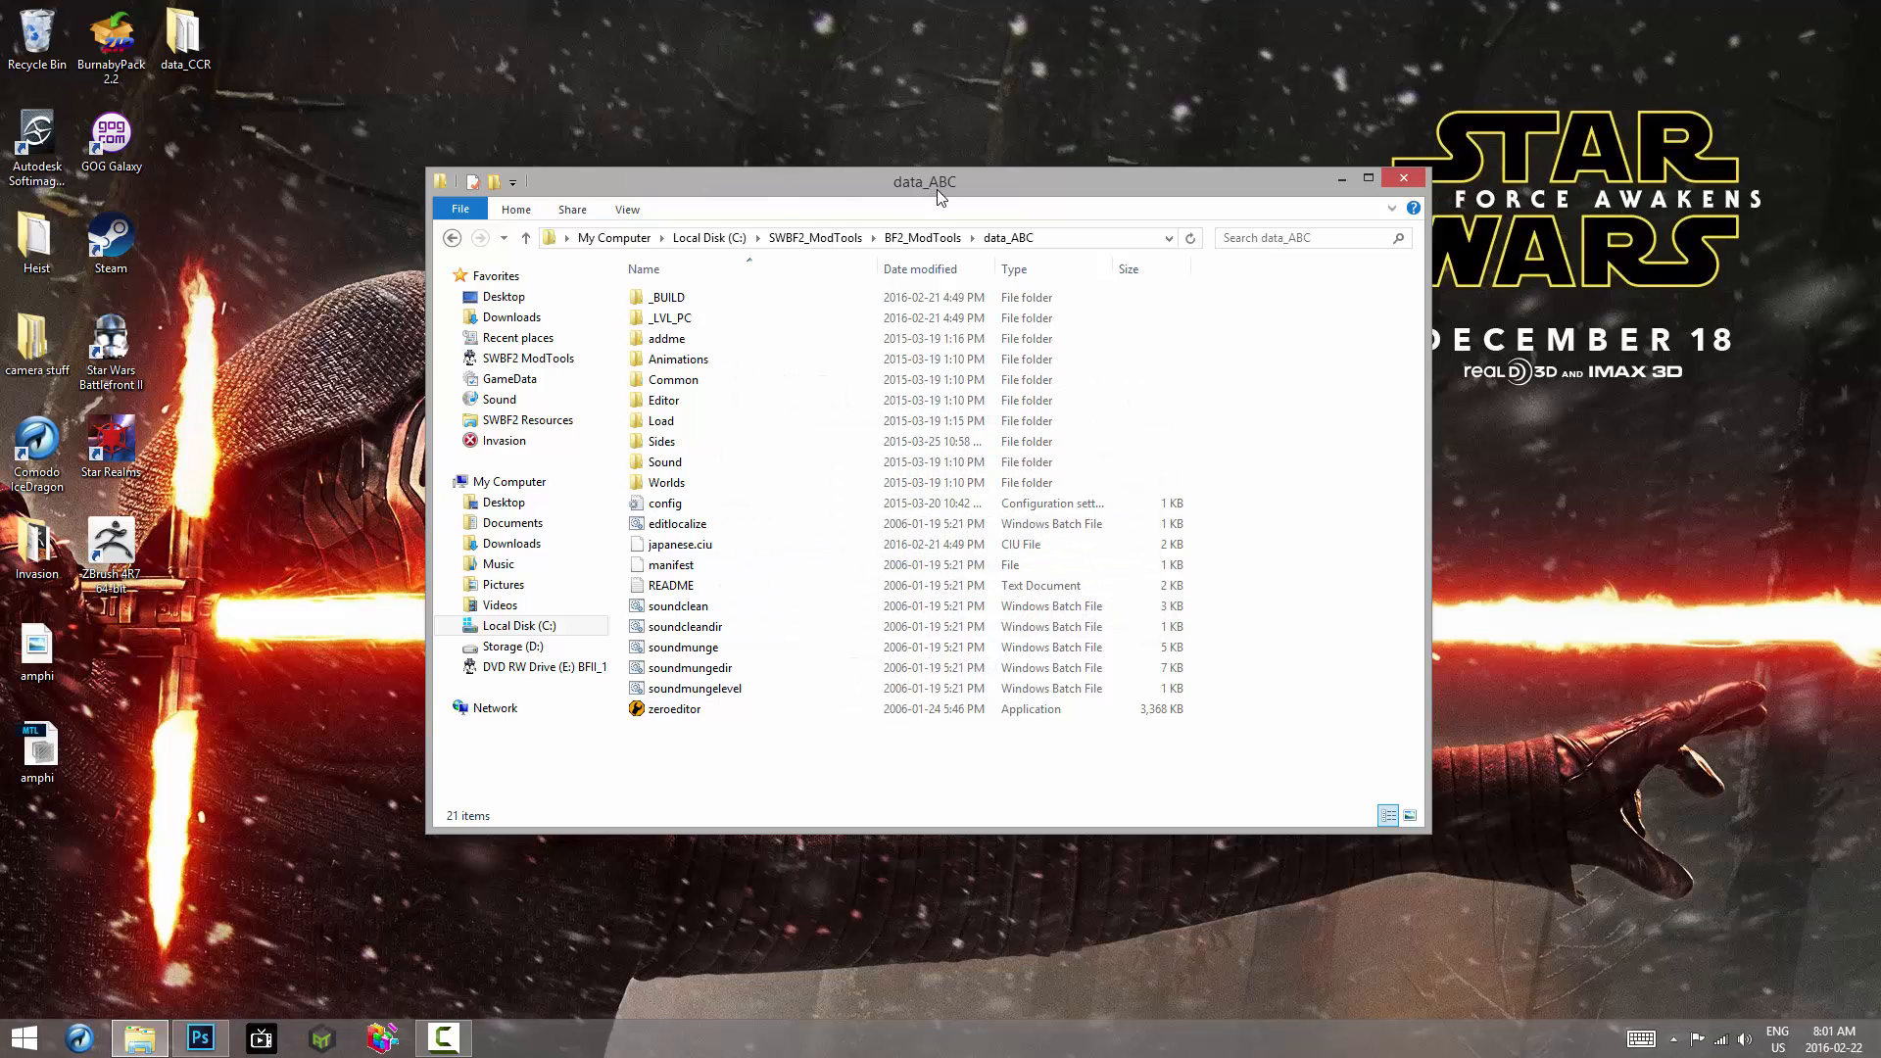
Step: Copy the rep folder from BF2_ModTools\assets\sides
drag(892, 189, 875, 161)
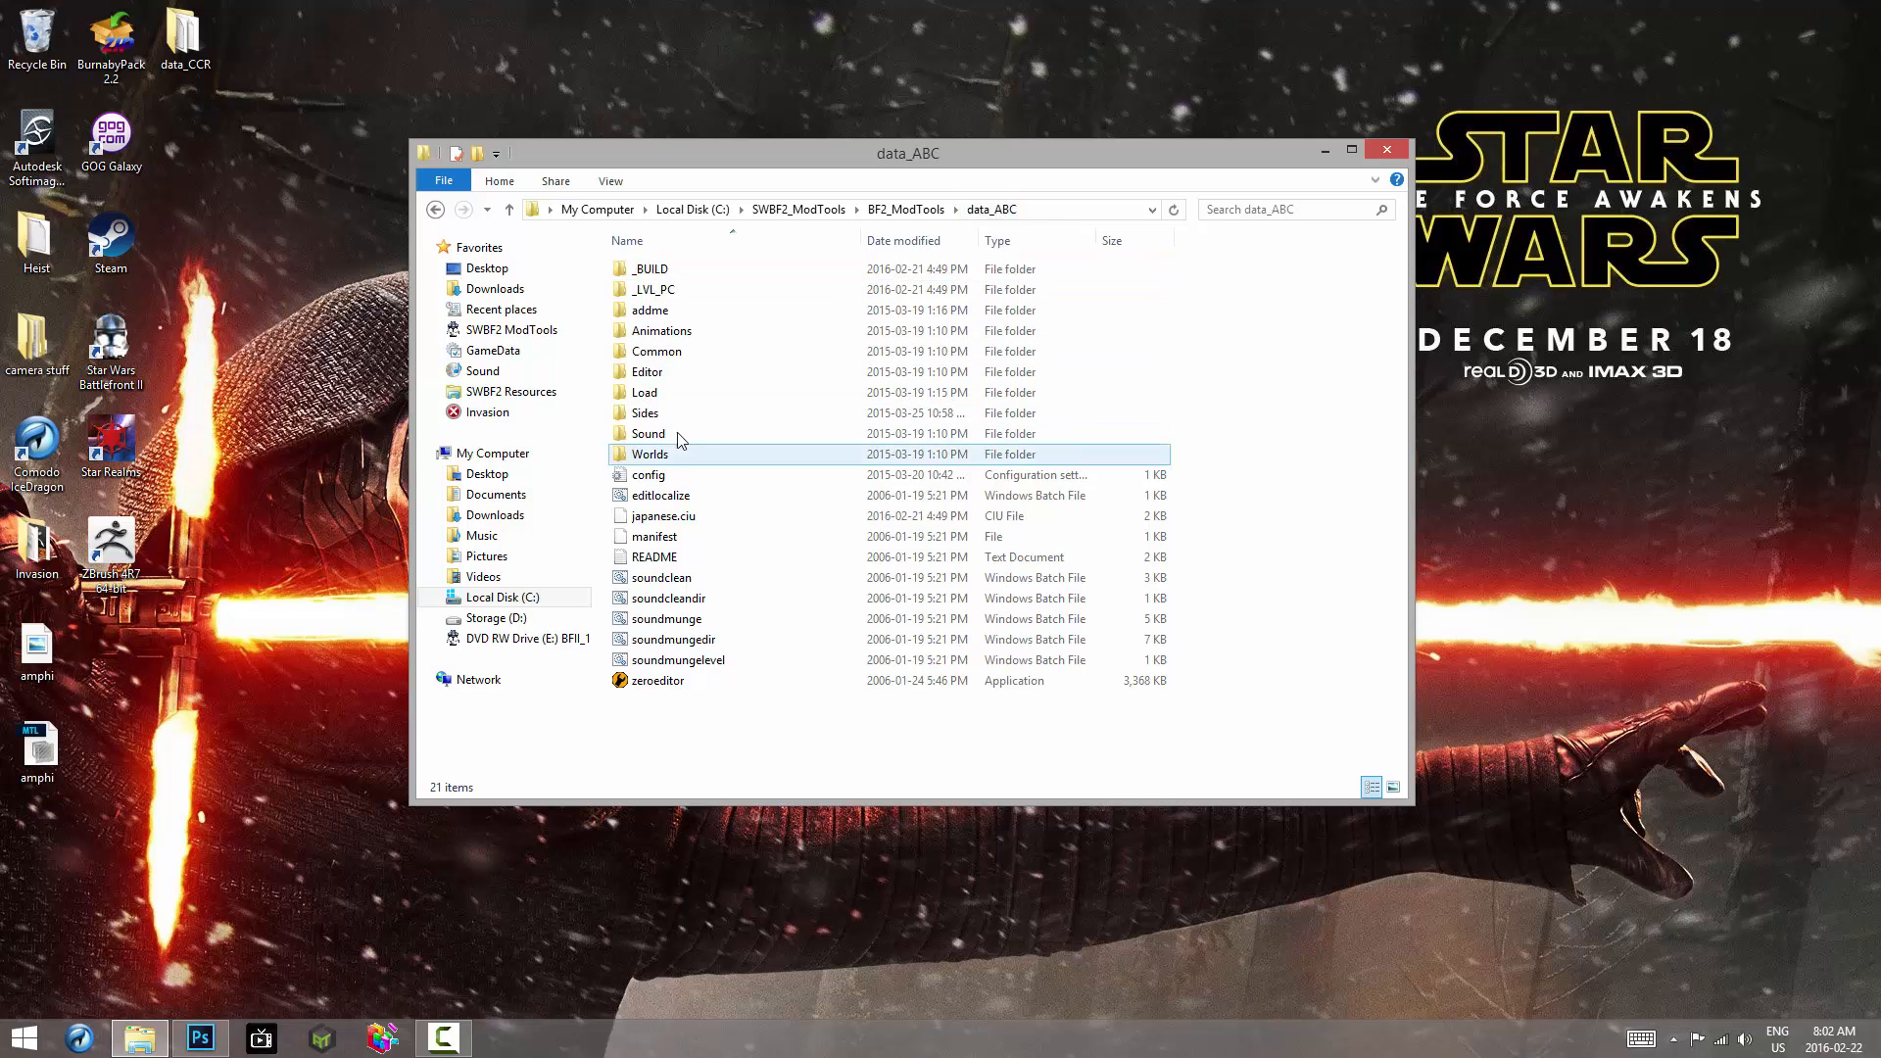
double_click(651, 413)
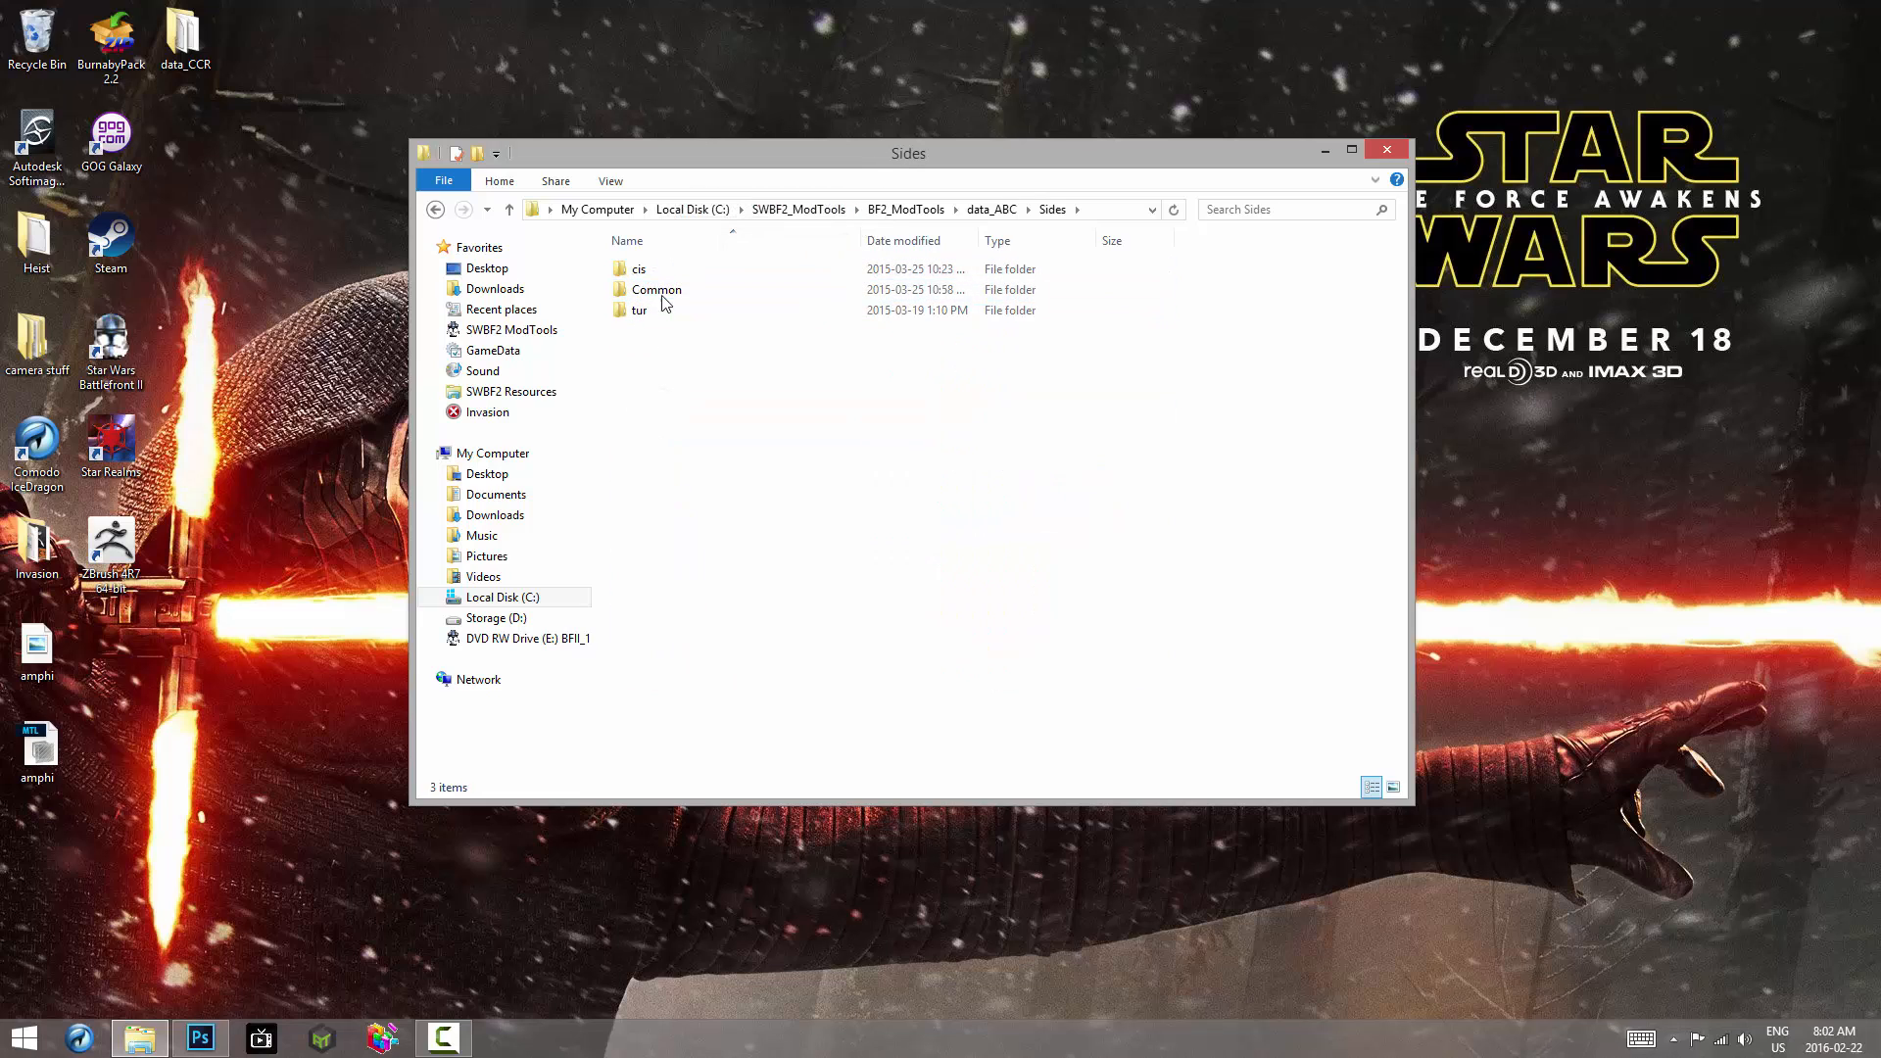
click(906, 210)
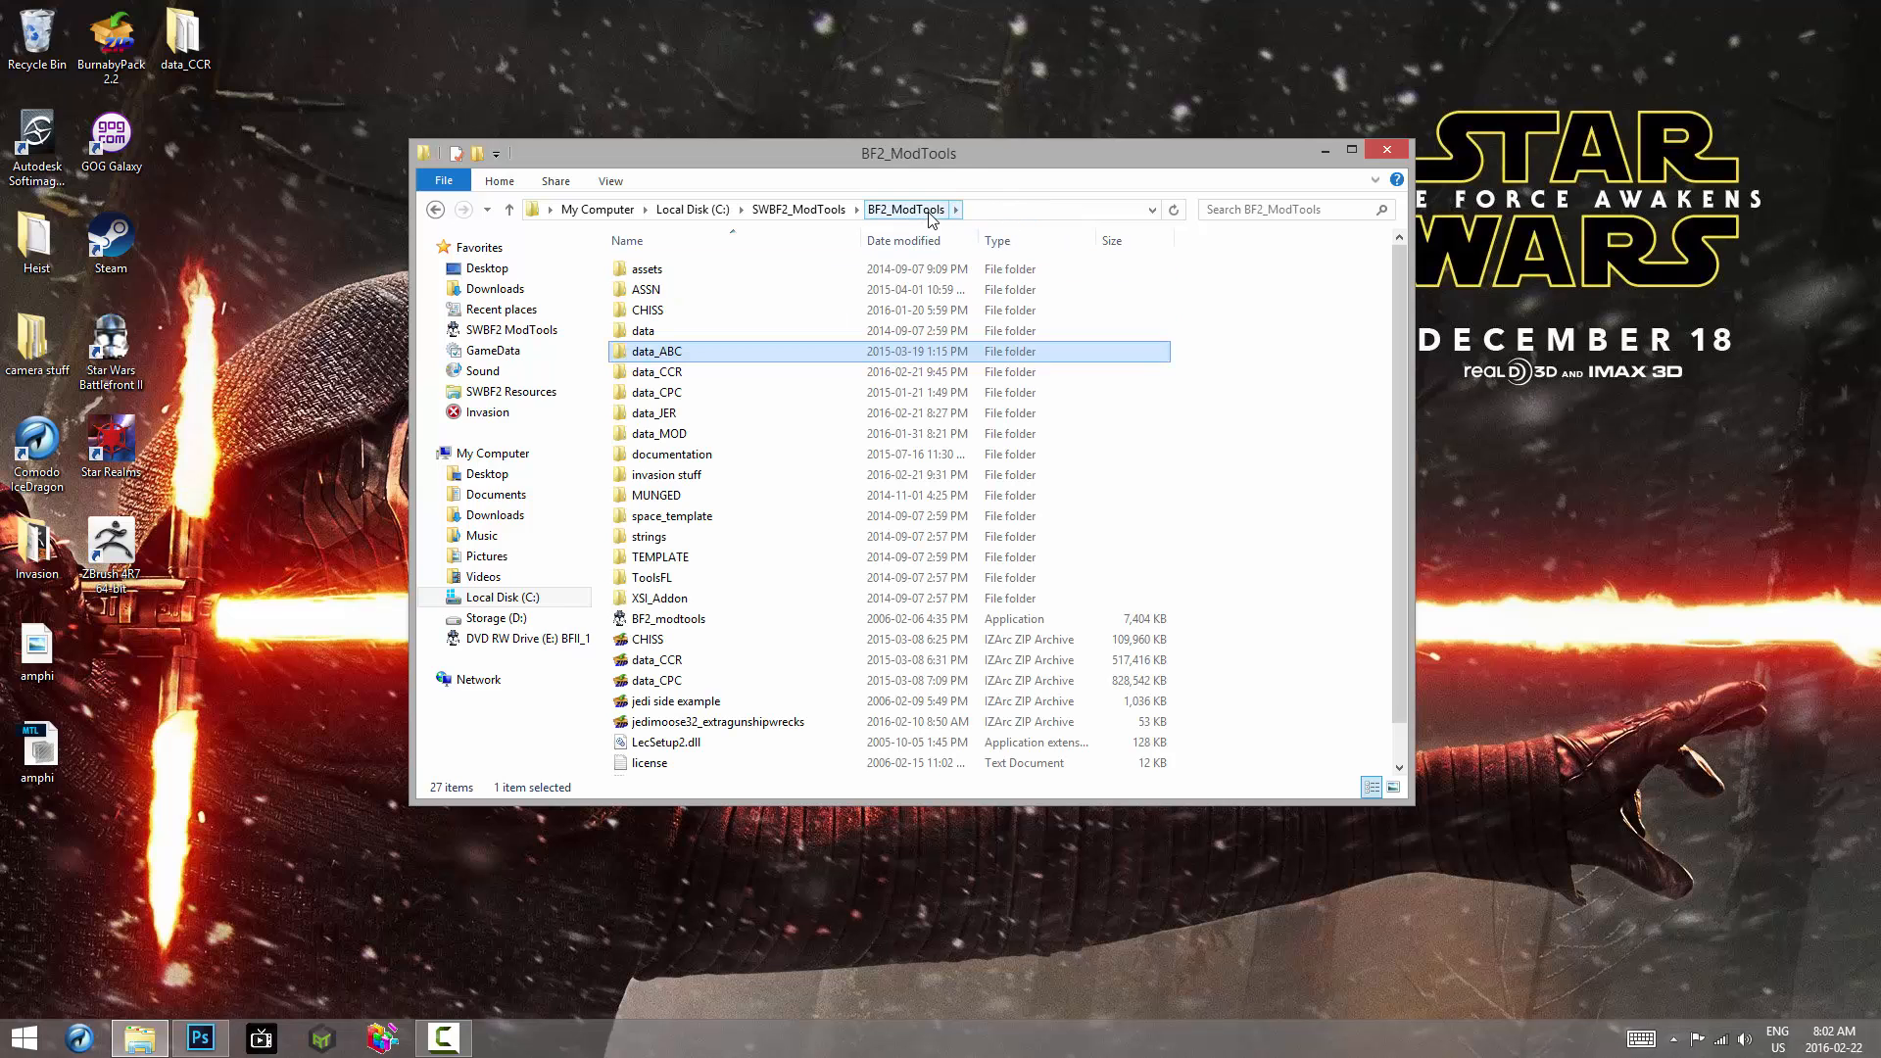
double_click(651, 275)
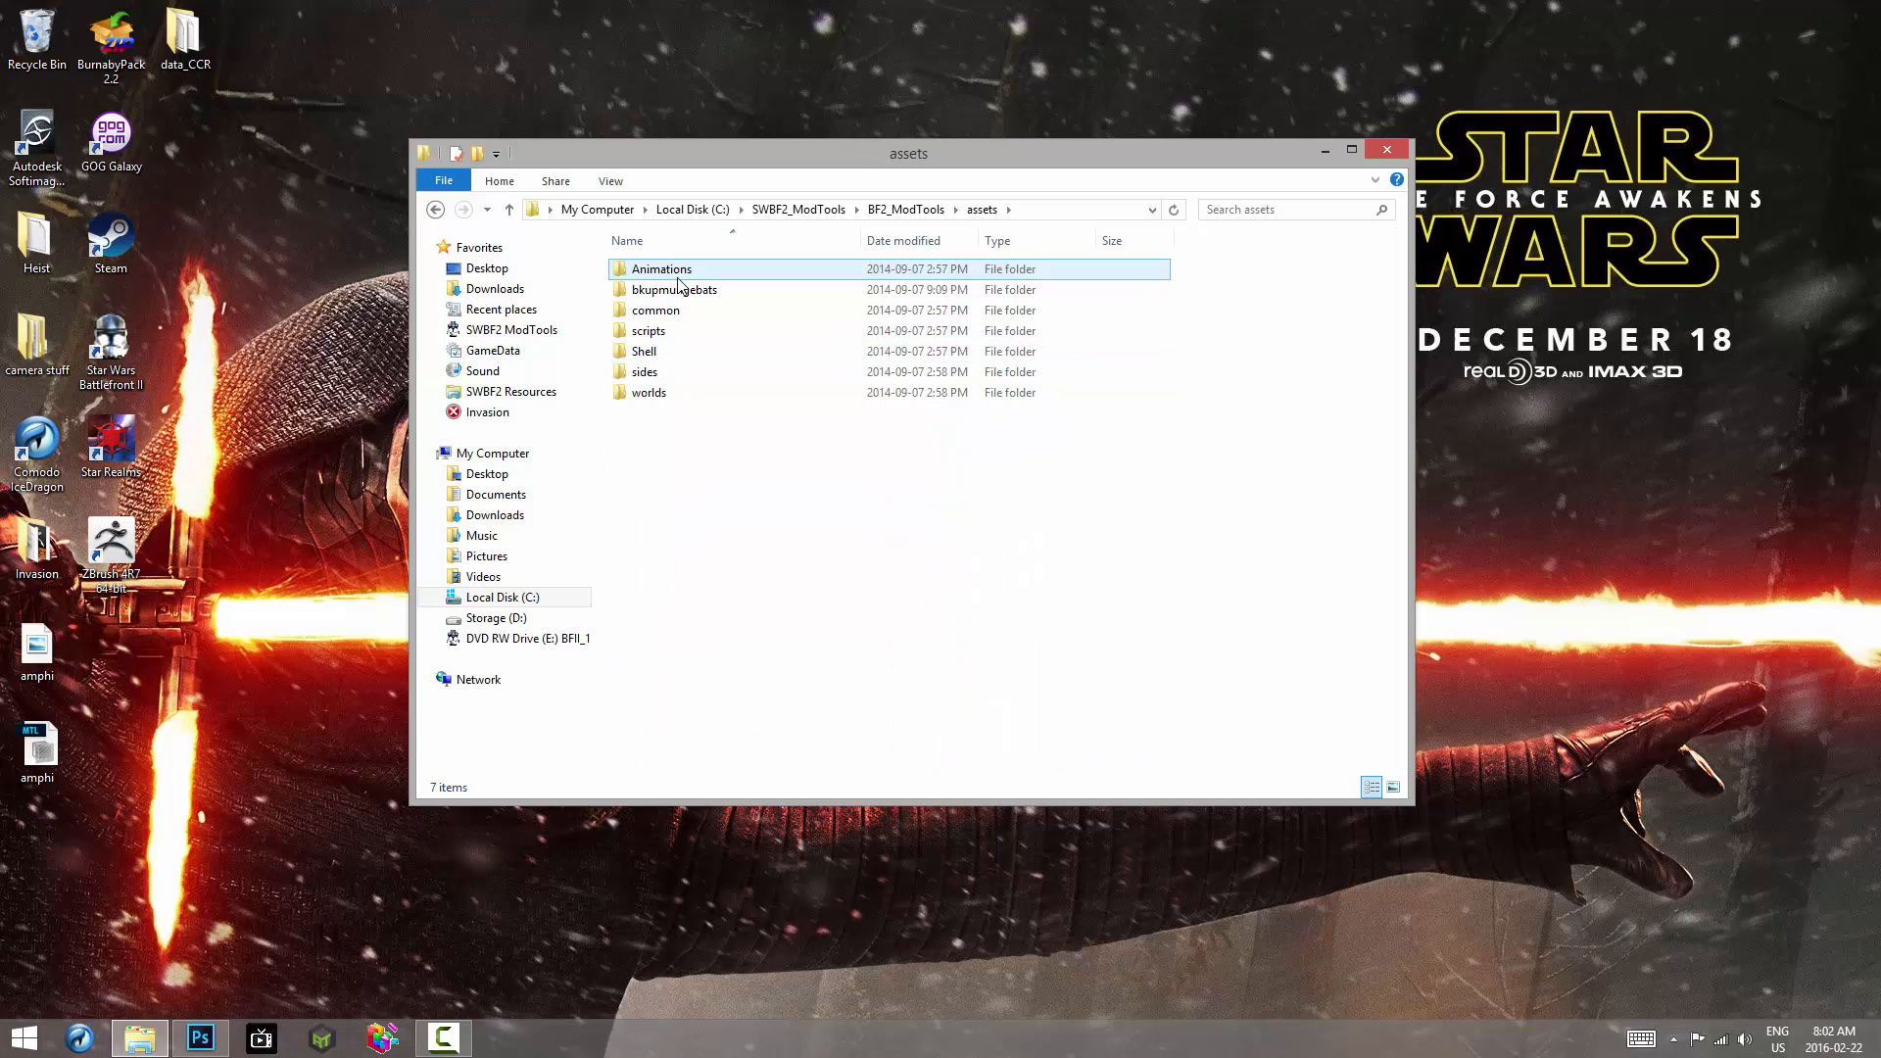
double_click(647, 377)
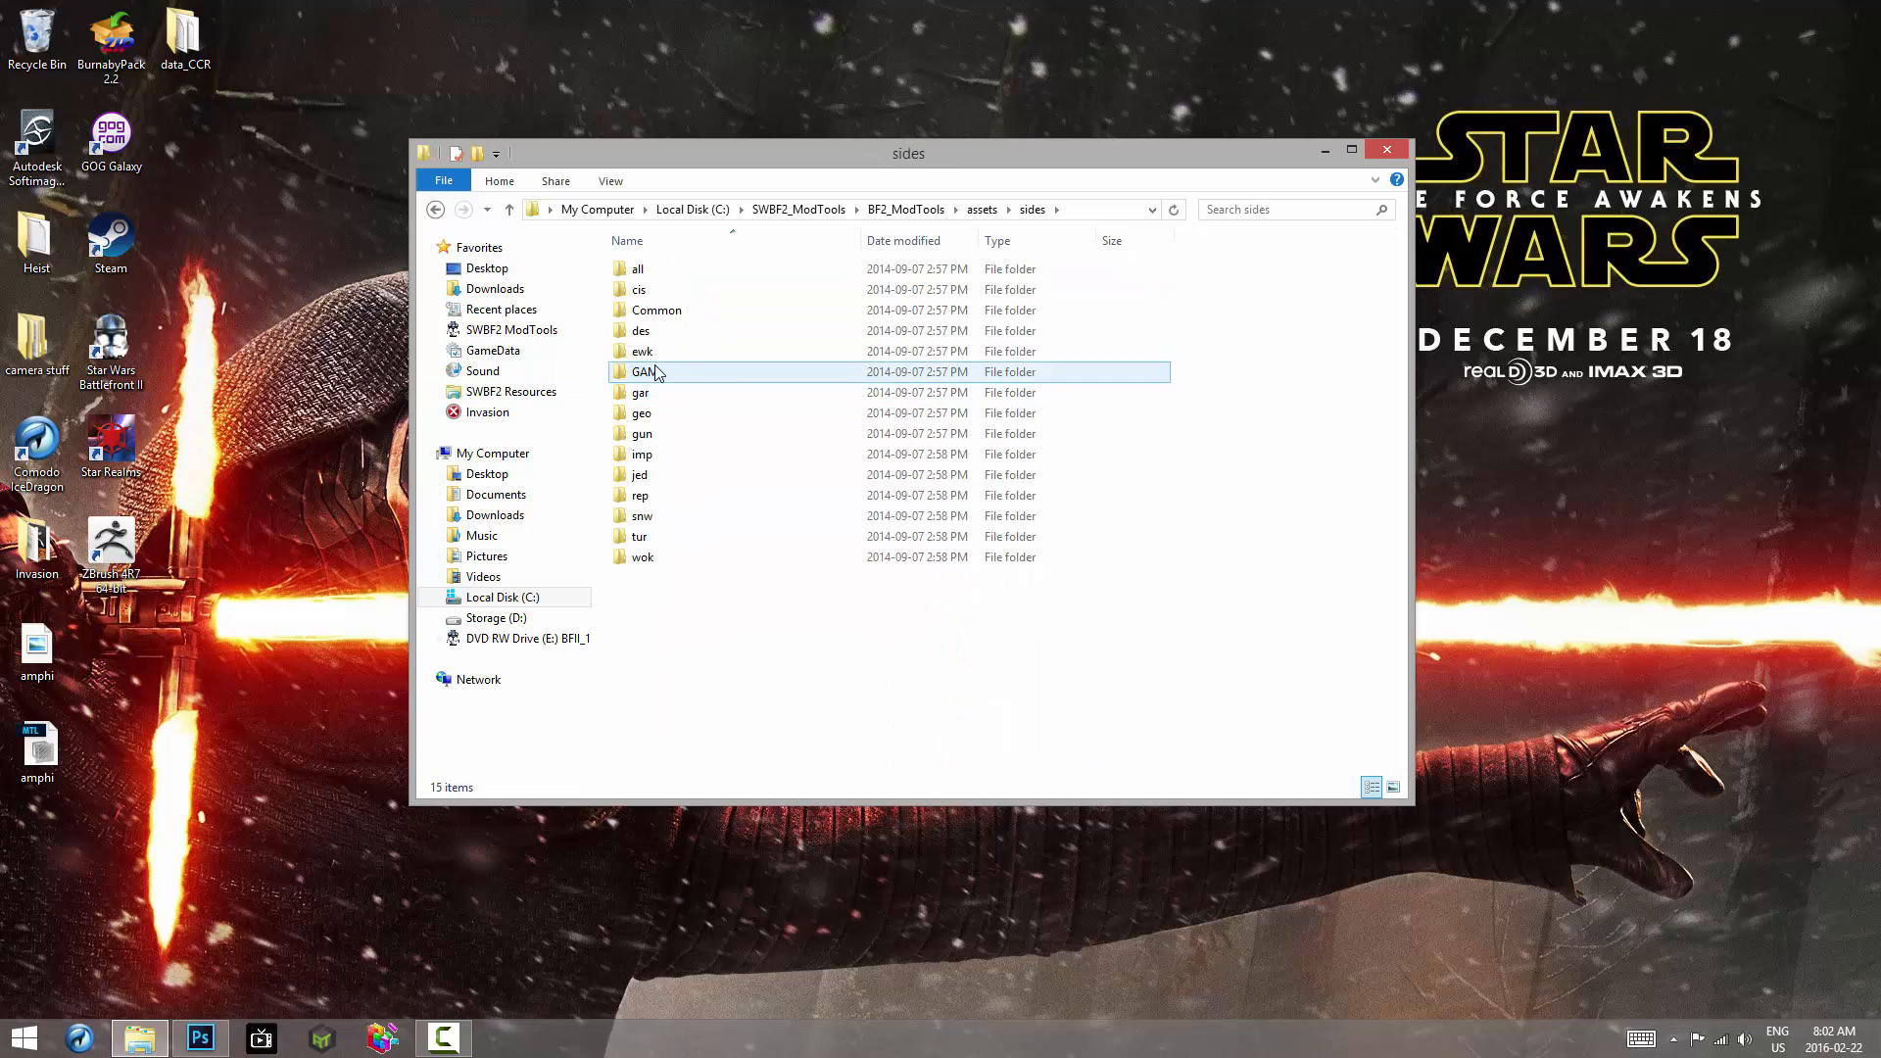
click(649, 496)
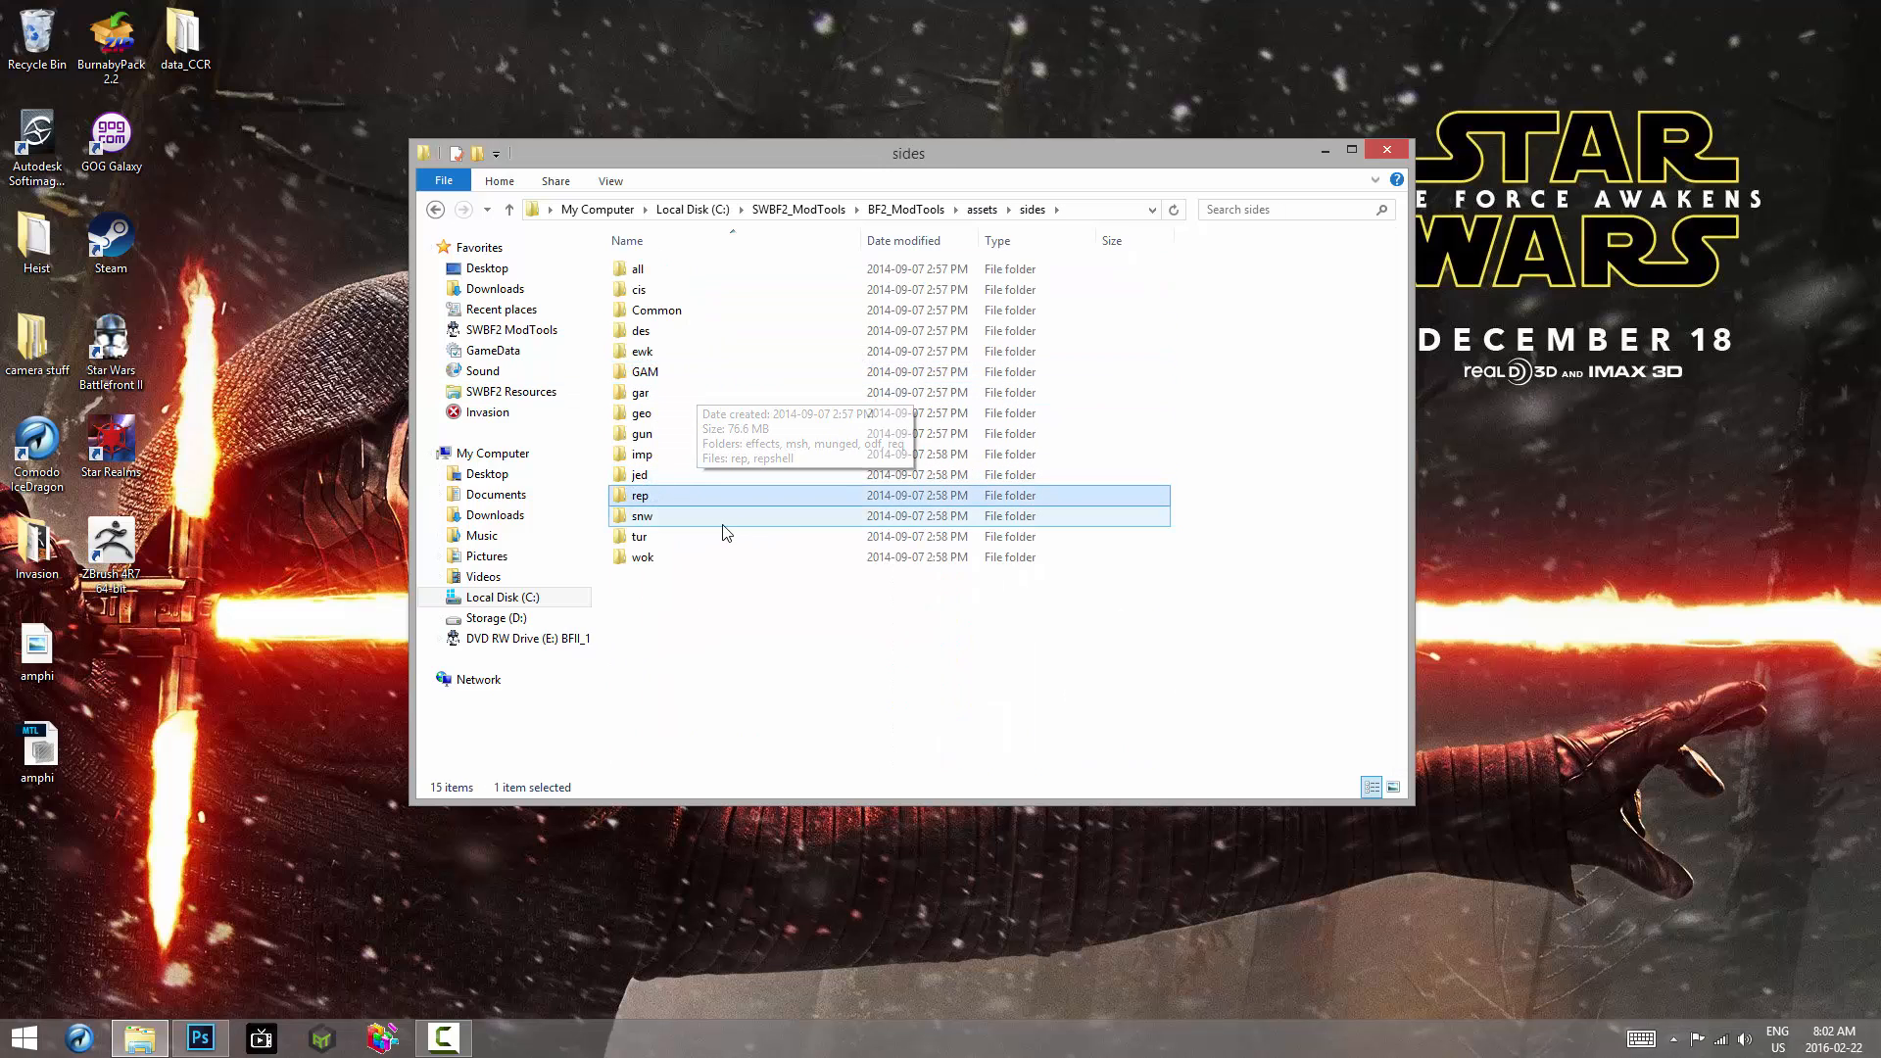
Step: Paste the copied rep folder into data_ABC\Sides and check its contents
click(906, 209)
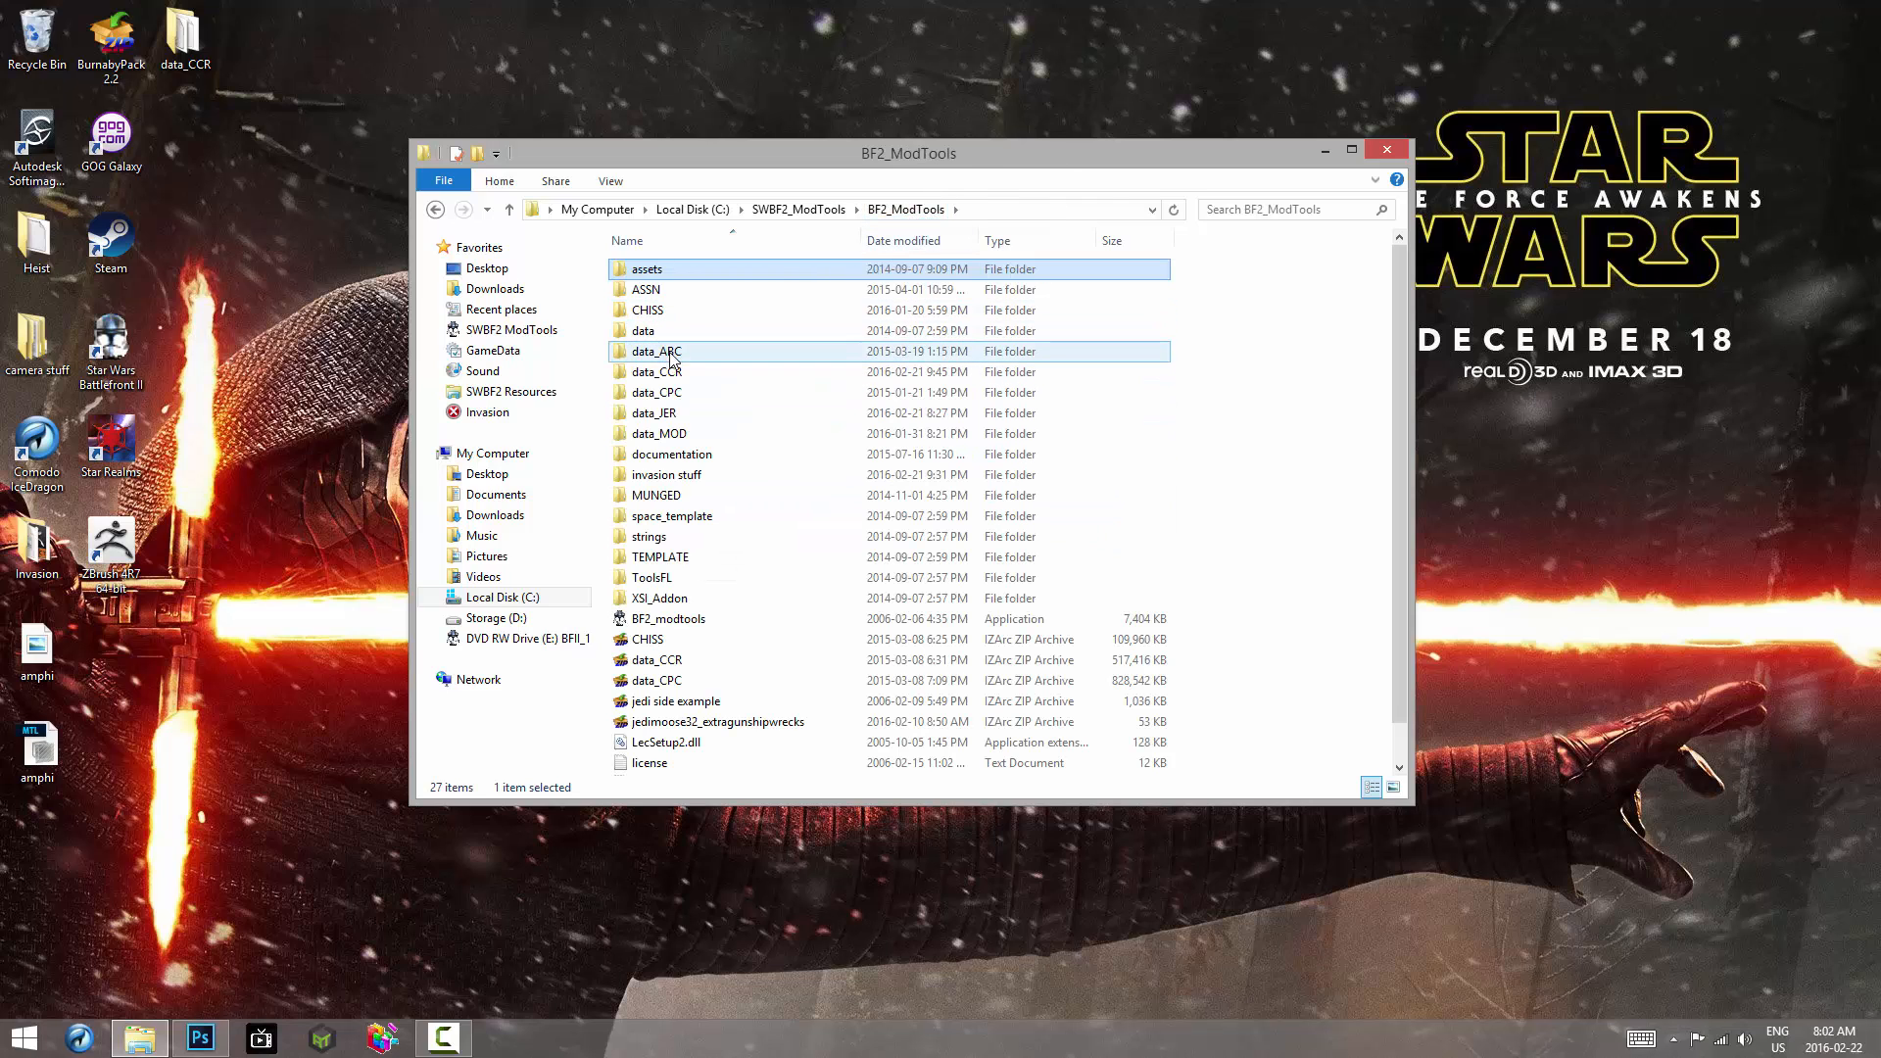
double_click(673, 359)
double_click(651, 421)
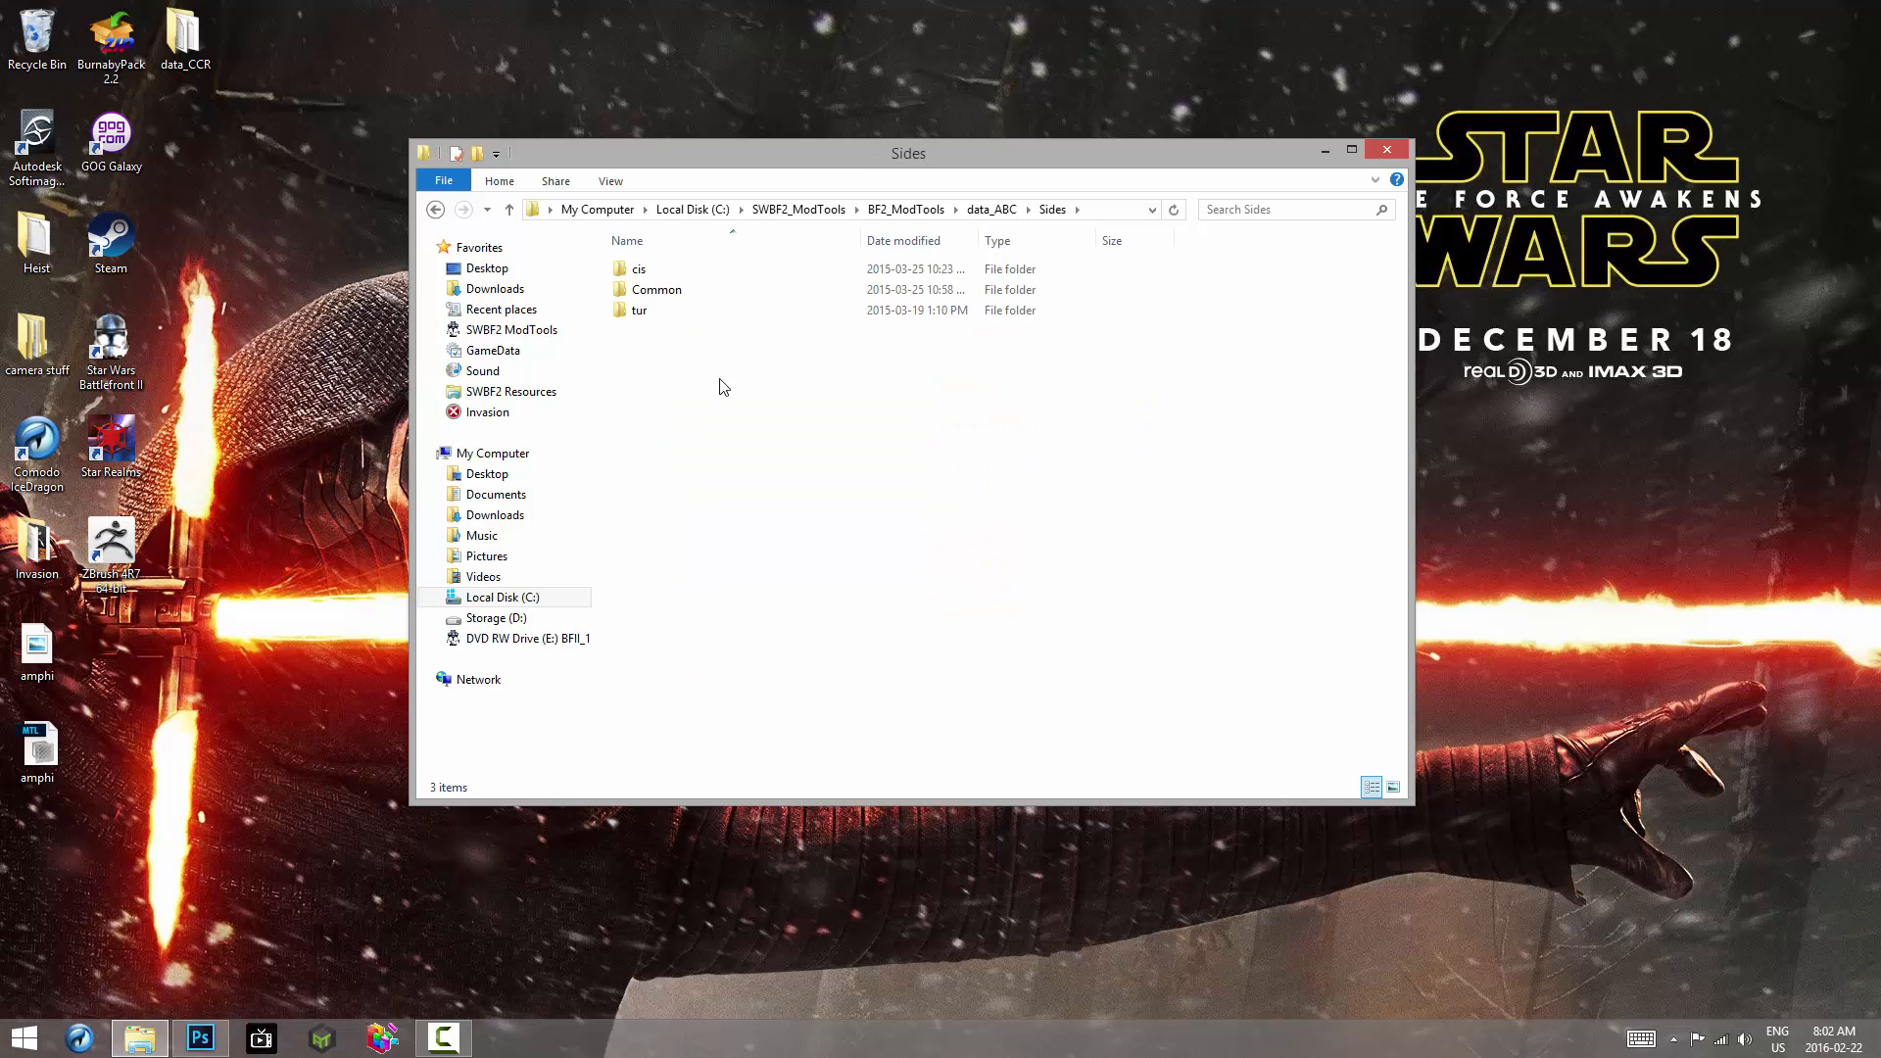
key(ctrl+v)
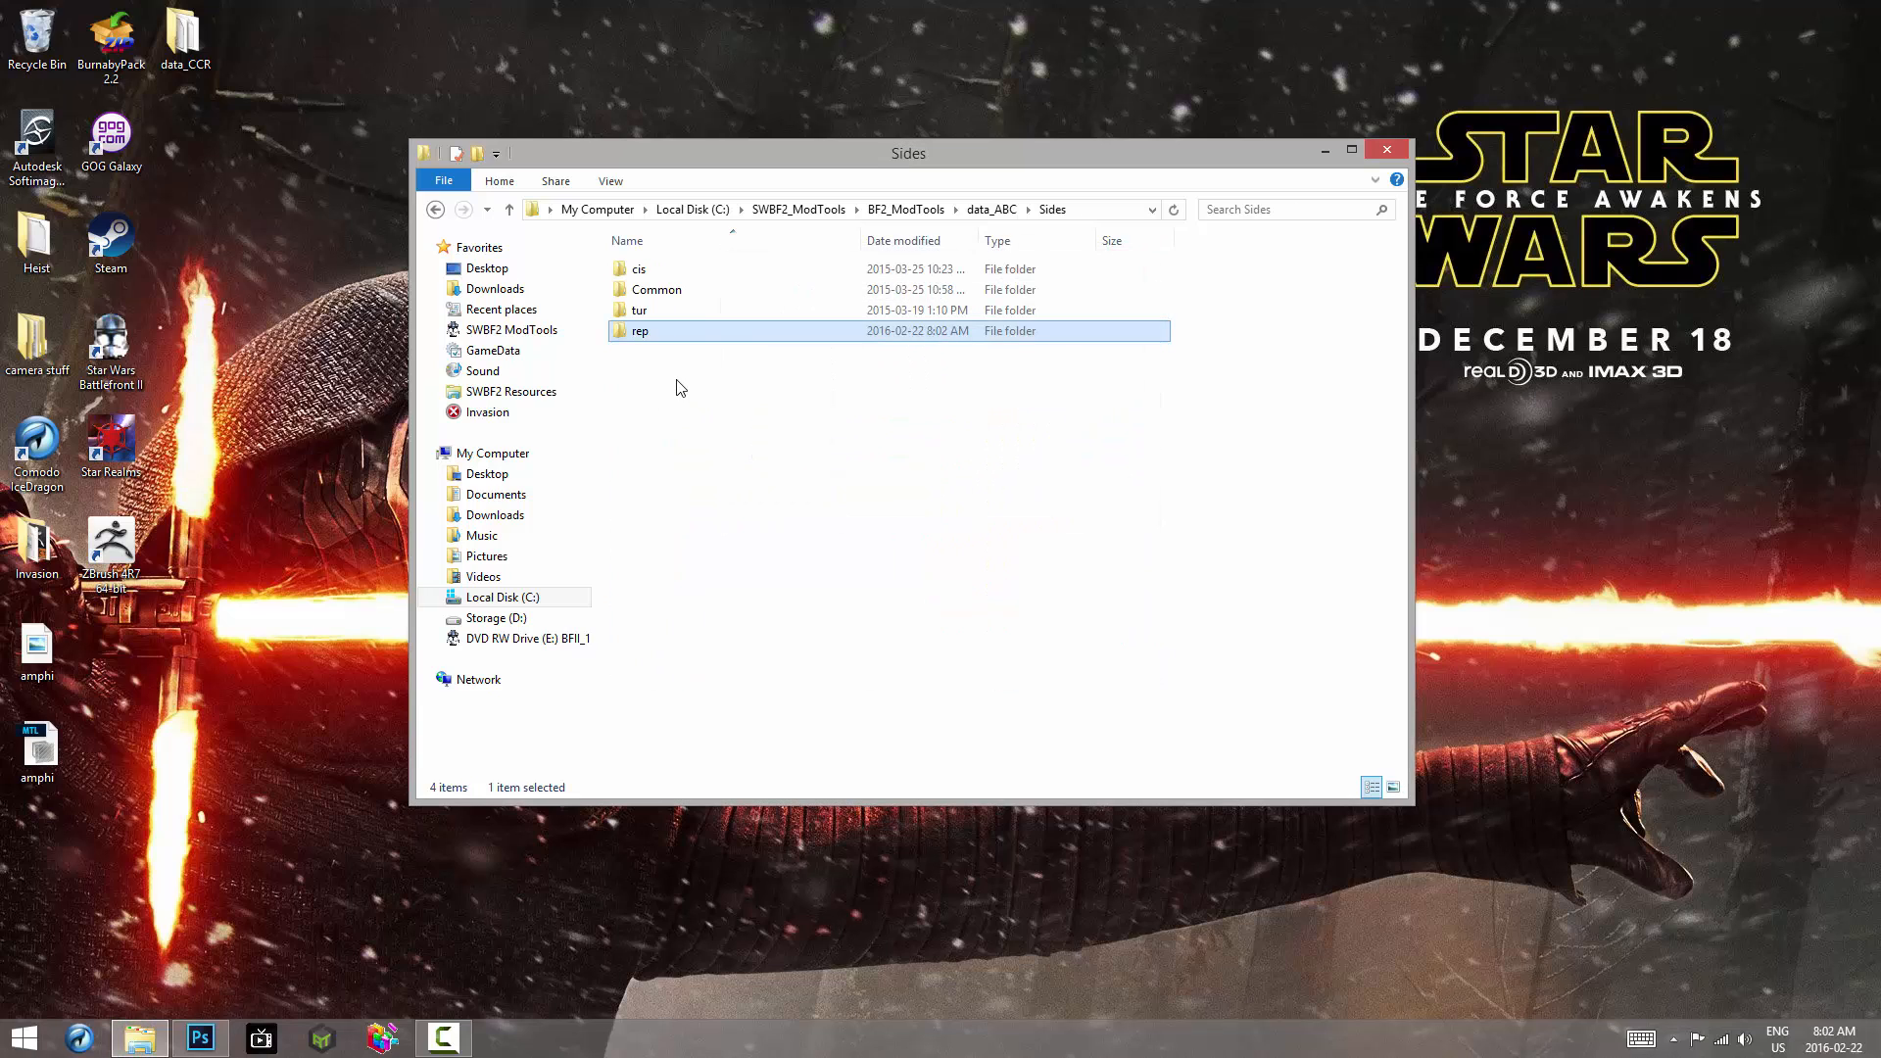
click(680, 388)
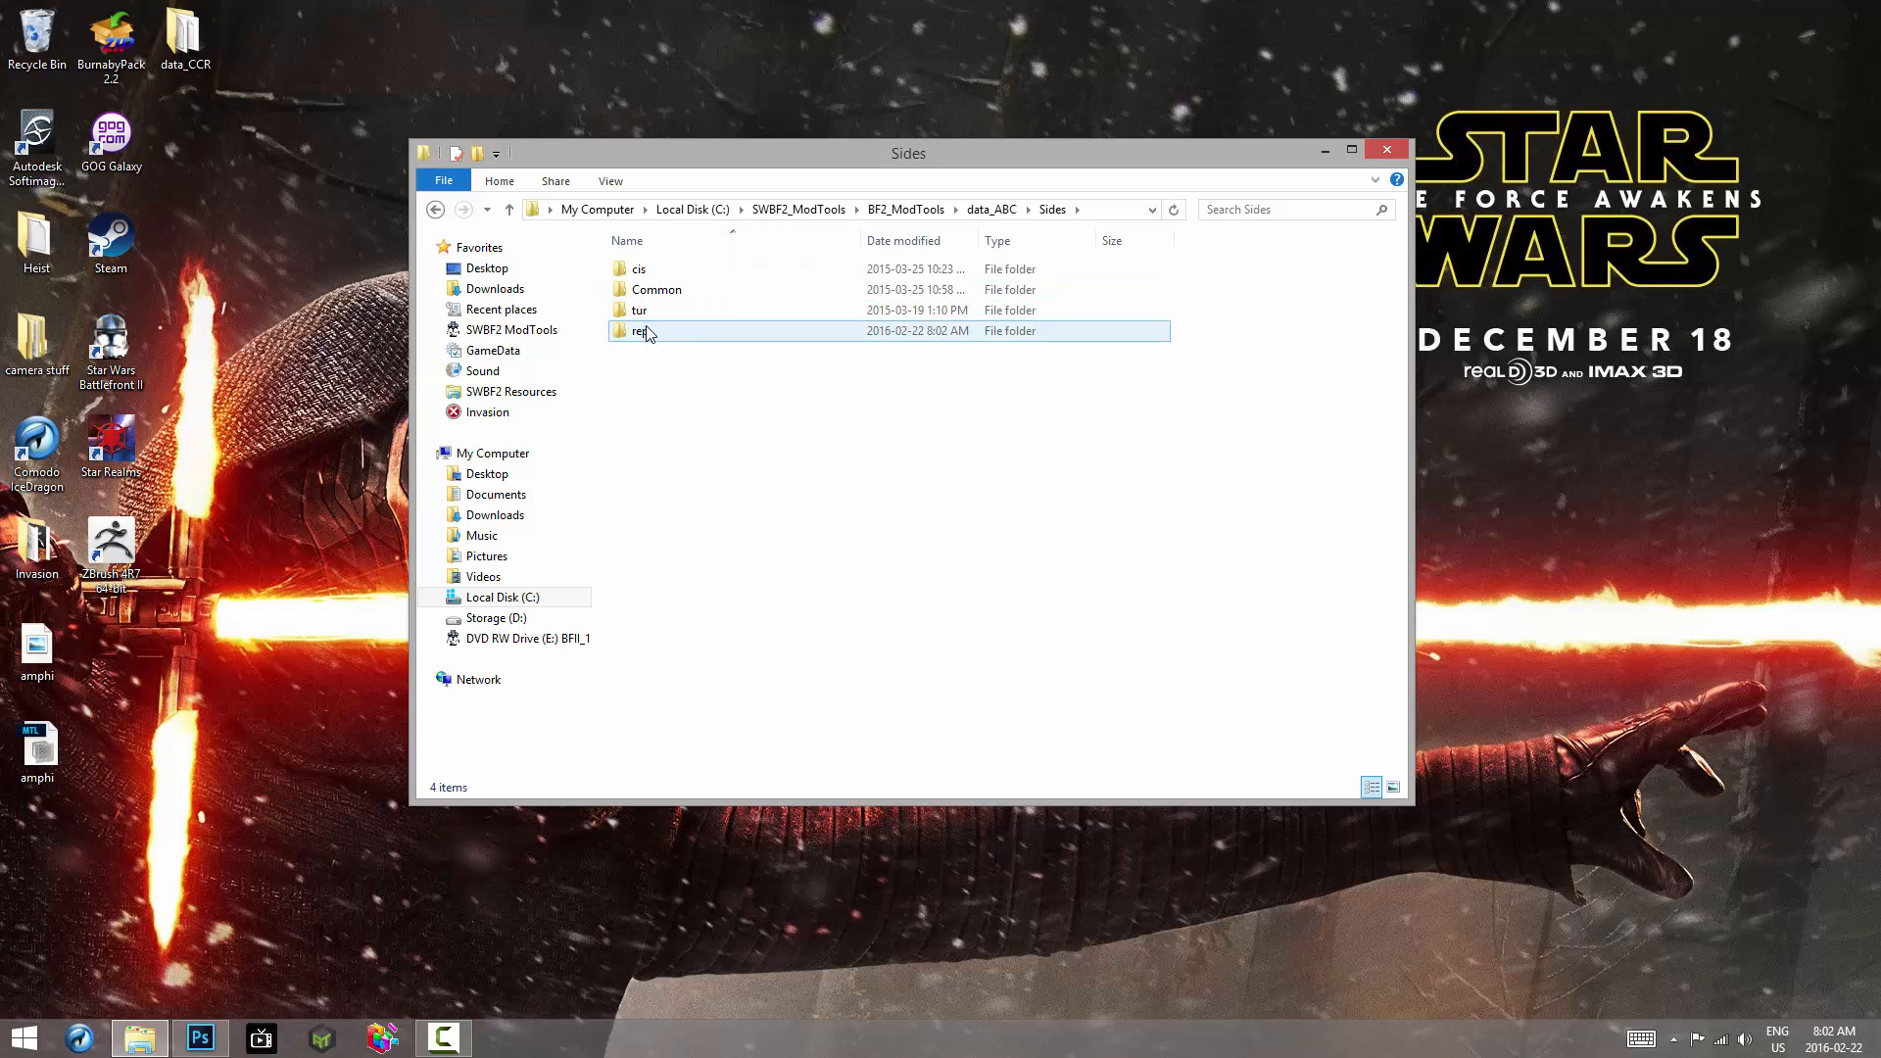
double_click(646, 333)
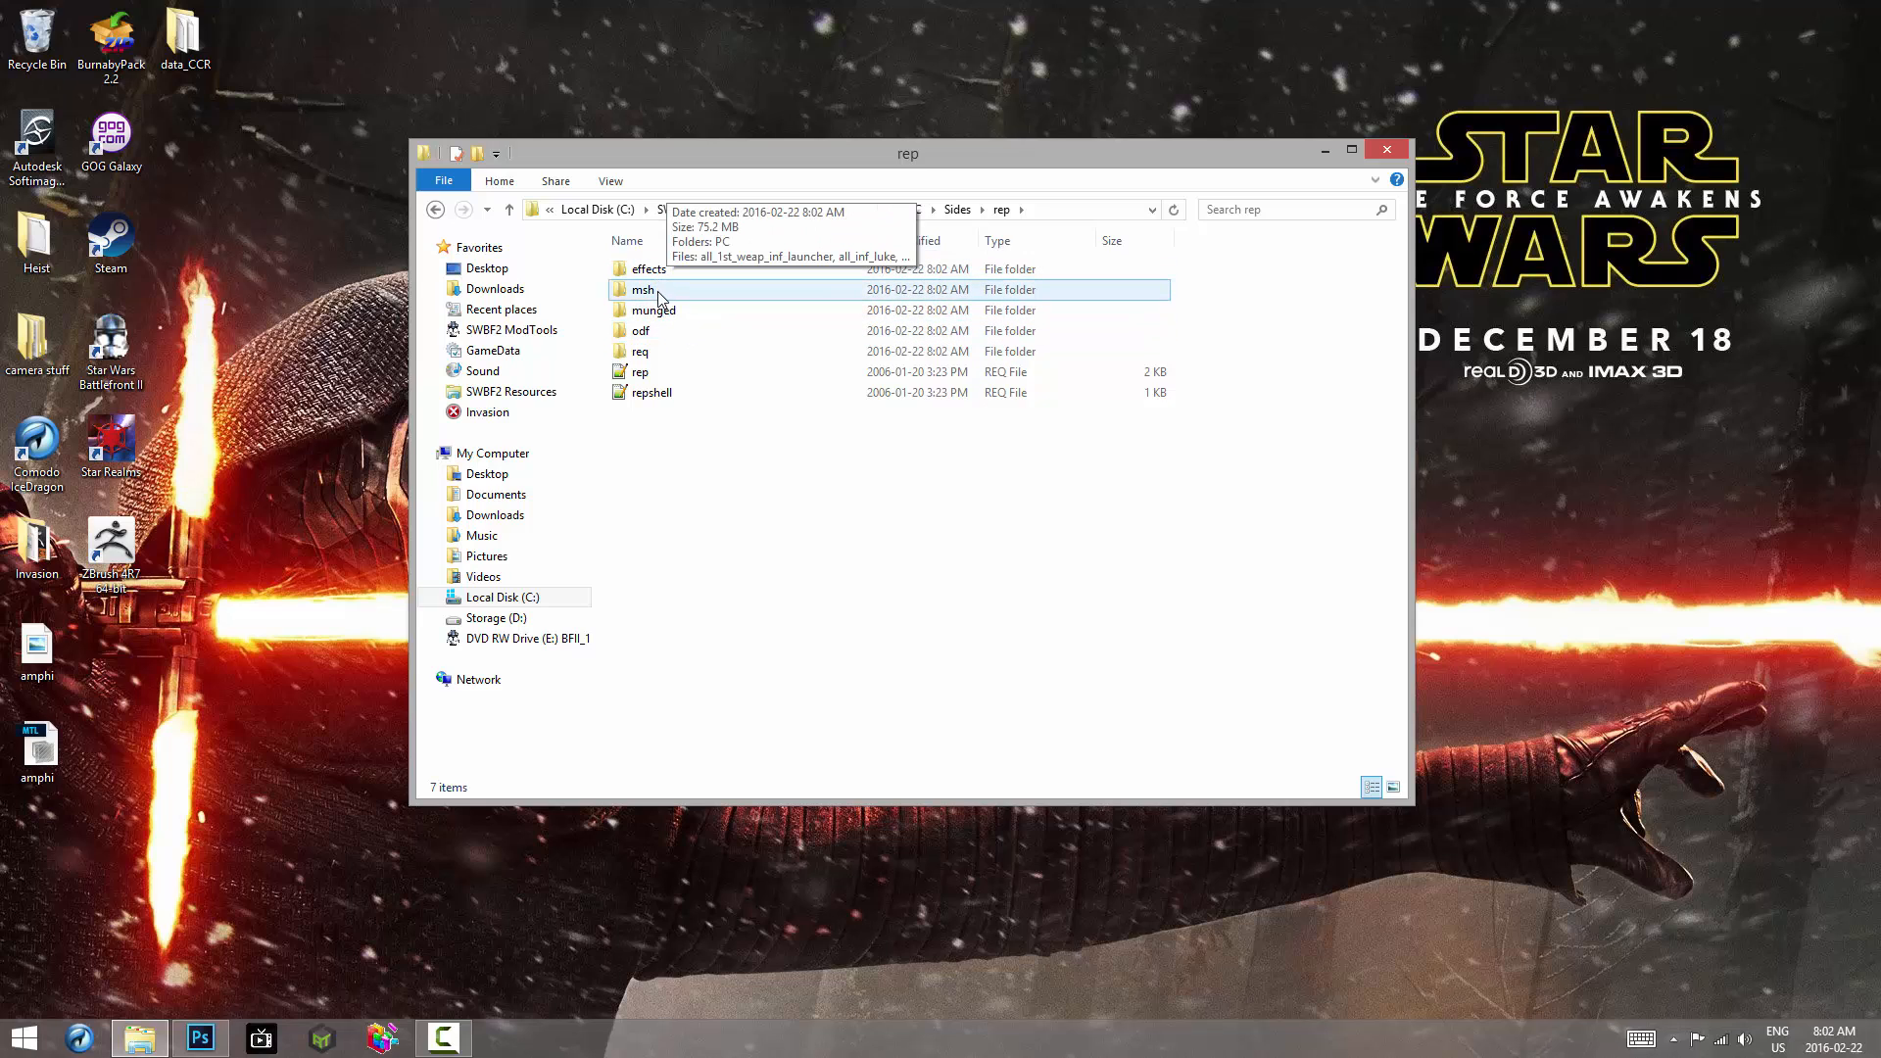
key(BackSpace)
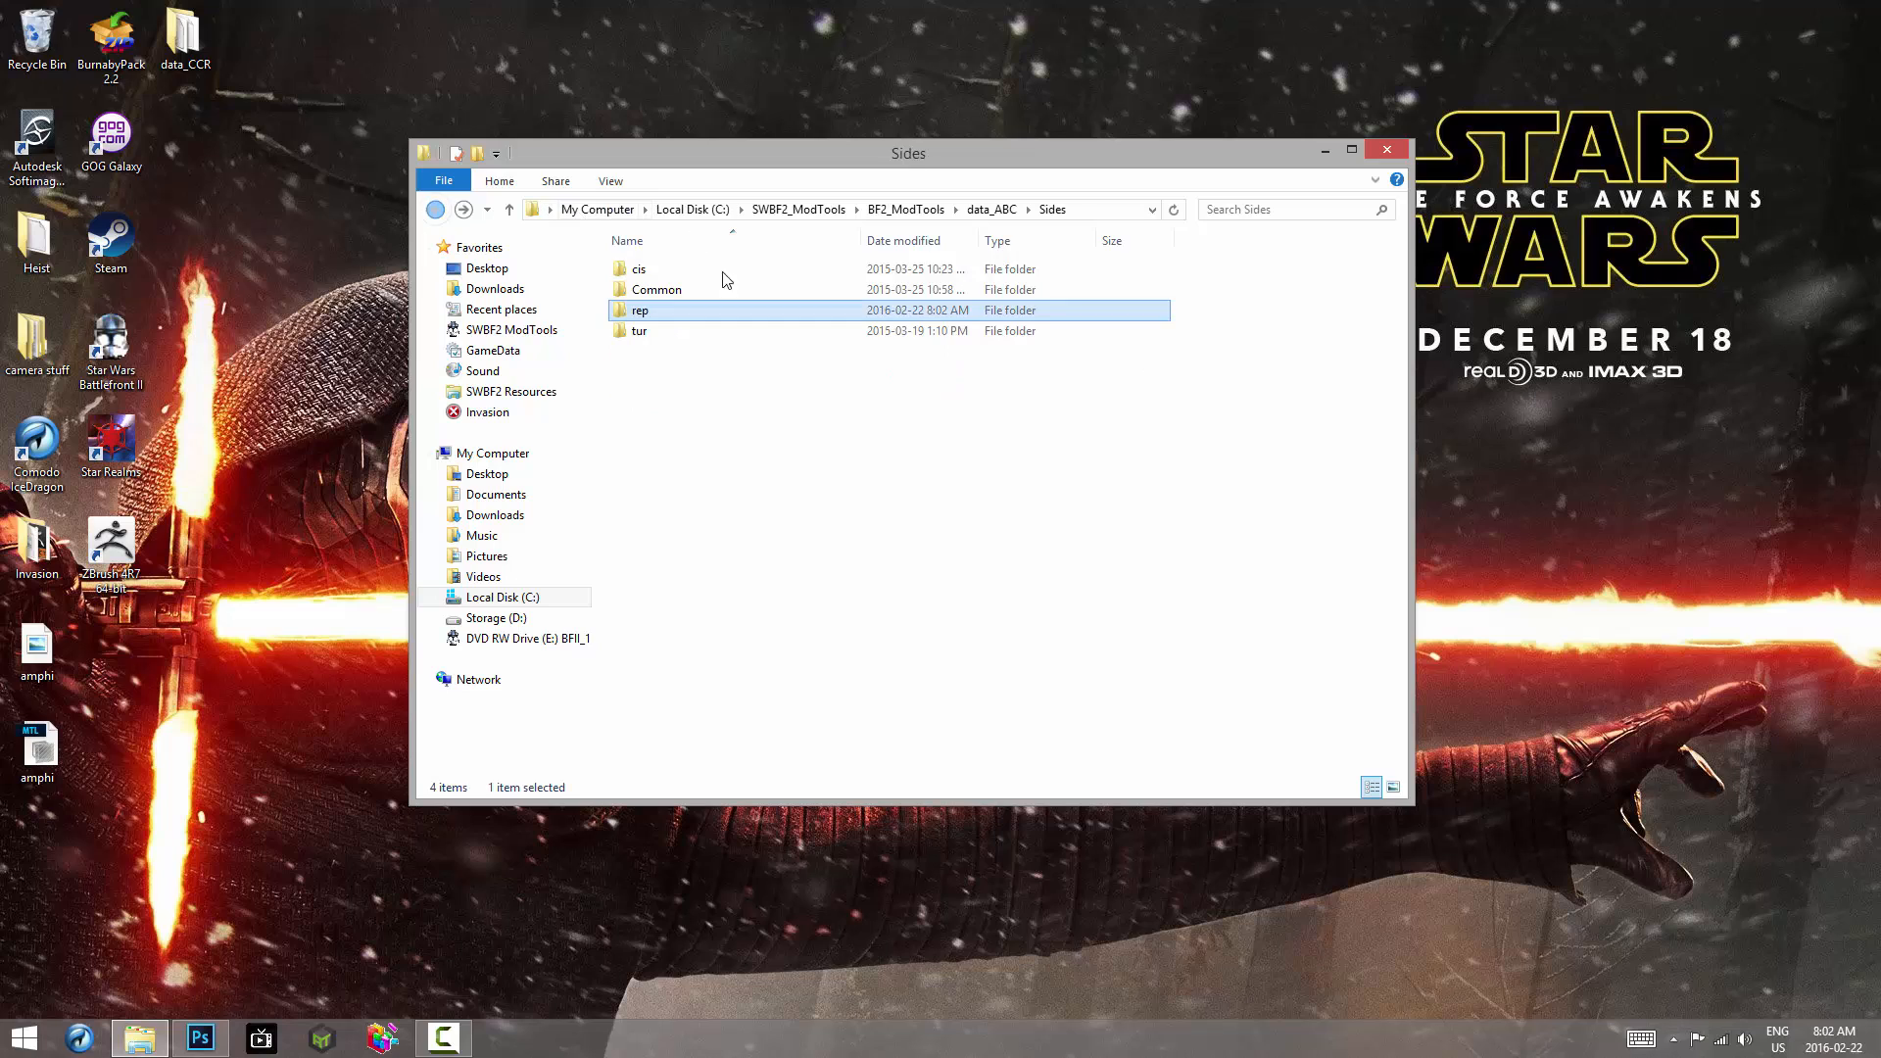
Step: Launch Modtools VisualMunge from data_ABC\_BUILD, include Common in the munge and view the available sides
click(992, 210)
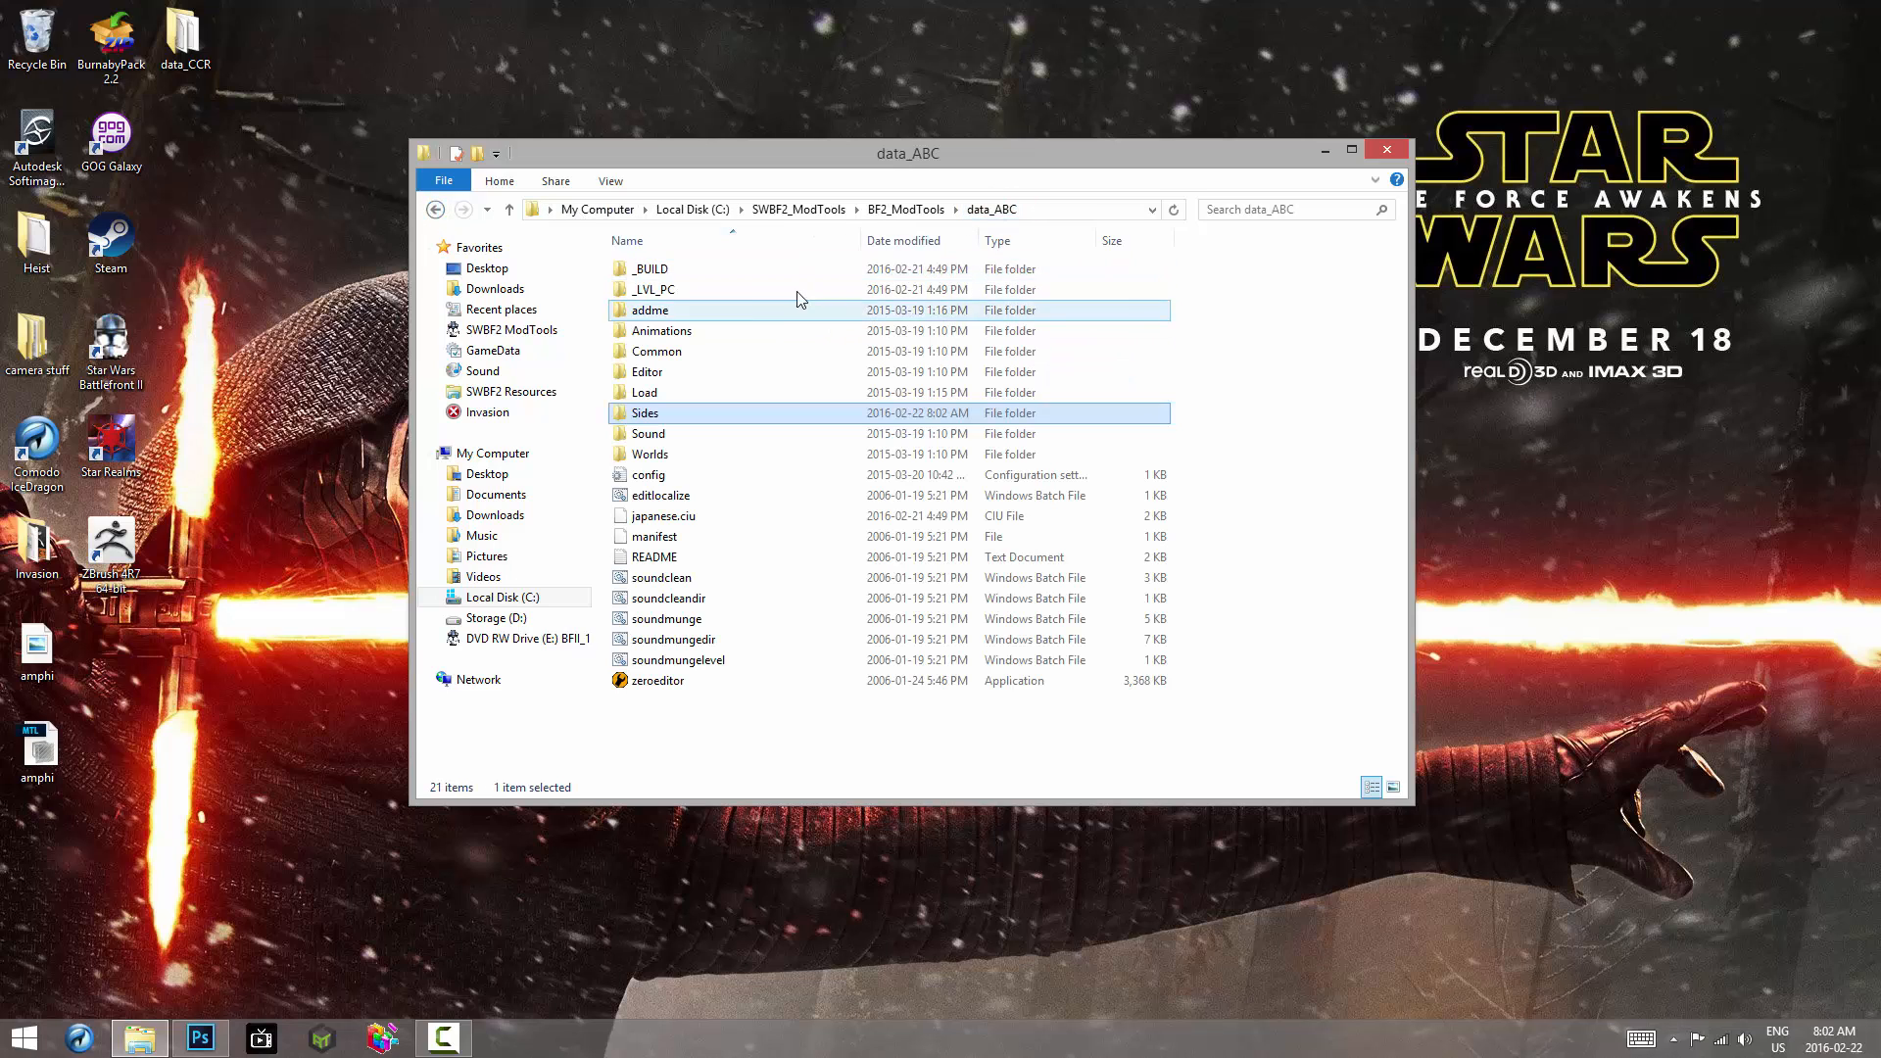
double_click(671, 270)
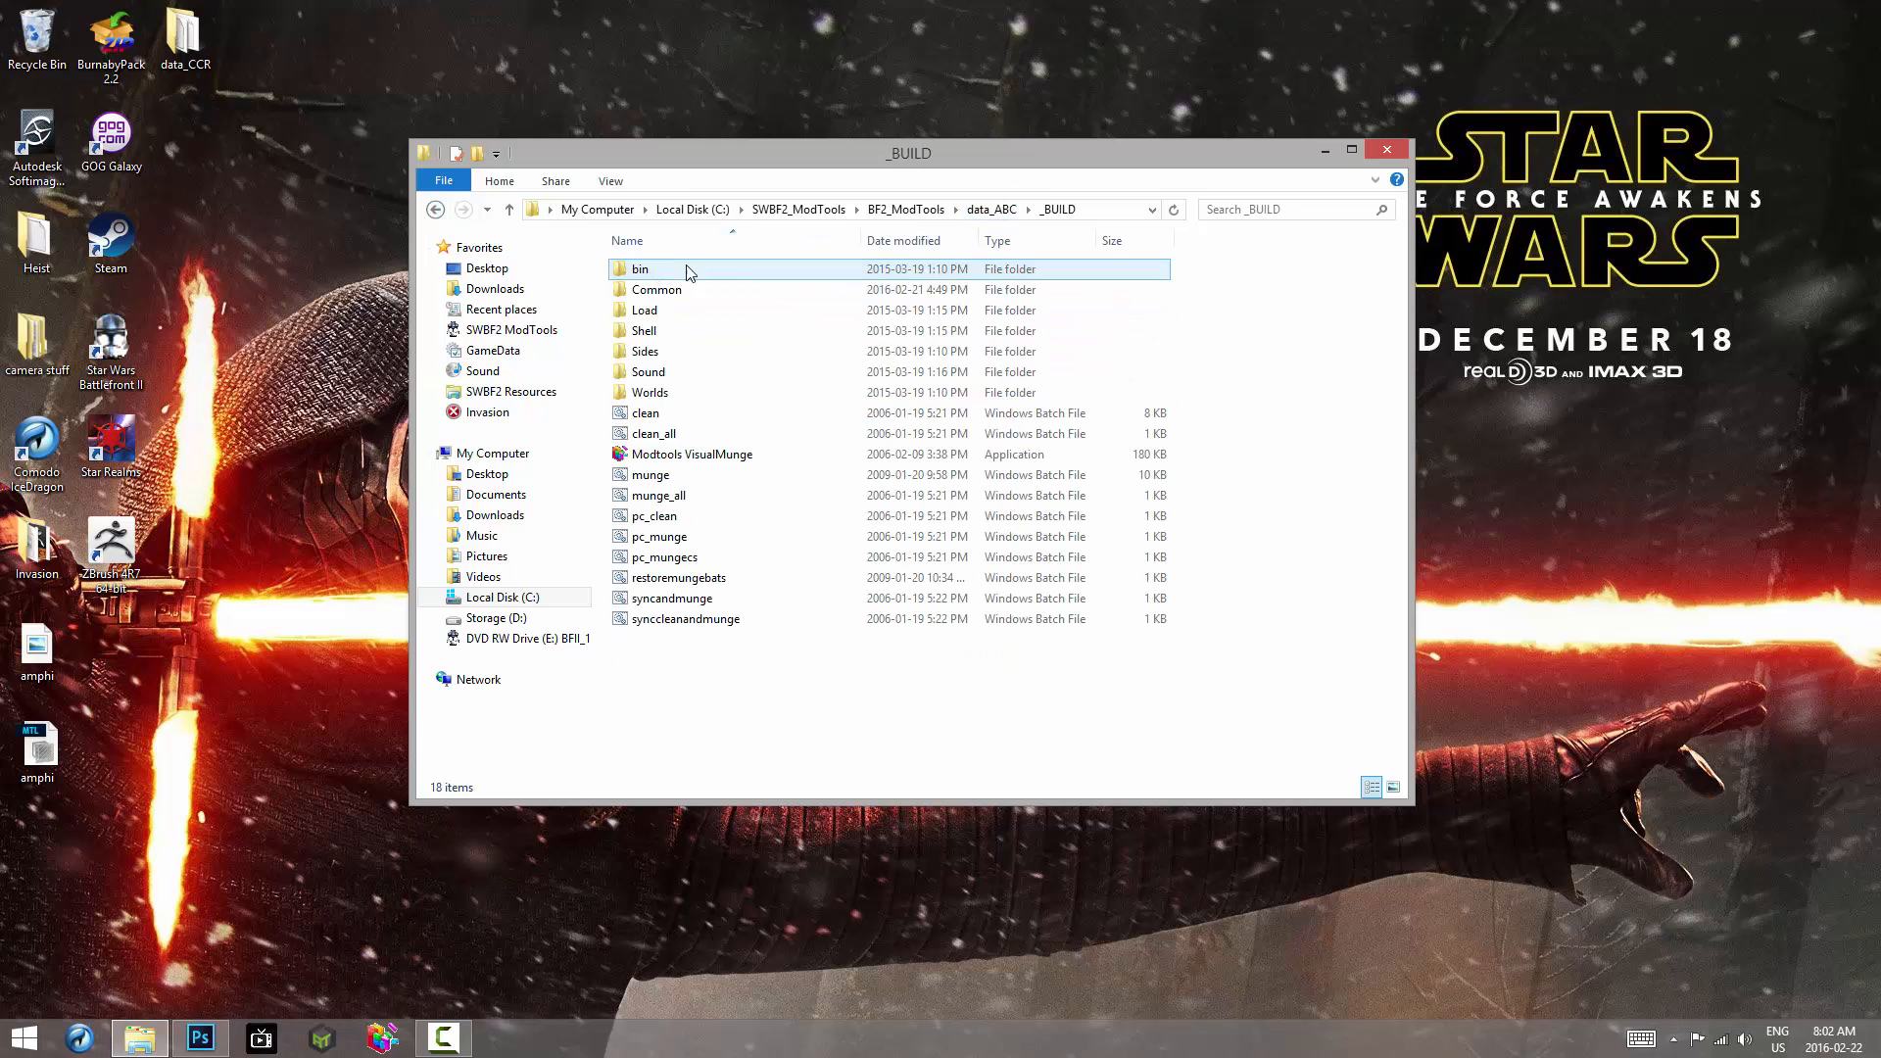
double_click(710, 457)
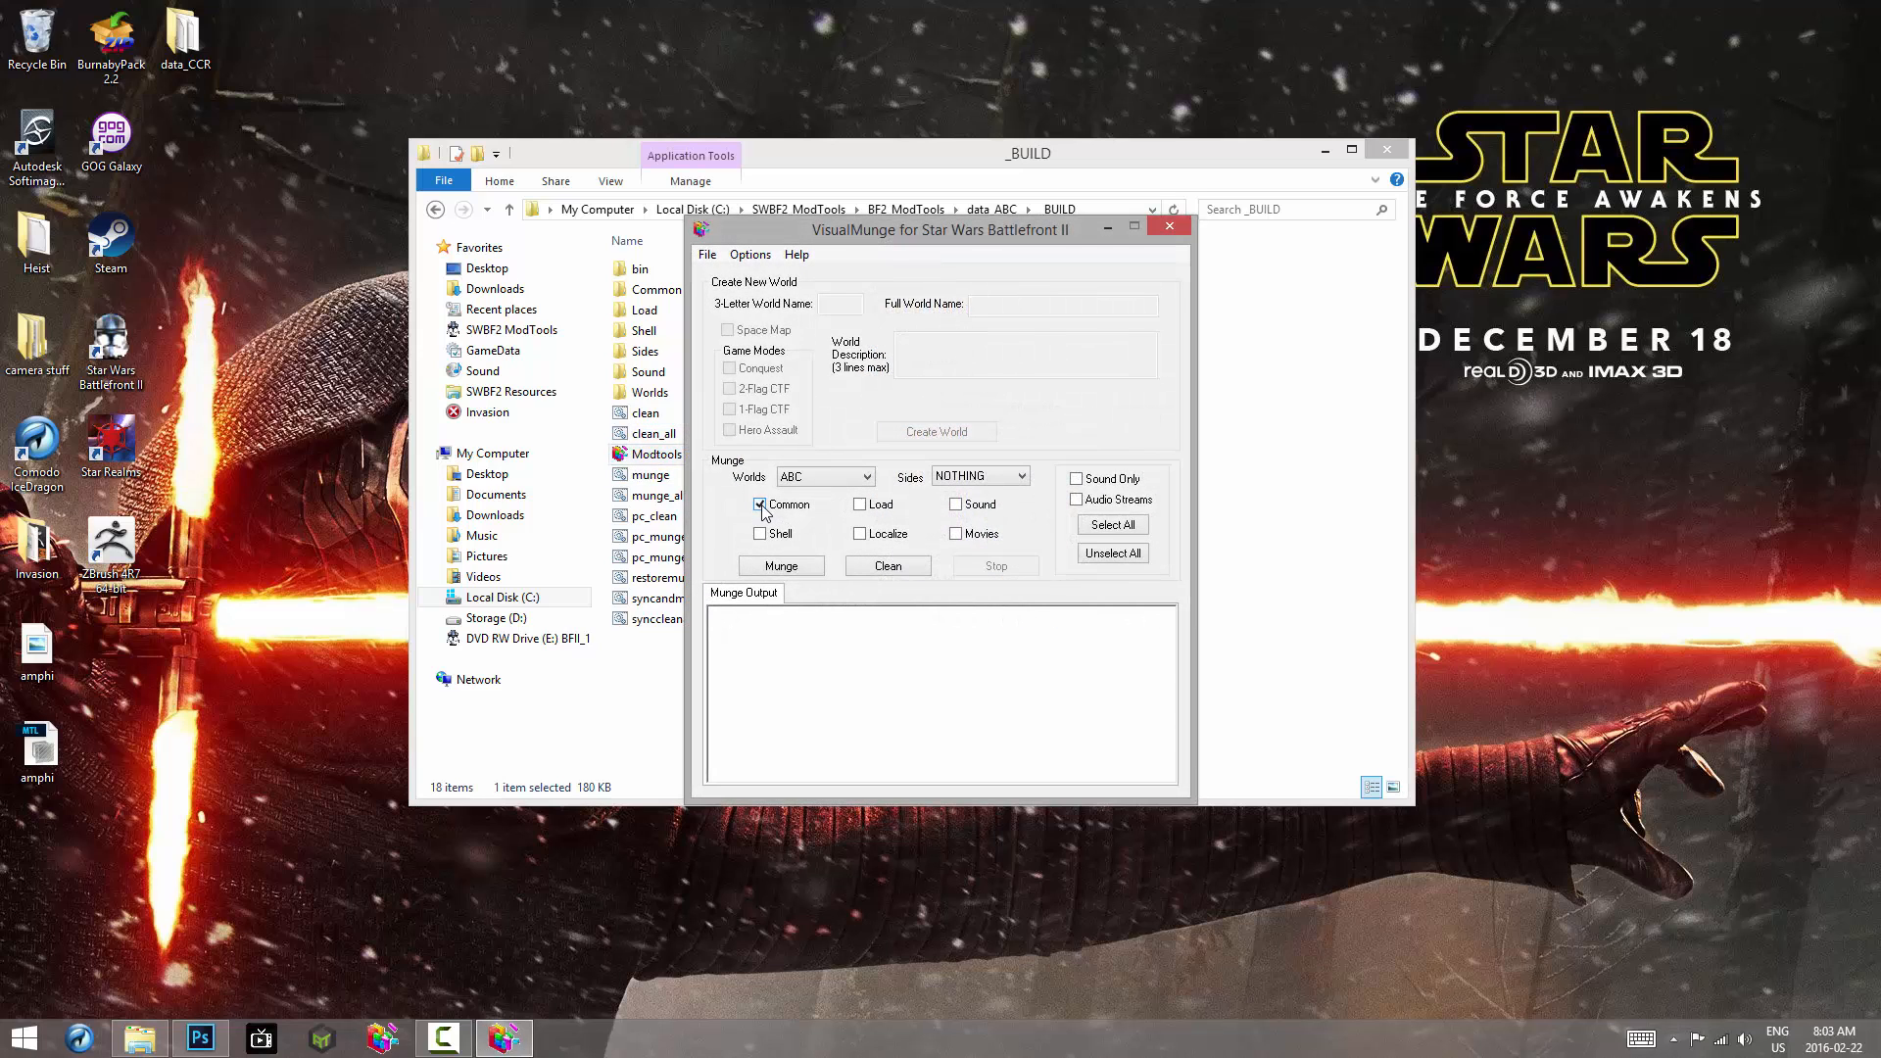
click(762, 507)
click(985, 477)
click(991, 474)
Step: Open the script ABCc_con.lua from data_ABC\Common\scripts\ABC for editing in Notepad++
click(656, 647)
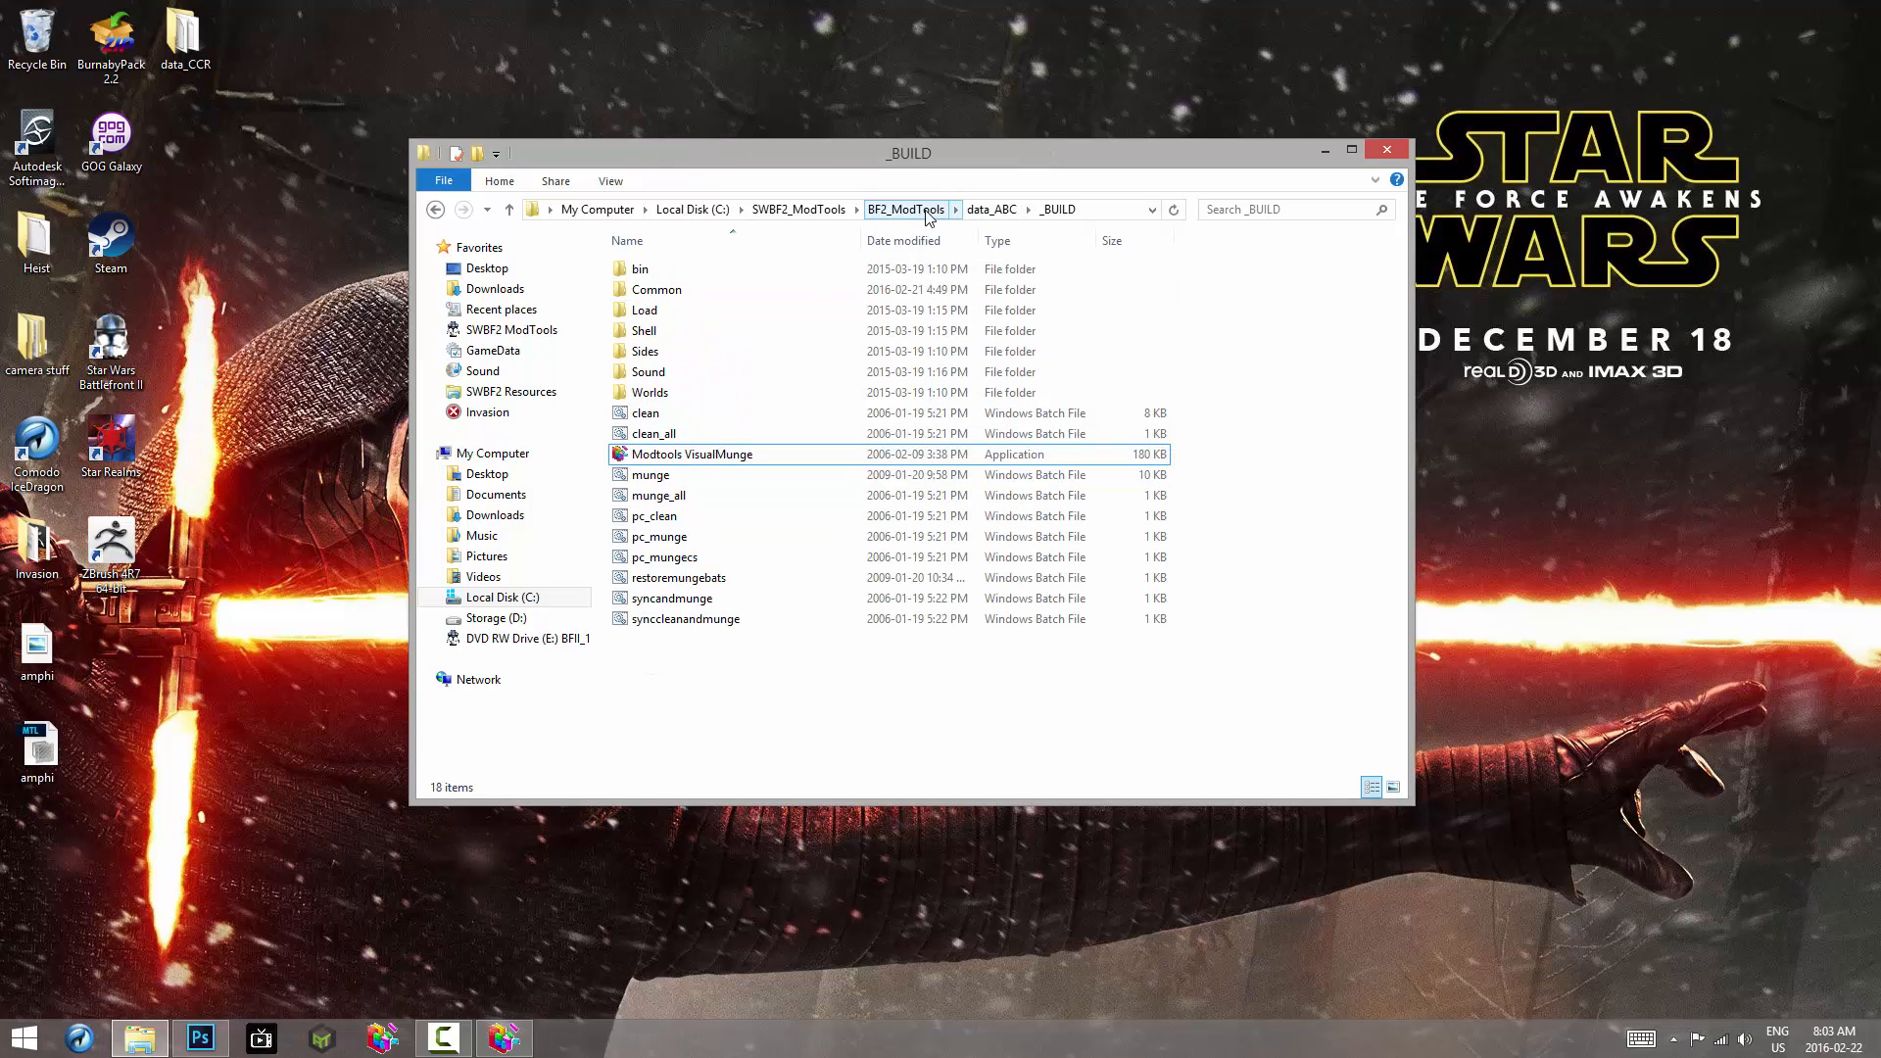
click(991, 209)
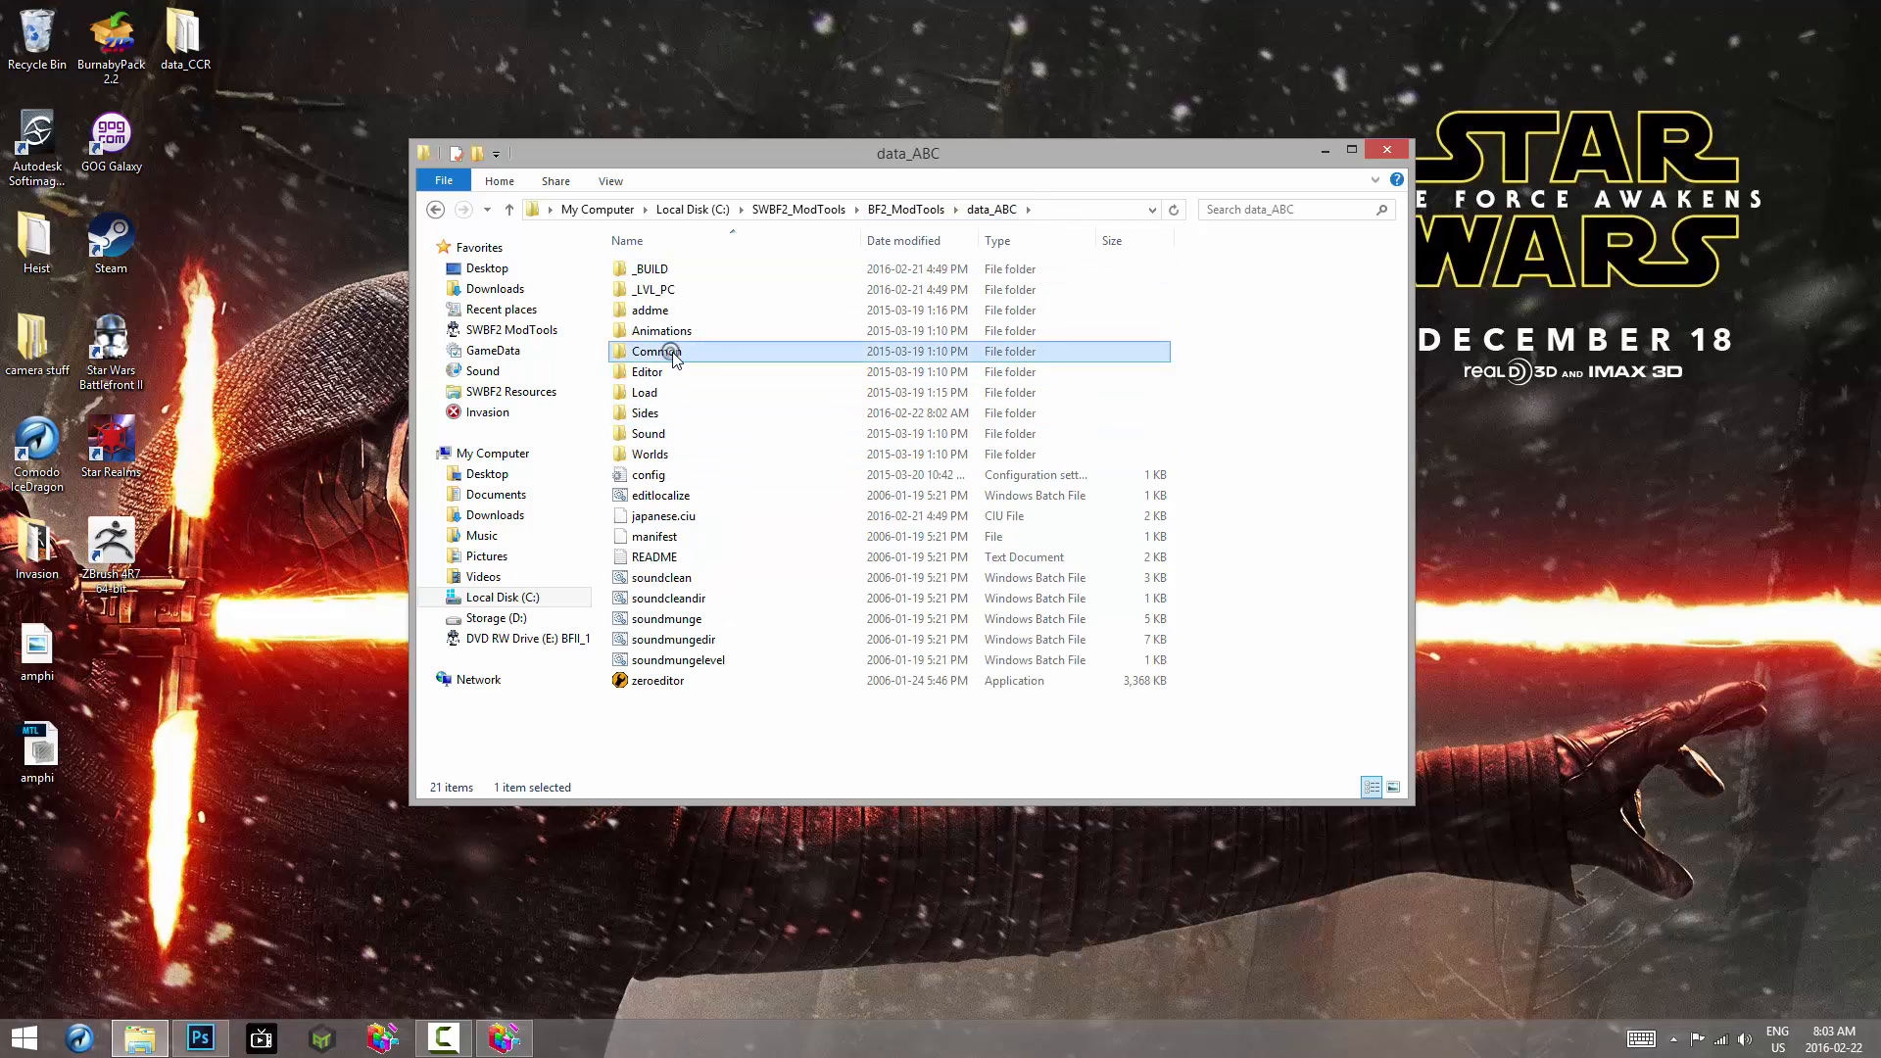
double_click(656, 351)
double_click(654, 496)
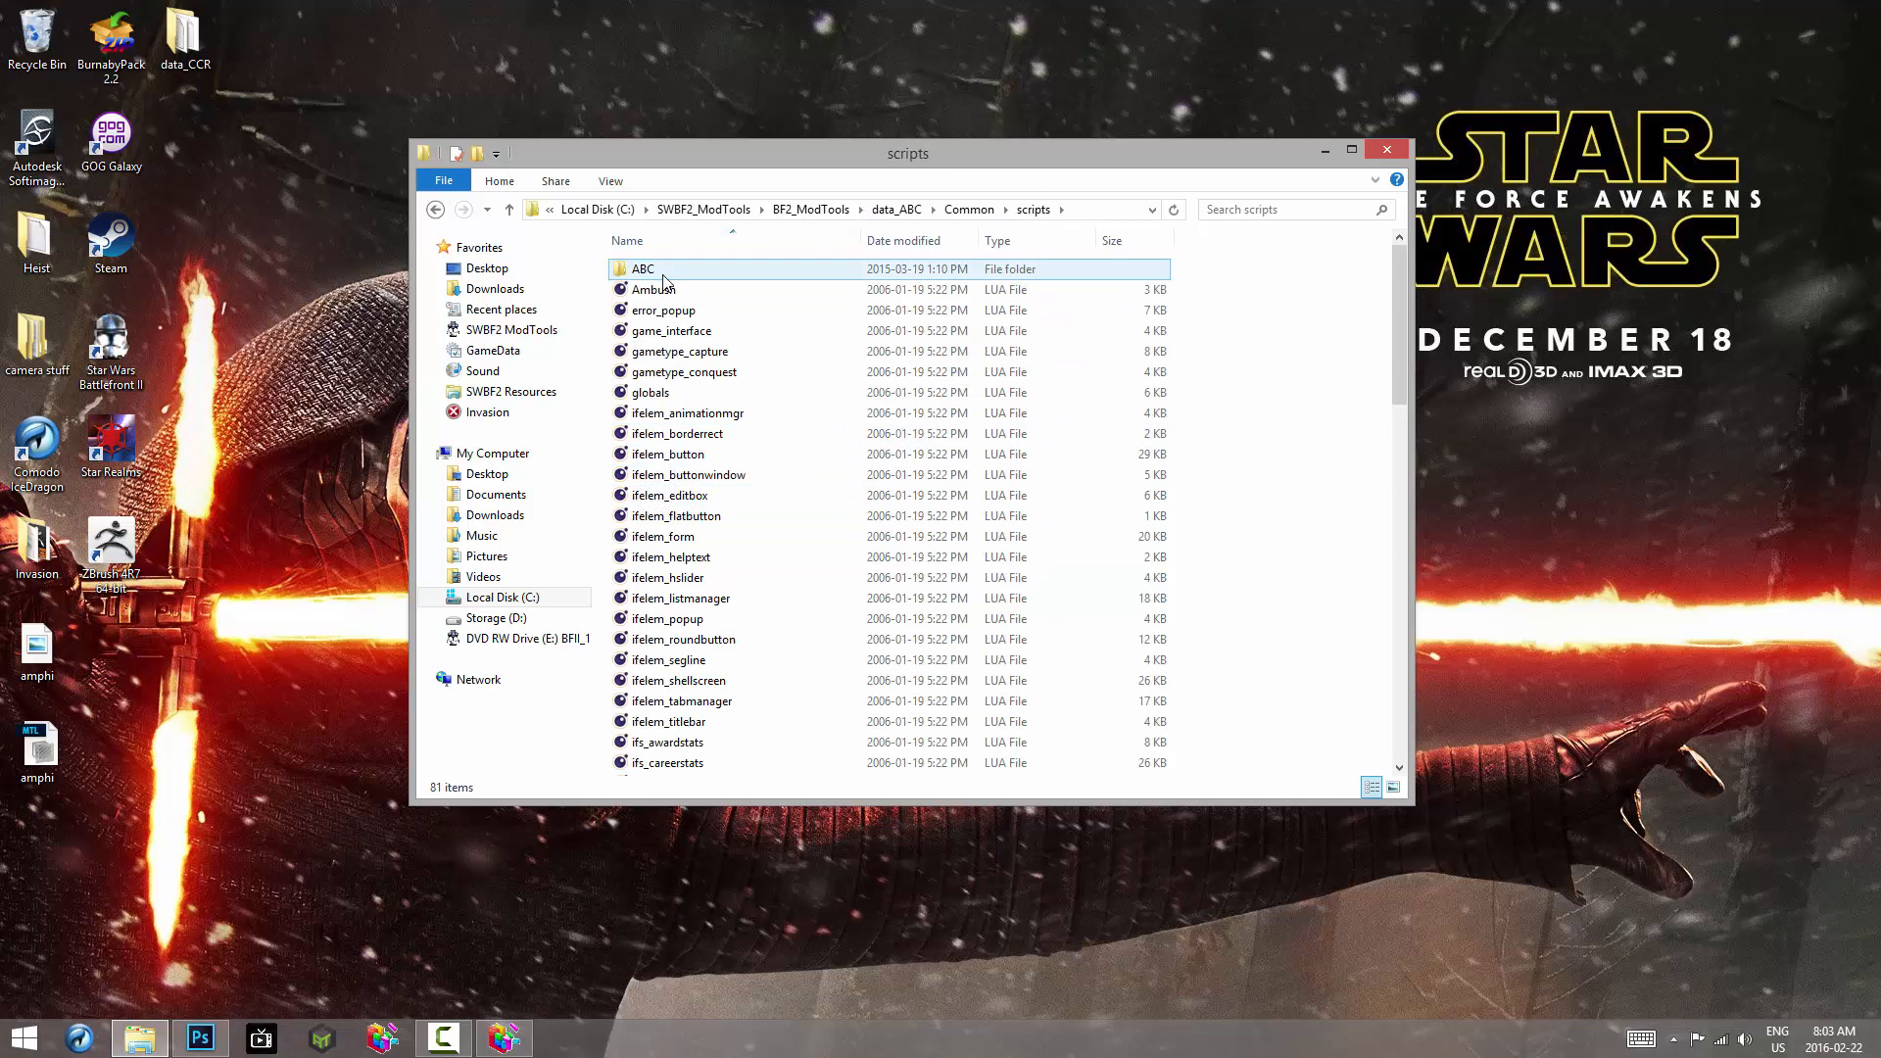
double_click(671, 270)
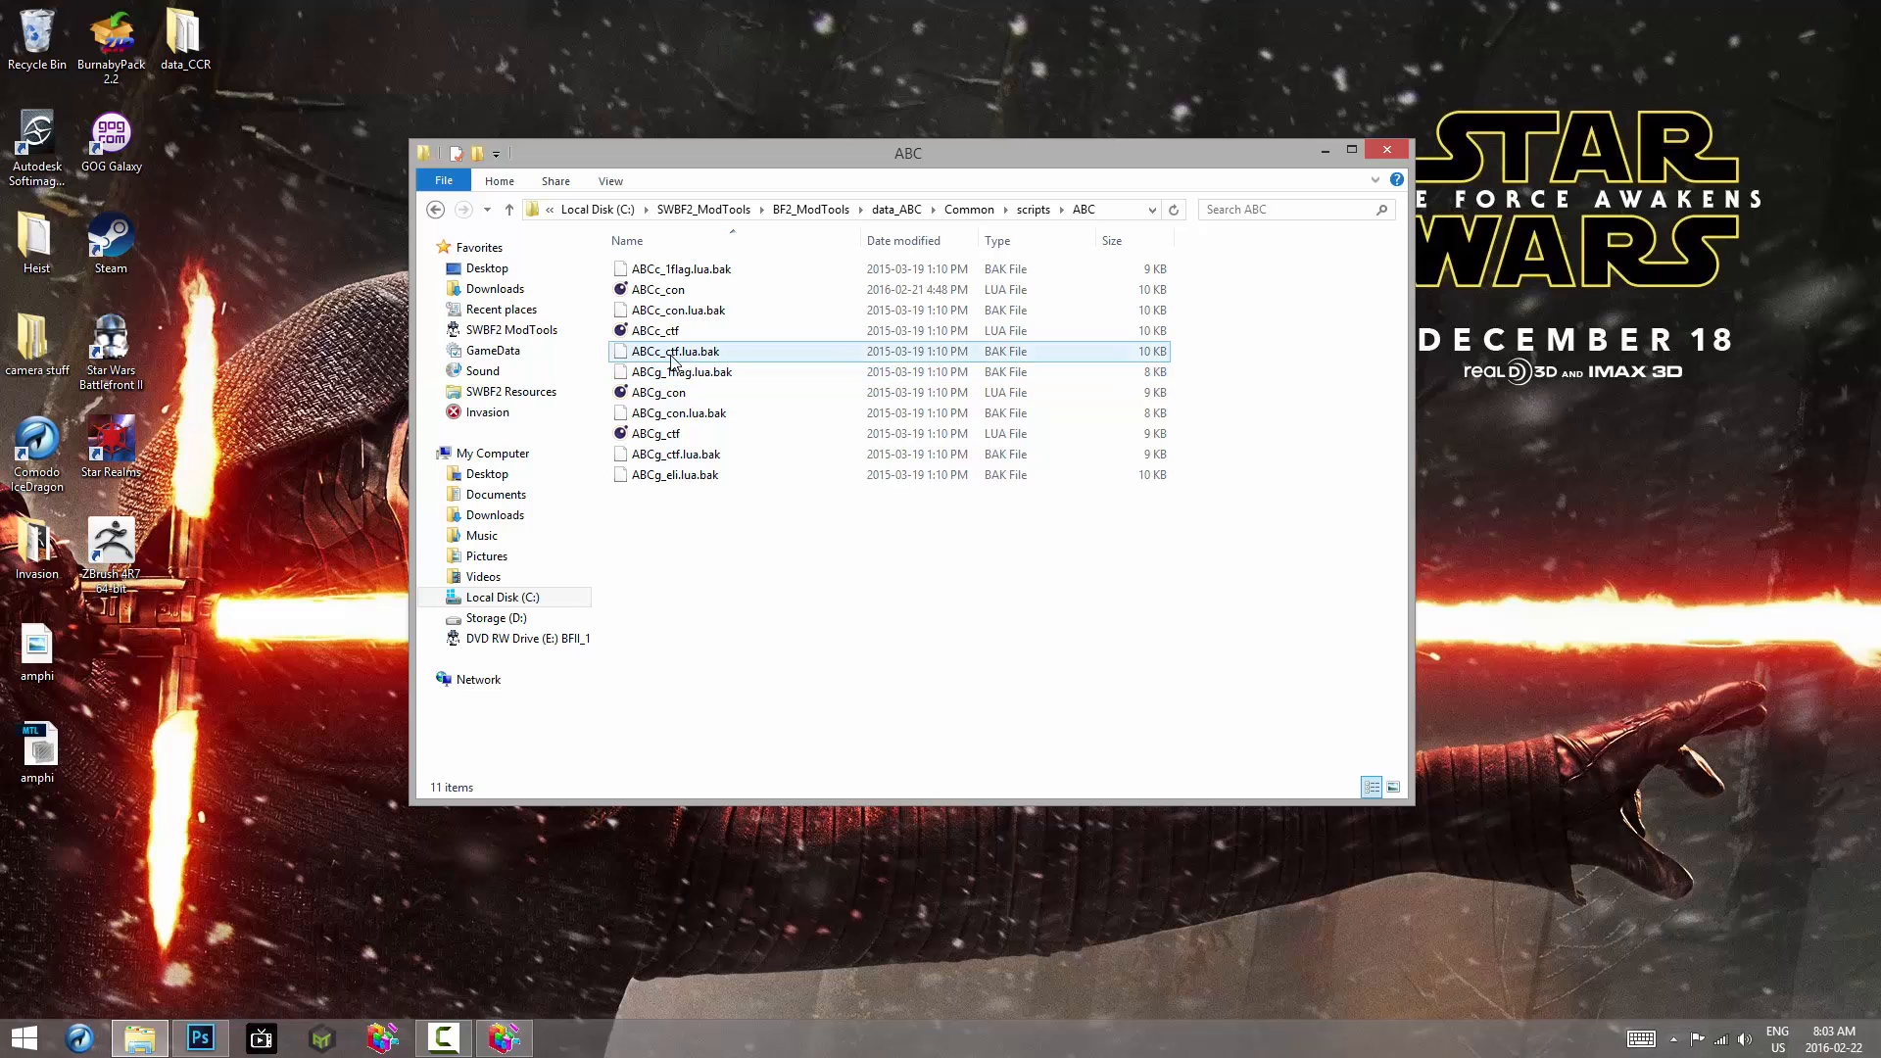
right_click(664, 291)
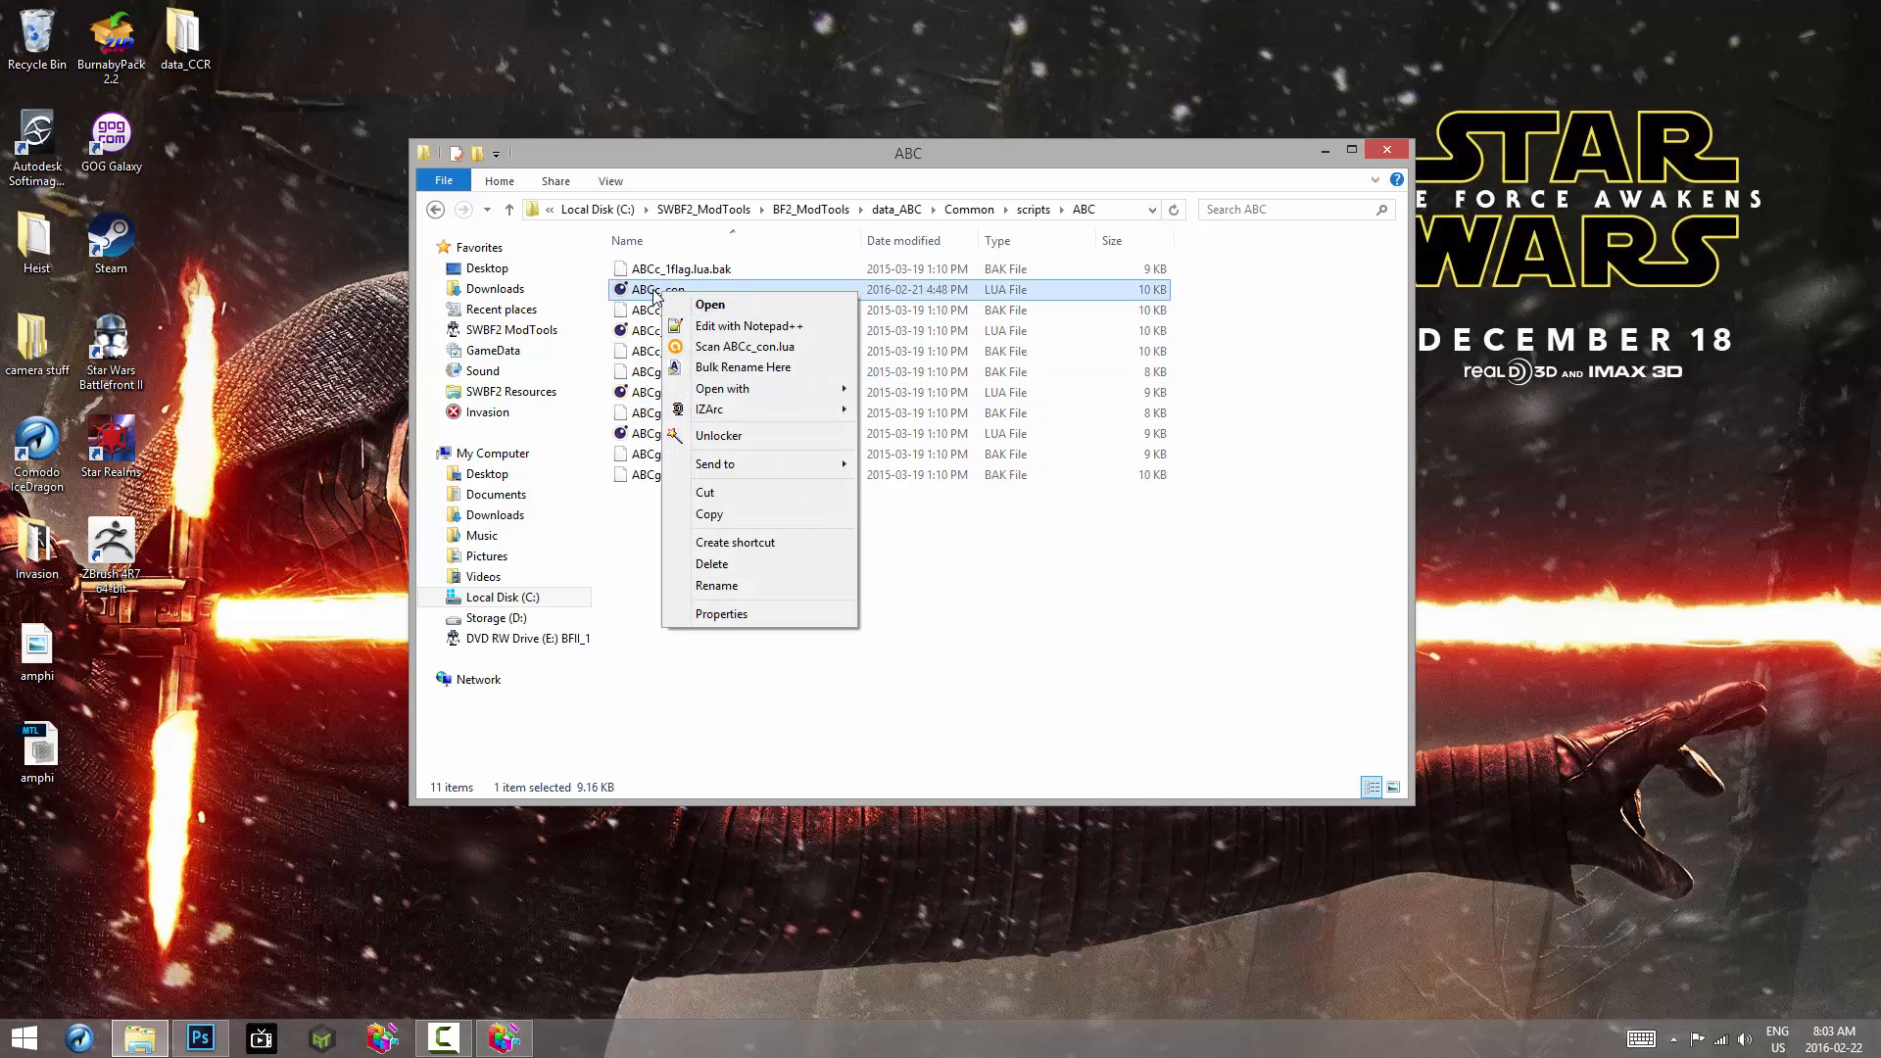
click(713, 329)
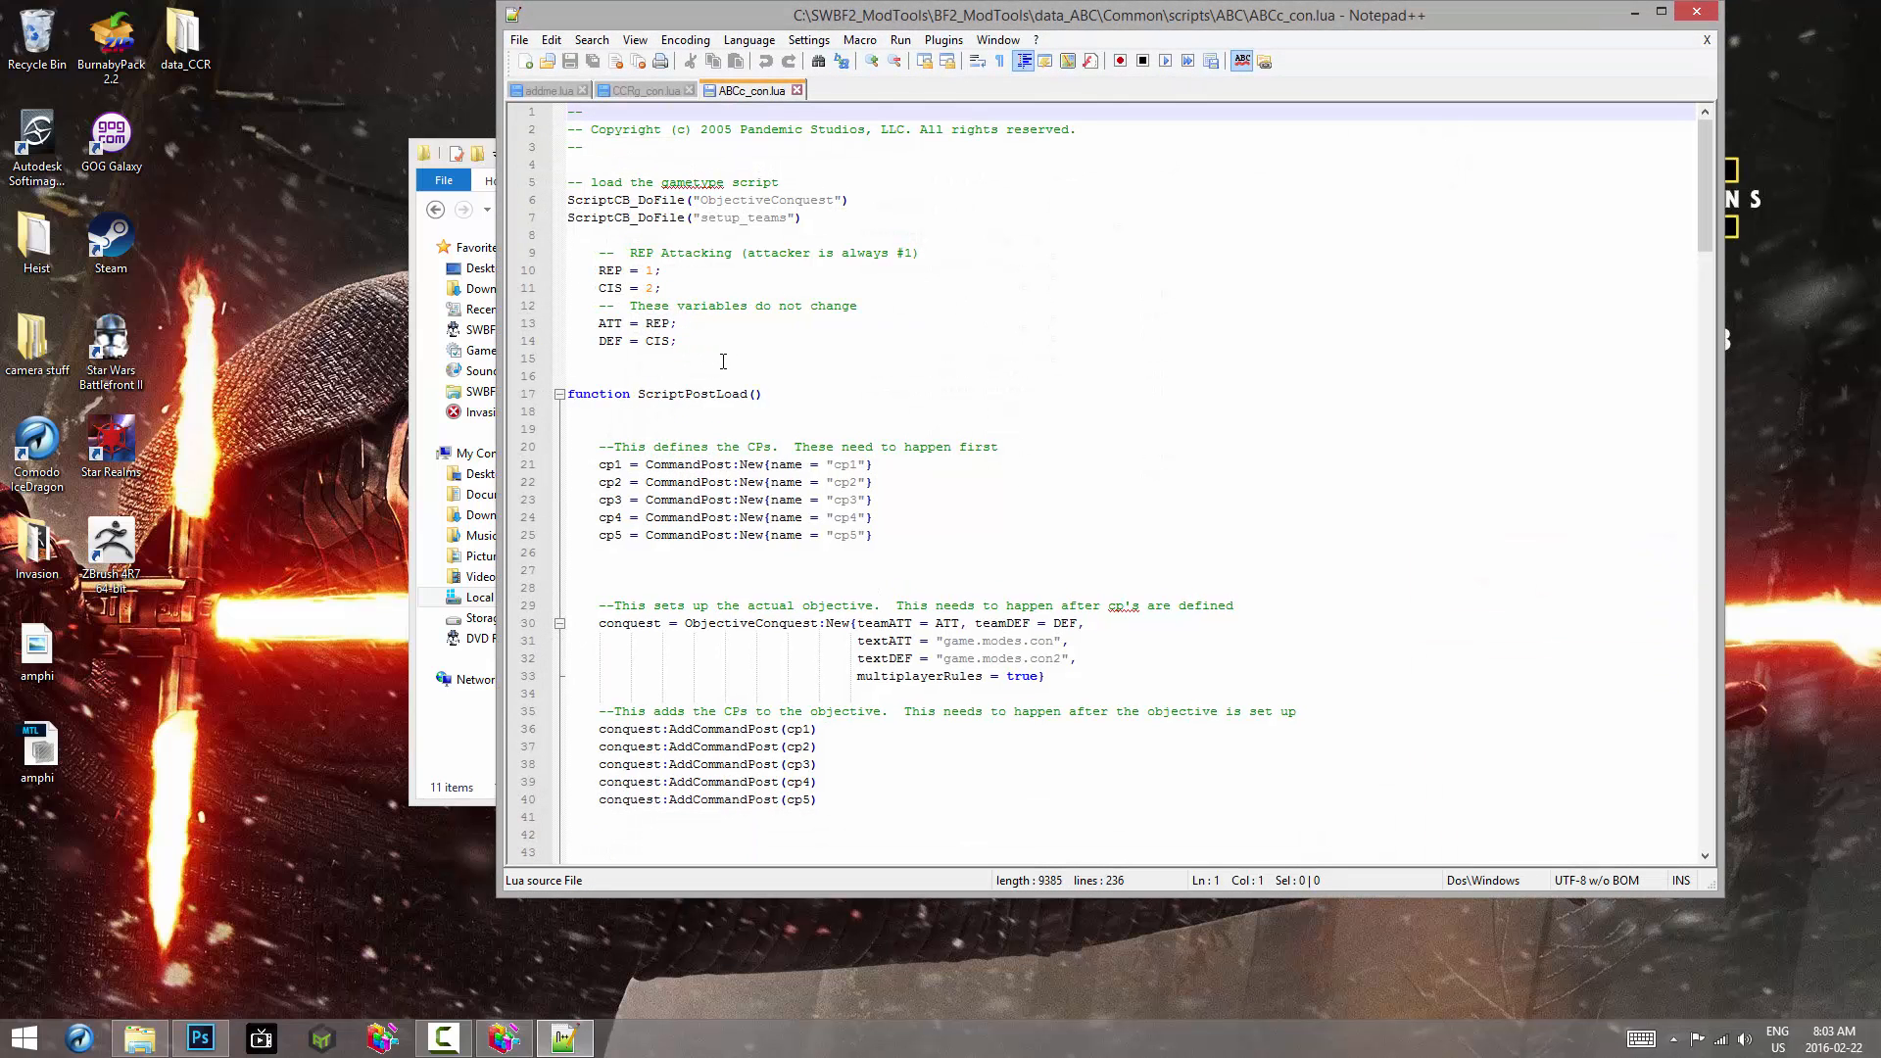
Step: Add the prefix dc: to the SIDE\\rep.lvl path in its ReadDataFile call, save the script and minimize the editor
drag(1703, 199, 1676, 404)
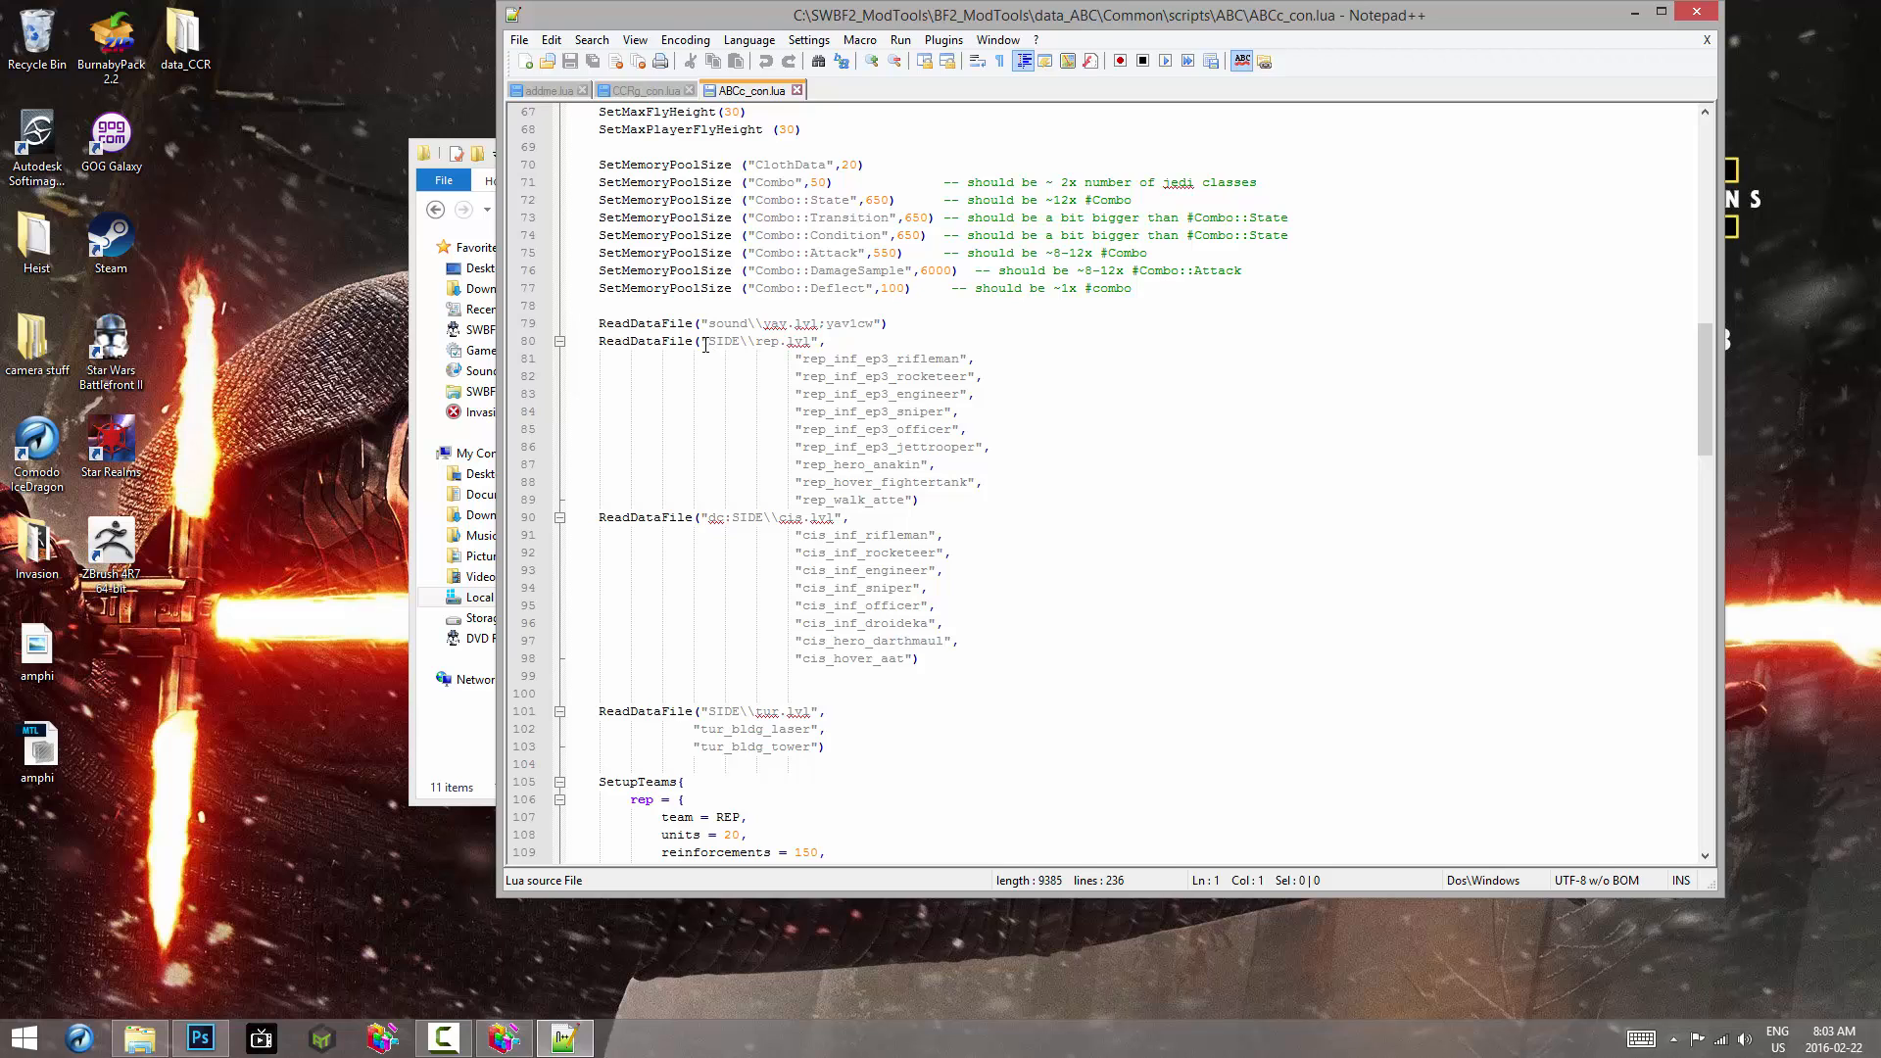
drag(706, 342, 815, 342)
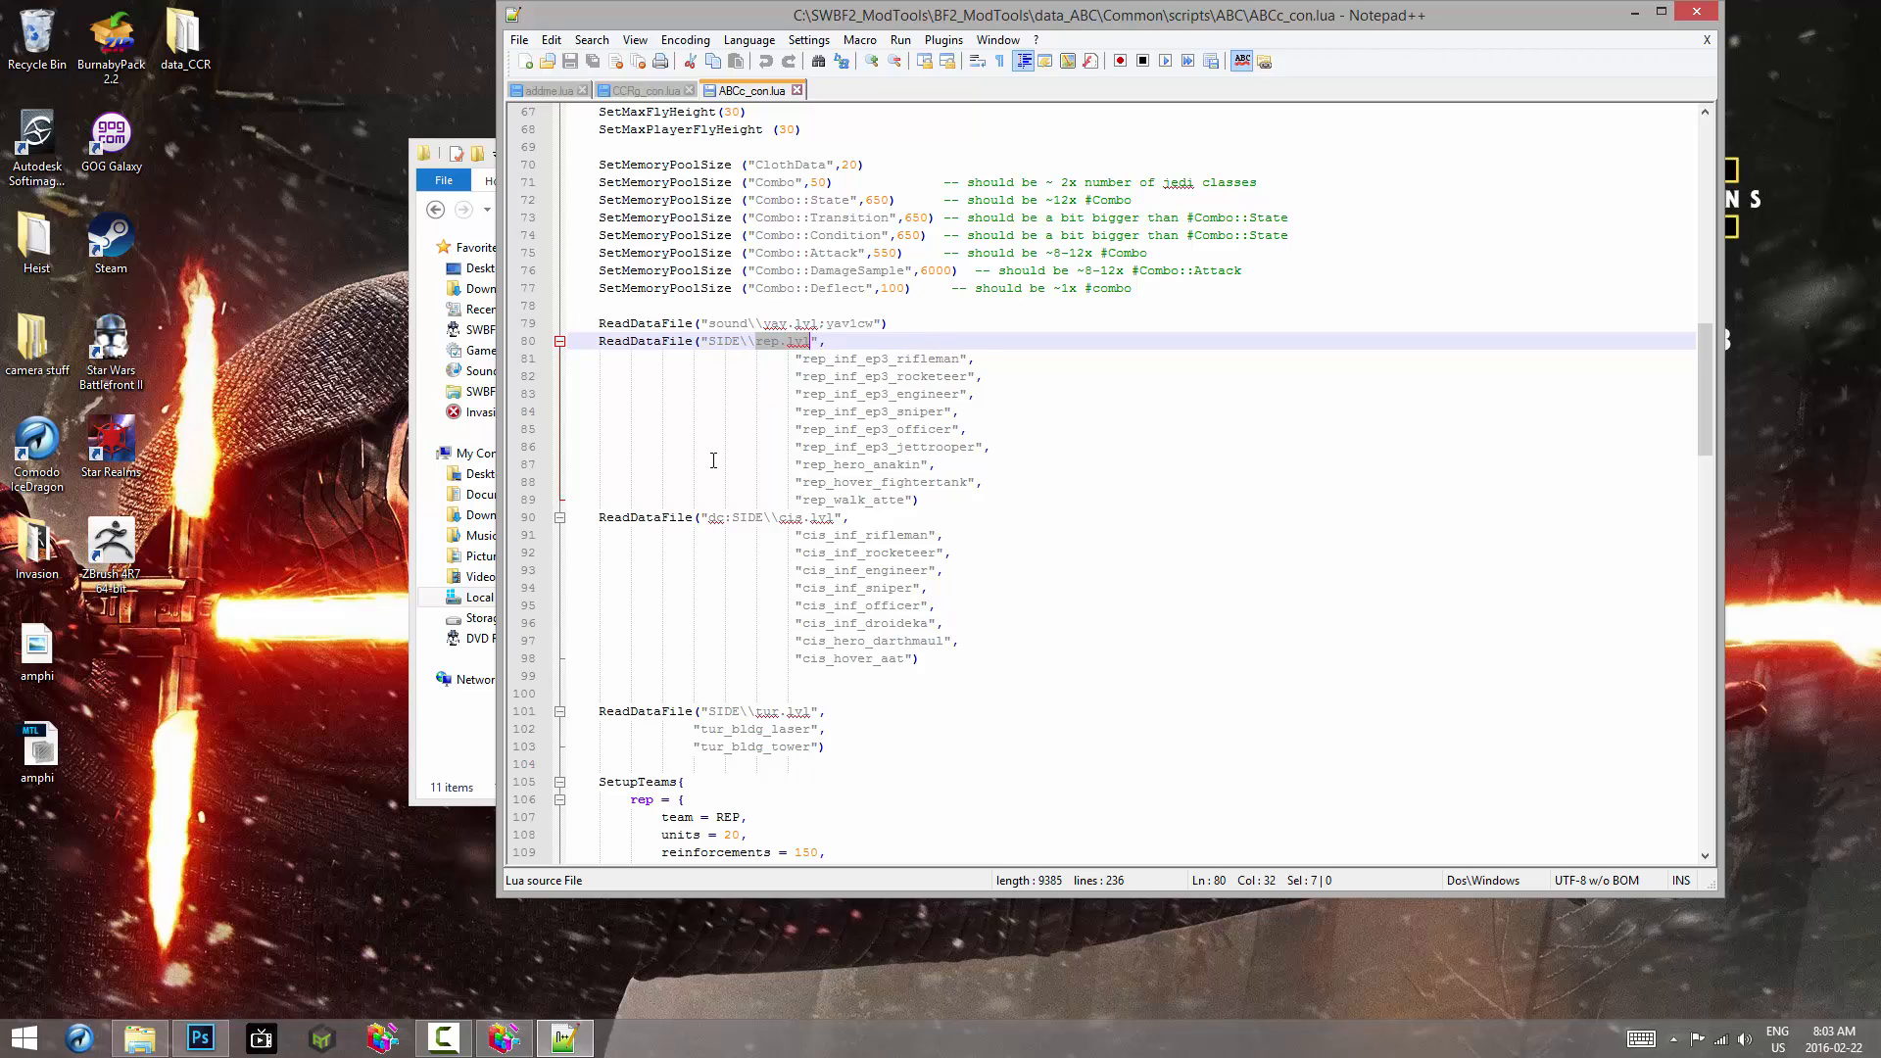
double_click(716, 517)
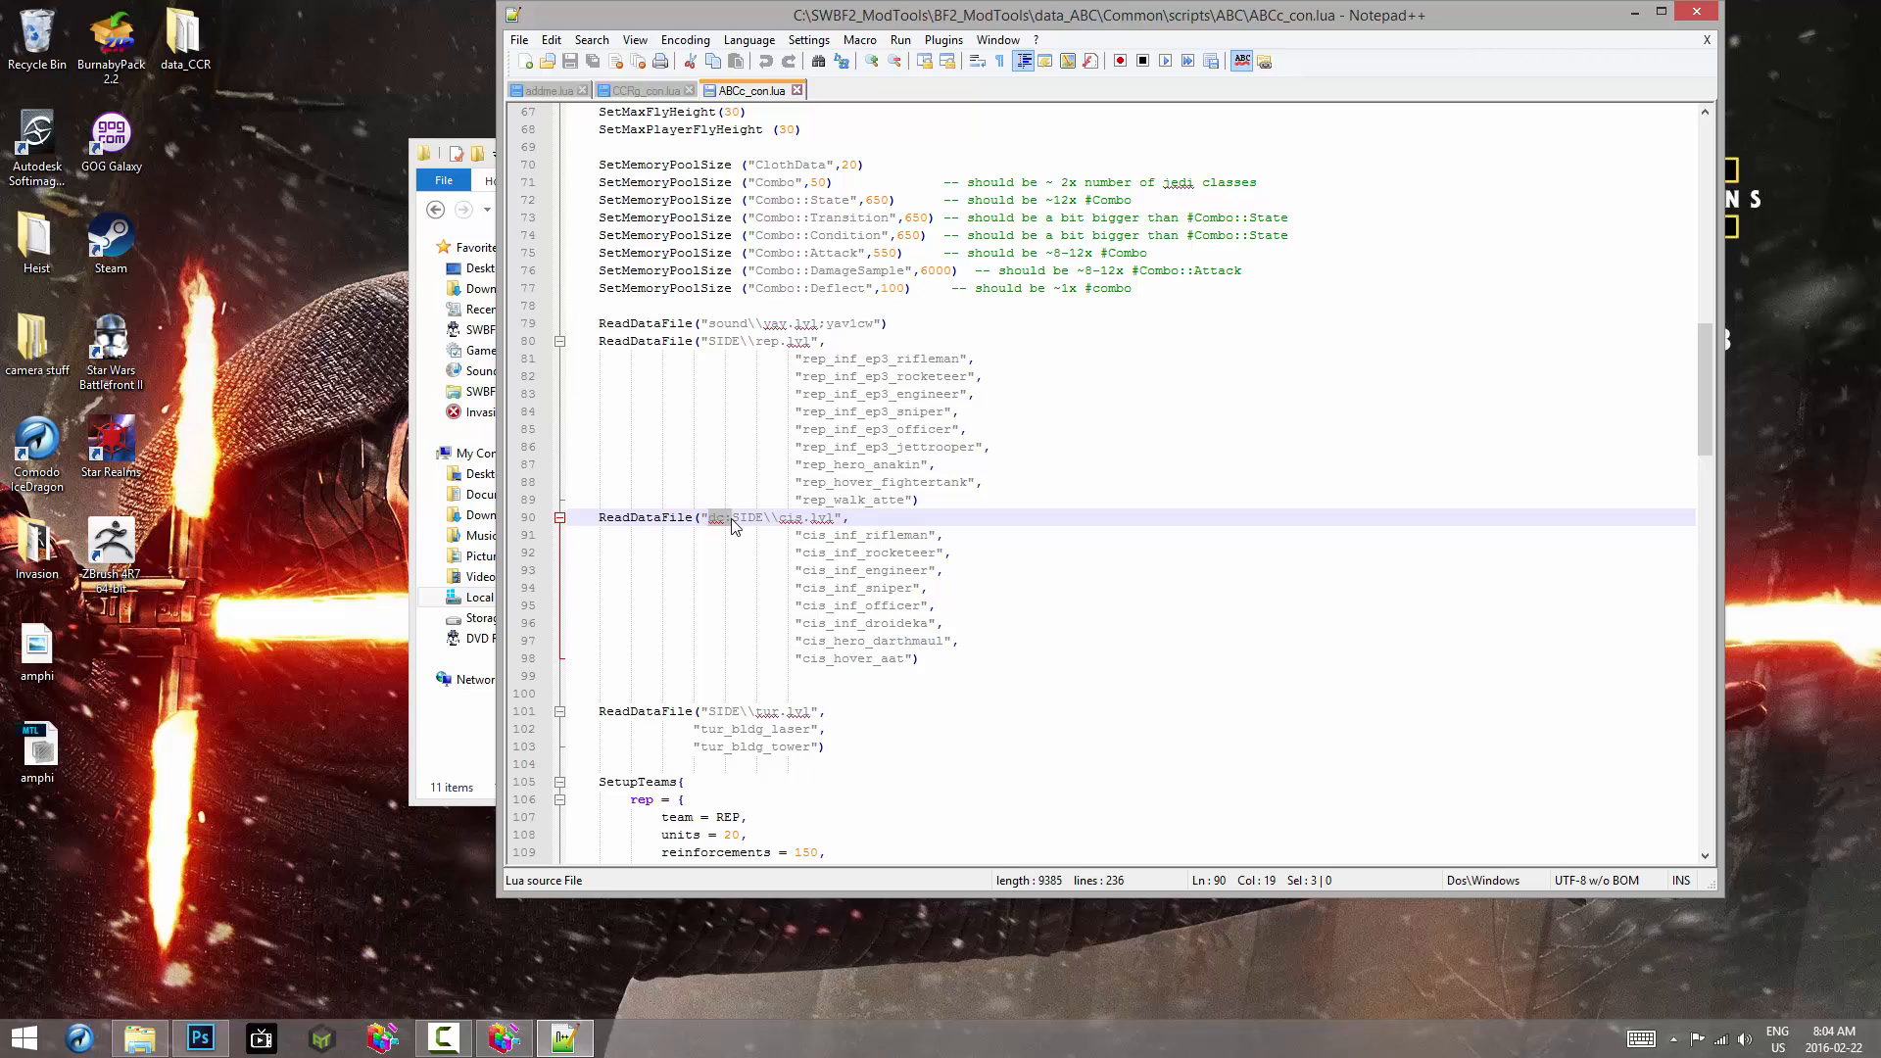
click(709, 342)
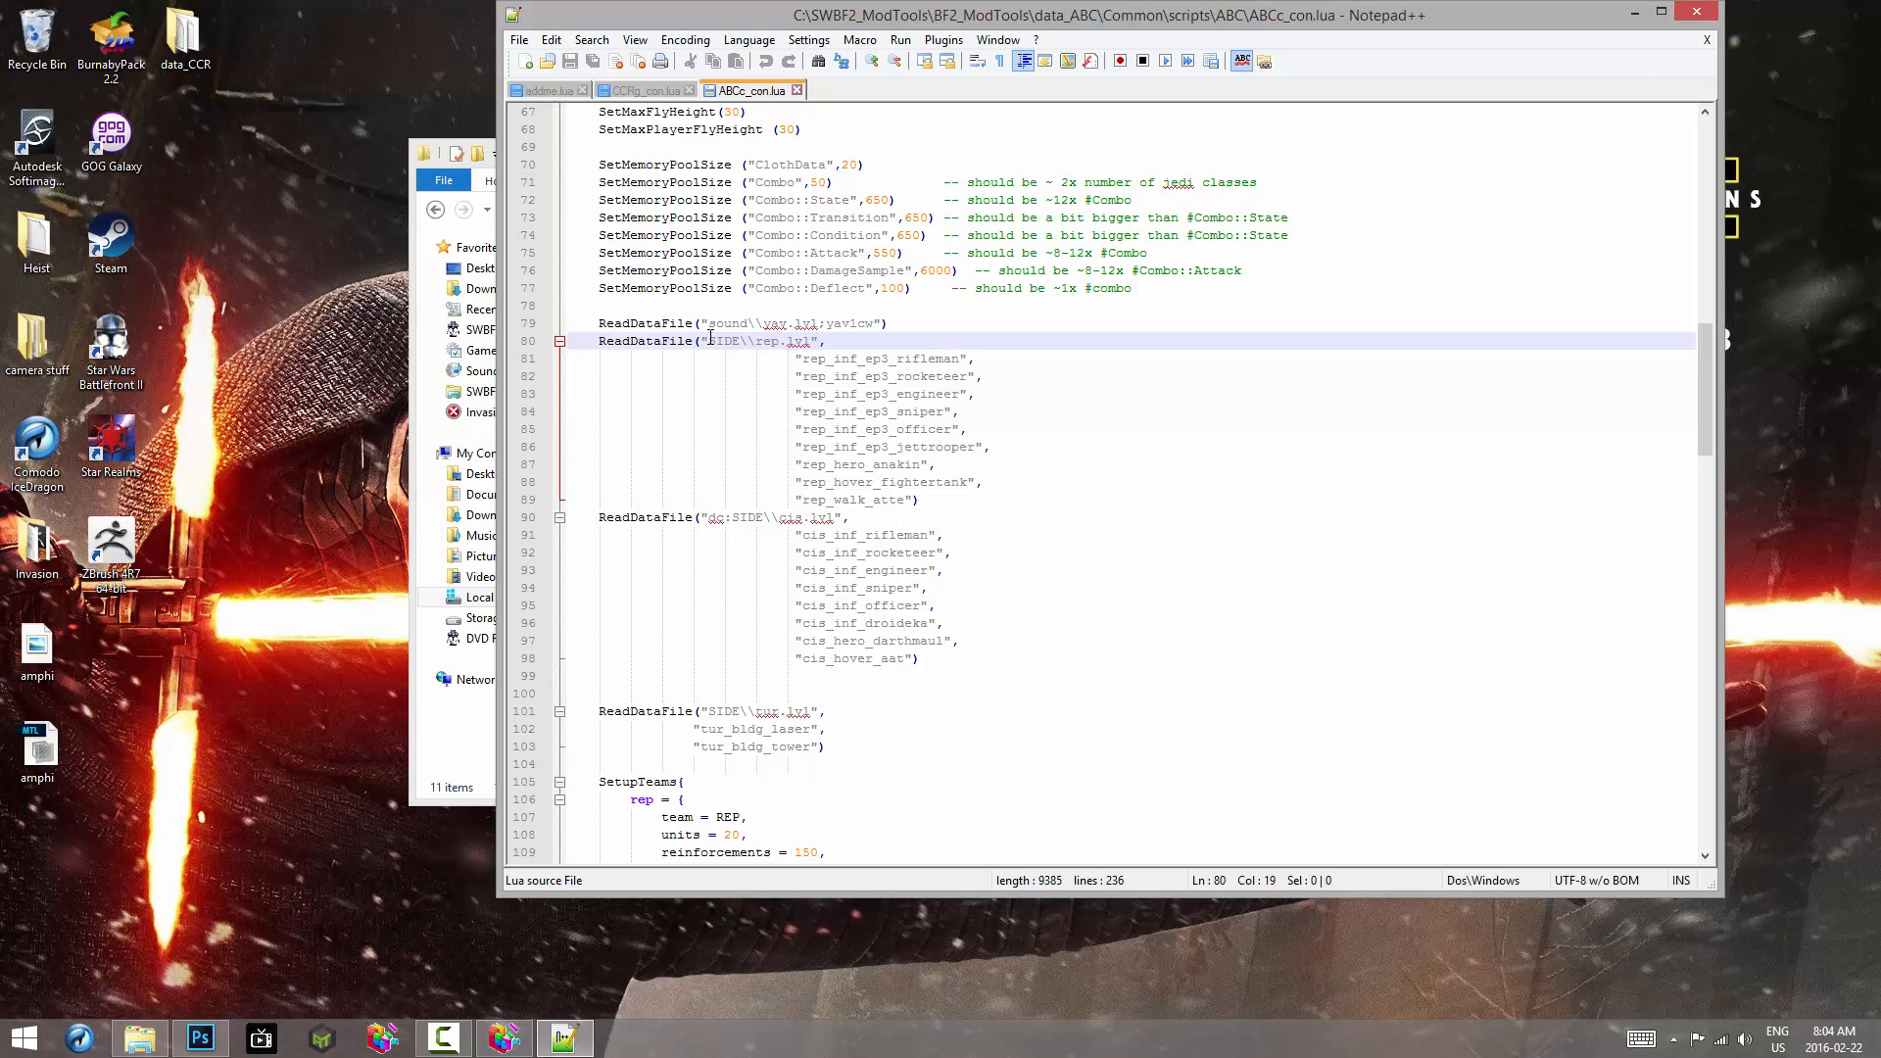
text(dc:)
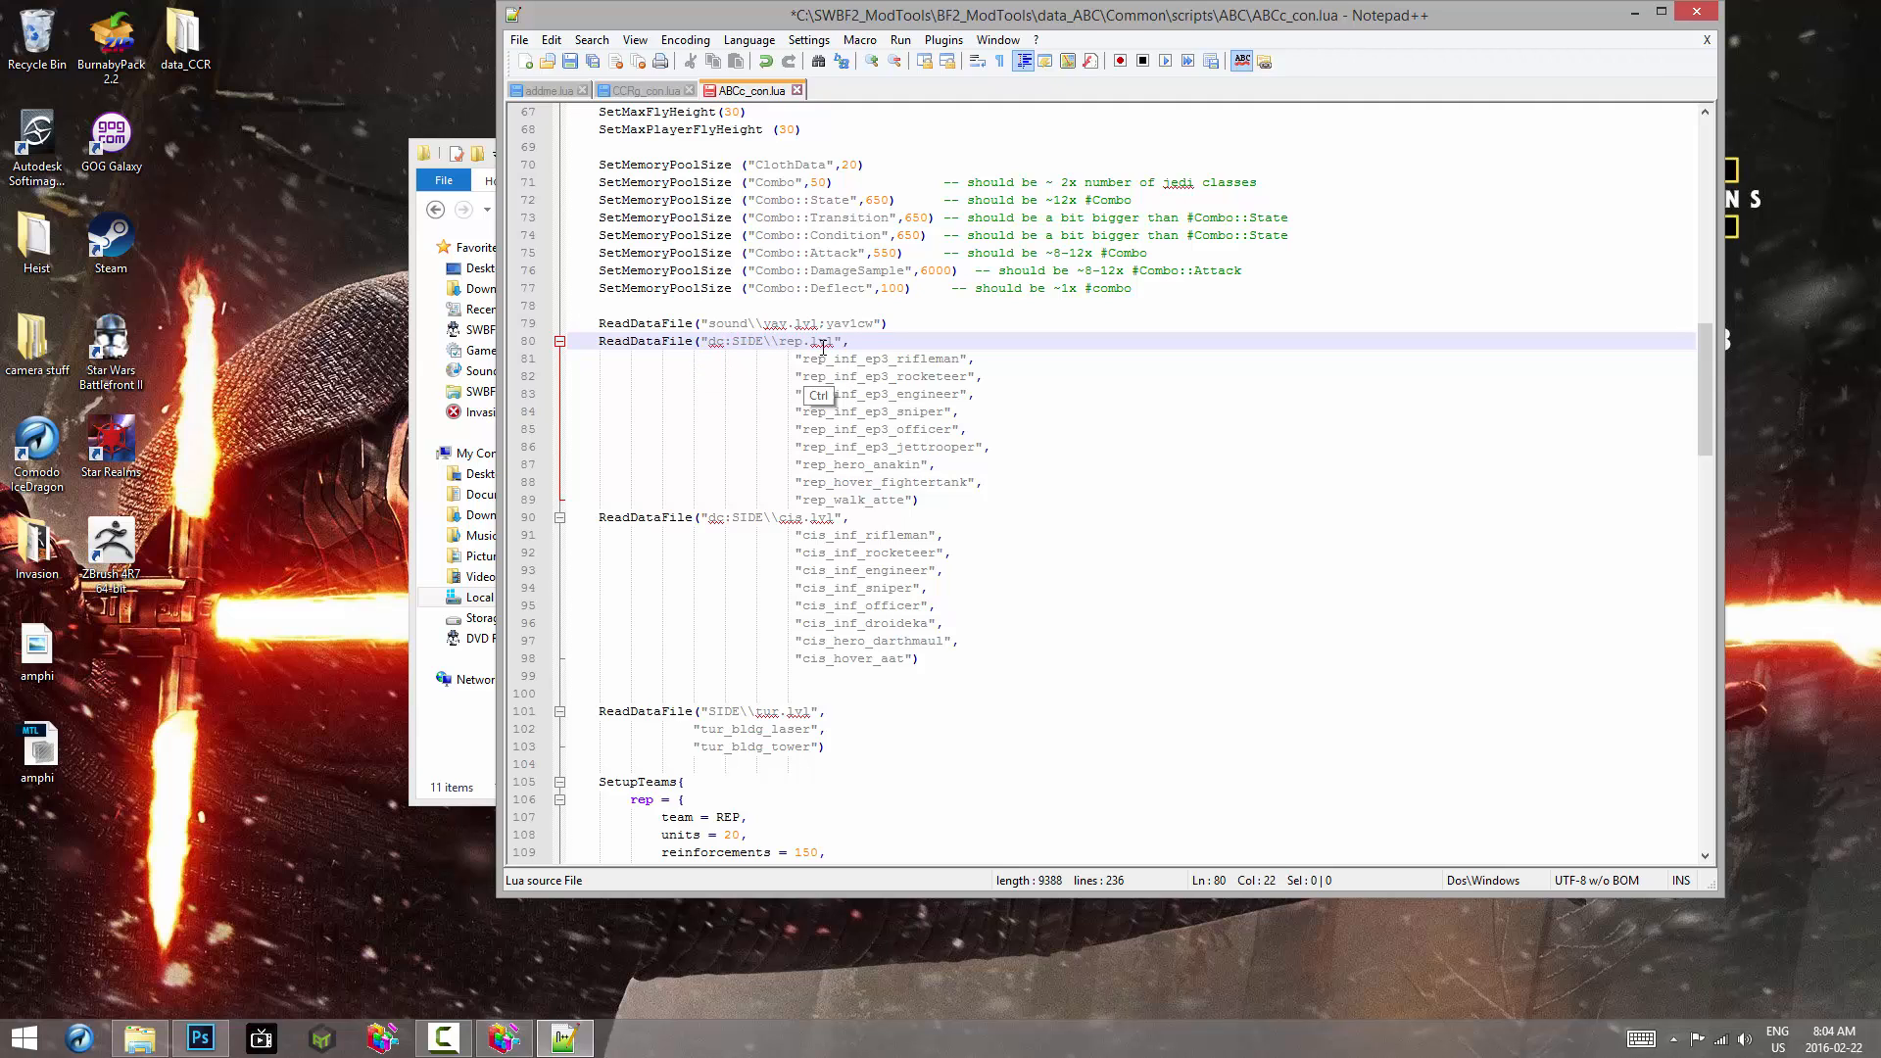
key(ctrl+s)
drag(948, 19, 1063, 89)
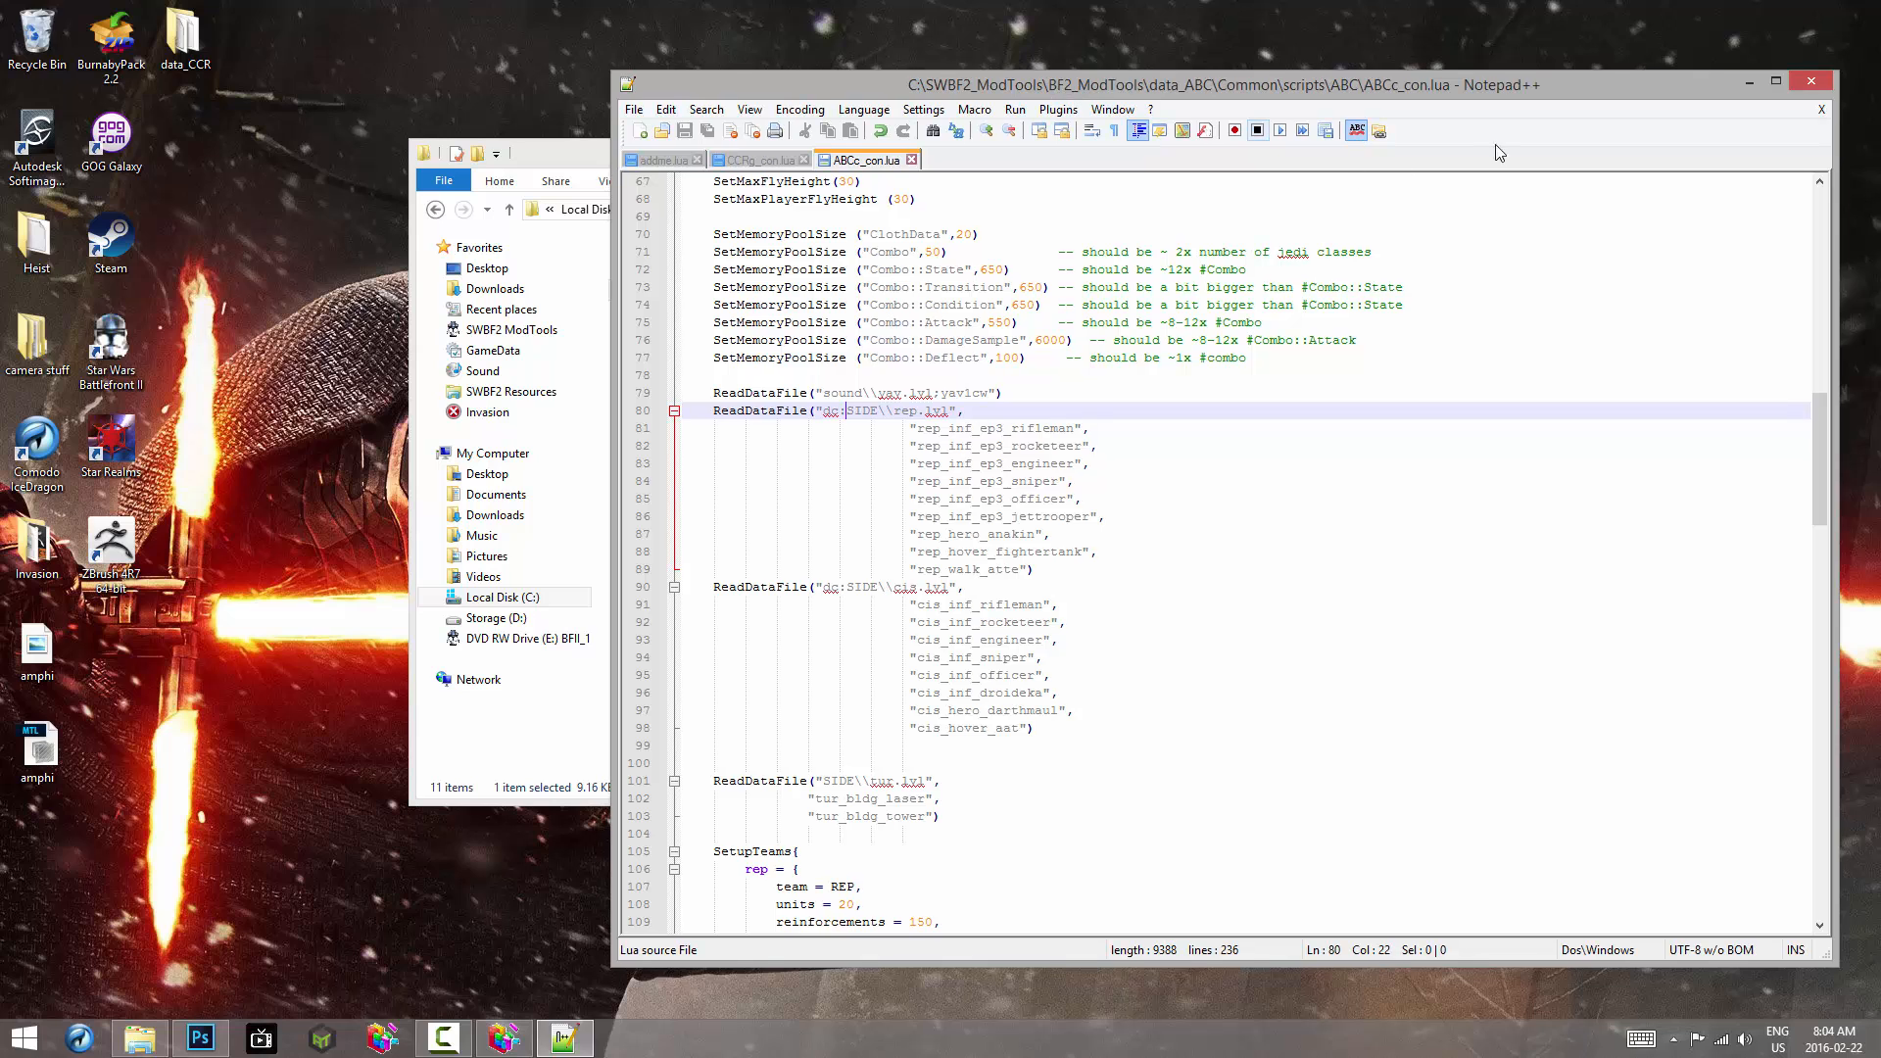
click(1750, 81)
Step: Return to data_ABC\_BUILD and launch Modtools VisualMunge
click(819, 568)
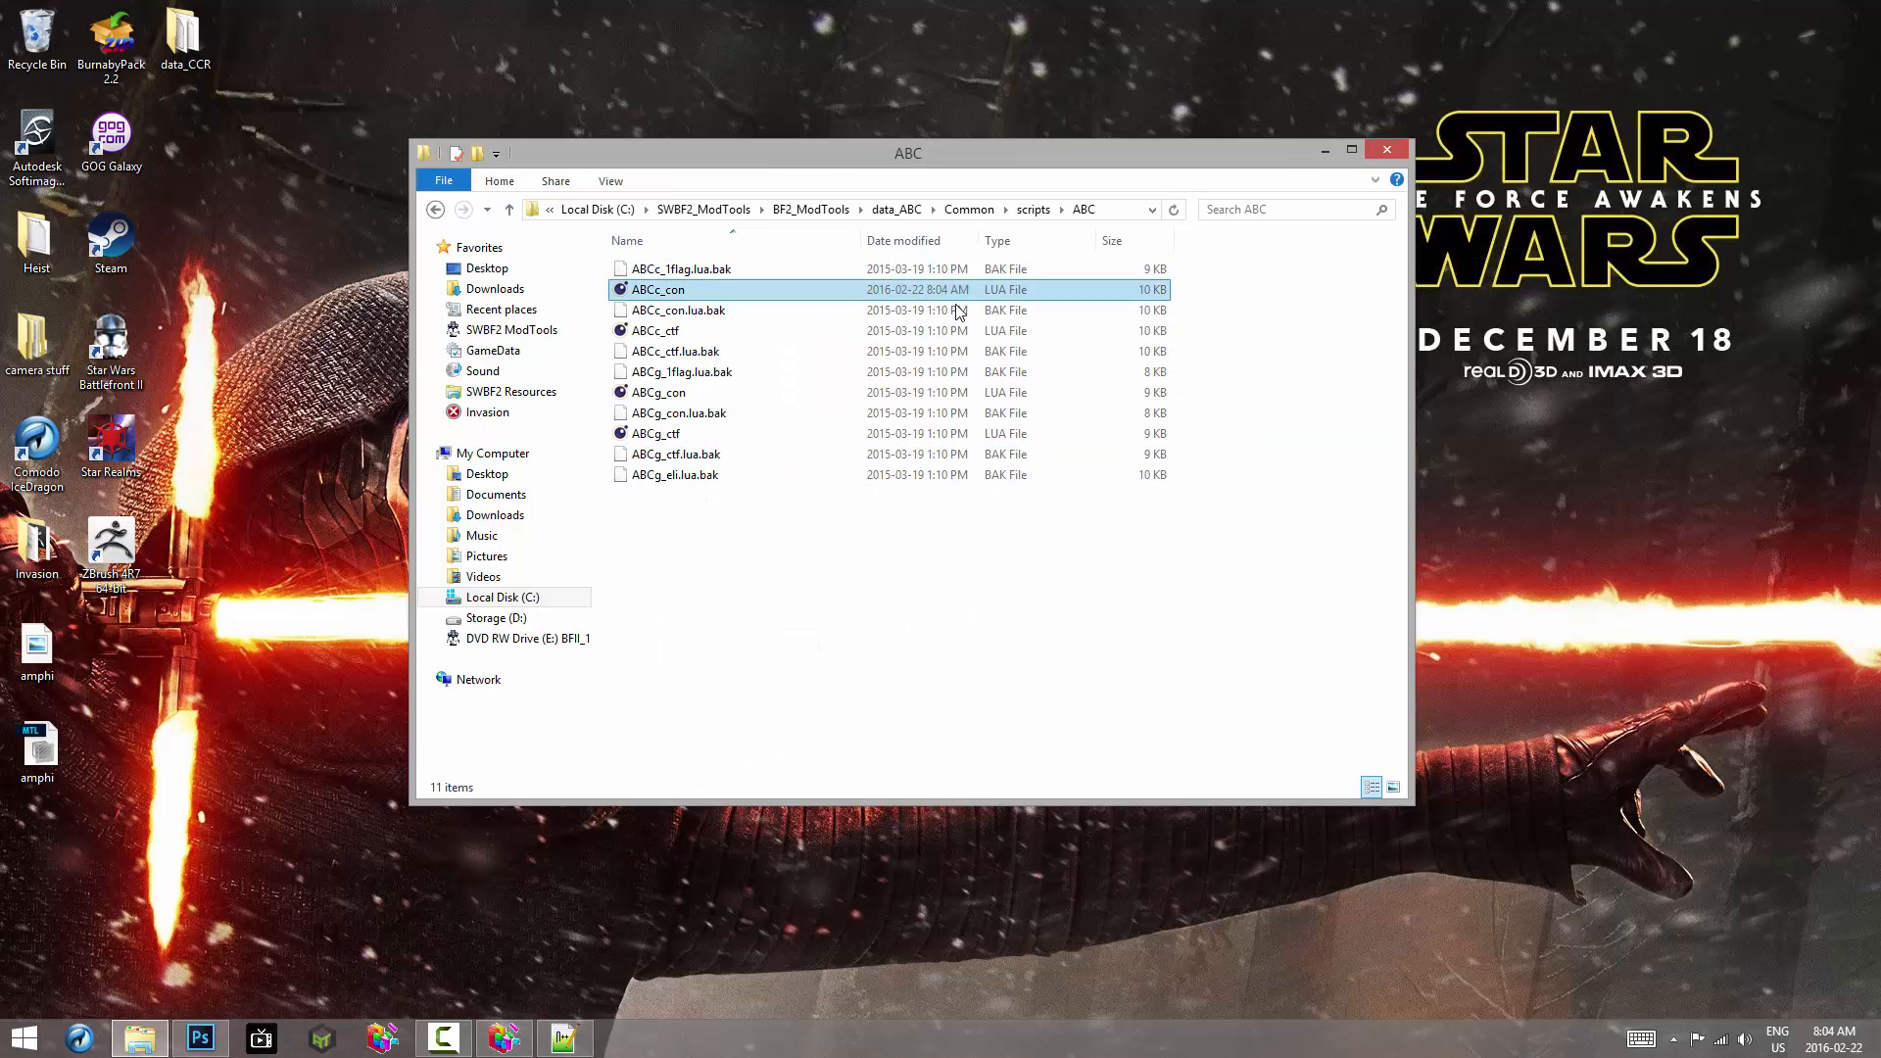
click(897, 209)
double_click(651, 270)
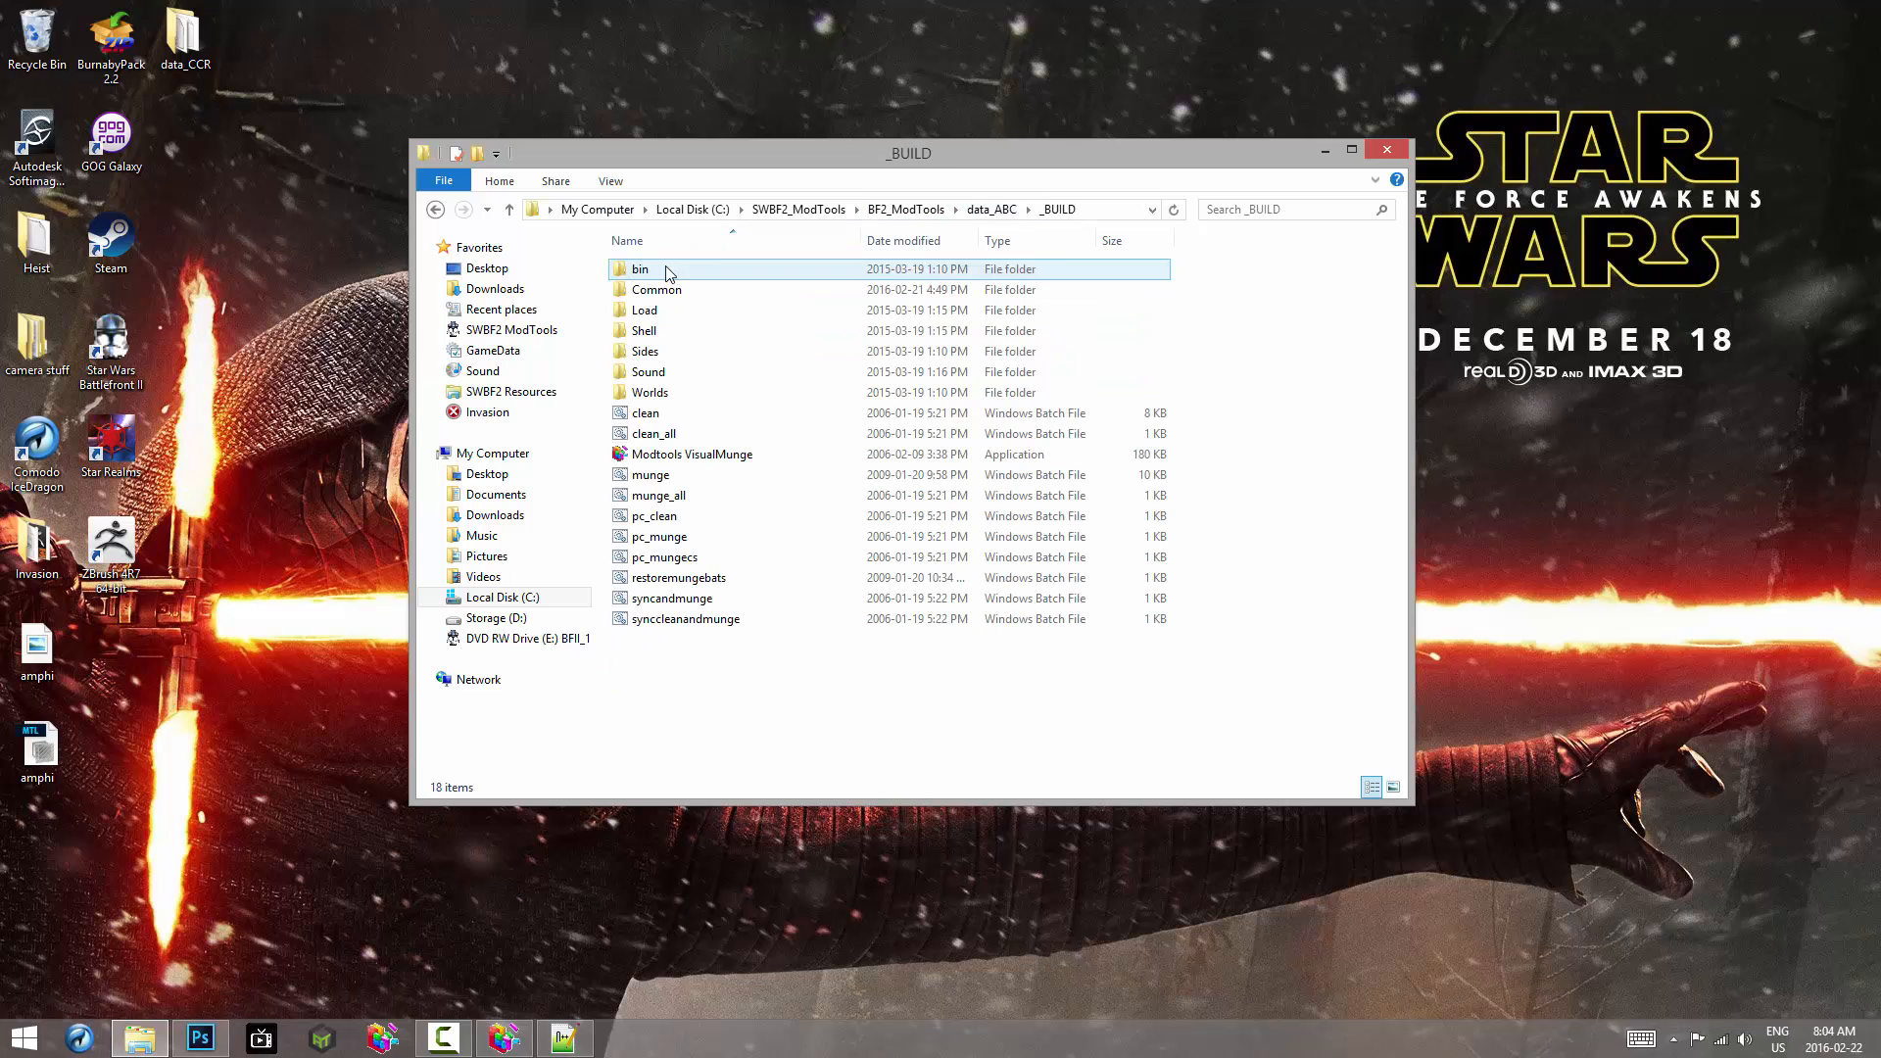
double_click(676, 458)
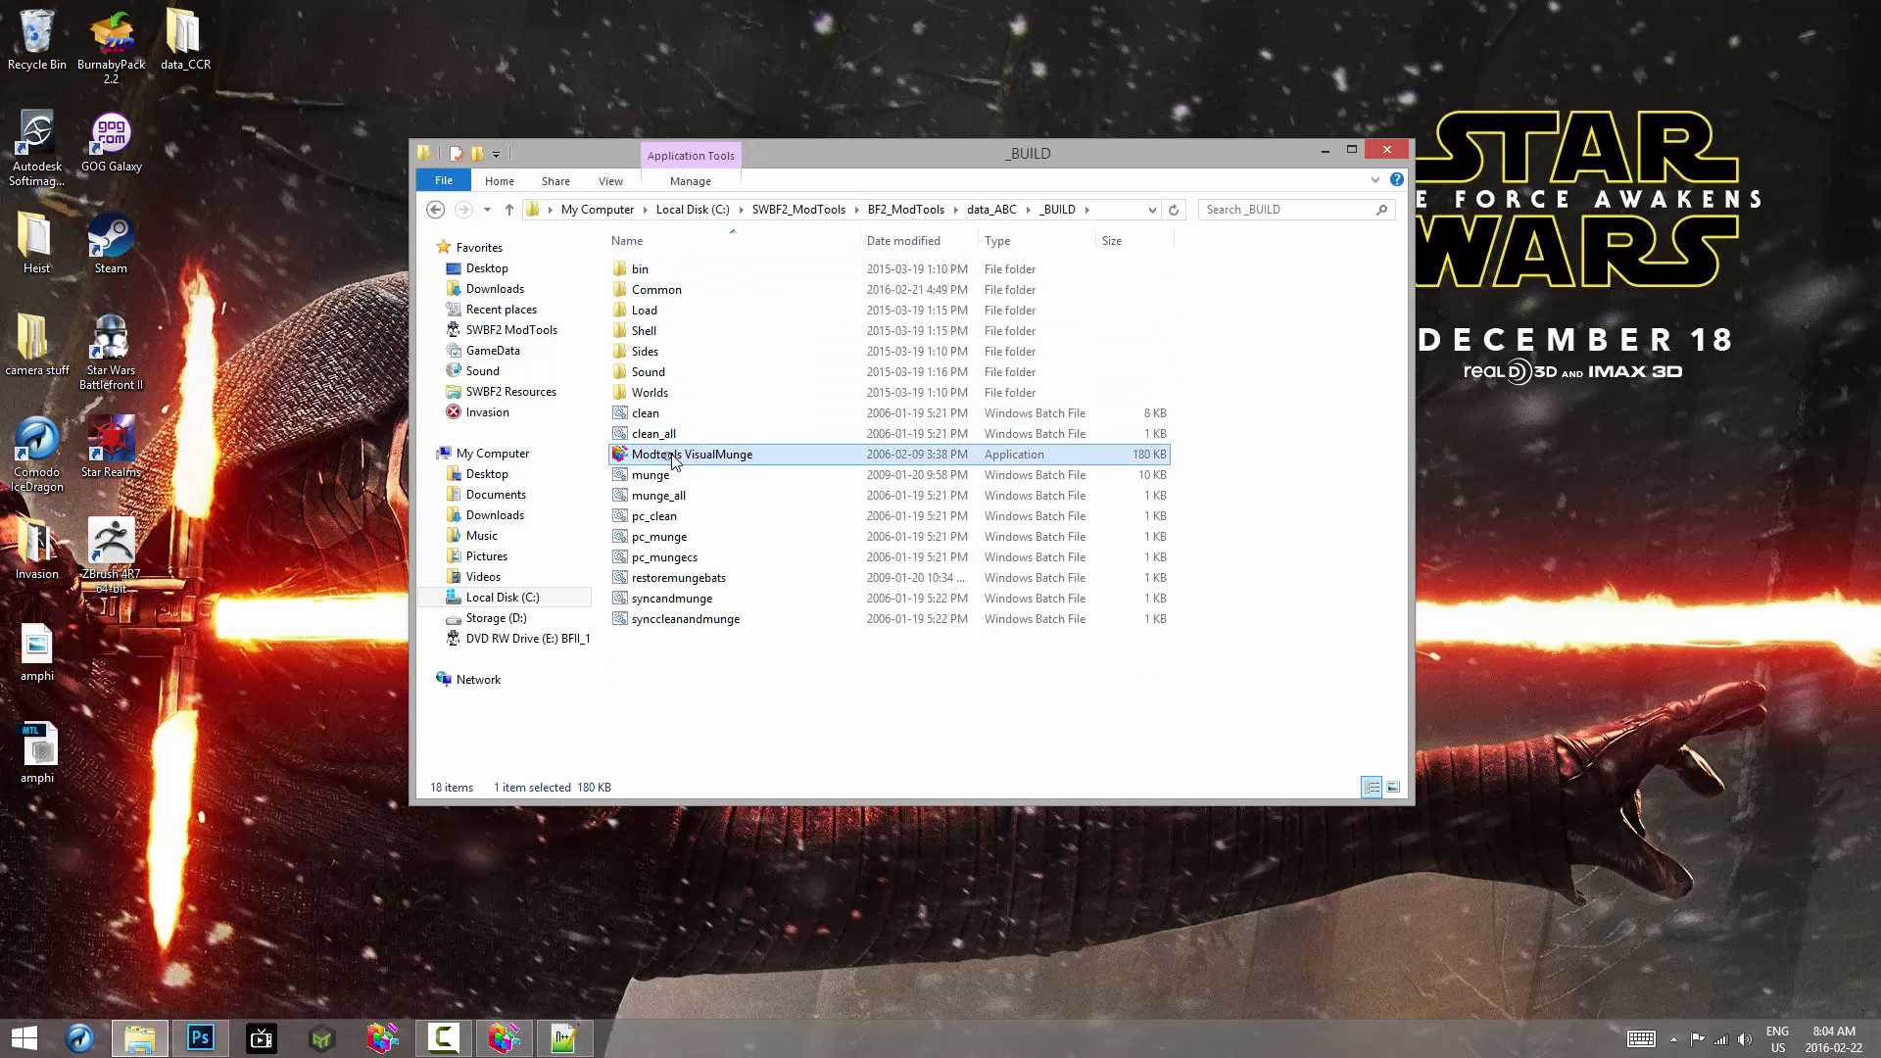
drag(947, 231, 1018, 171)
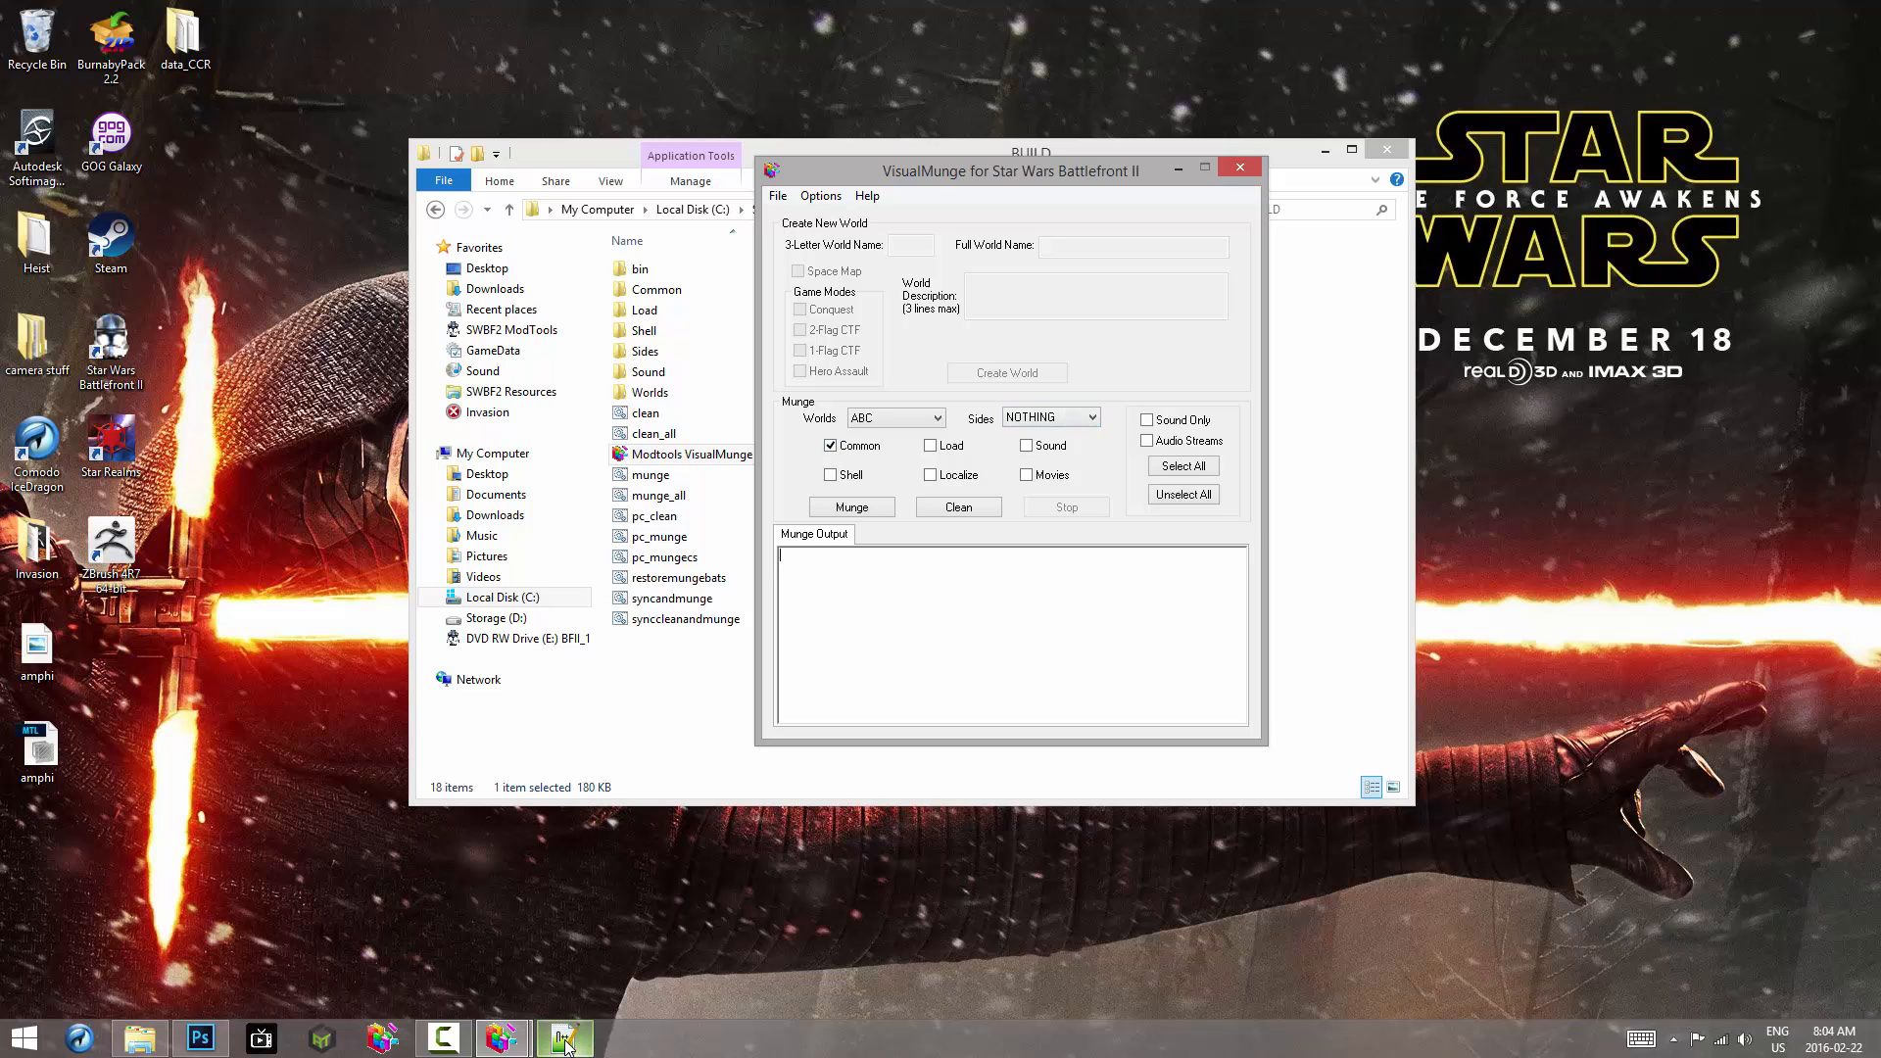
Step: Set Sides to rep and munge world ABC with Common included
click(1036, 421)
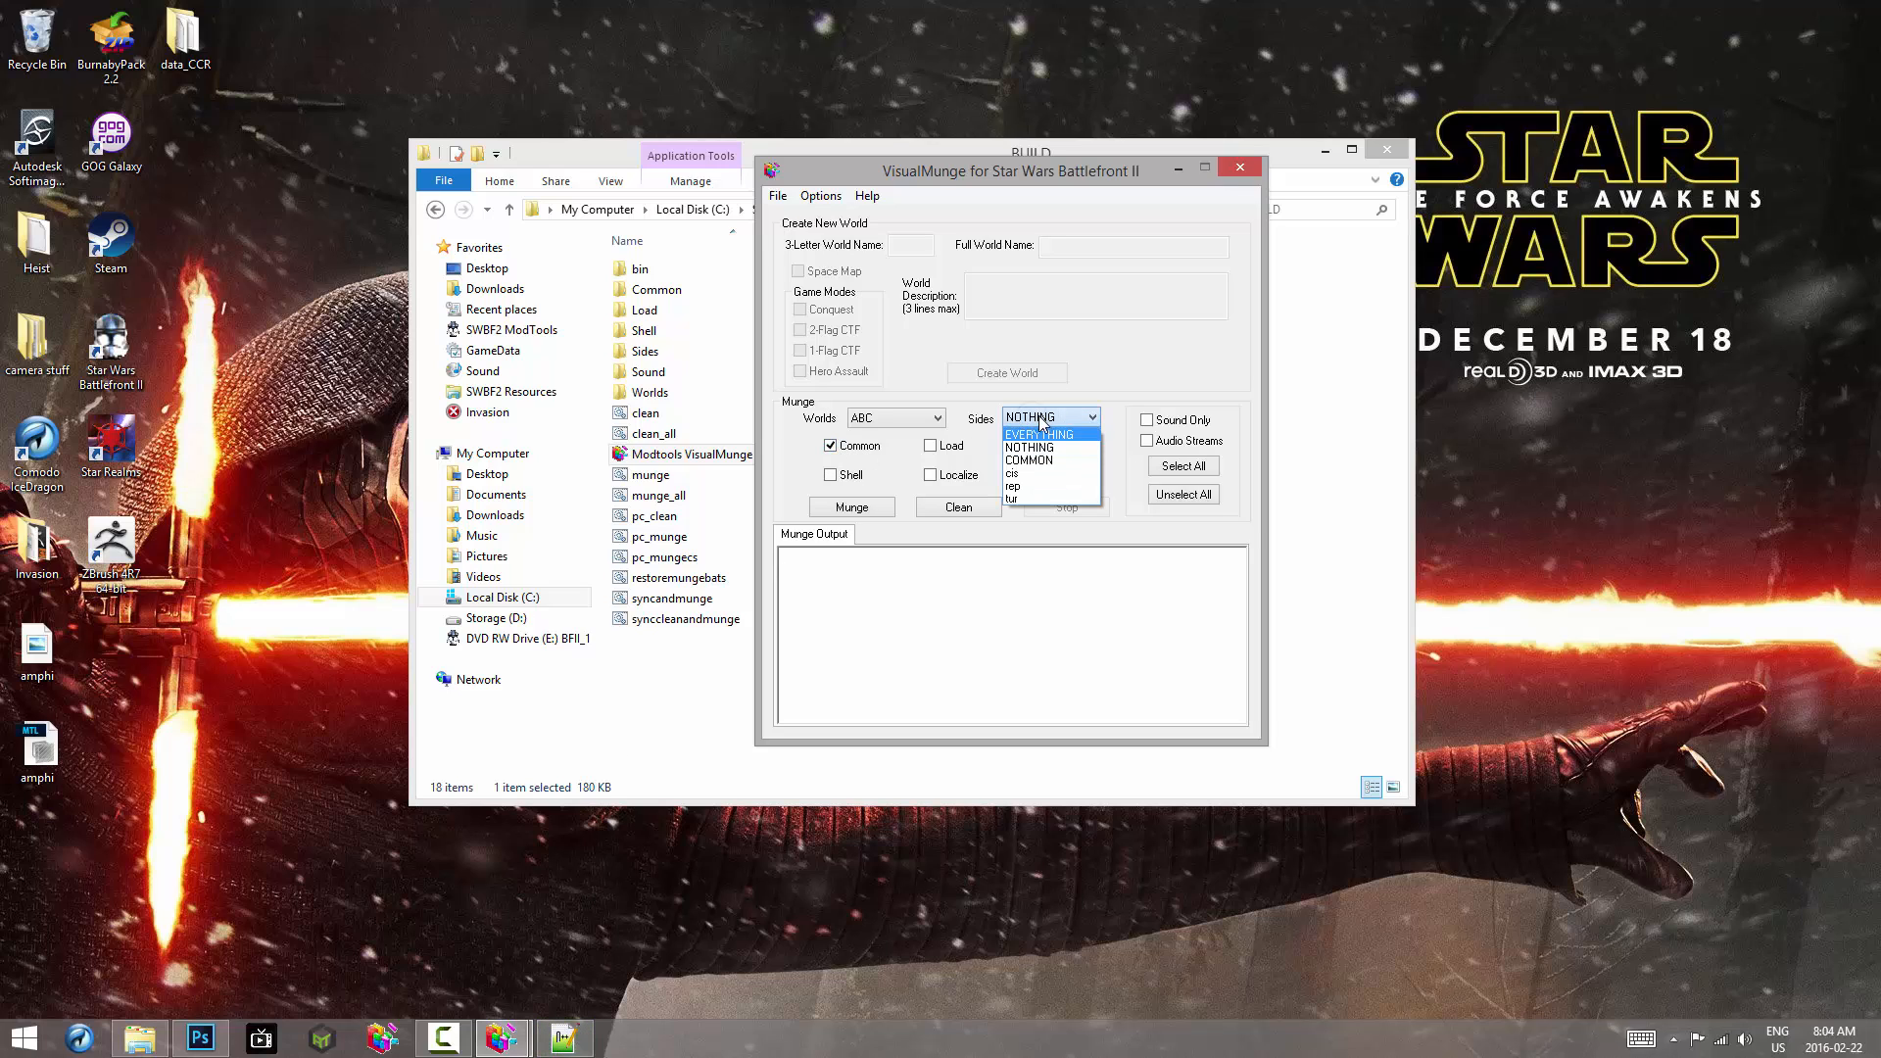
click(1028, 487)
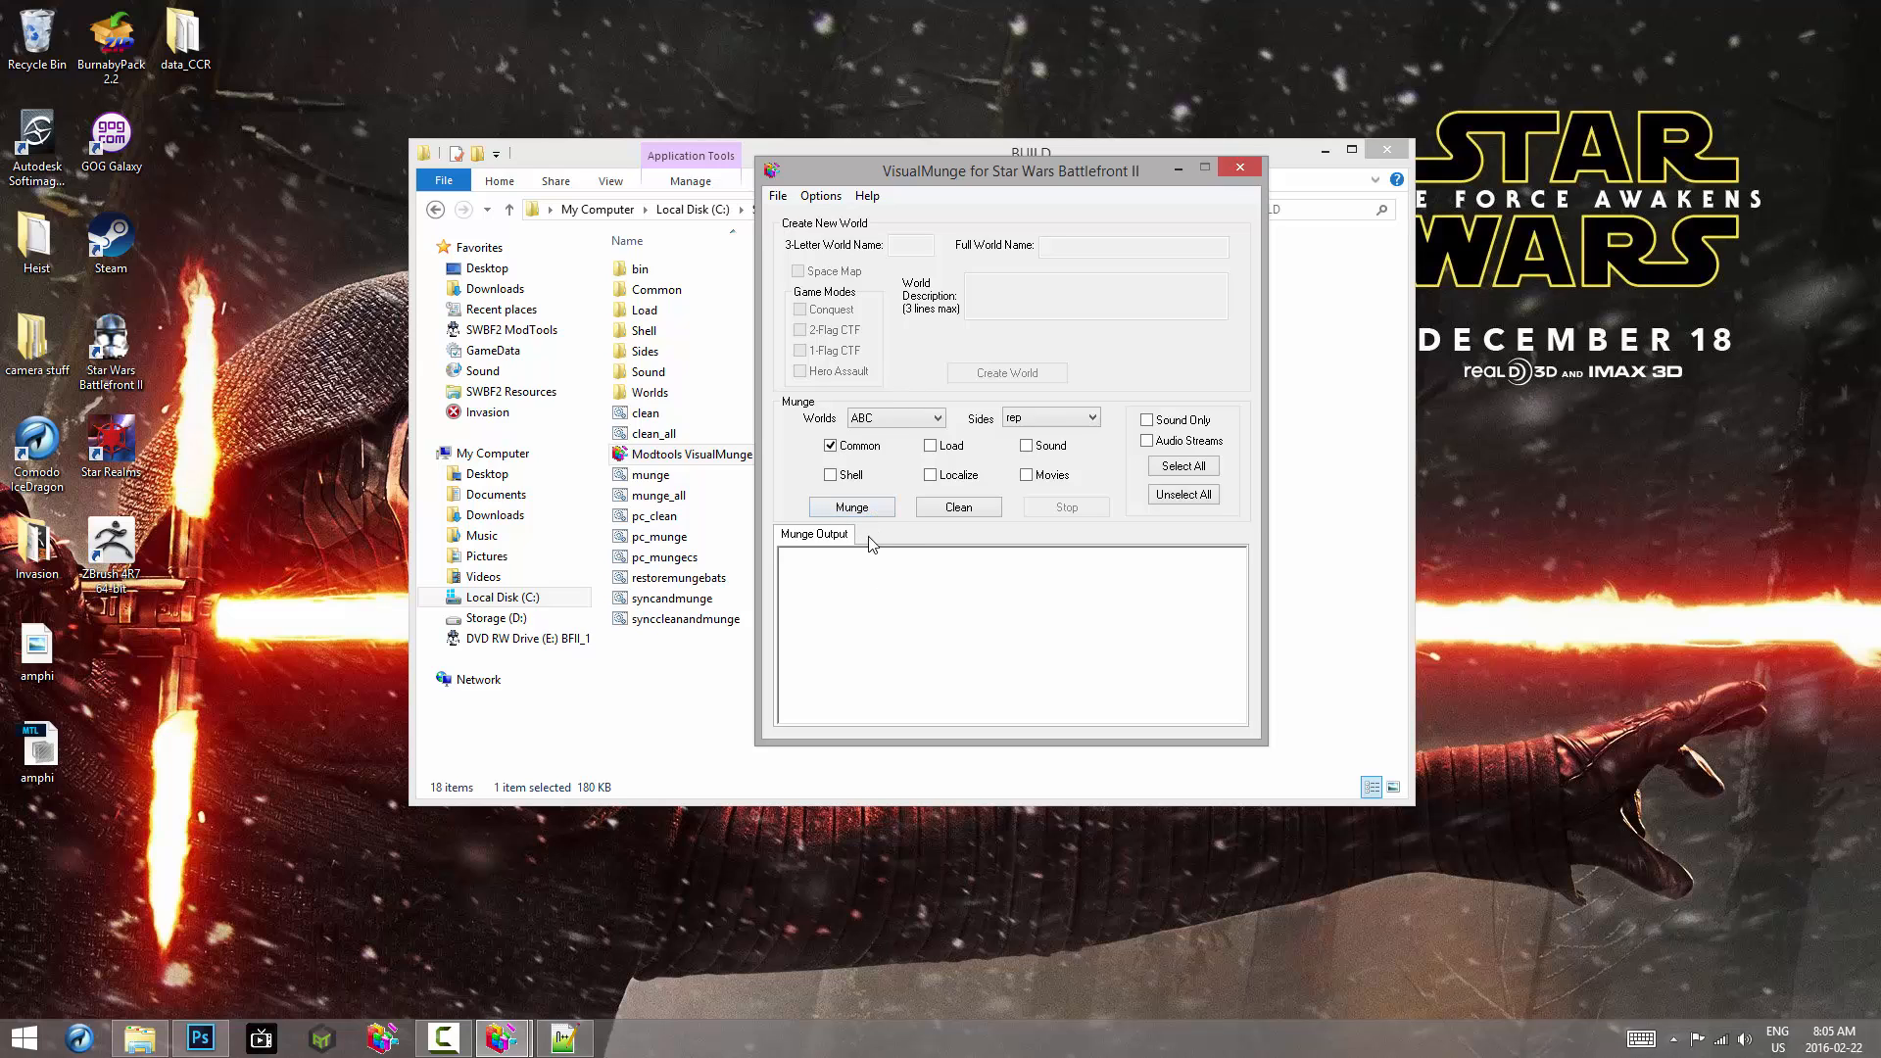
click(862, 506)
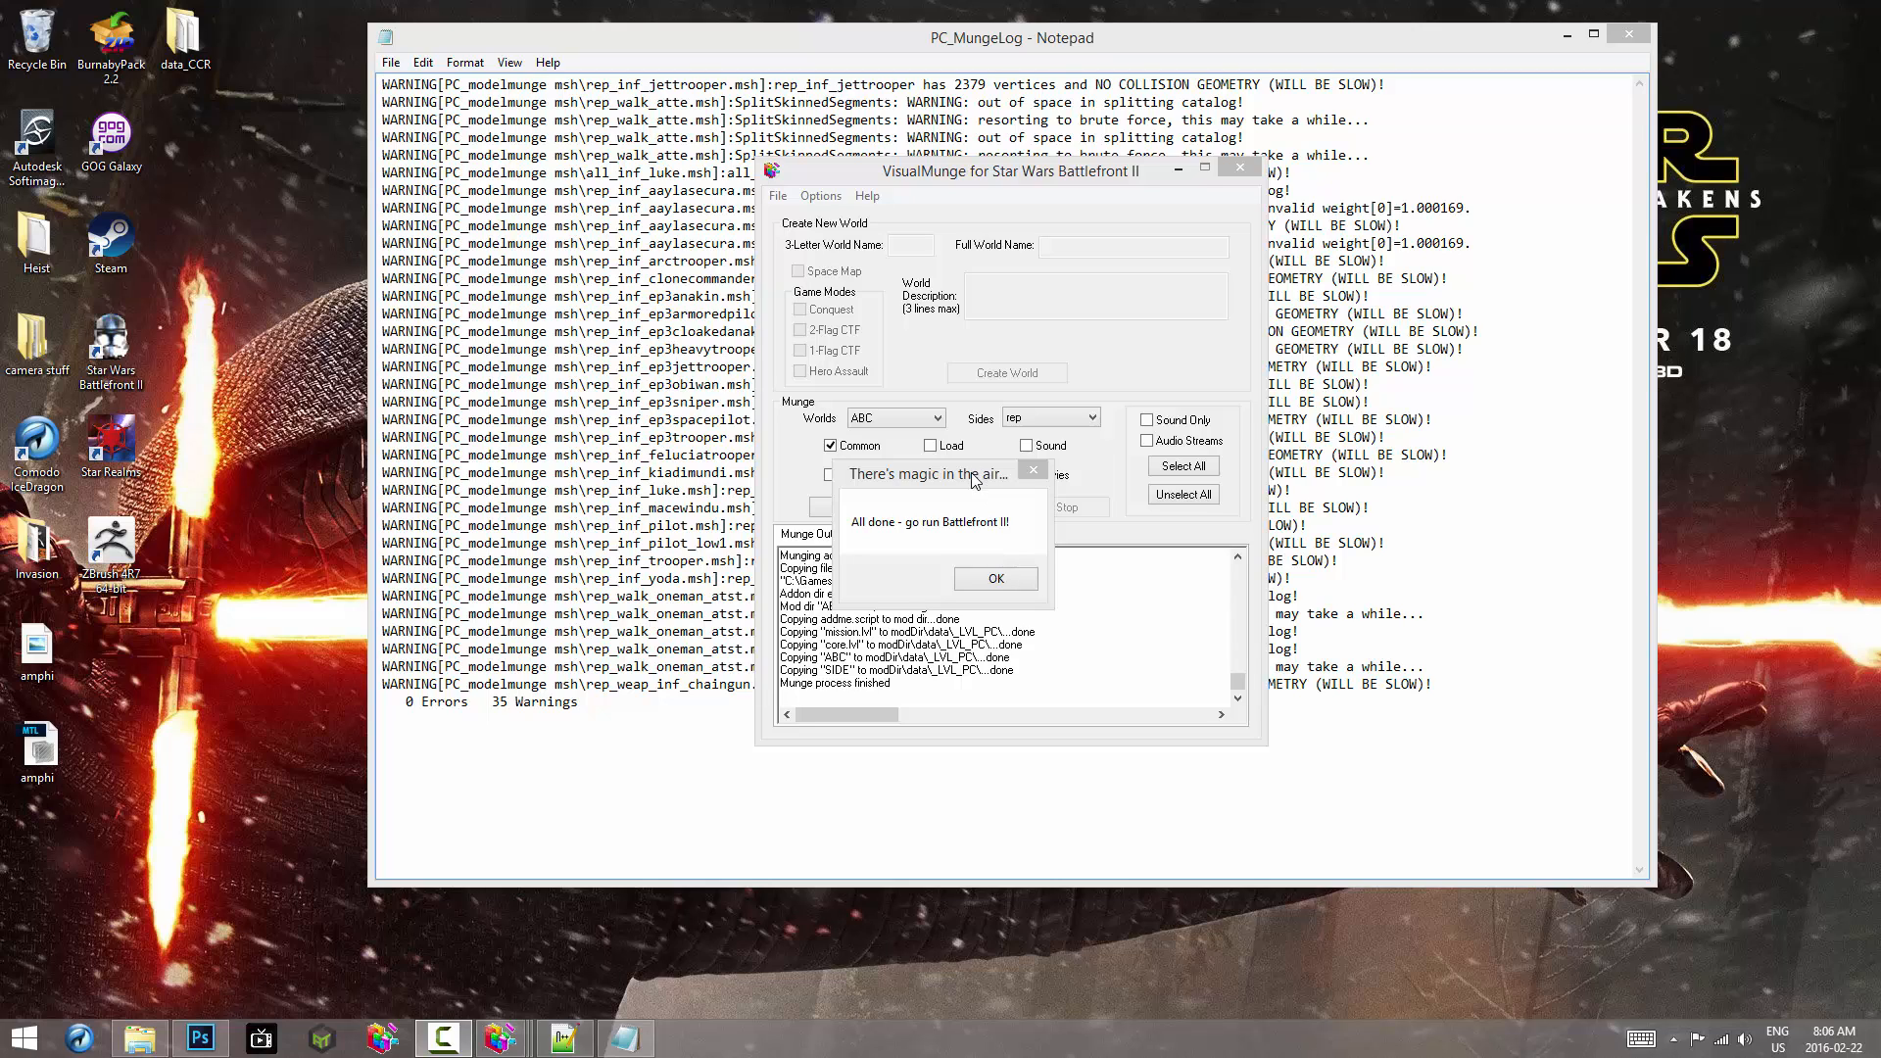
click(963, 487)
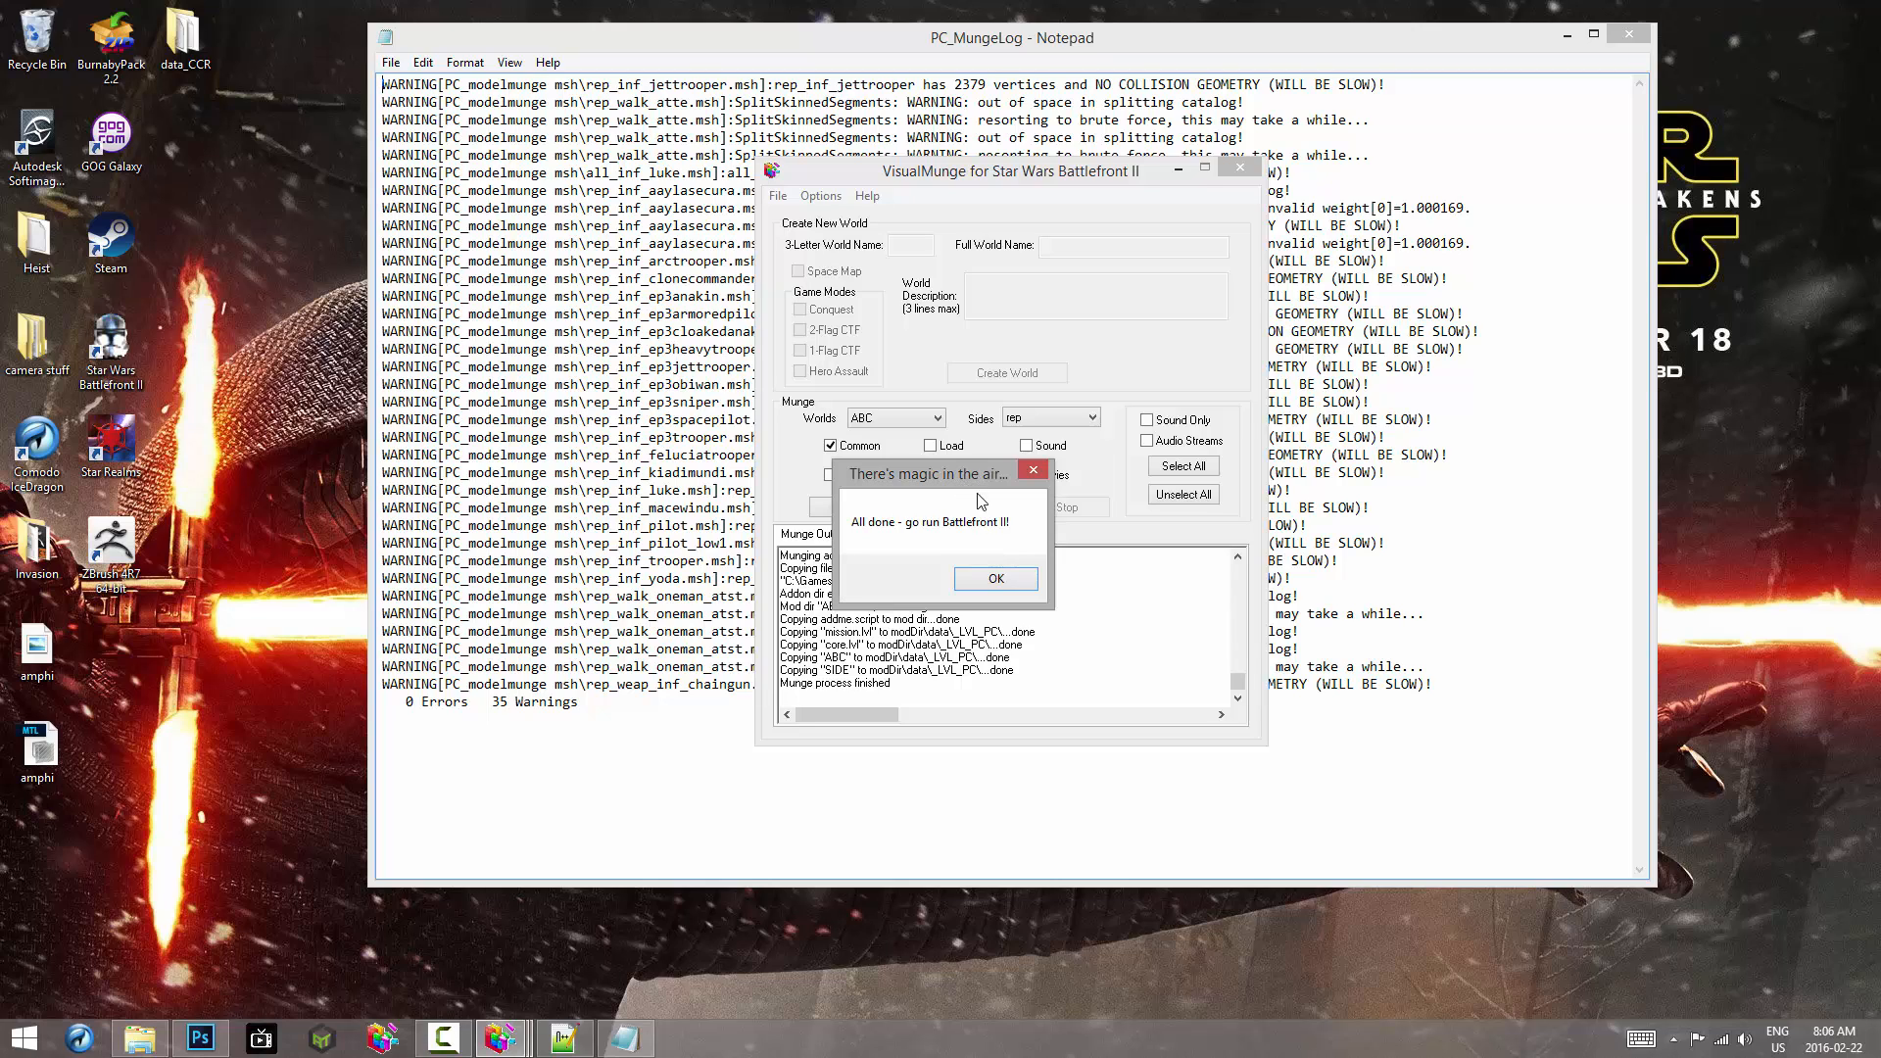
Step: Dismiss the munge completion message, close VisualMunge and bring the PC_MungeLog to the front
click(991, 578)
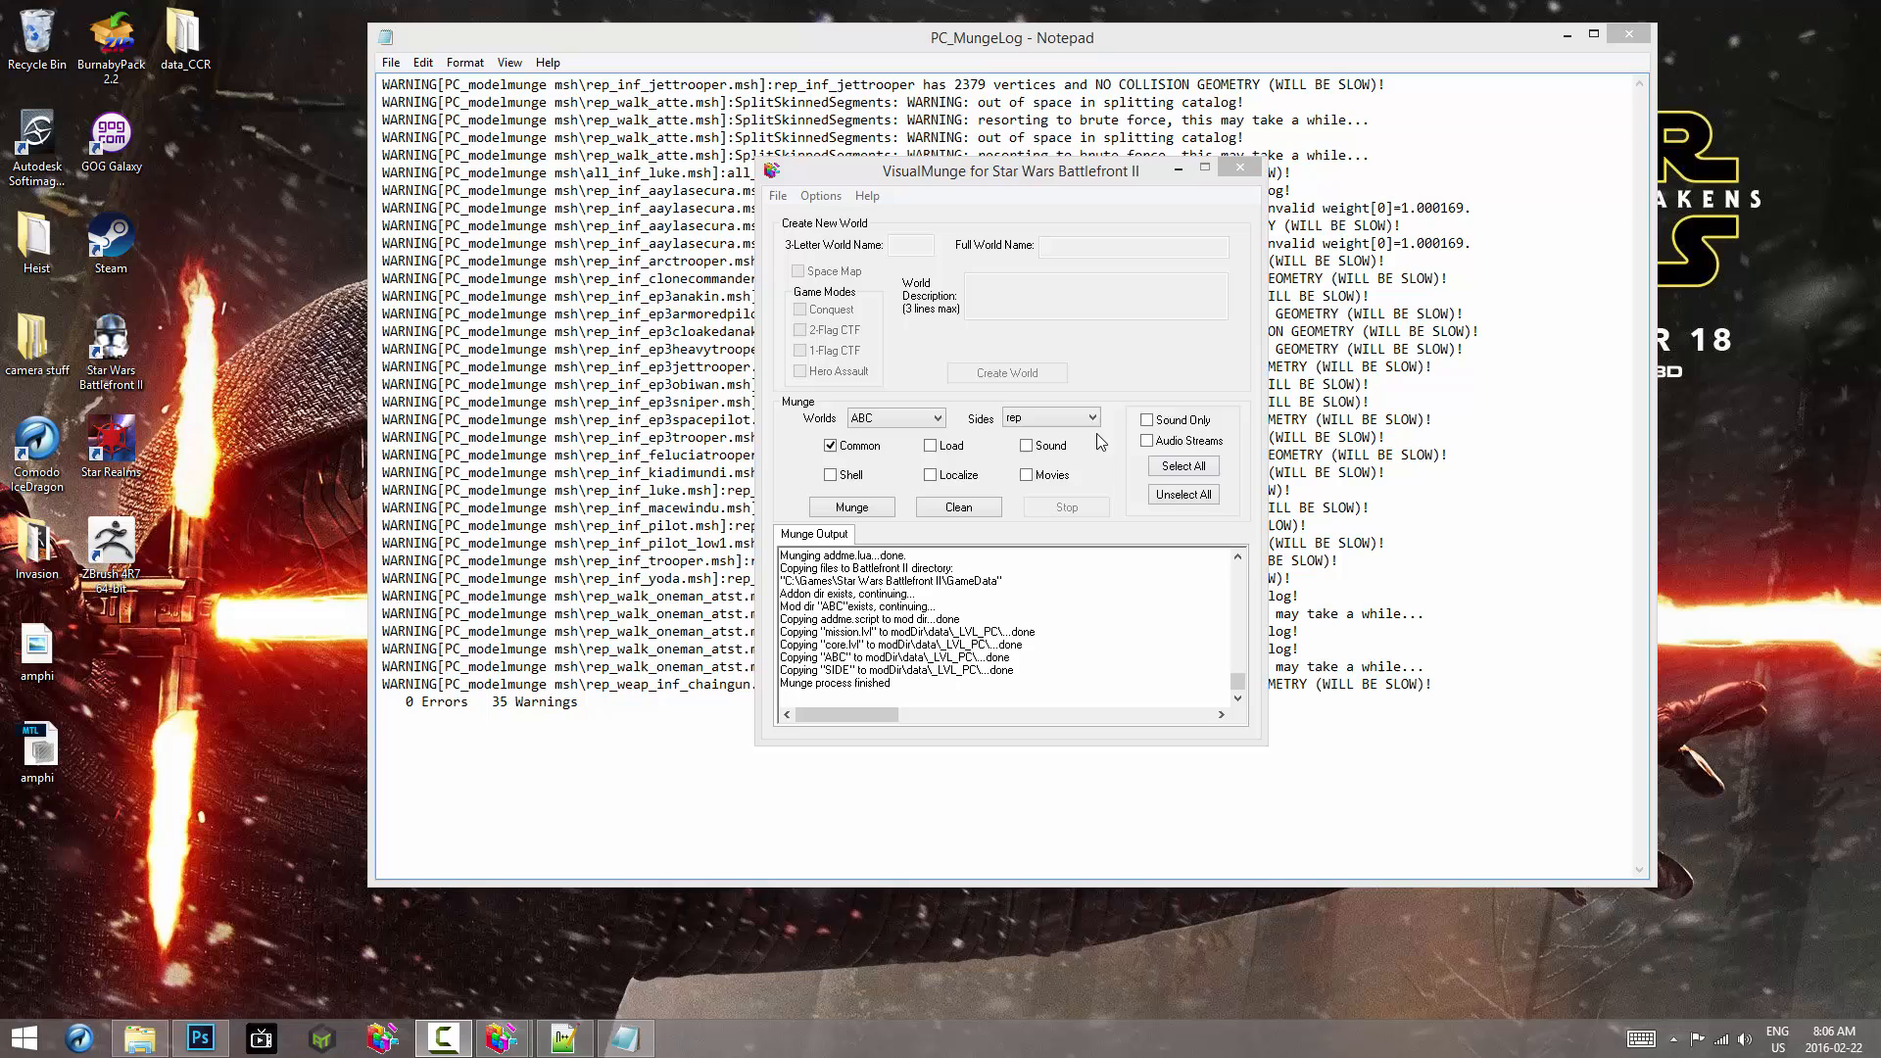
click(1239, 168)
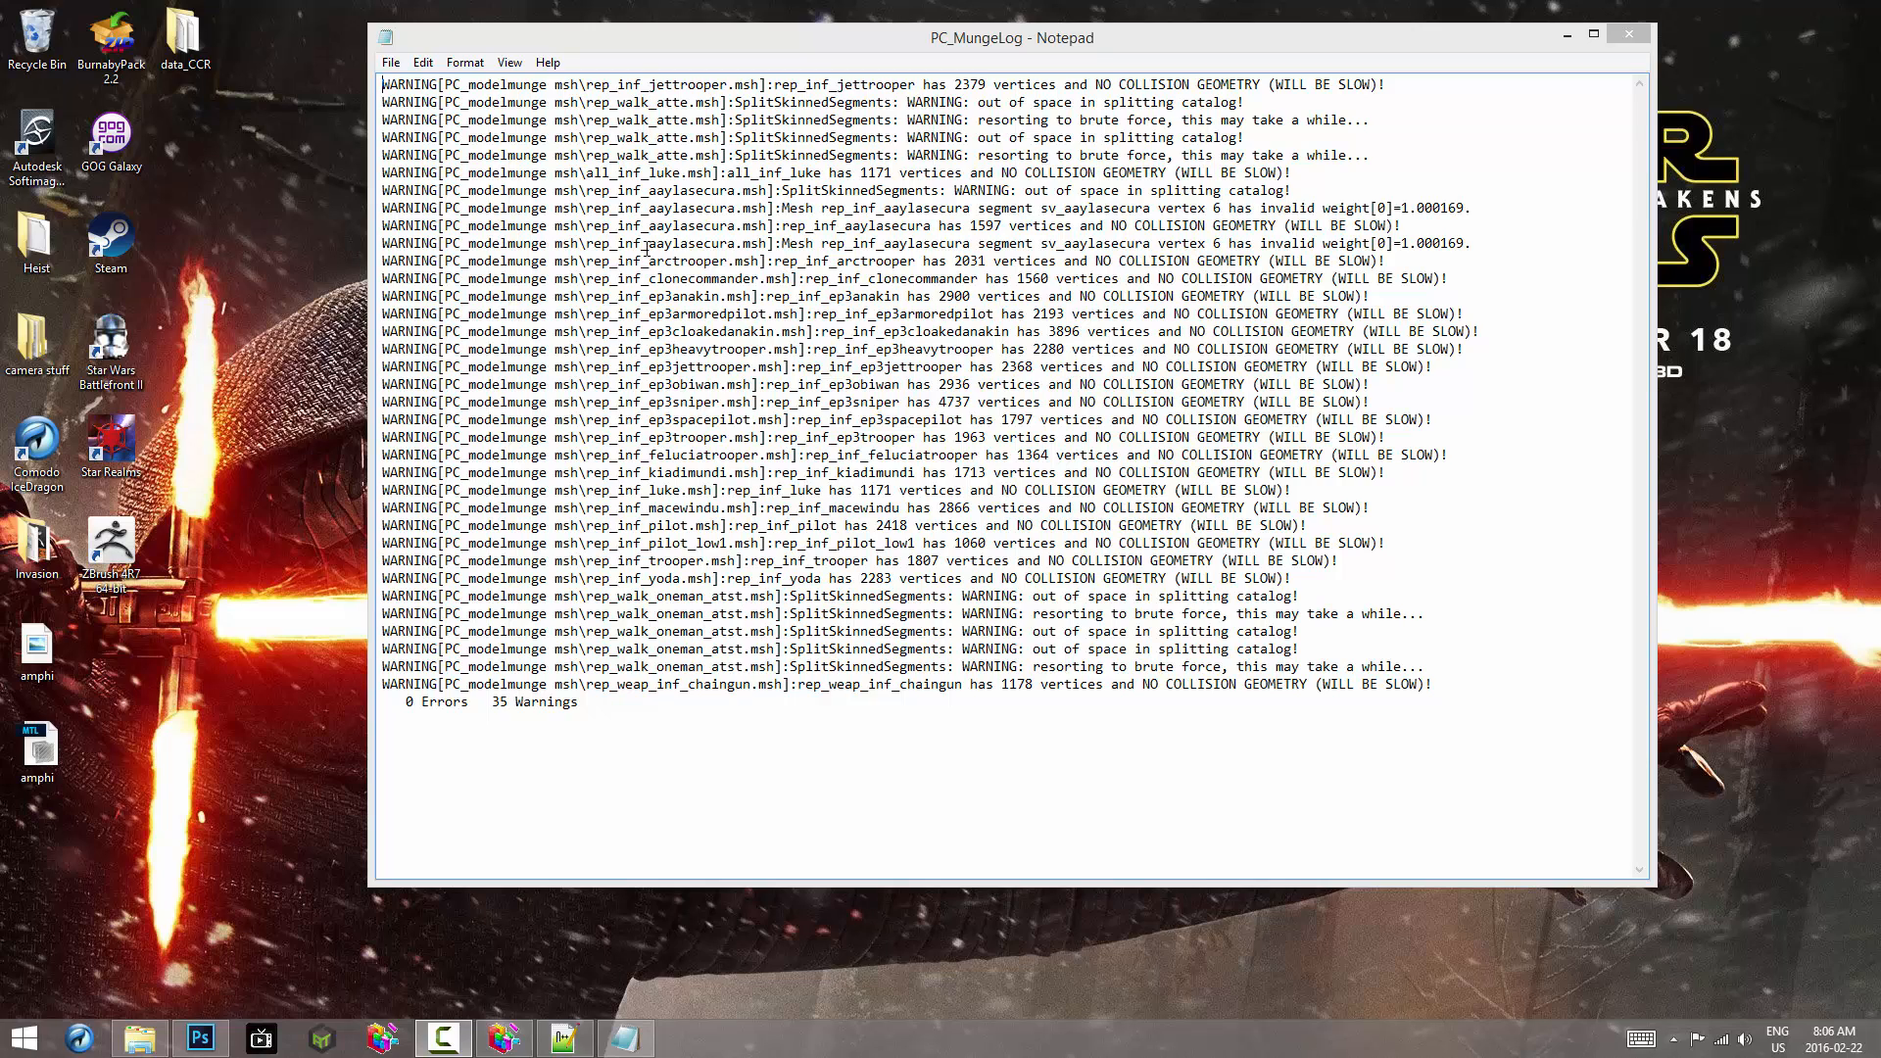
click(947, 49)
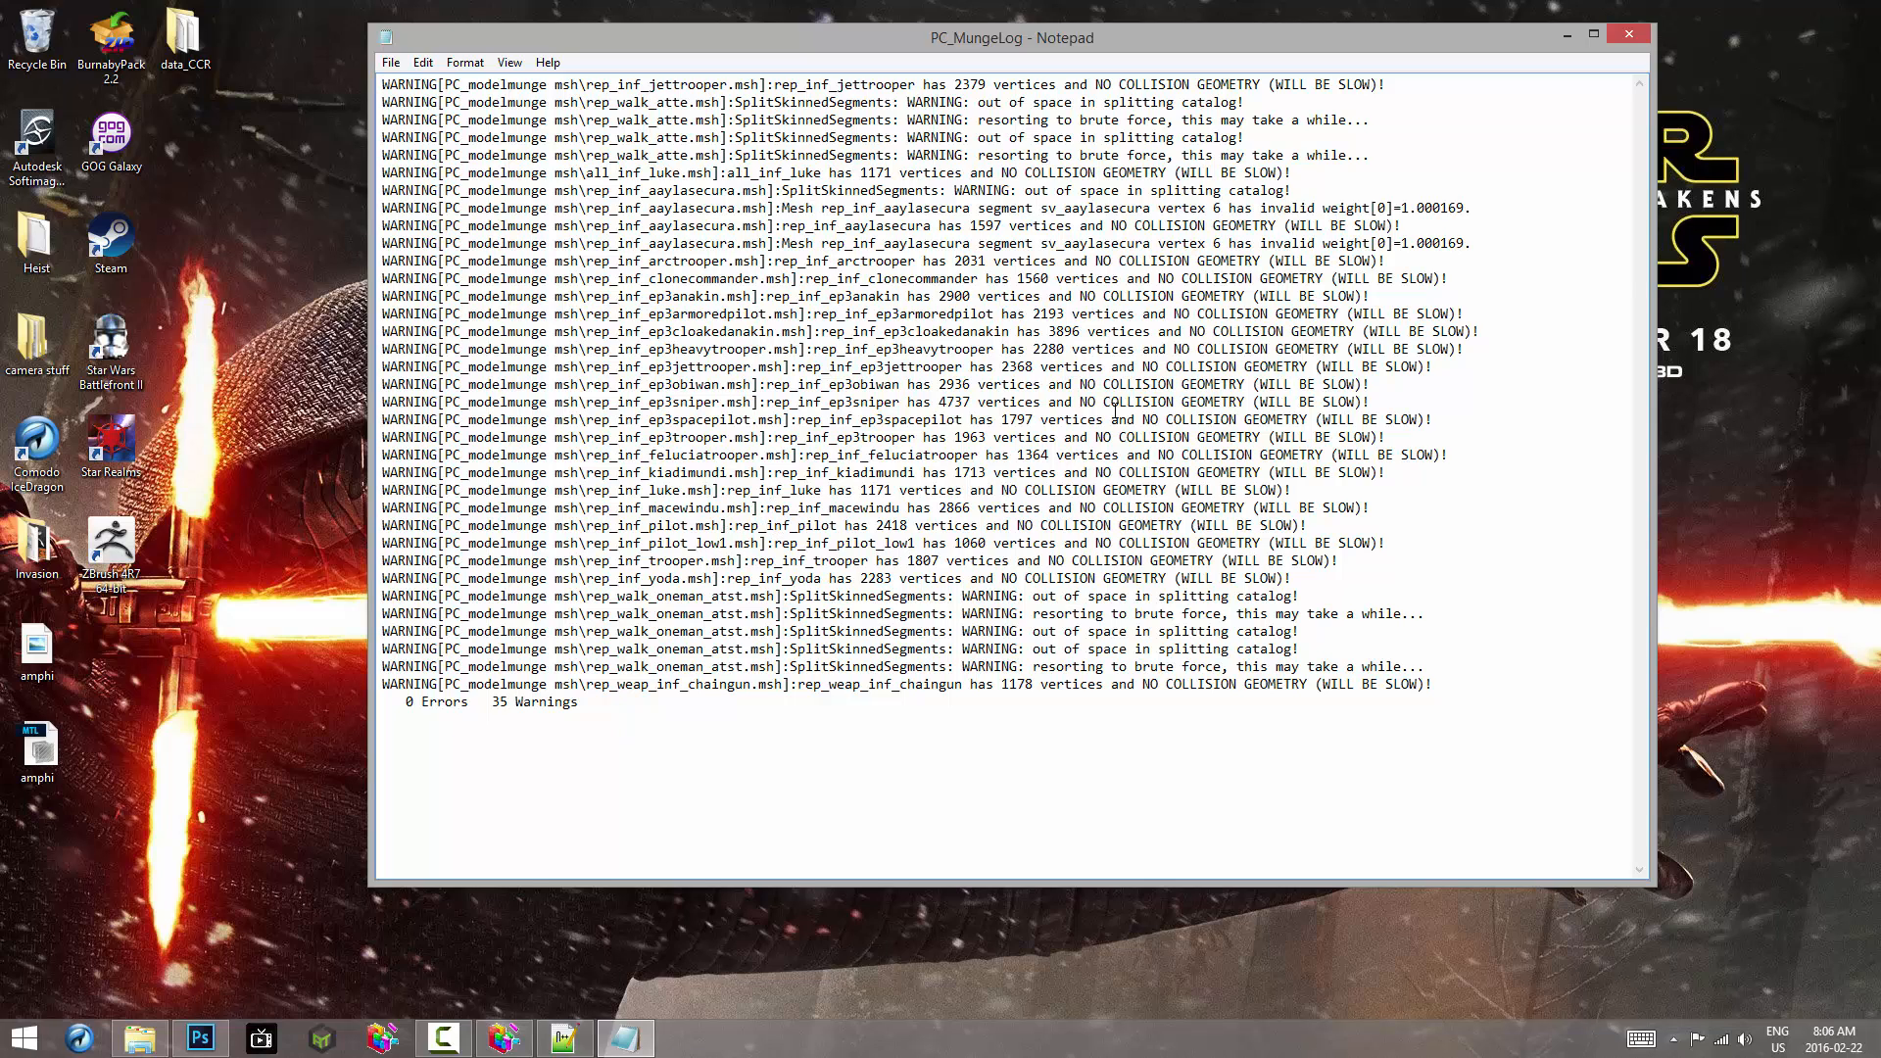
Step: Examine the NO COLLISION GEOMETRY warnings for the rep models in PC_MungeLog, and close the log
drag(1356, 402, 1261, 402)
drag(1080, 384, 1245, 385)
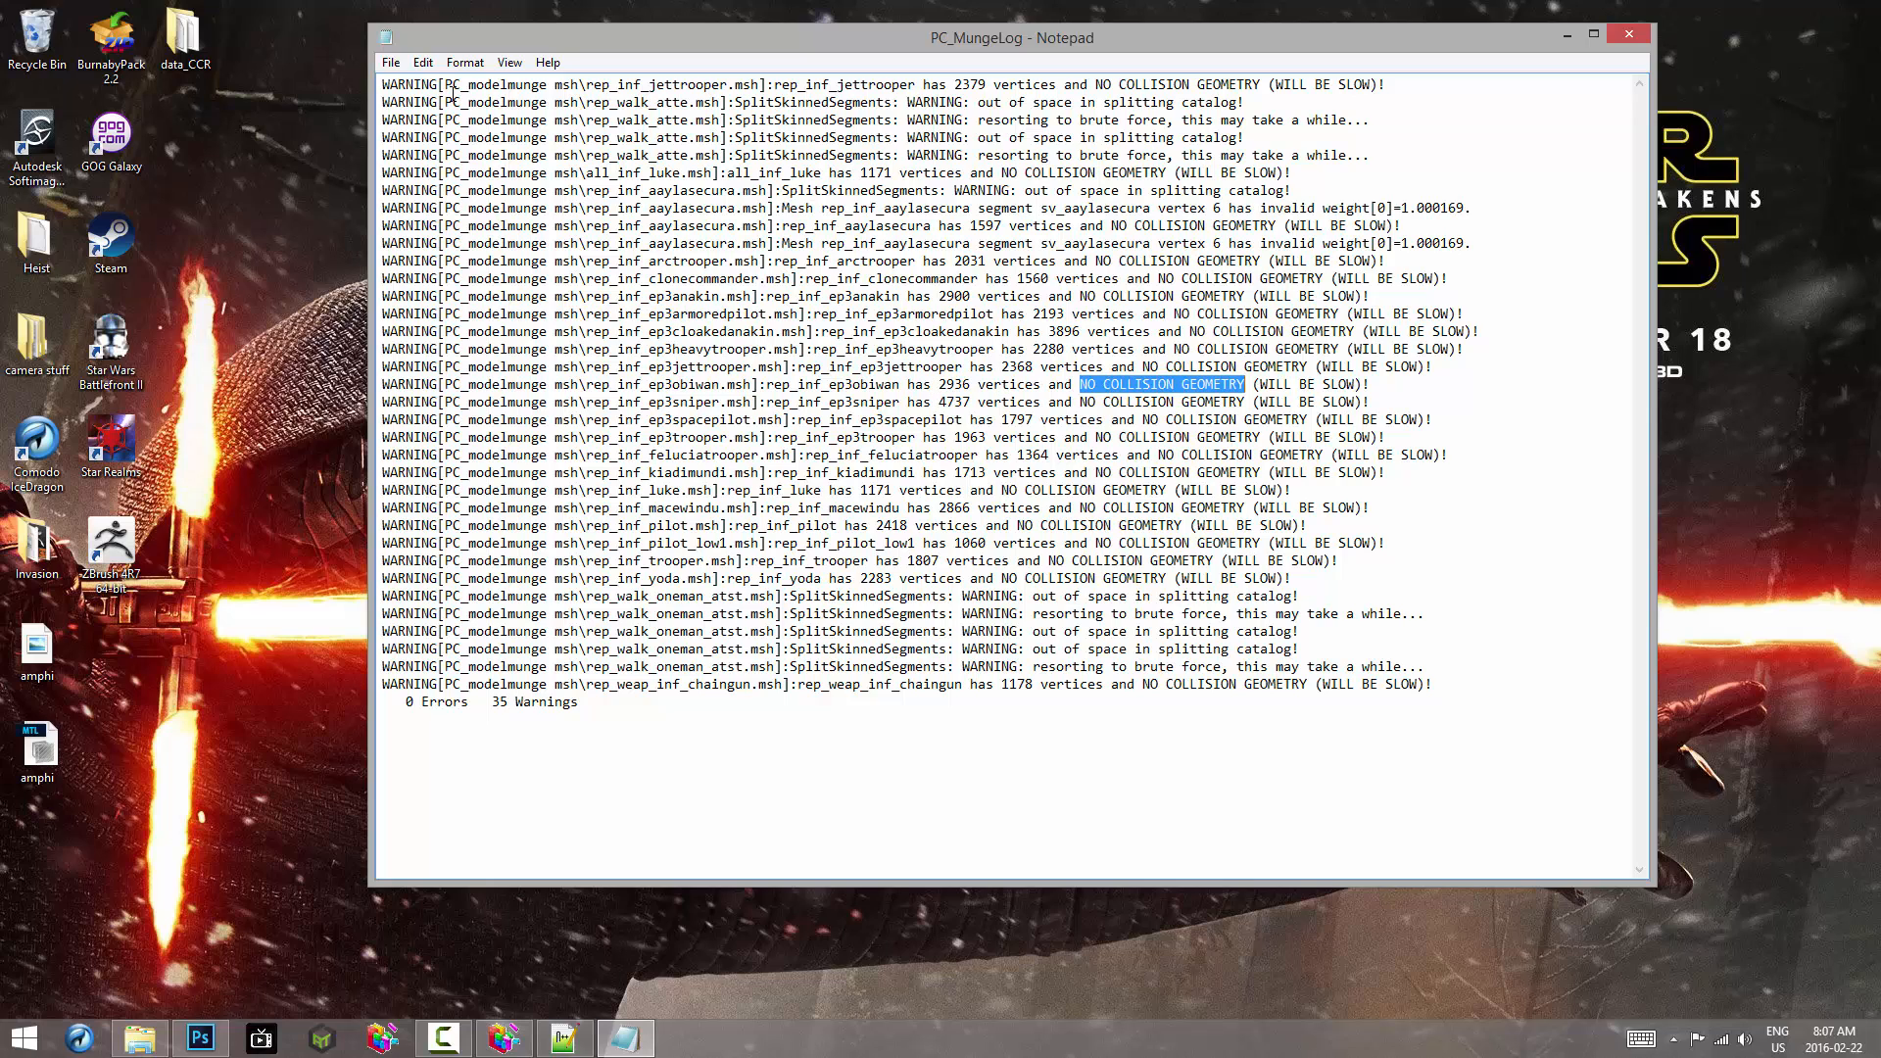
click(1642, 39)
Step: Go from _BUILD back to data_ABC and open the rep side's model folder, Sides\rep\msh
click(1191, 150)
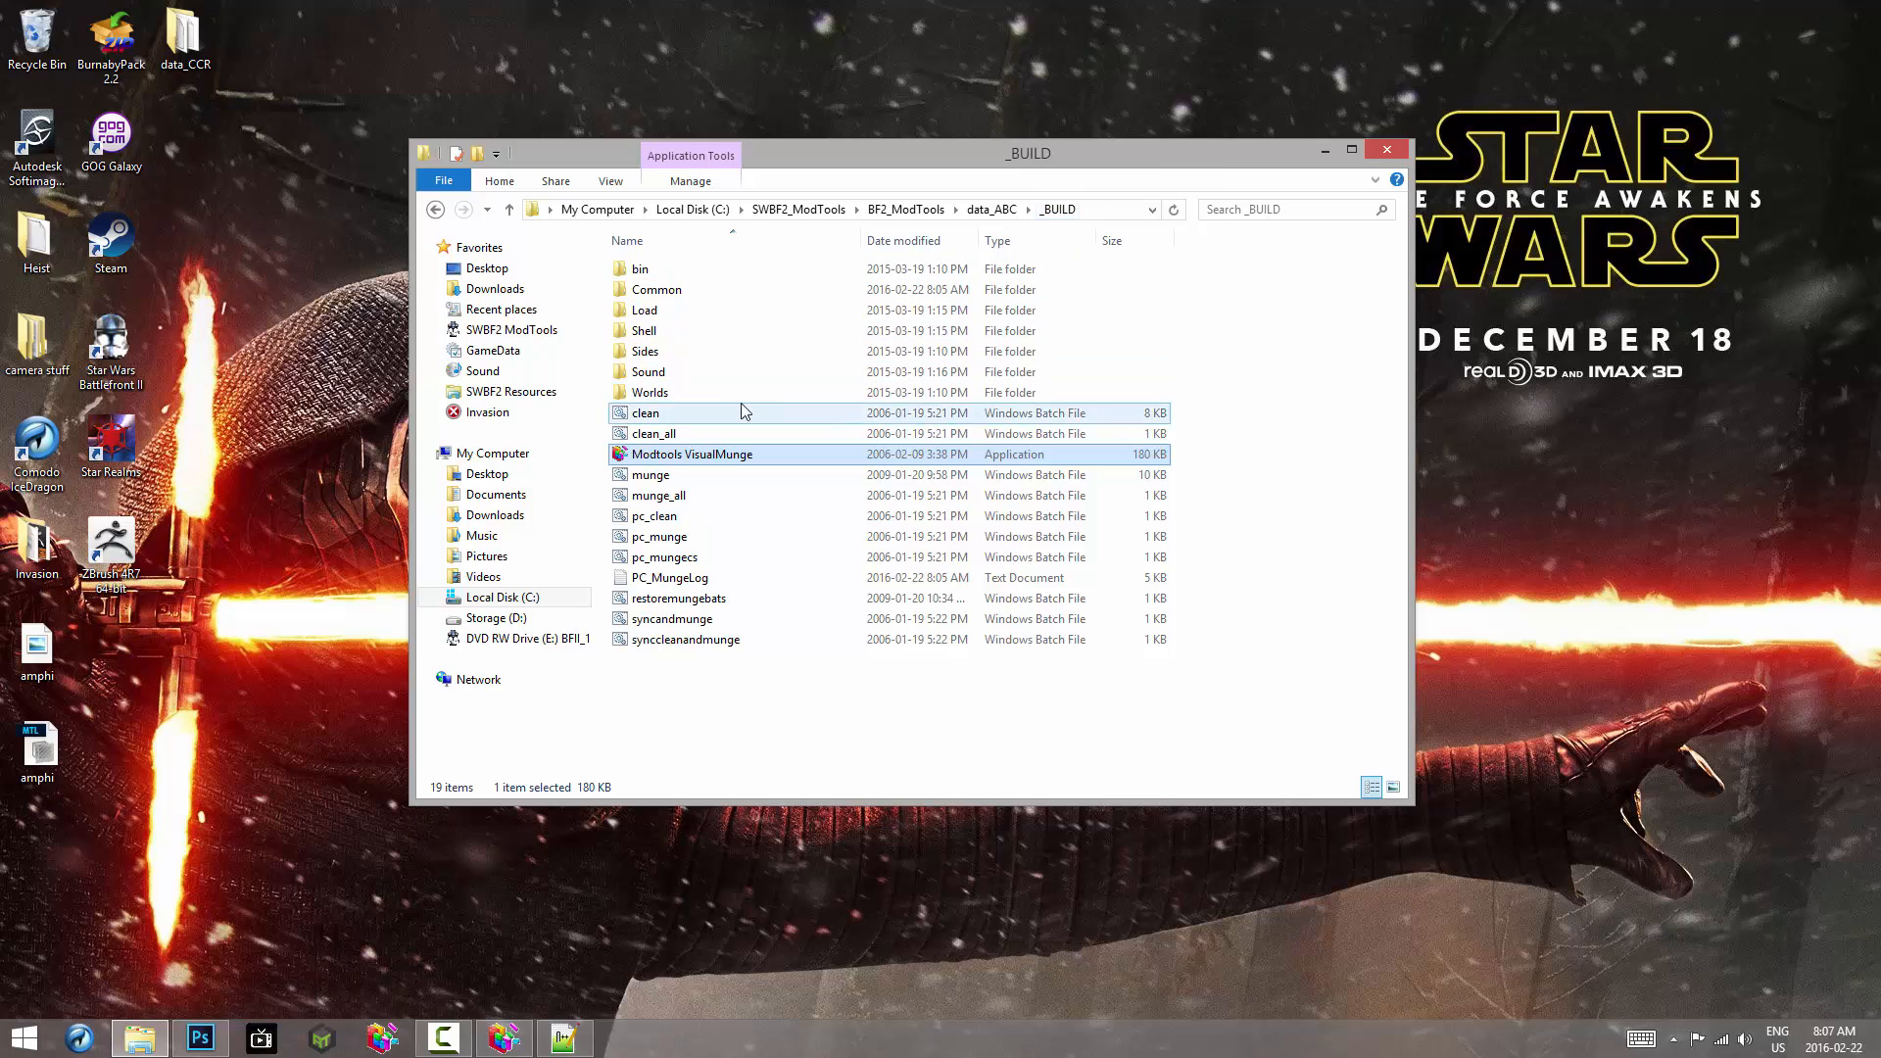
click(698, 703)
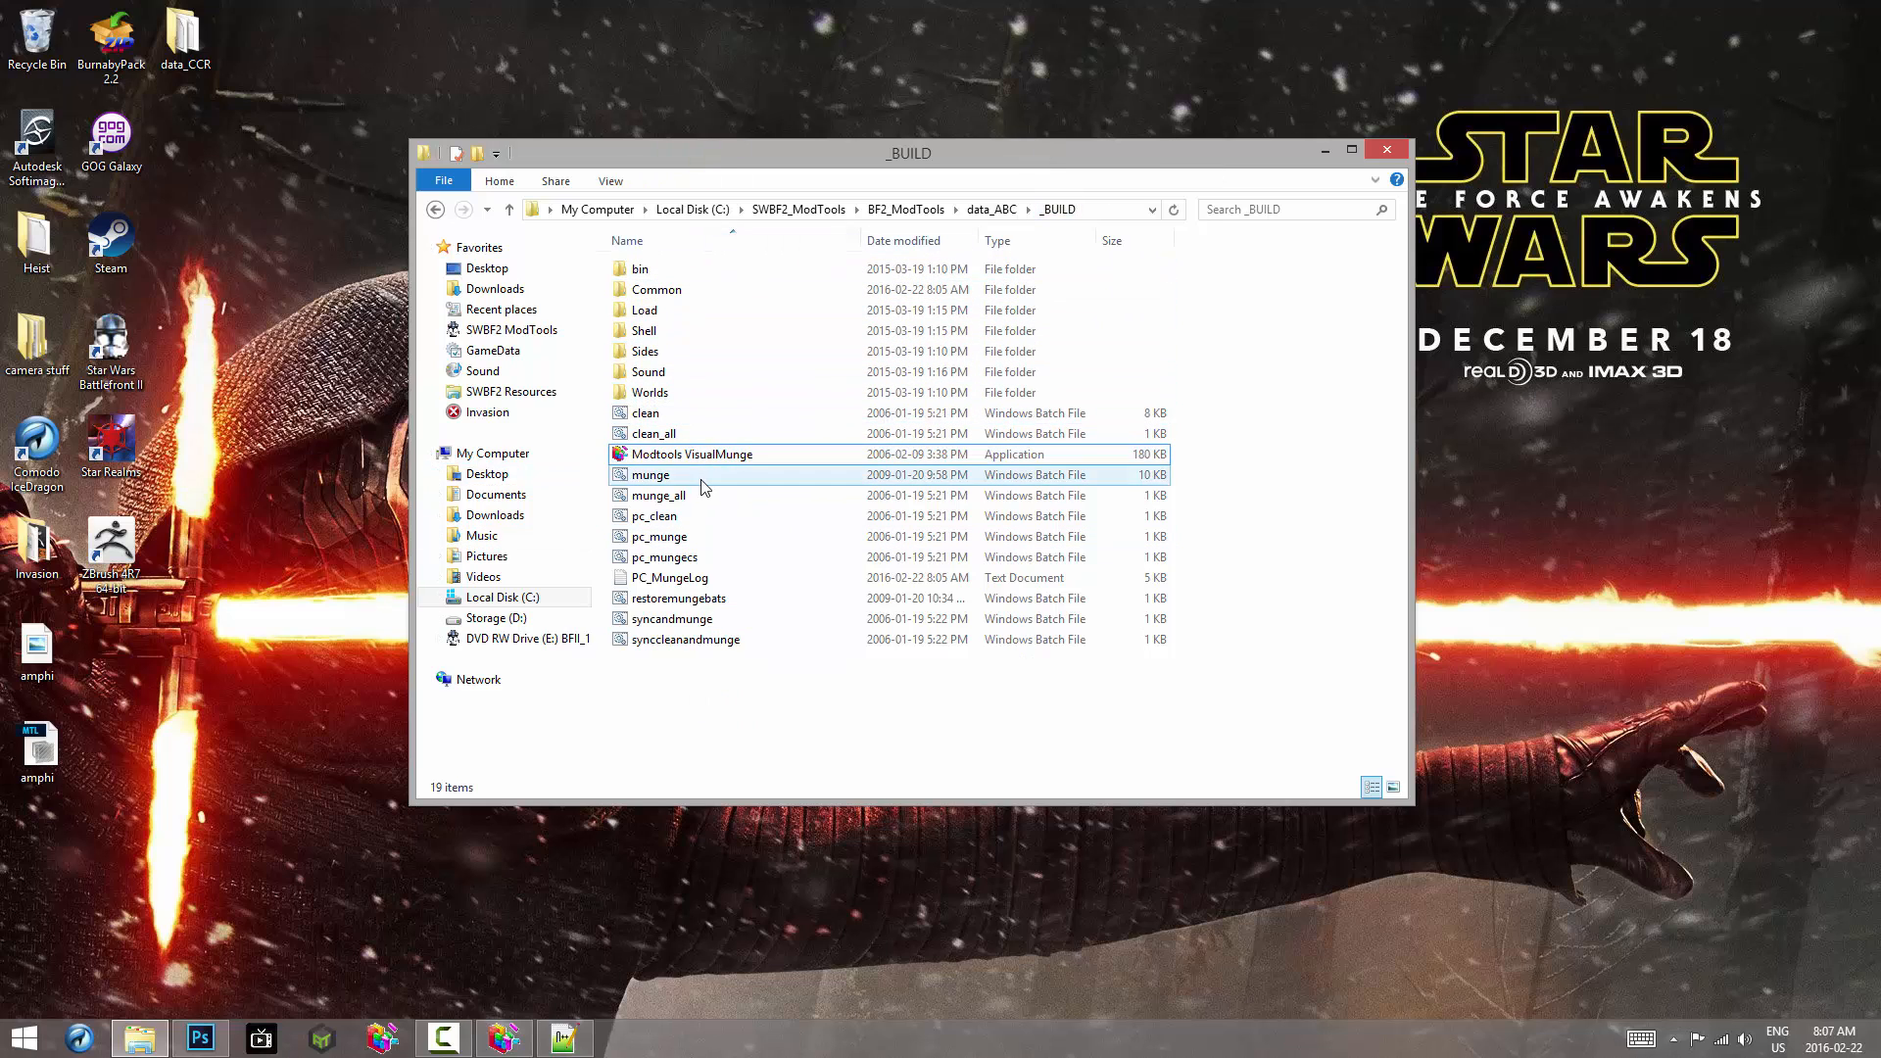
click(996, 210)
click(686, 725)
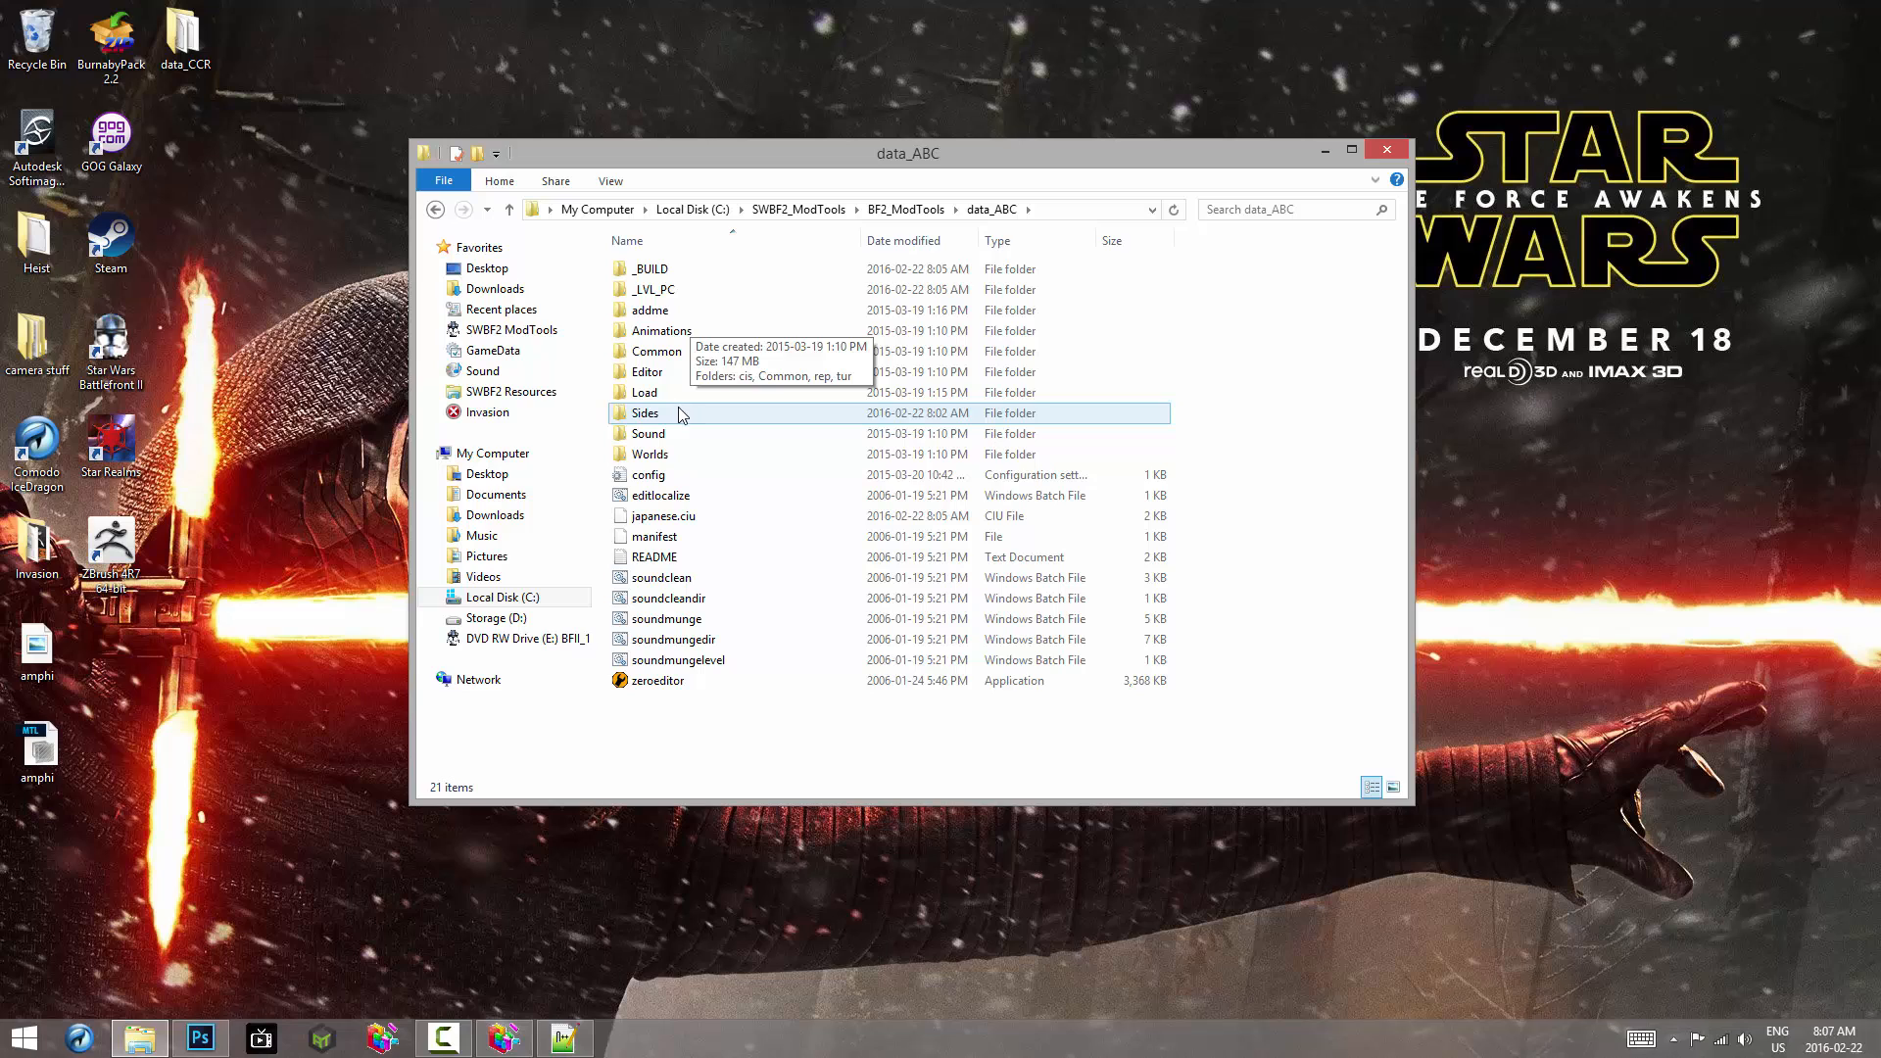
double_click(646, 413)
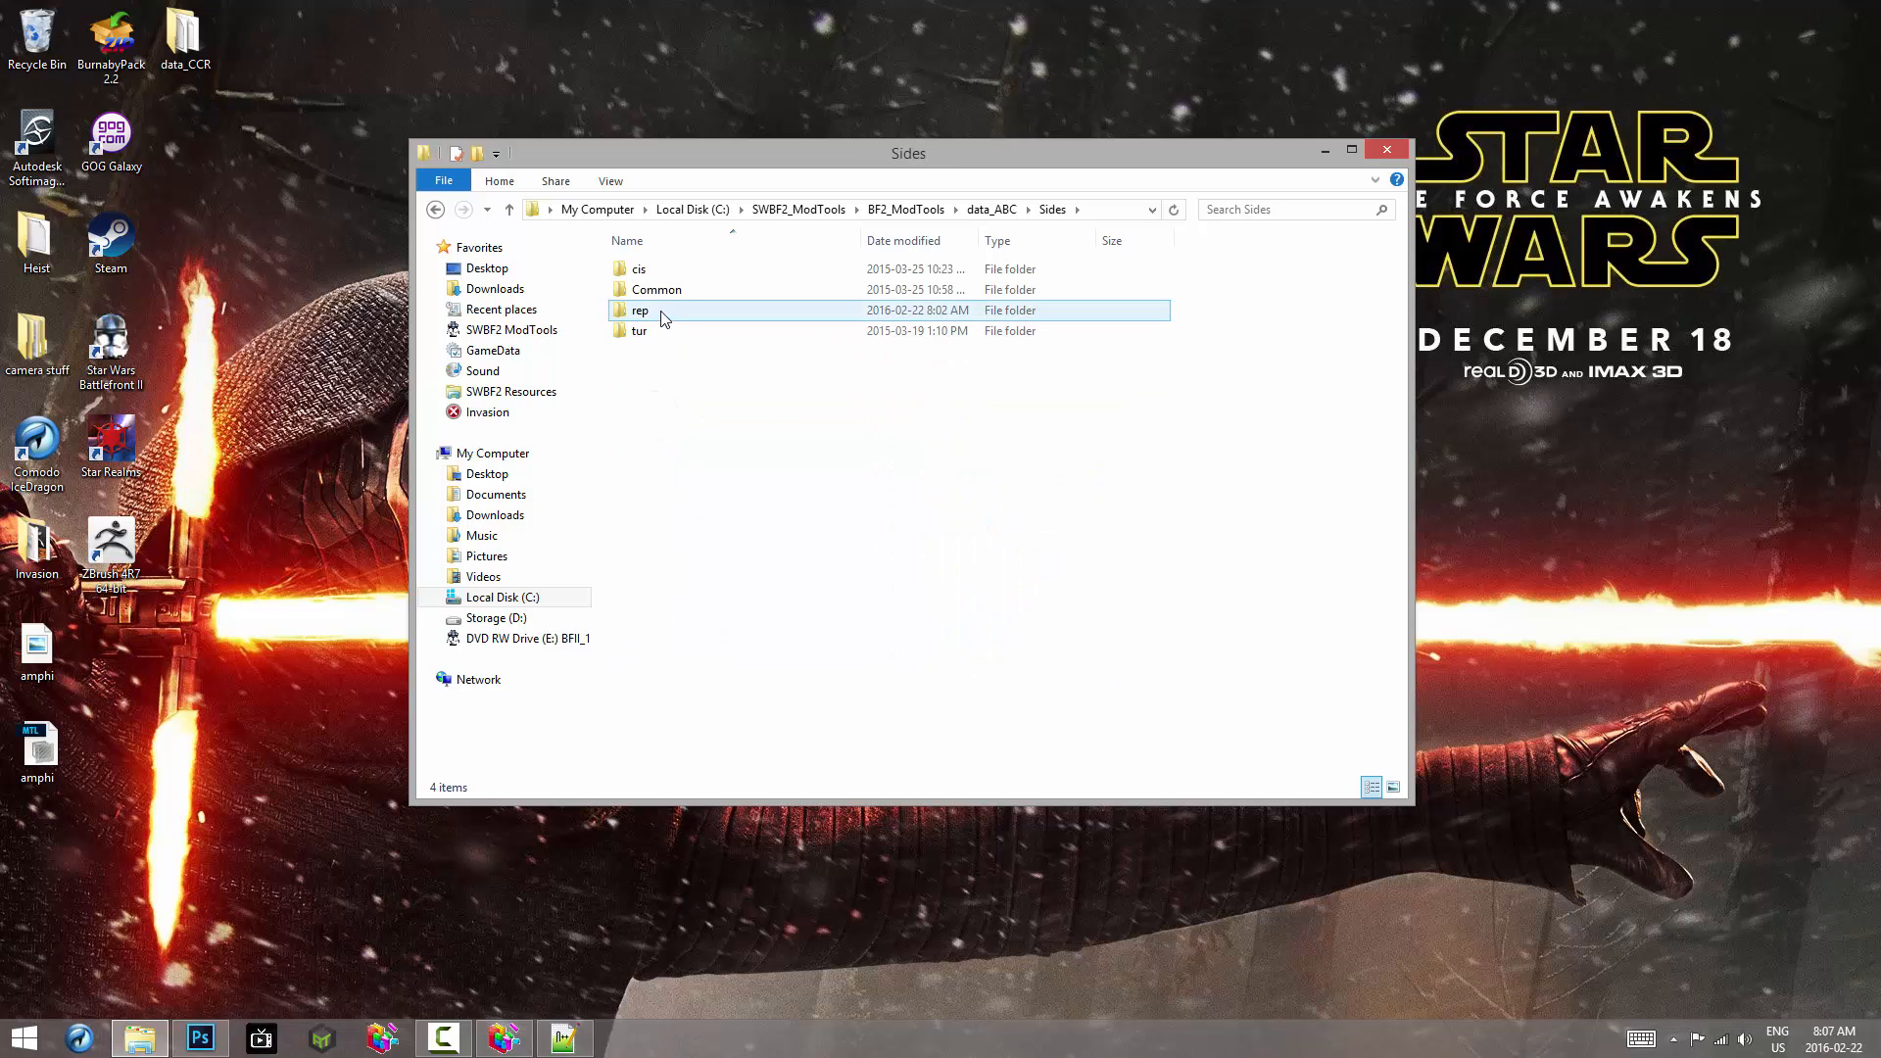
double_click(661, 311)
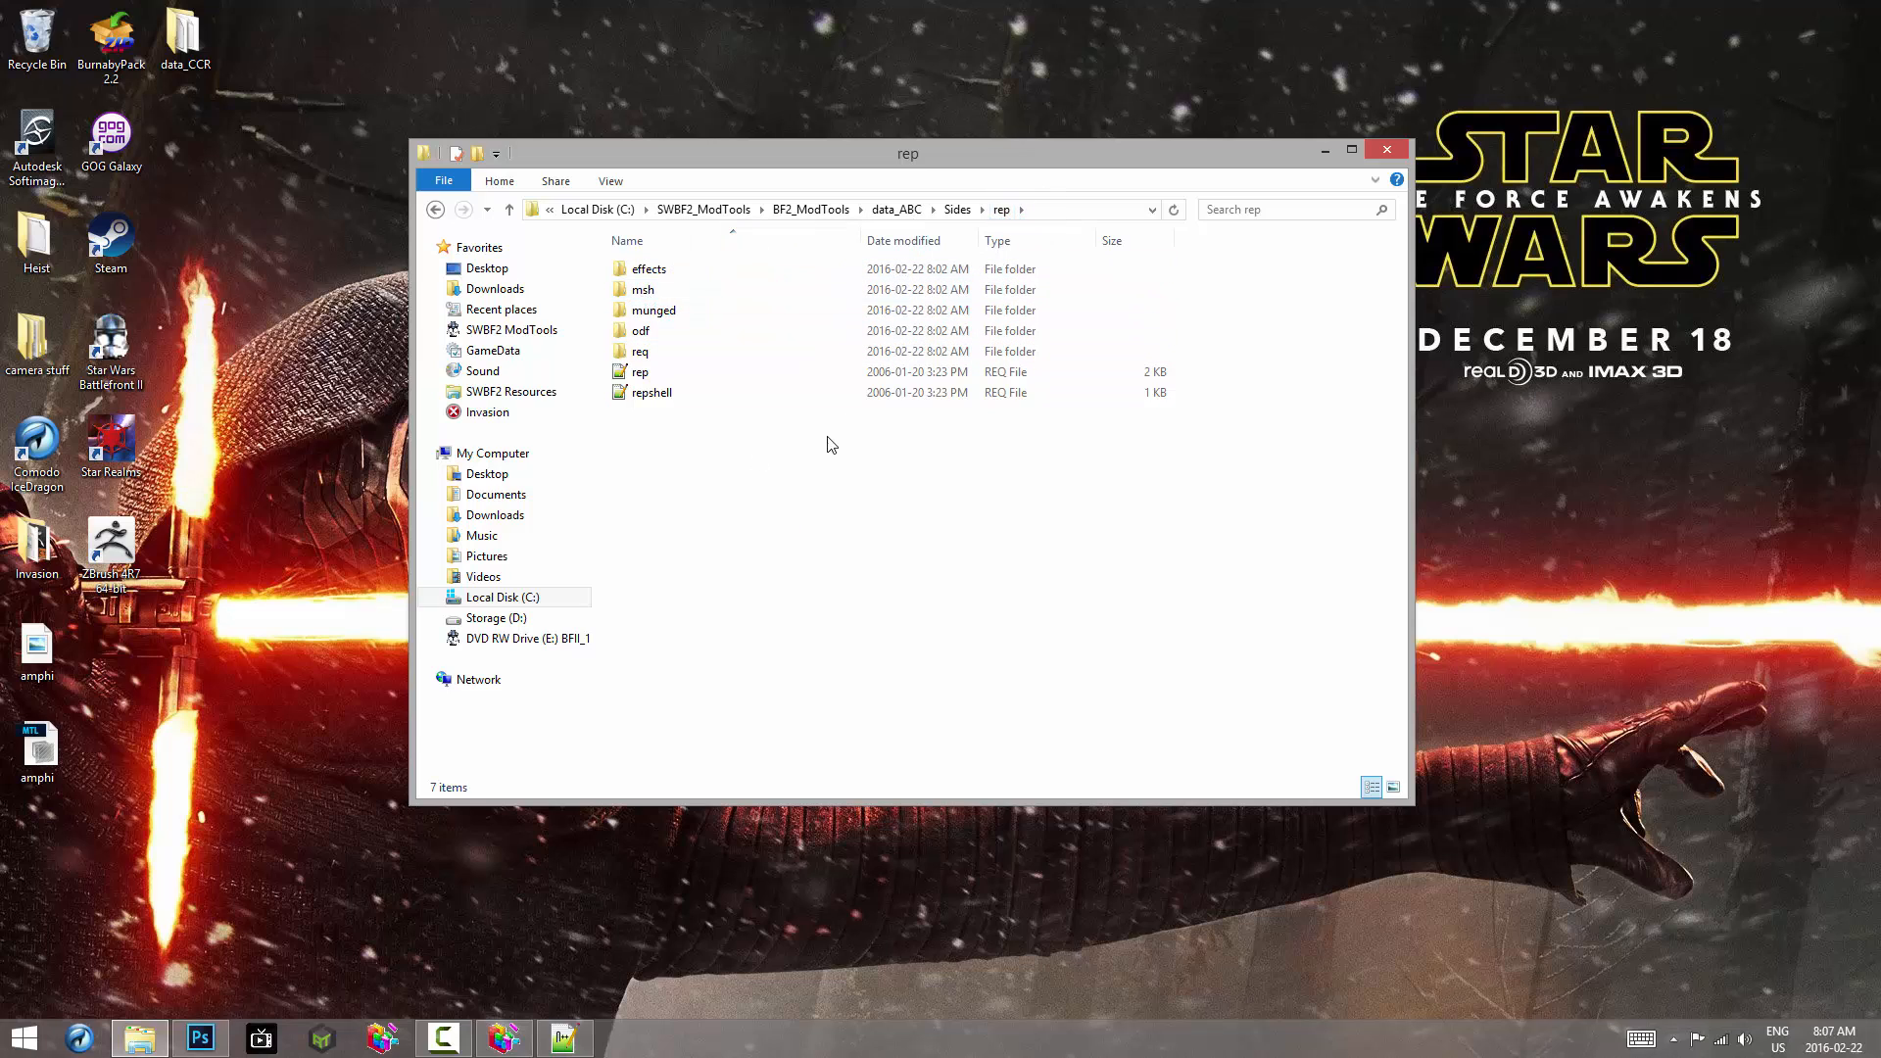
click(806, 450)
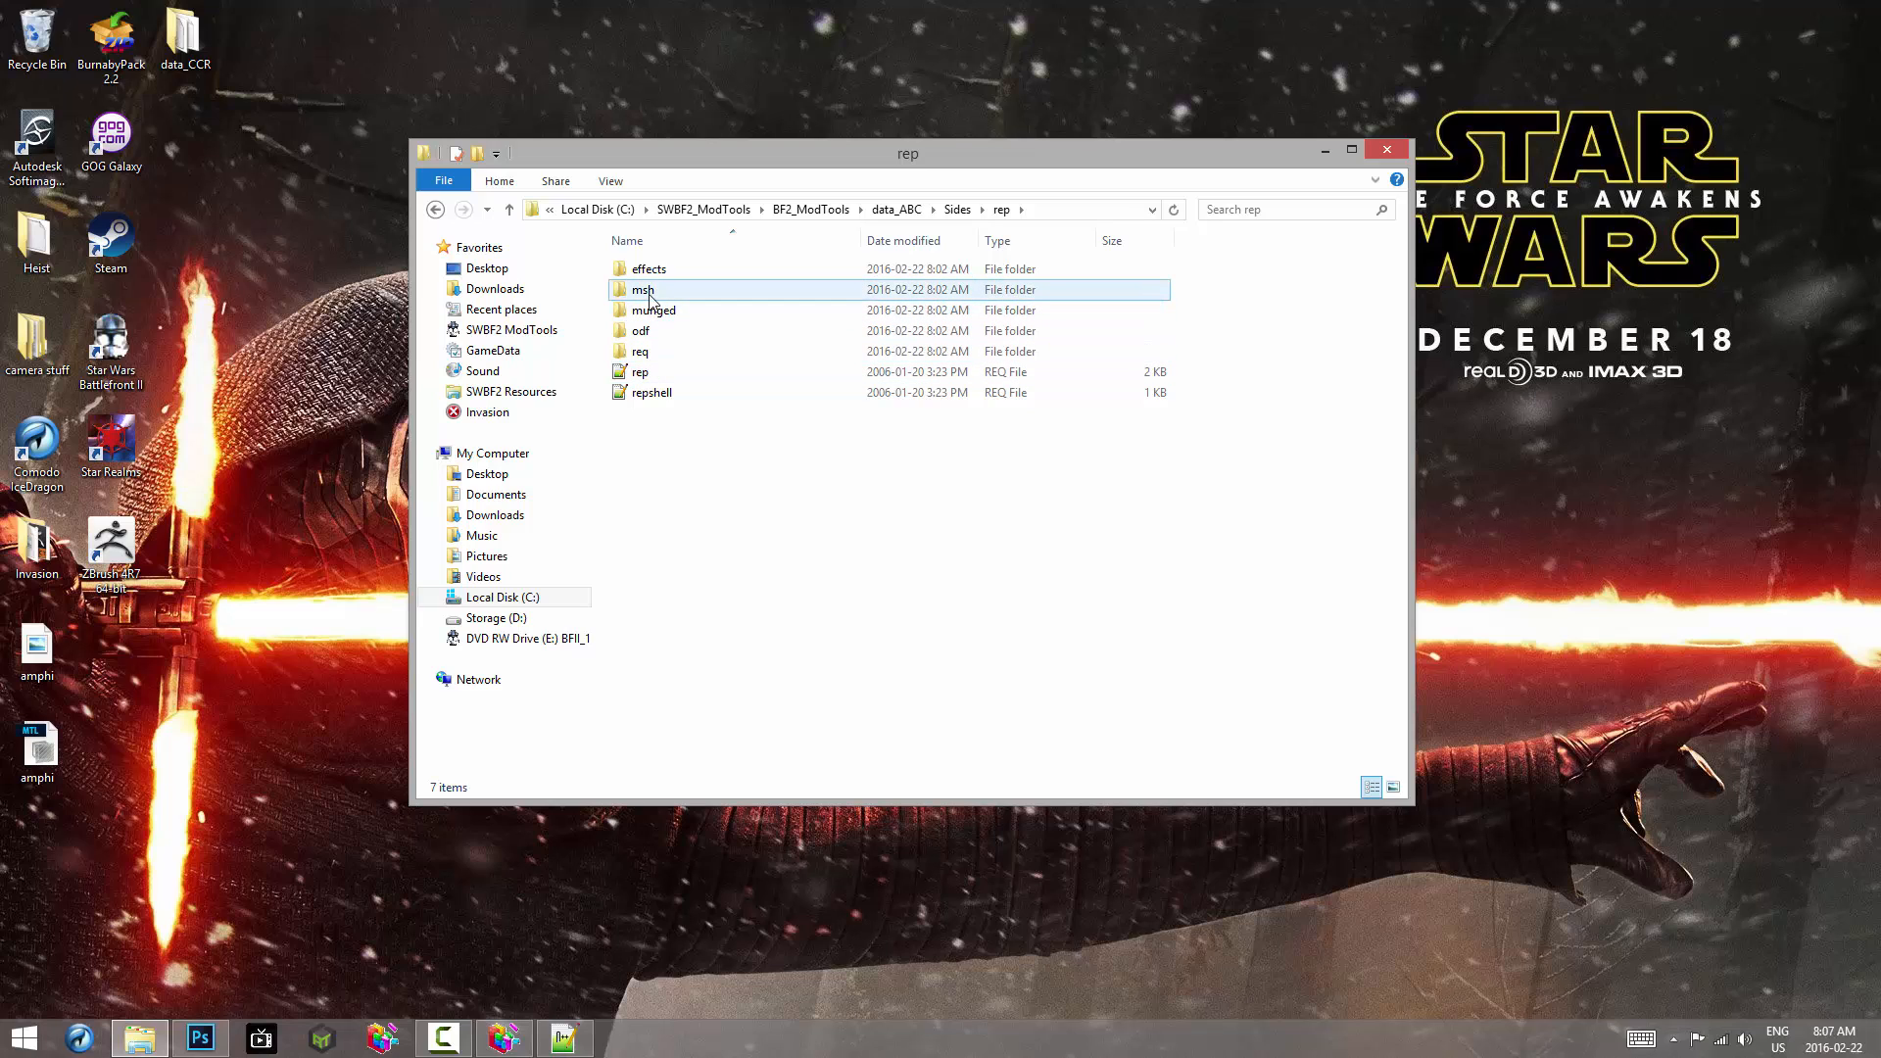
double_click(654, 291)
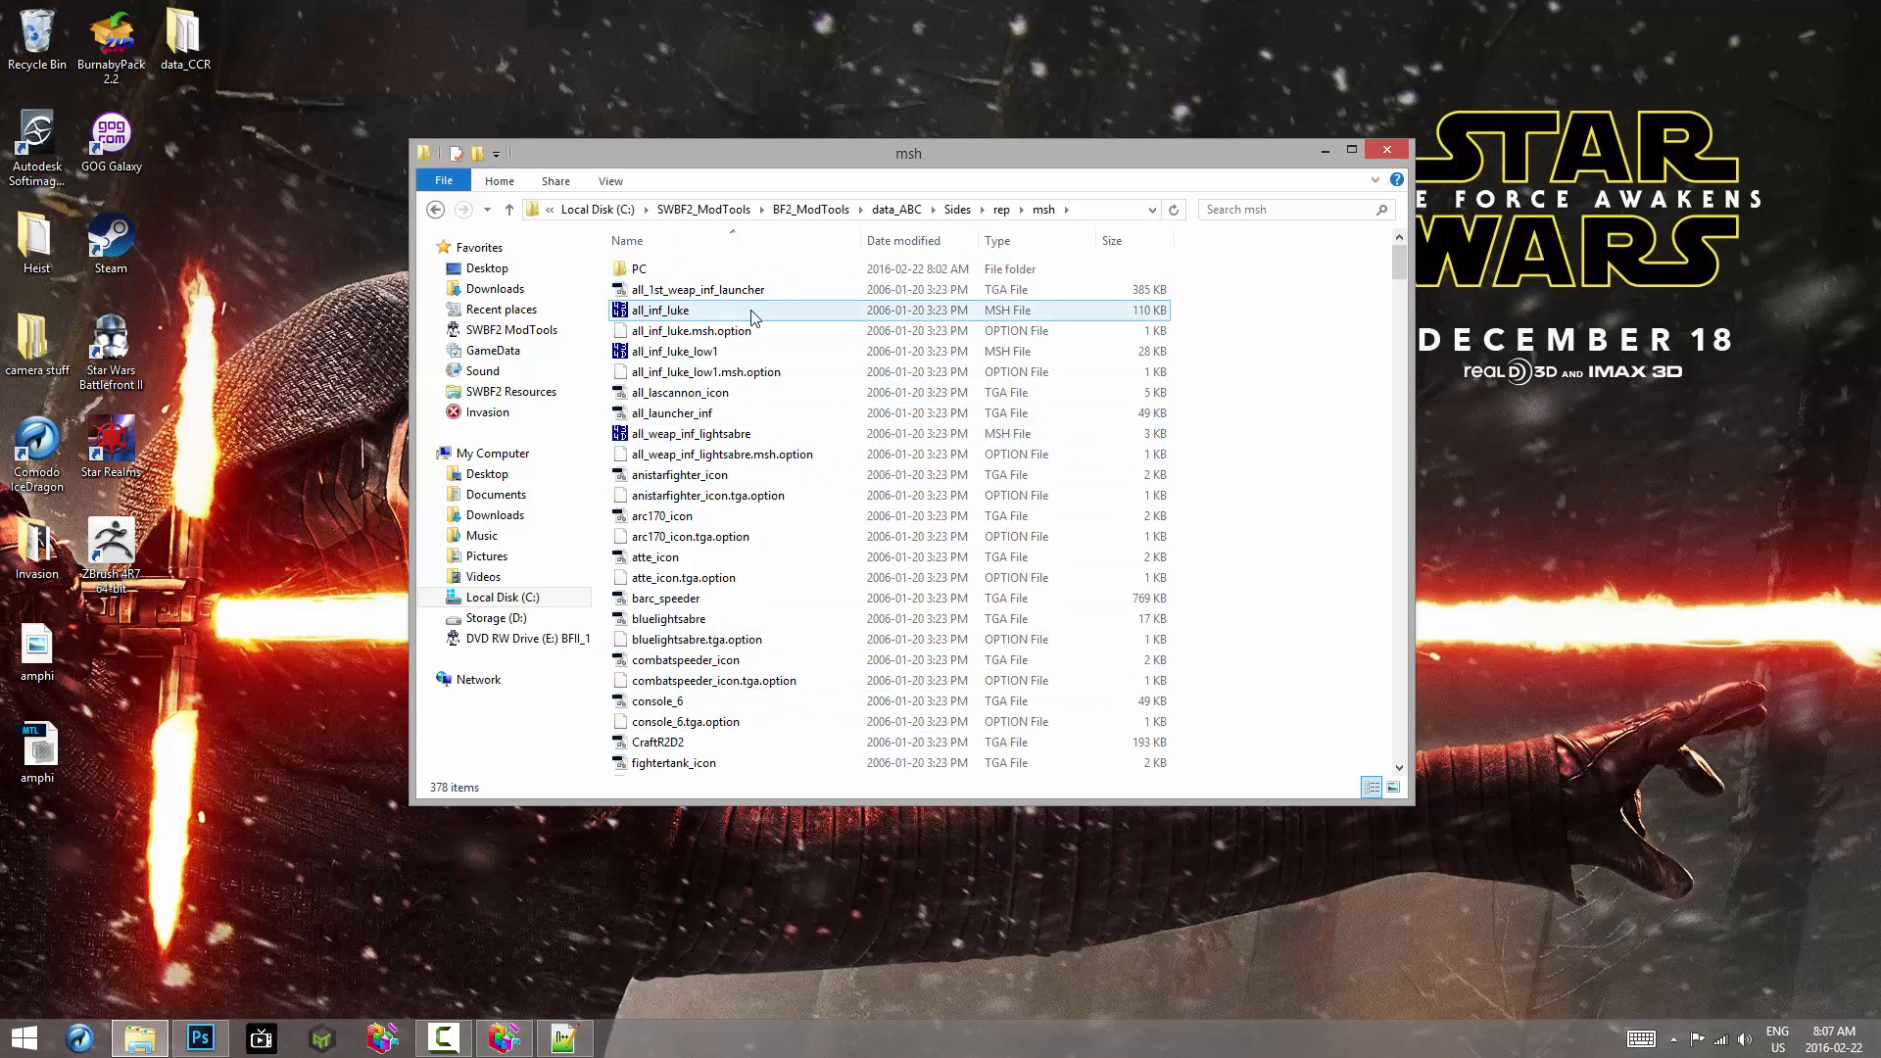
Step: Compare the file types of all_1st_weap_inf_launcher and all_inf_luke in the msh folder
click(1017, 292)
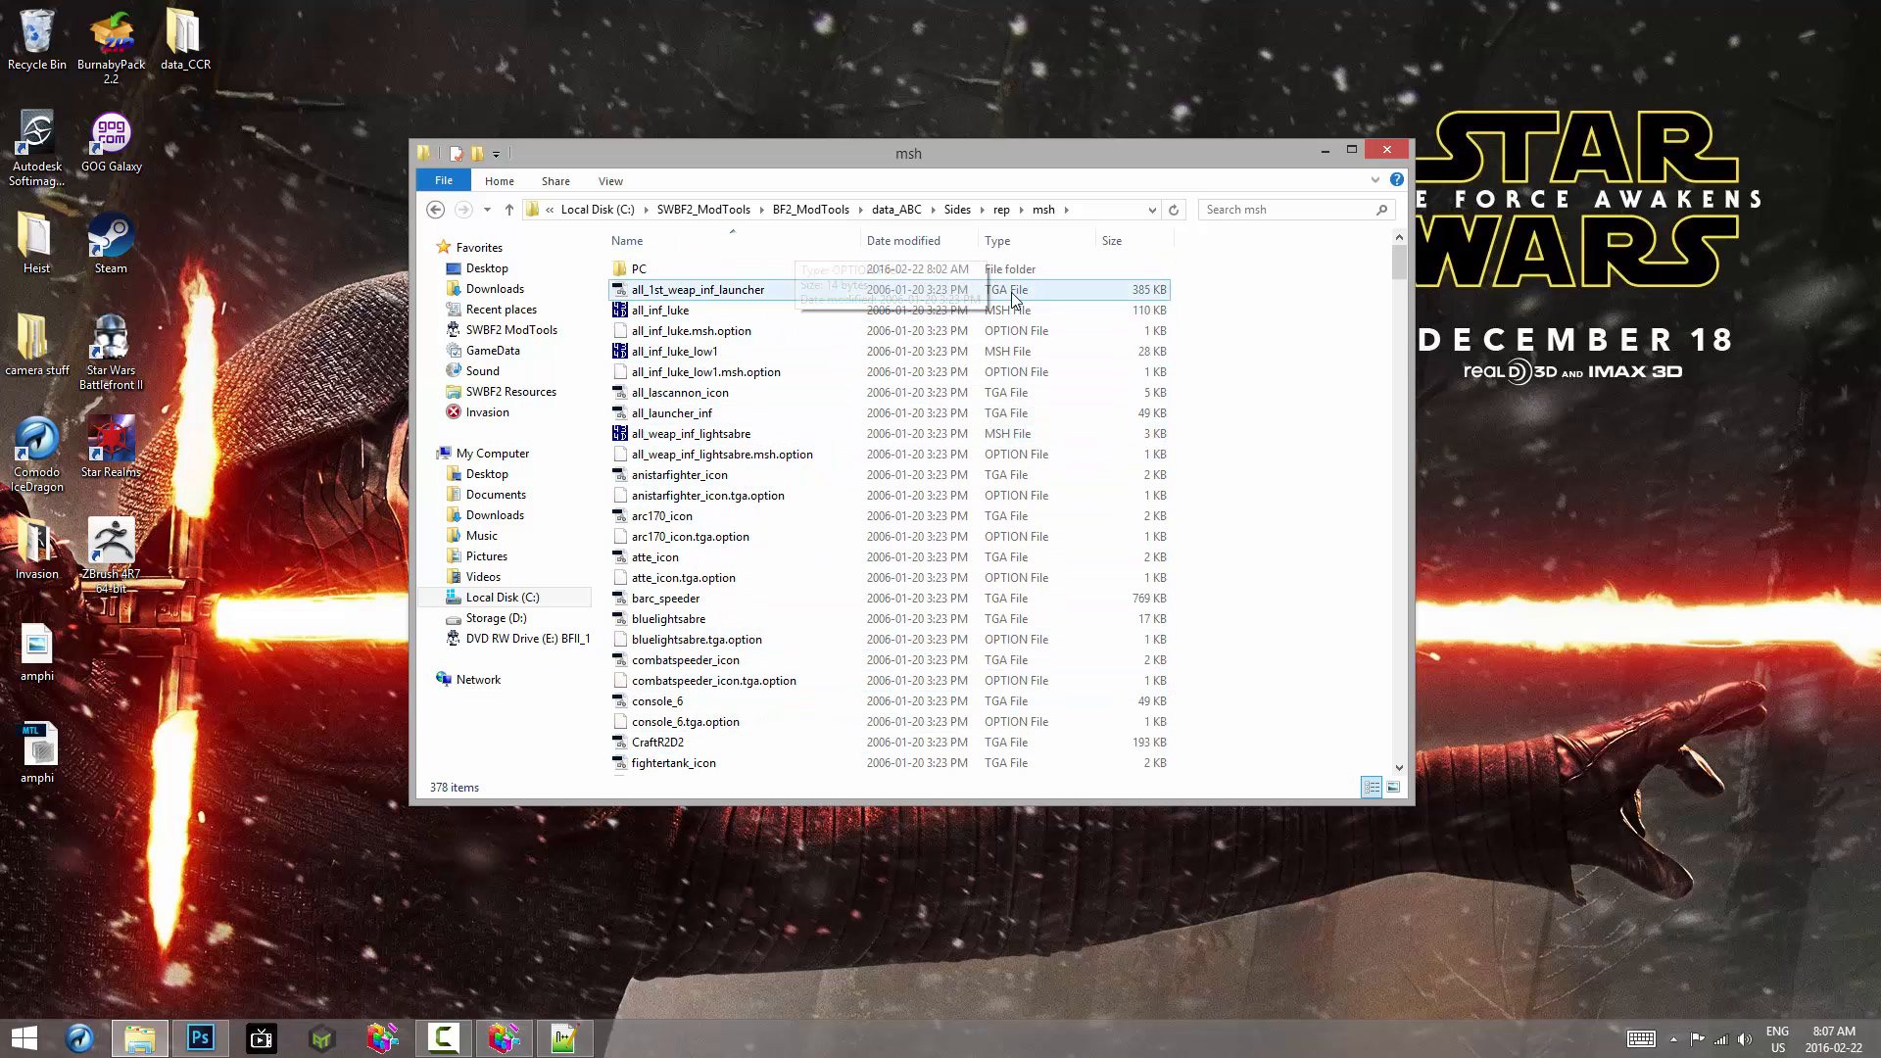
click(1008, 292)
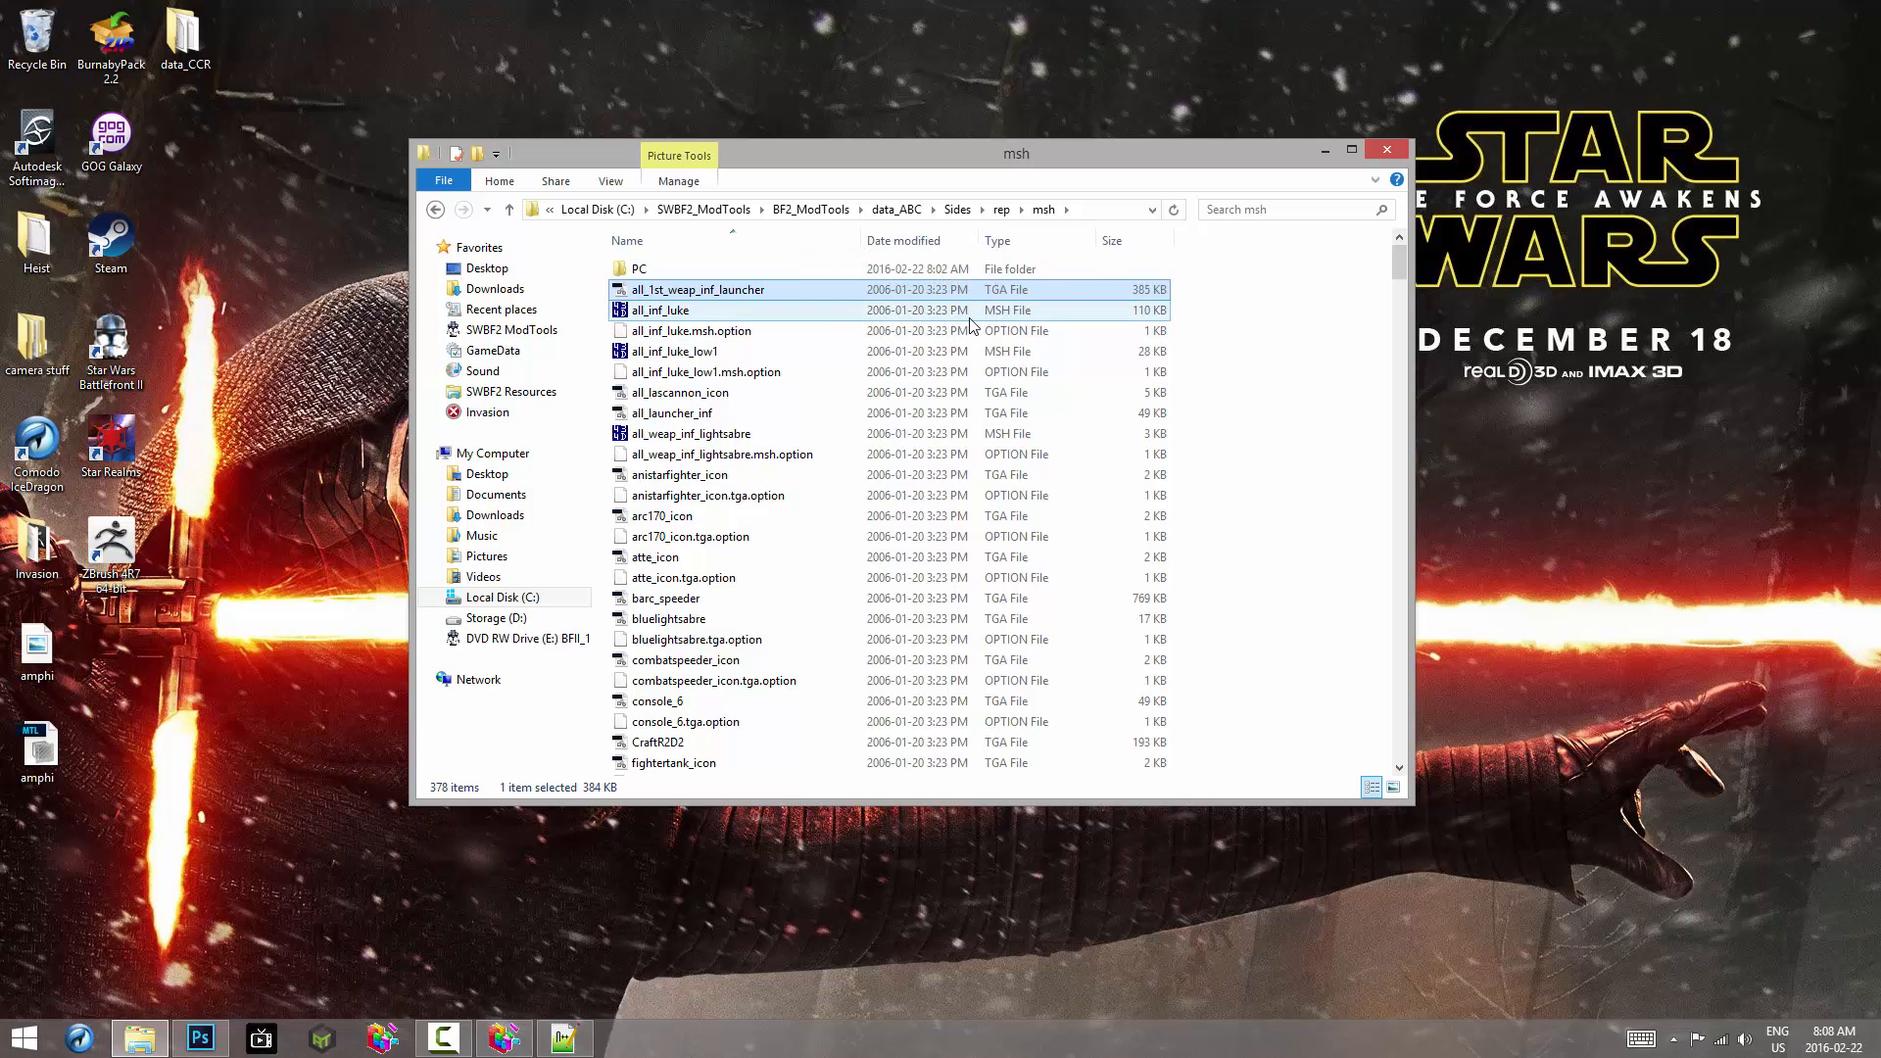
click(825, 312)
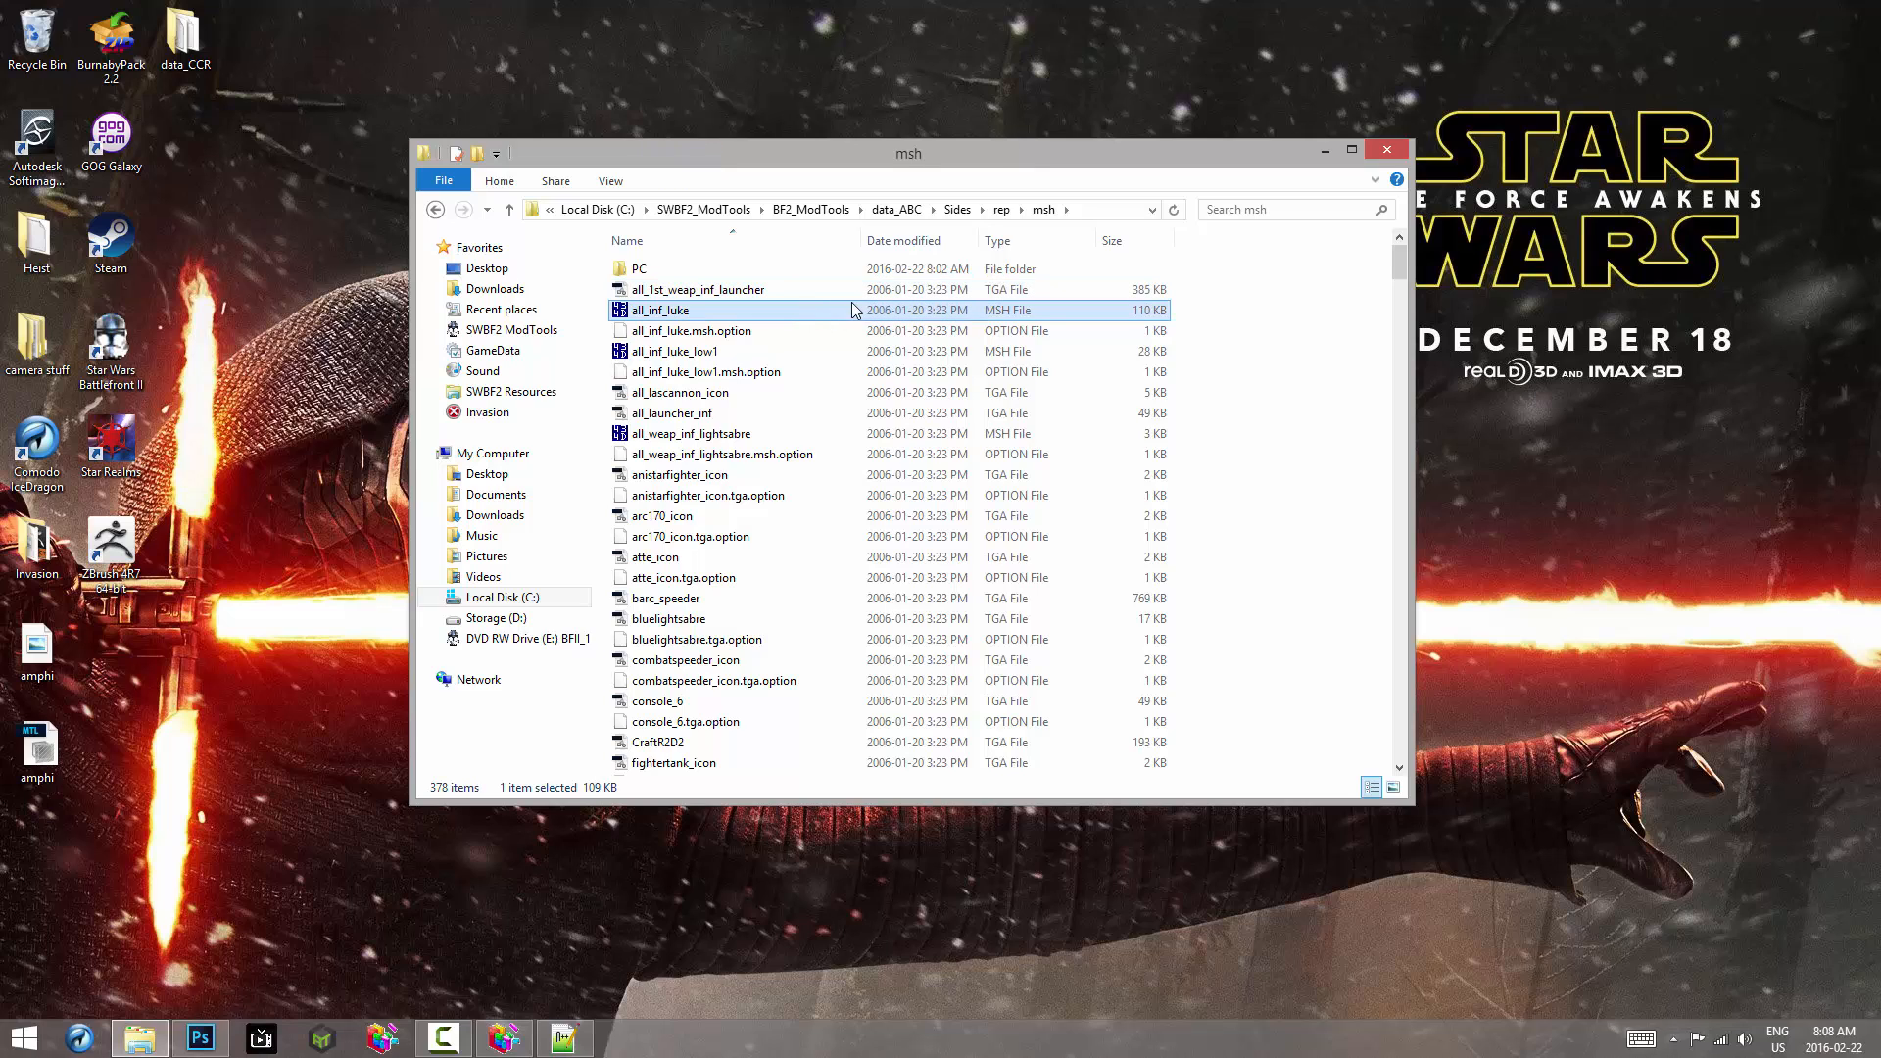
Step: Open all_inf_luke.msh.option in Notepad++, examine its option line, close the file and minimize the editor
click(1003, 340)
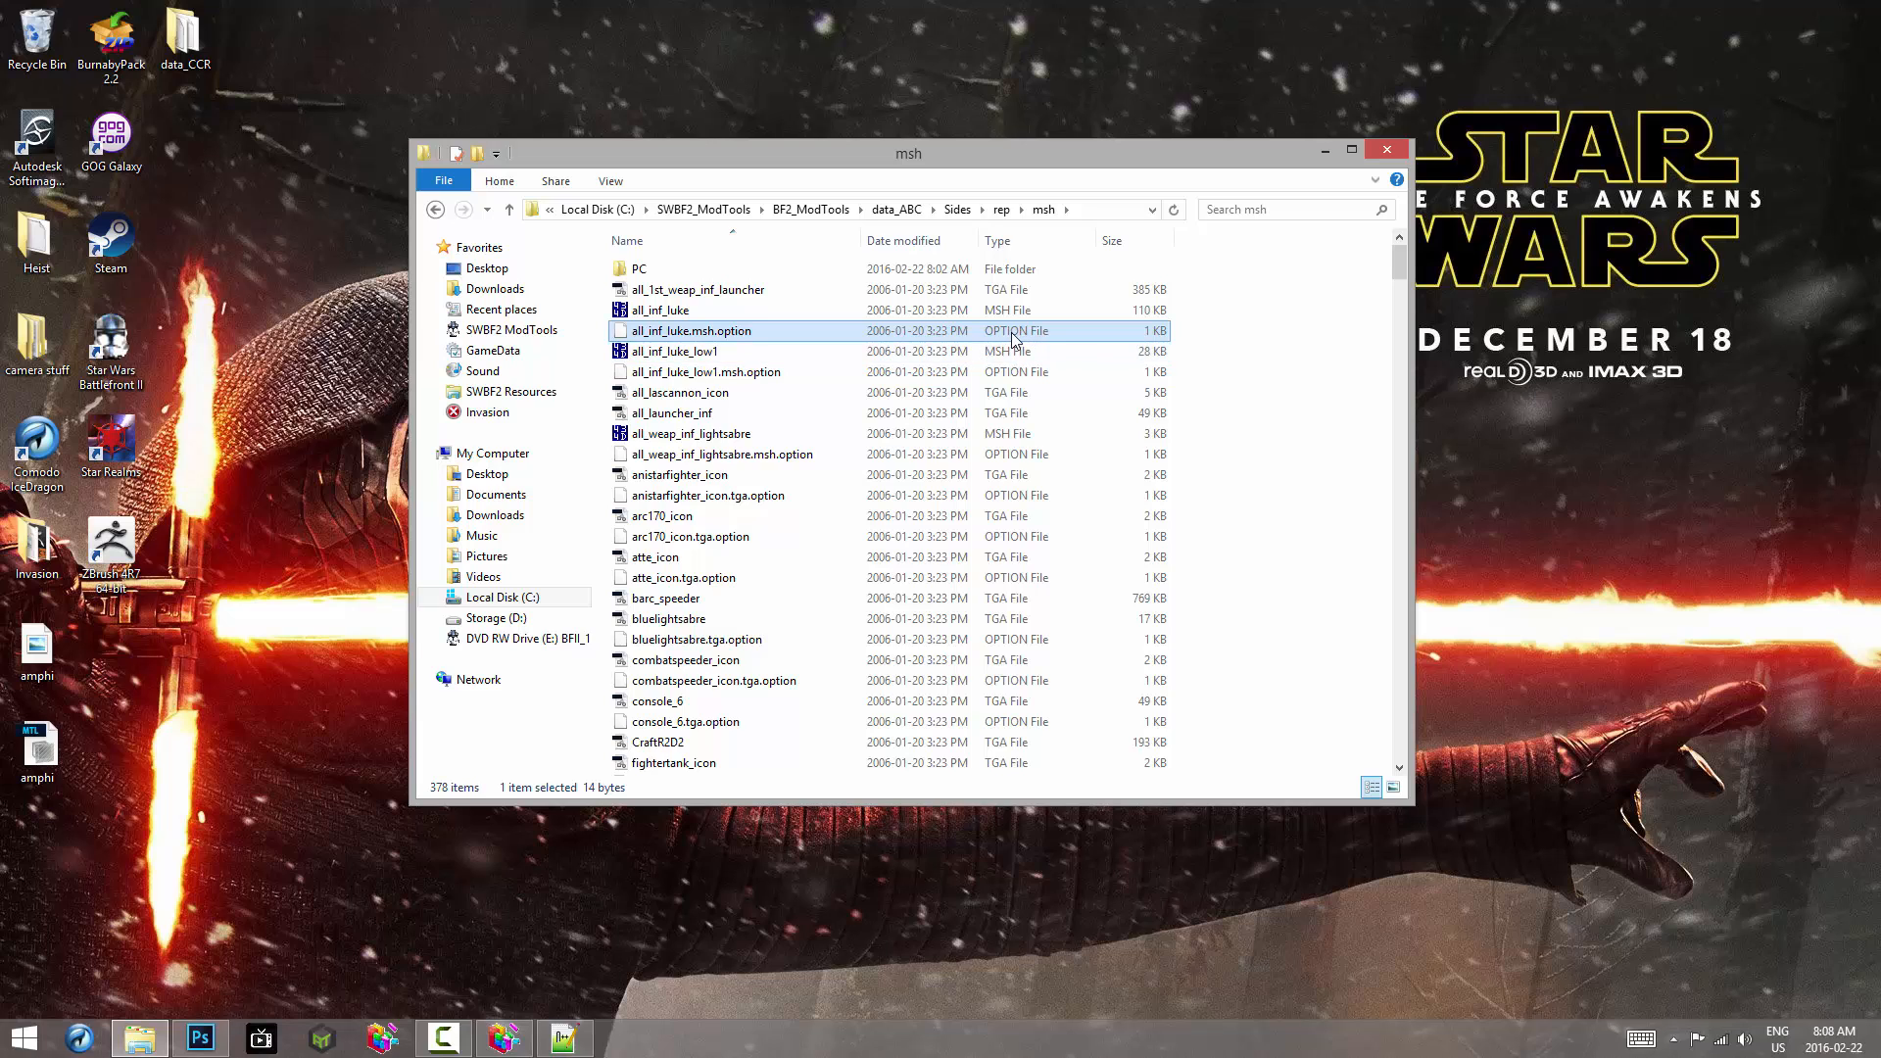
right_click(1012, 333)
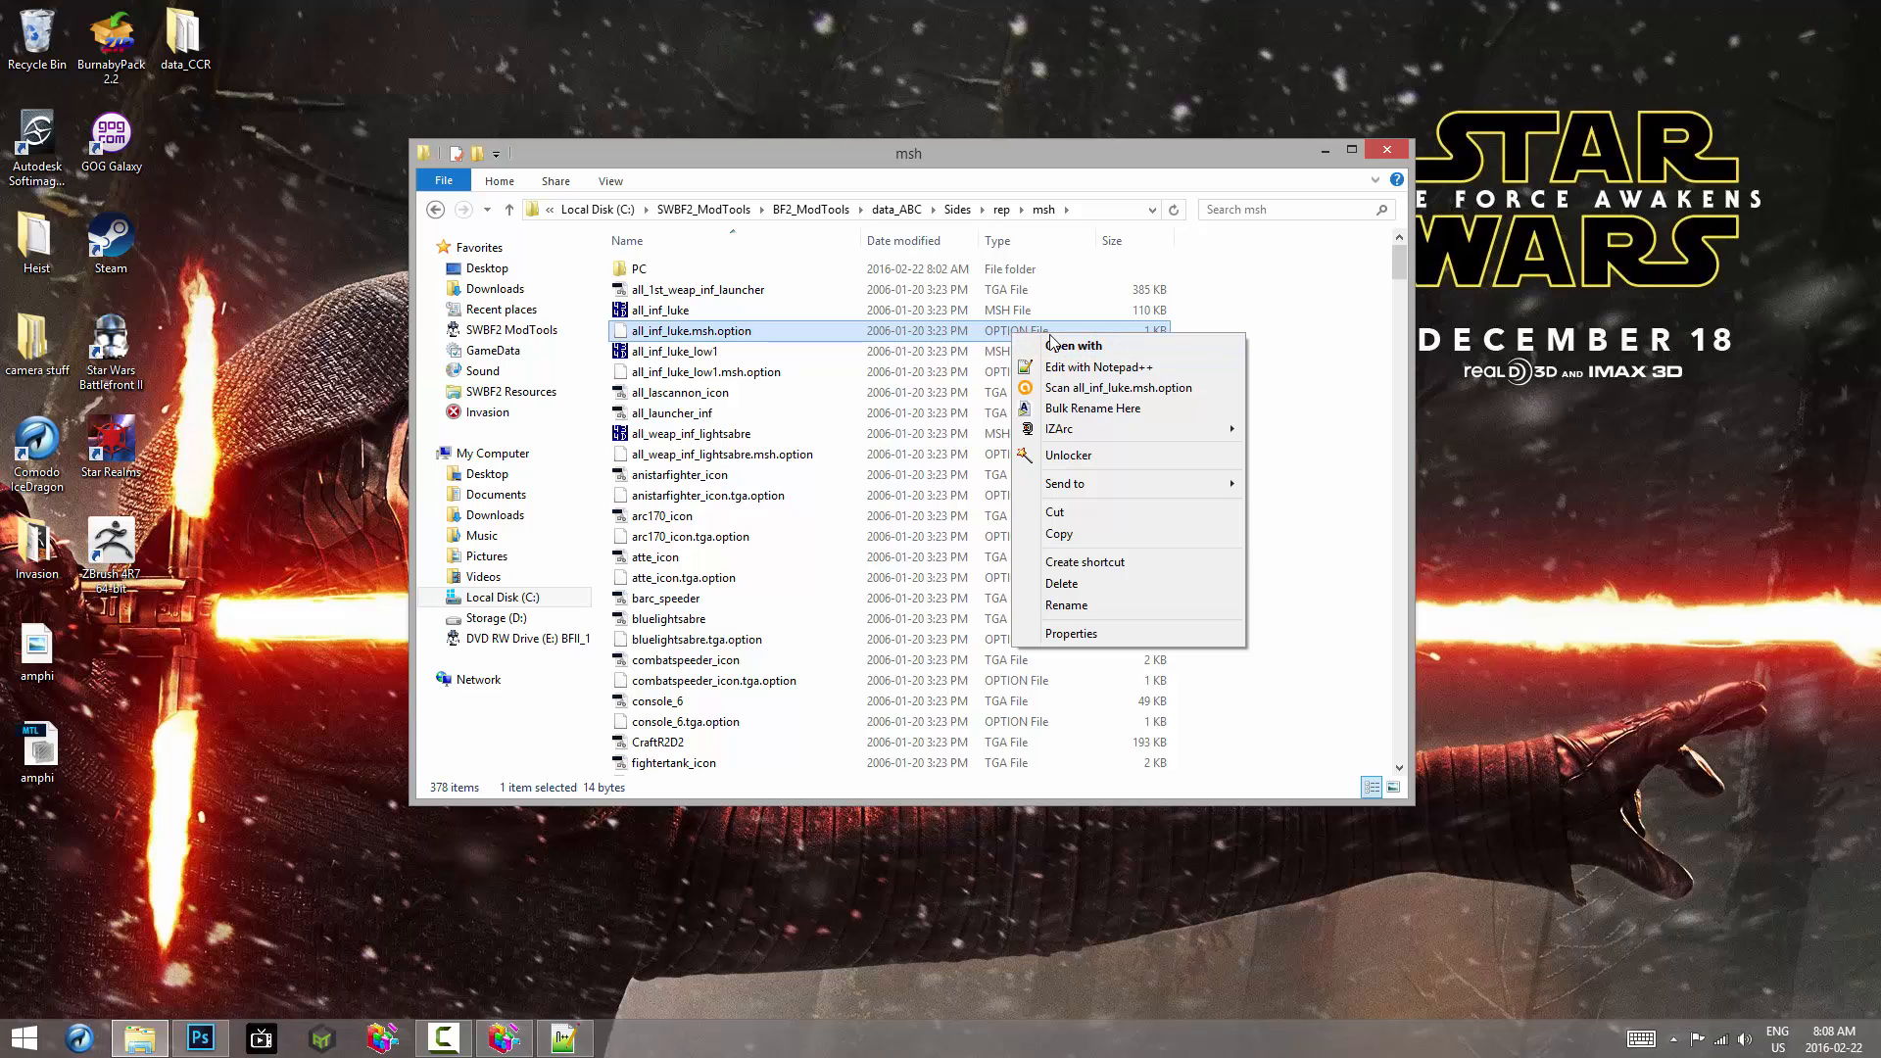
click(1095, 377)
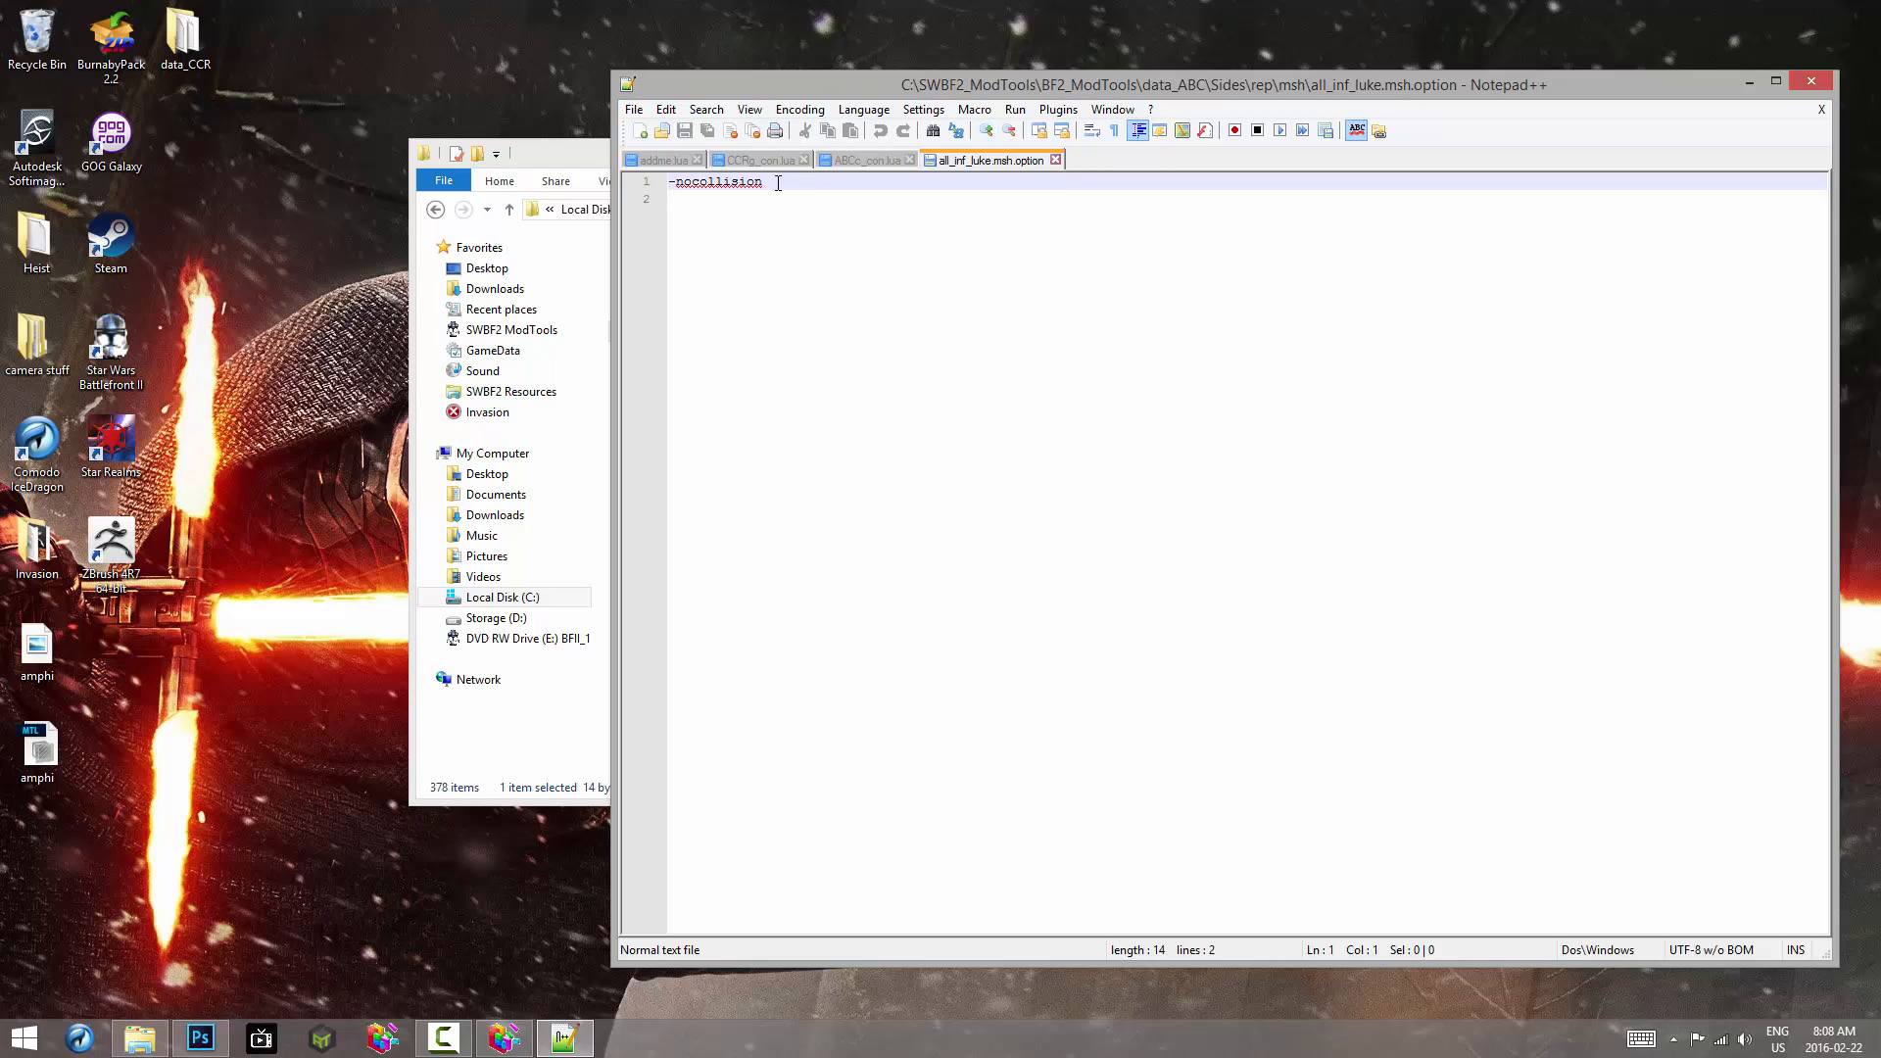
drag(797, 185, 669, 184)
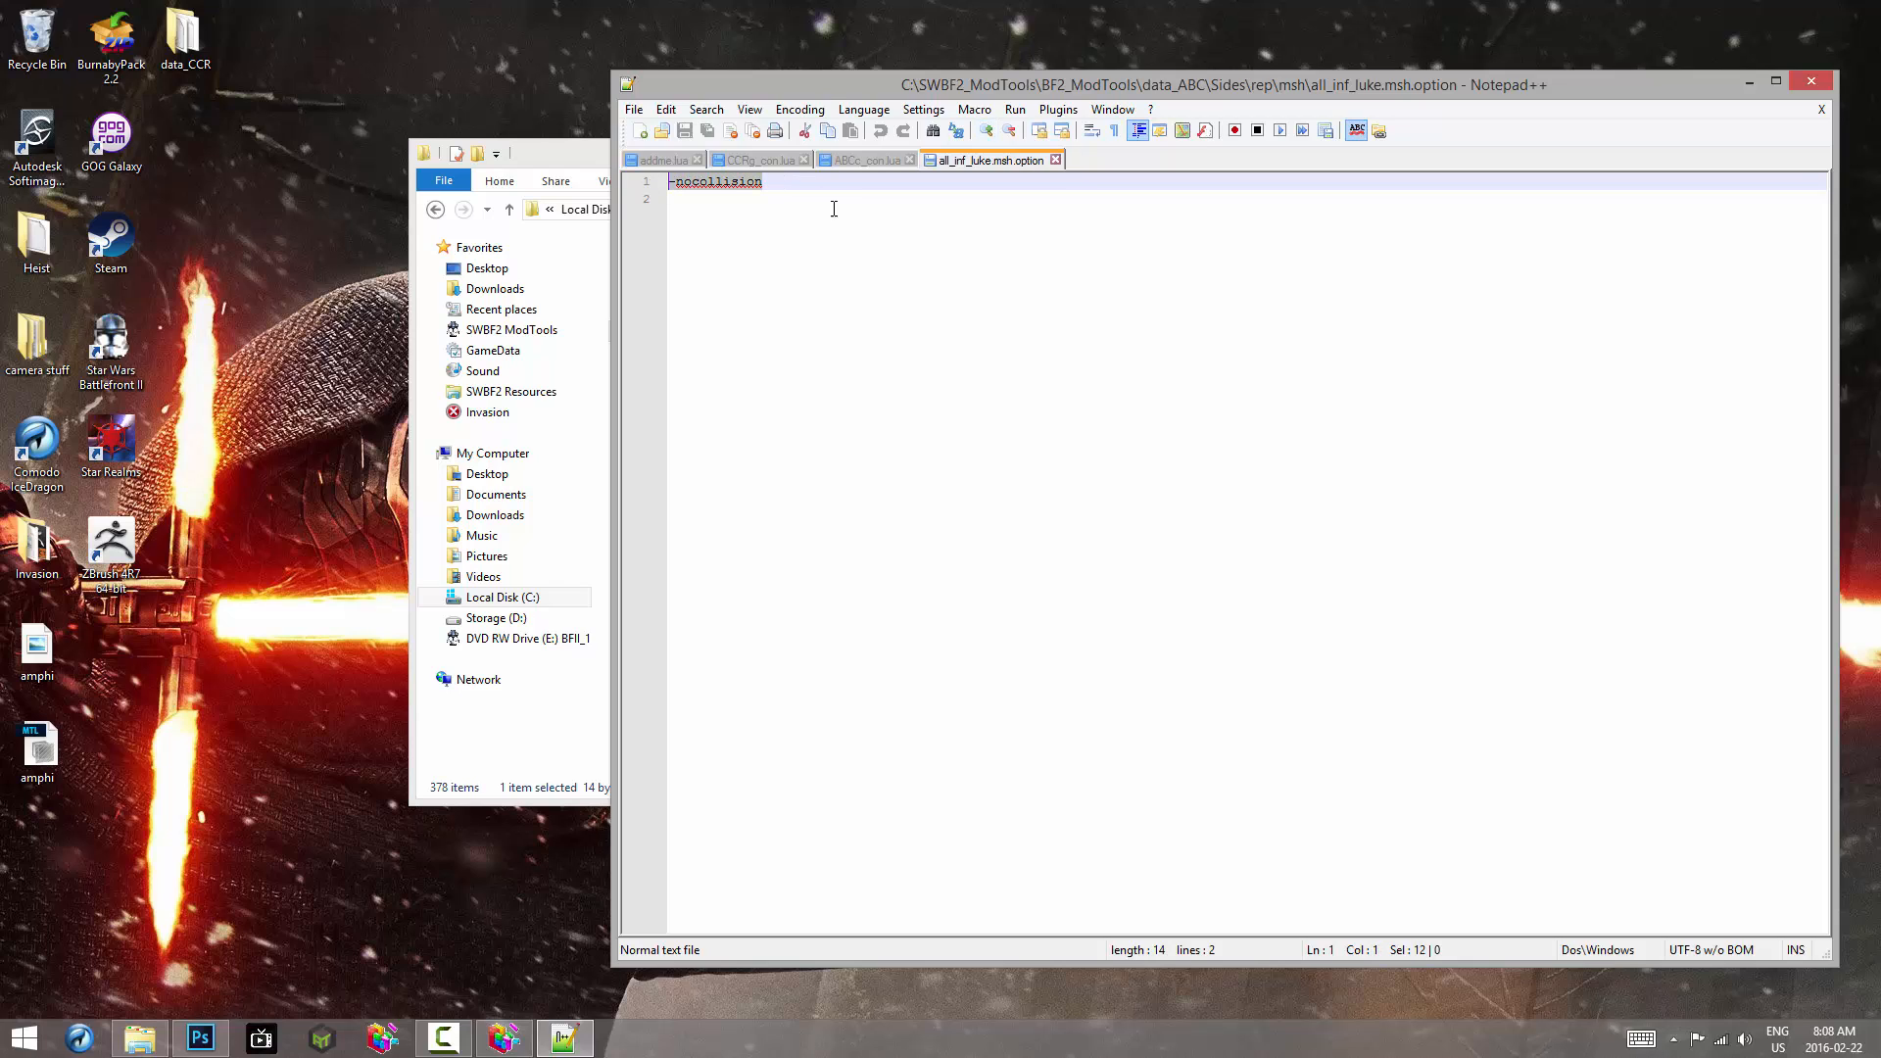
click(765, 186)
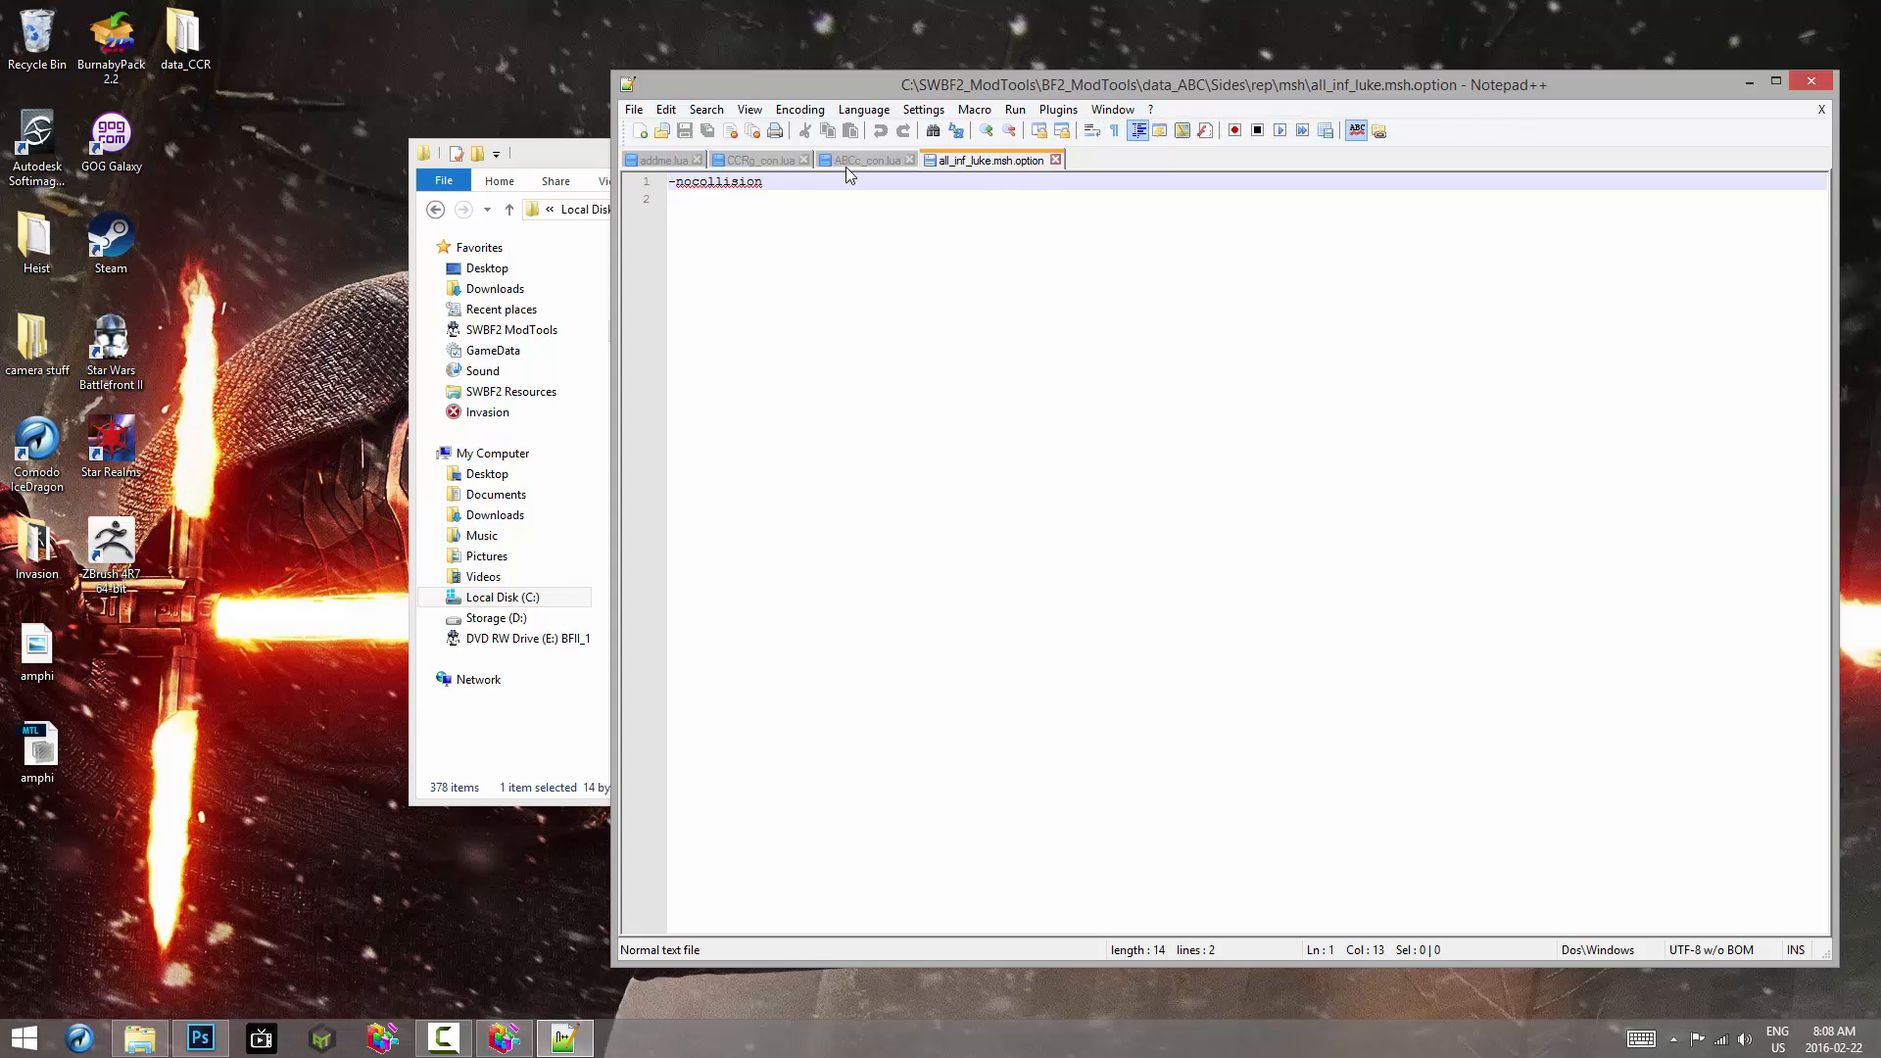
click(1056, 160)
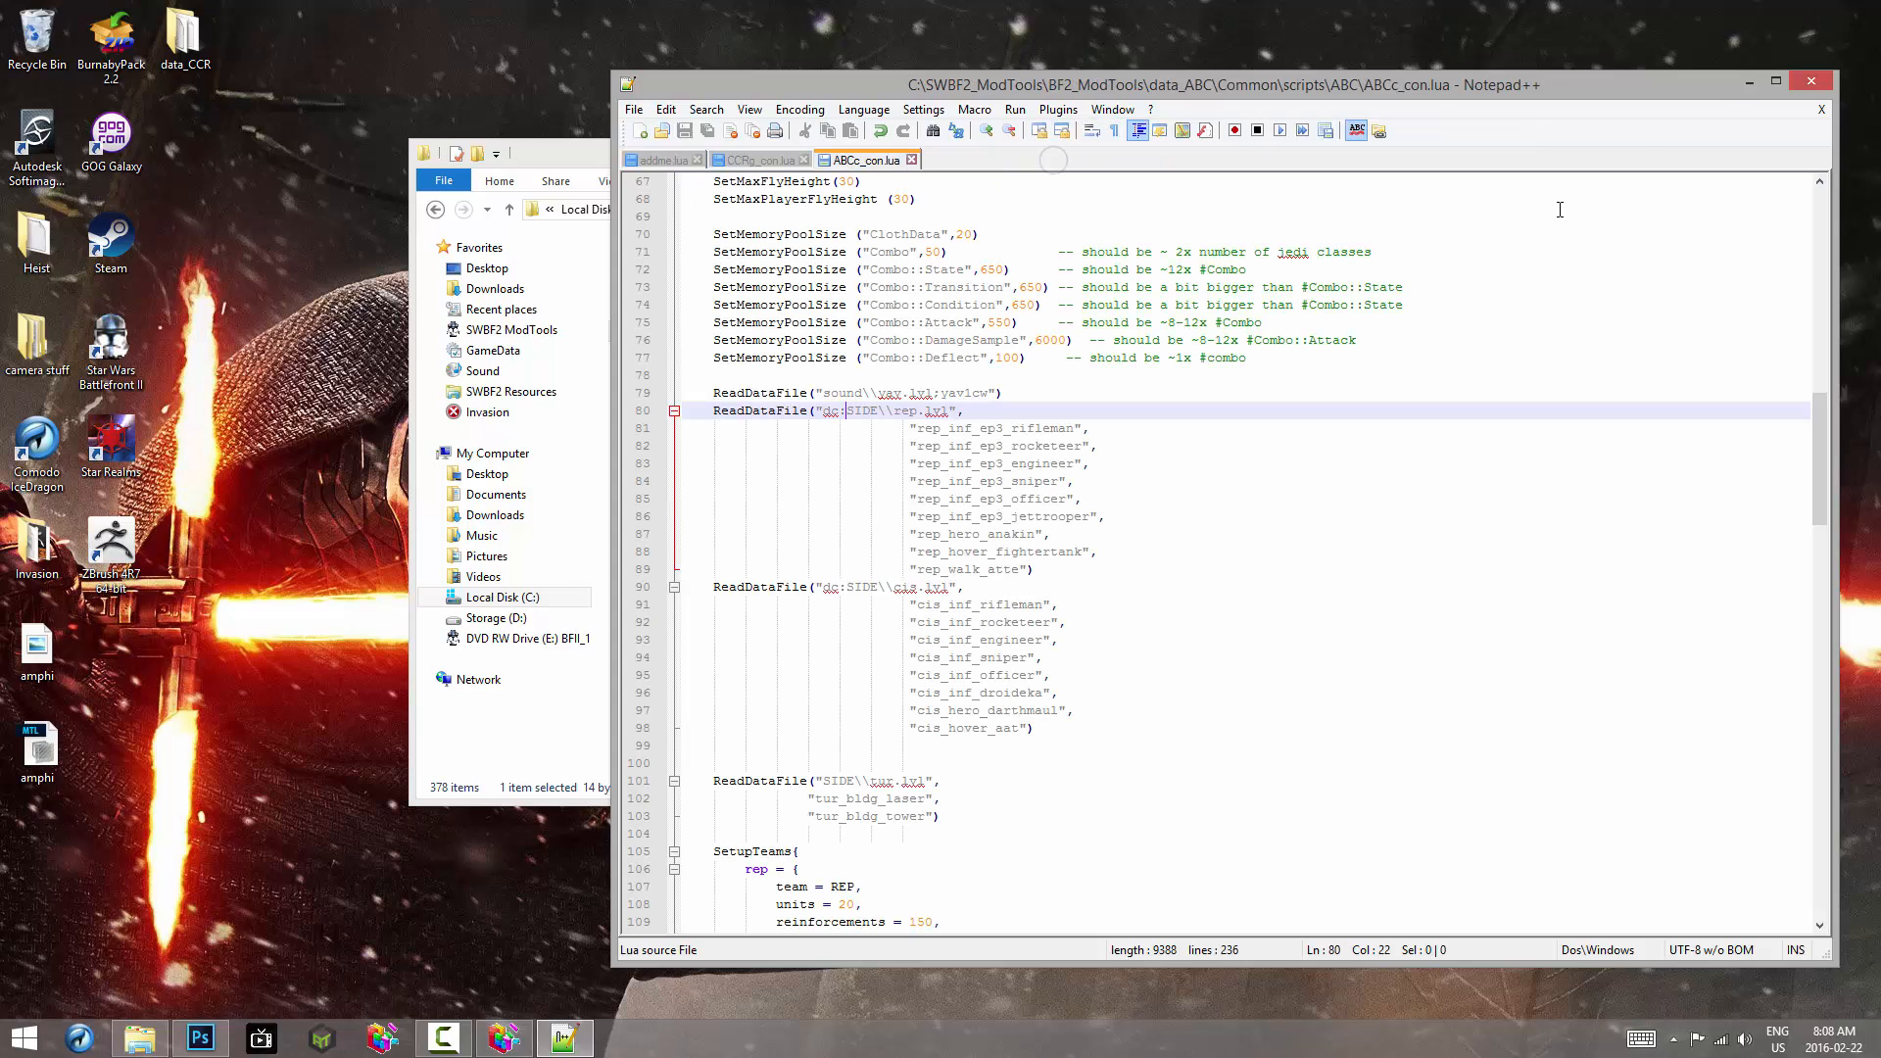
click(1751, 85)
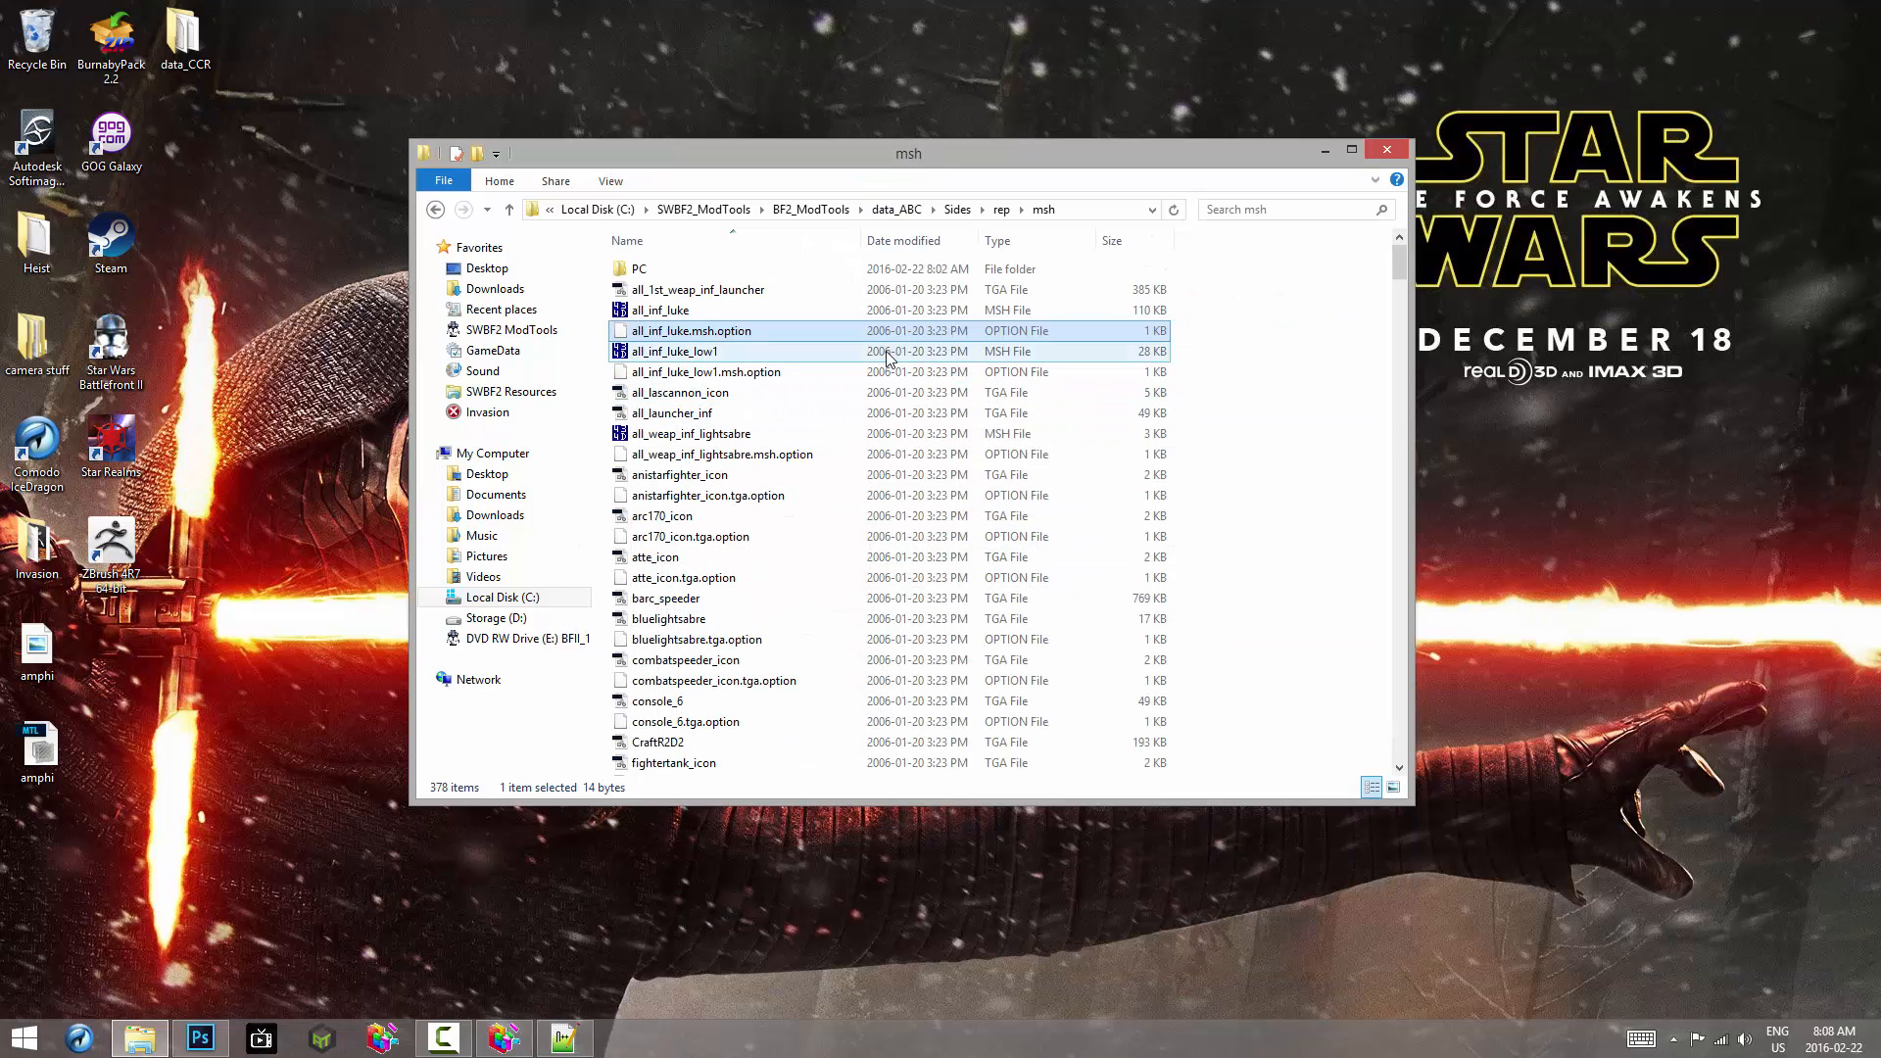
Step: Look through the rep side's infantry, vehicle and walker models, textures and option files in the msh folder
click(994, 354)
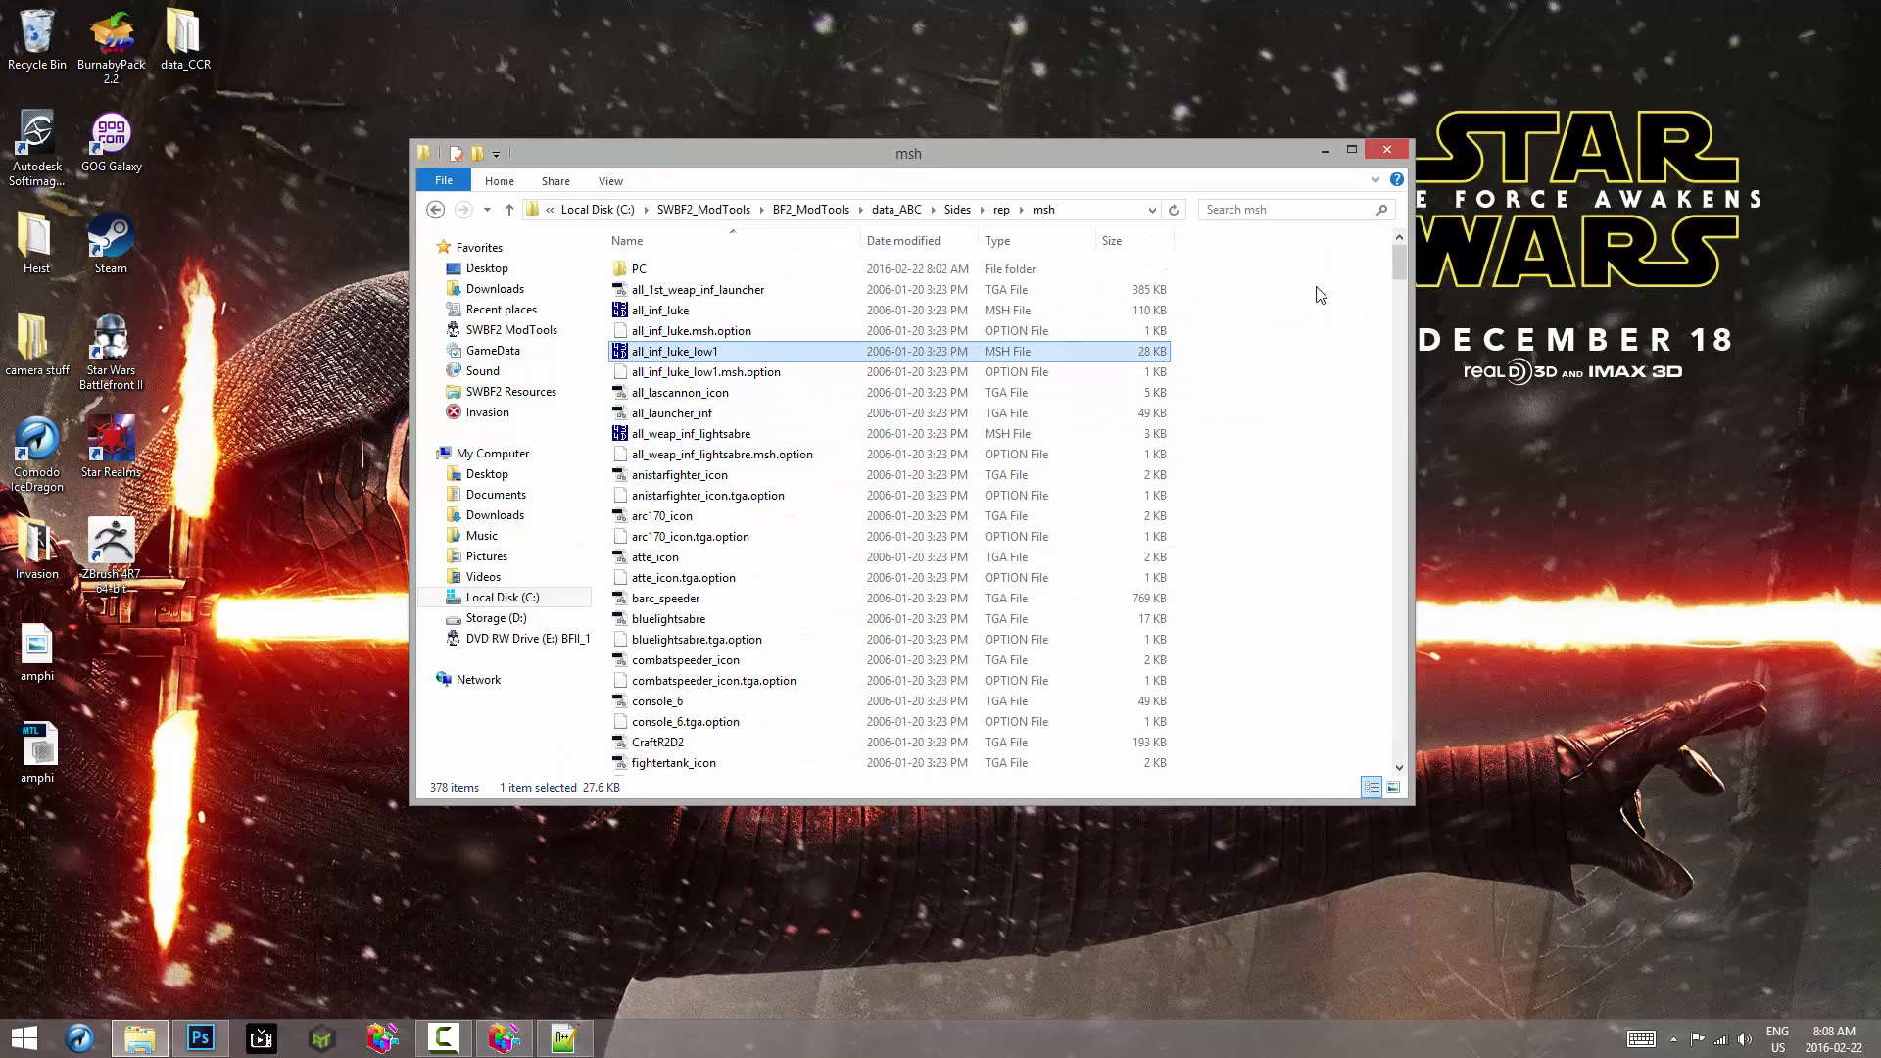
drag(1401, 266, 1384, 467)
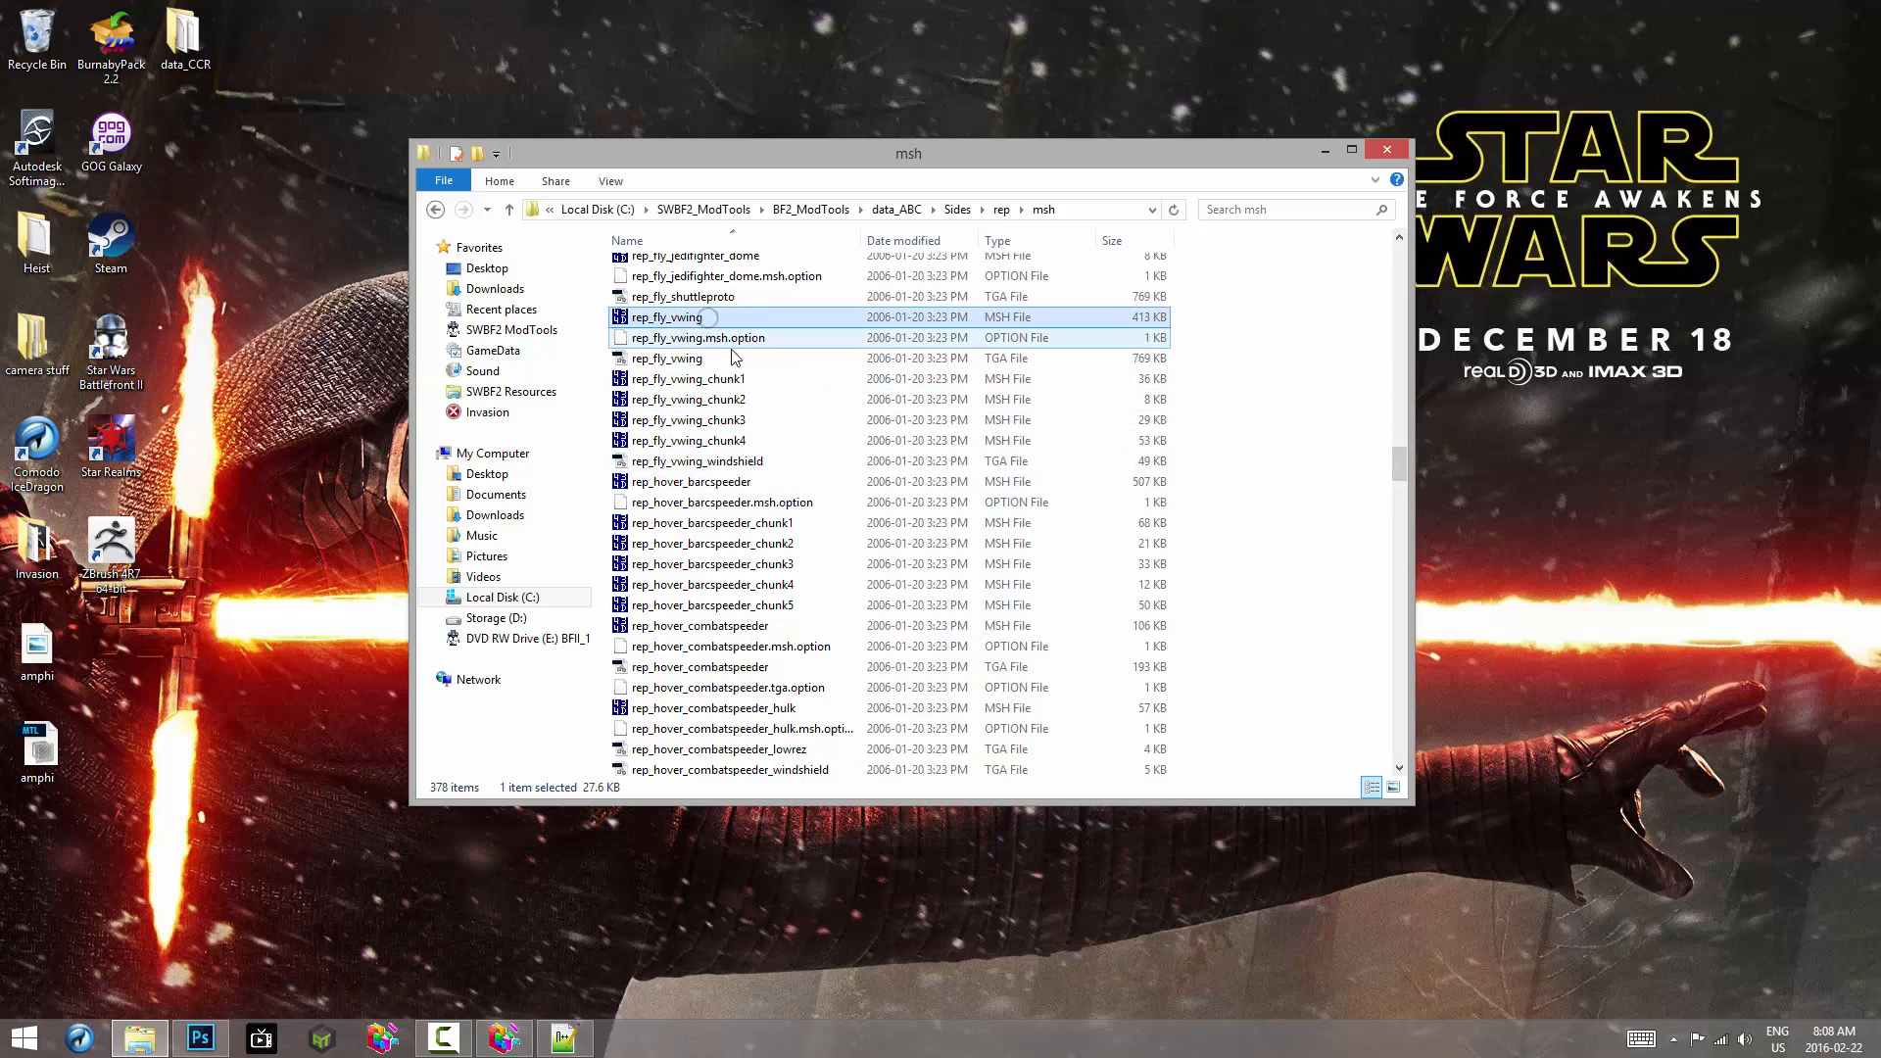
click(715, 318)
click(750, 398)
click(784, 419)
click(843, 441)
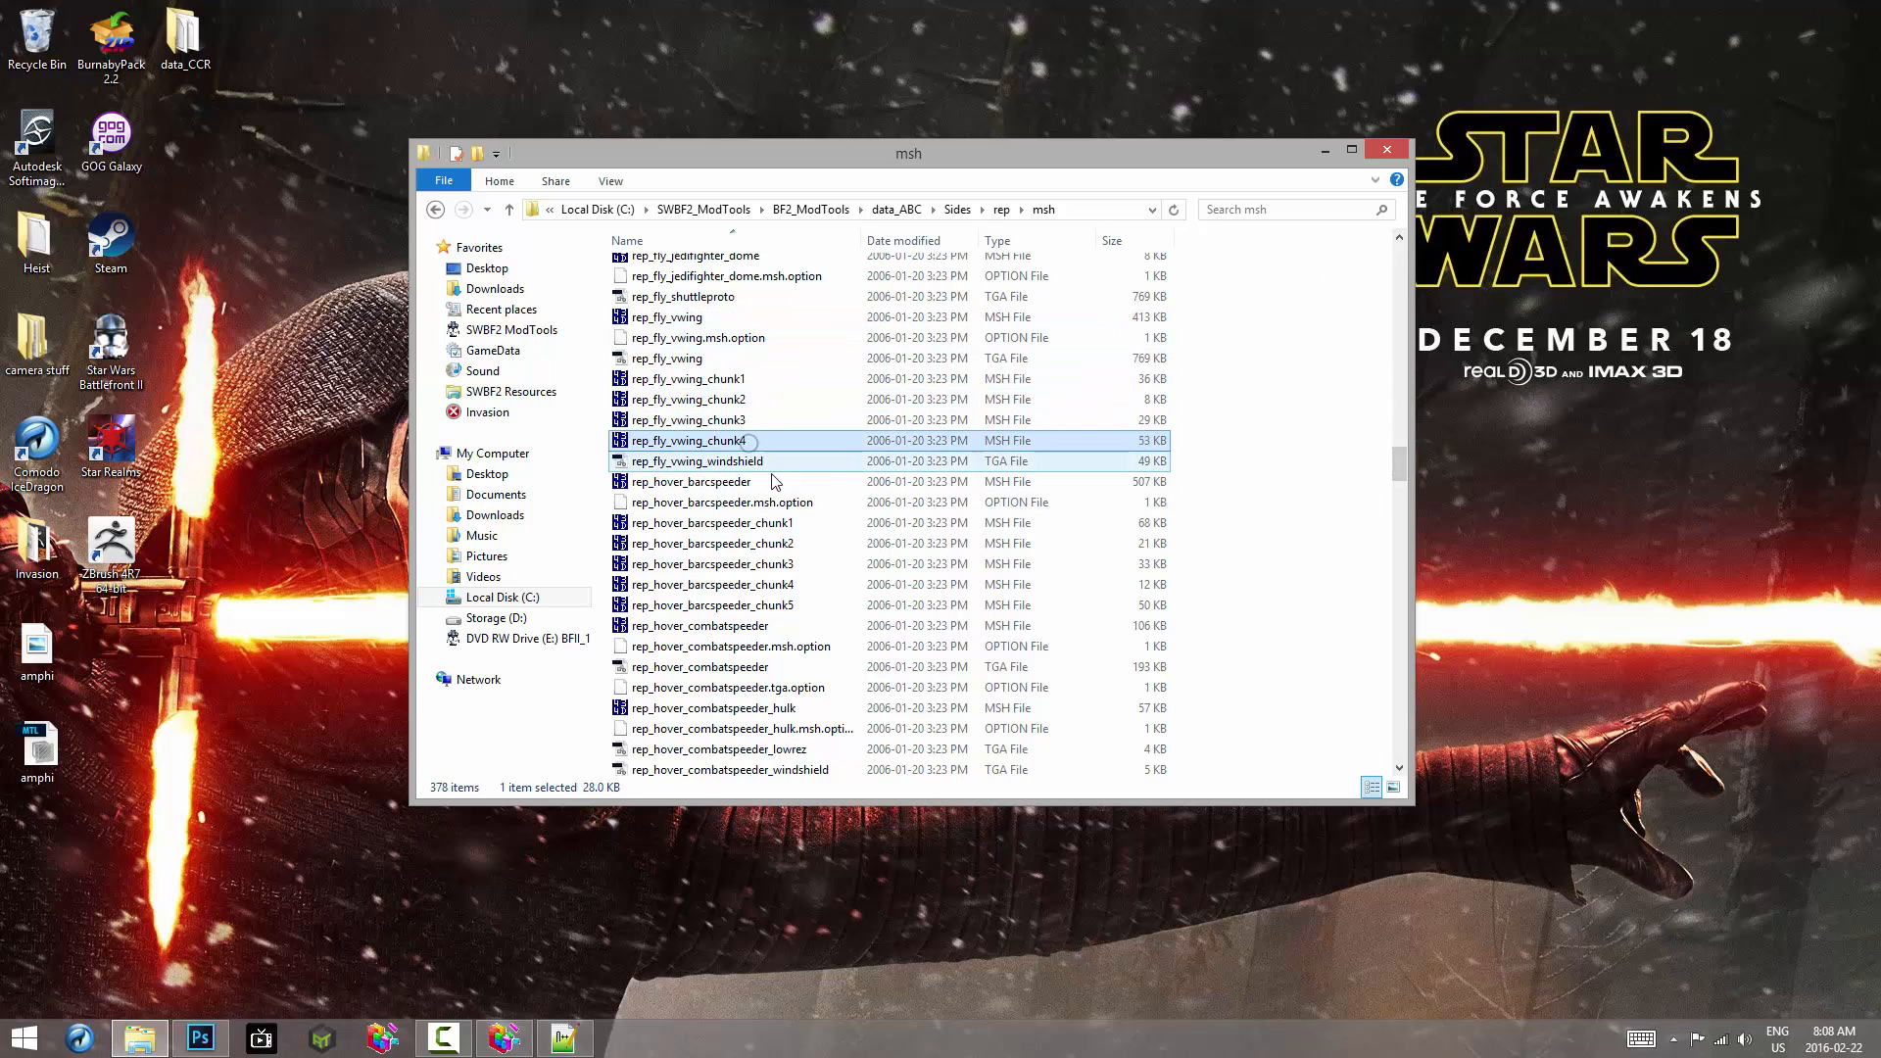
drag(1398, 475, 1393, 522)
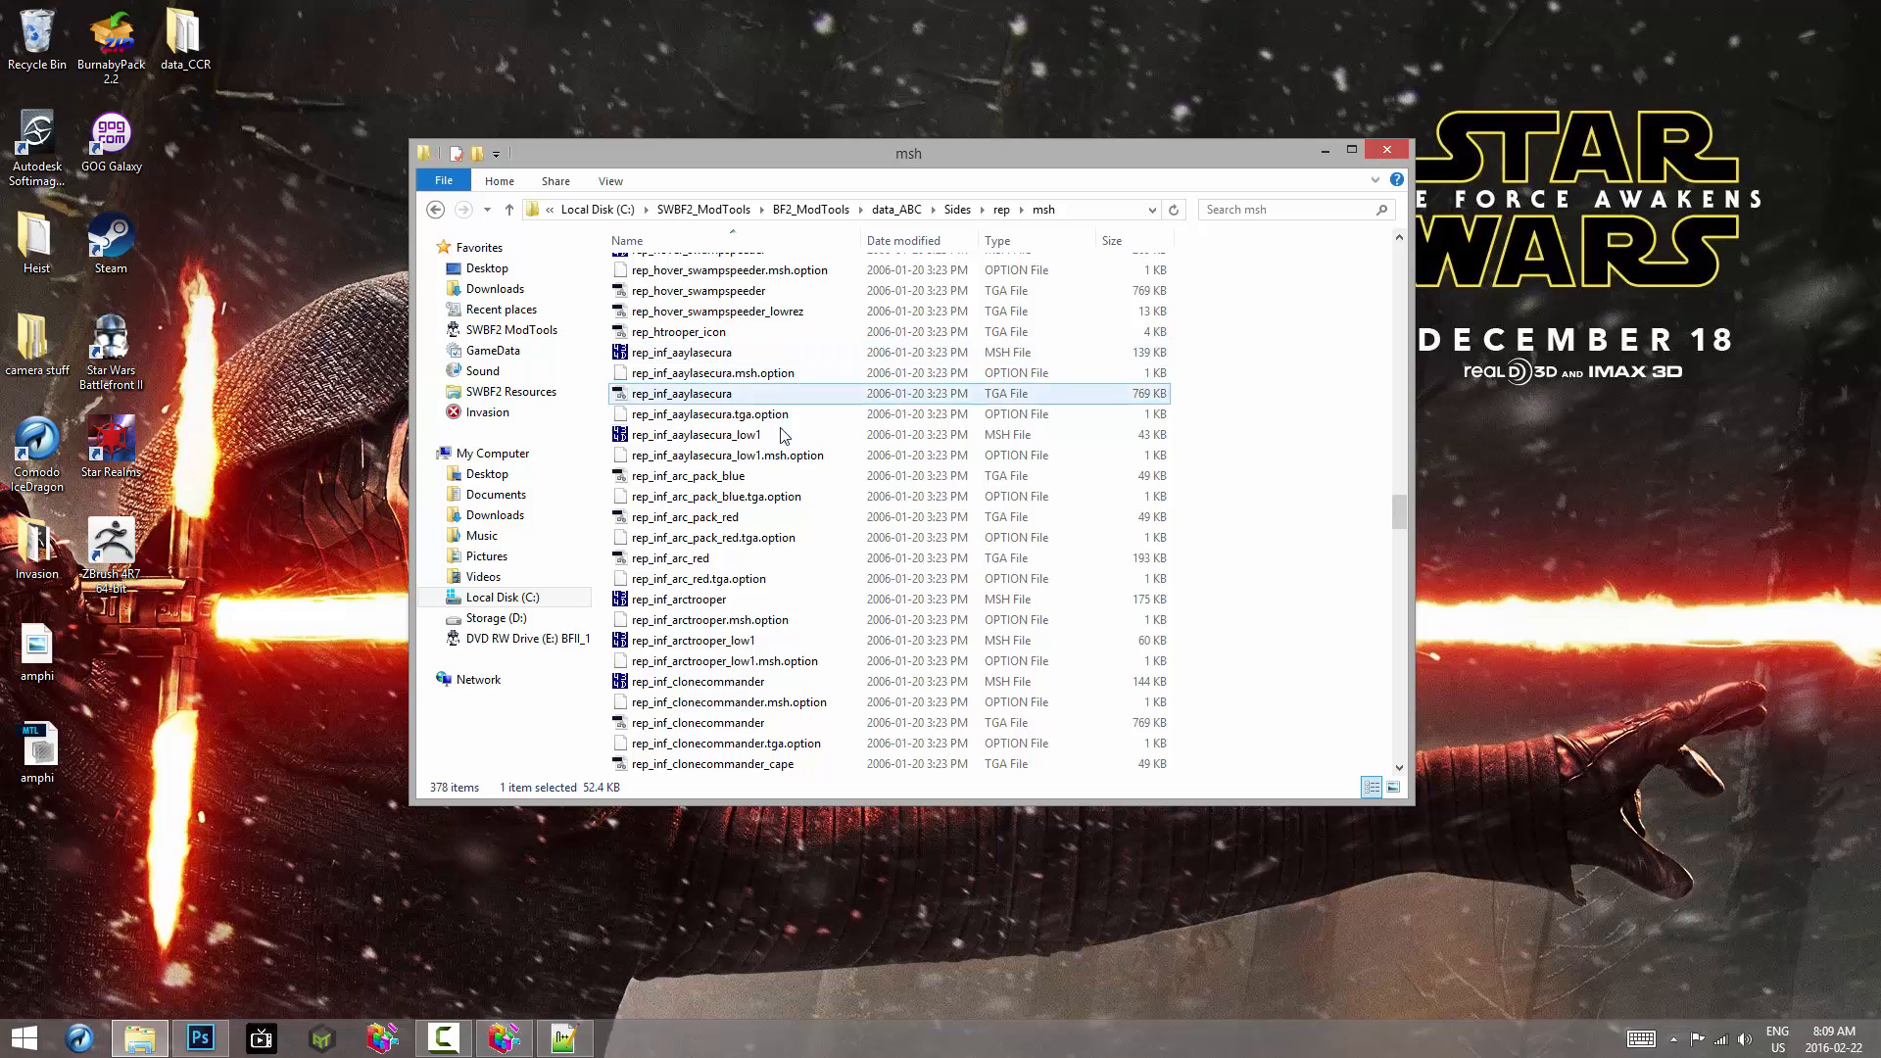
click(728, 602)
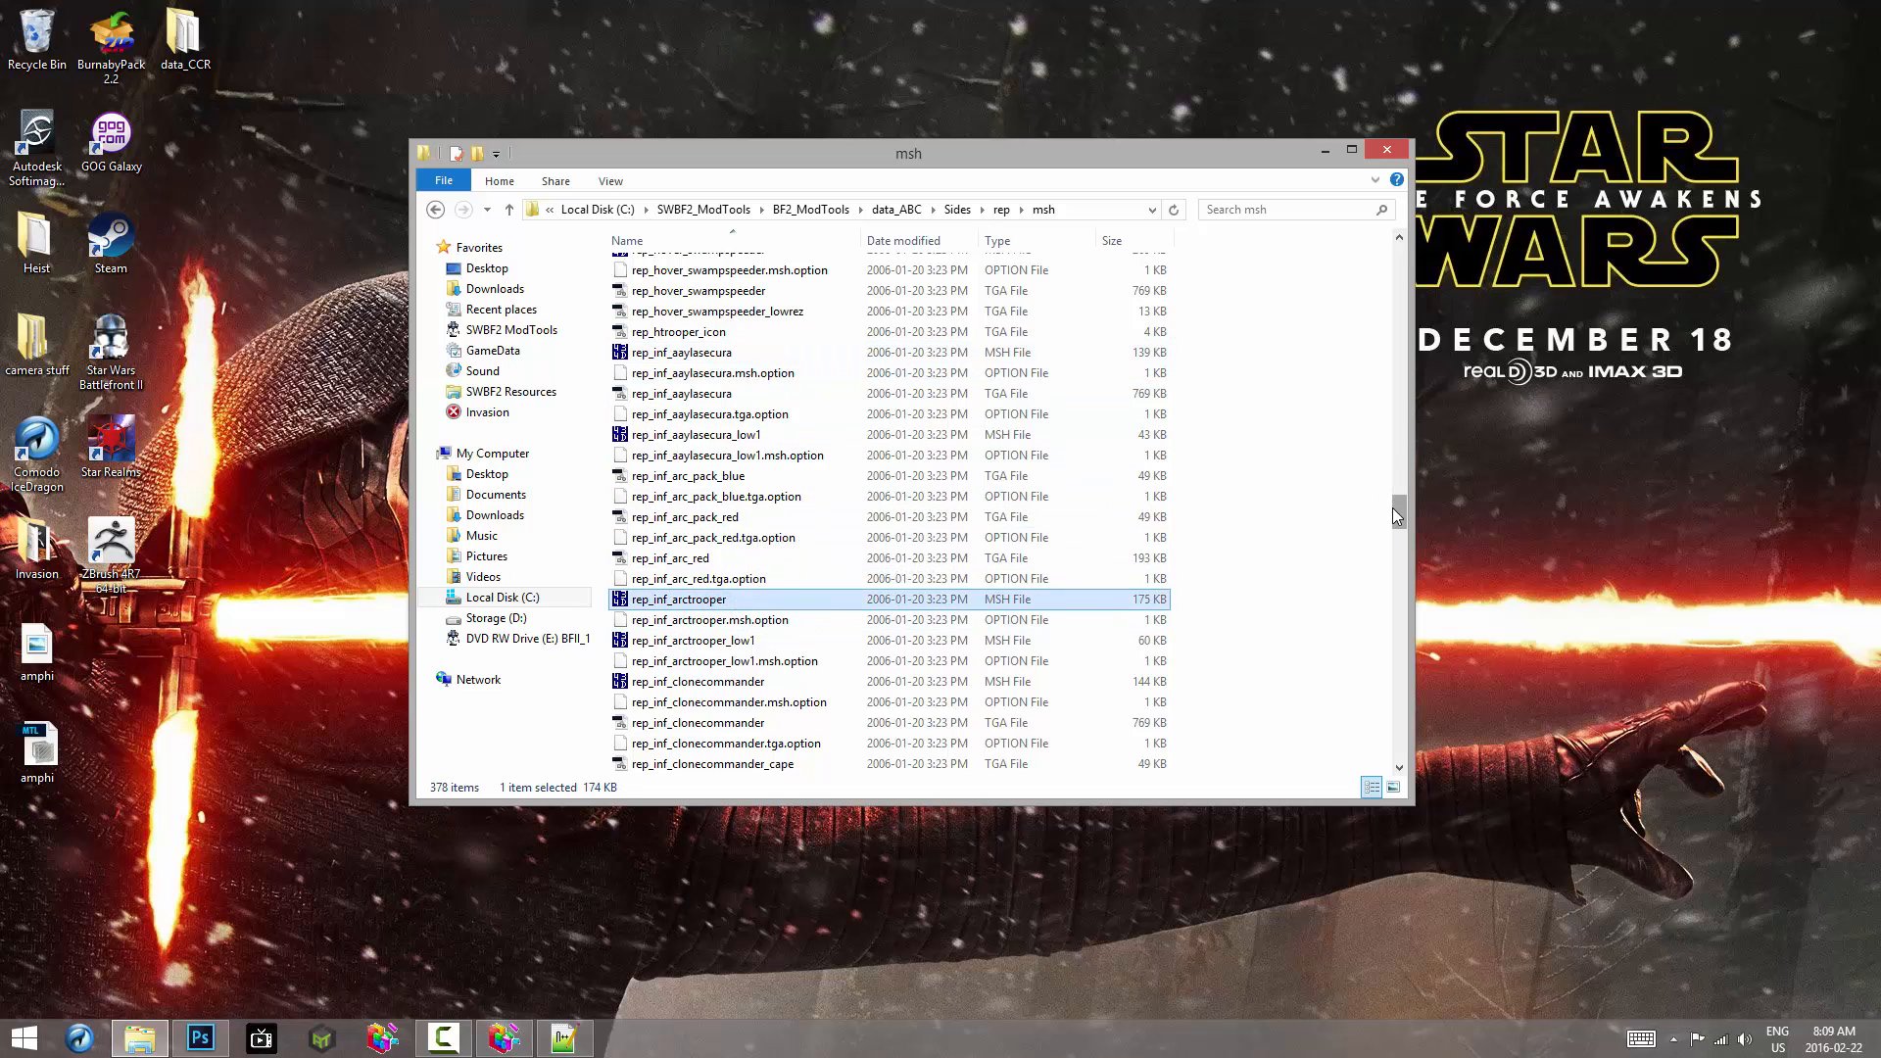
scroll(1397, 517, down, 3)
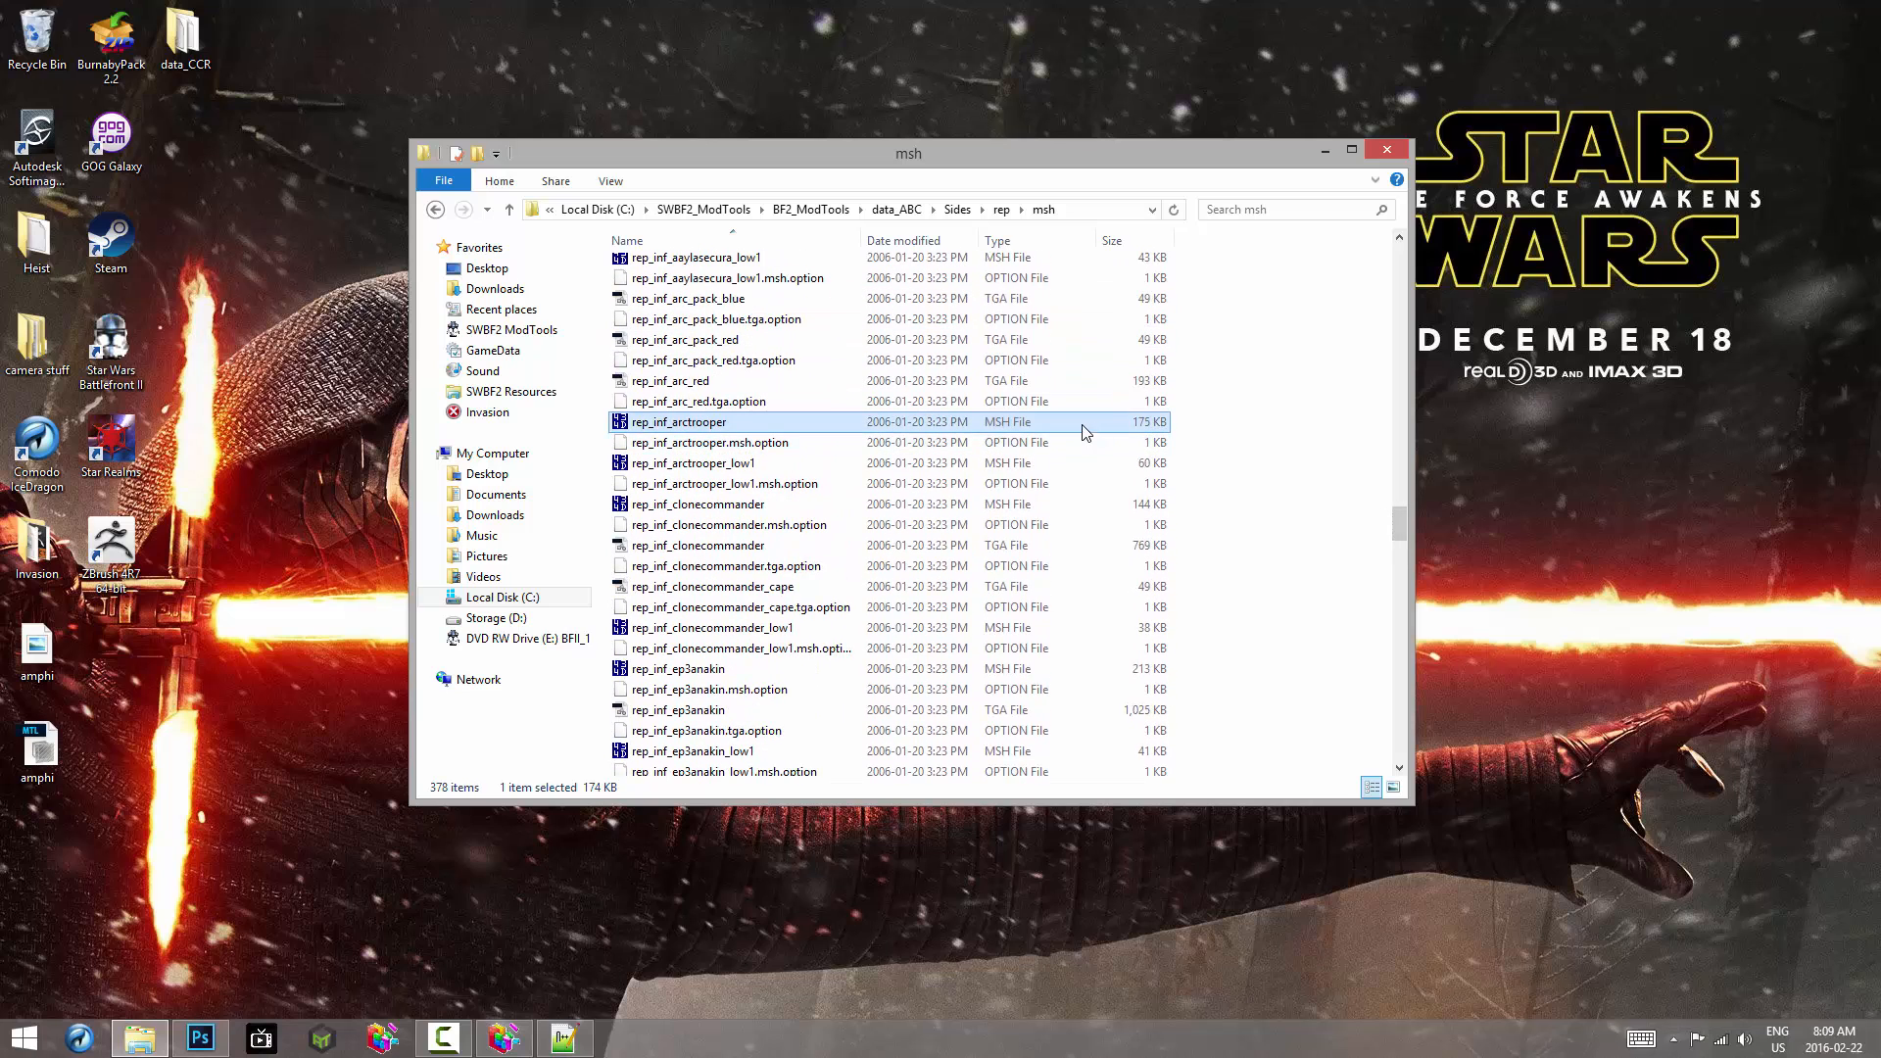
scroll(1381, 532, down, 4)
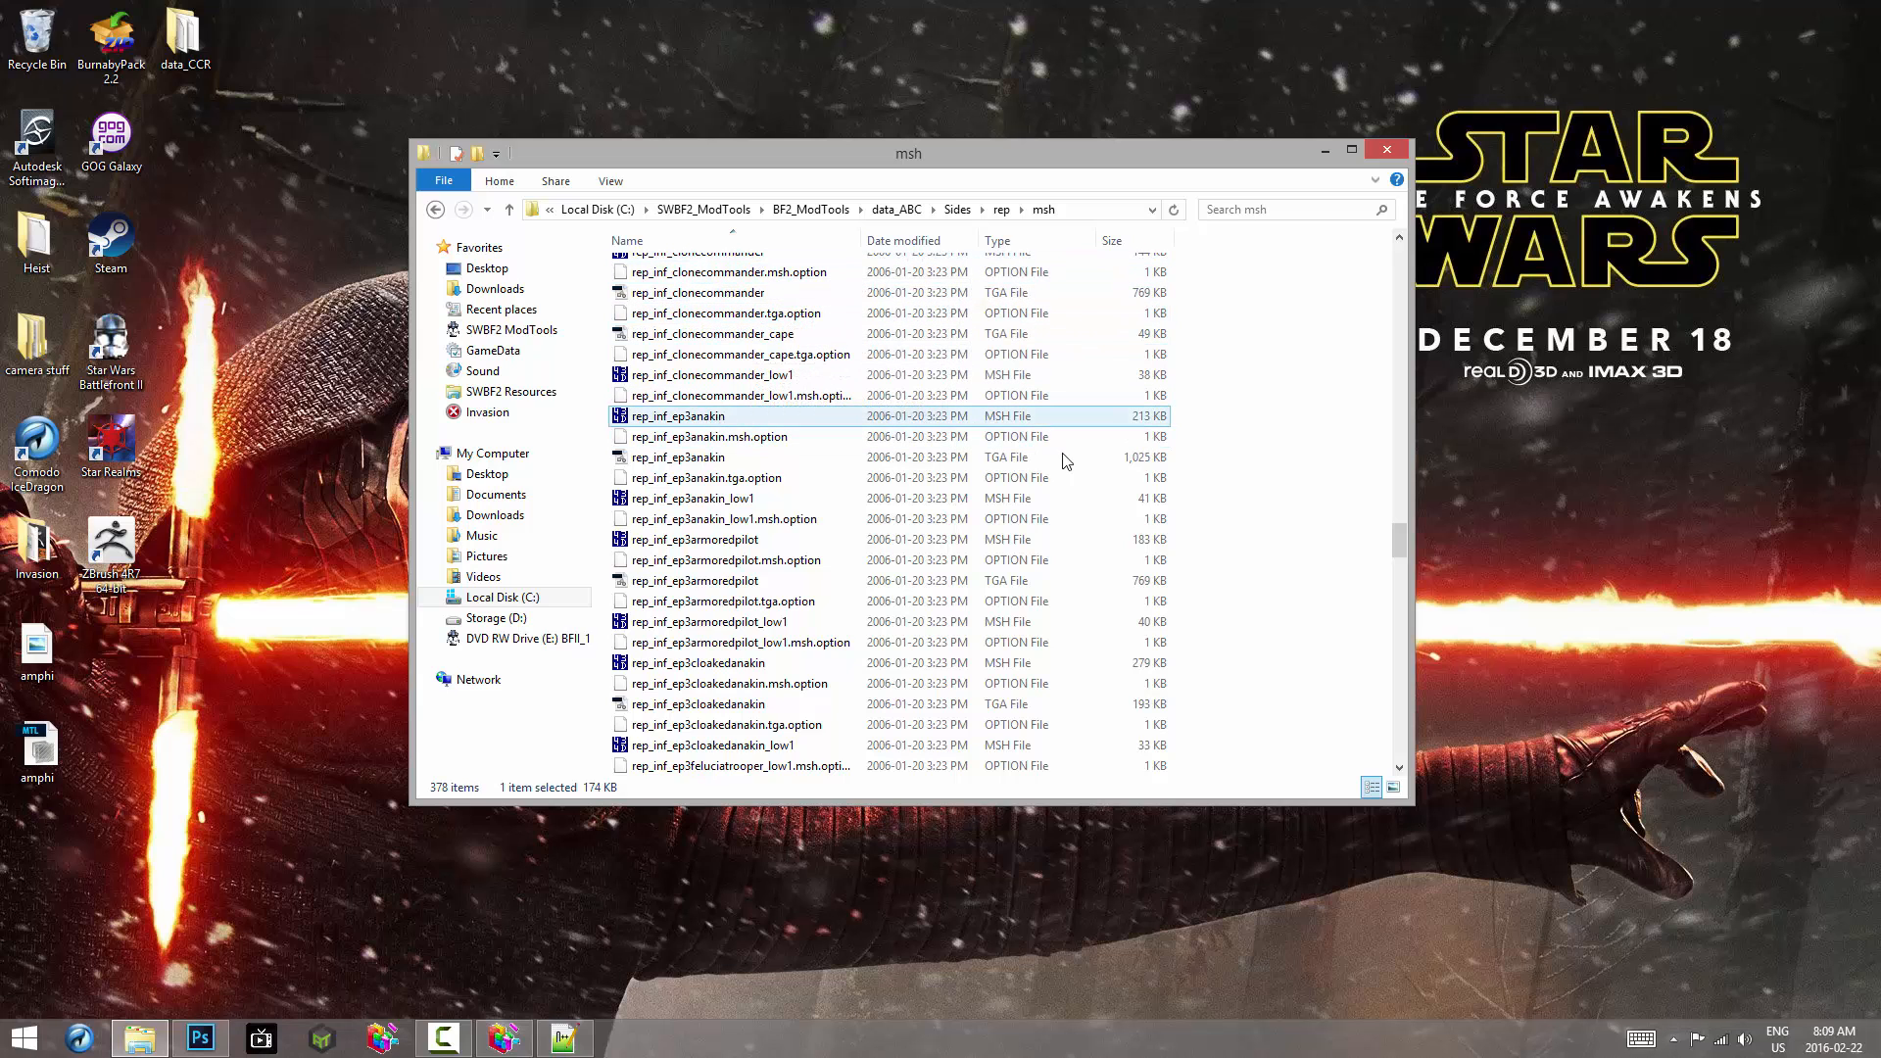
drag(1396, 546, 1389, 692)
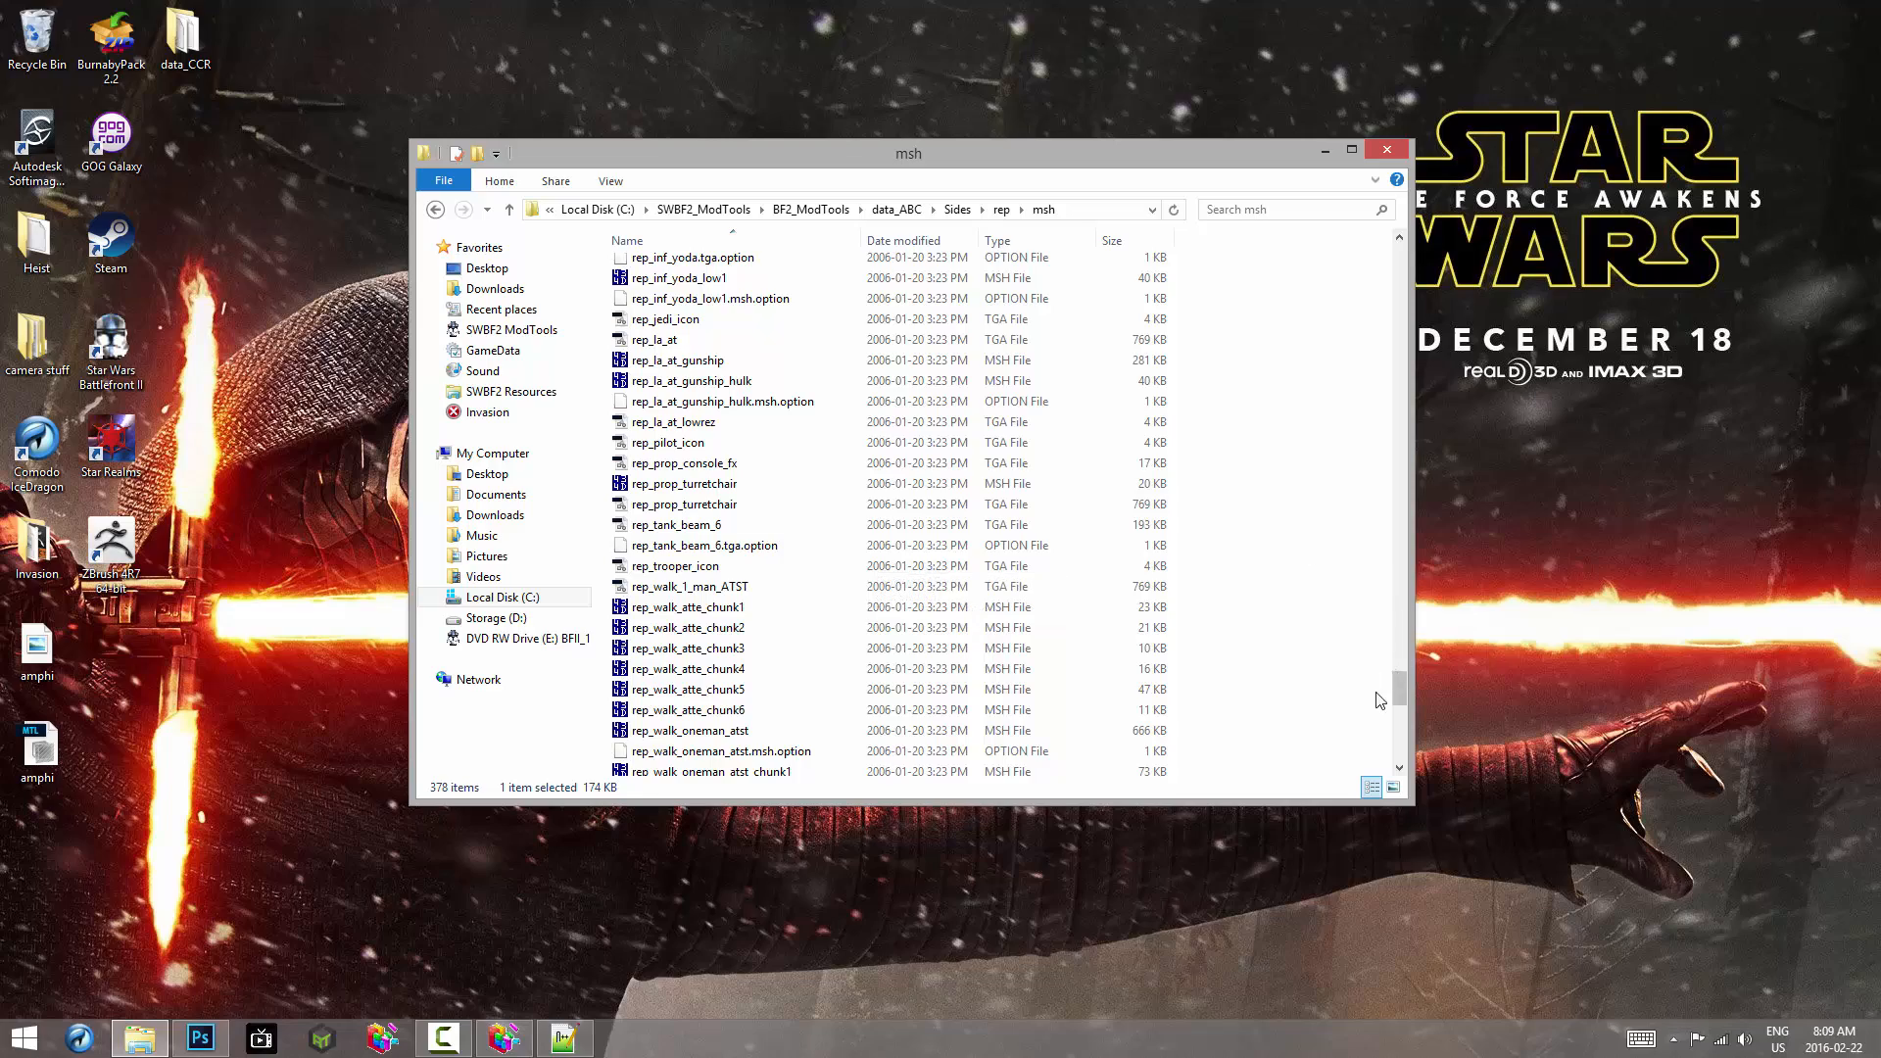
drag(1403, 687, 1399, 253)
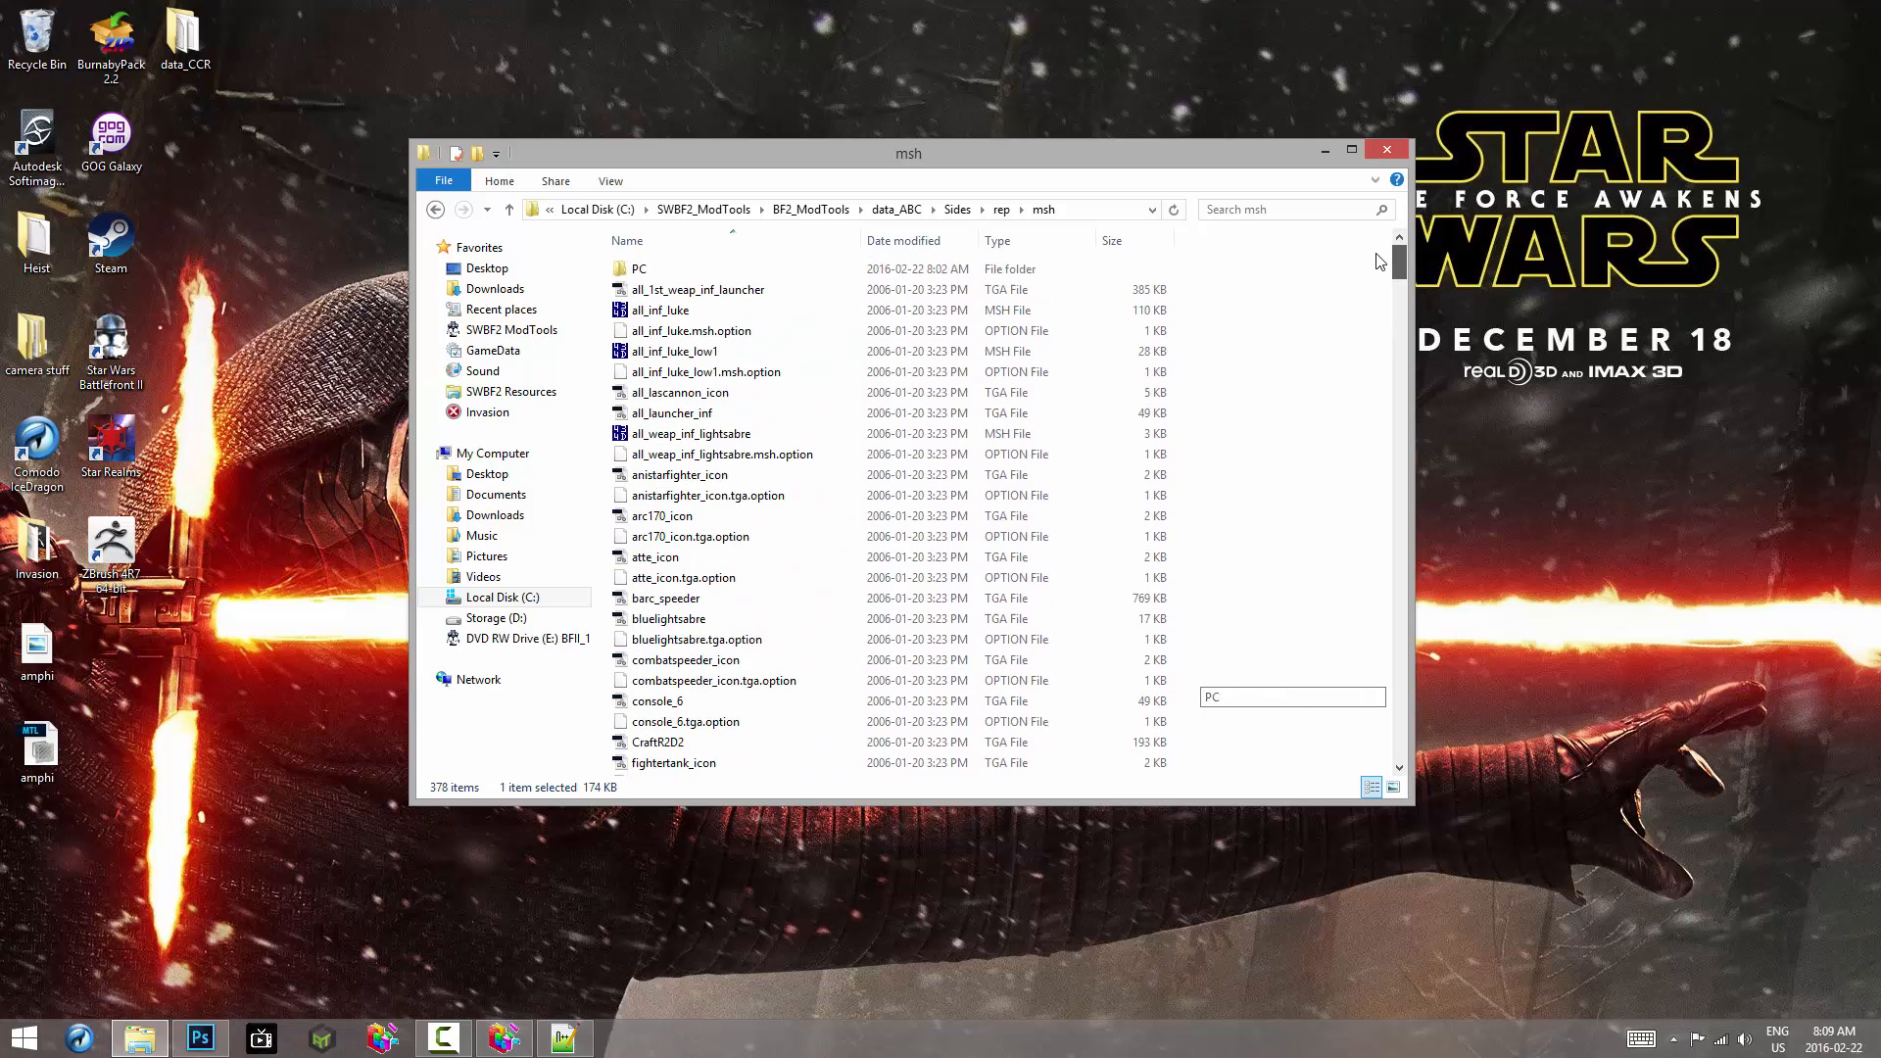
Step: Open the PC subfolder of msh, look through its cockpit, weapon and vehicle files, and return to msh
double_click(643, 276)
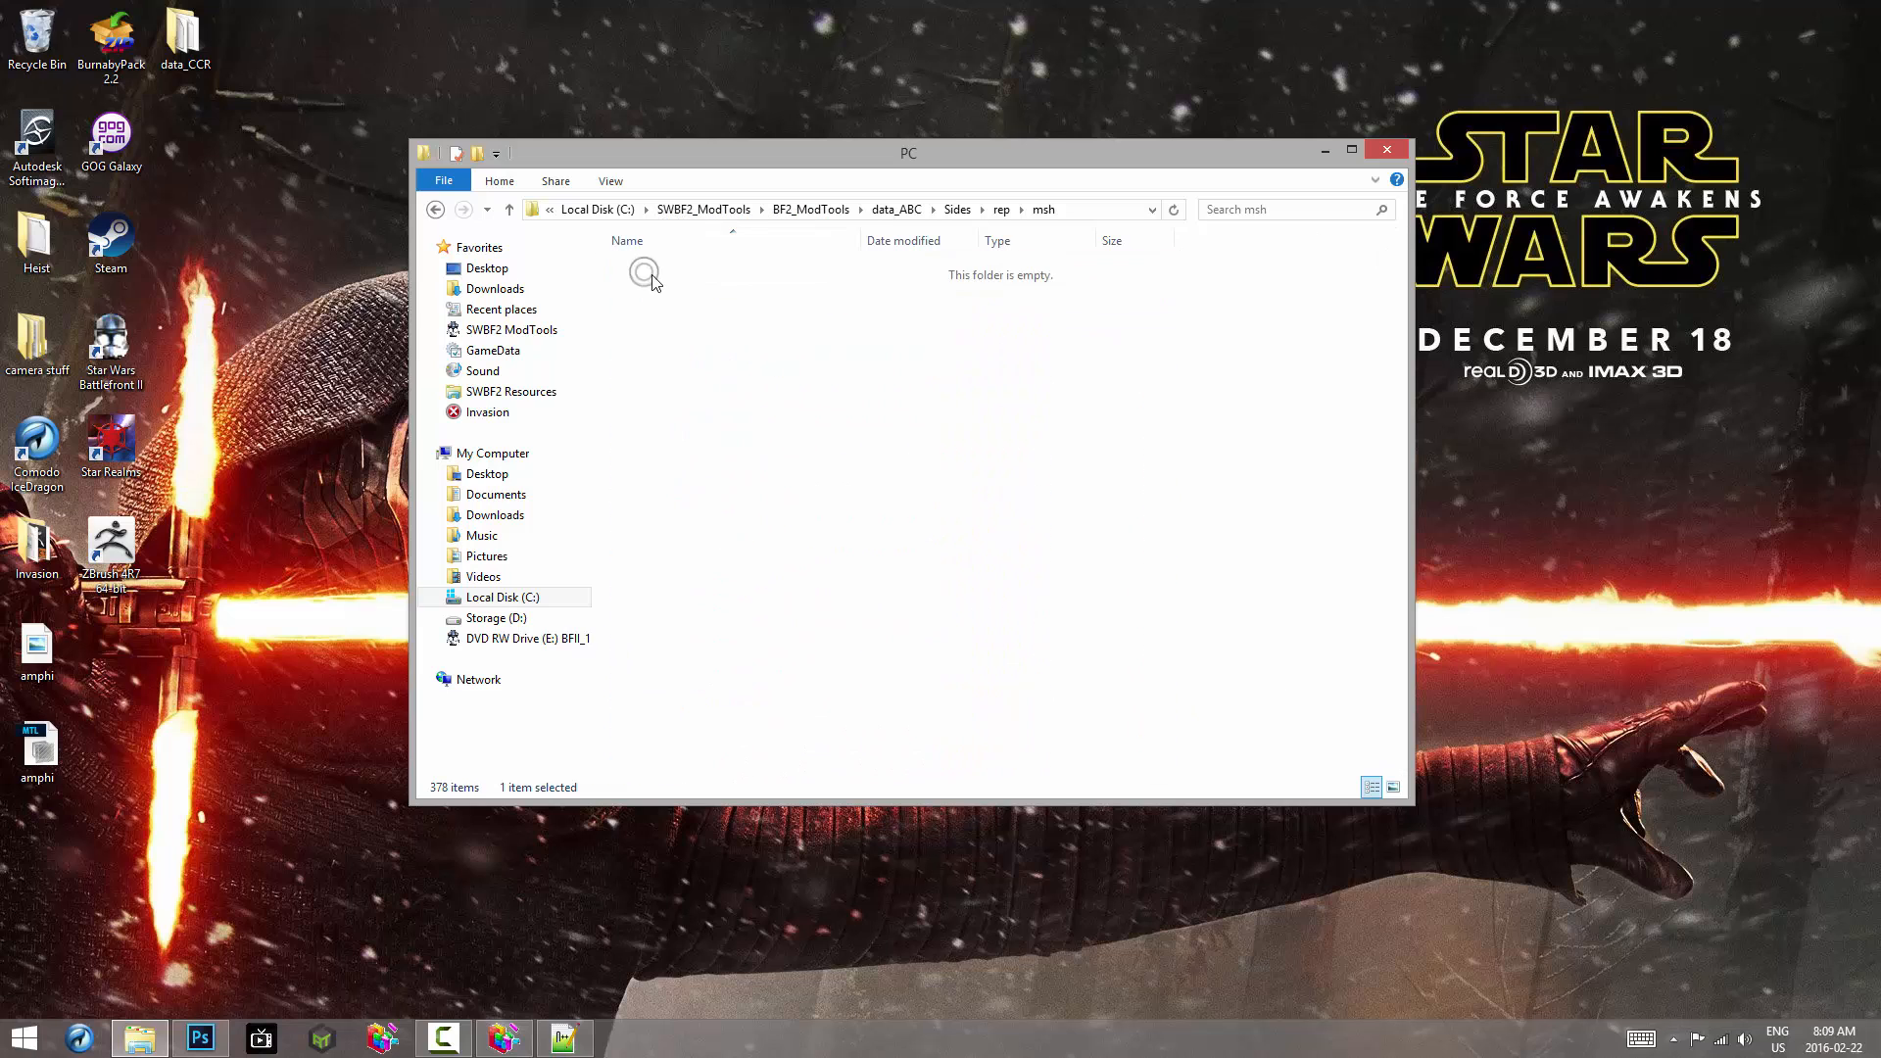
drag(1398, 282, 1389, 414)
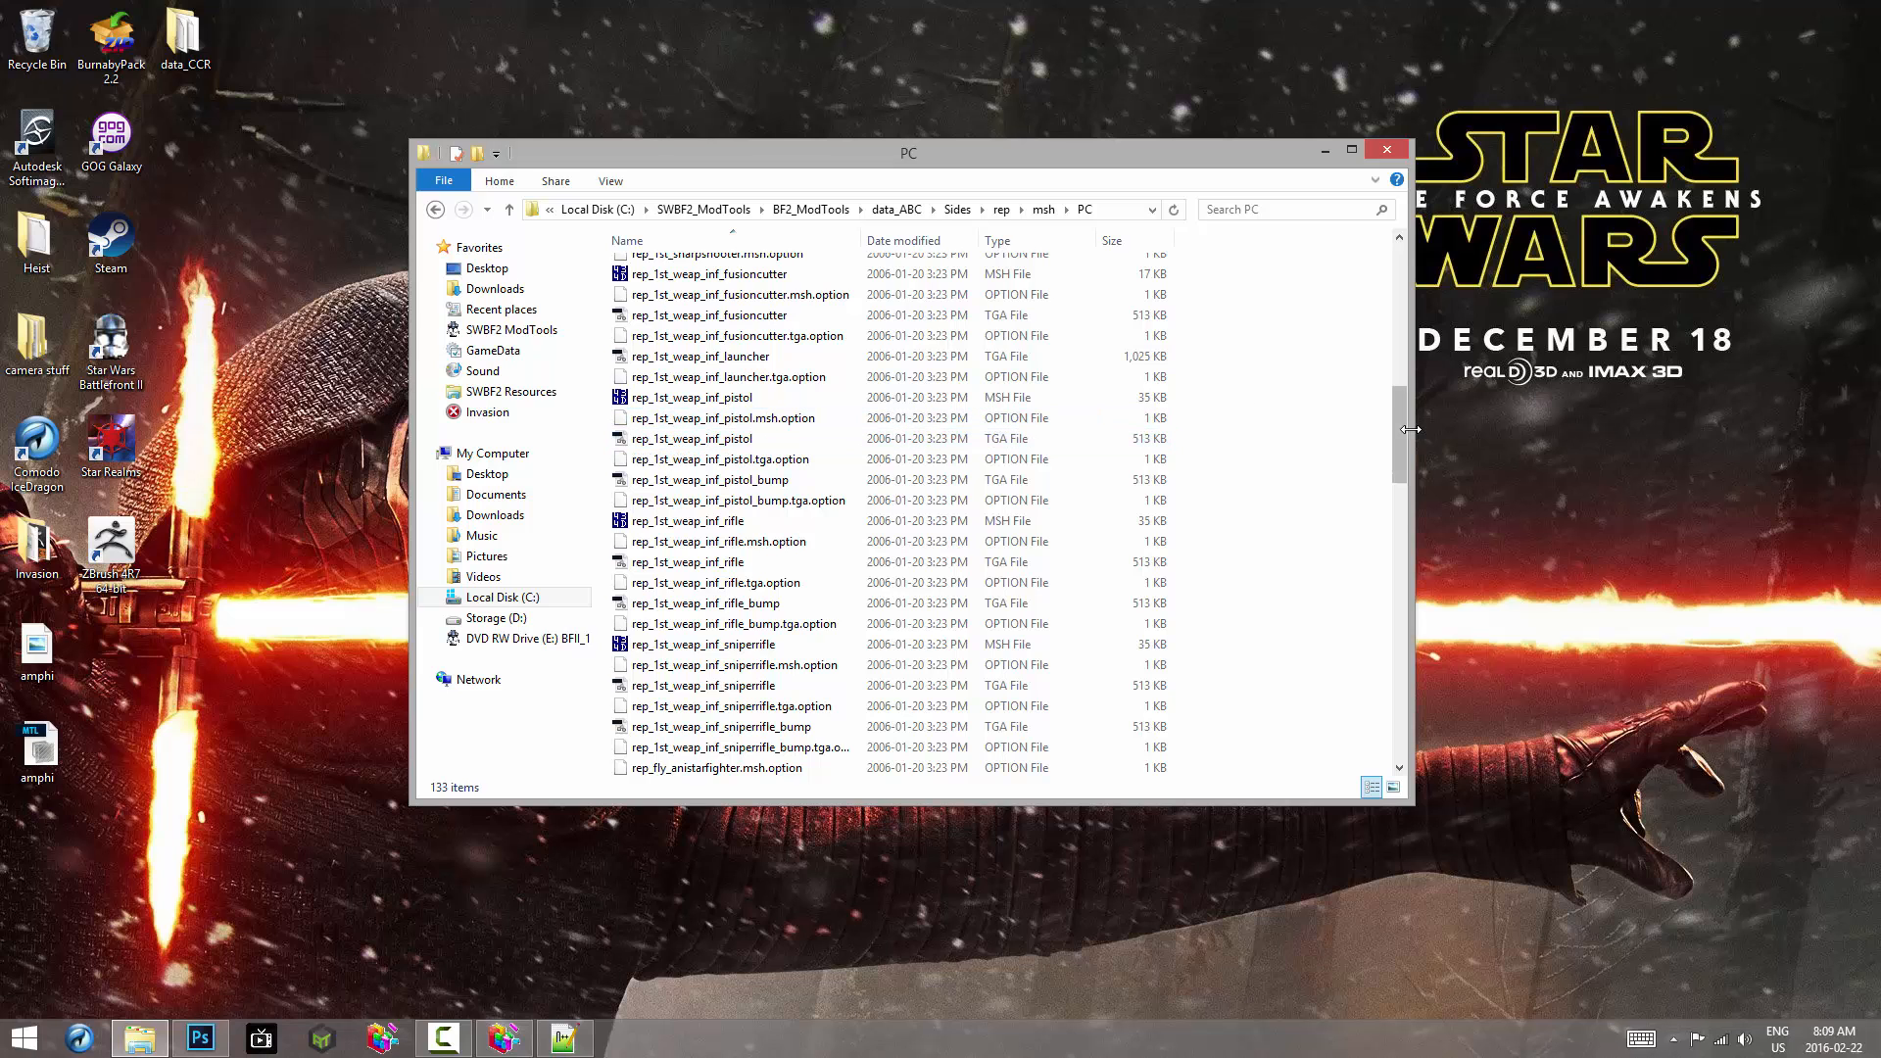
drag(1401, 424, 1401, 526)
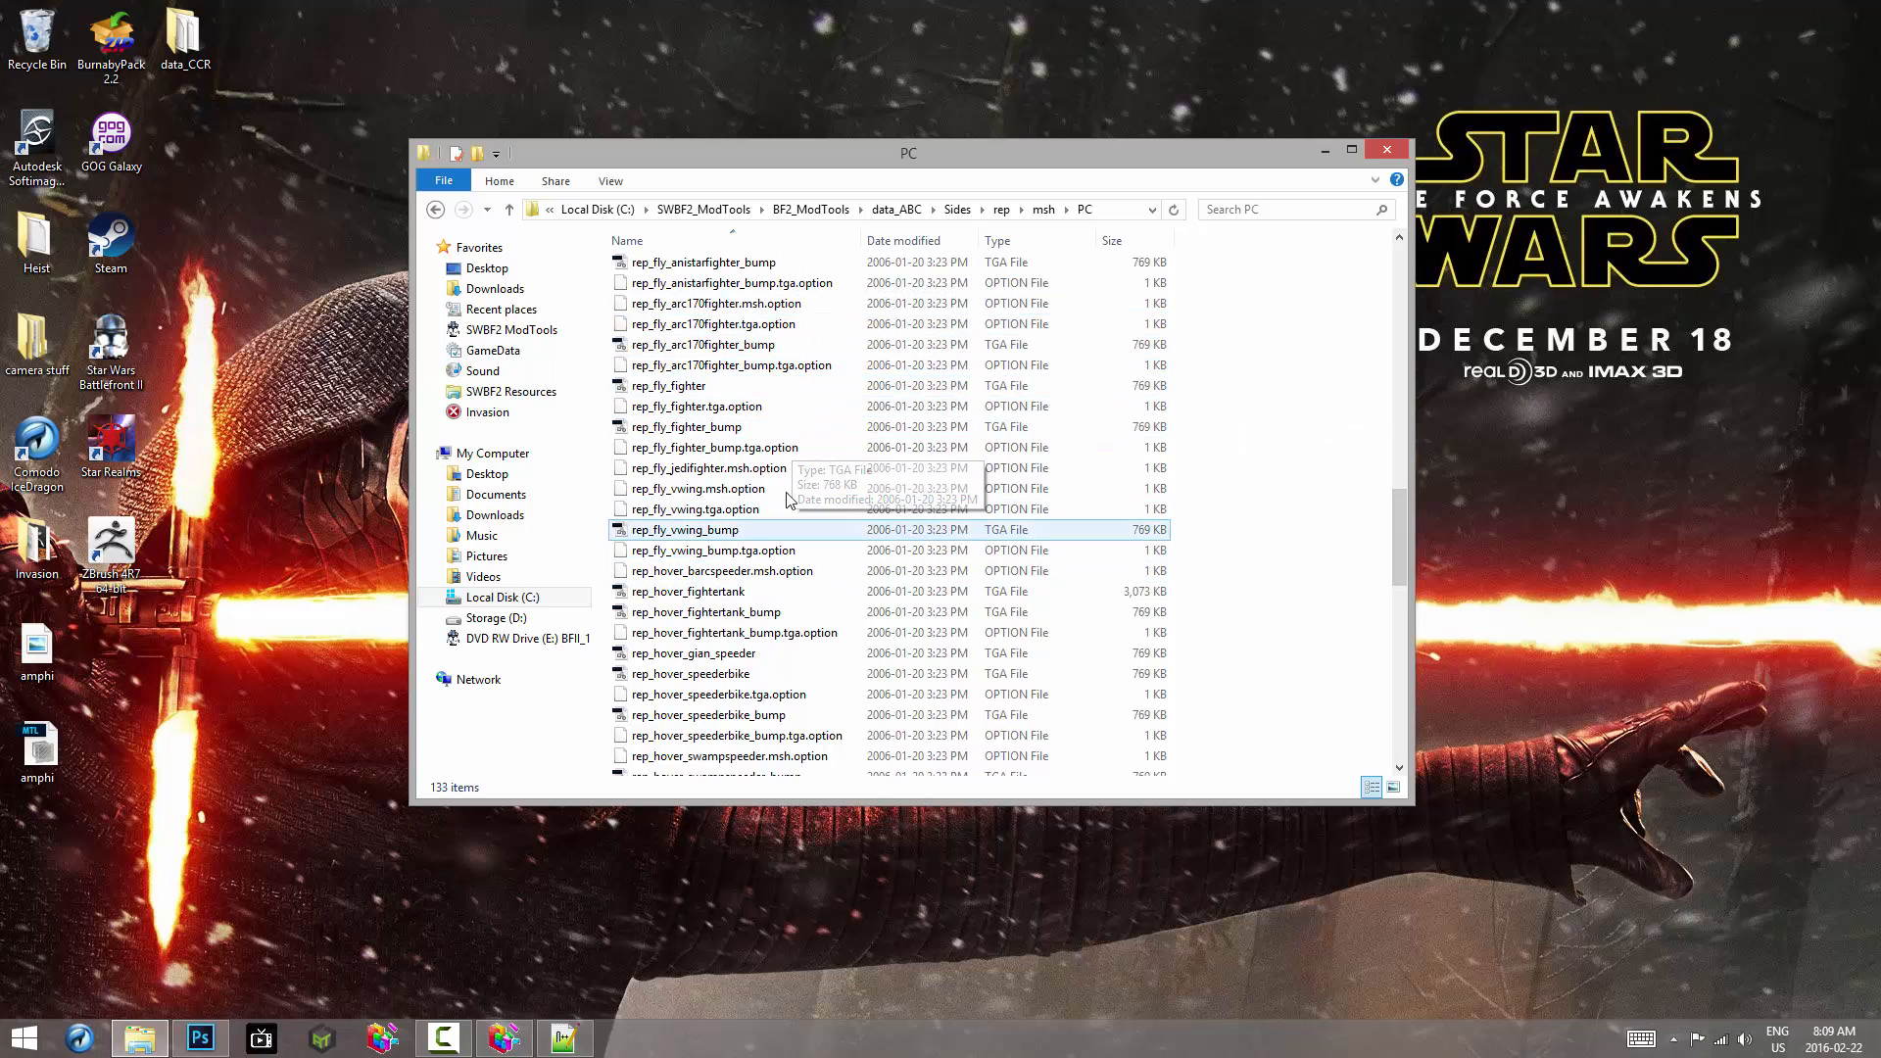
drag(1402, 526, 1399, 250)
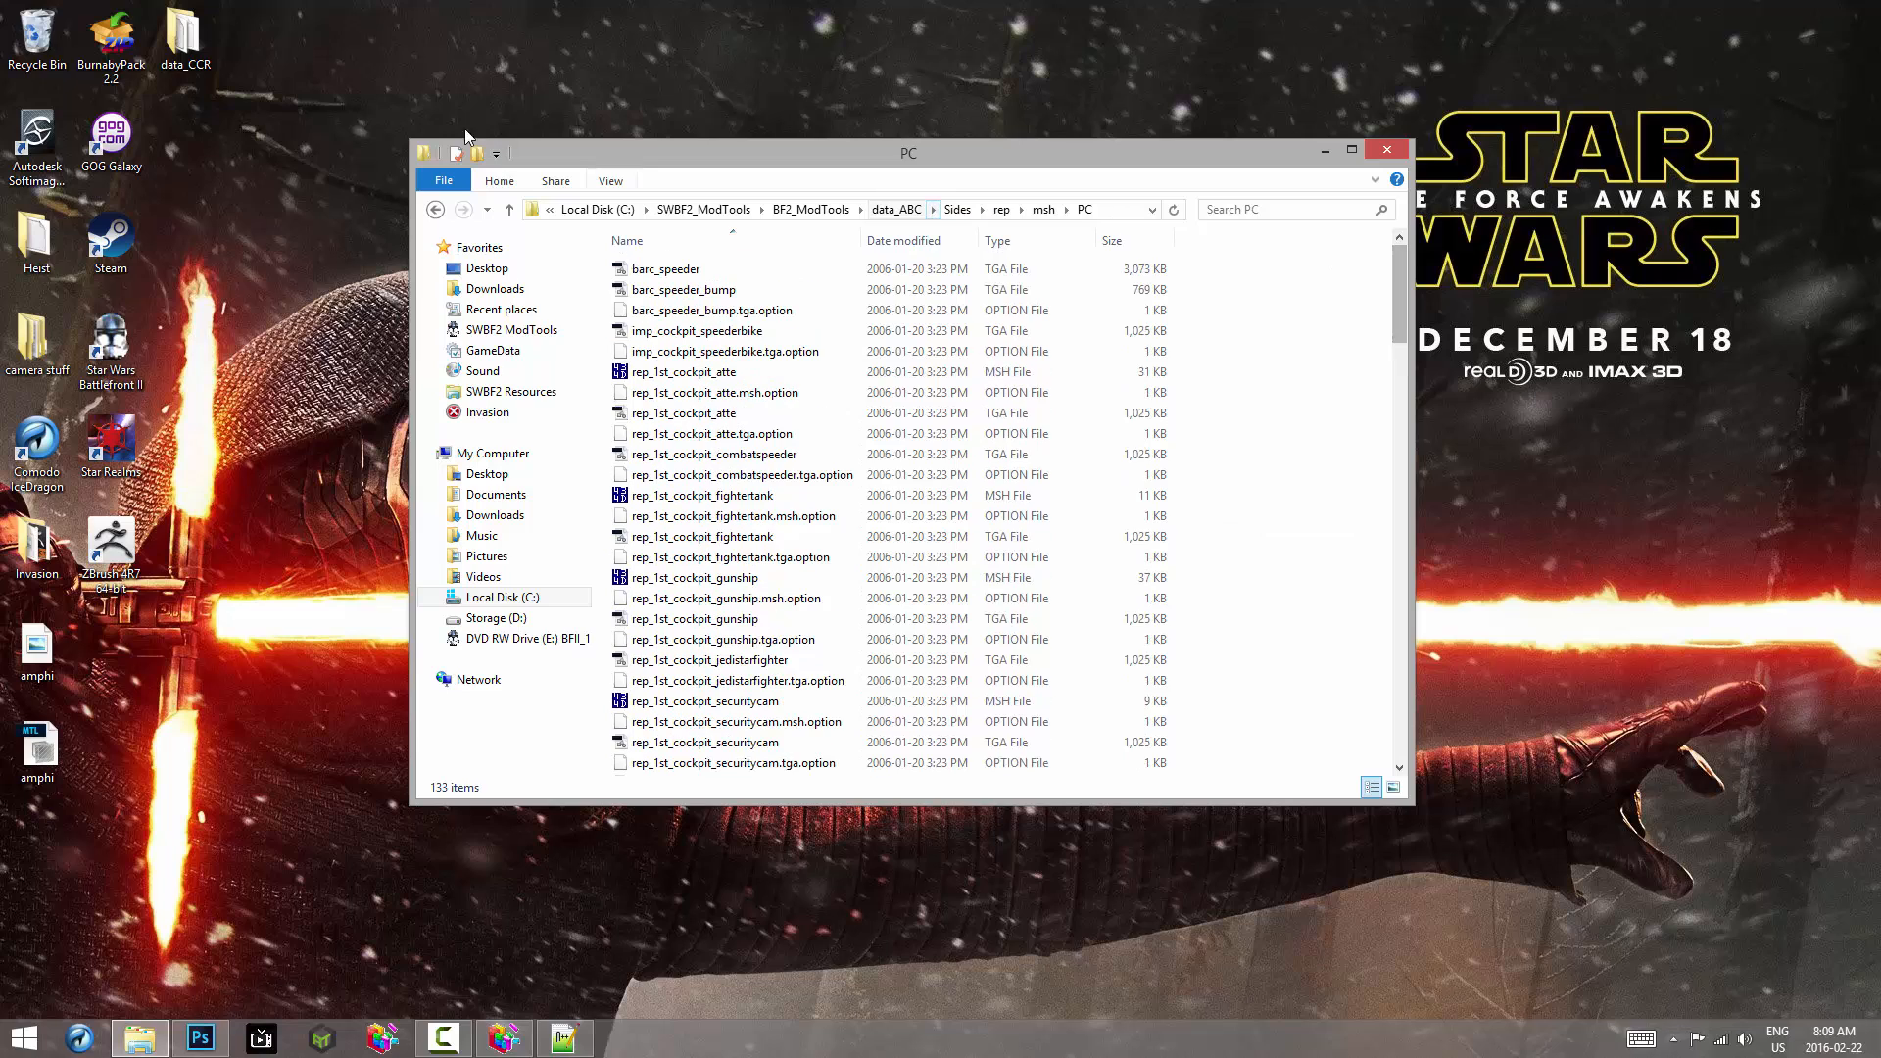
click(436, 211)
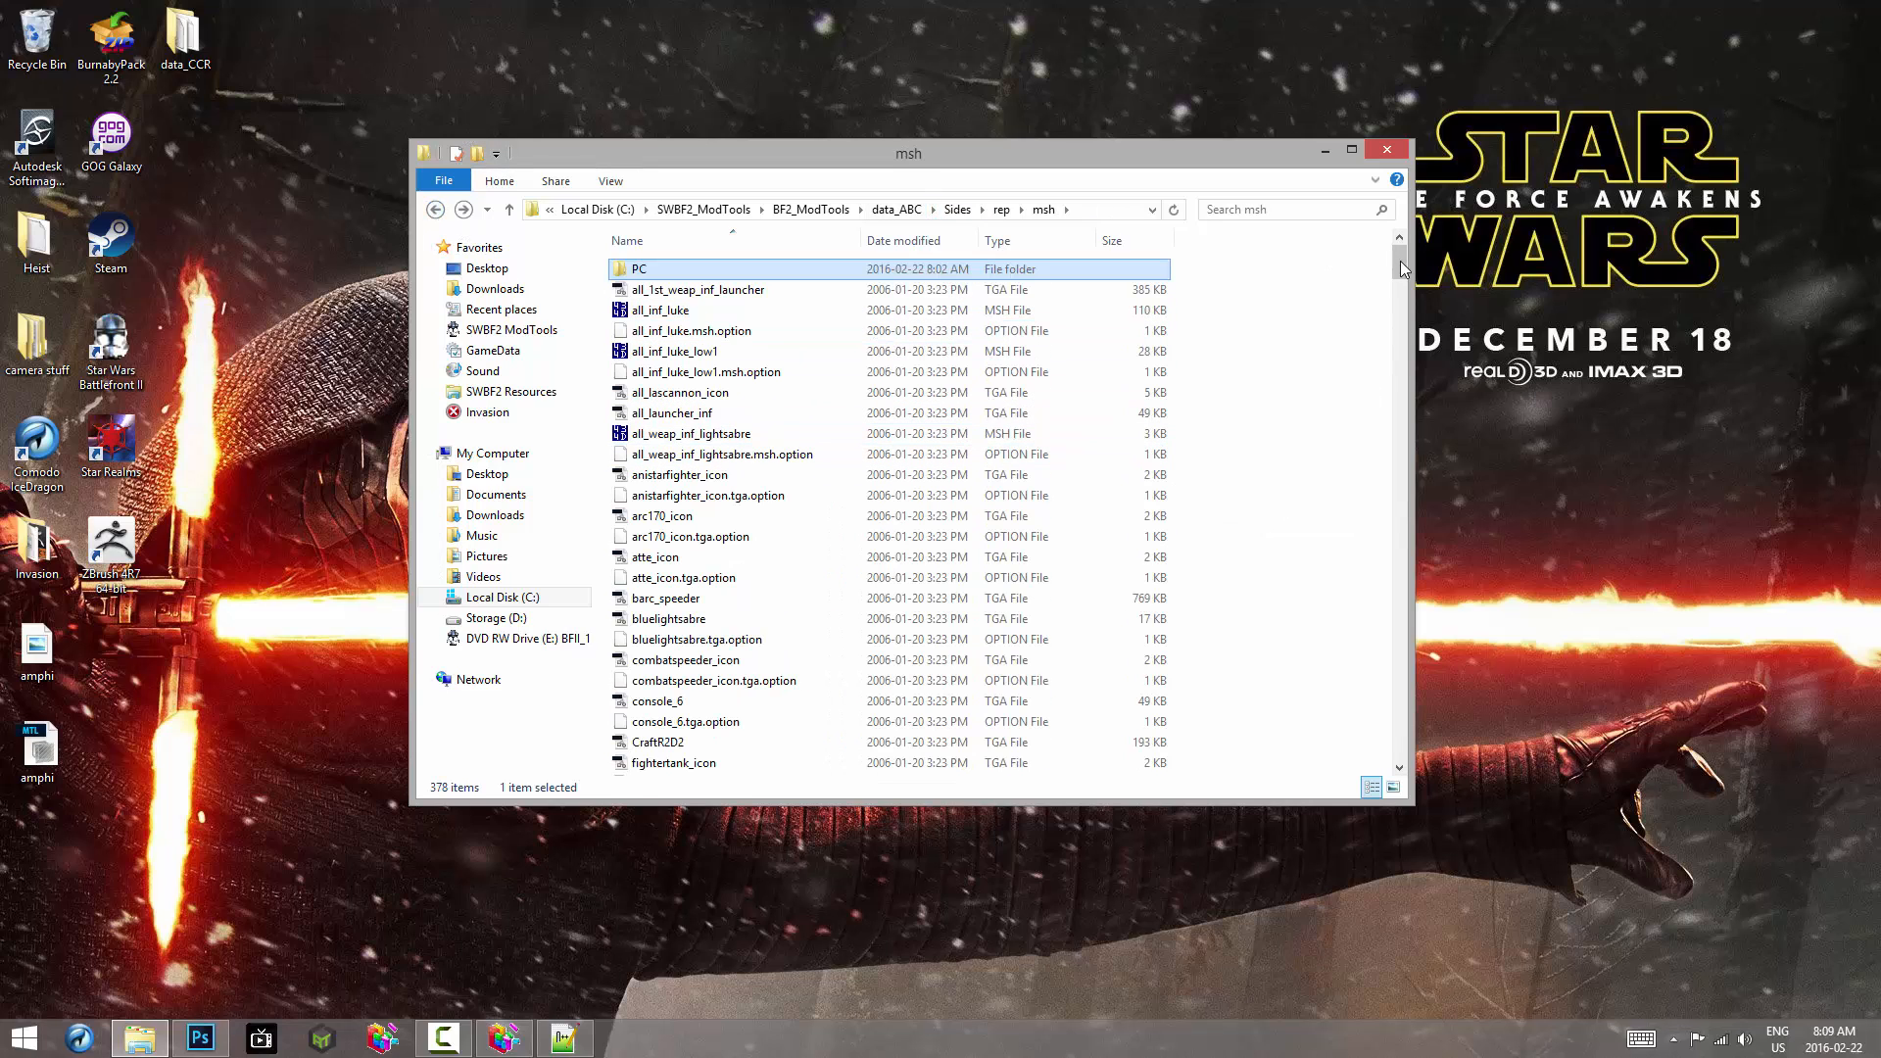
Step: Locate the rep_inf_ep3trooper files in the msh folder and open rep_inf_ep3trooper.tga in Photoshop
drag(1401, 267, 1401, 615)
click(1356, 375)
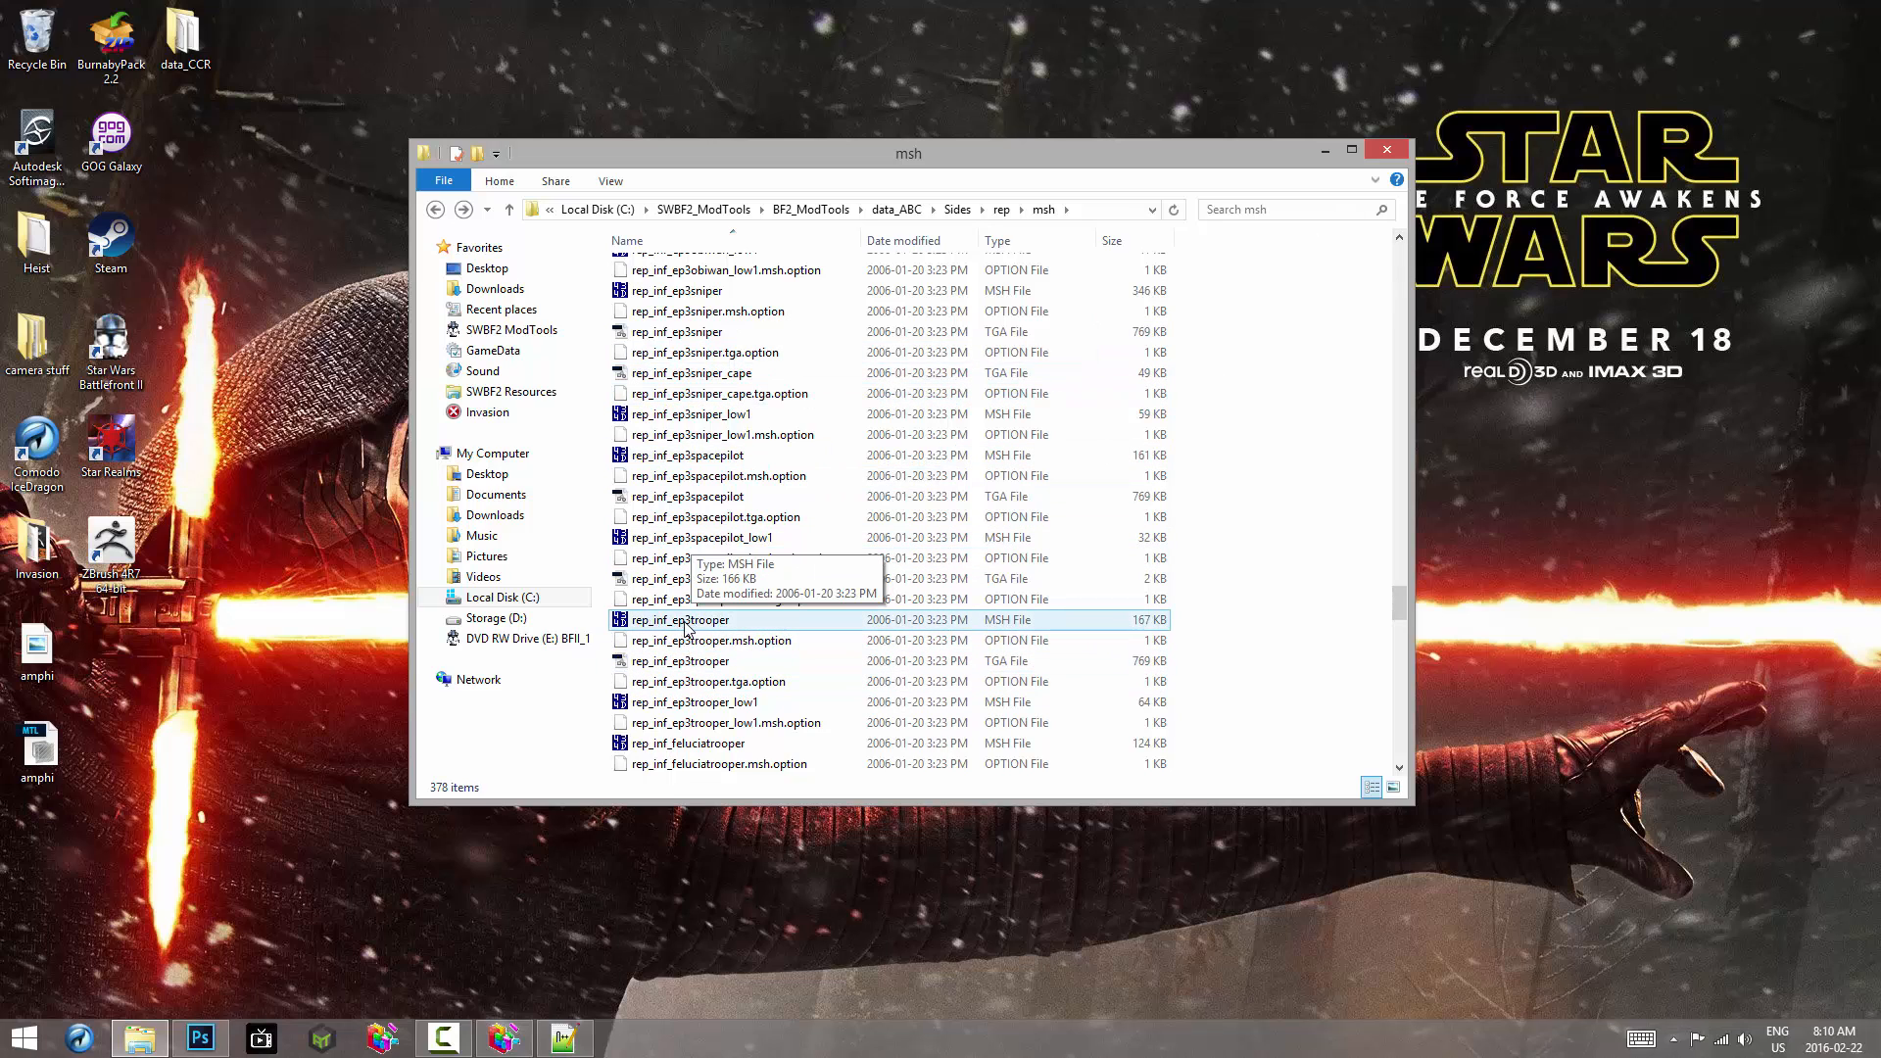
click(737, 623)
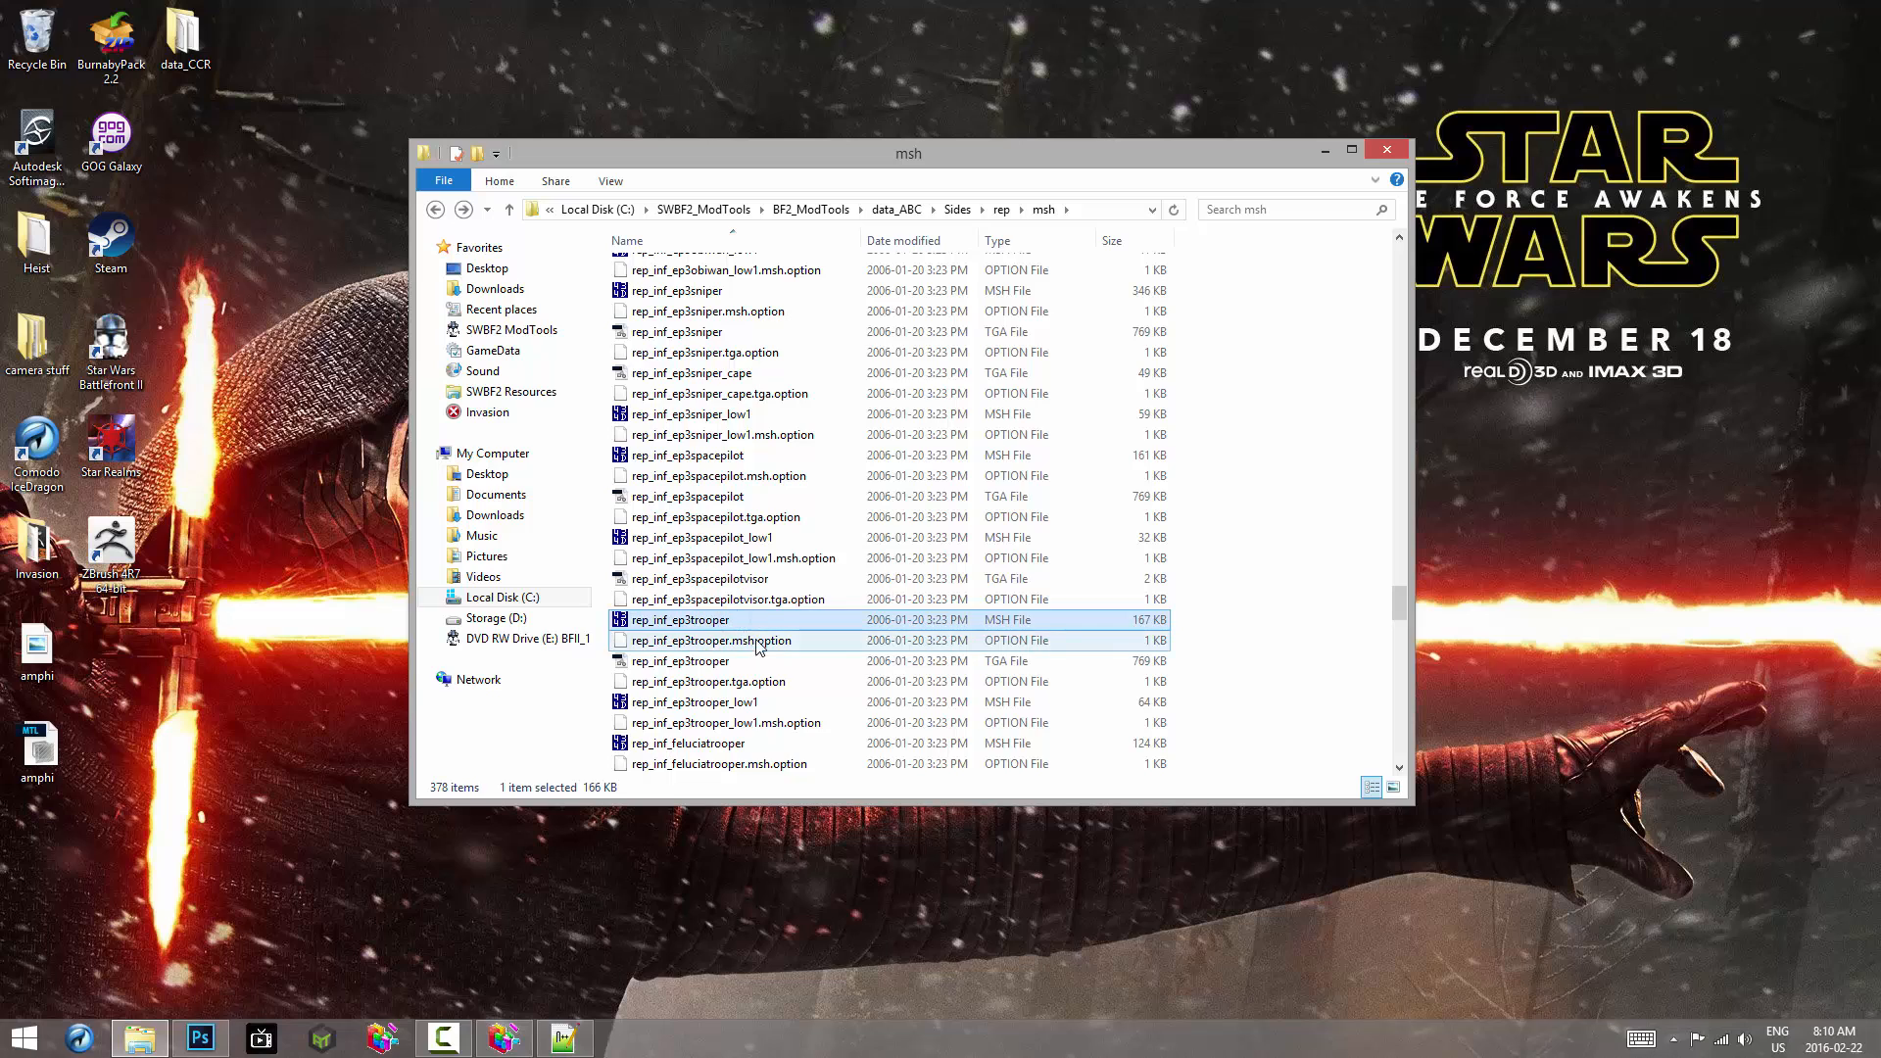
click(705, 661)
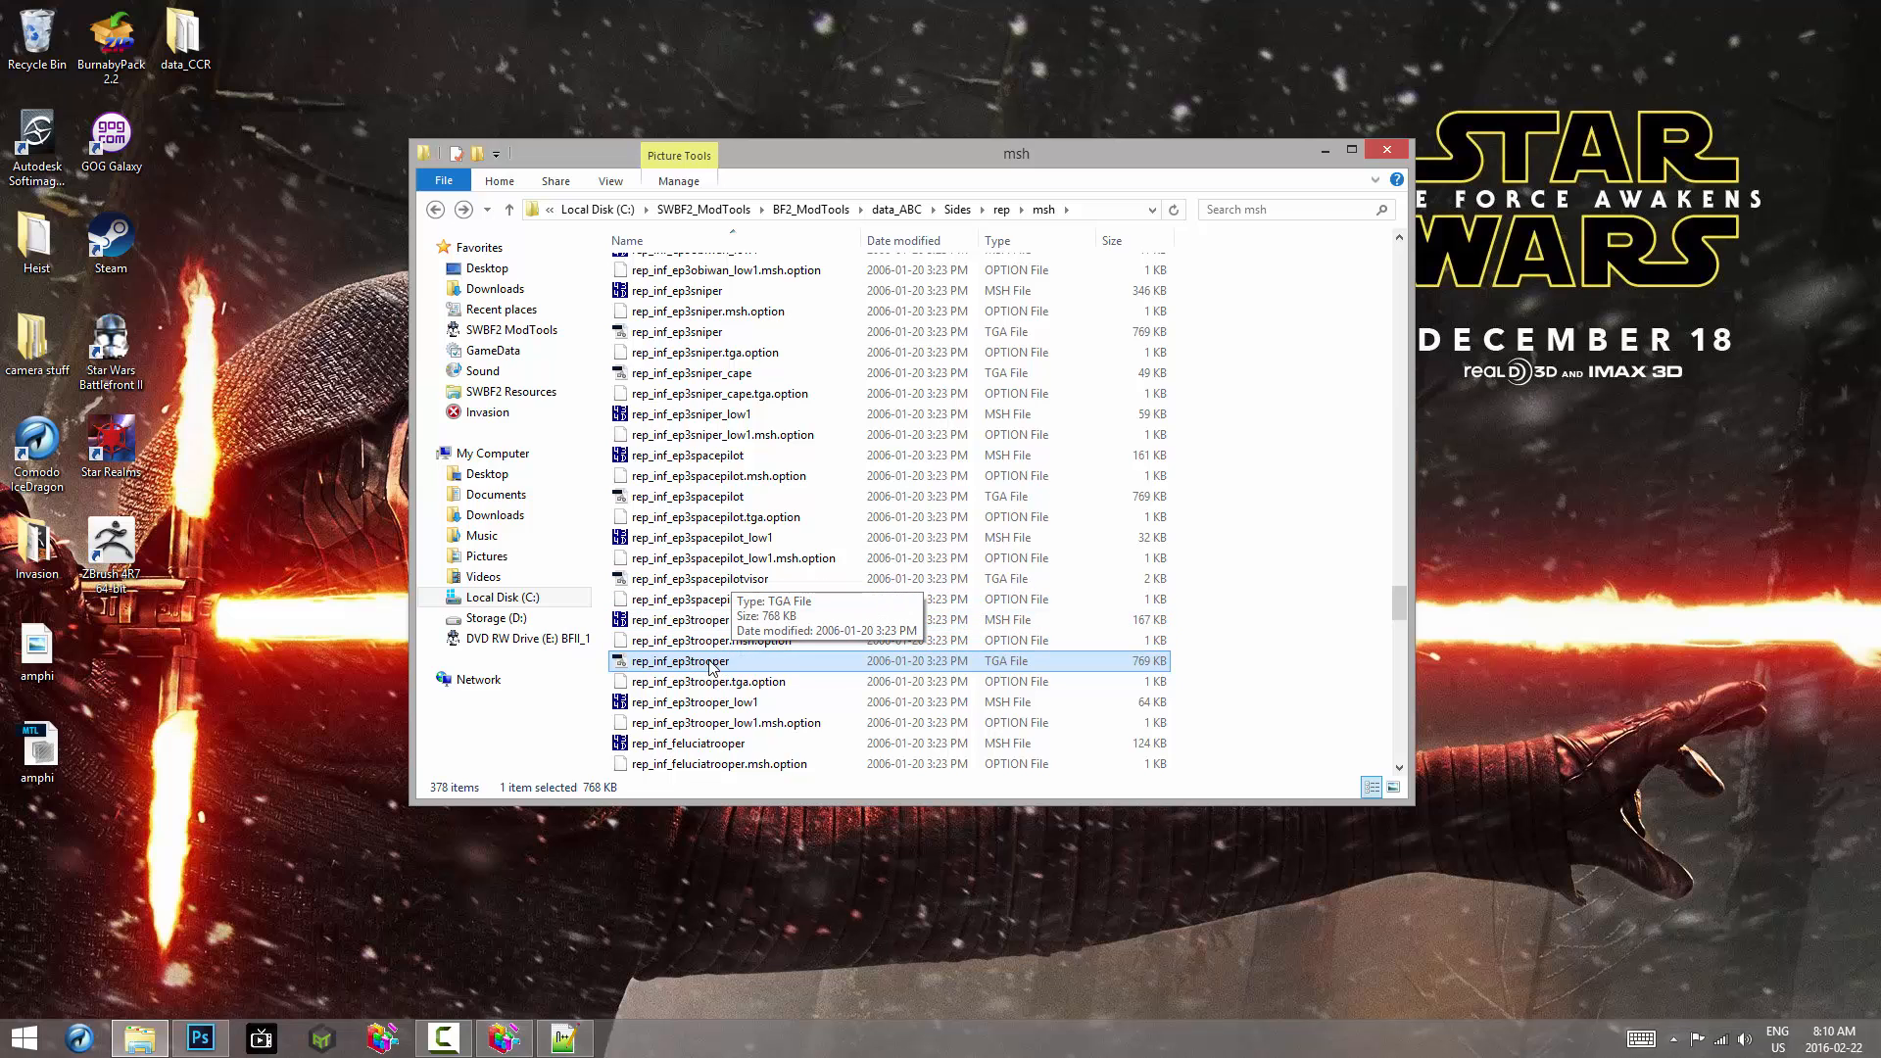
double_click(688, 663)
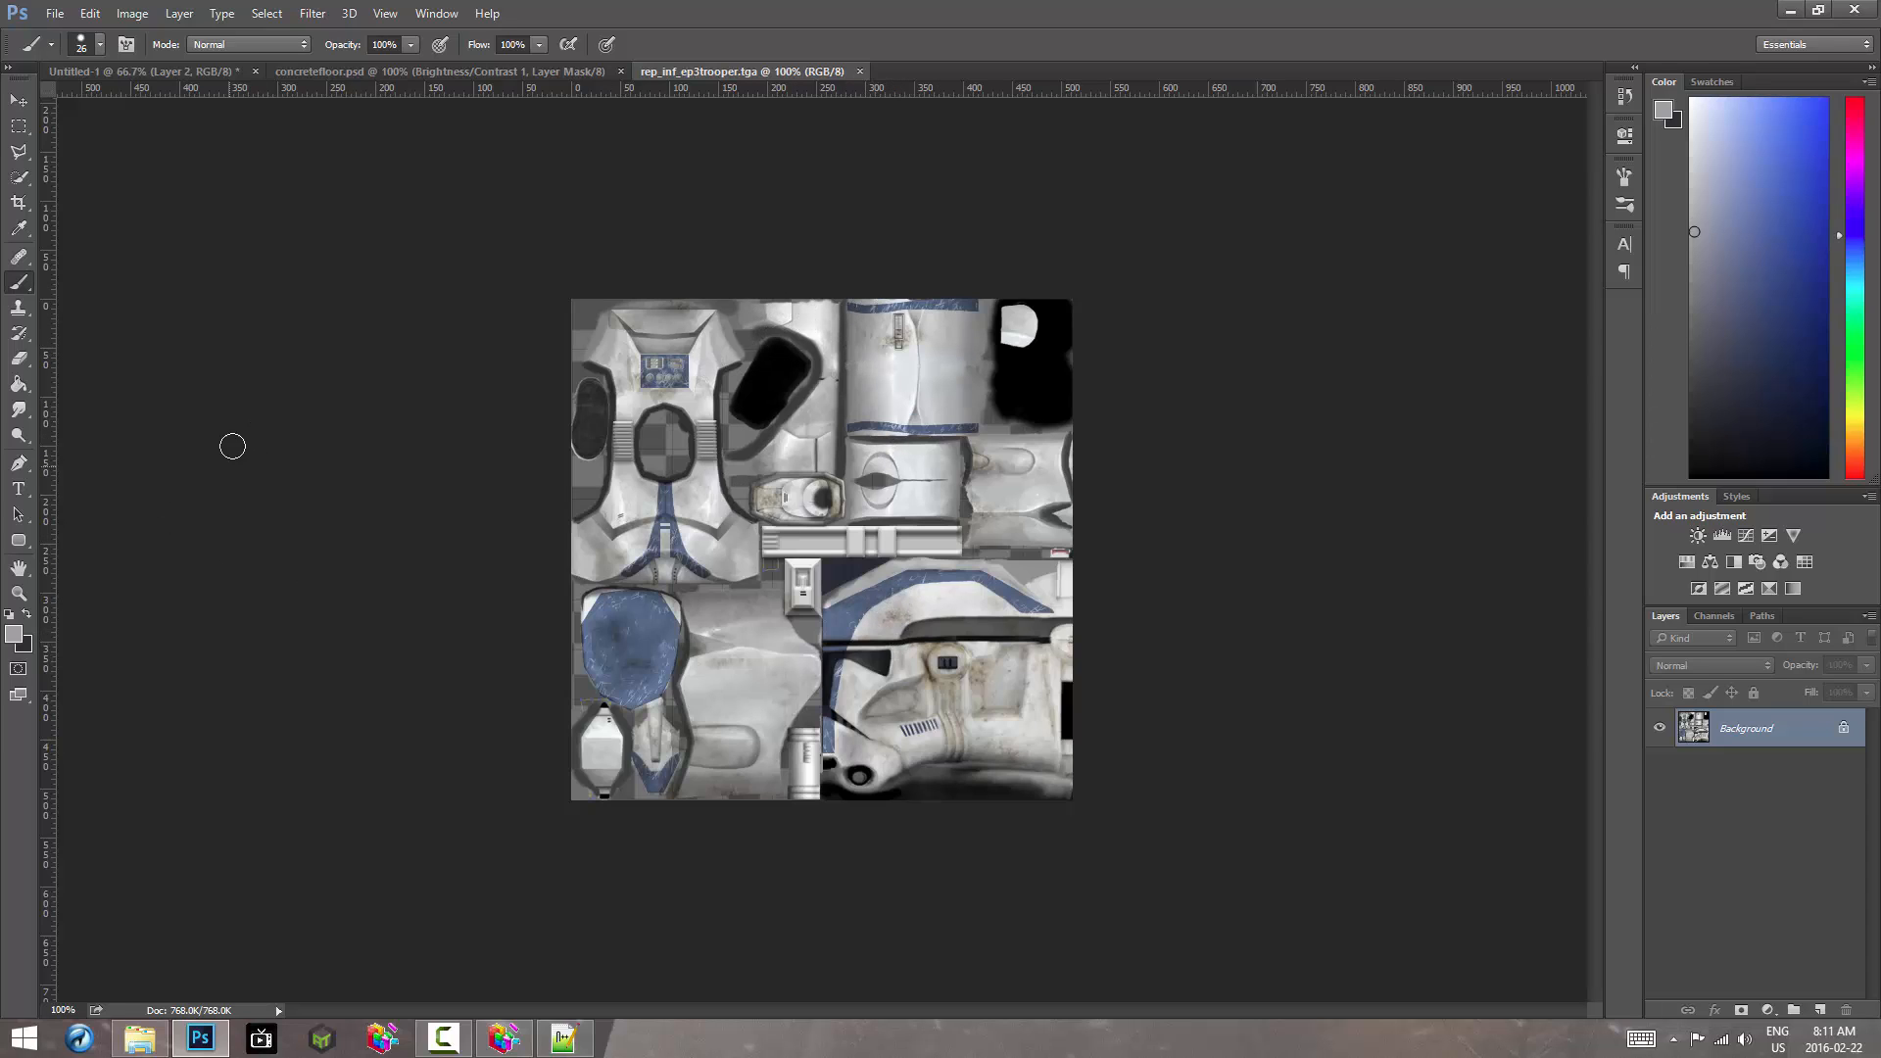
Step: Set the foreground colour to a bright red
click(12, 635)
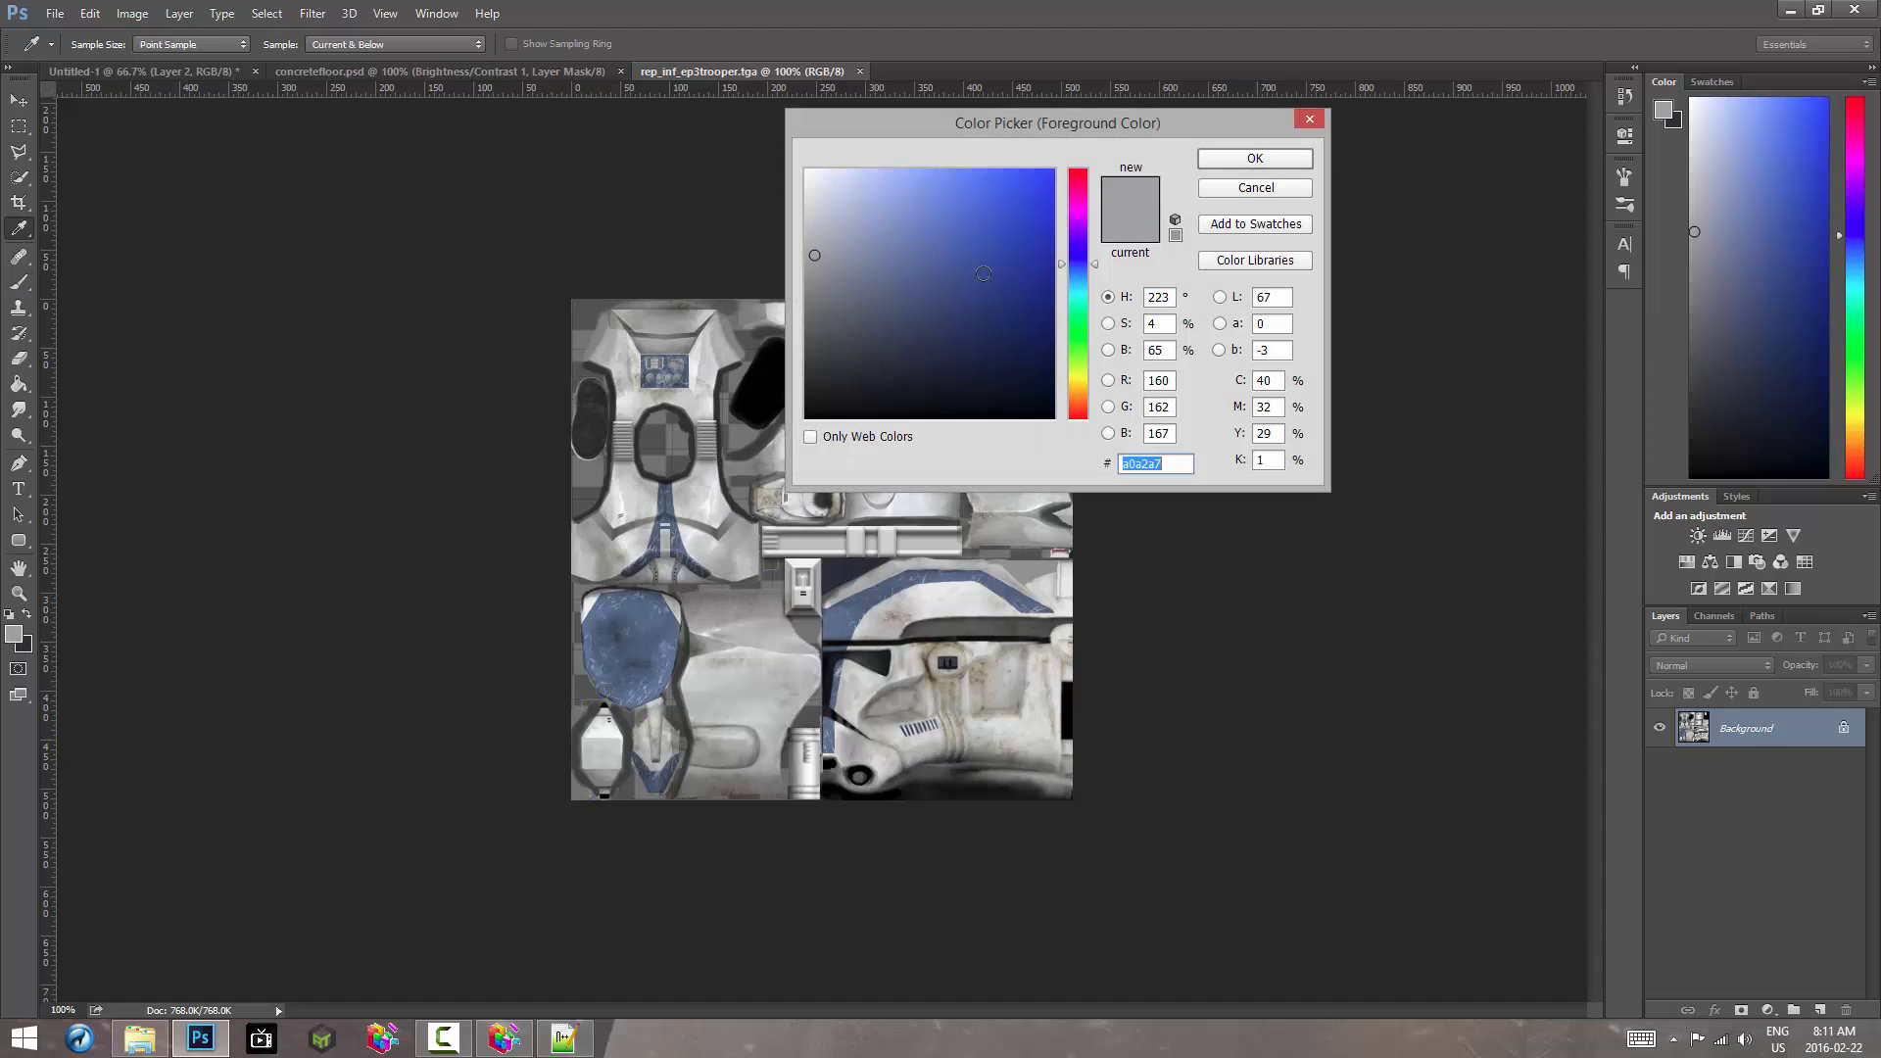
drag(1019, 201, 1091, 255)
click(1078, 176)
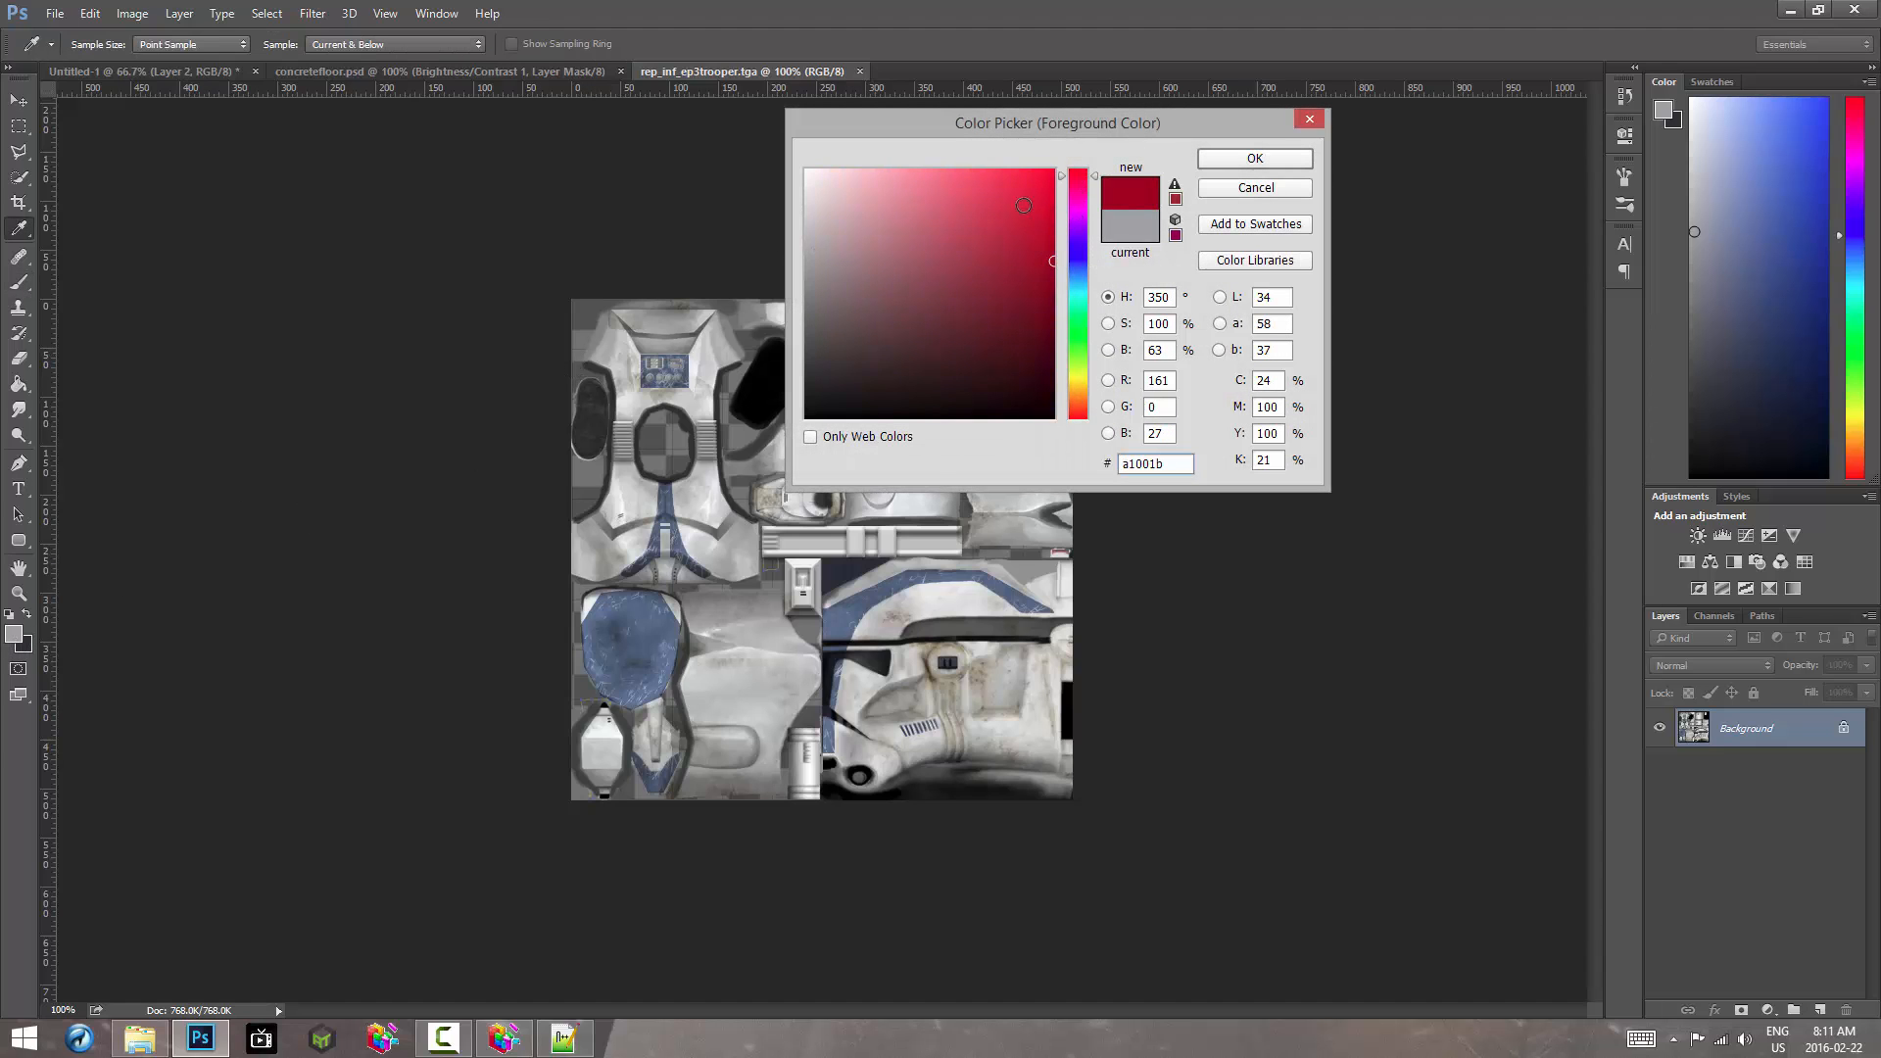
click(1054, 185)
click(1231, 162)
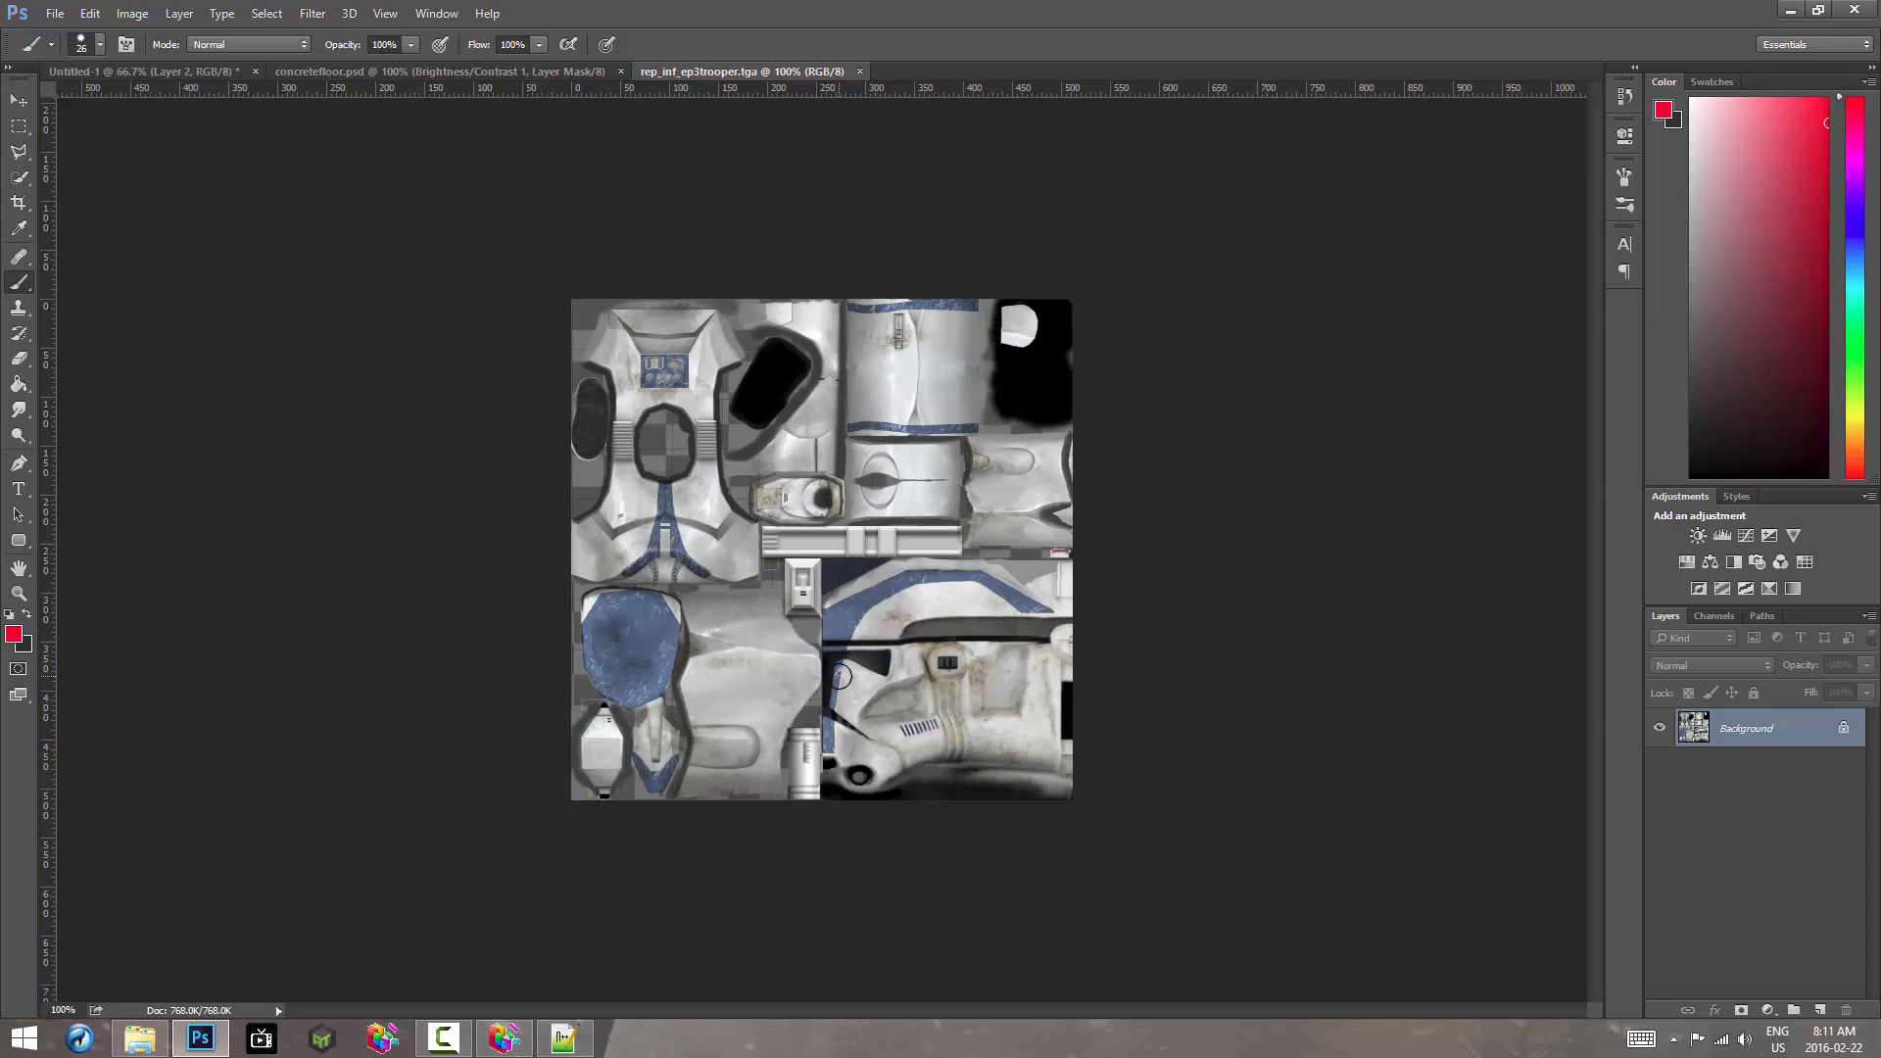
Step: Try painting the blue helmet markings red with the brush, and undo the strokes
drag(840, 677, 839, 698)
drag(826, 637, 833, 636)
mouse_move(891, 592)
mouse_down()
mouse_move(974, 574)
mouse_move(1046, 607)
mouse_move(906, 576)
mouse_move(826, 615)
mouse_move(829, 634)
mouse_move(893, 581)
mouse_up()
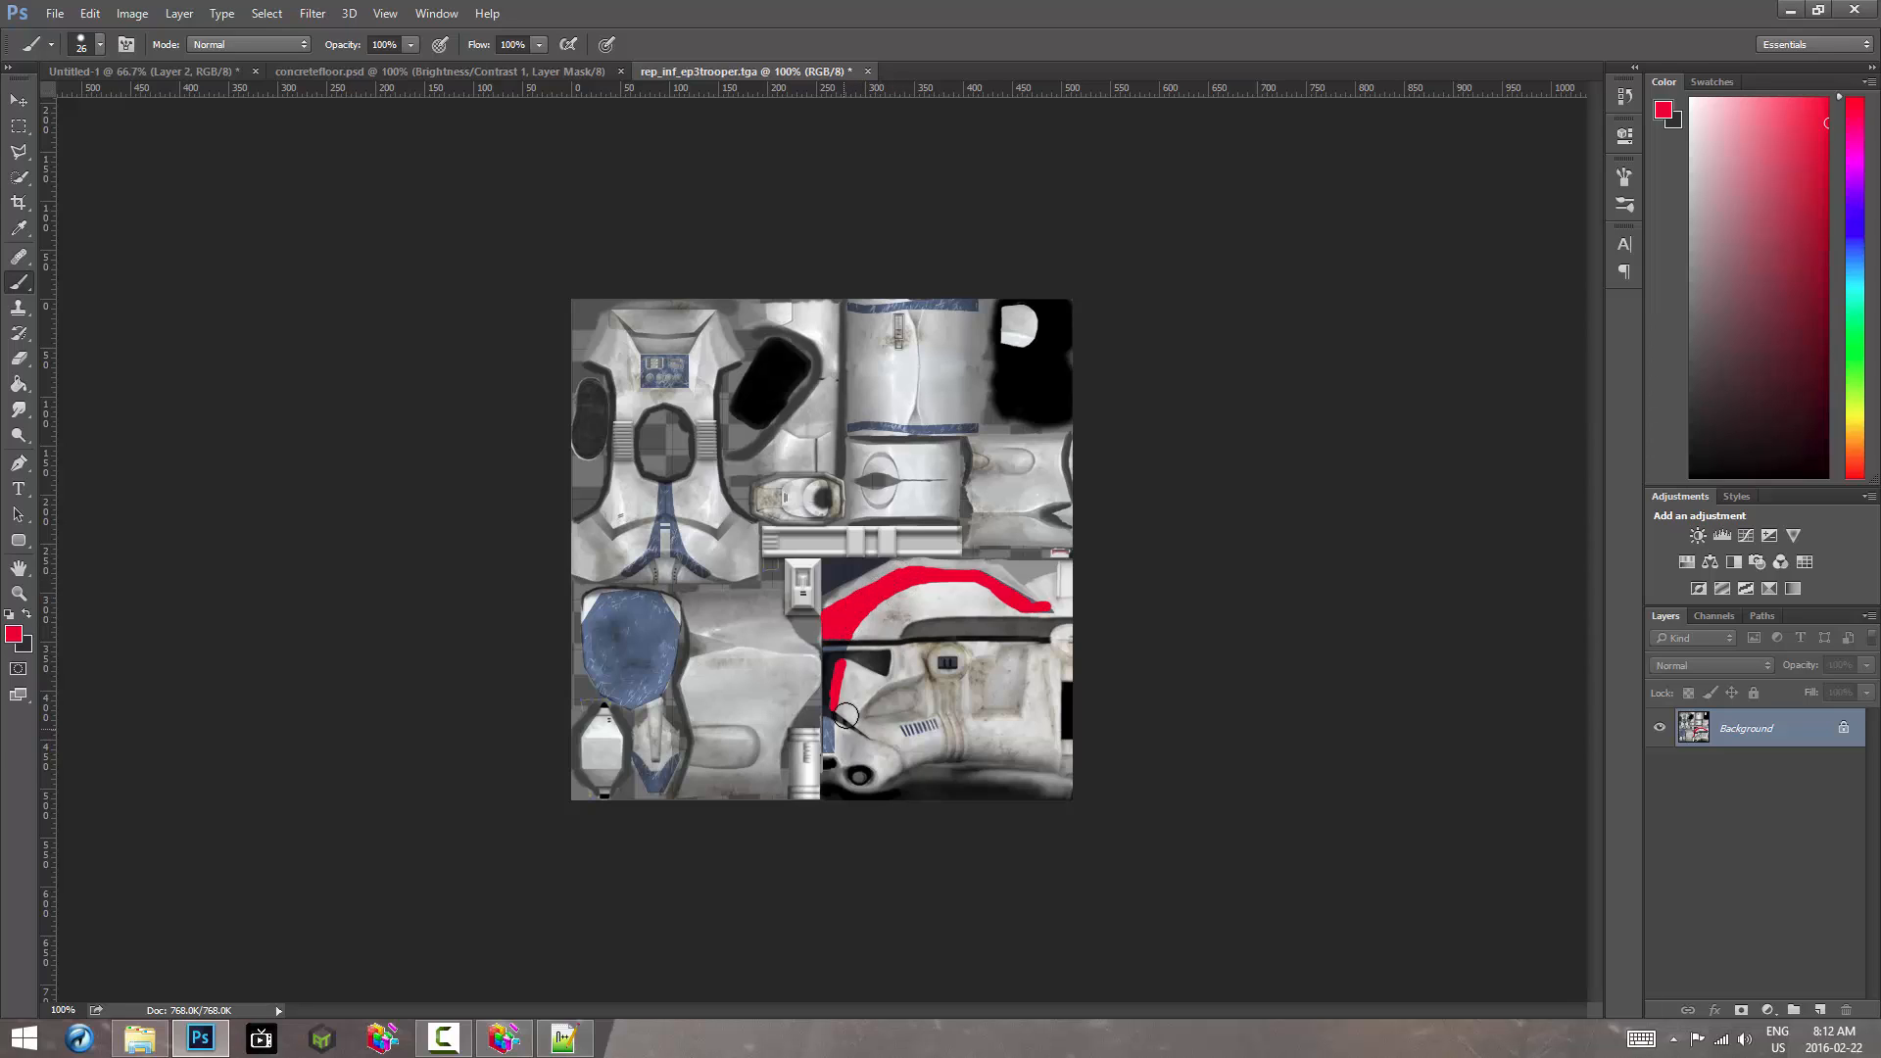
mouse_move(826, 723)
mouse_down()
mouse_move(825, 750)
mouse_move(828, 730)
mouse_up()
key(ctrl+alt+z)
key(ctrl+alt+z)
key(ctrl+alt+z)
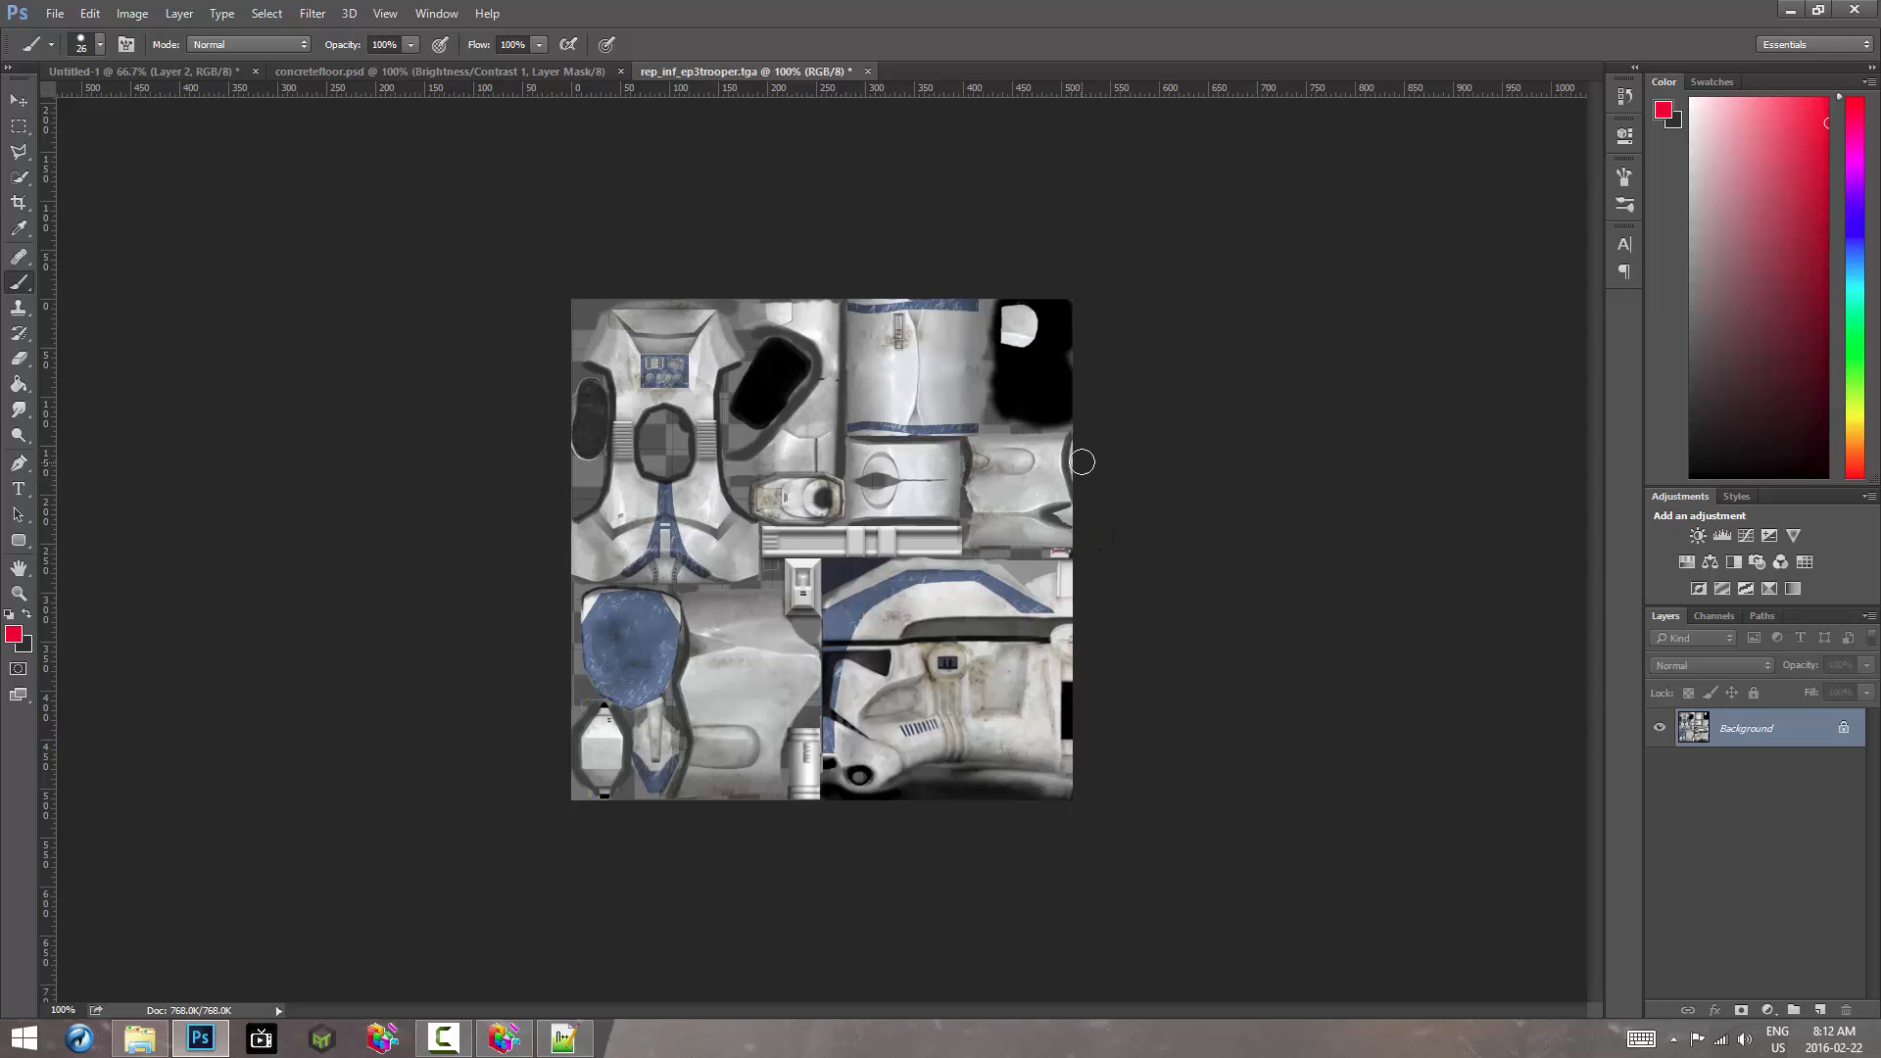
Step: Outline the narrow blue strip in front of the helmet's visor with the Polygonal Lasso
key(ctrl+plus)
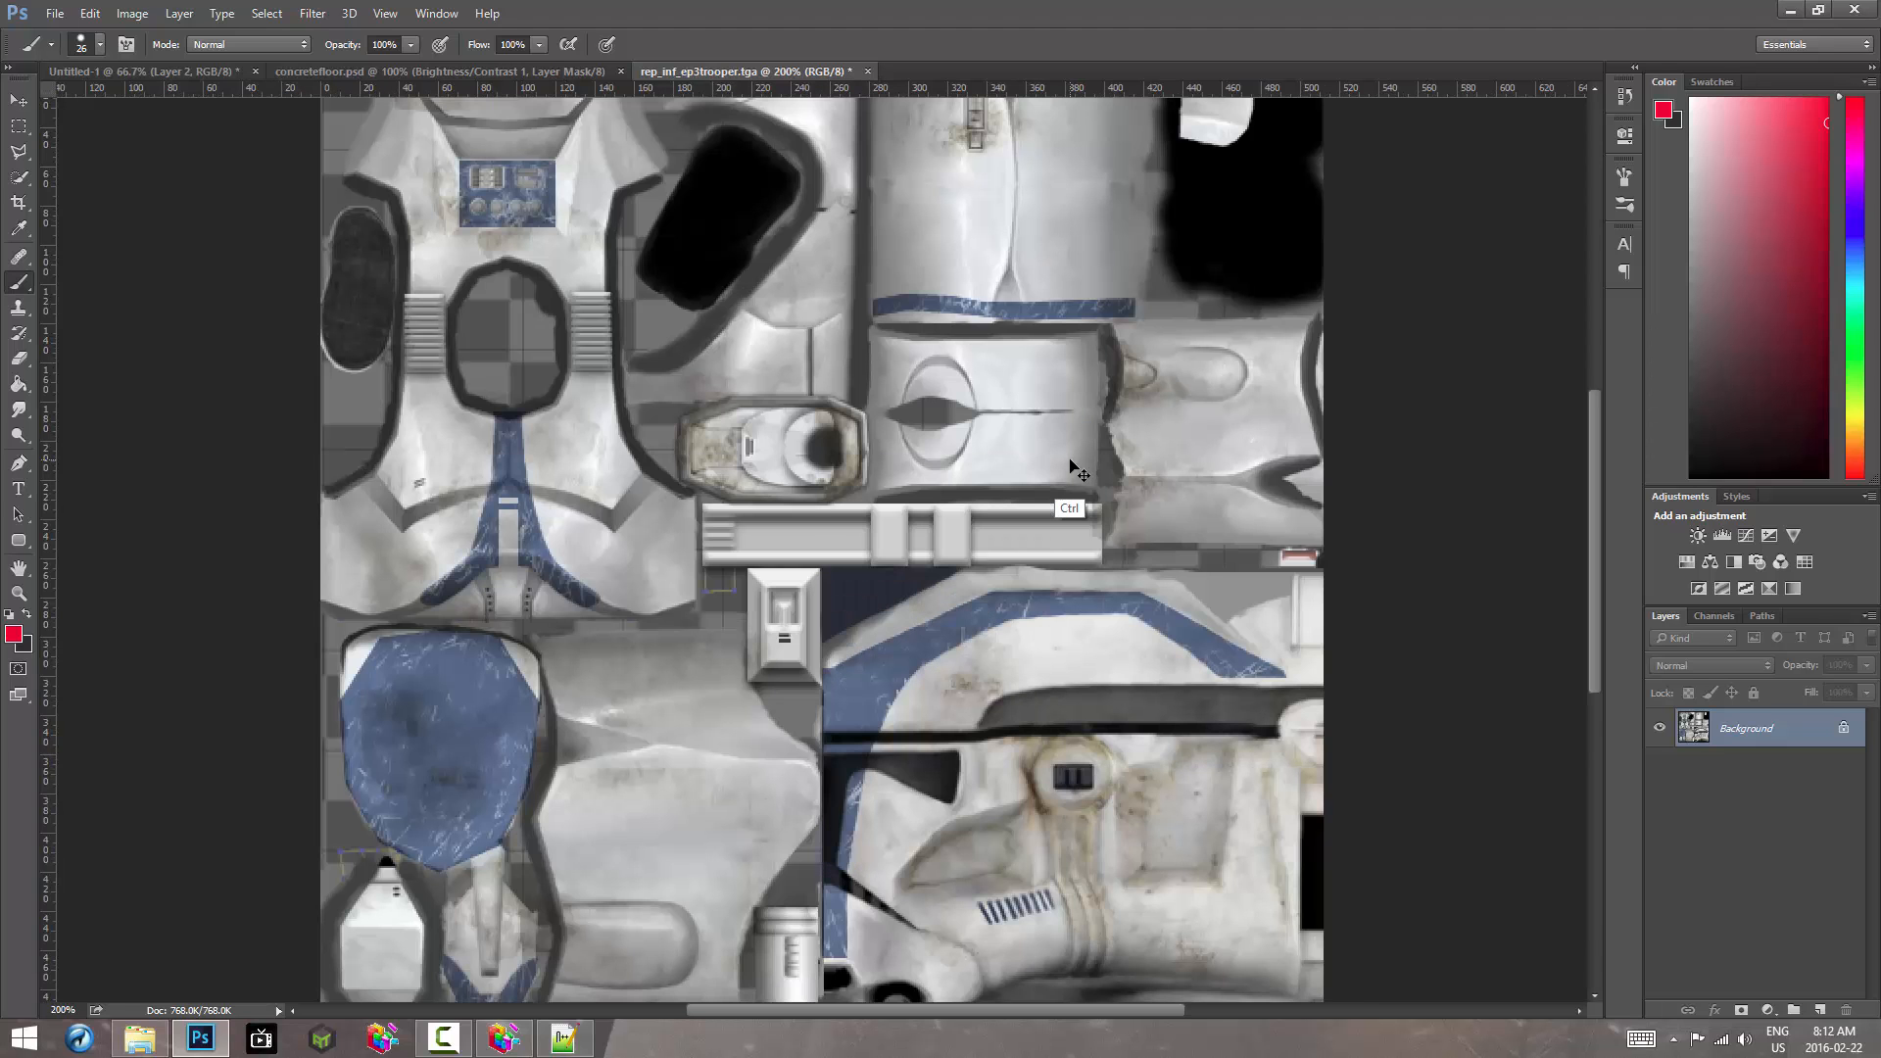
key(ctrl+minus)
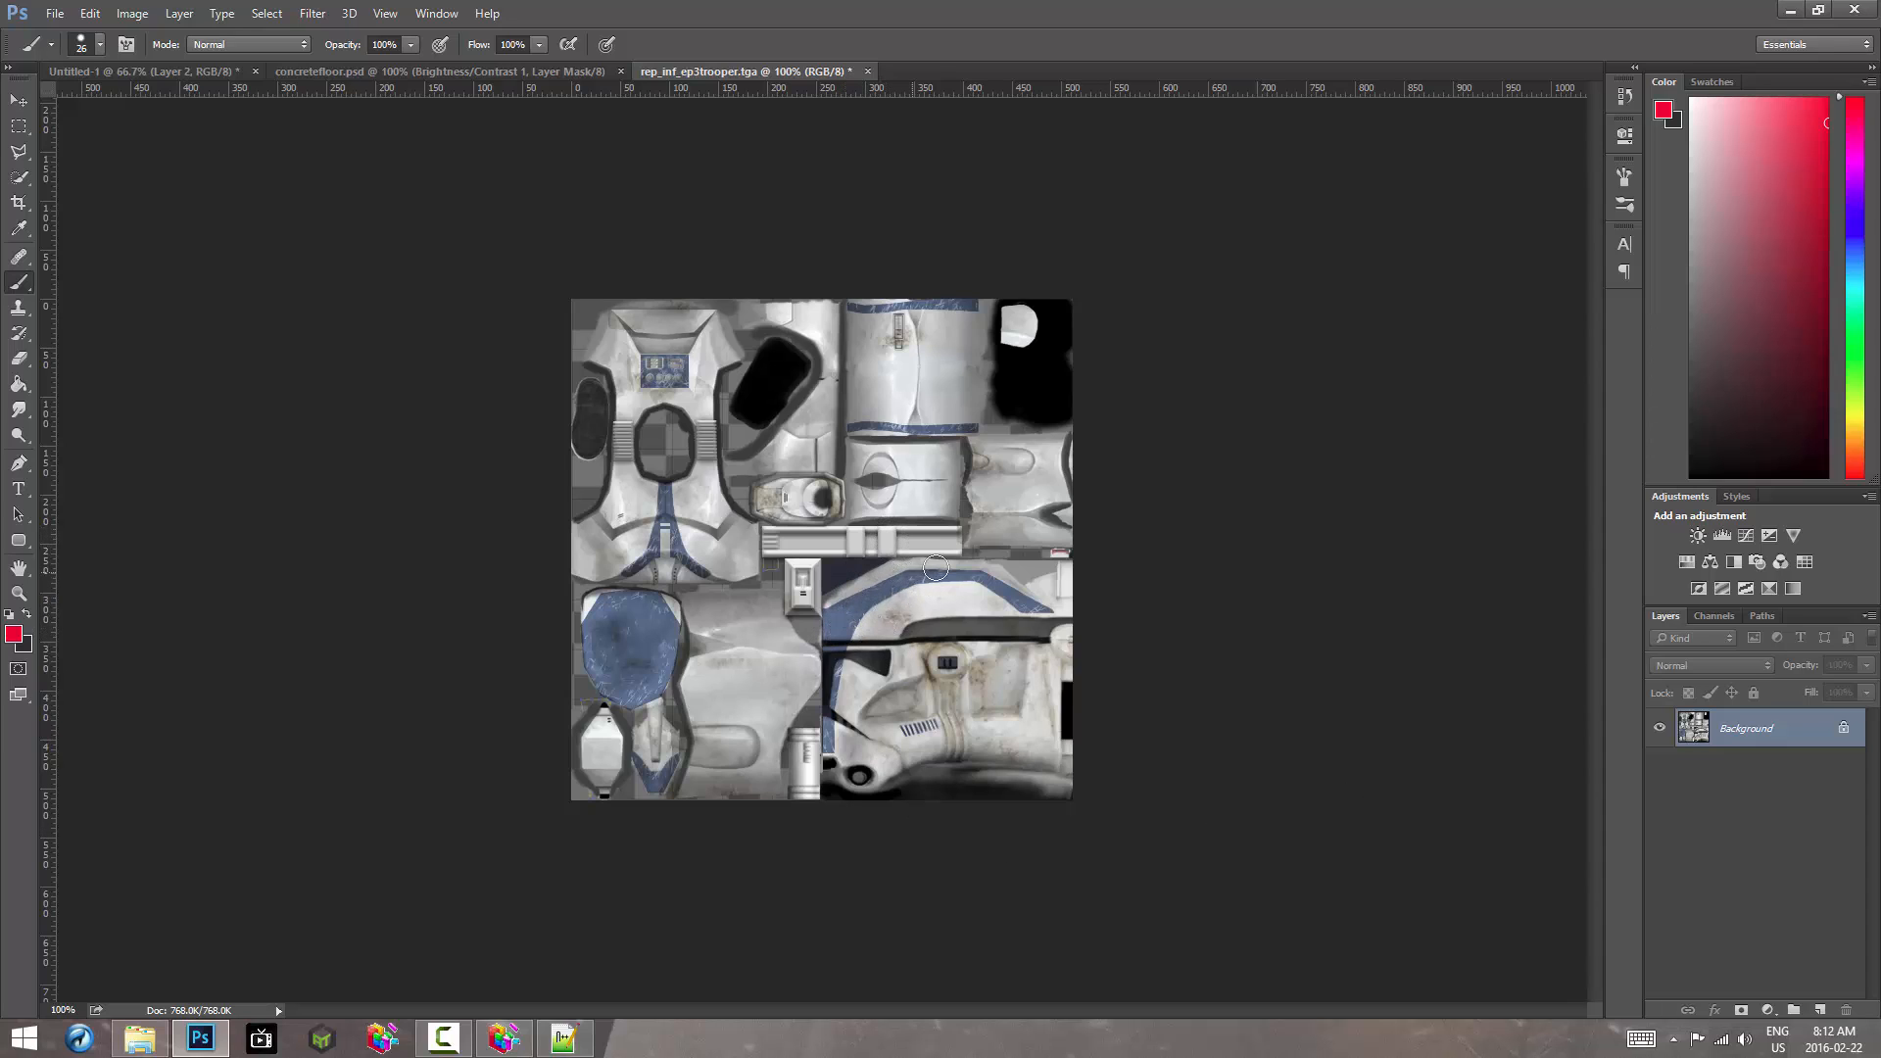
key(ctrl+plus)
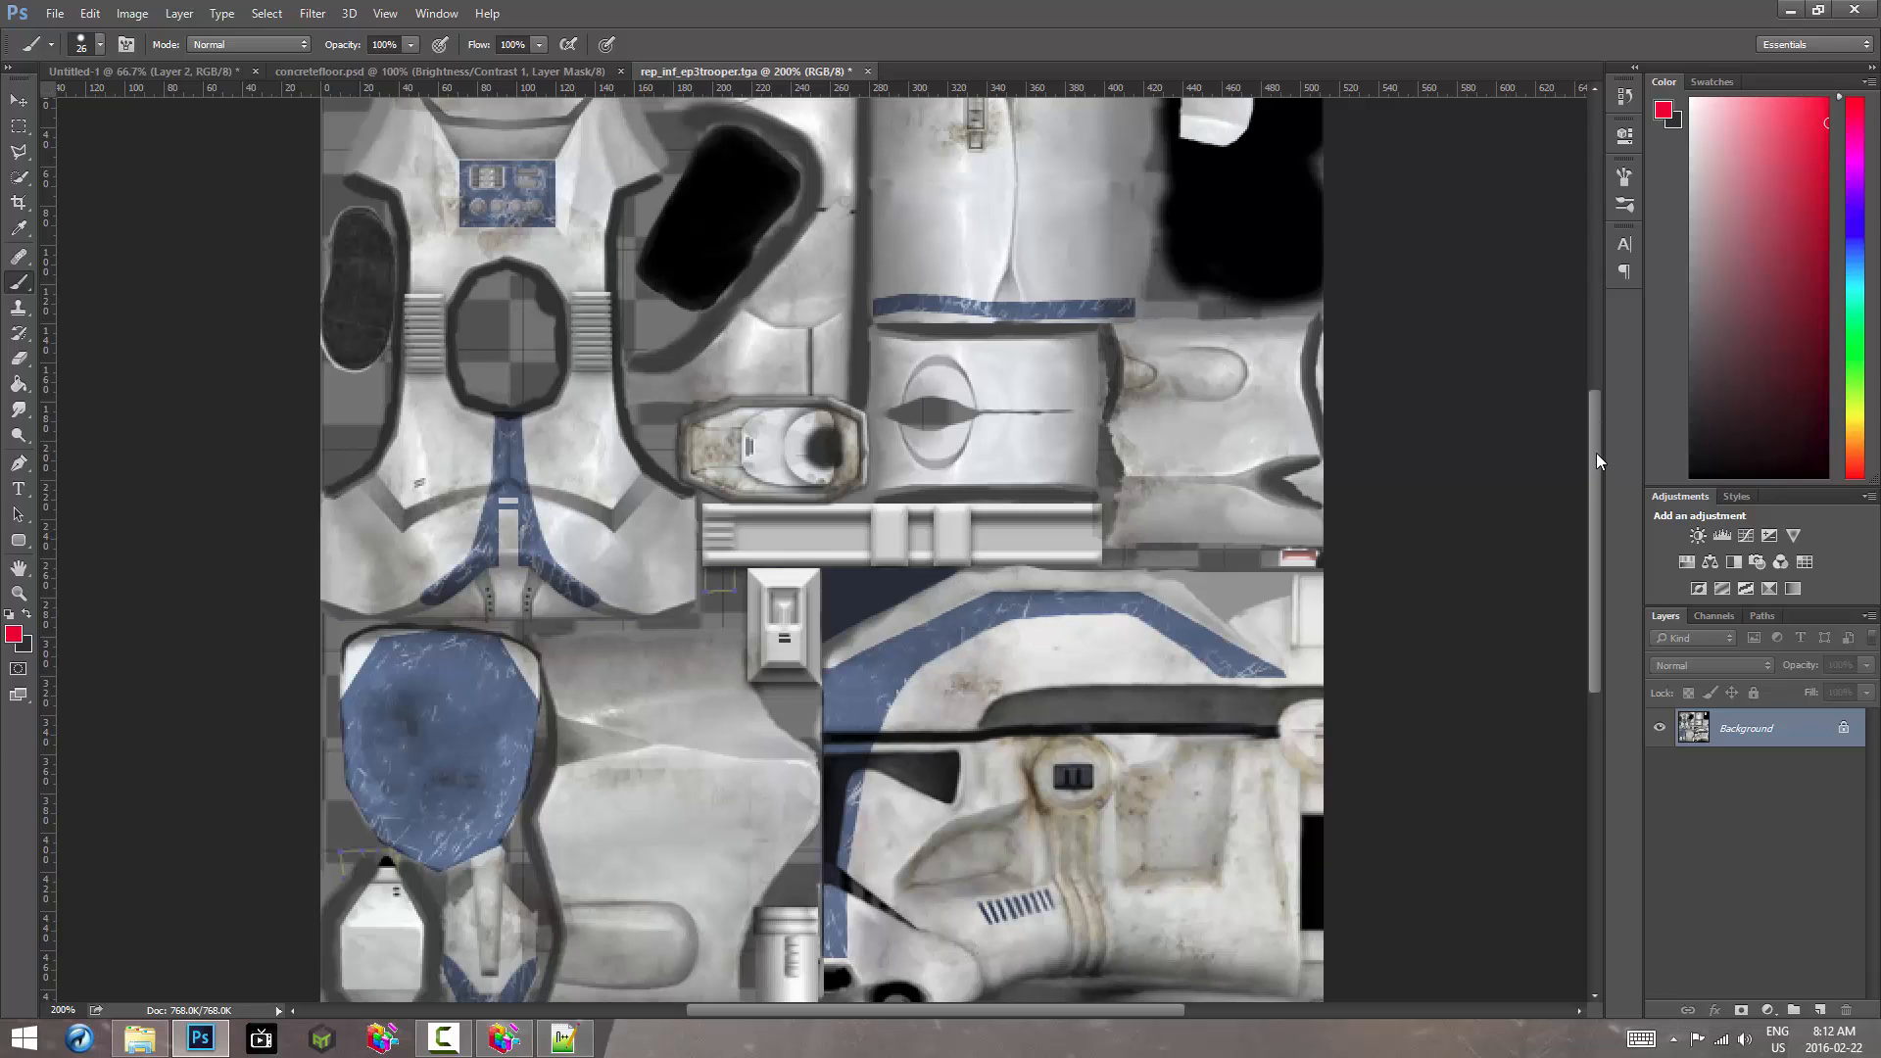
drag(1597, 455, 1596, 484)
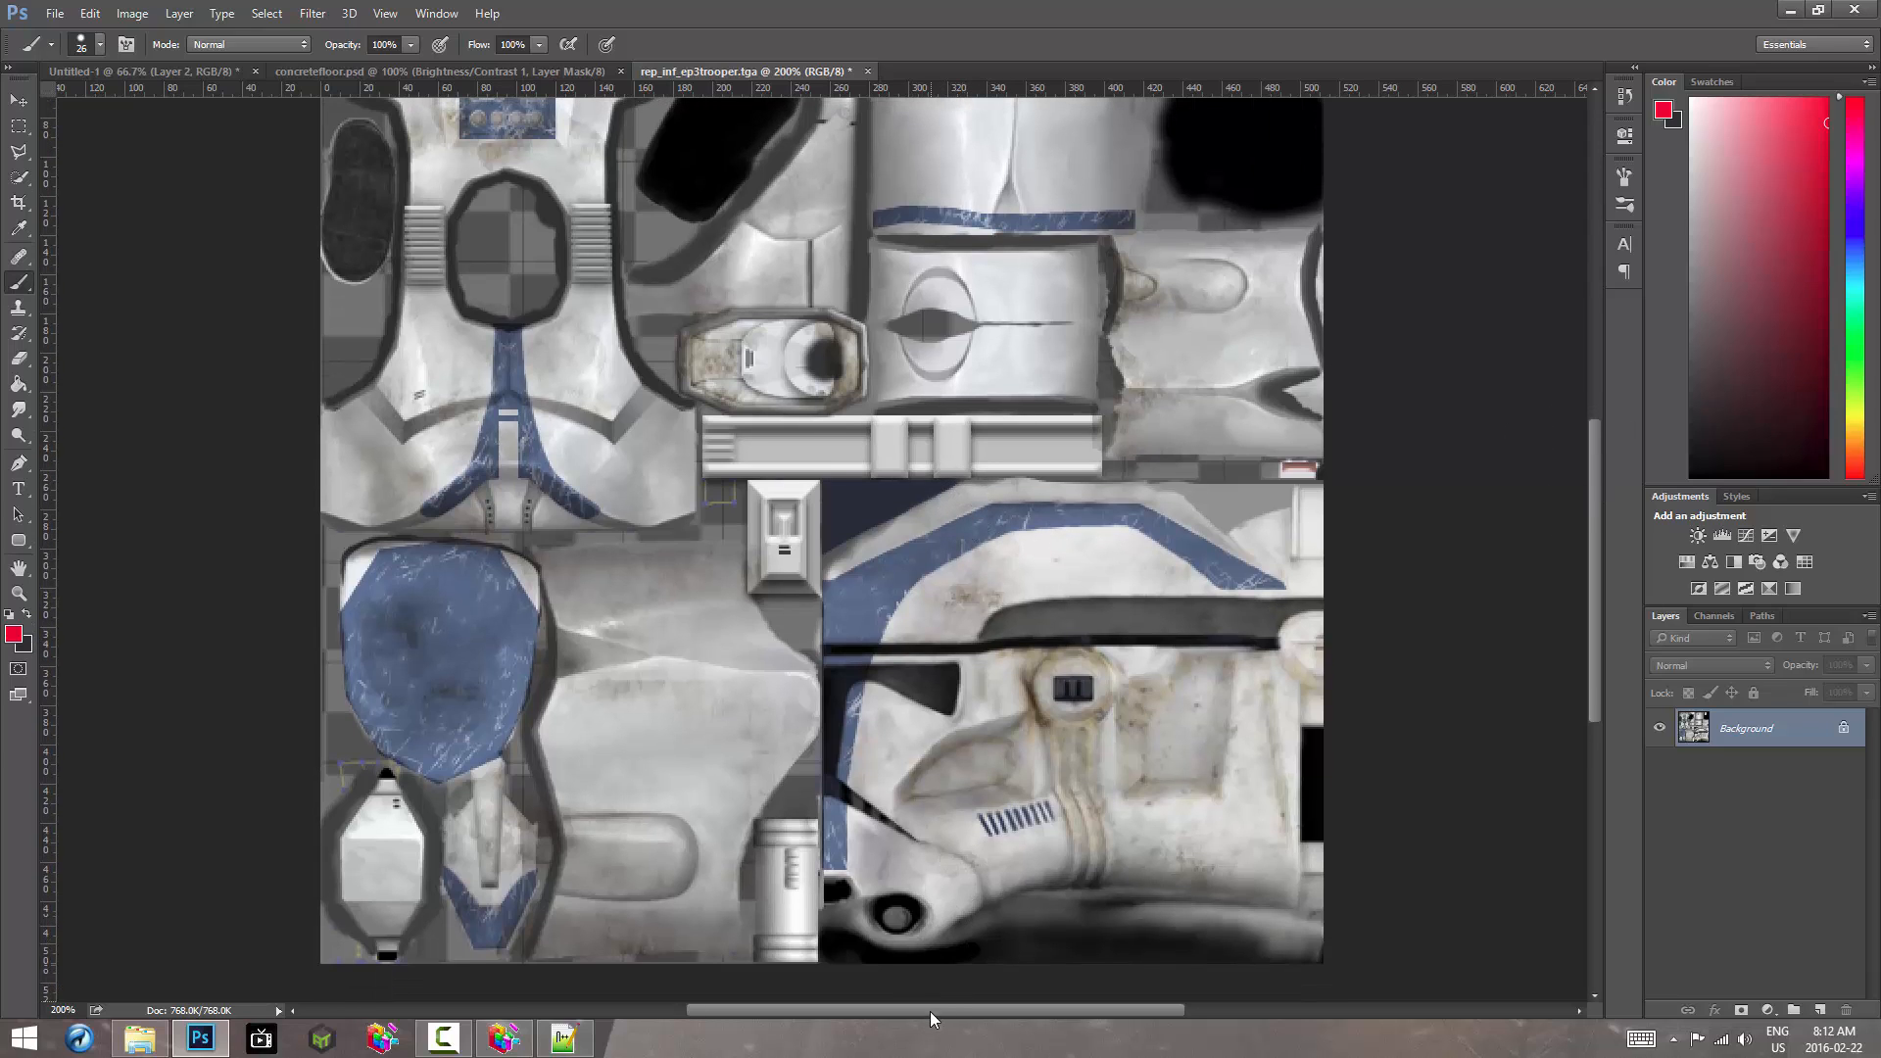
drag(931, 1011, 987, 997)
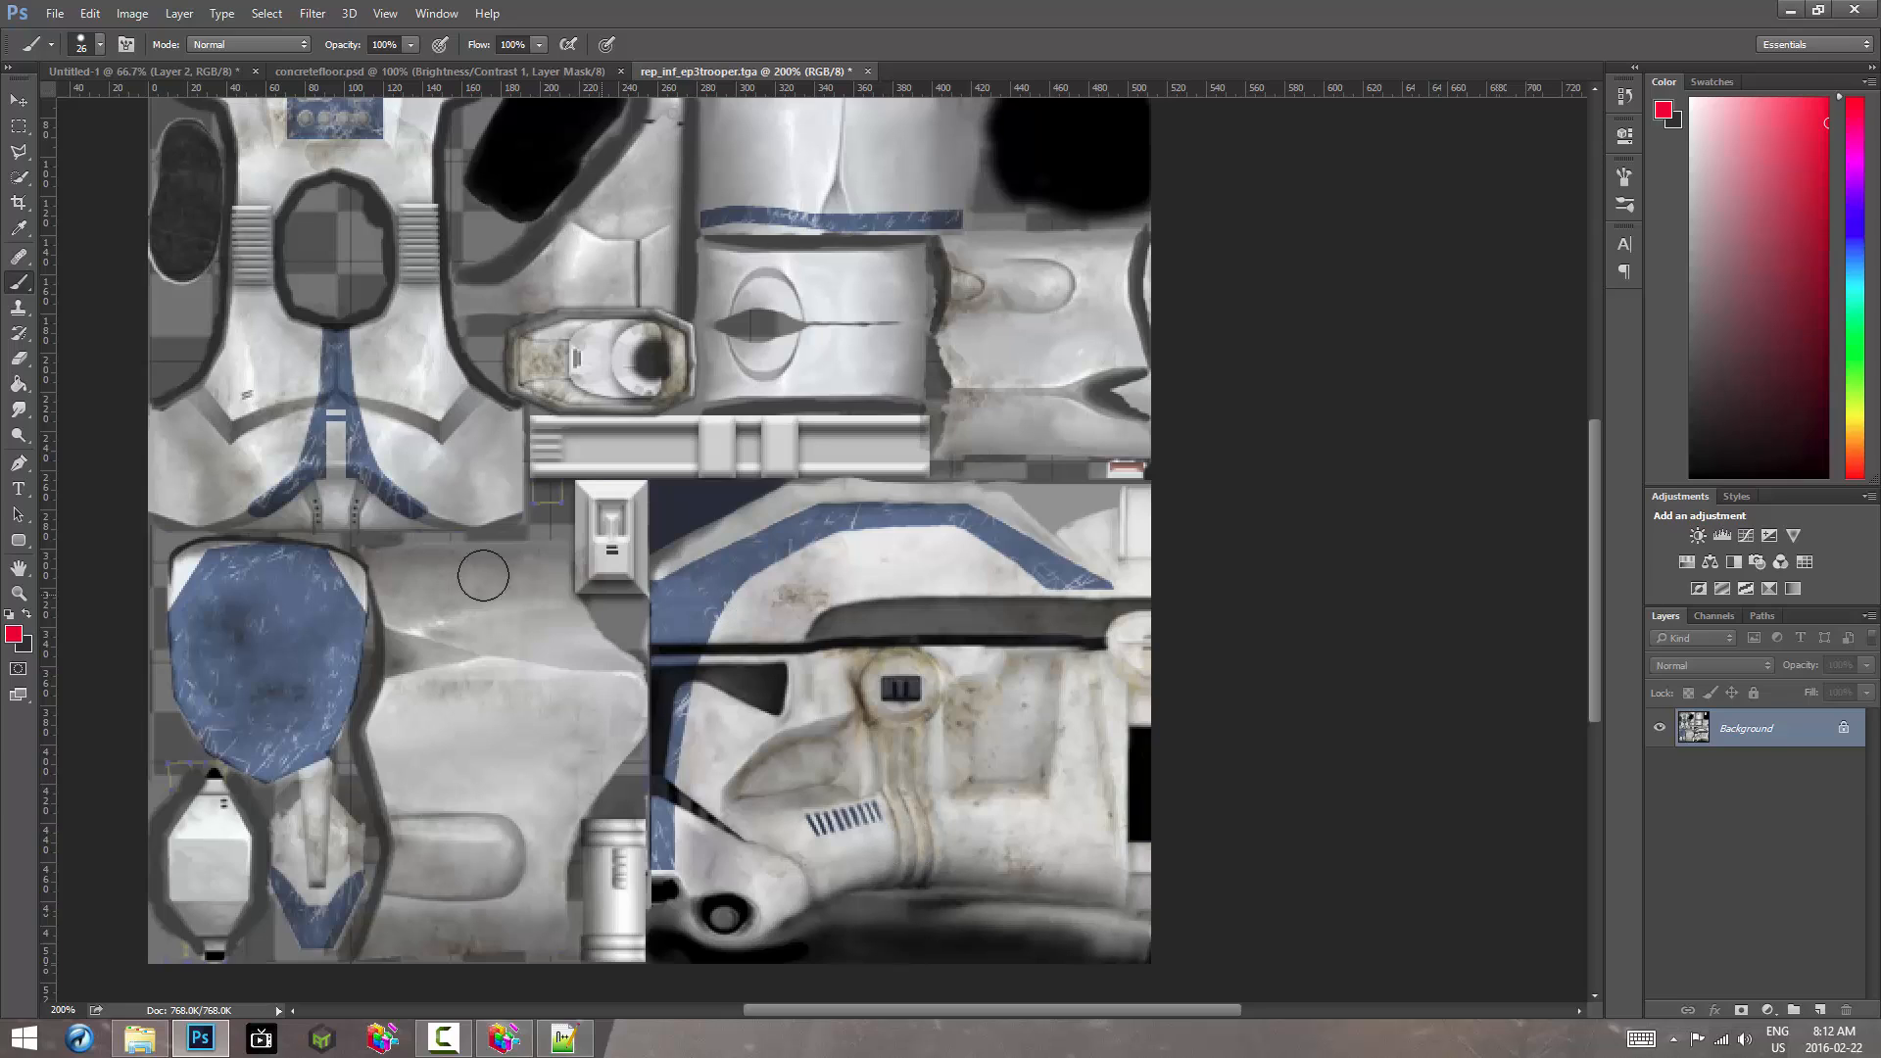
click(21, 152)
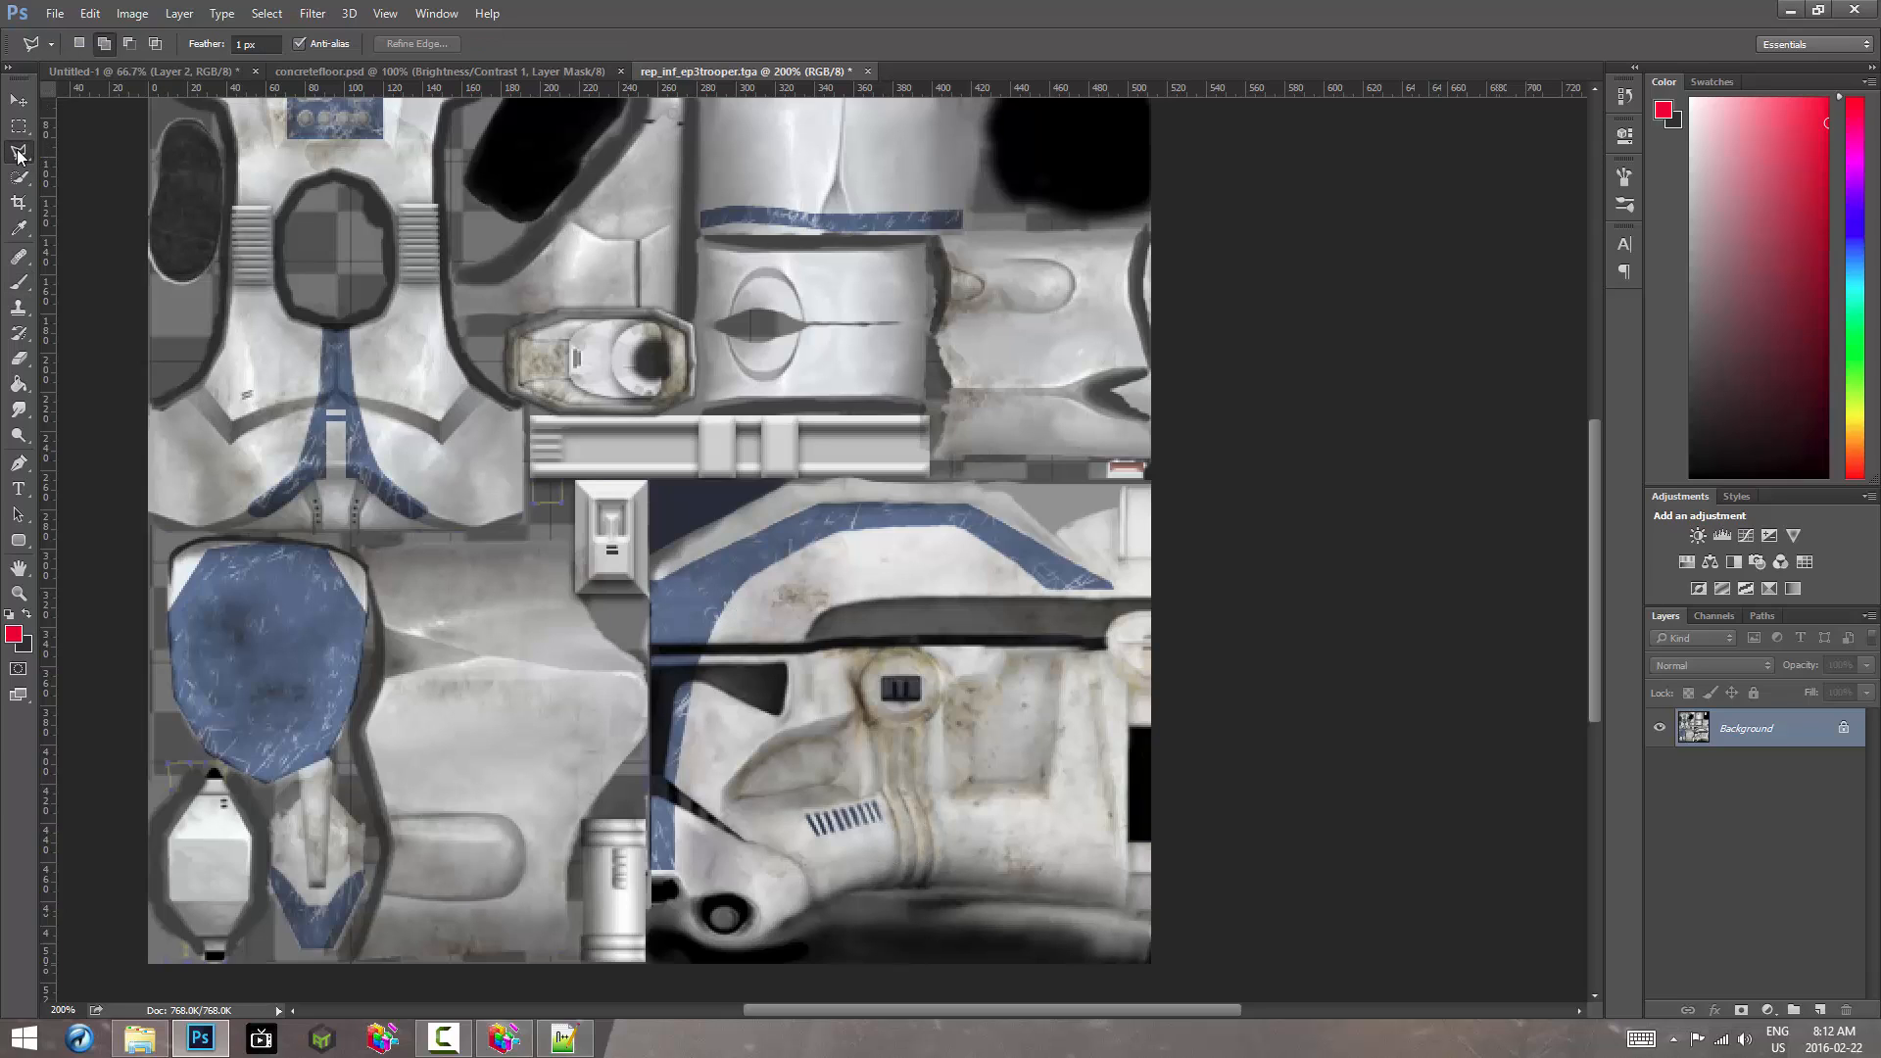
click(677, 785)
click(686, 799)
Step: Add the long curved blue stripe along the helmet's crest to the selection
click(809, 545)
click(839, 531)
click(963, 526)
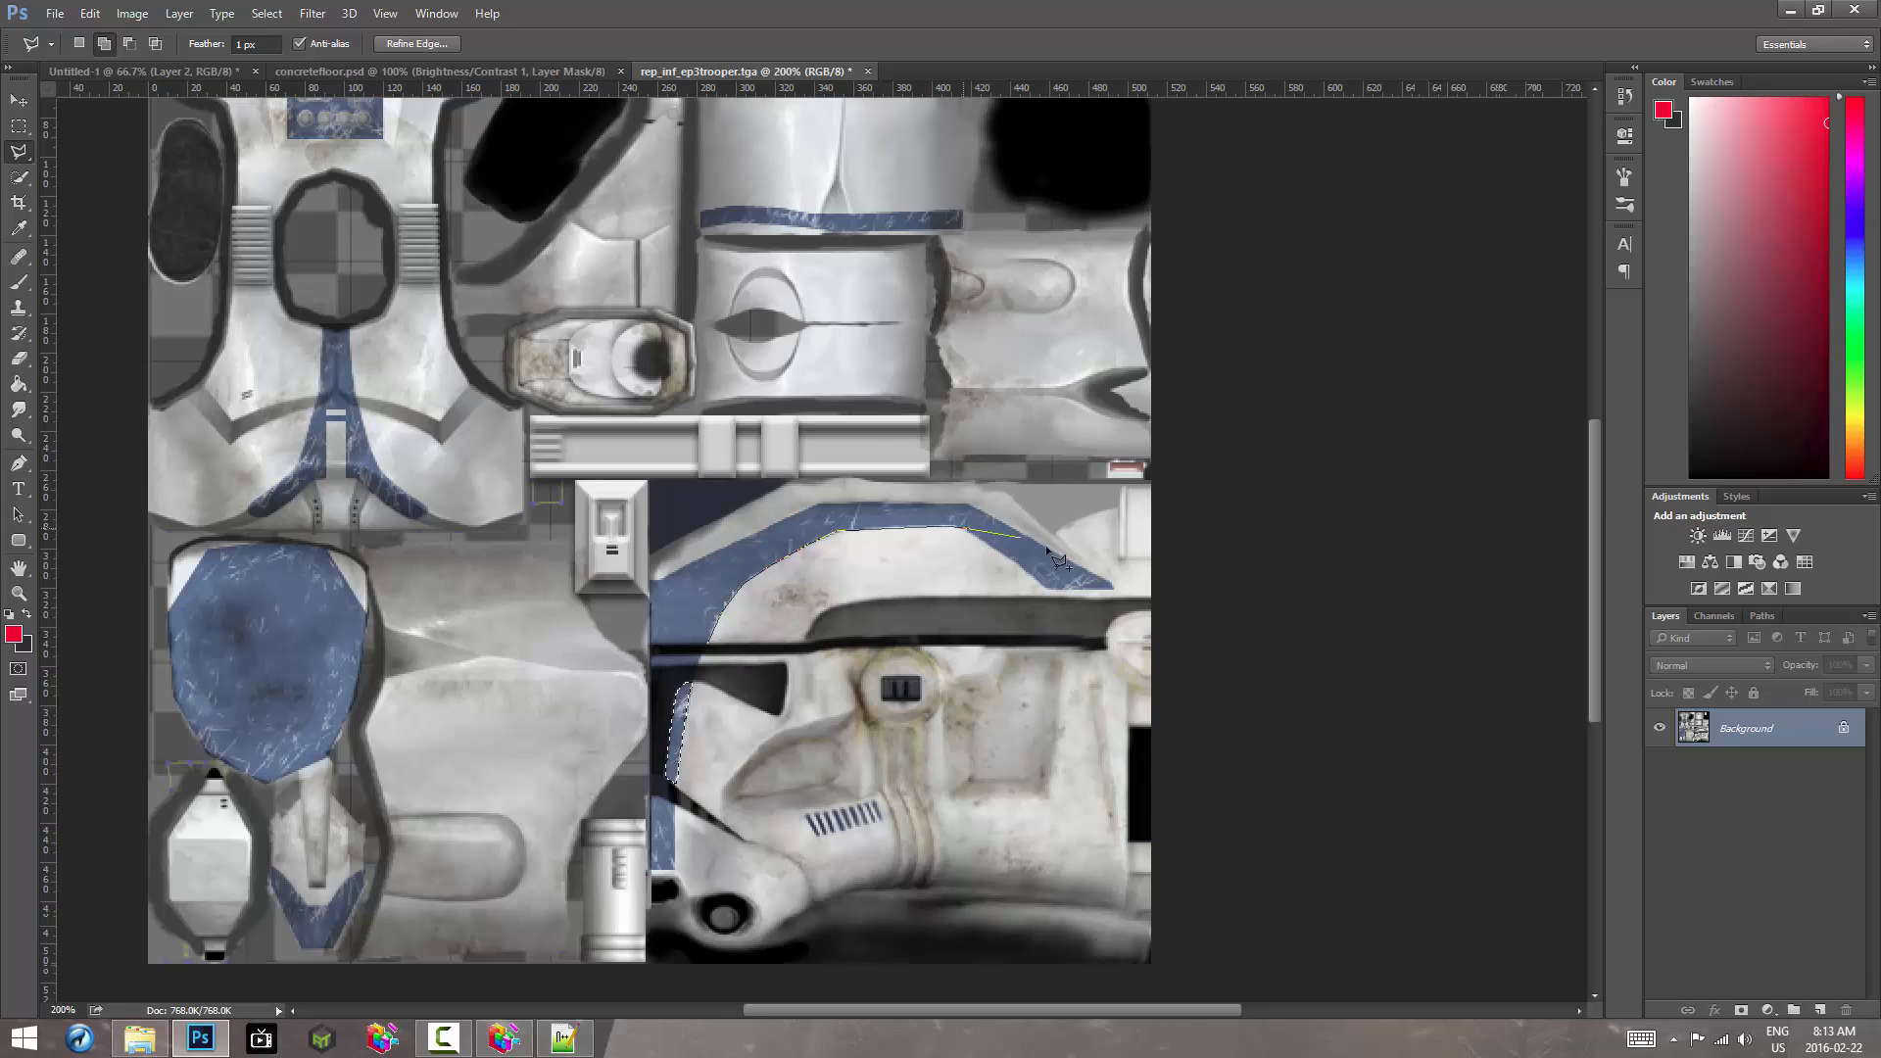
click(1022, 567)
click(1047, 589)
click(1114, 588)
click(970, 507)
click(653, 586)
click(651, 644)
click(707, 644)
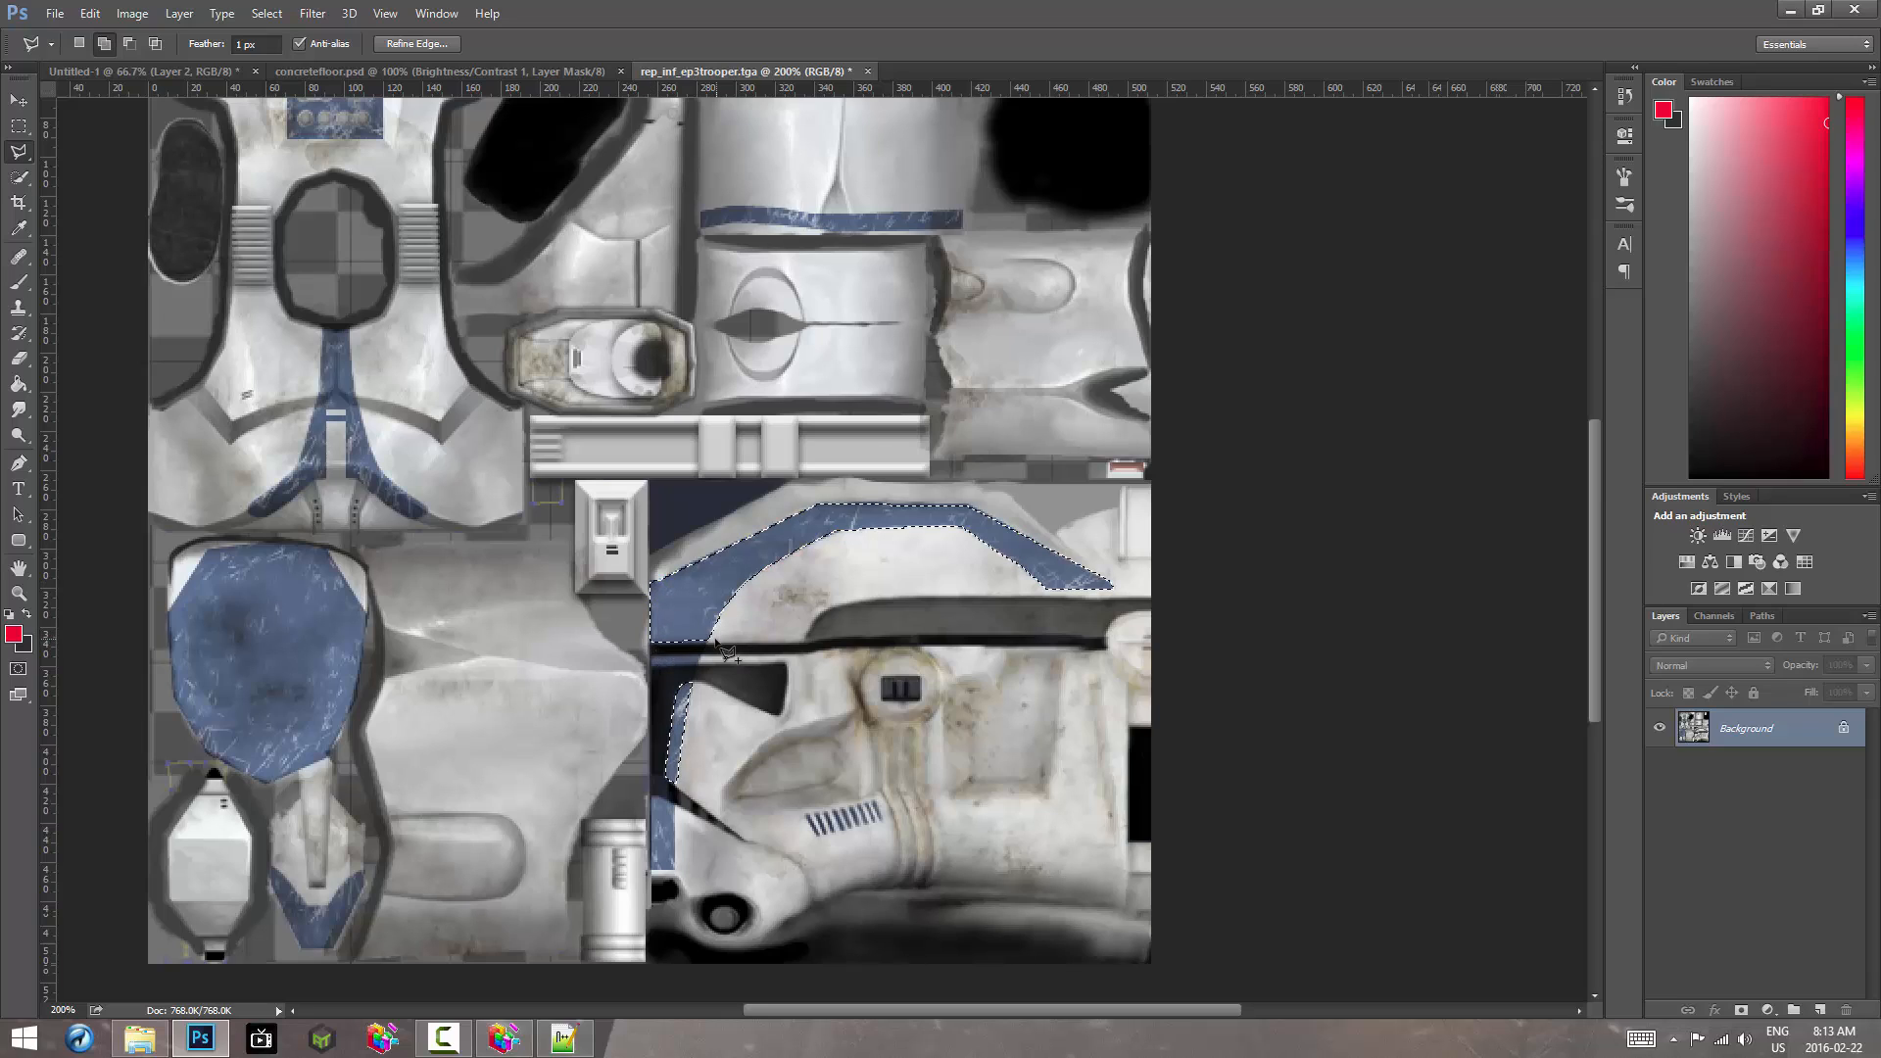
Step: Add the remaining blue strips along the helmet's front edge, above and below the visor, to the selection
click(662, 669)
click(655, 797)
click(675, 807)
click(674, 869)
click(651, 870)
click(662, 804)
Step: Add the large rounded blue panel beside the helmet to the selection
click(329, 551)
click(207, 753)
click(167, 609)
click(327, 554)
Step: Add the V-shaped blue marking below the rounded panel to the selection, and subtract the white area above it
click(304, 948)
click(270, 879)
click(273, 821)
click(301, 798)
click(361, 868)
key(alt)
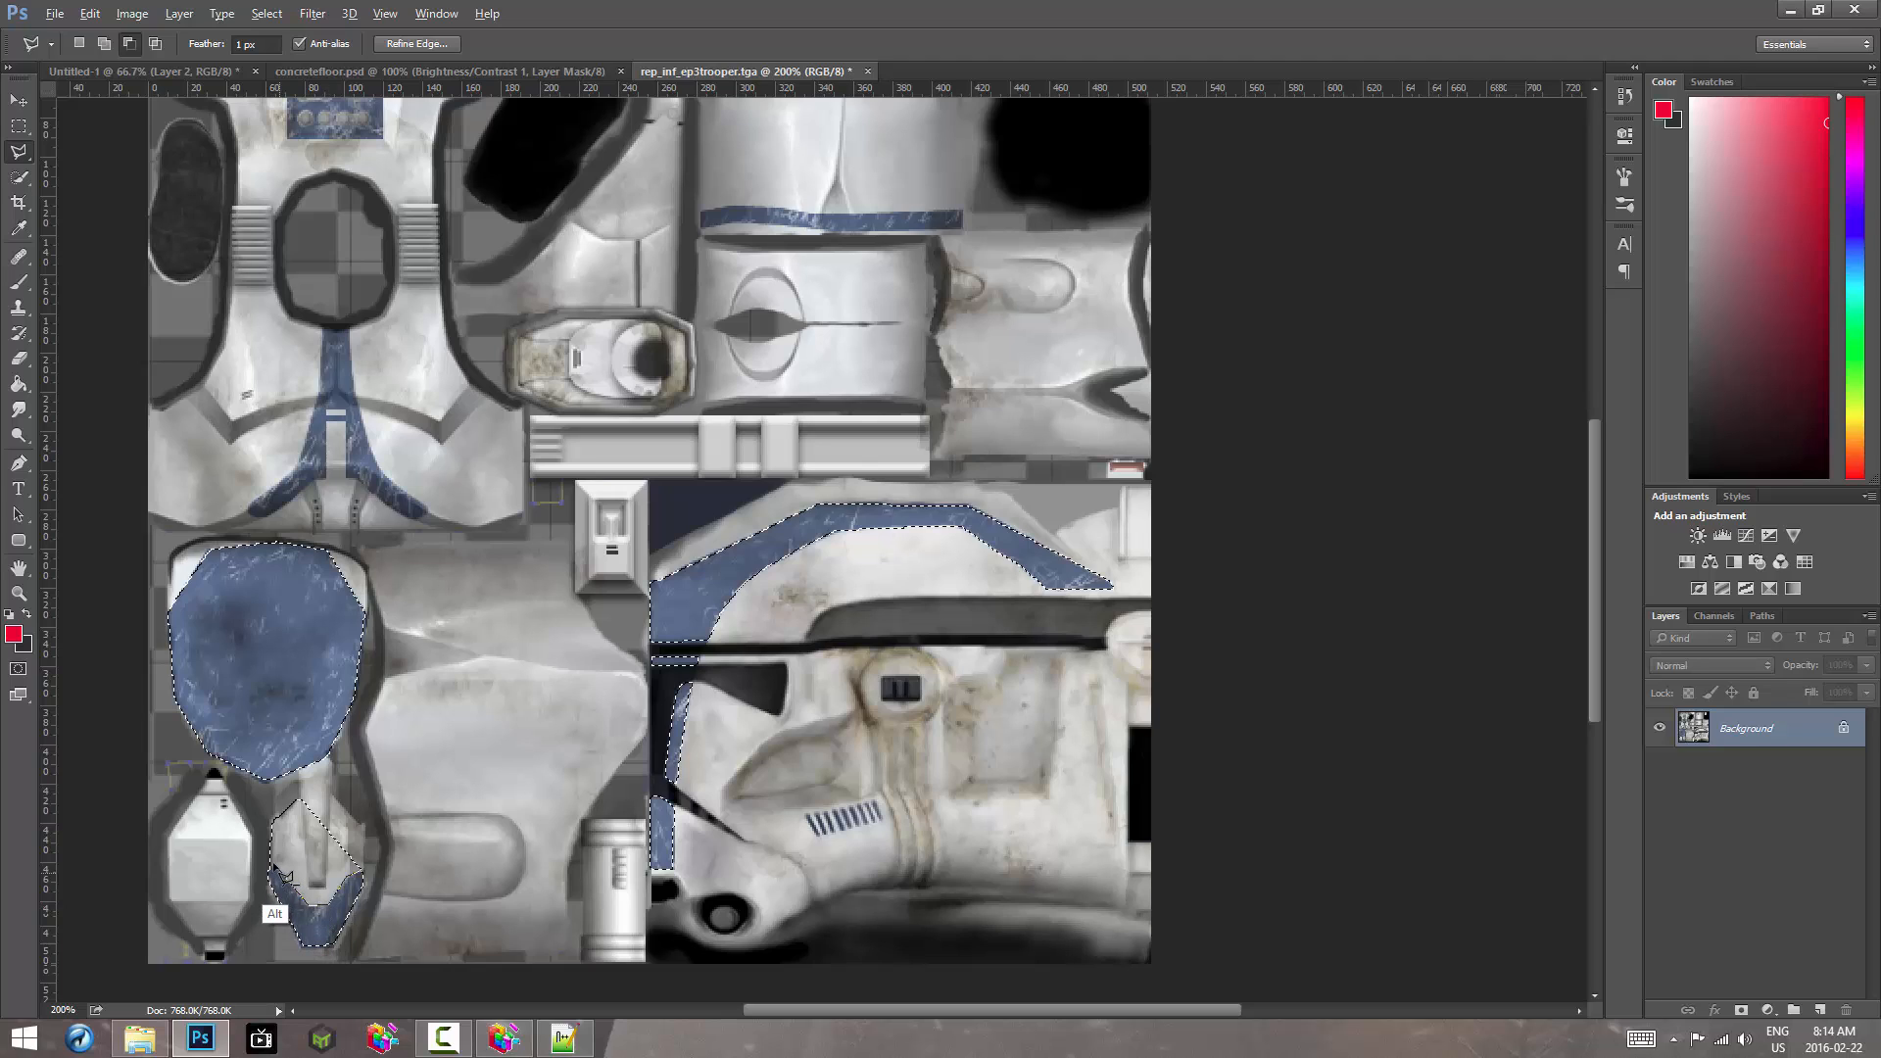
click(263, 811)
click(305, 787)
click(350, 813)
click(369, 857)
alt+click(363, 872)
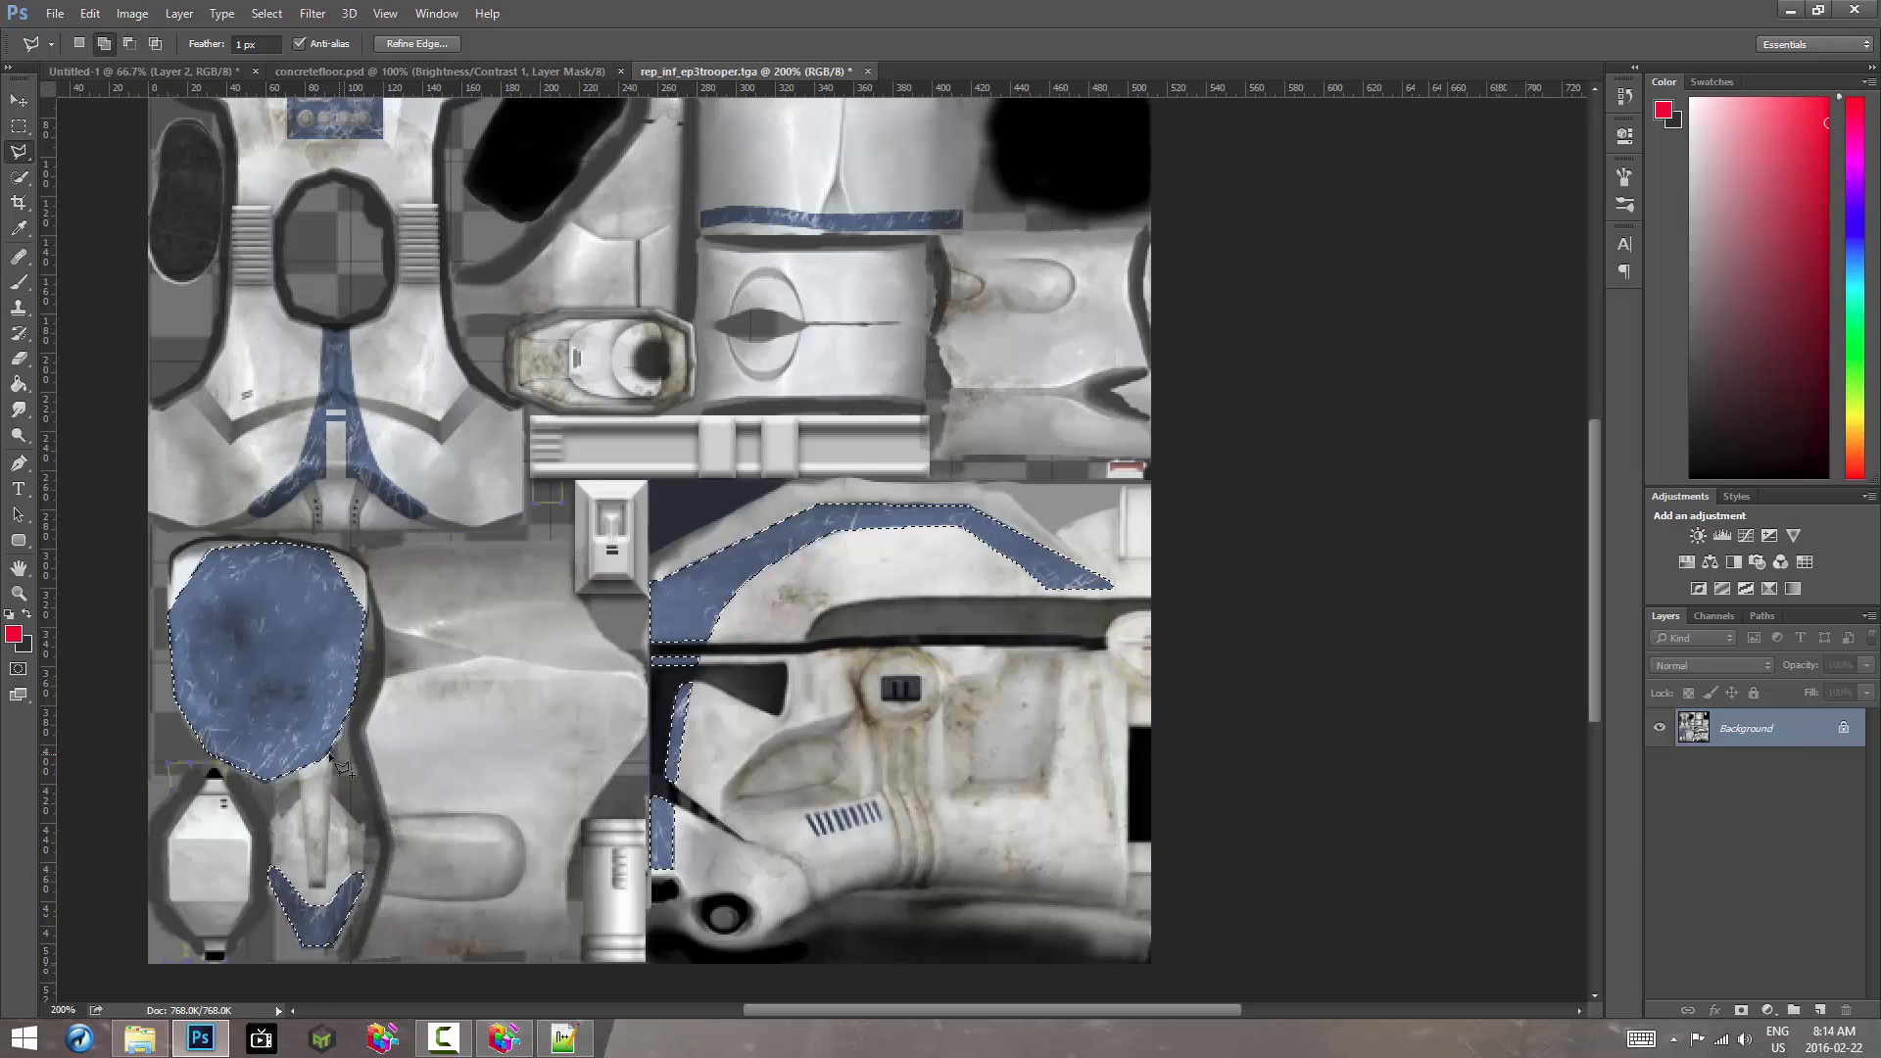
Step: Add the forked blue torso stripe to the selection, and subtract the white notch between its branches
drag(333, 377, 365, 642)
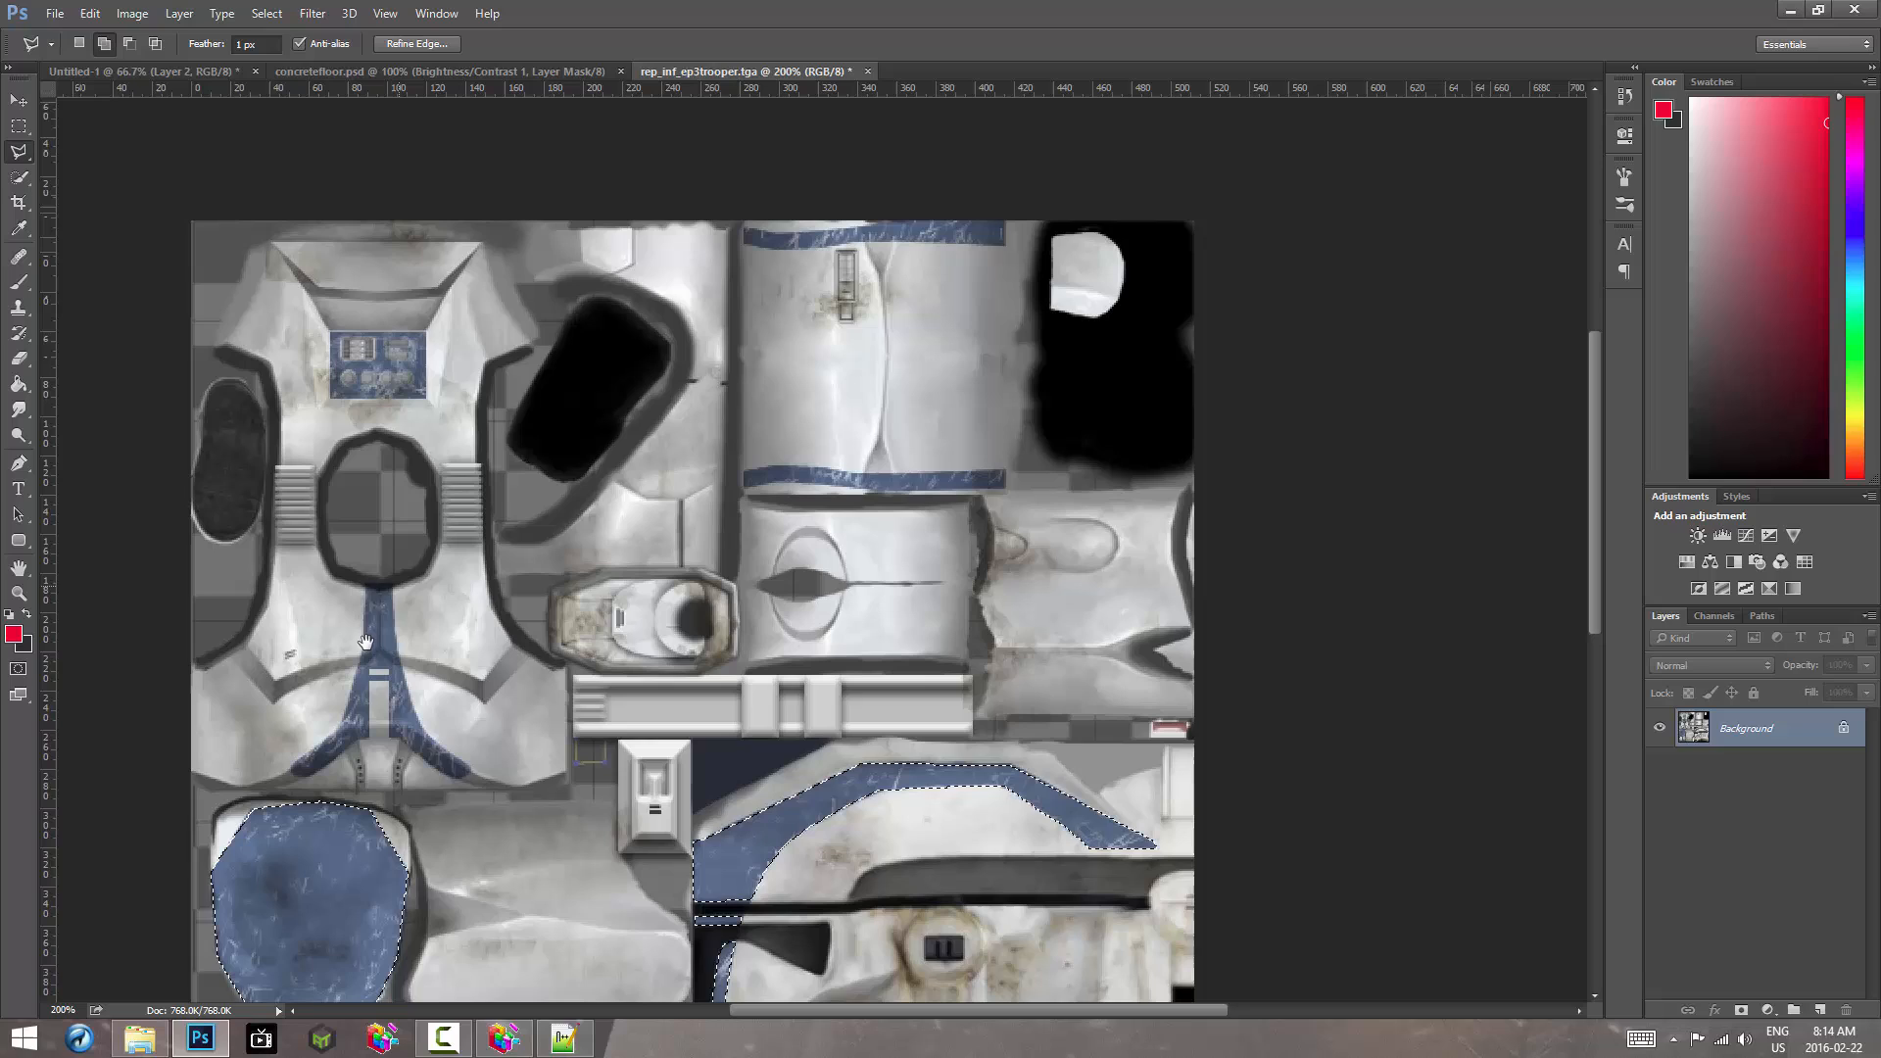
click(393, 588)
click(463, 775)
click(391, 739)
click(370, 684)
click(323, 743)
click(394, 586)
click(395, 588)
key(alt)
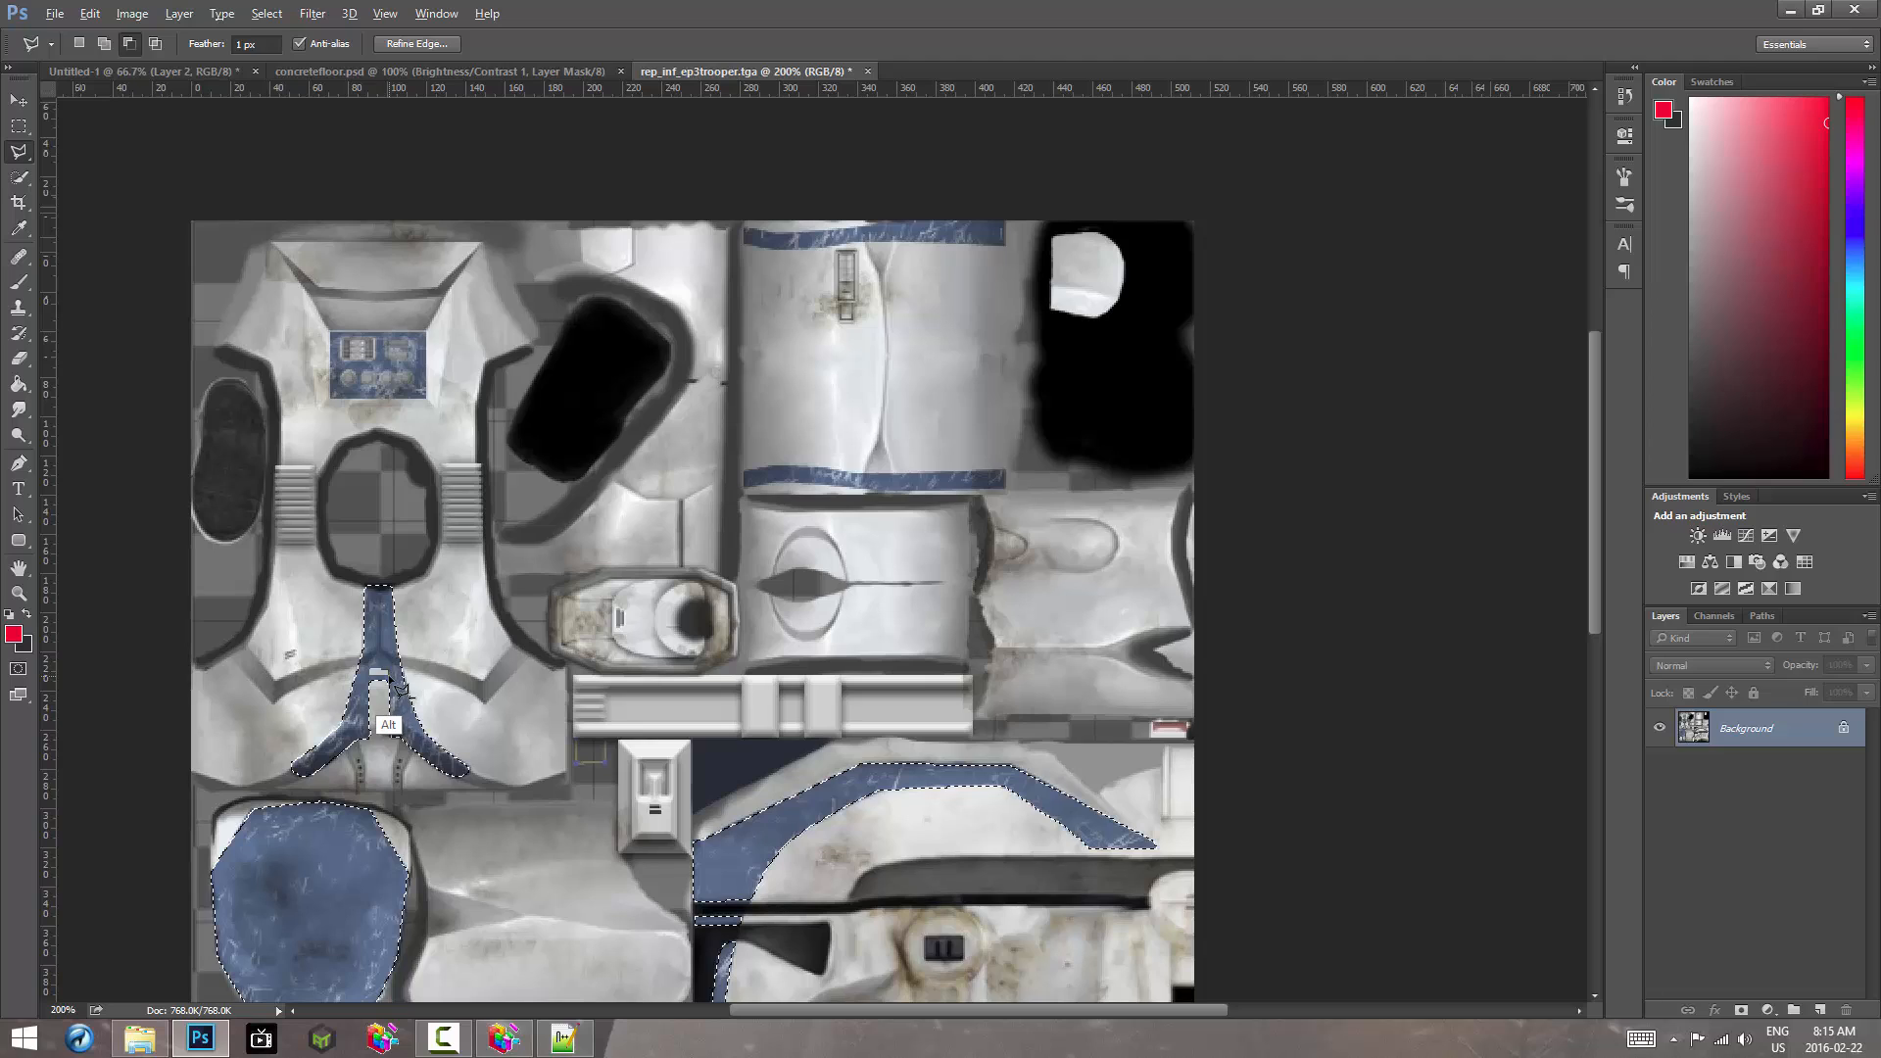
alt+click(370, 676)
alt+click(369, 669)
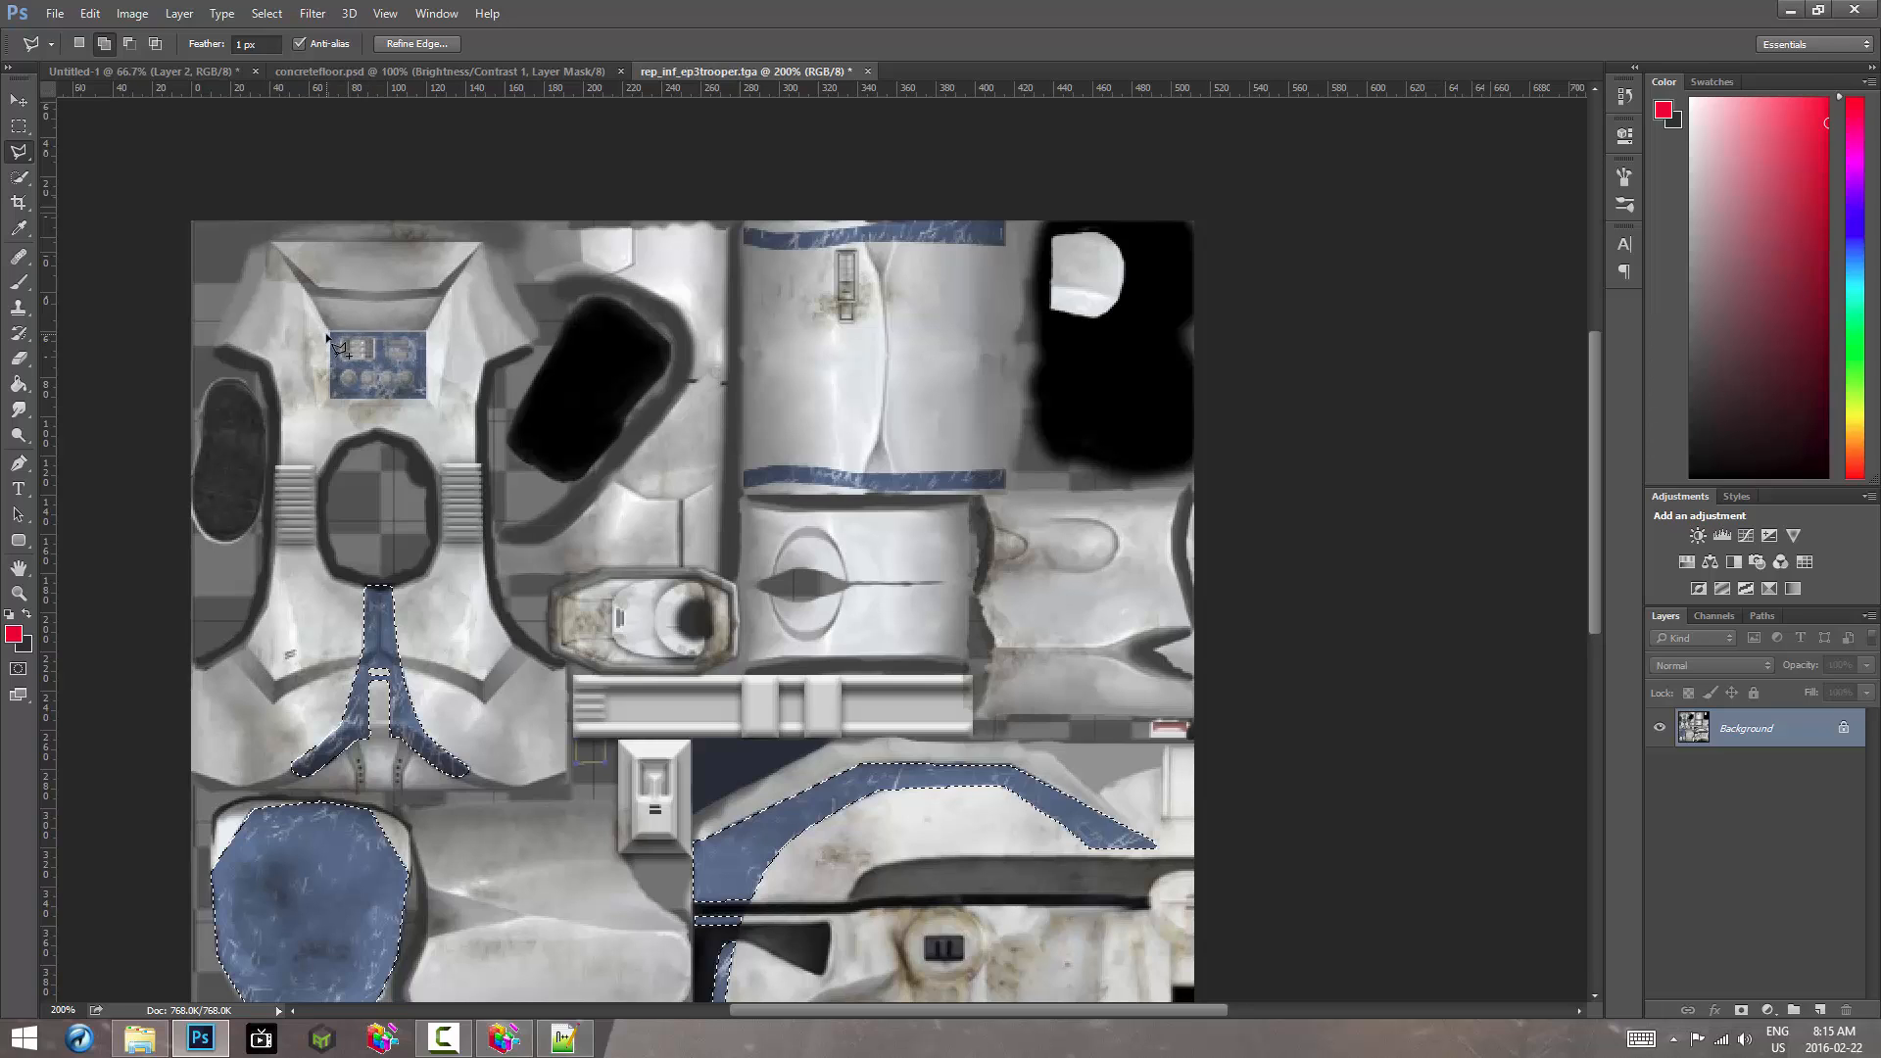
Step: Add the rectangular blue panel on the upper torso to the selection
key(shift)
shift+click(330, 400)
shift+click(428, 400)
shift+click(428, 334)
shift+click(332, 337)
Step: Add the two horizontal blue bands on the armour piece with the vertical seam to the selection
click(743, 243)
click(848, 245)
click(1008, 246)
click(748, 235)
click(743, 472)
click(753, 484)
Step: Check the whole texture for blue markings missing from the selection
mouse_move(932, 596)
mouse_down()
mouse_move(778, 499)
mouse_move(880, 328)
mouse_up()
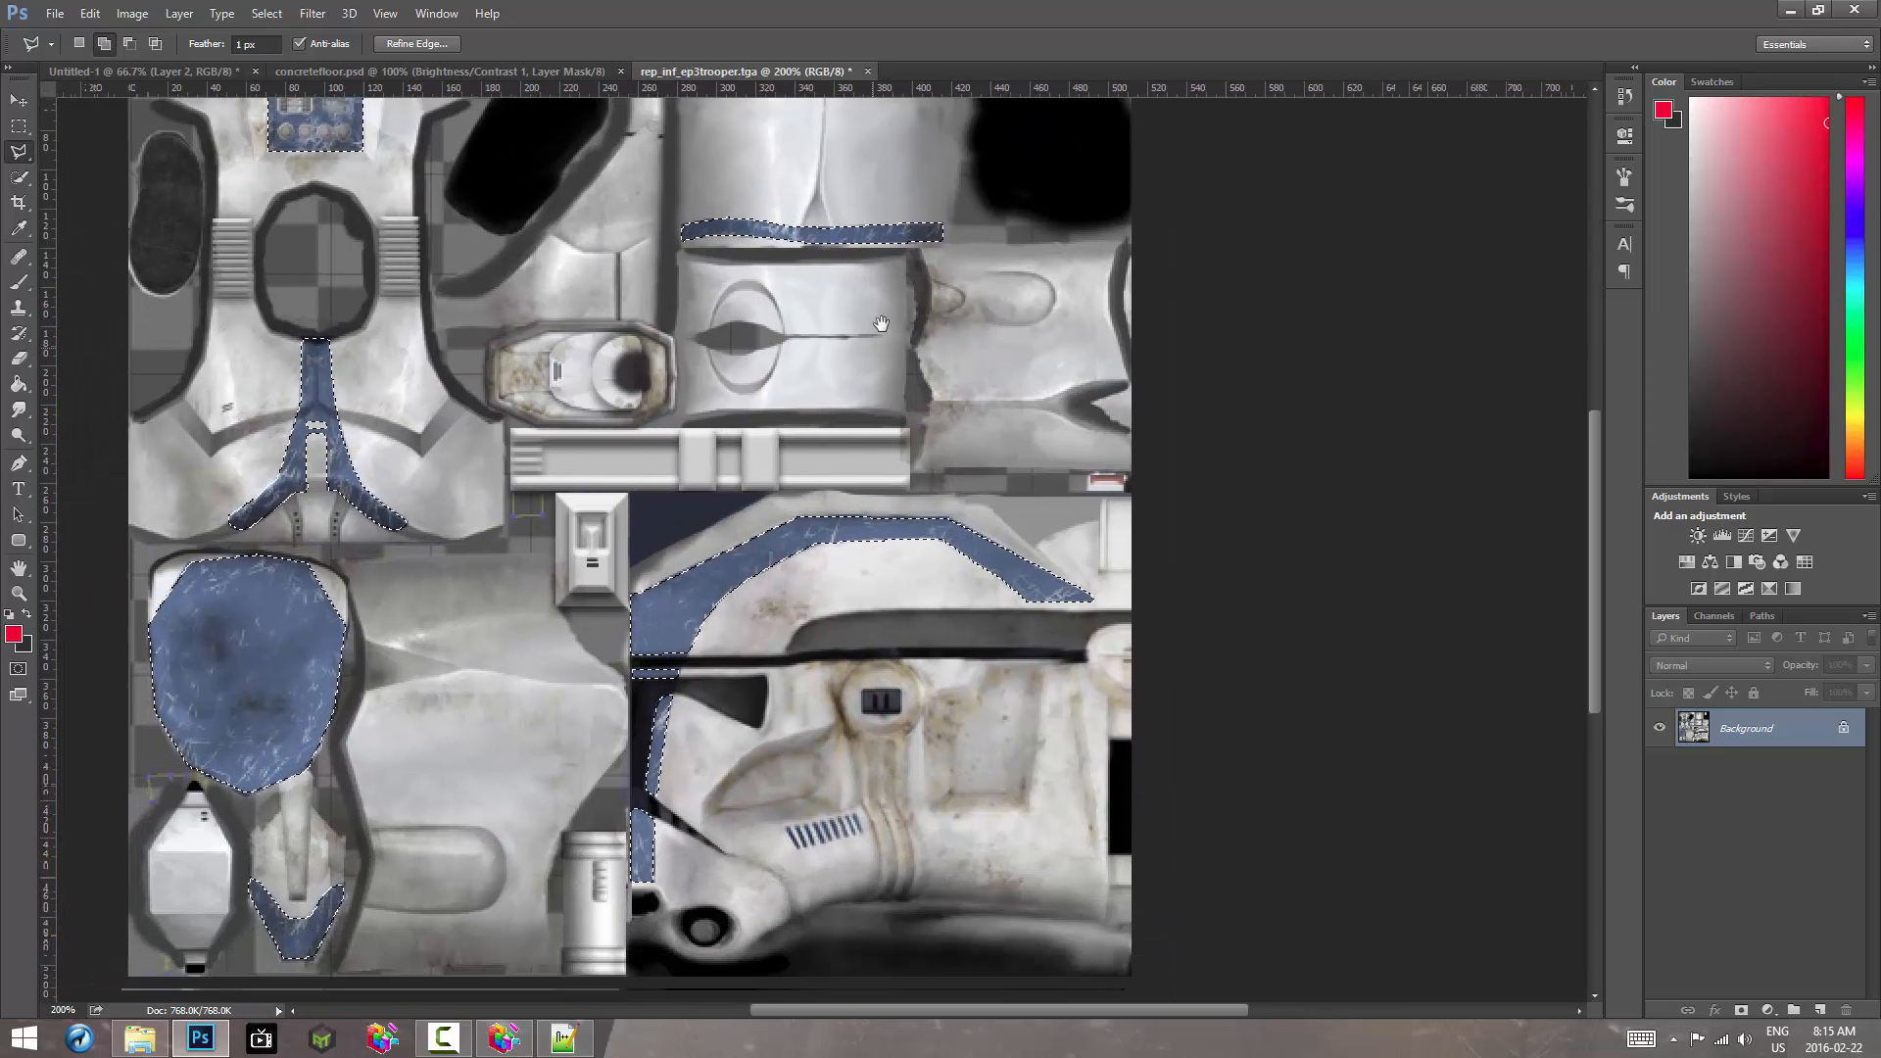
drag(781, 584, 817, 445)
drag(788, 322, 785, 437)
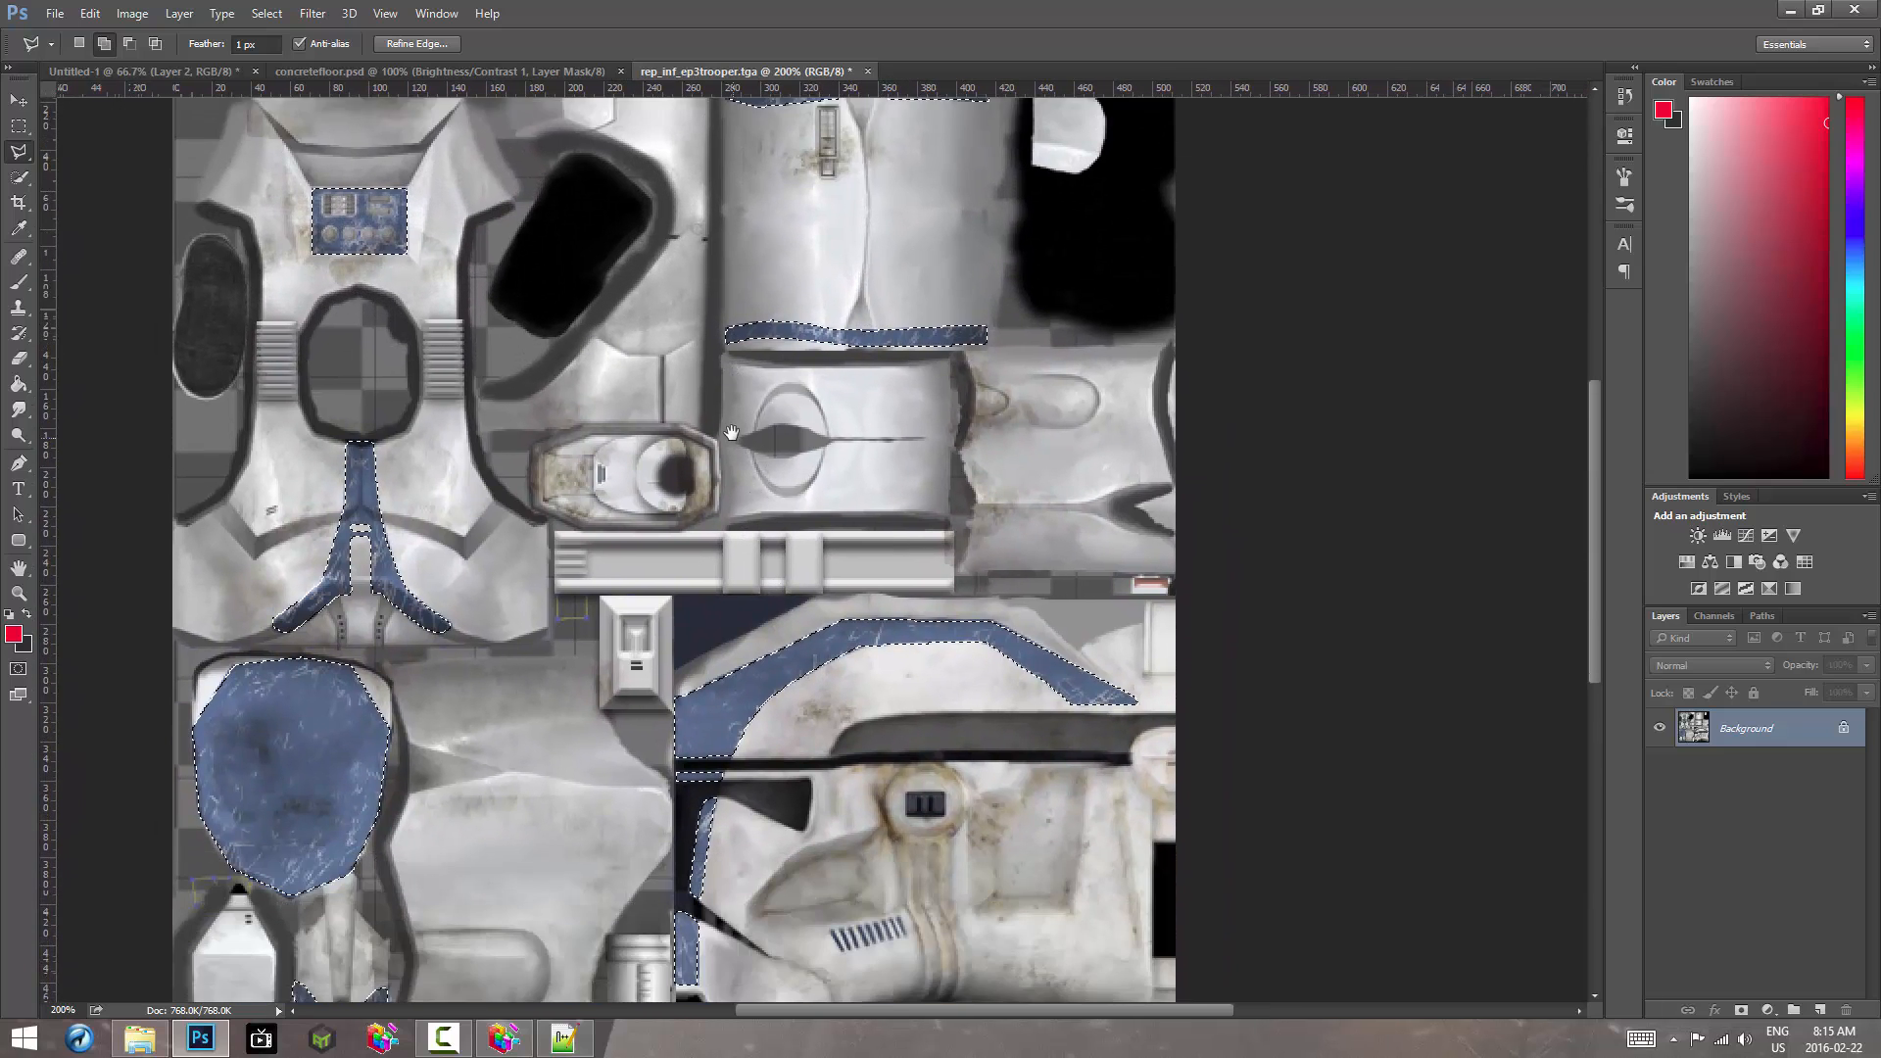
drag(777, 641, 844, 718)
drag(684, 404, 690, 463)
drag(716, 820, 710, 502)
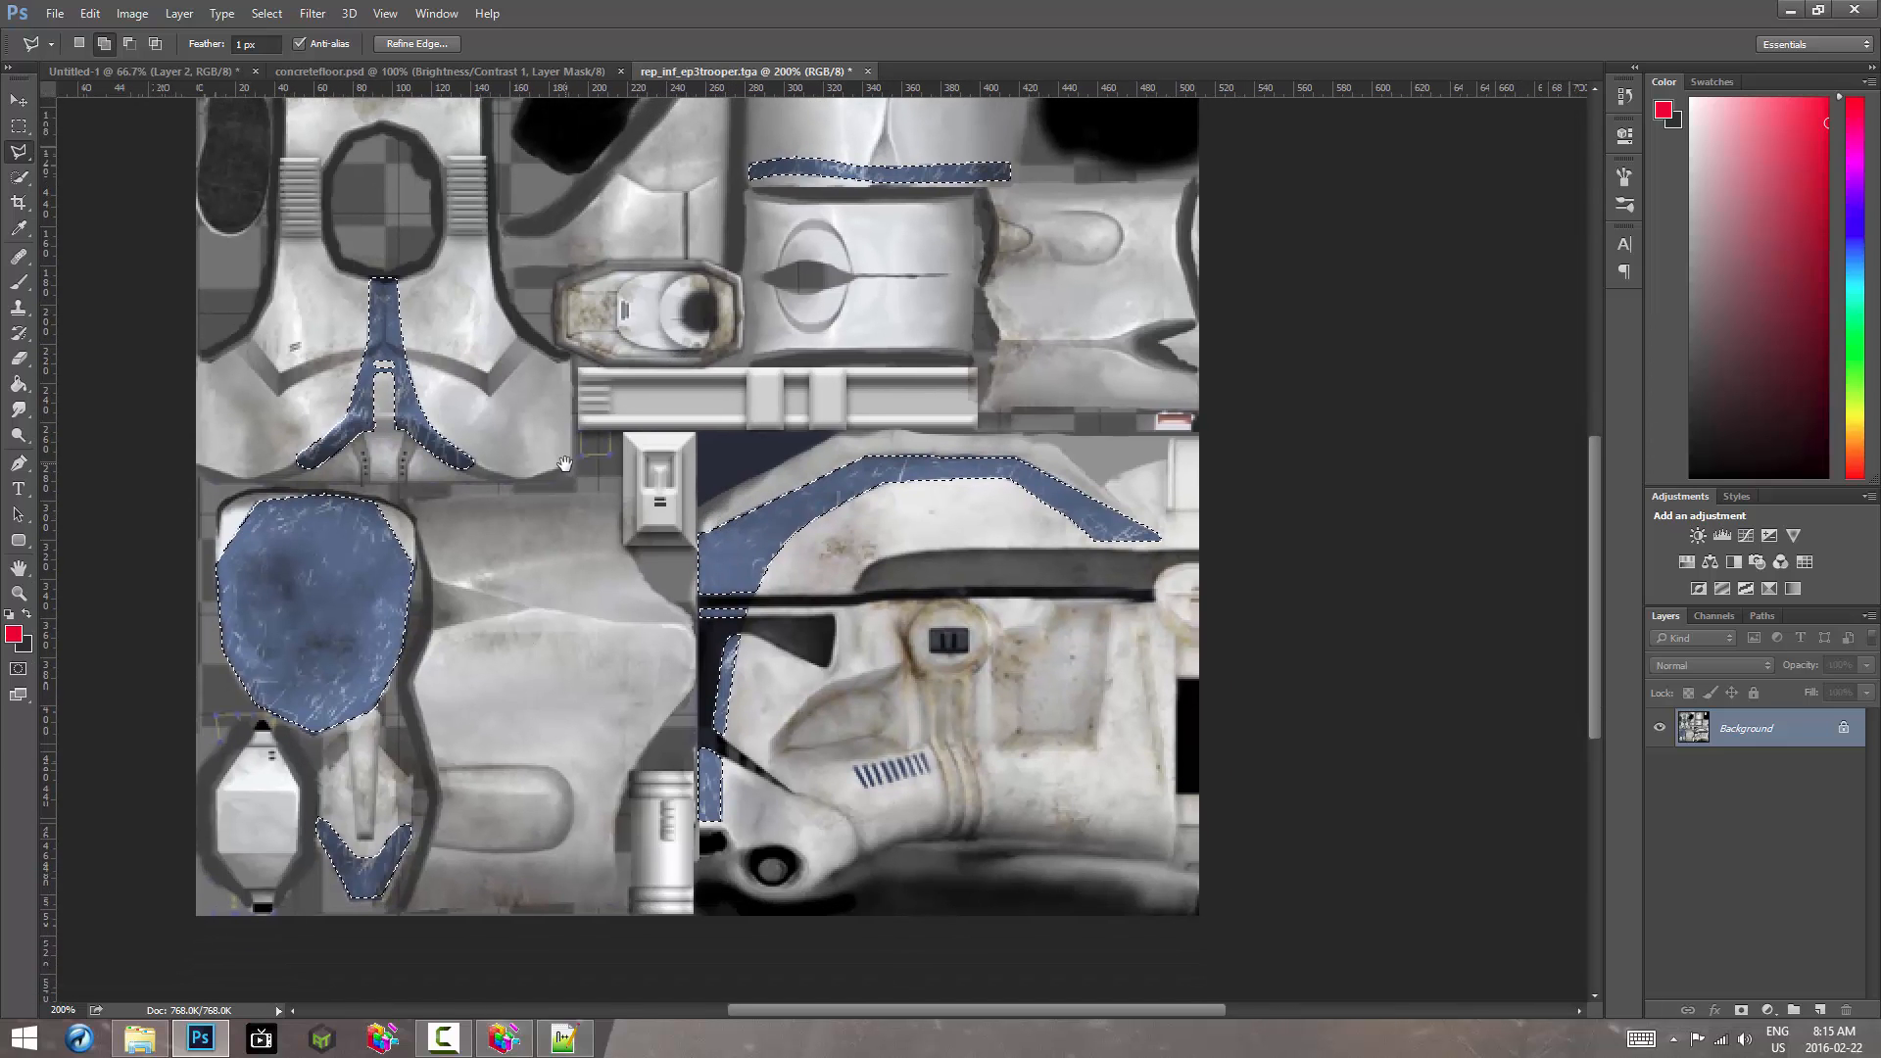
drag(563, 460, 584, 535)
drag(593, 339, 500, 462)
drag(698, 627, 639, 669)
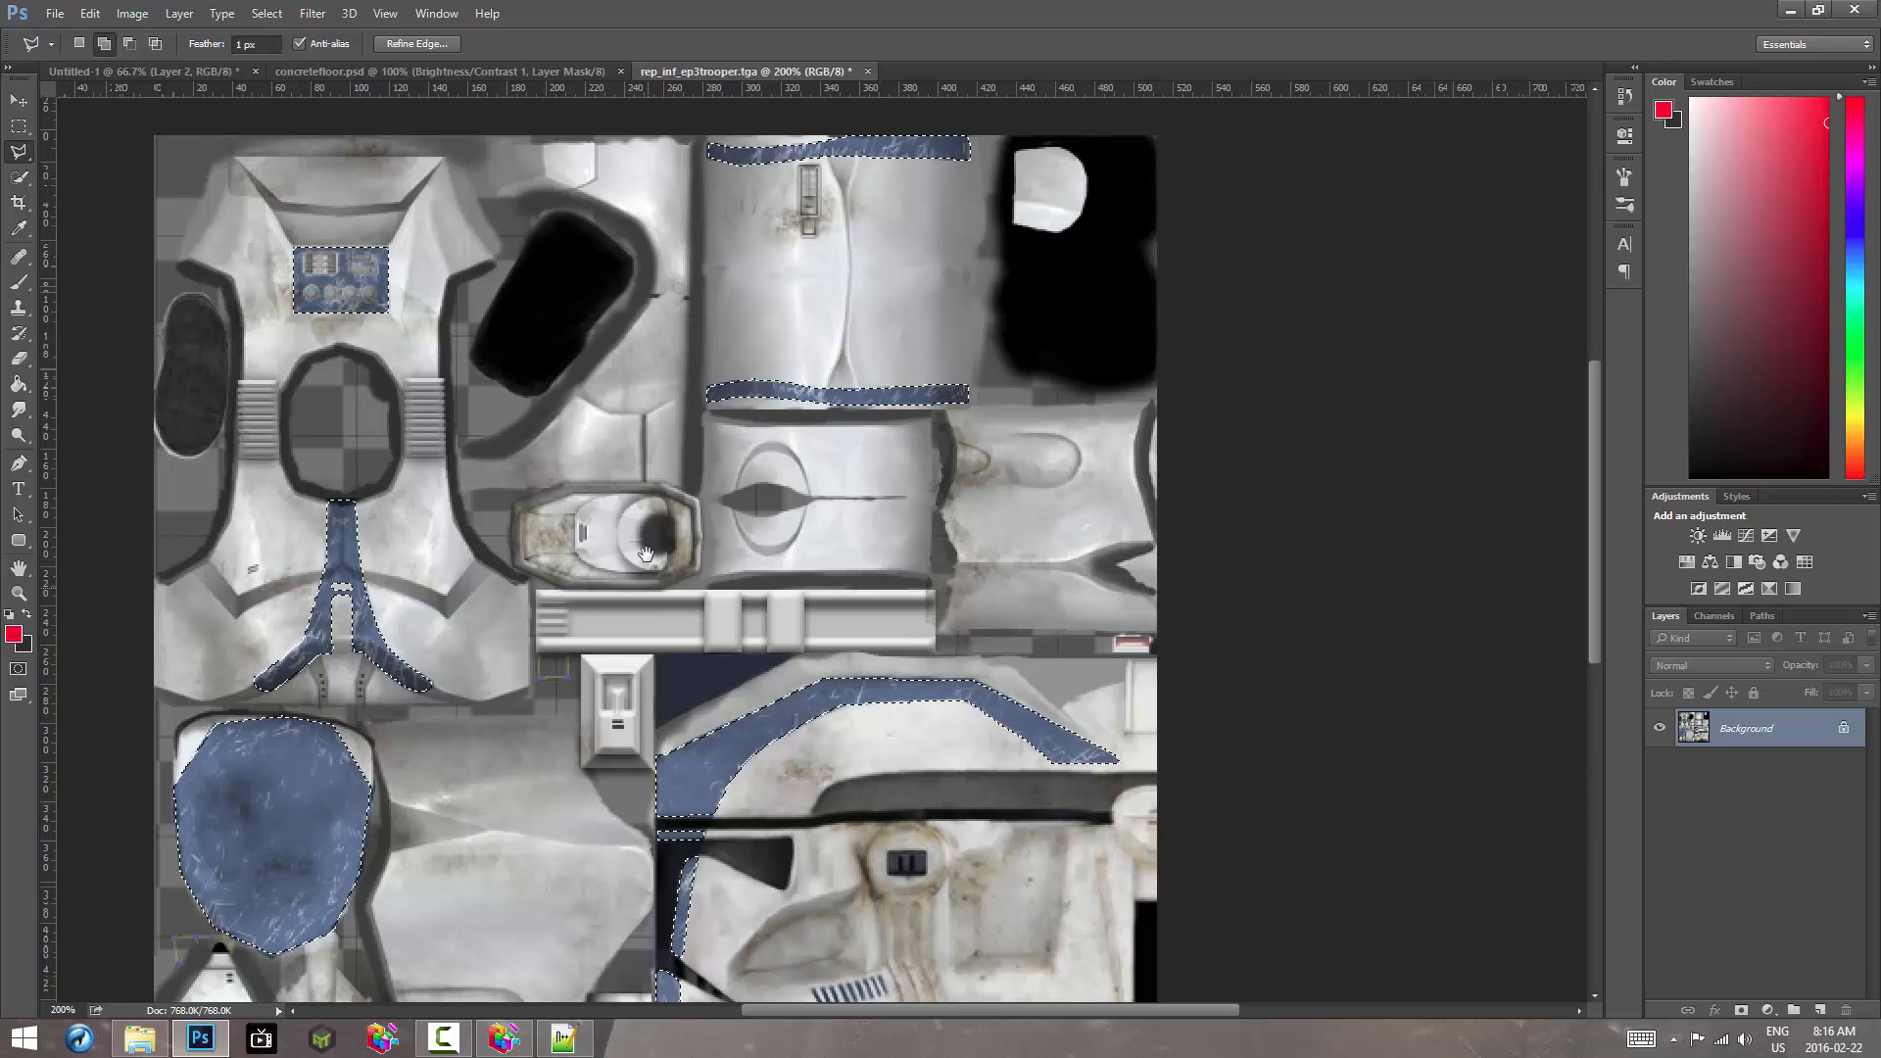
drag(646, 556, 637, 387)
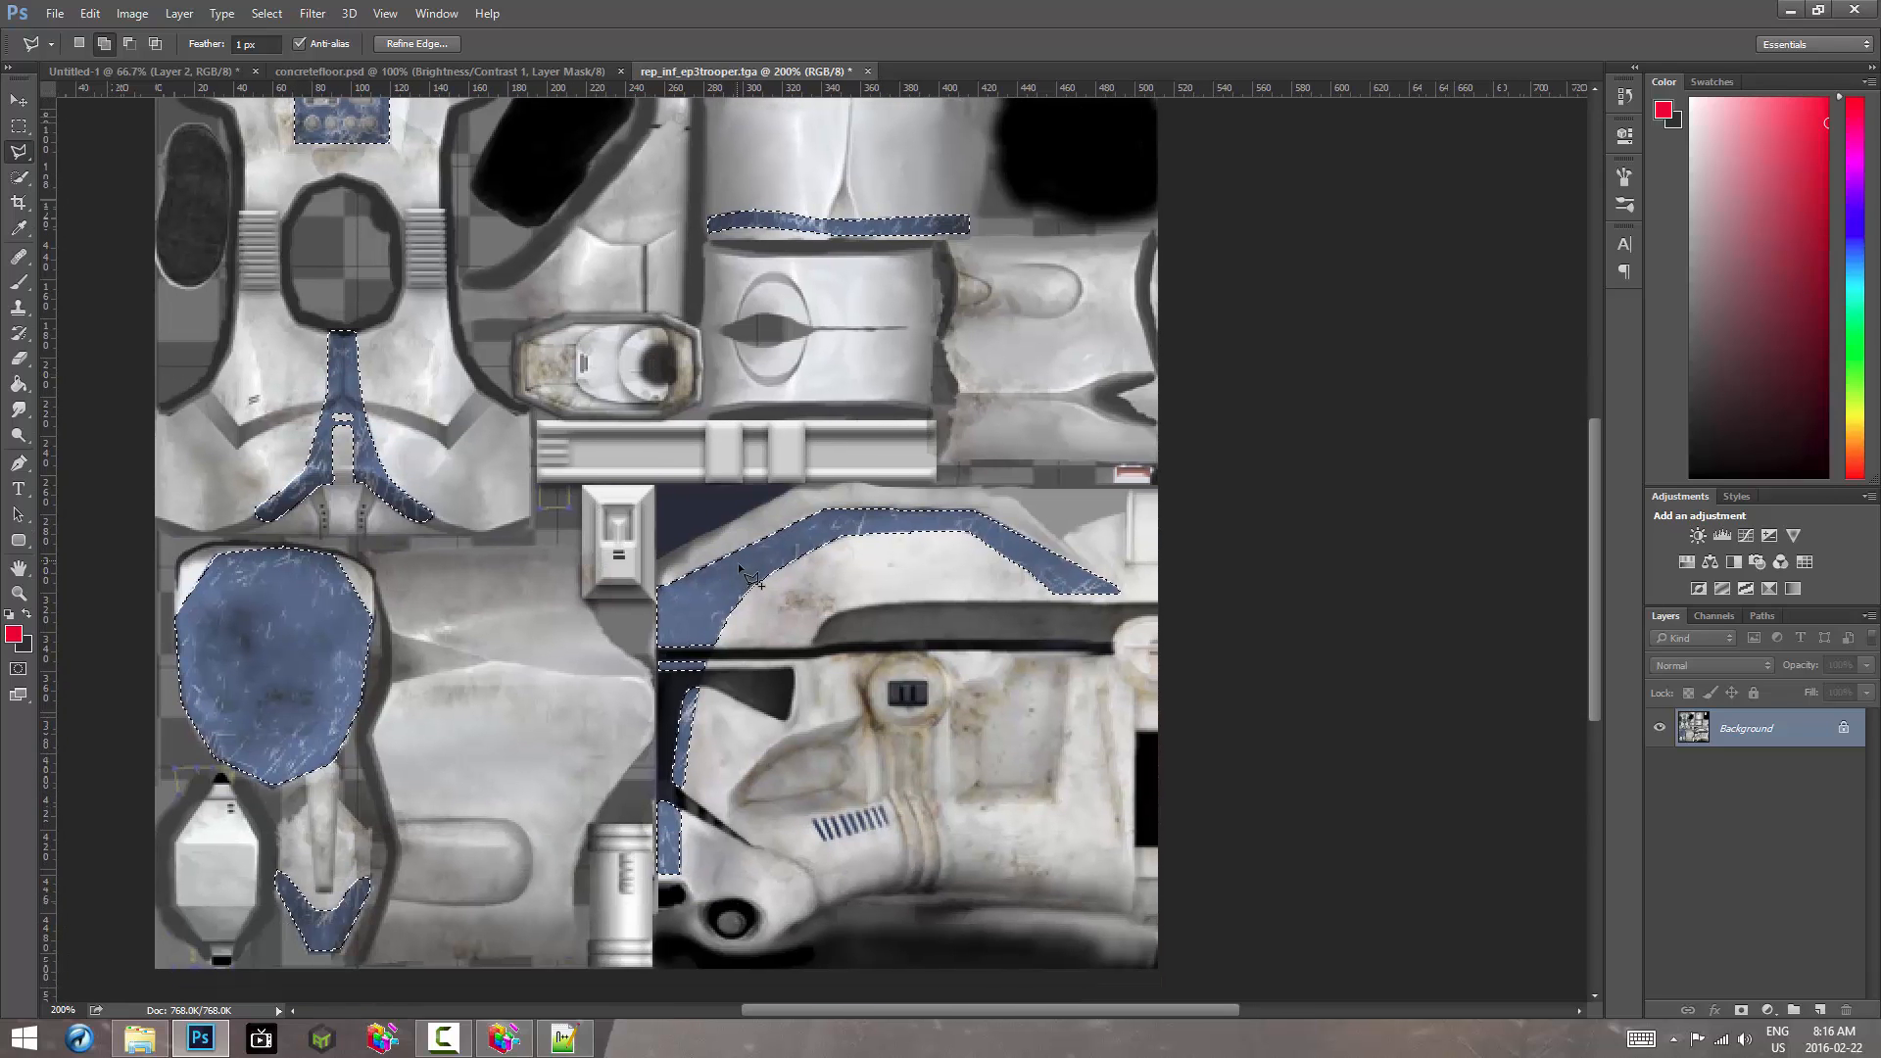
Step: Add a Hue/Saturation adjustment layer limited to the selected markings, with Colorize on and the hue at 350
key(ctrl+minus)
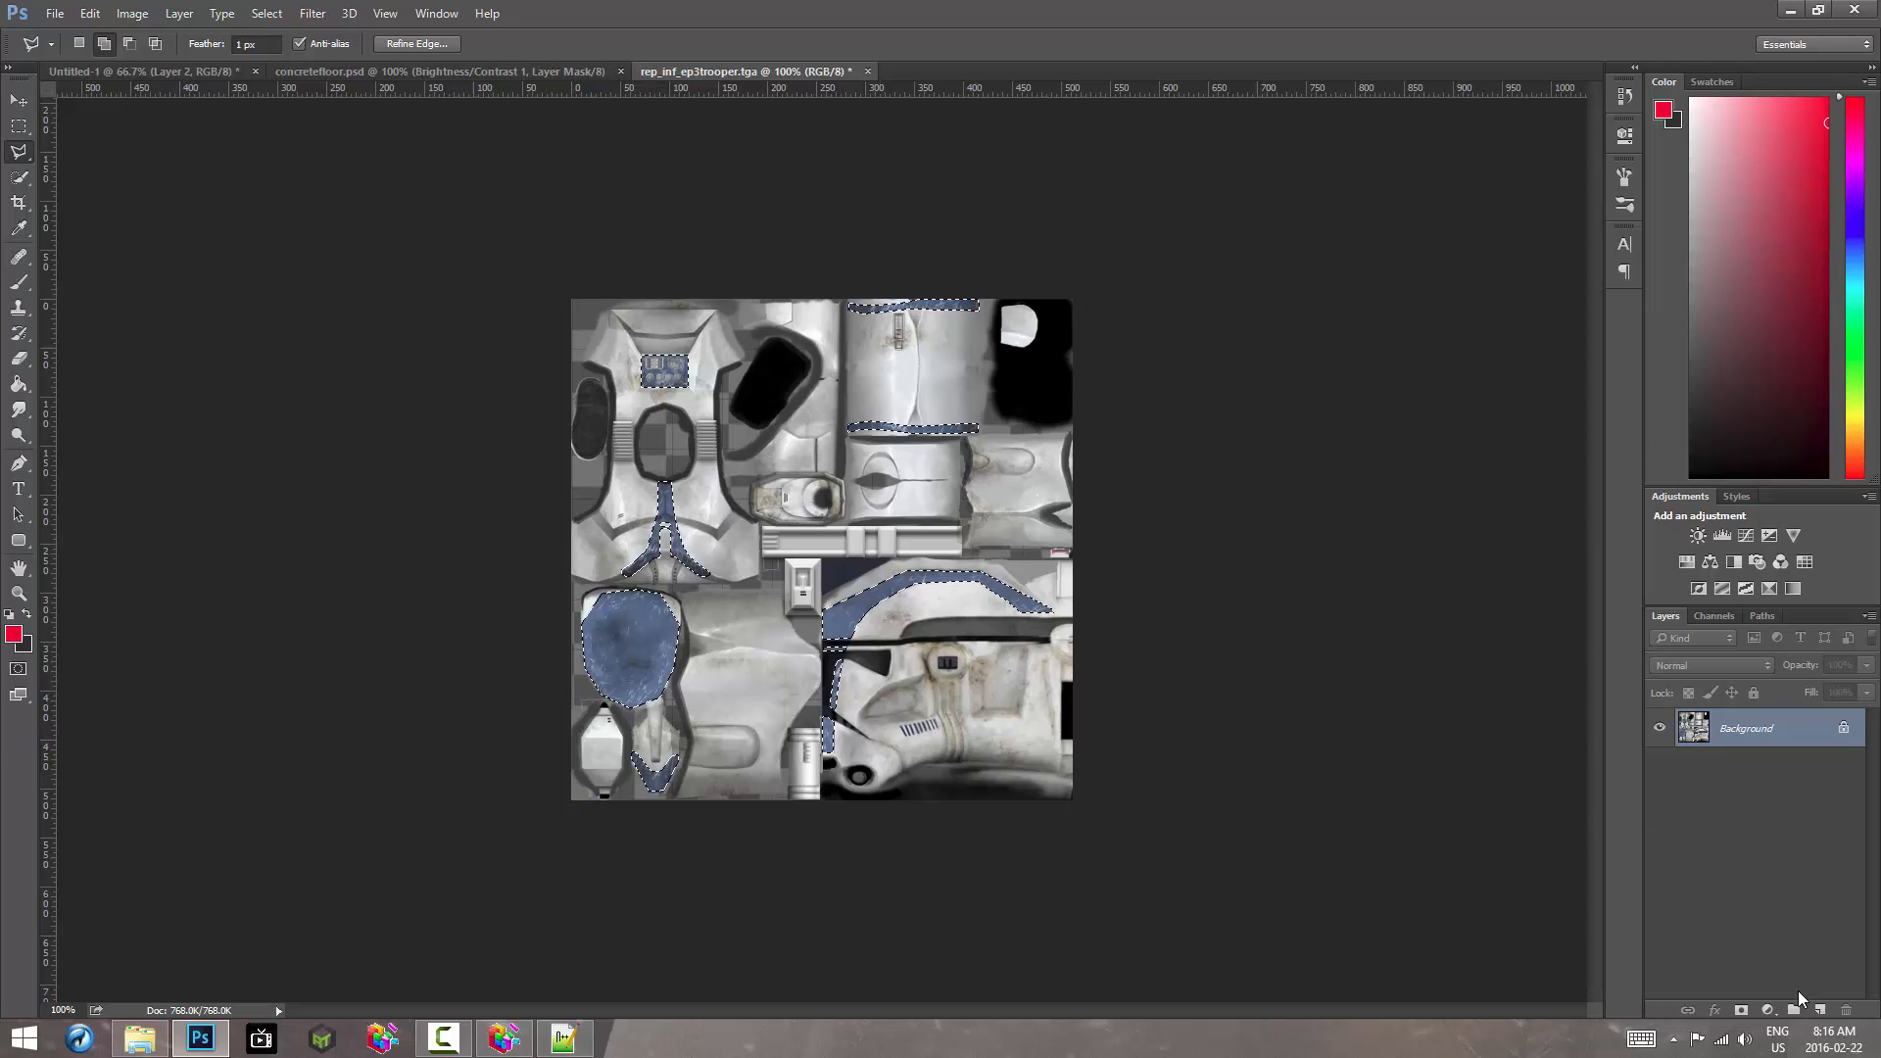
click(1767, 1010)
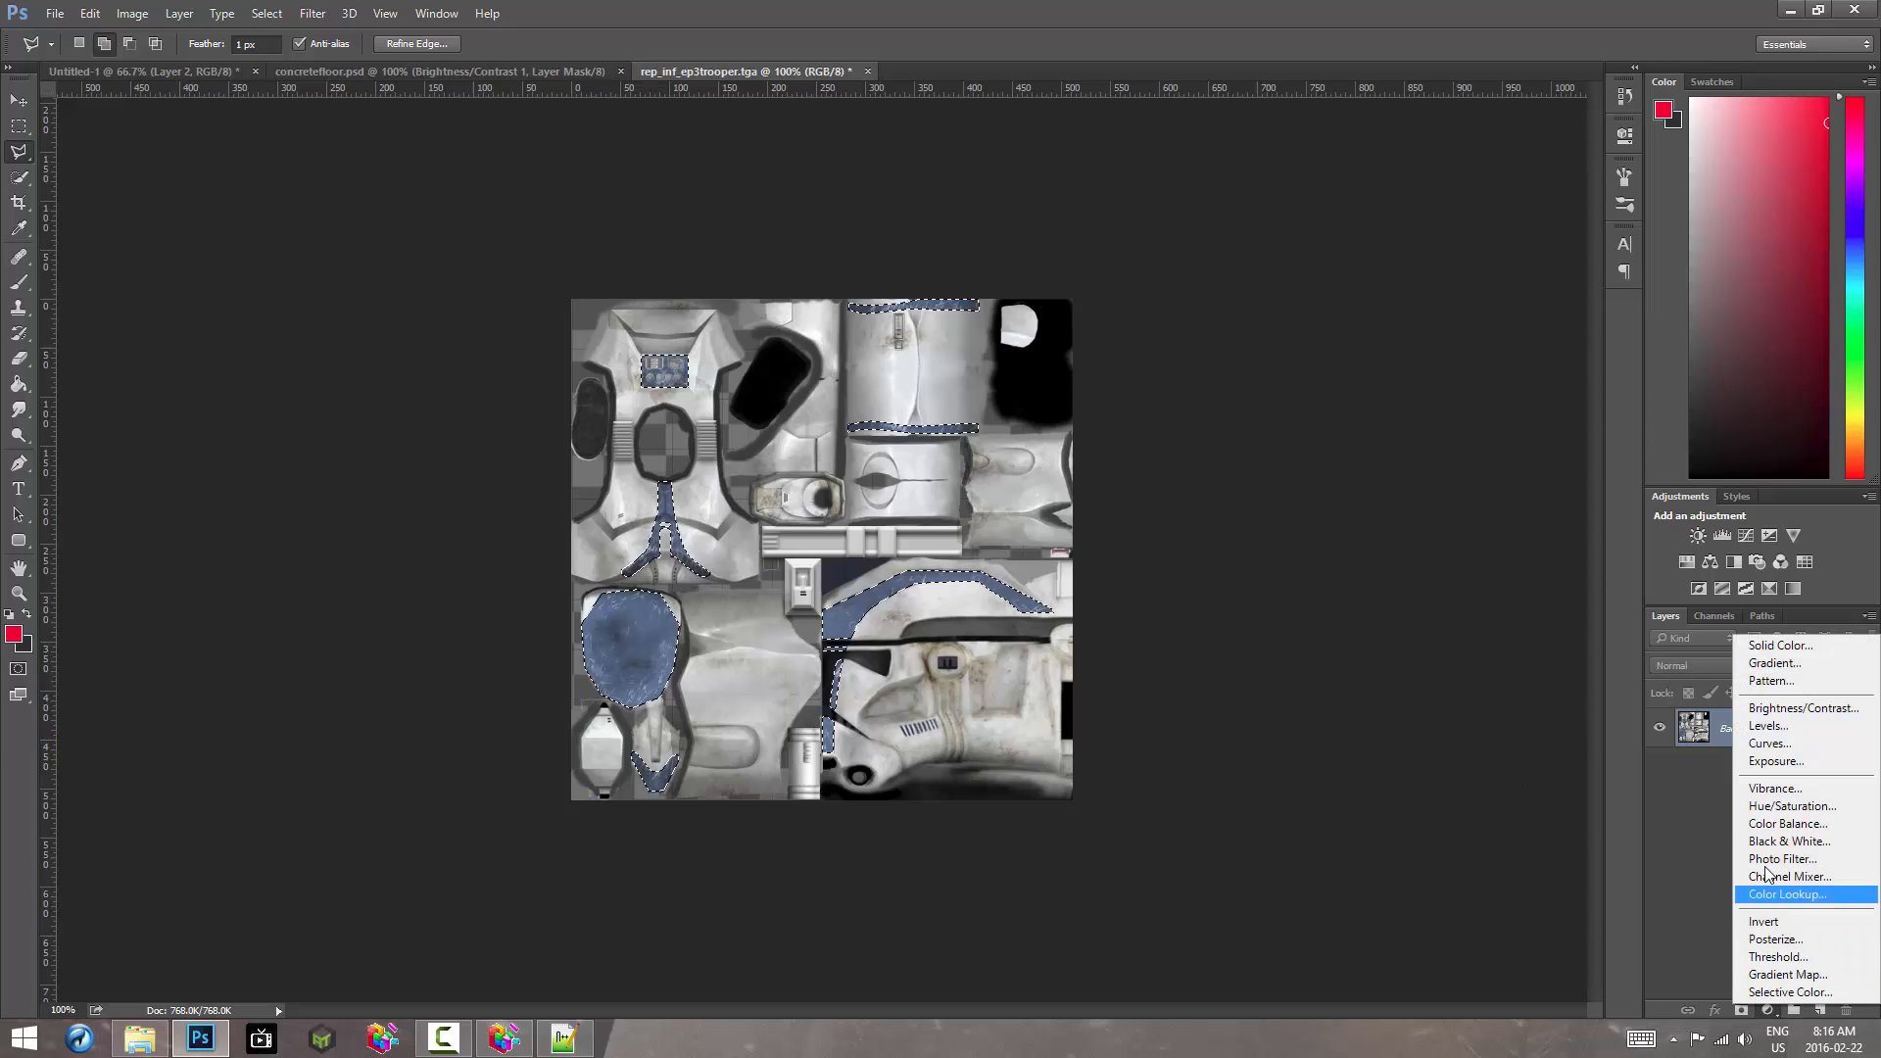
click(1790, 809)
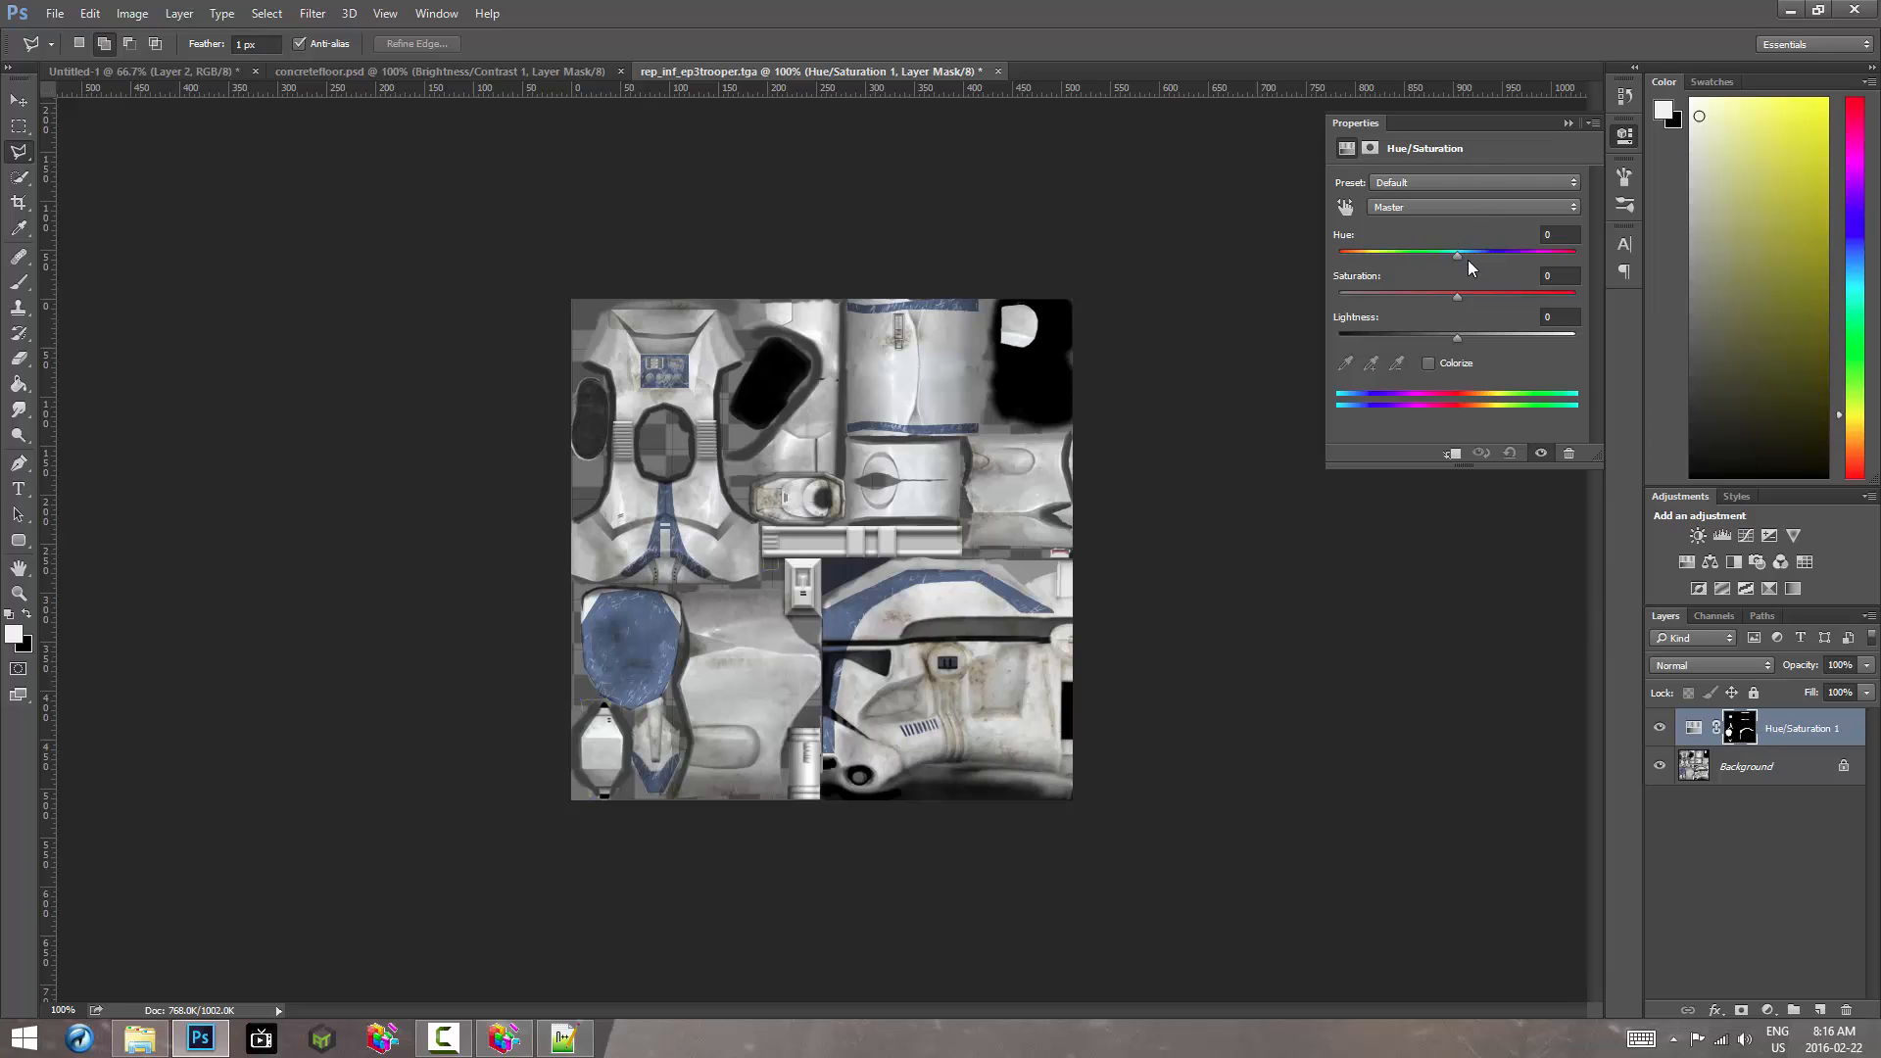
click(1428, 363)
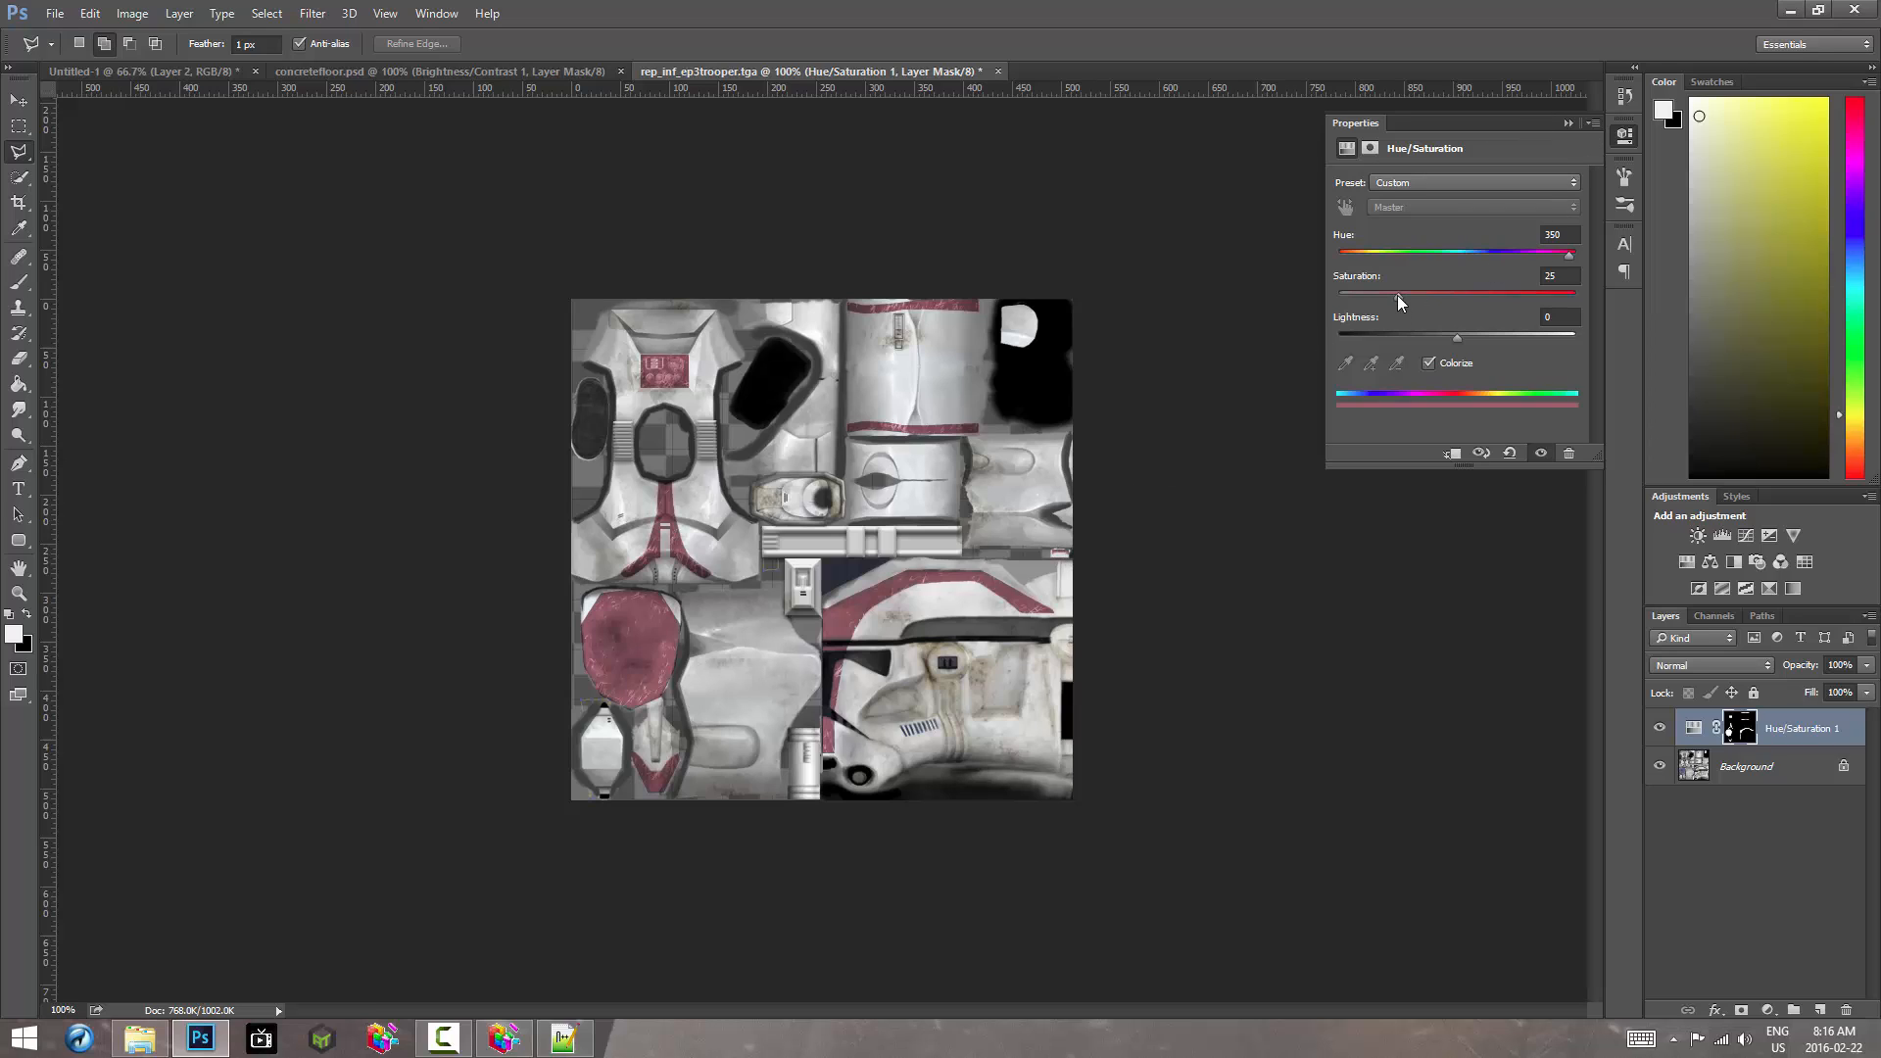
Step: Try recolouring the markings in a stronger red at saturation 78 and in green at hue 109, saturation 55
drag(1397, 296, 1532, 308)
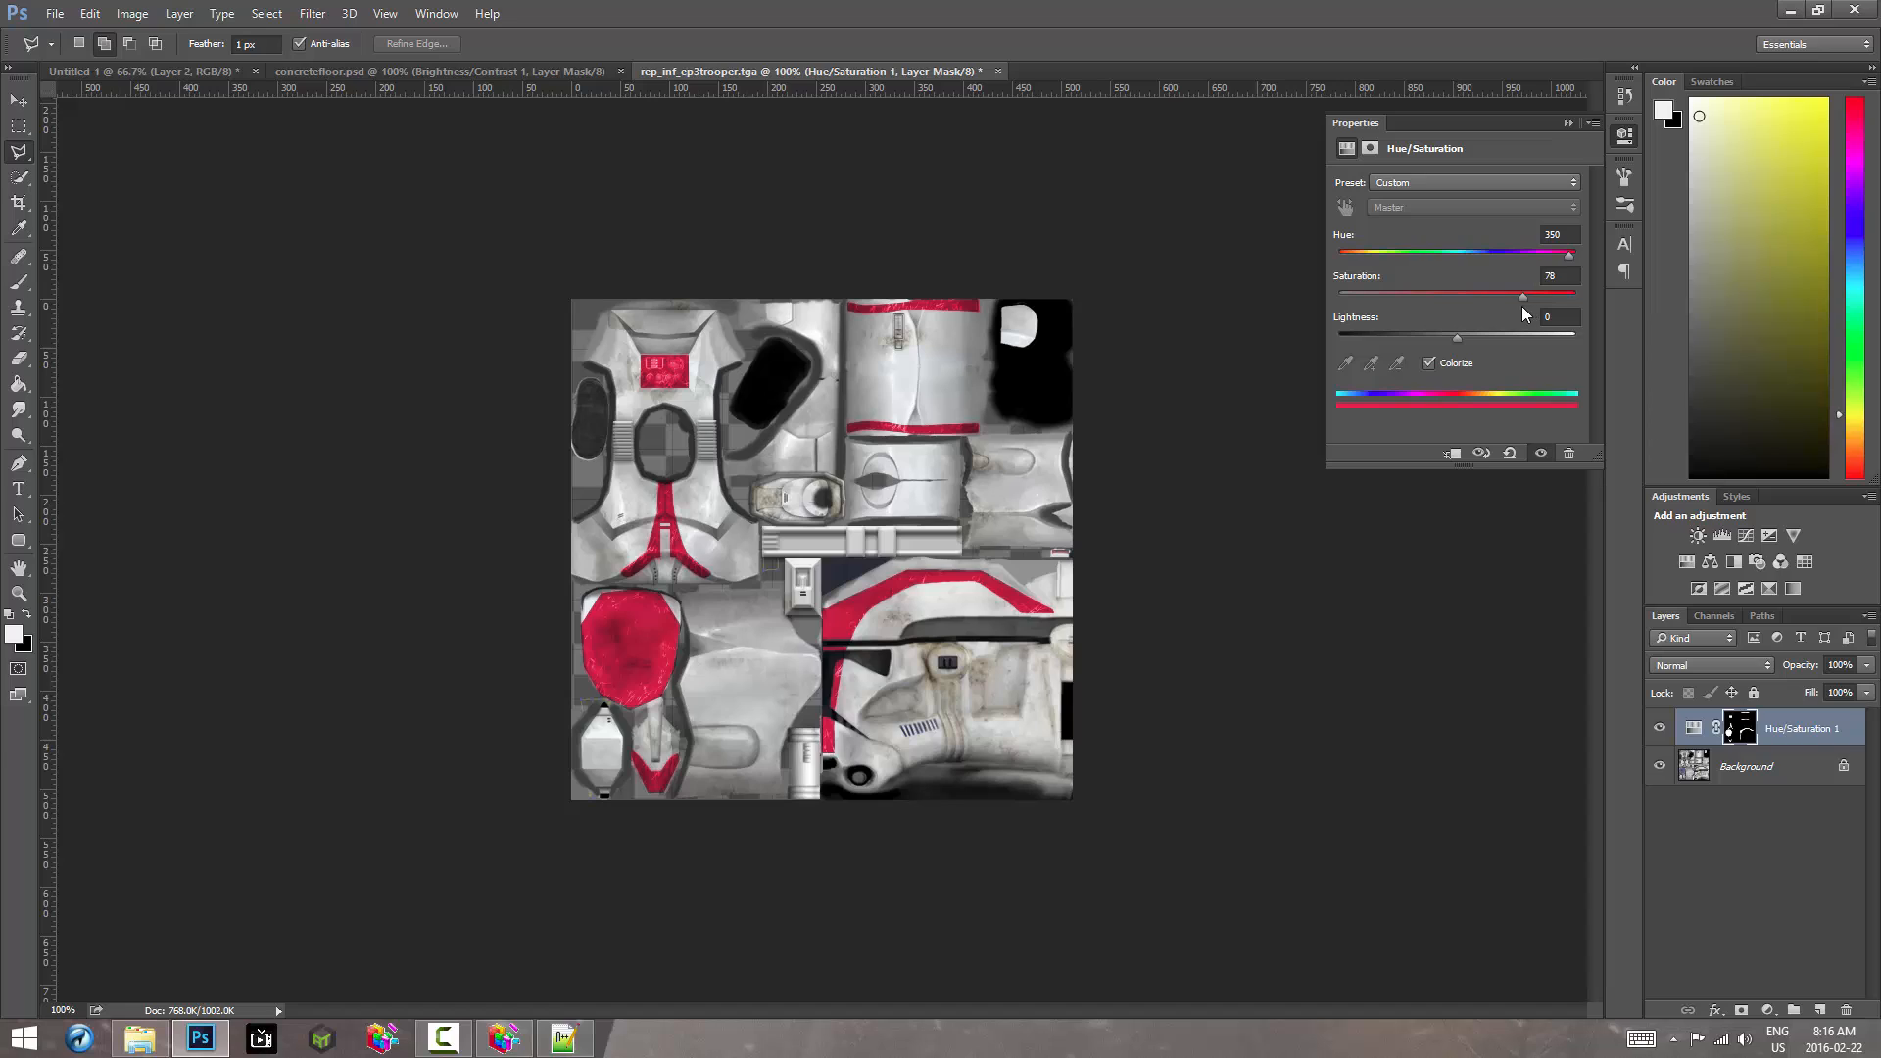
drag(1496, 315, 1527, 310)
drag(1568, 254, 1411, 252)
drag(1533, 295, 1484, 302)
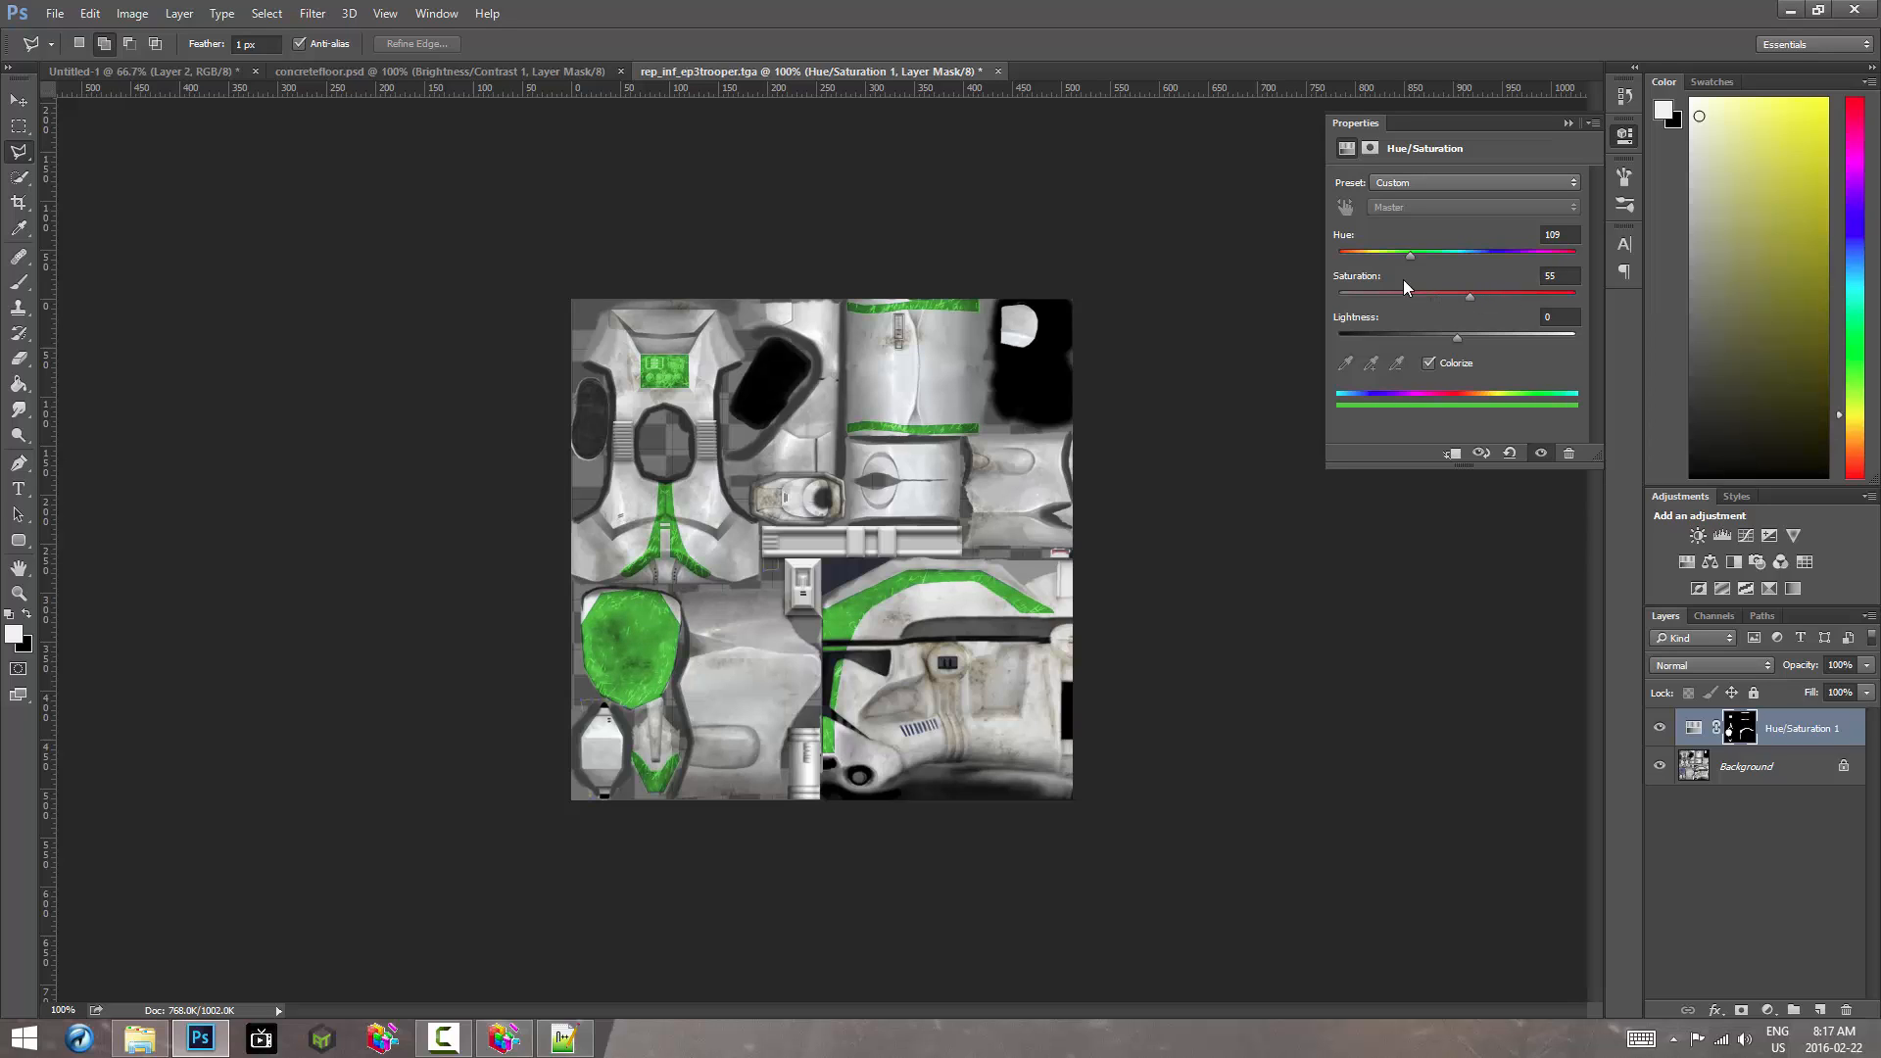
Step: Set the markings' hue to 176 and their saturation to 0
mouse_move(1410, 253)
mouse_down()
mouse_move(1379, 261)
mouse_move(1417, 262)
mouse_up()
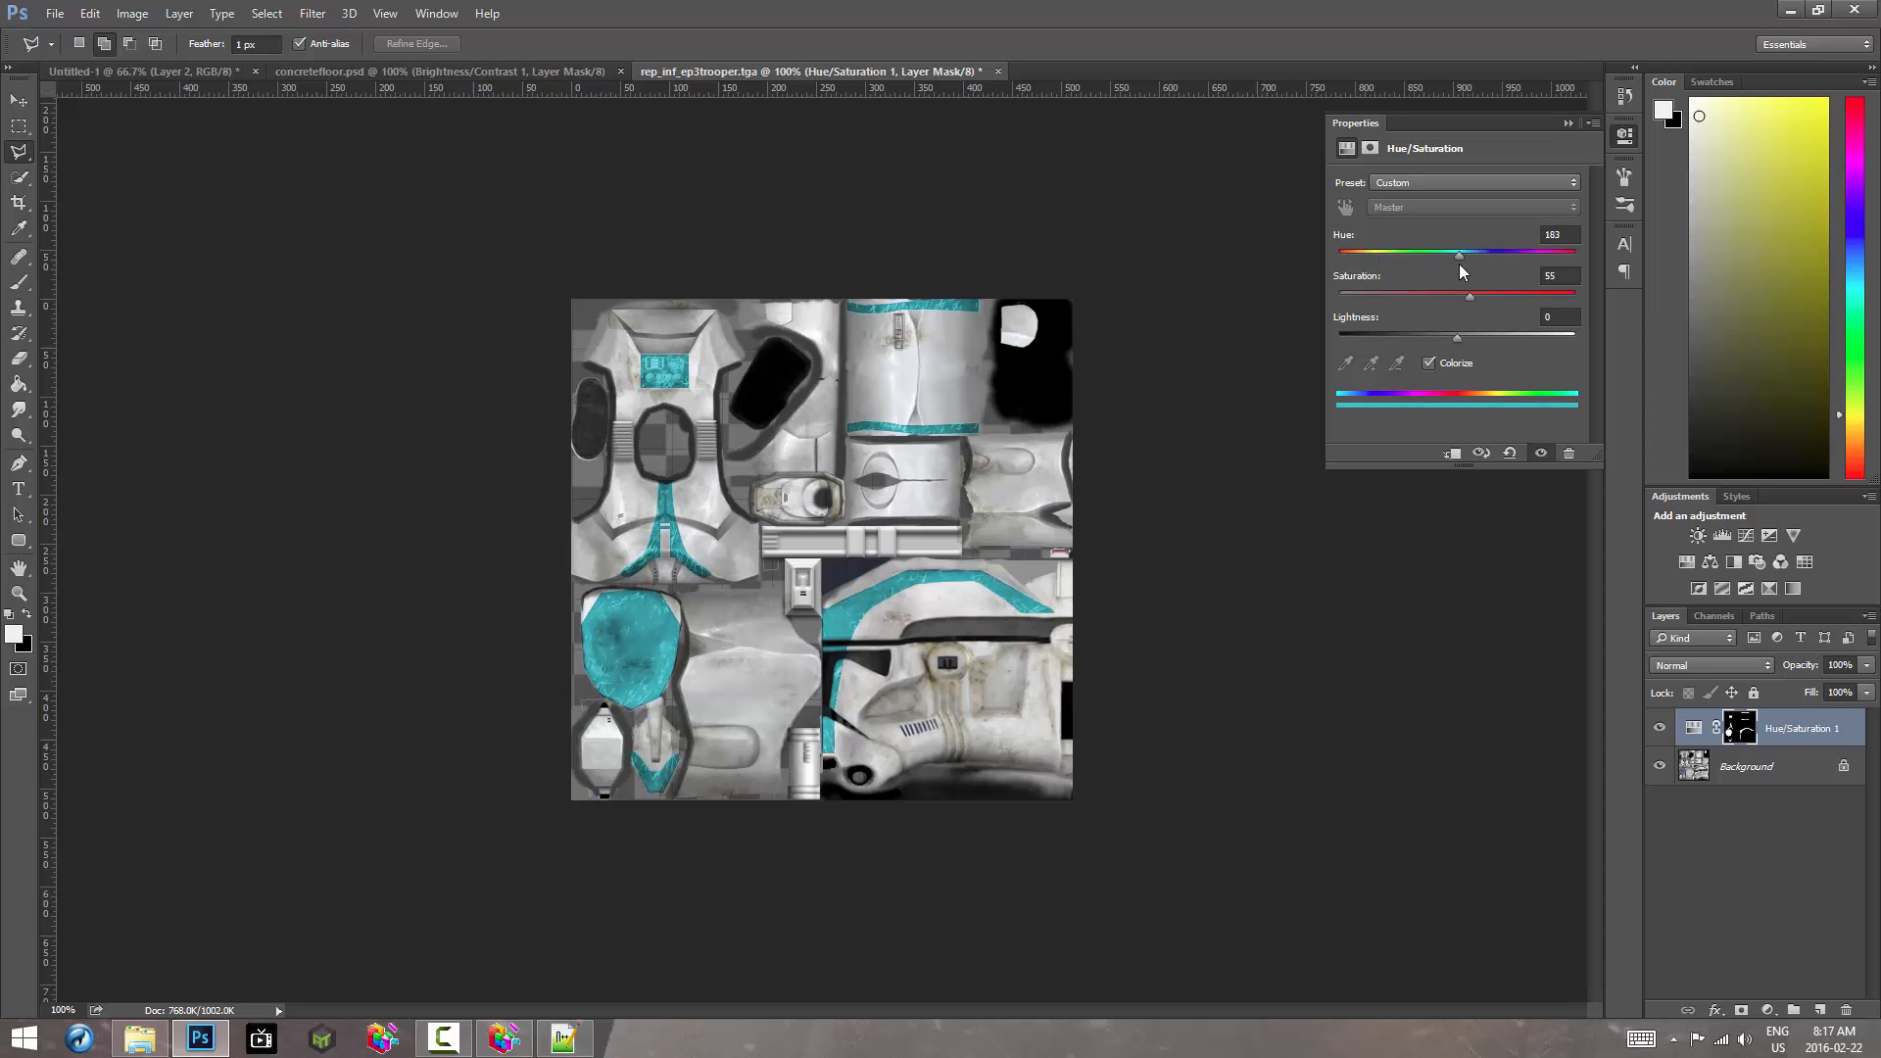
drag(1474, 297, 1313, 291)
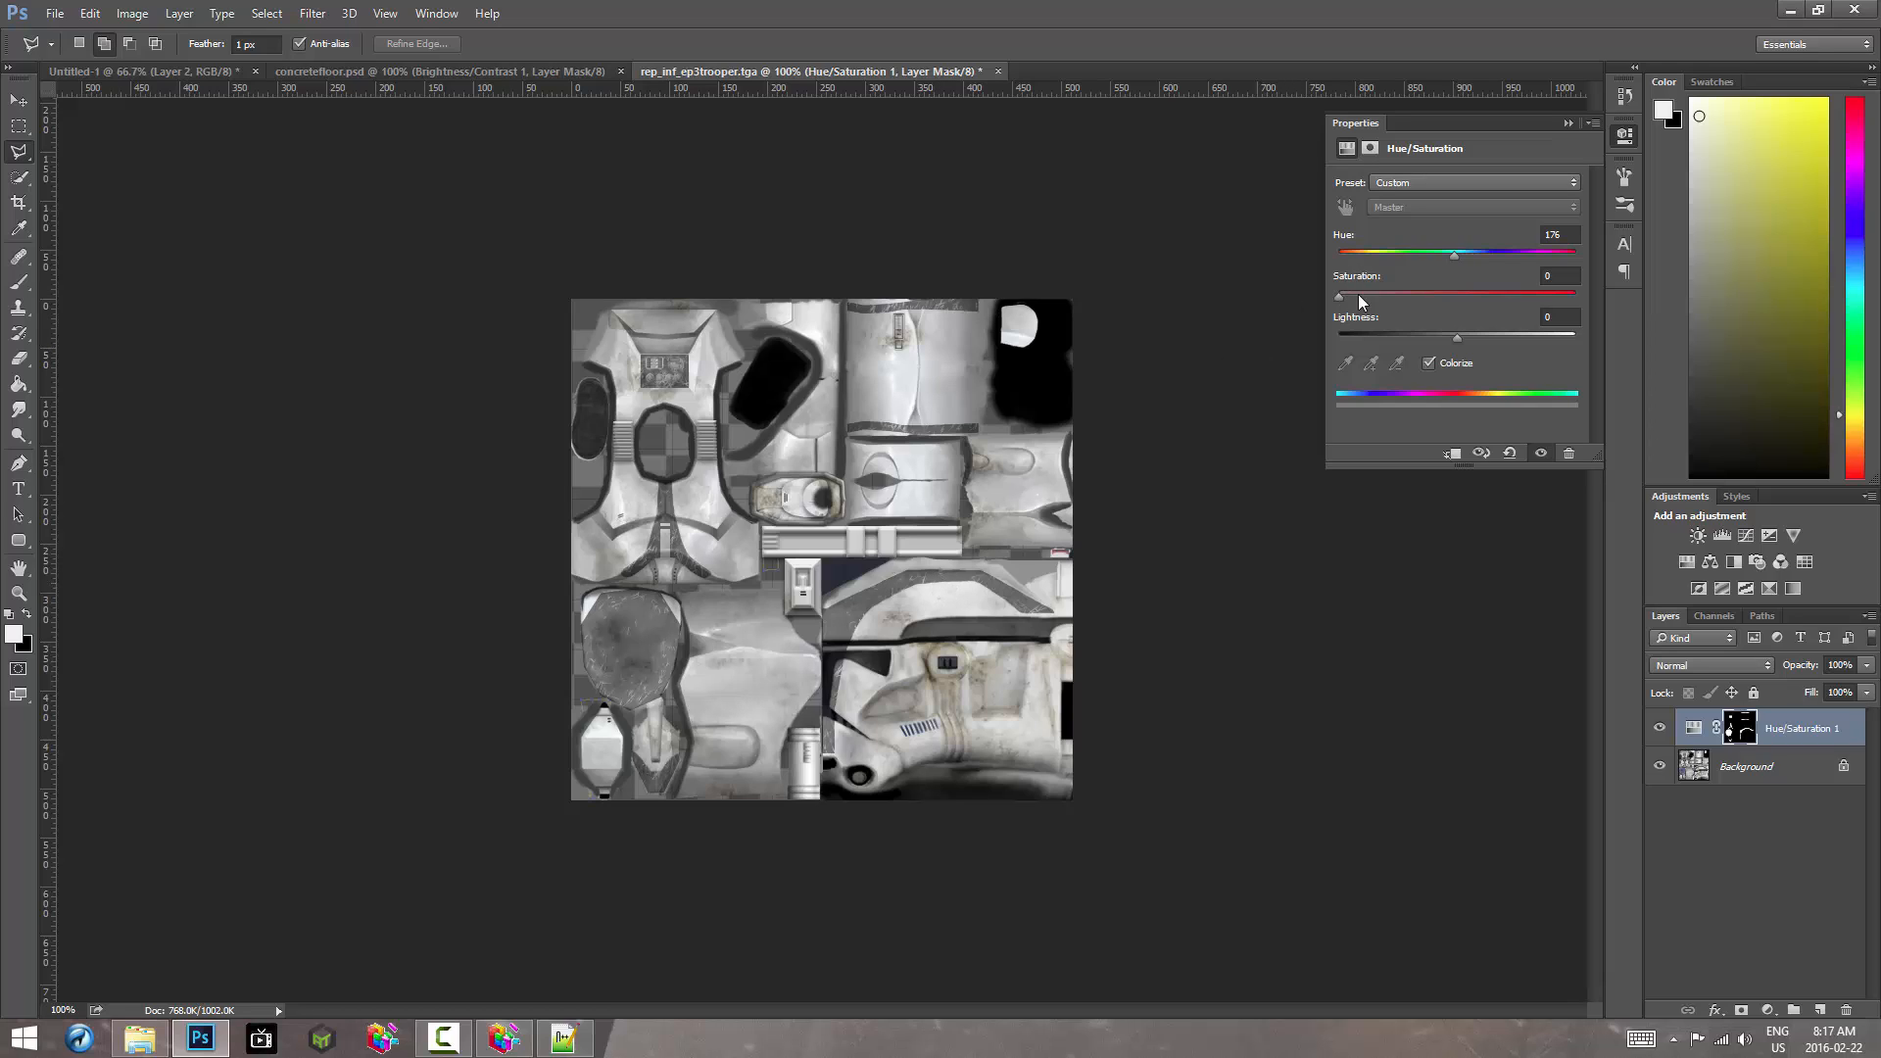
Step: Recolour the trooper markings yellow-green by setting the saturation to 48 and the hue near 88, and collapse the adjustment's properties
drag(1359, 300, 1452, 300)
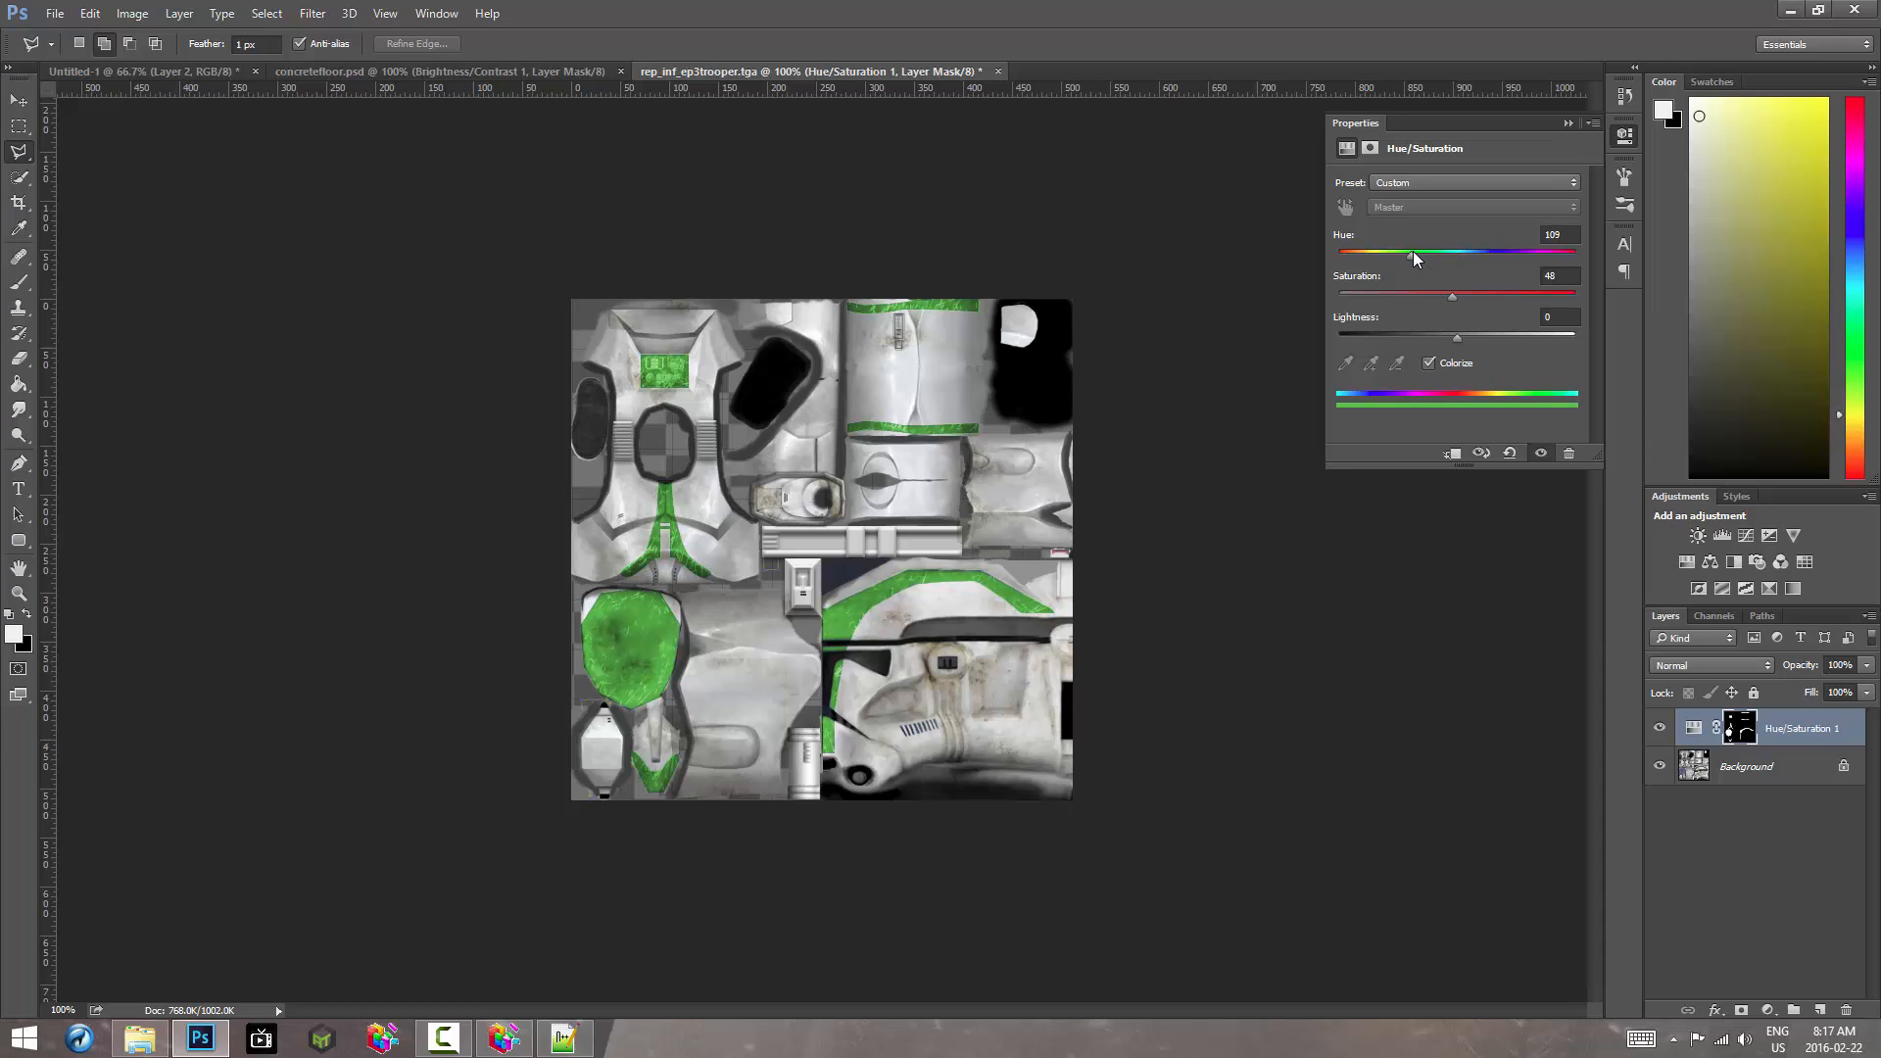
drag(1408, 253, 1403, 253)
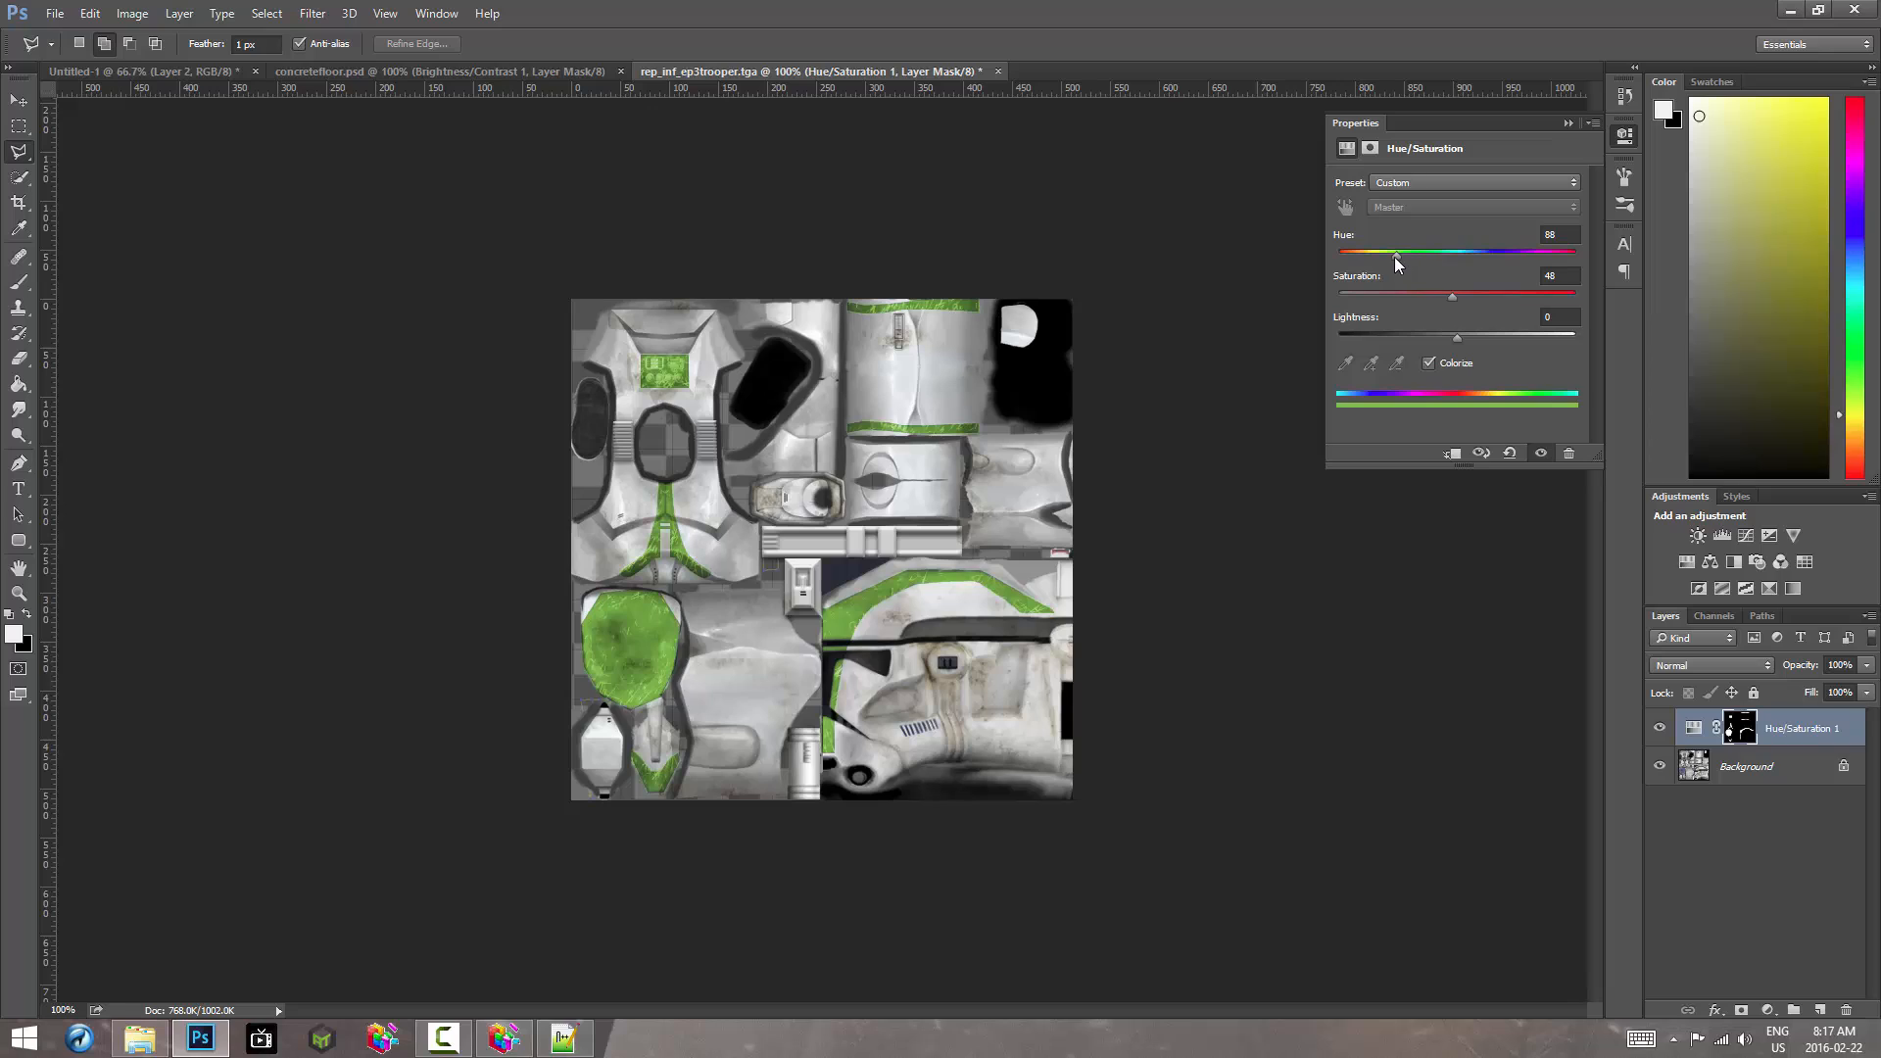
drag(1396, 257, 1400, 259)
click(1569, 122)
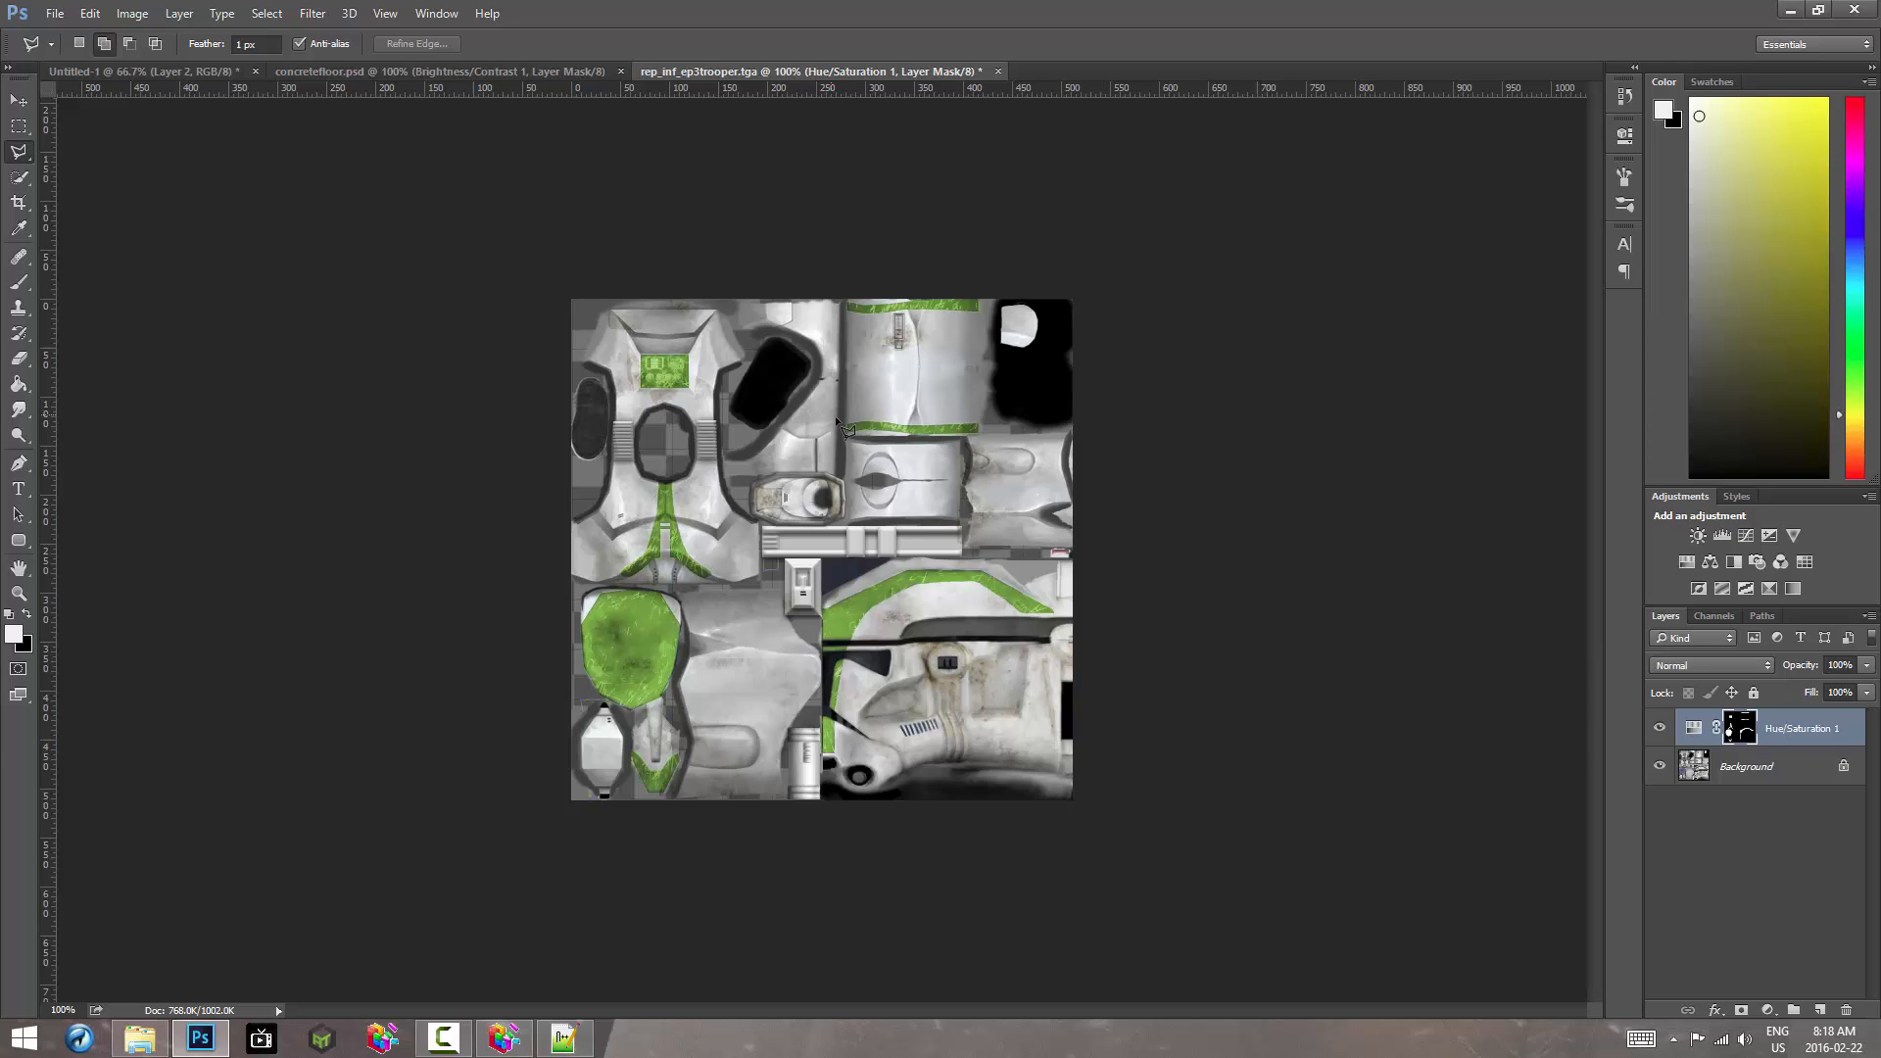
Step: Save the layered texture as rep_inf_ep3trooper.psd in the msh folder and overwrite rep_inf_ep3trooper.tga with a 24 bits/pixel Targa copy
key(ctrl+shift+s)
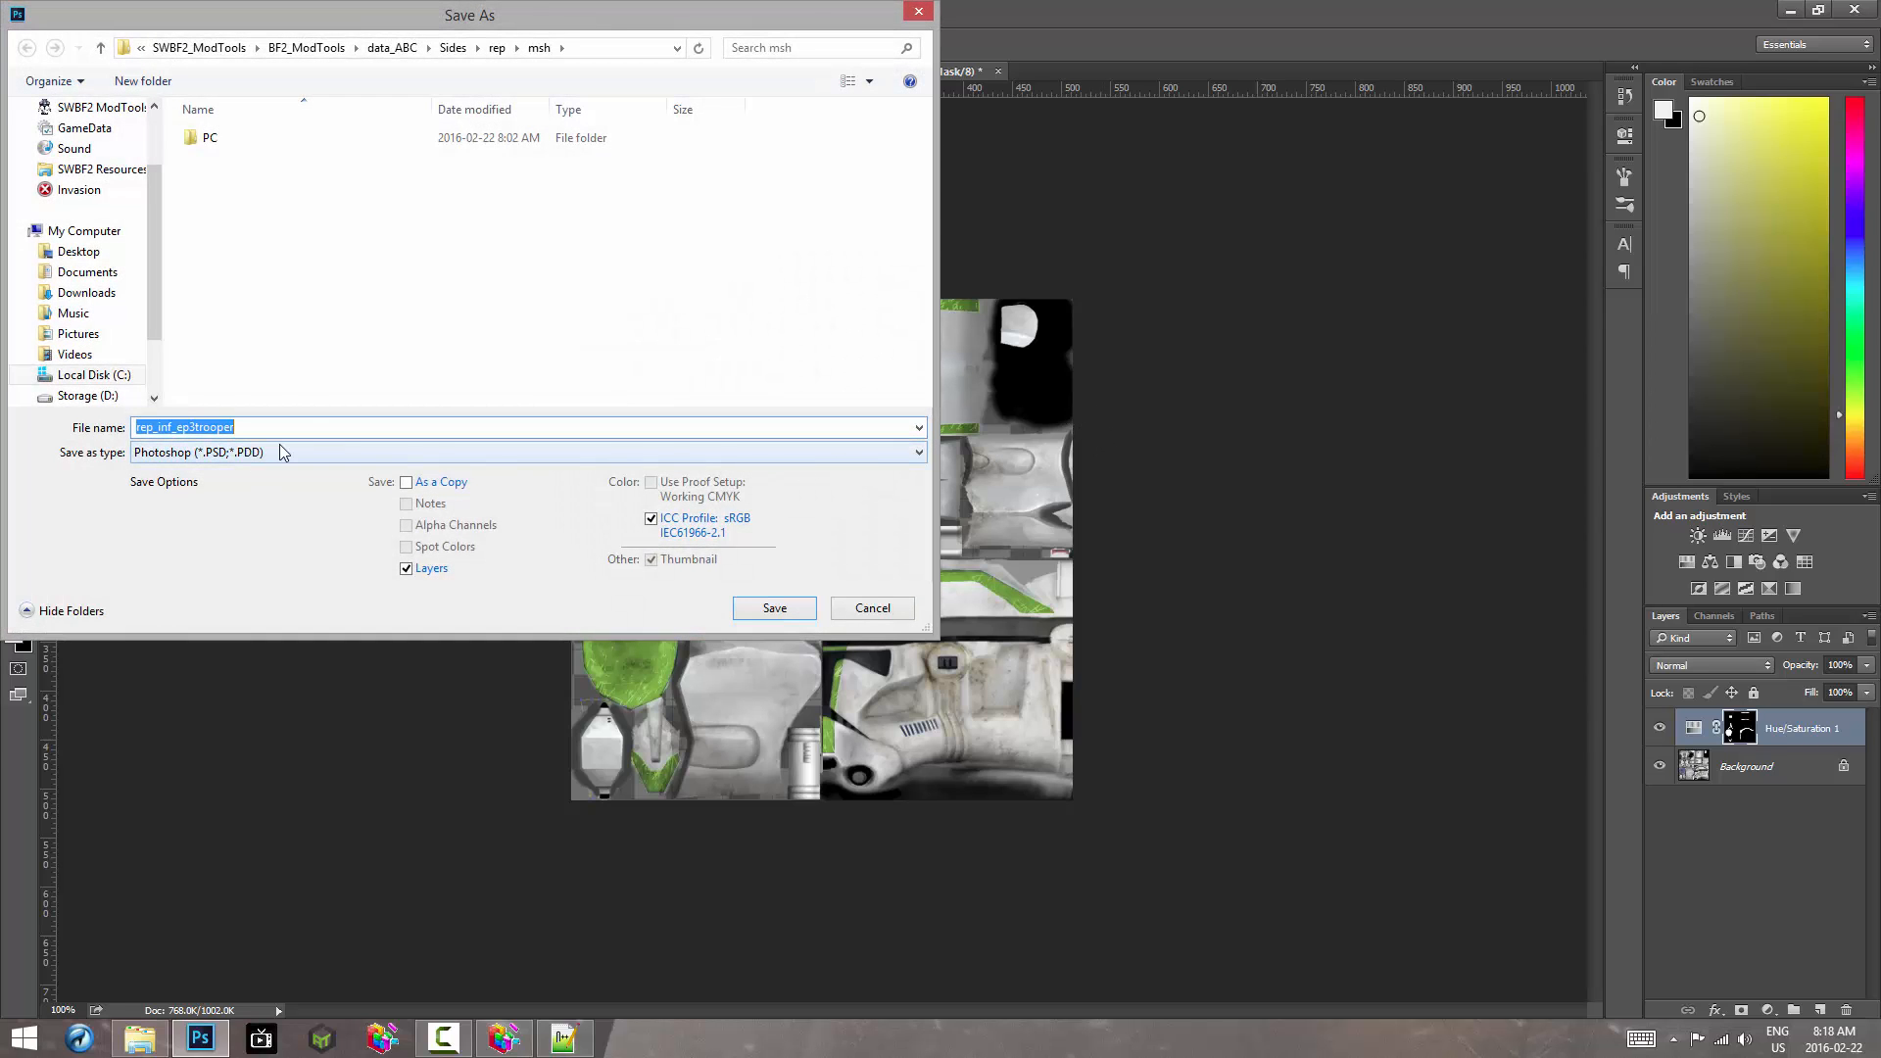
click(775, 609)
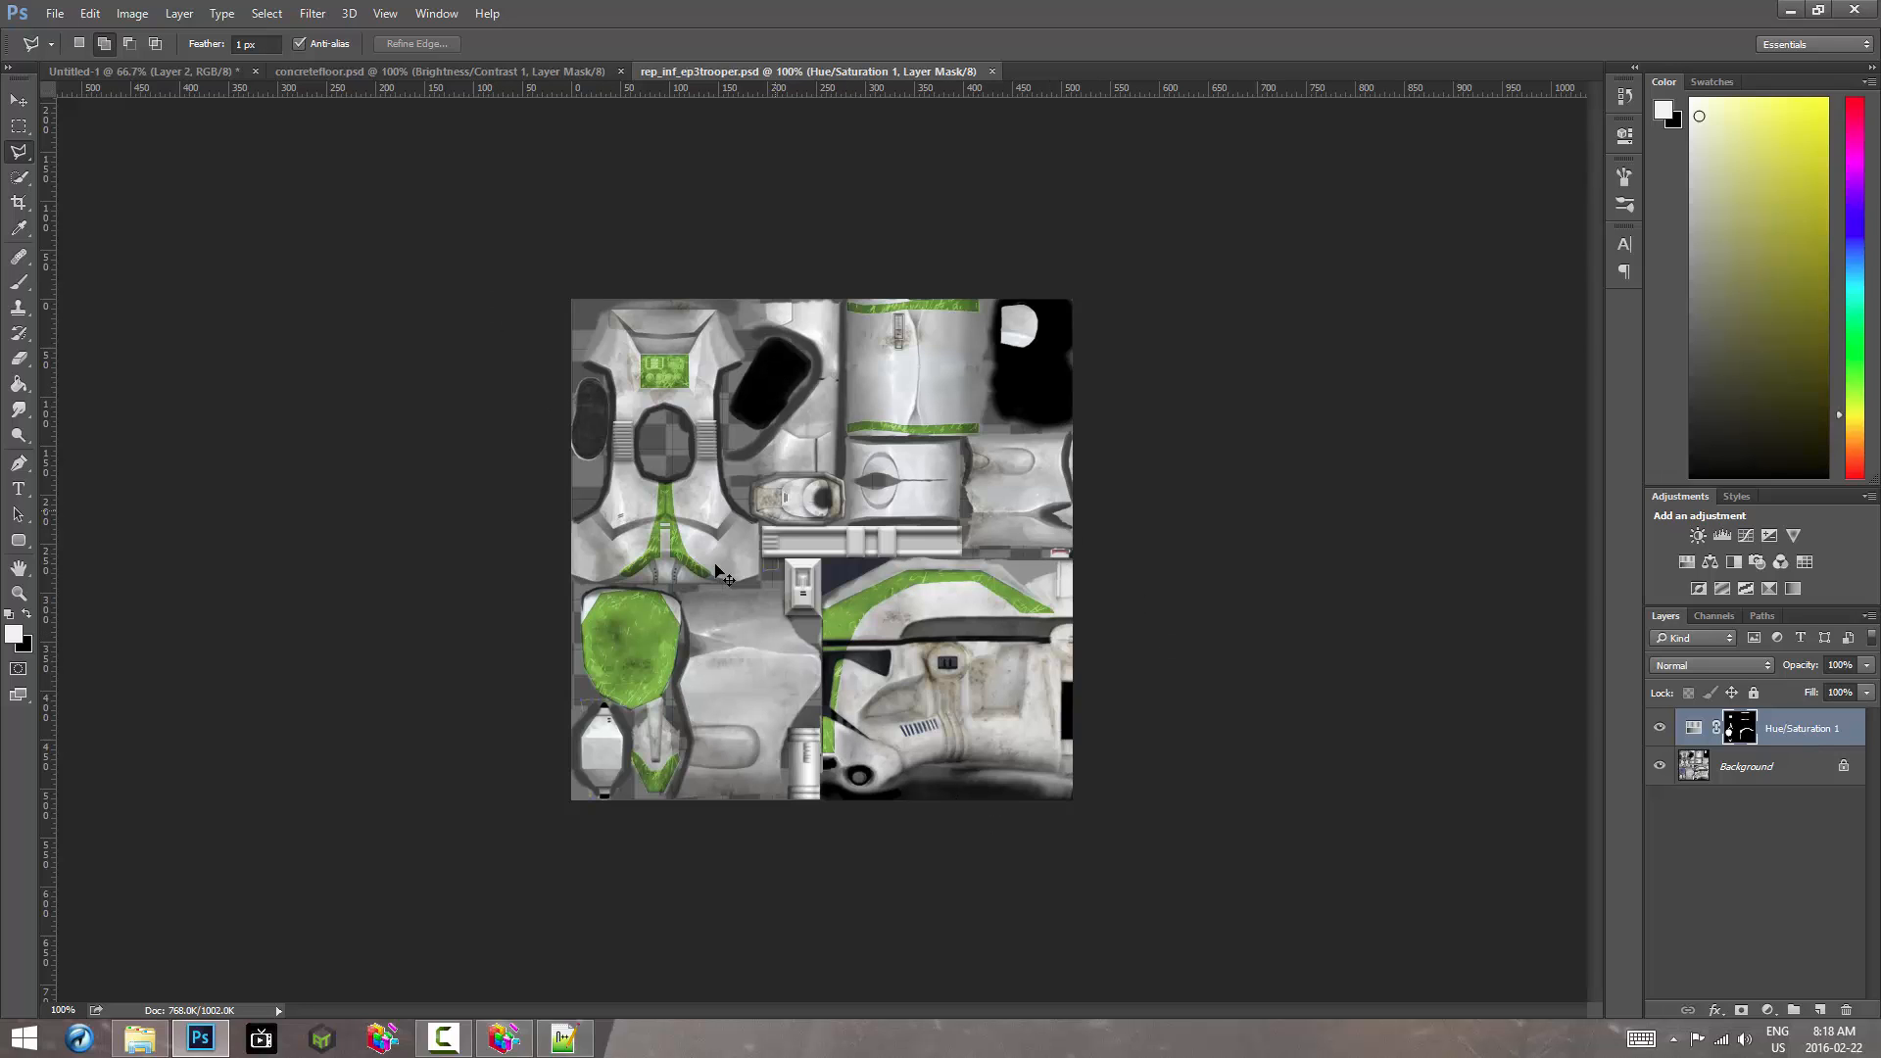
key(ctrl+shift)
key(ctrl+shift+s)
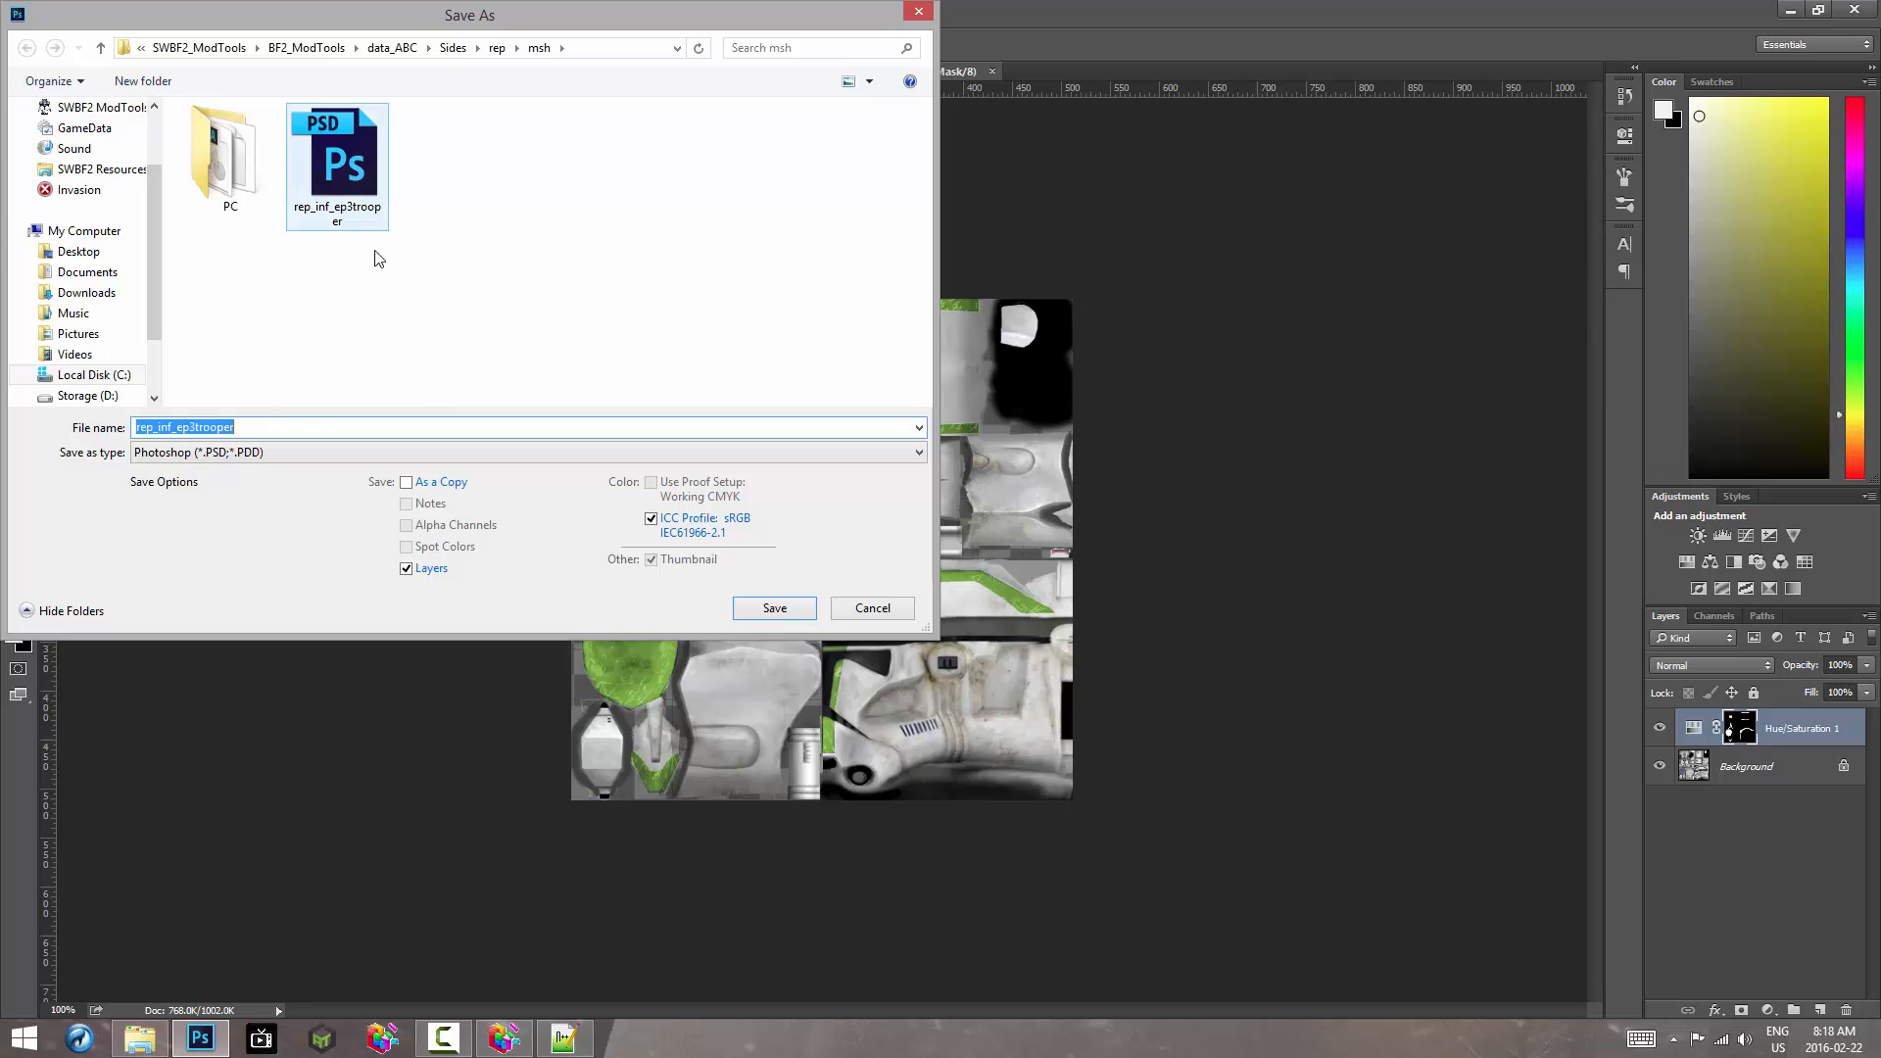
click(260, 454)
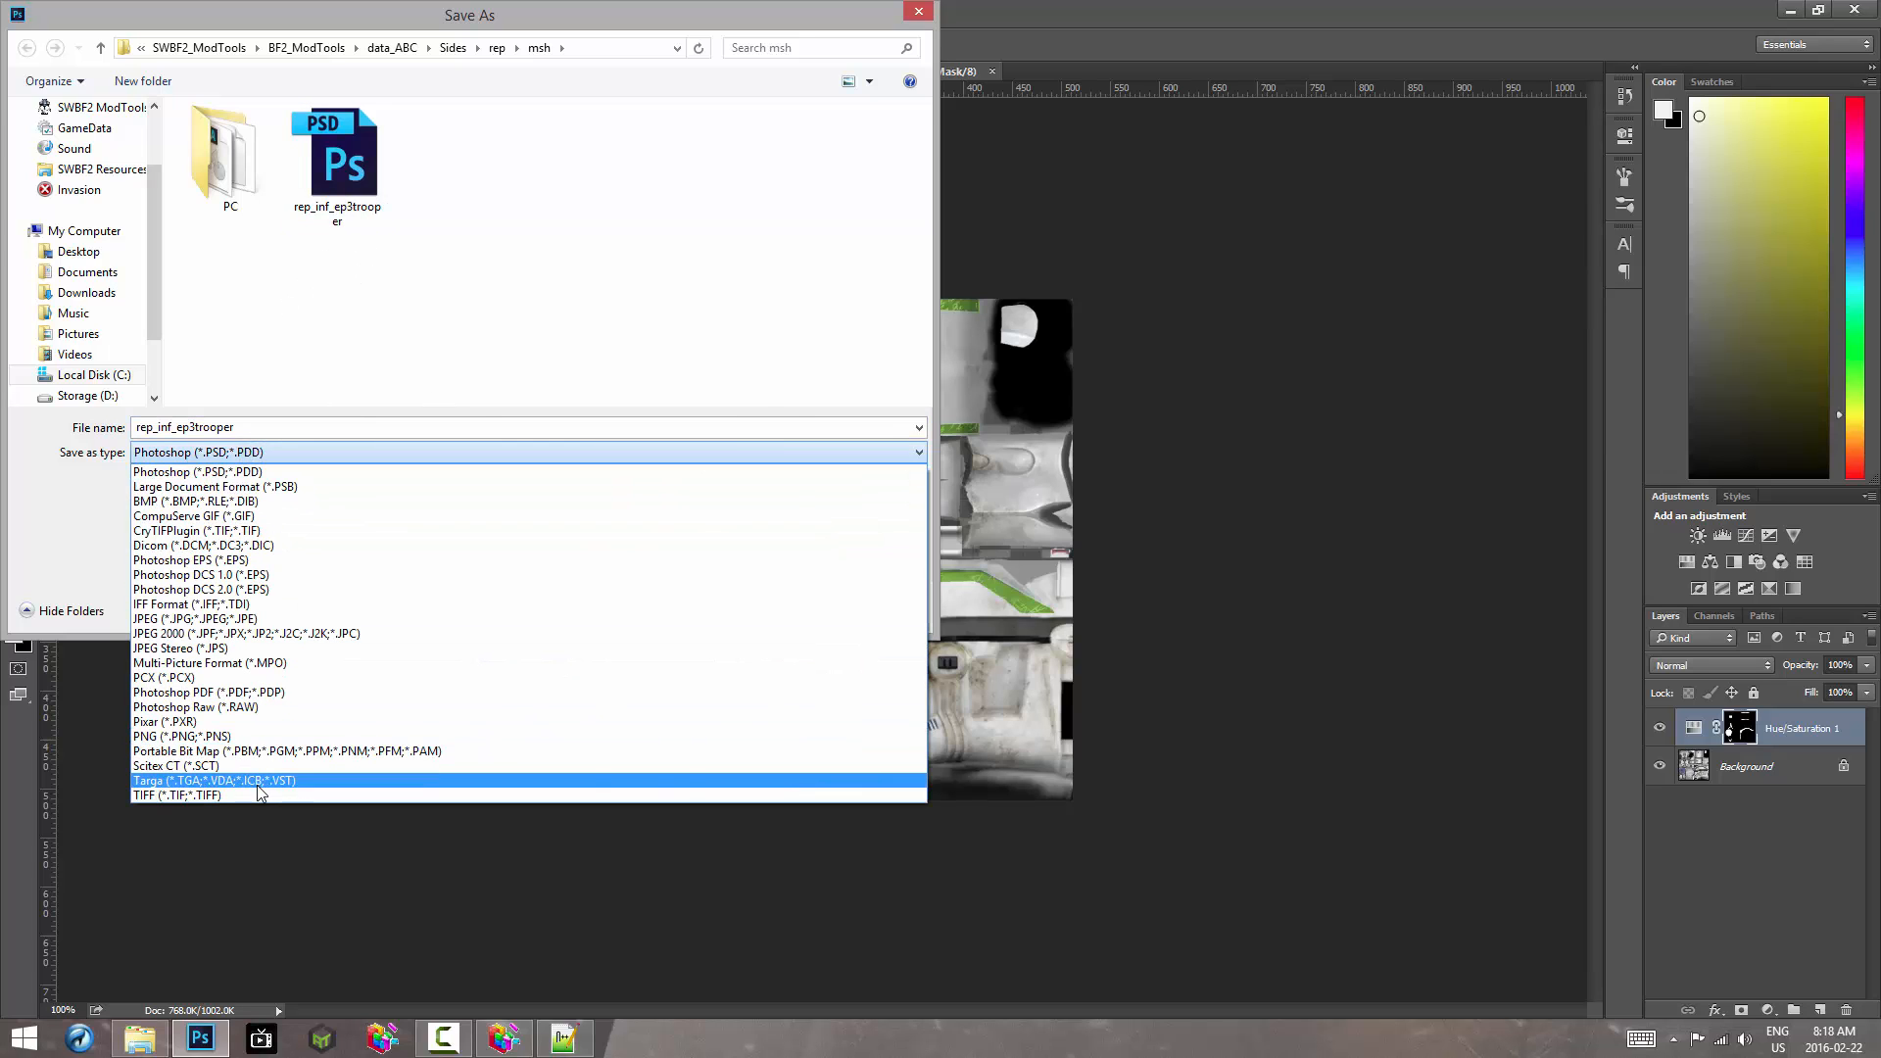
click(271, 778)
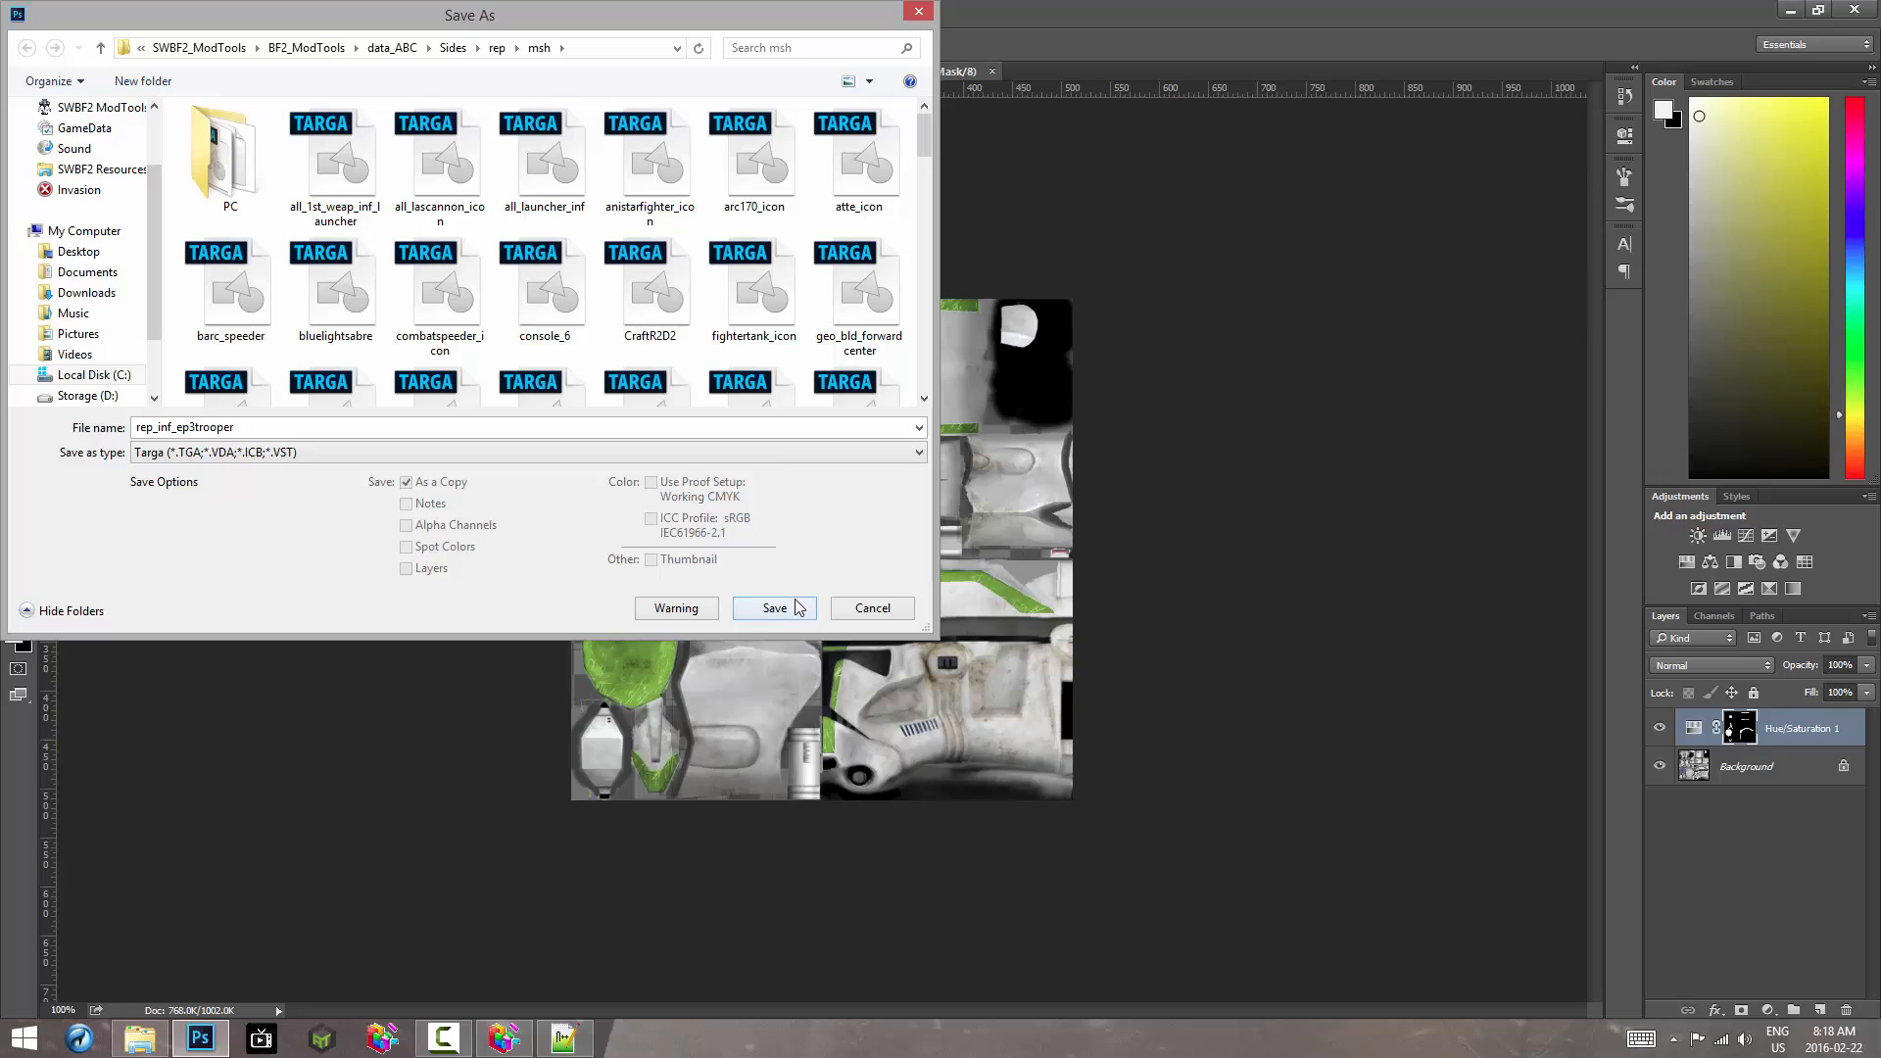
click(774, 608)
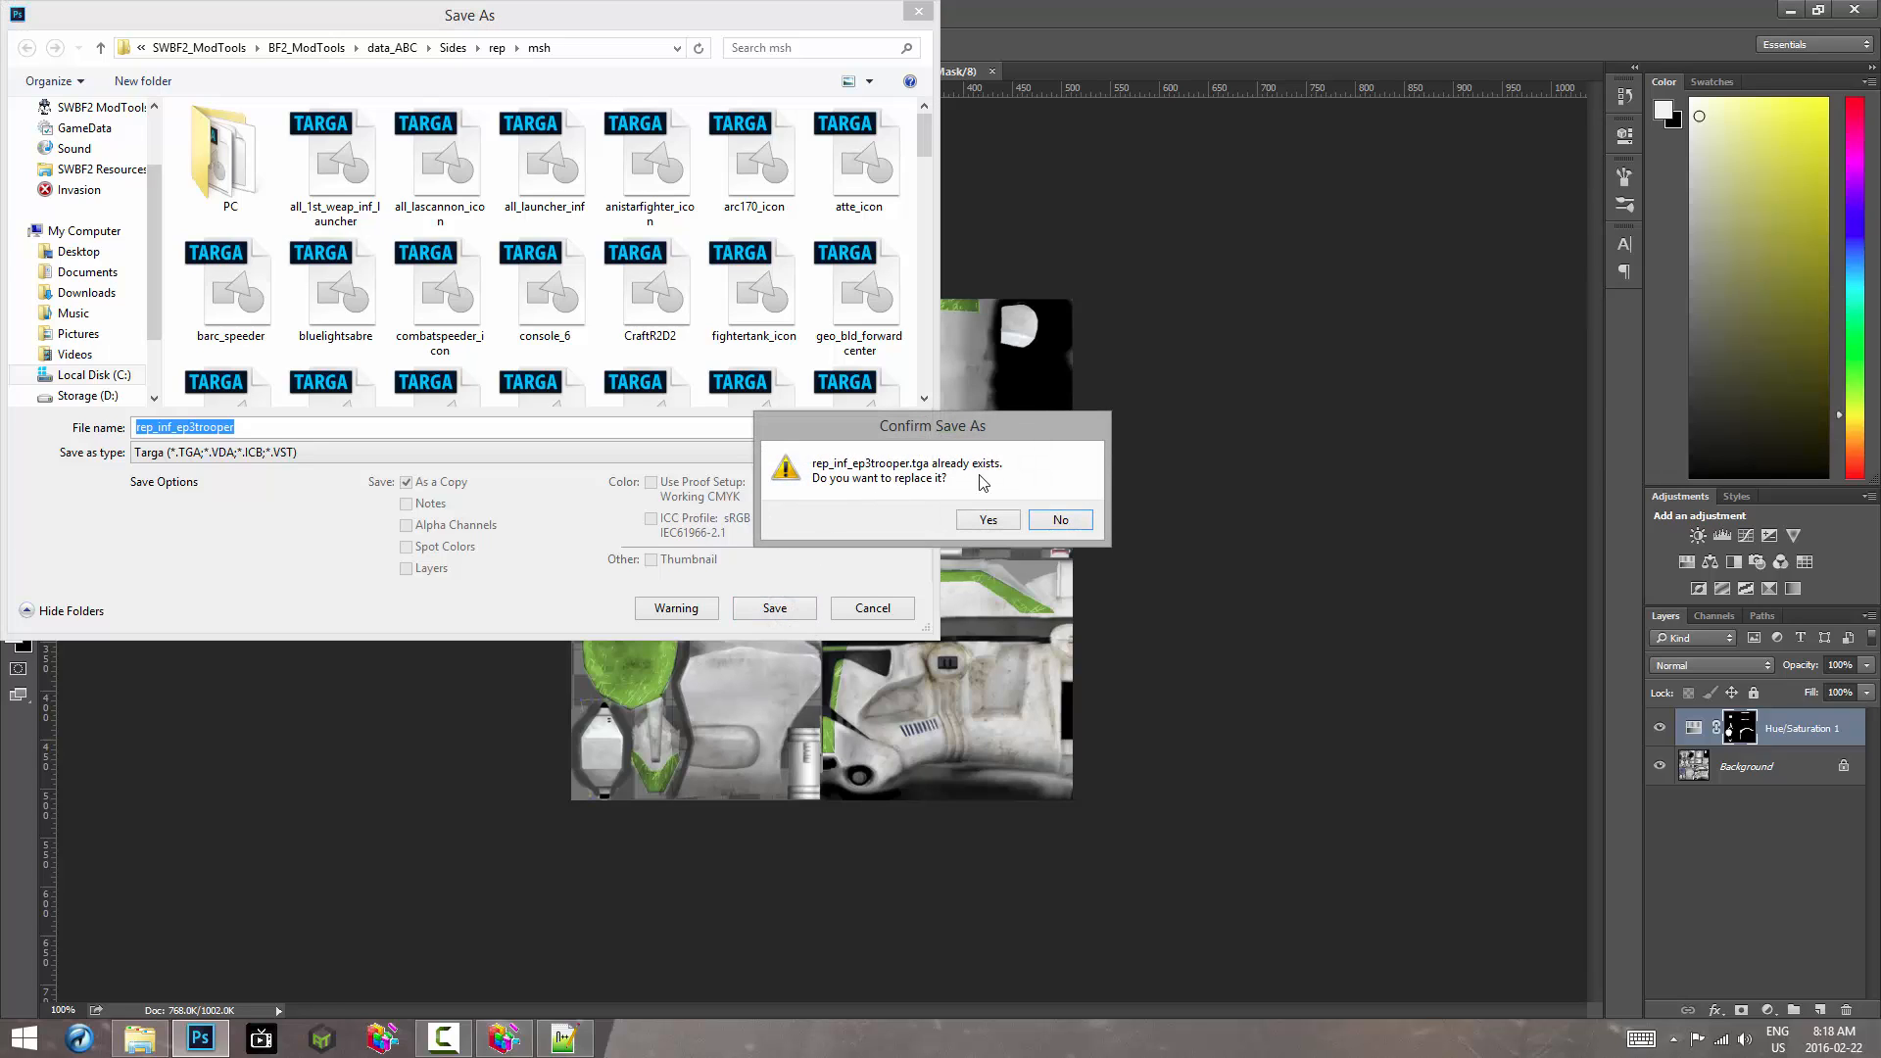
click(988, 520)
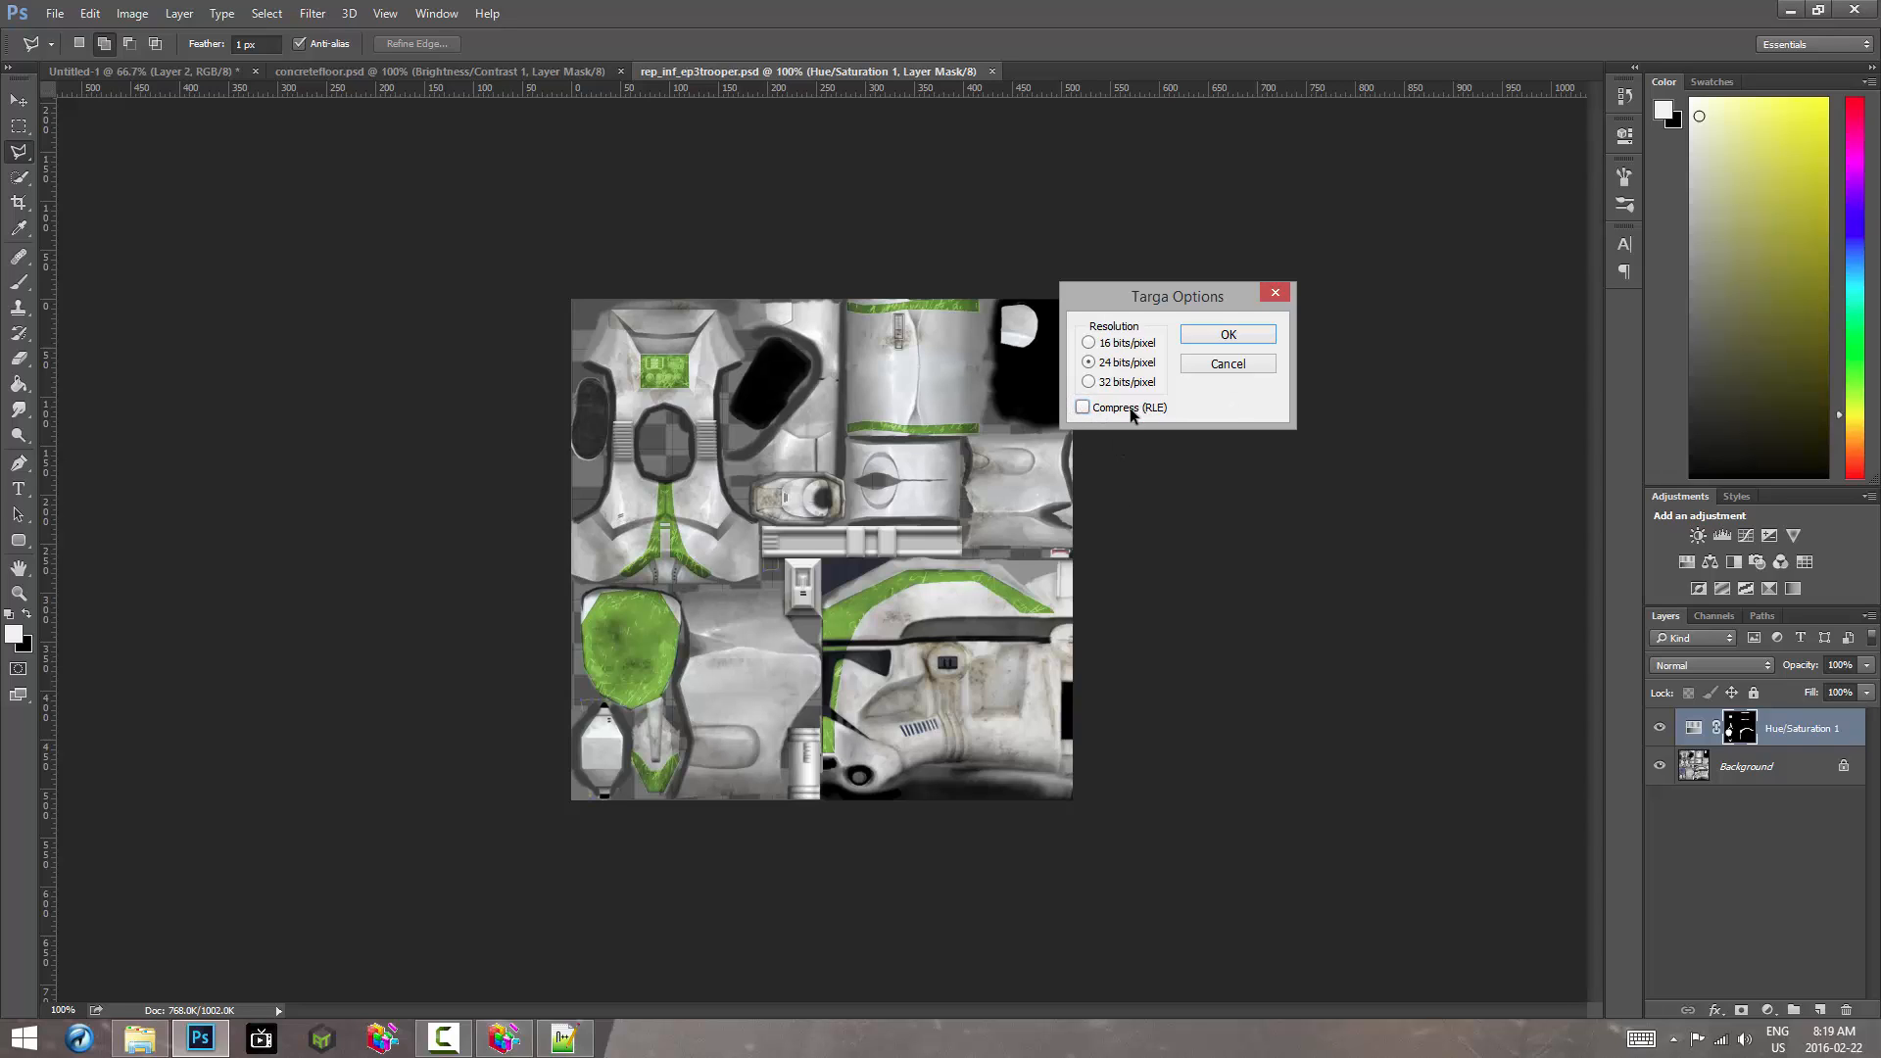
click(1227, 336)
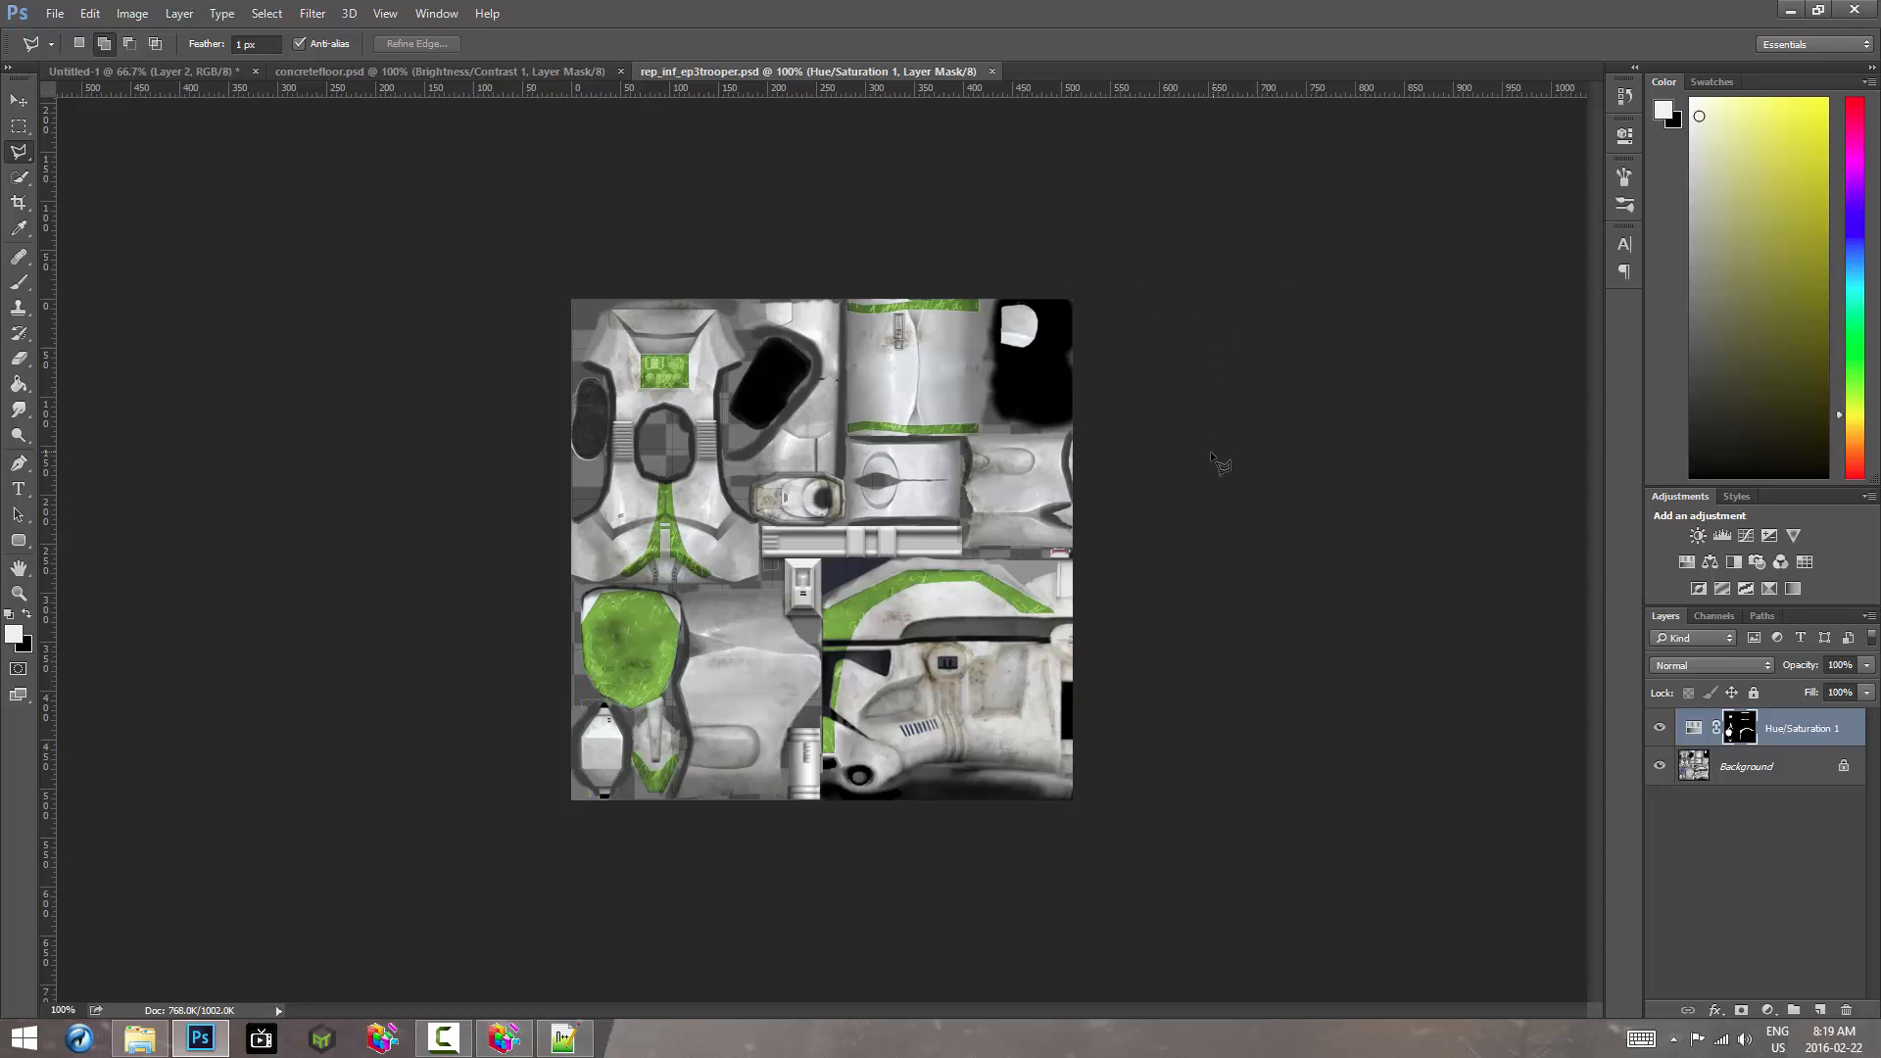
Step: Close the PSD document, check the saved rep_inf_ep3trooper.tga by reopening it from the msh folder, and close it again
click(993, 72)
click(1790, 10)
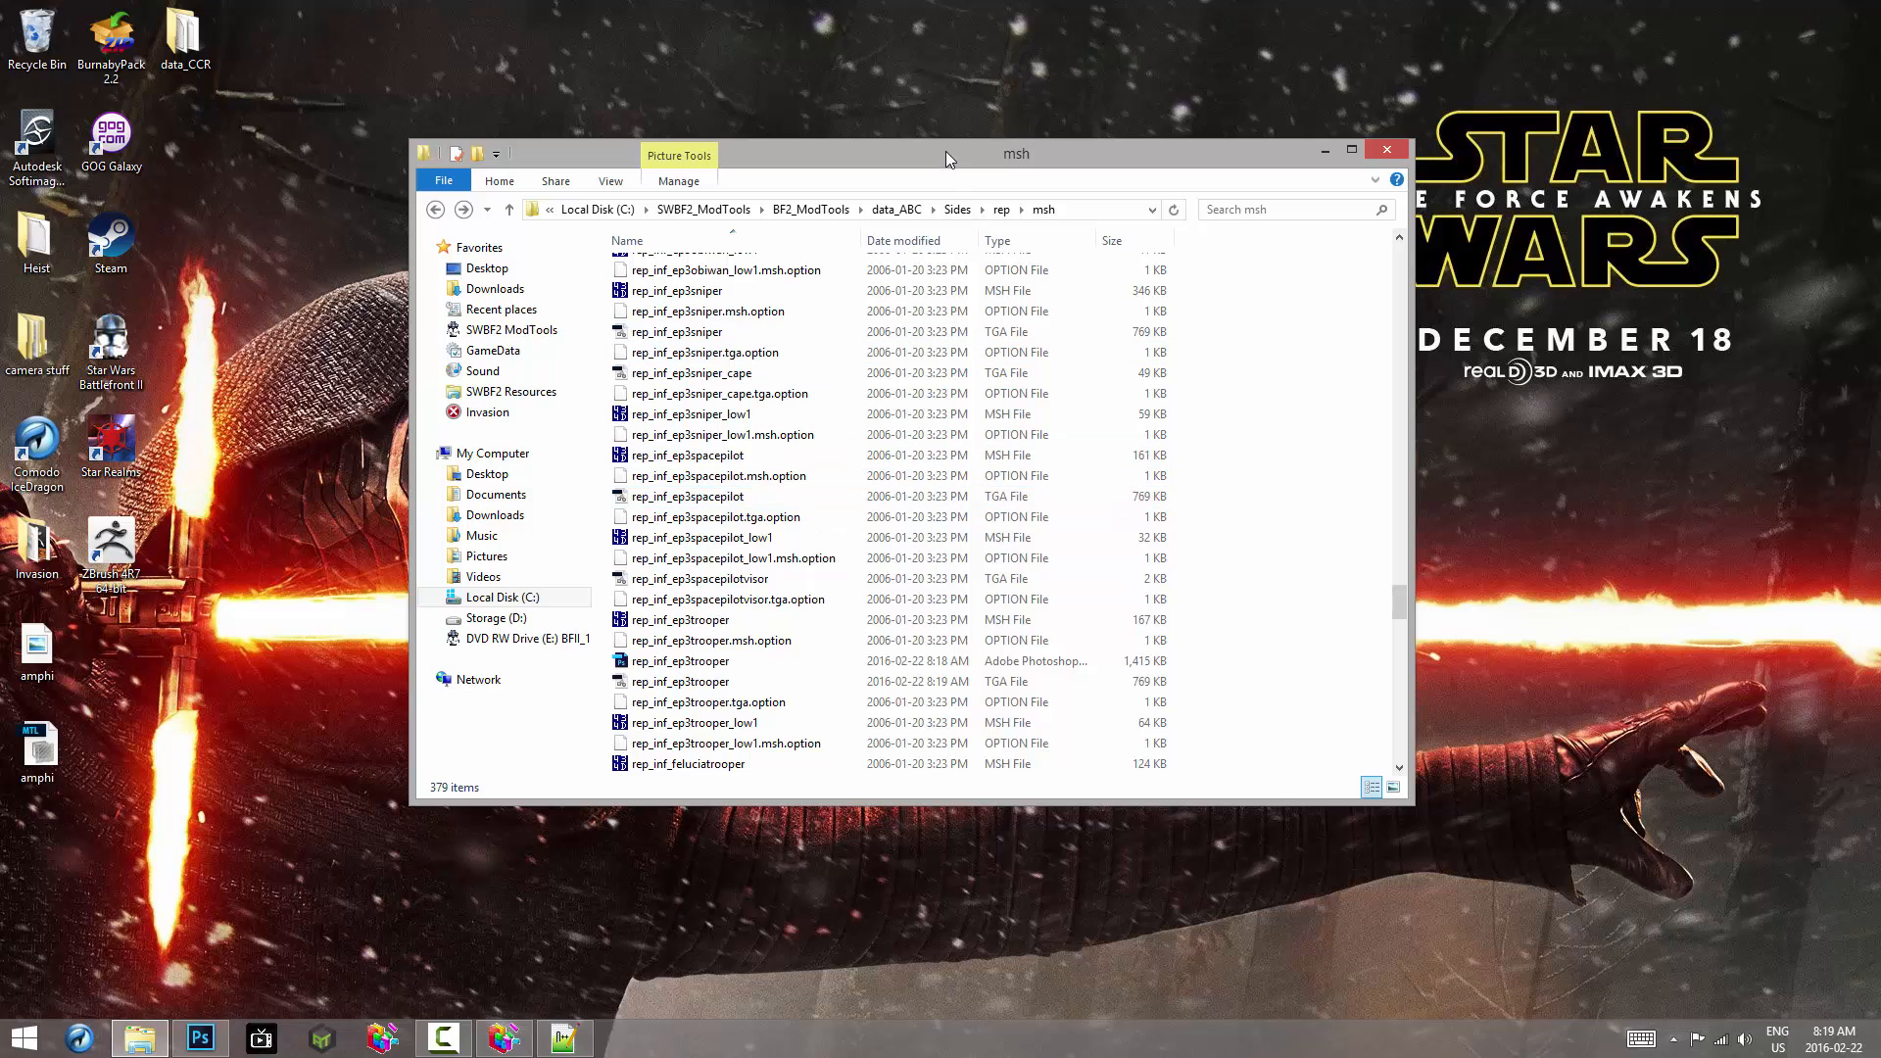
drag(944, 151, 1009, 110)
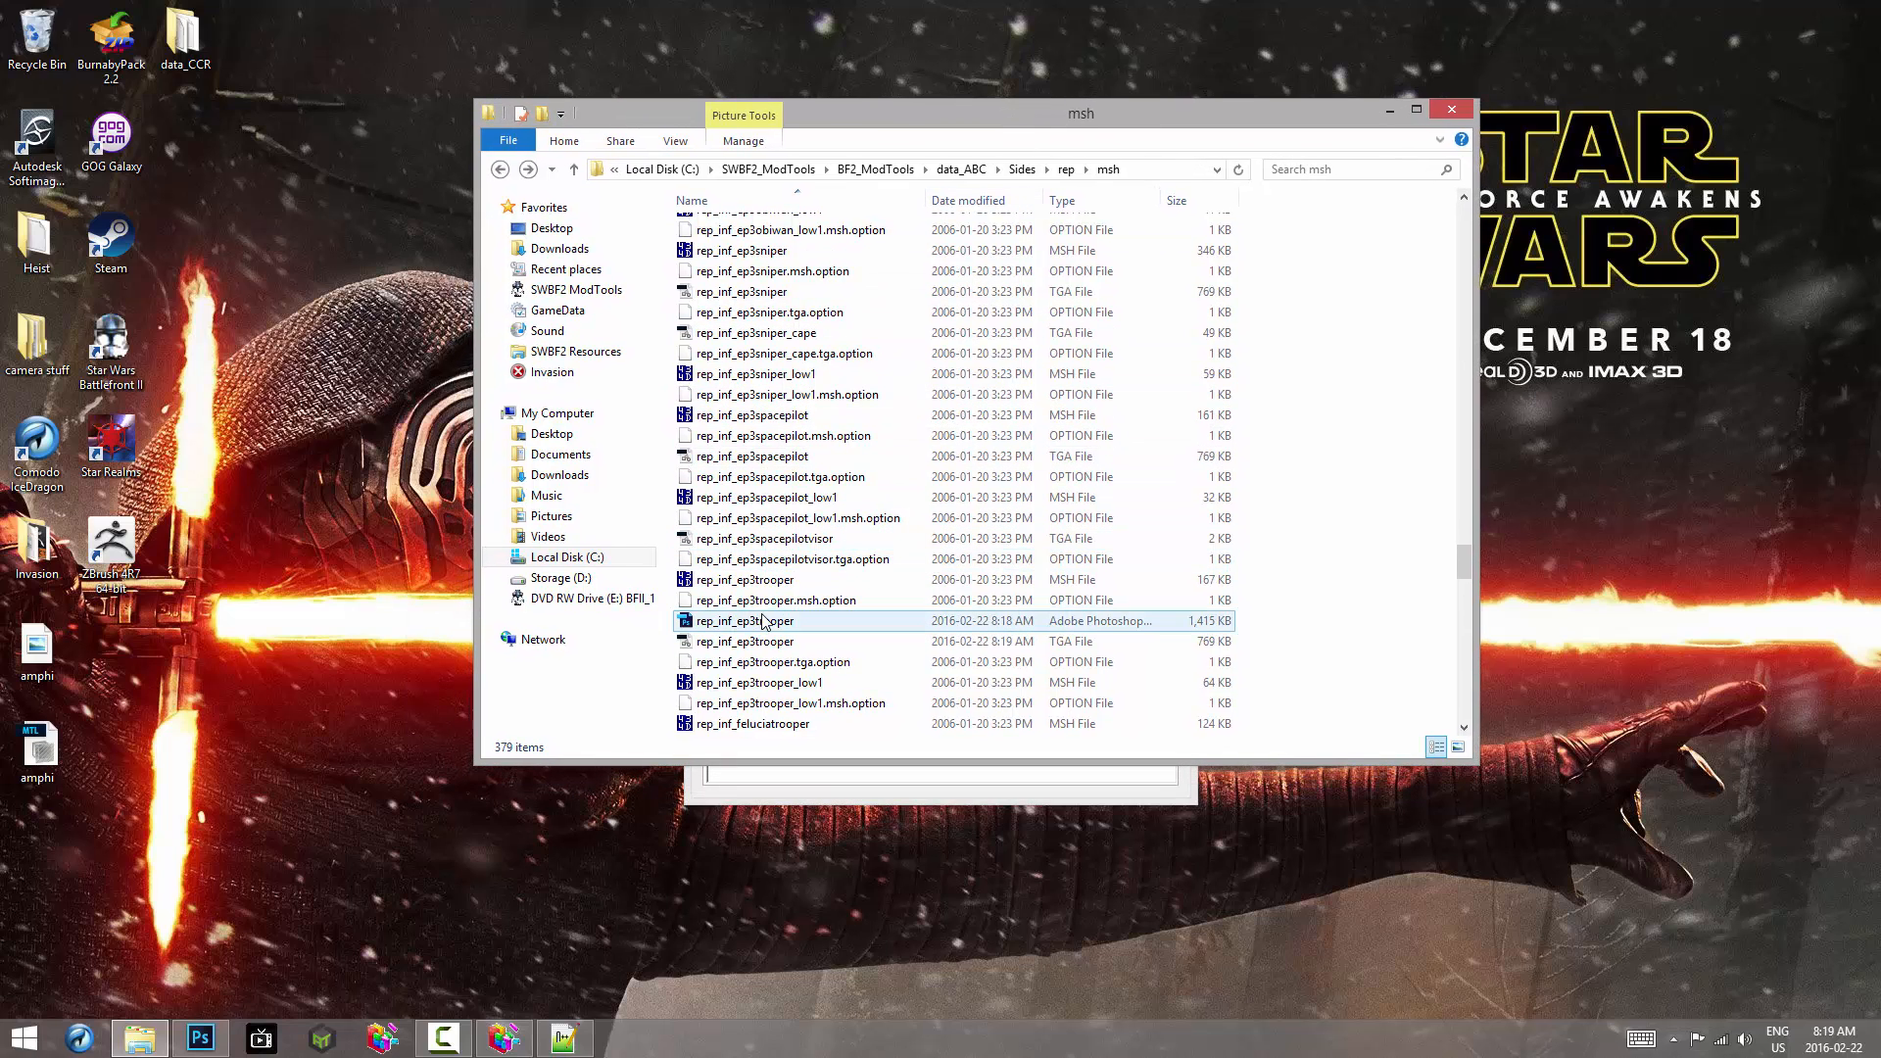
click(756, 644)
double_click(755, 645)
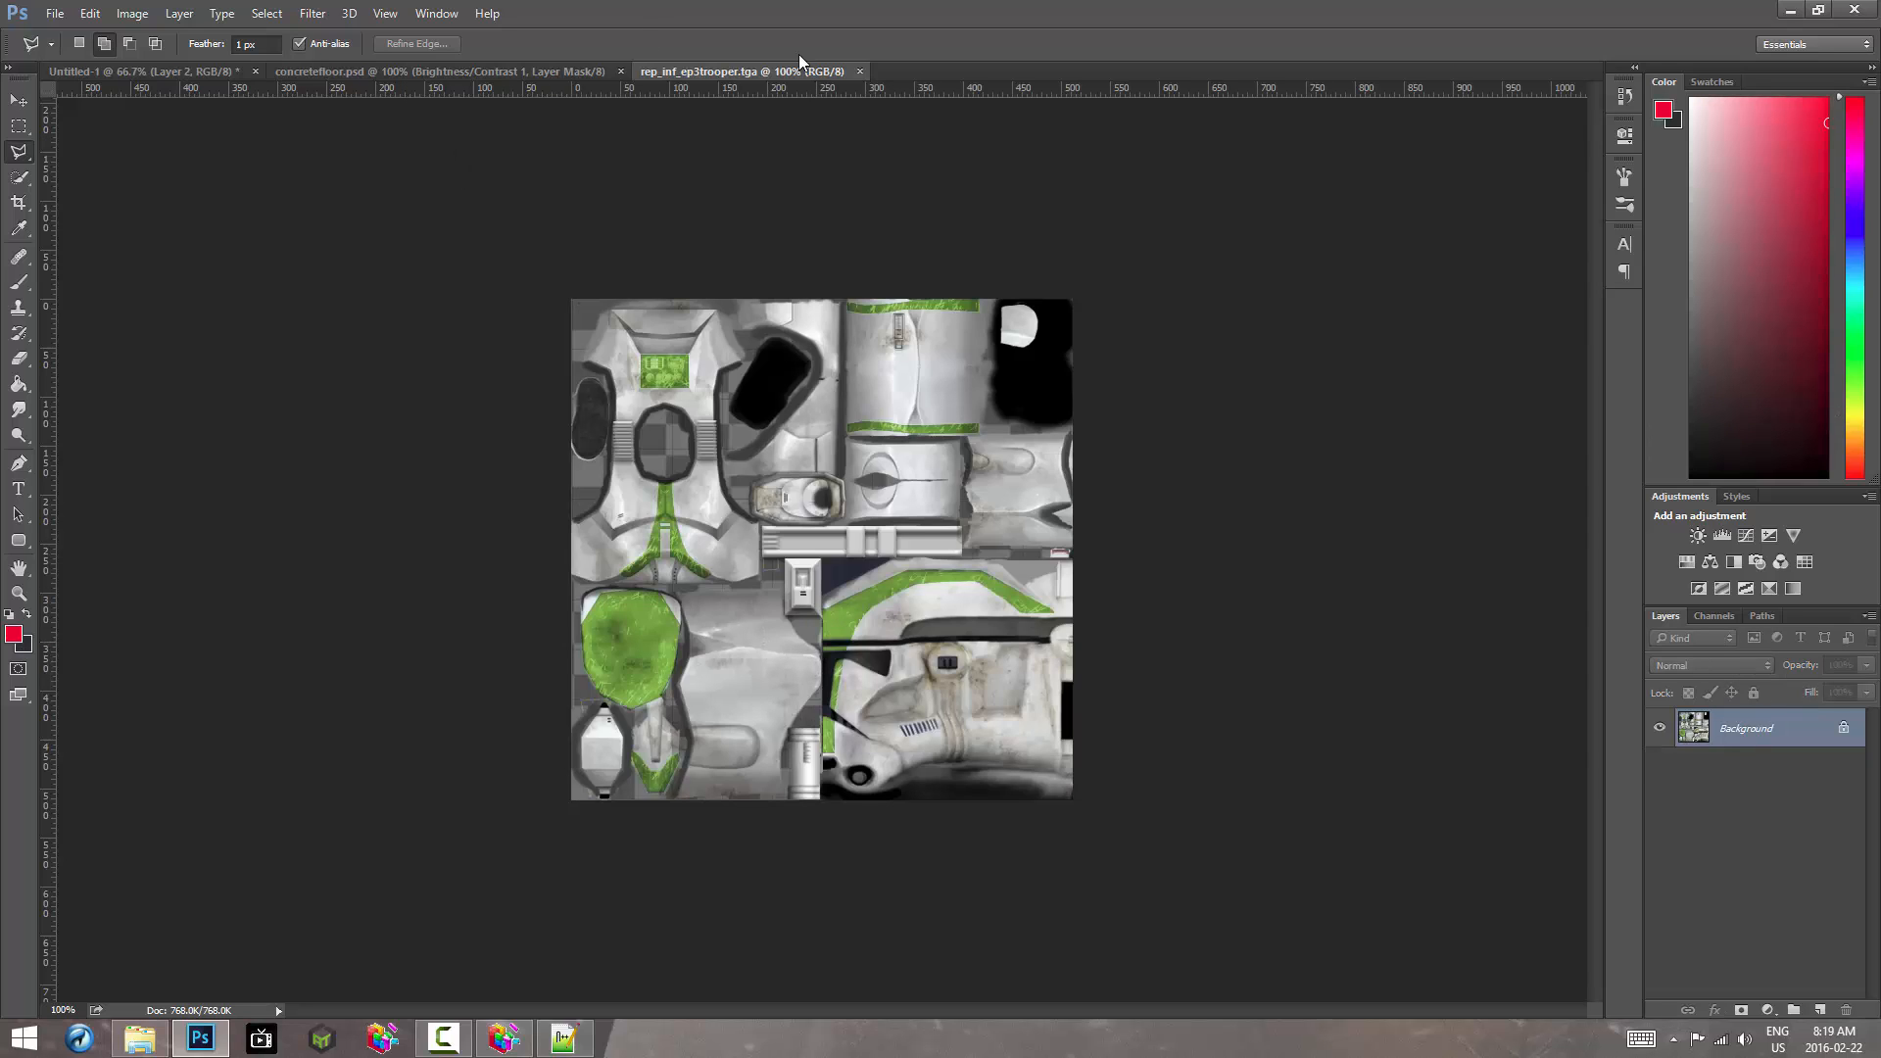
click(860, 71)
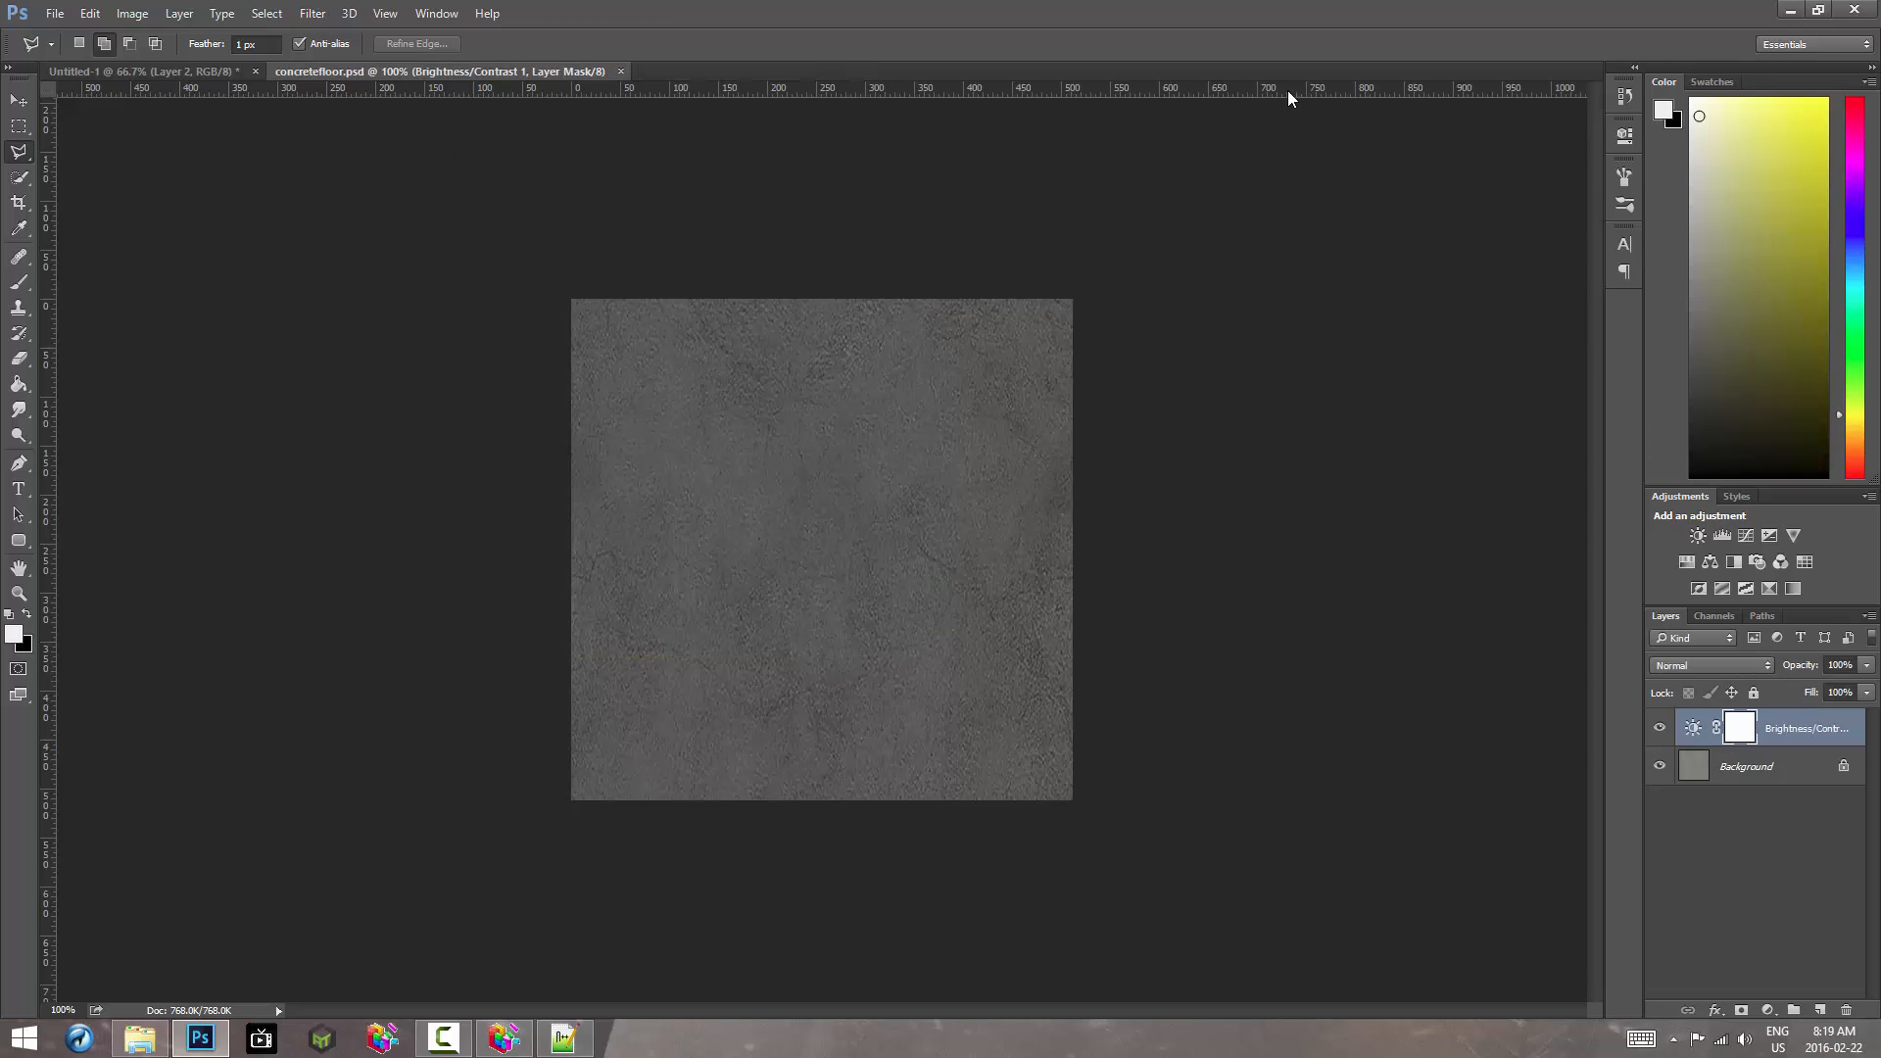
Step: Go to the _BUILD folder of data_ABC in File Explorer and start Modtools VisualMunge
click(1790, 11)
click(1344, 510)
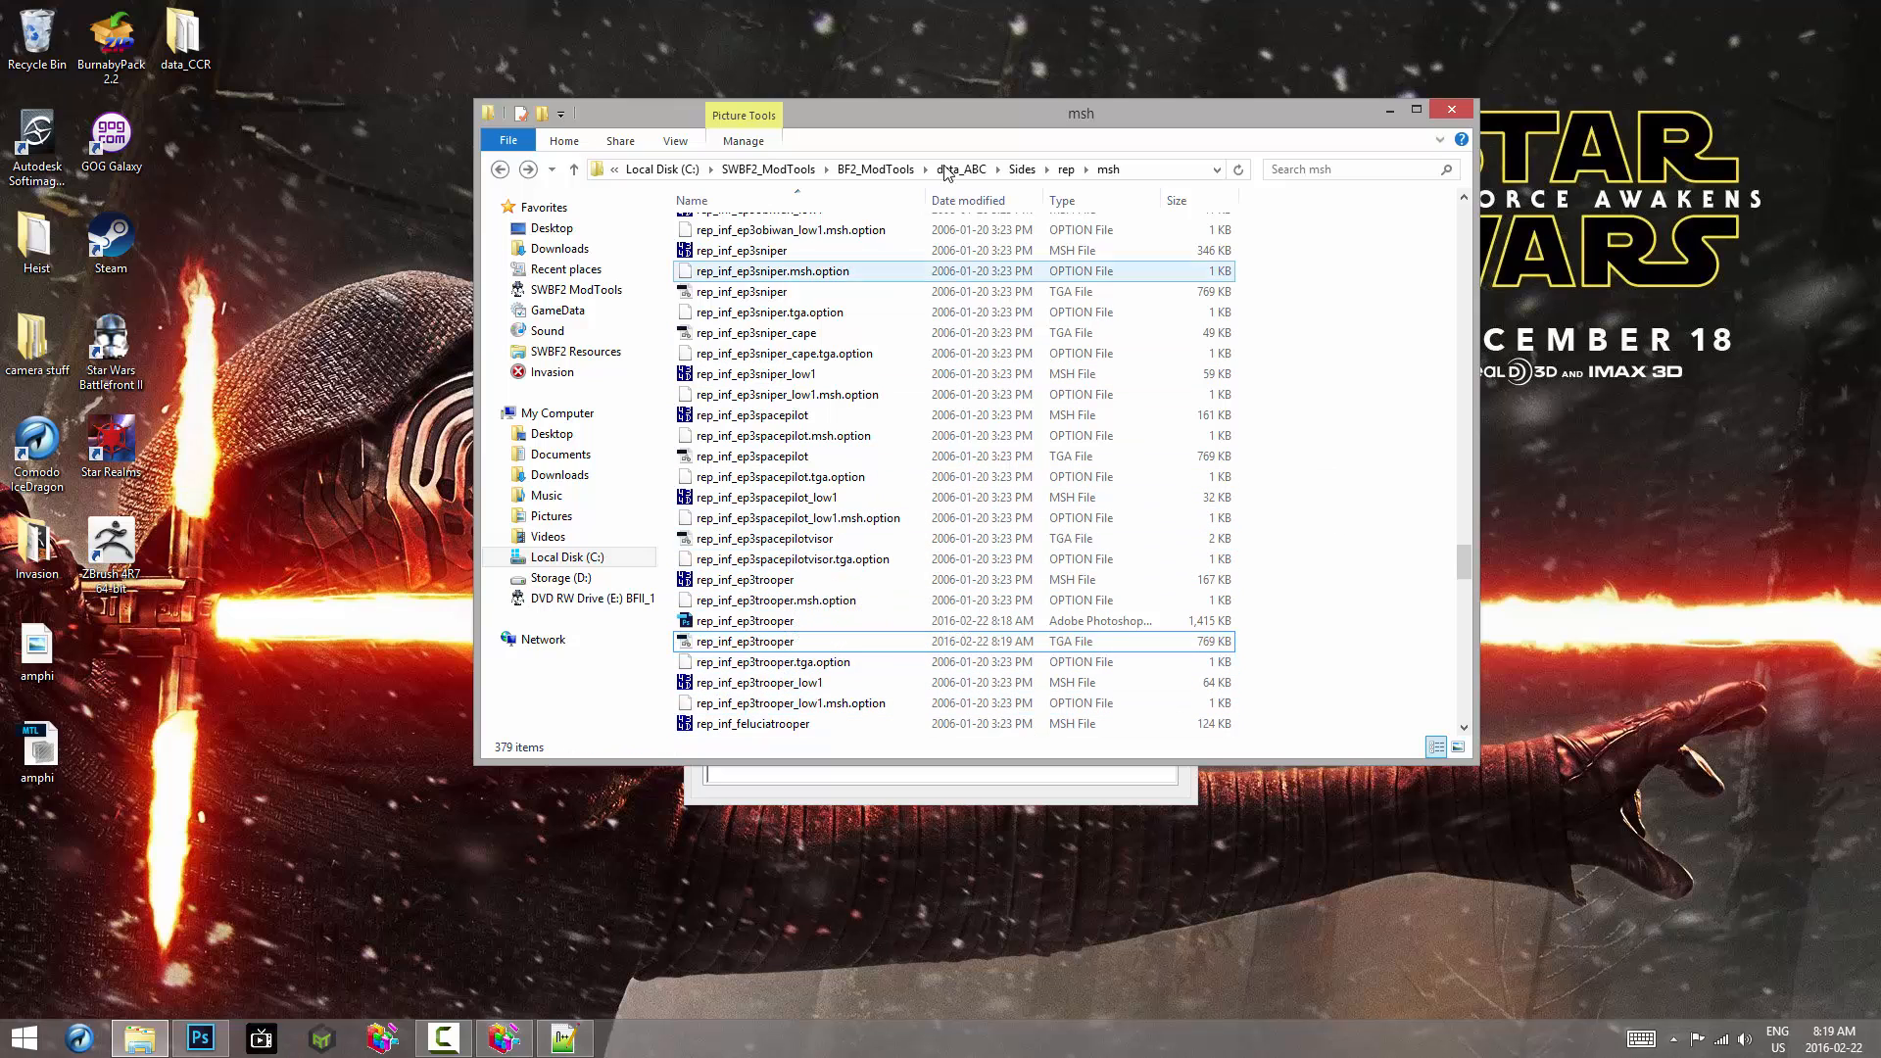
click(976, 171)
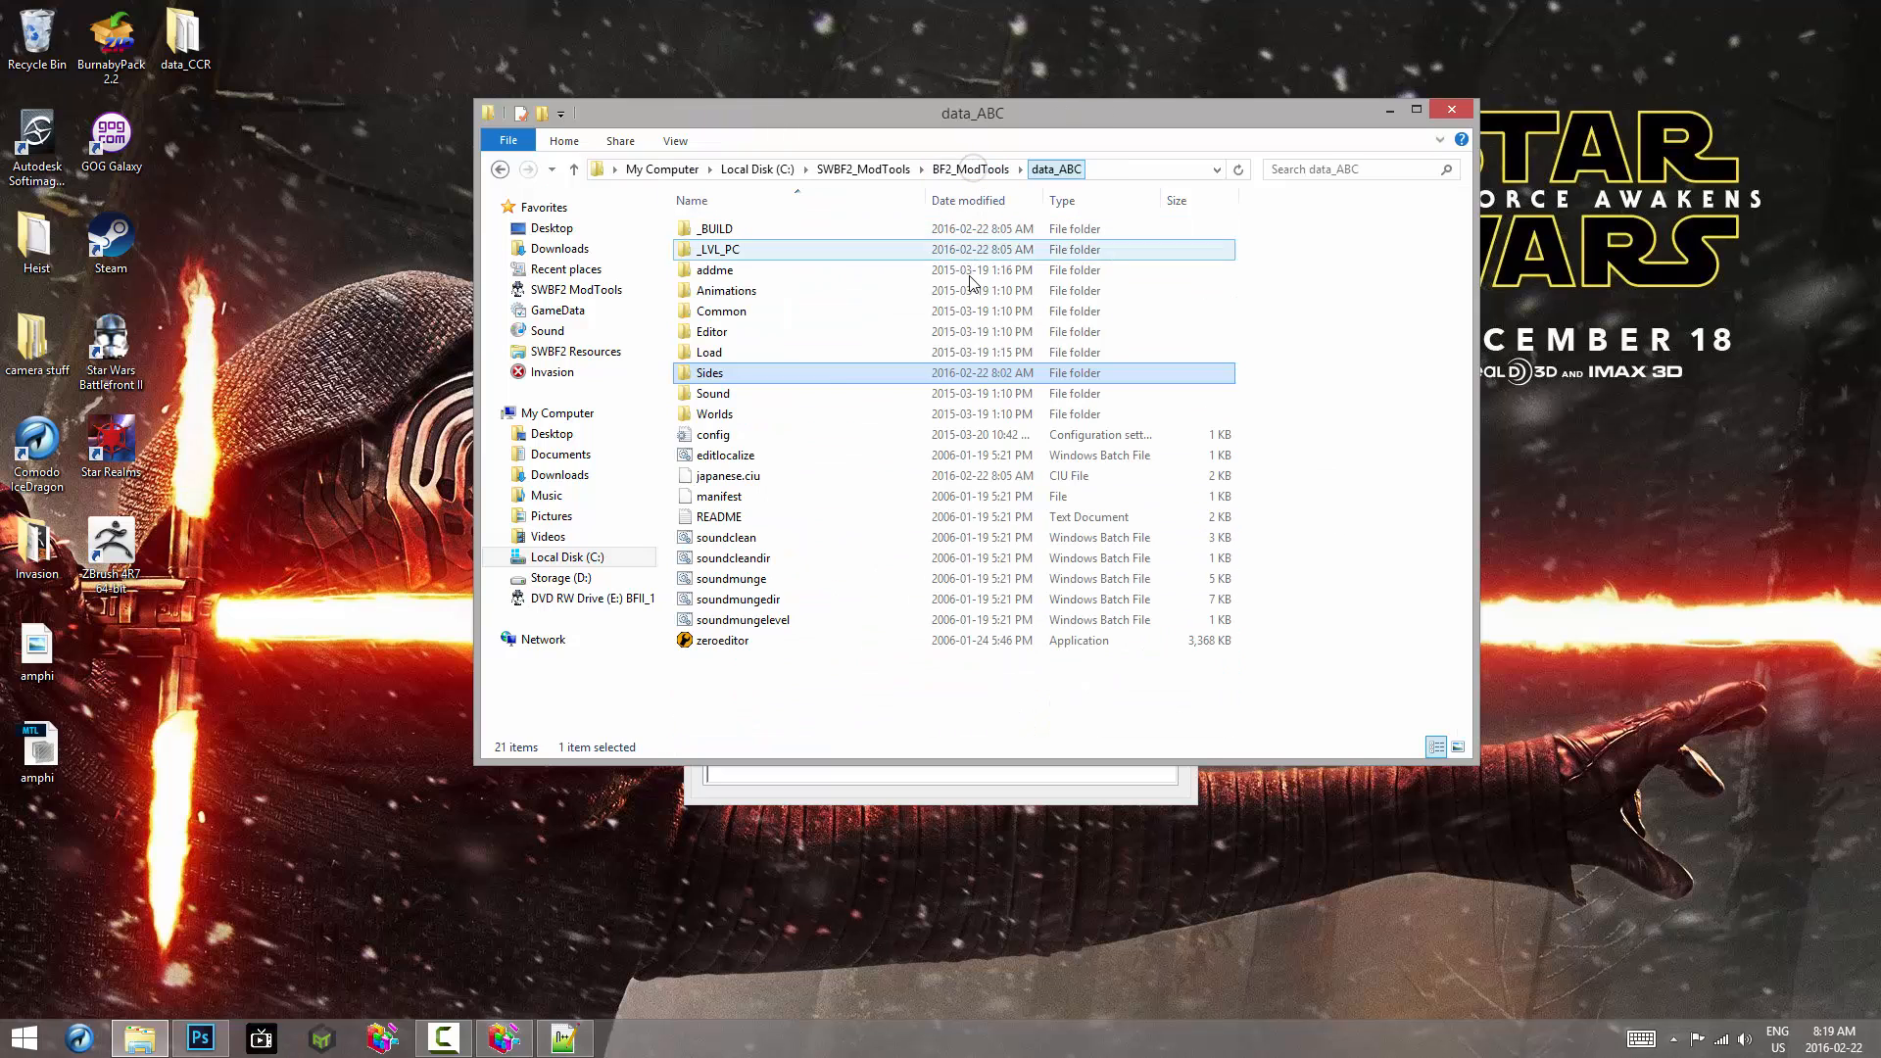
double_click(725, 228)
double_click(750, 412)
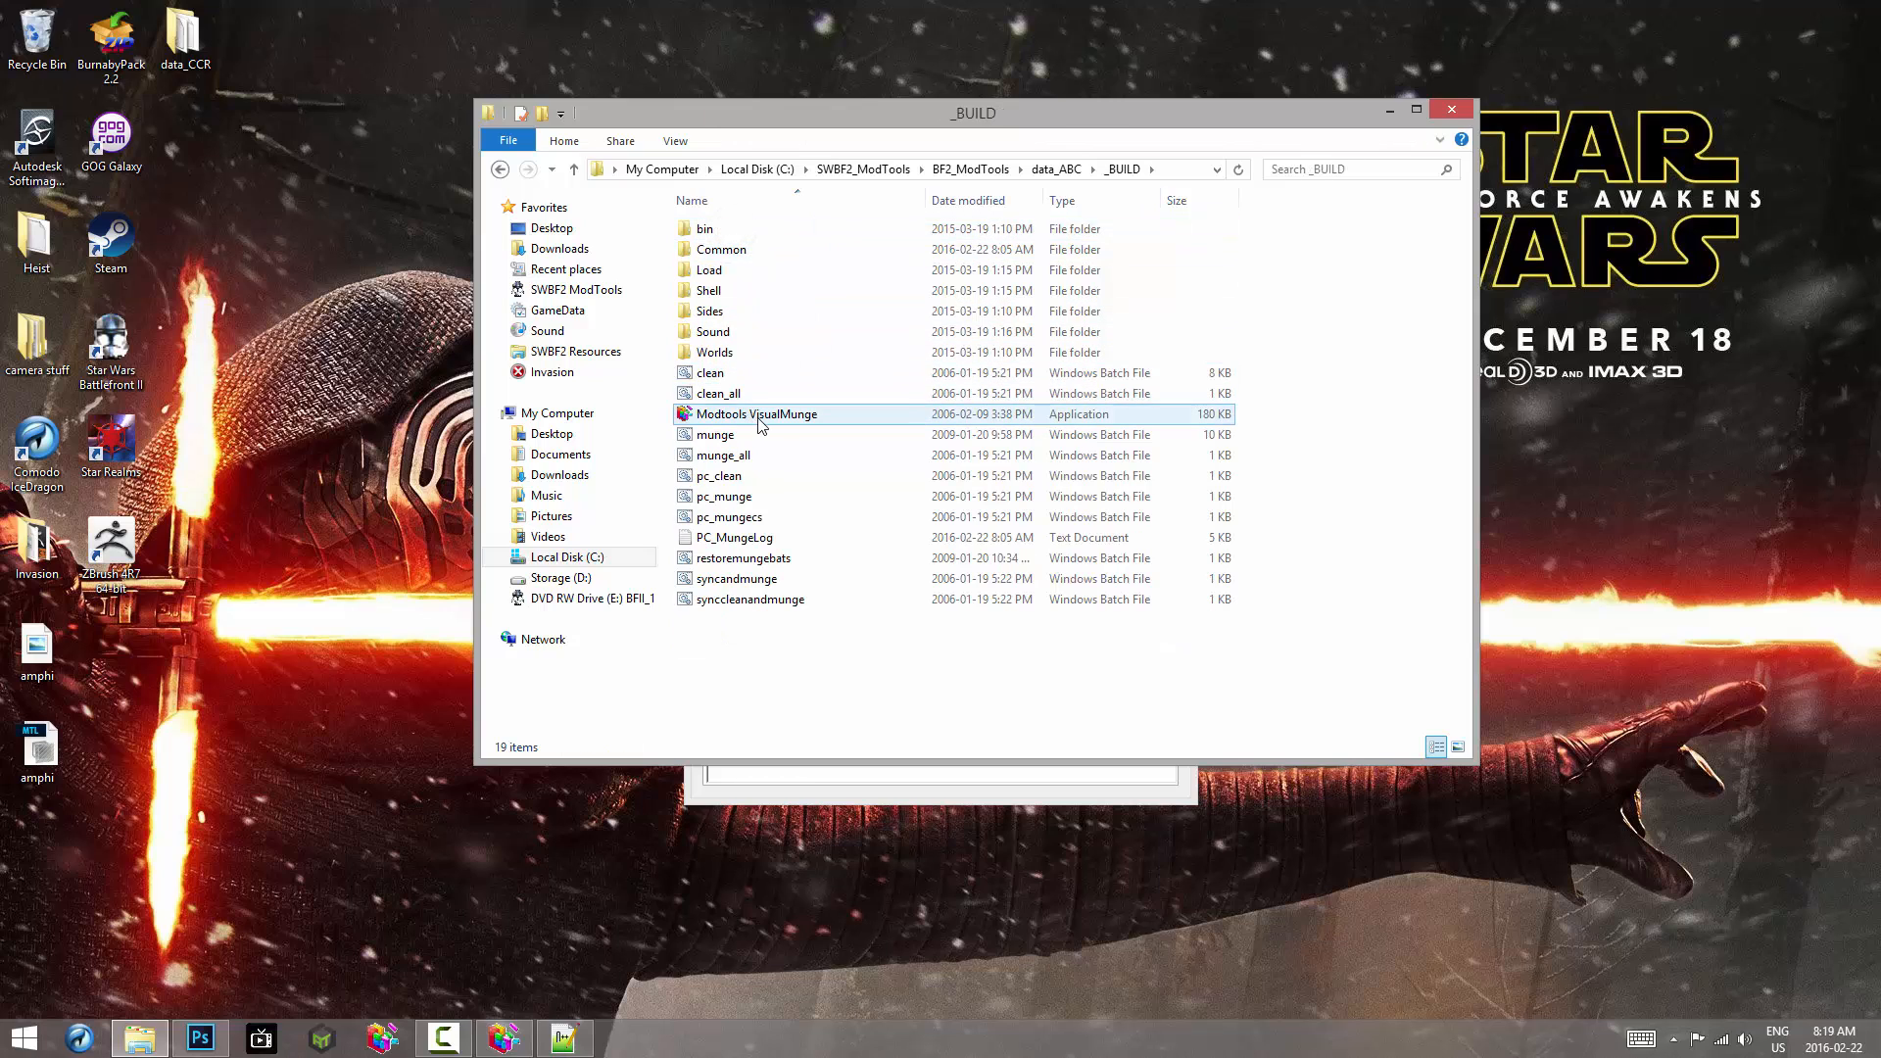
Step: Munge the ABC world with the rep side and without Common, and close that VisualMunge window
click(761, 505)
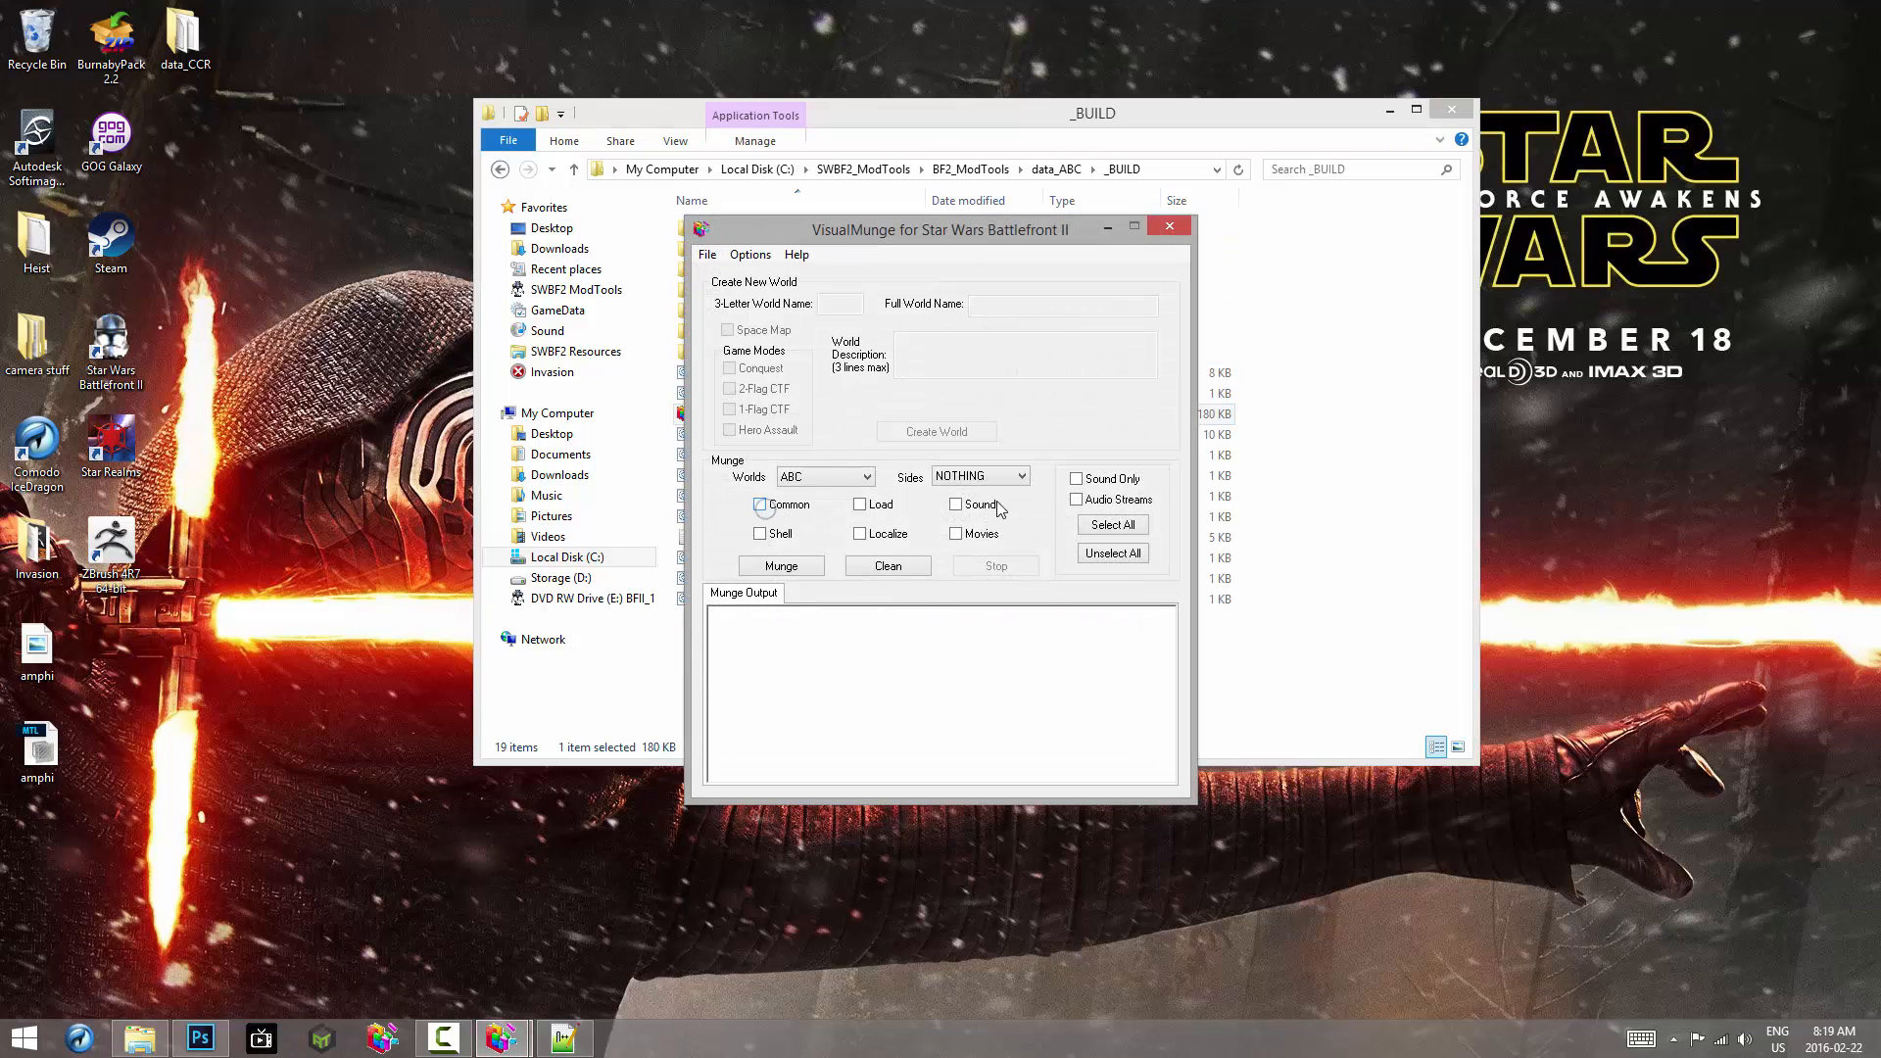
click(980, 477)
click(977, 545)
click(804, 574)
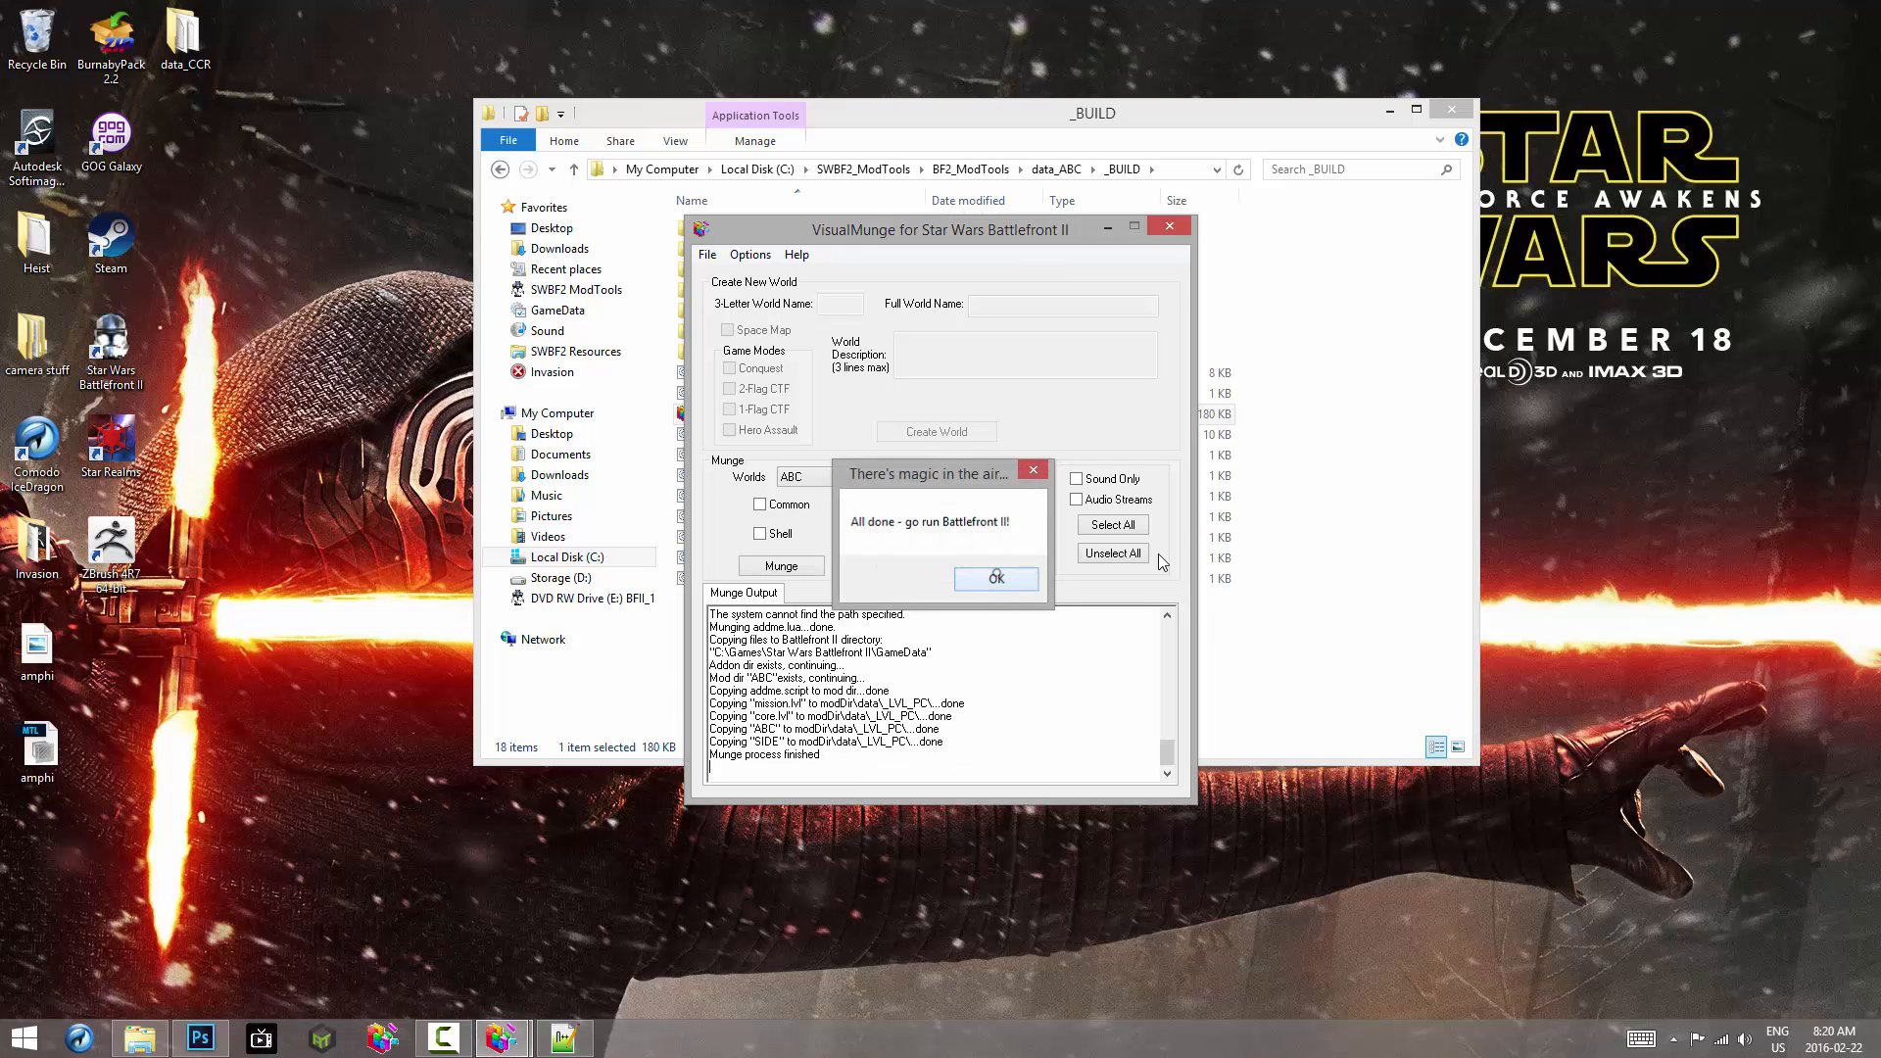
click(995, 579)
drag(1167, 752, 1181, 663)
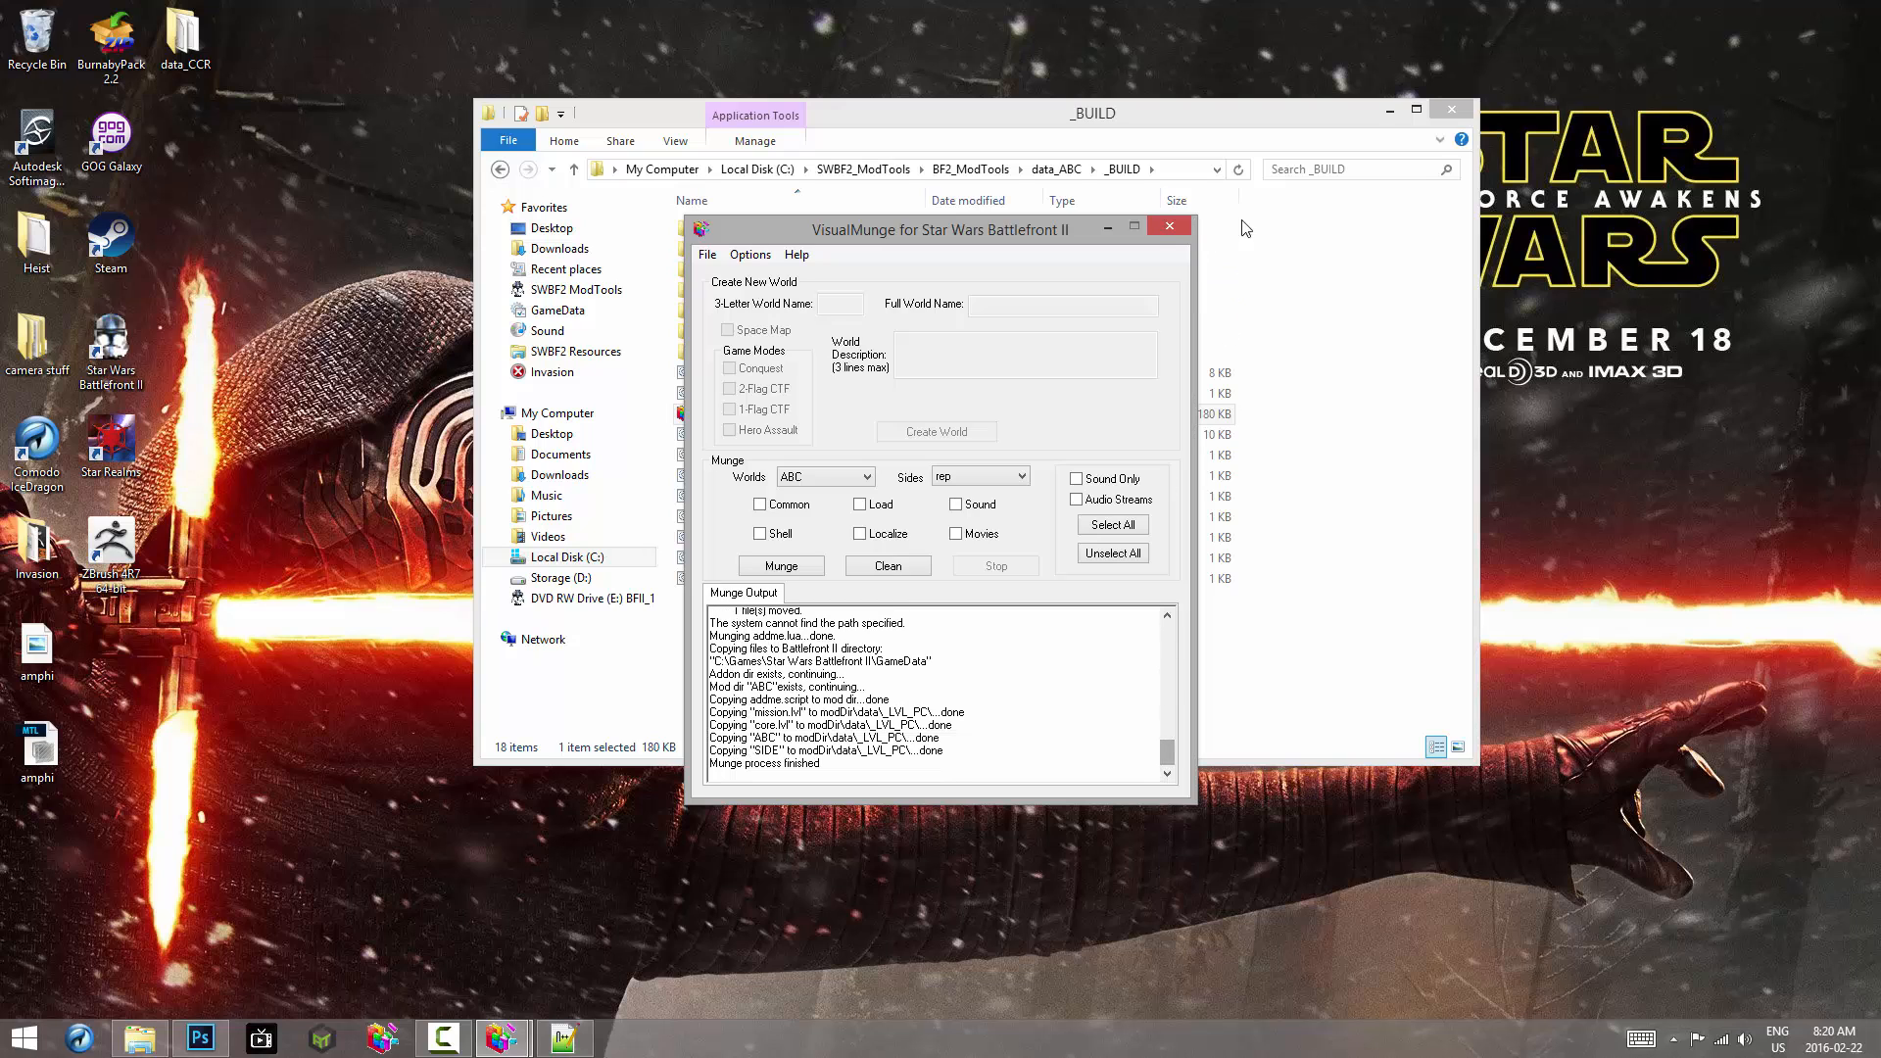
click(1170, 226)
click(826, 652)
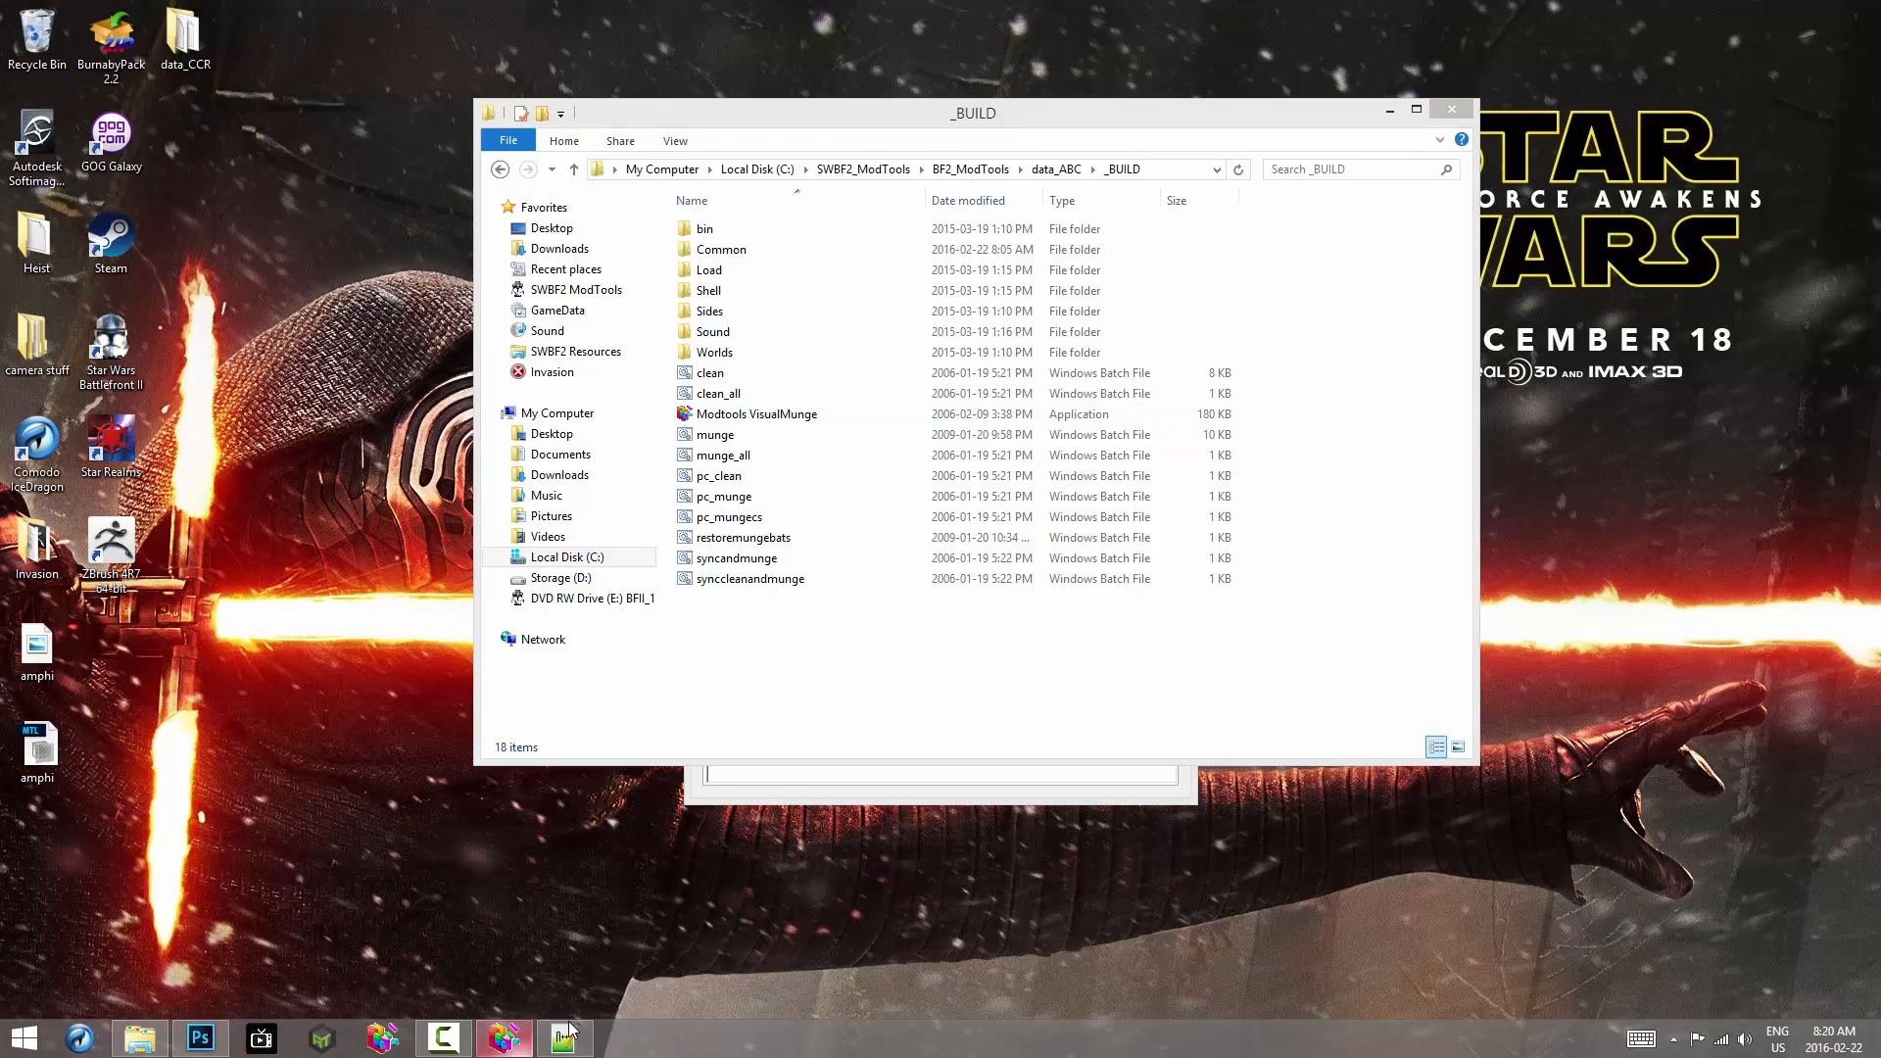
Step: Switch to the other VisualMunge window and munge the ABC world with Sides set to NOTHING
click(503, 1039)
click(781, 566)
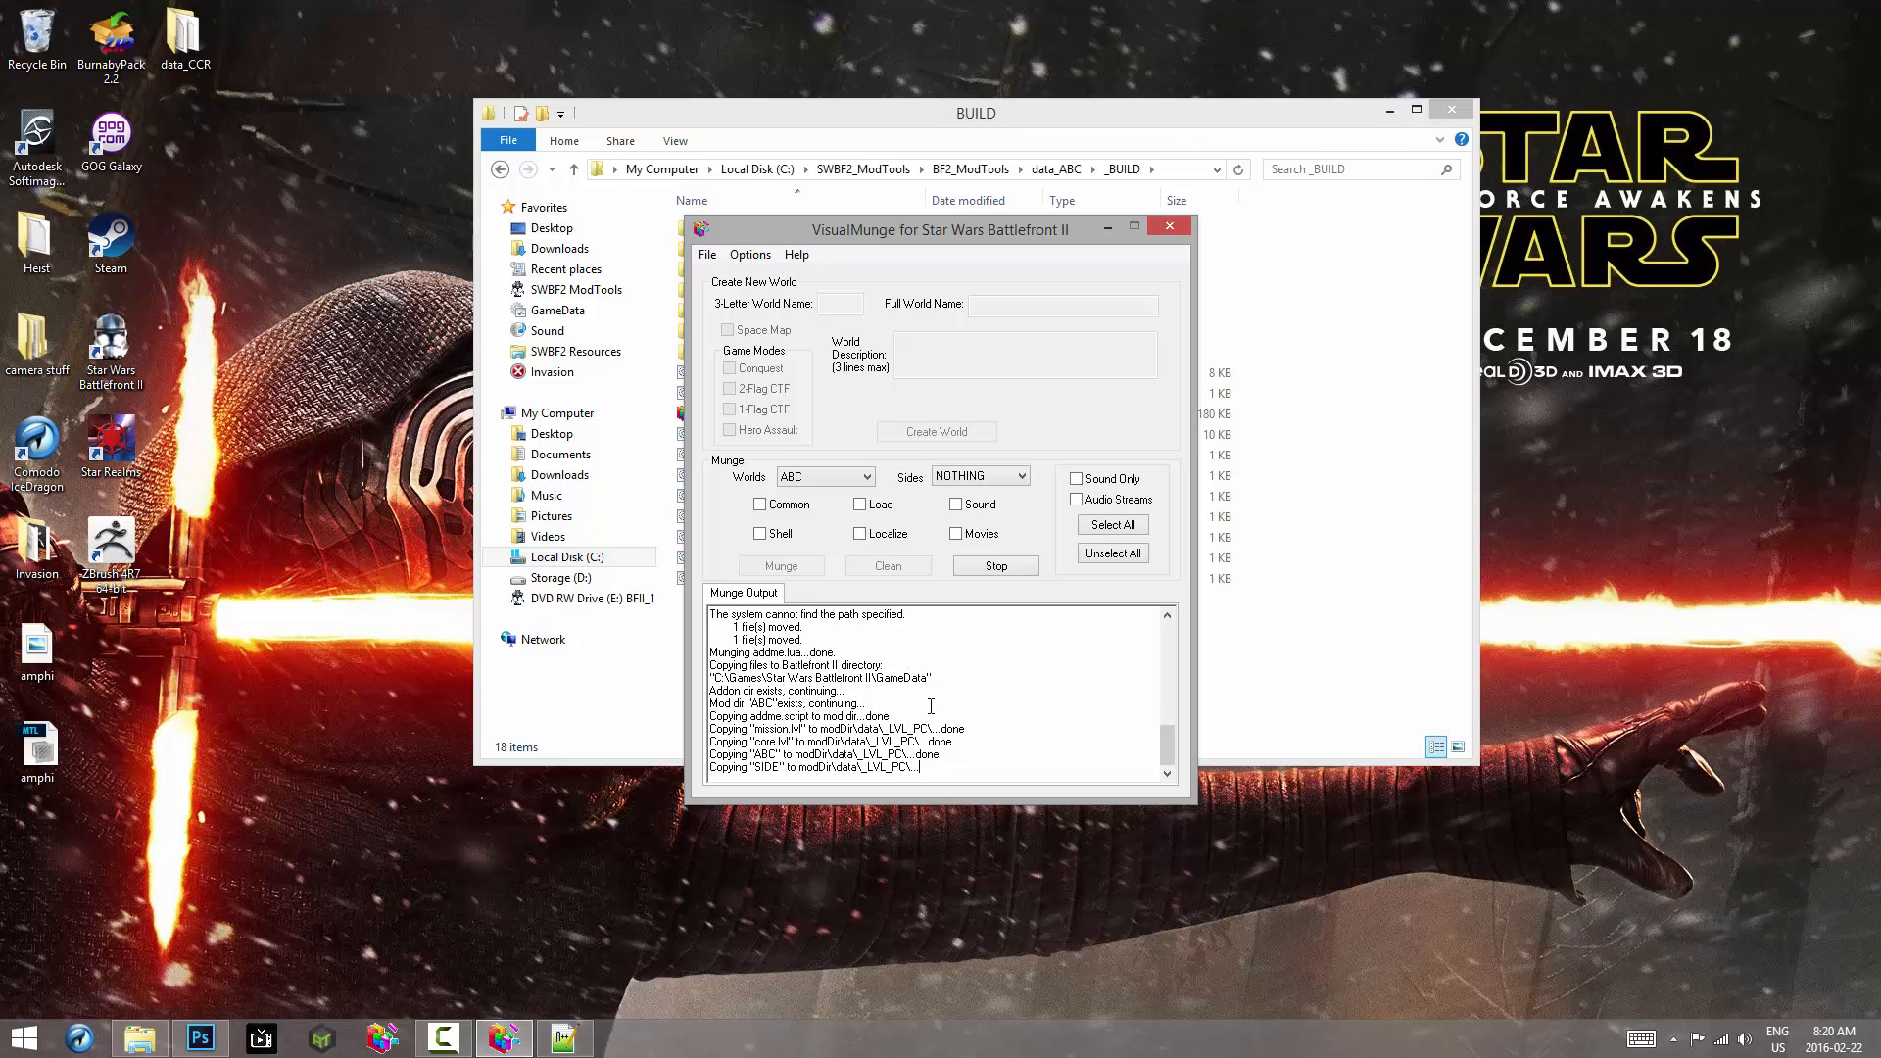
click(996, 580)
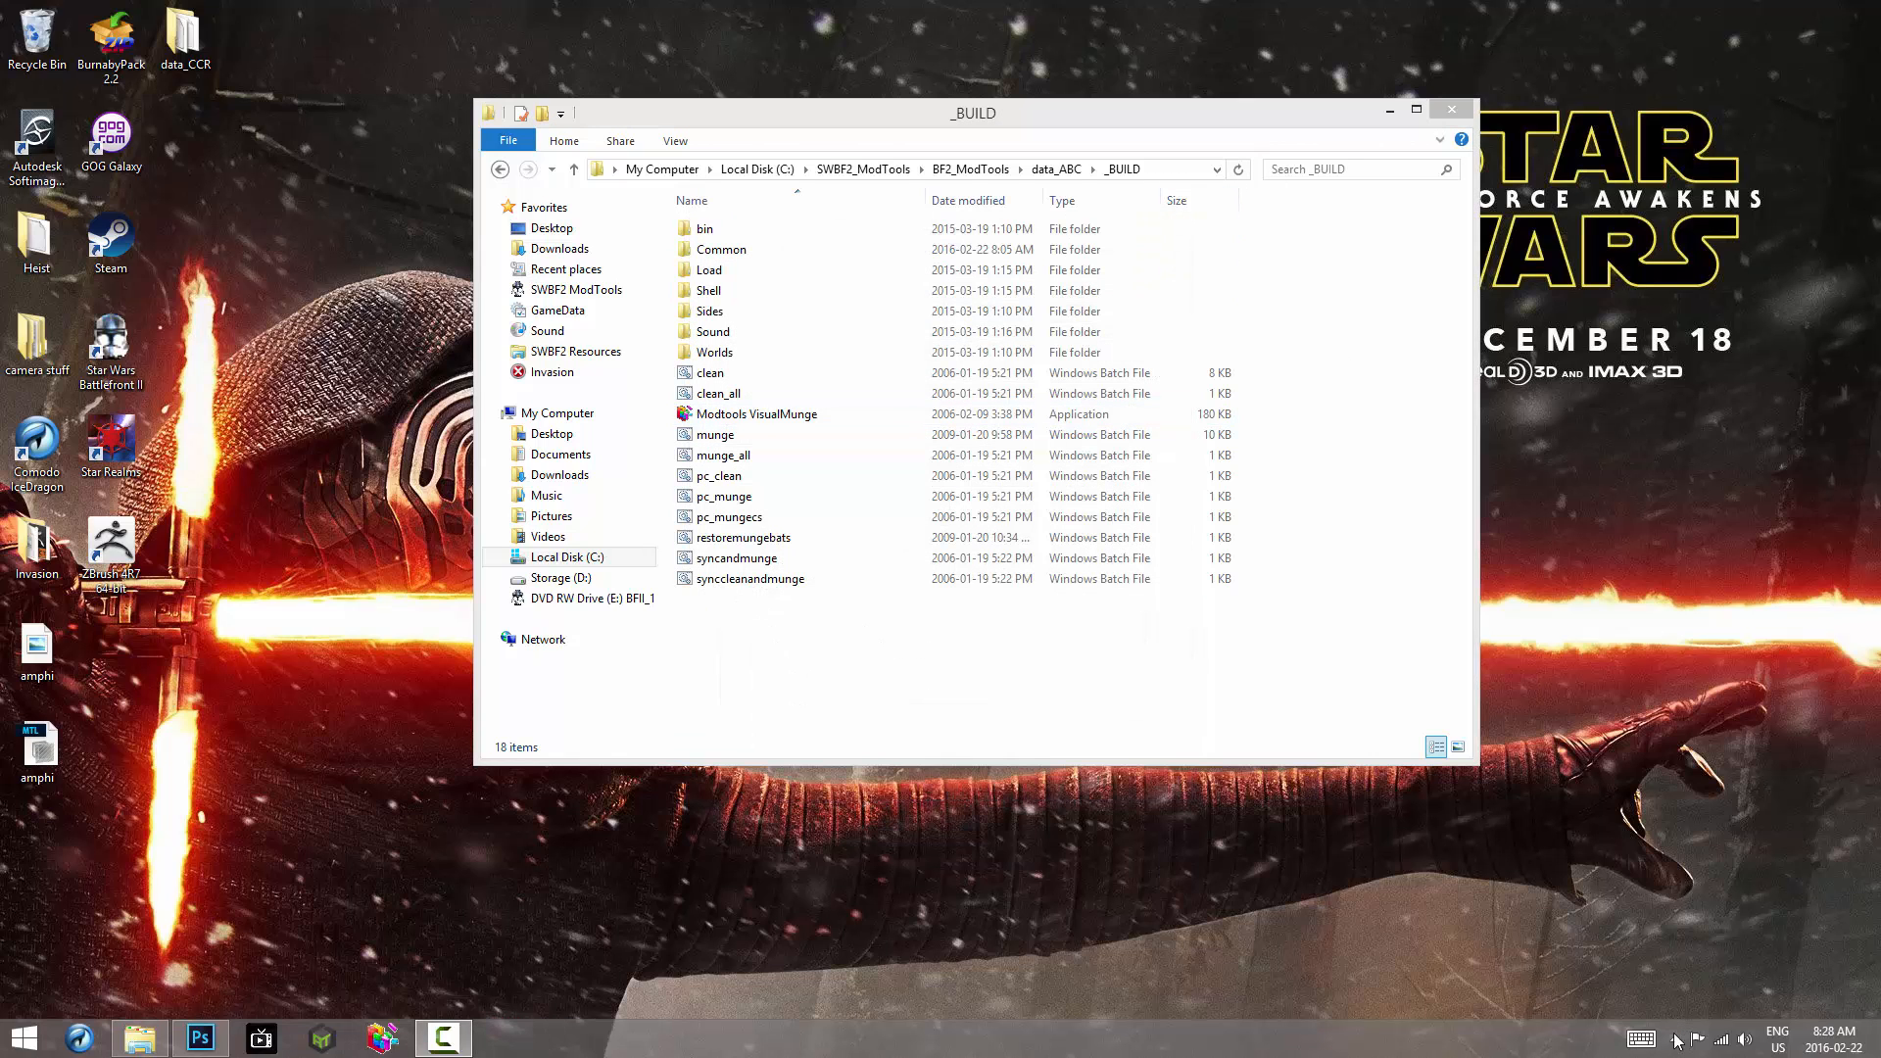
Step: Launch SWBF2 Modtools through Steam
click(1675, 1040)
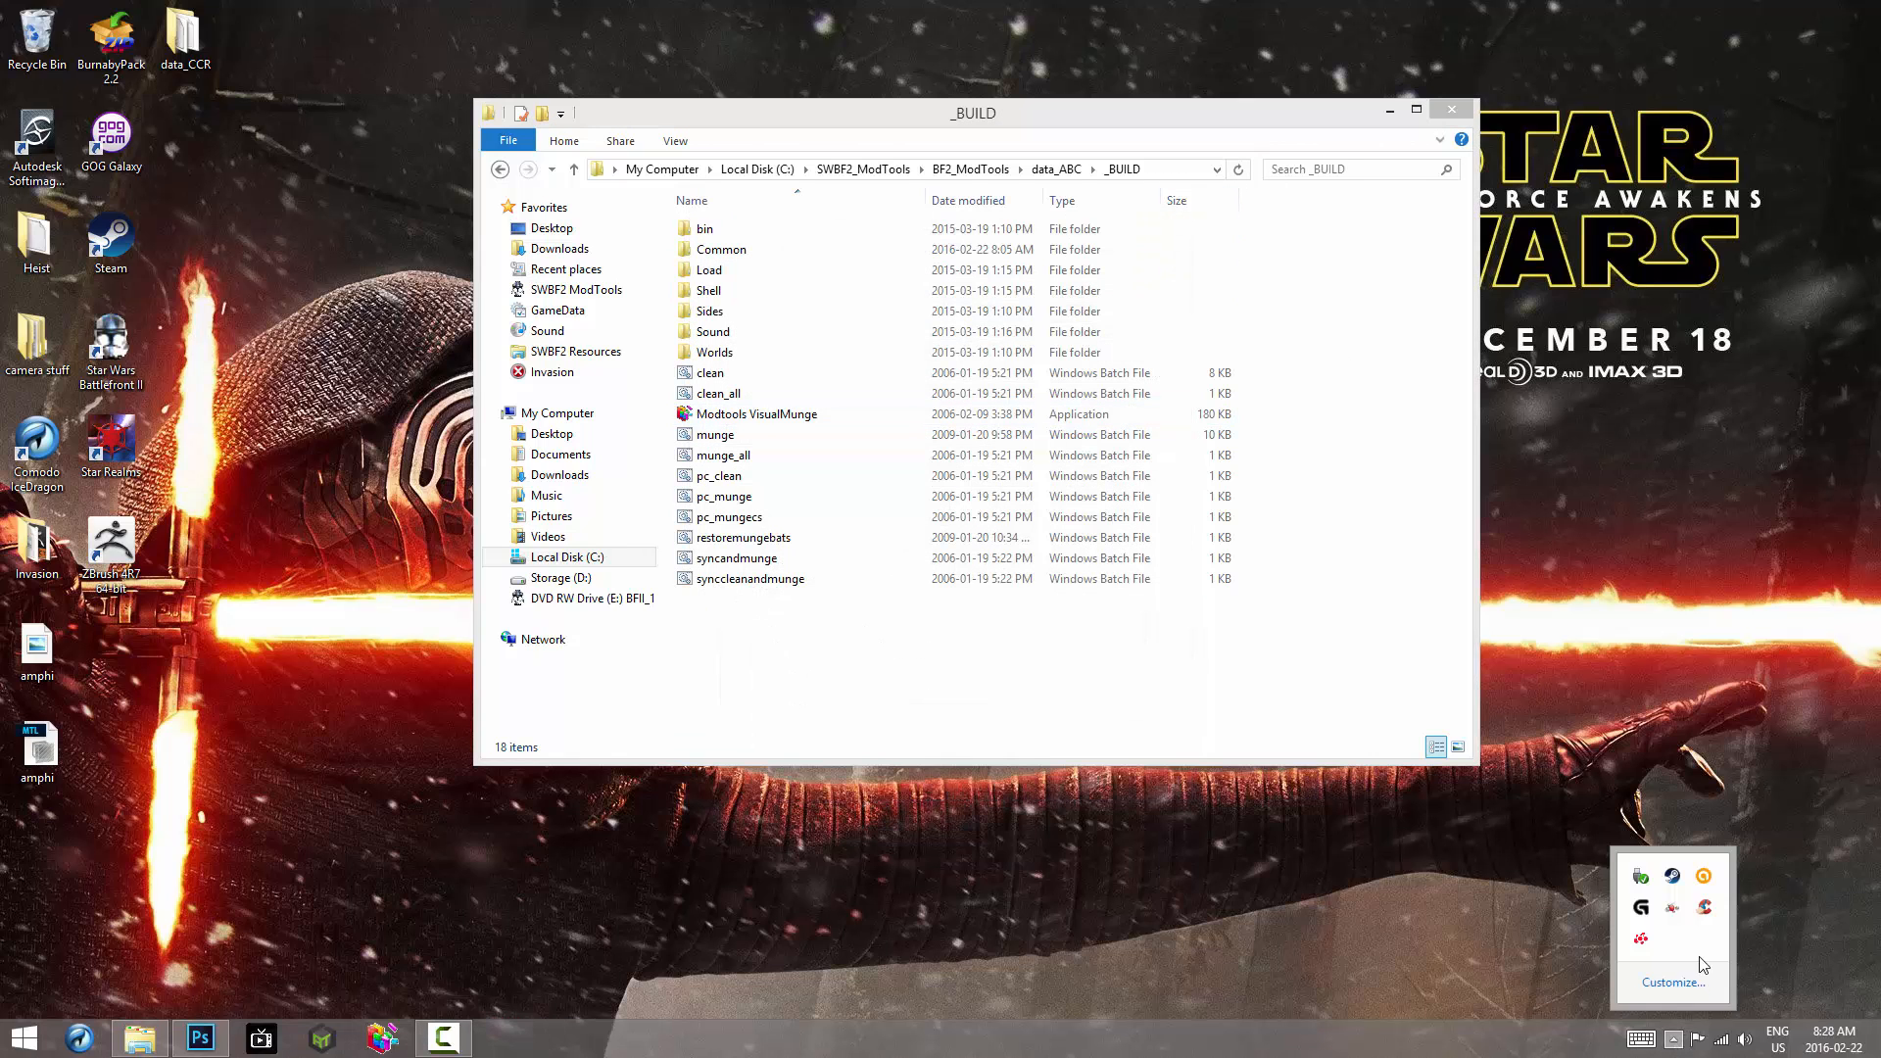
right_click(1672, 875)
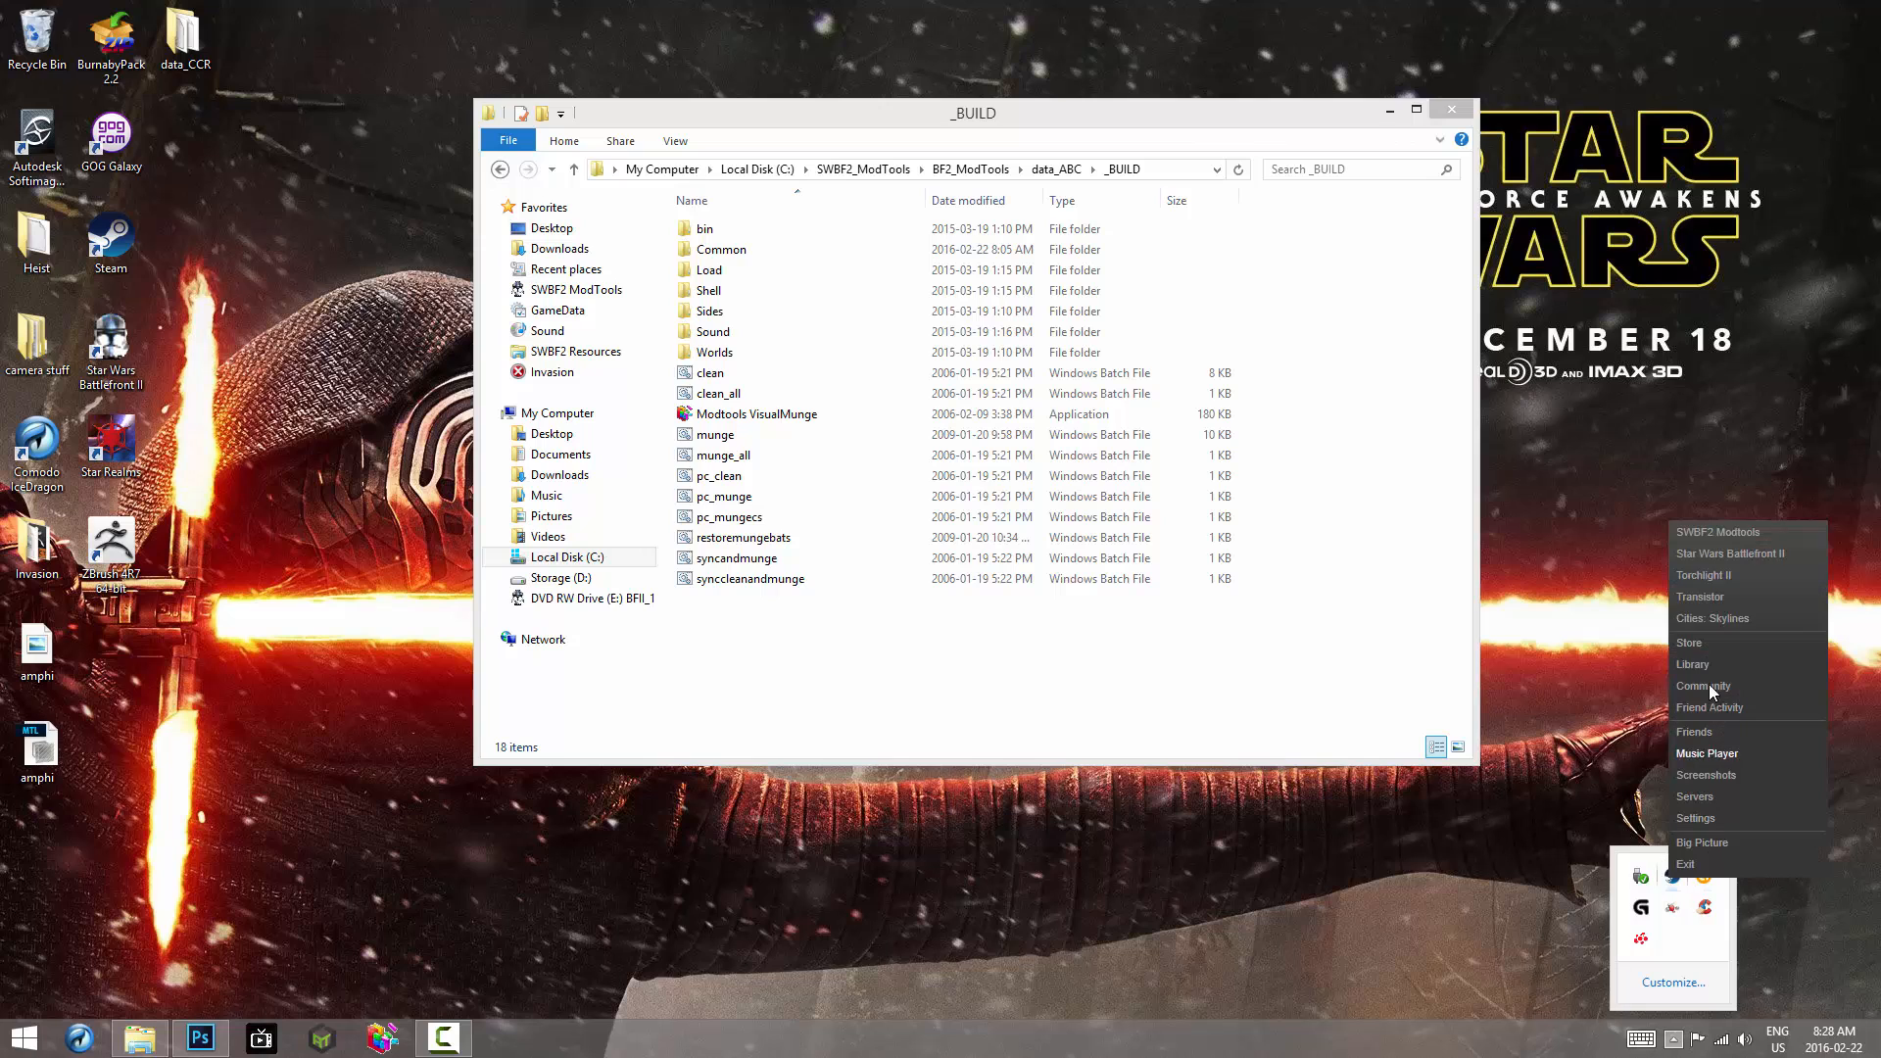
click(1738, 538)
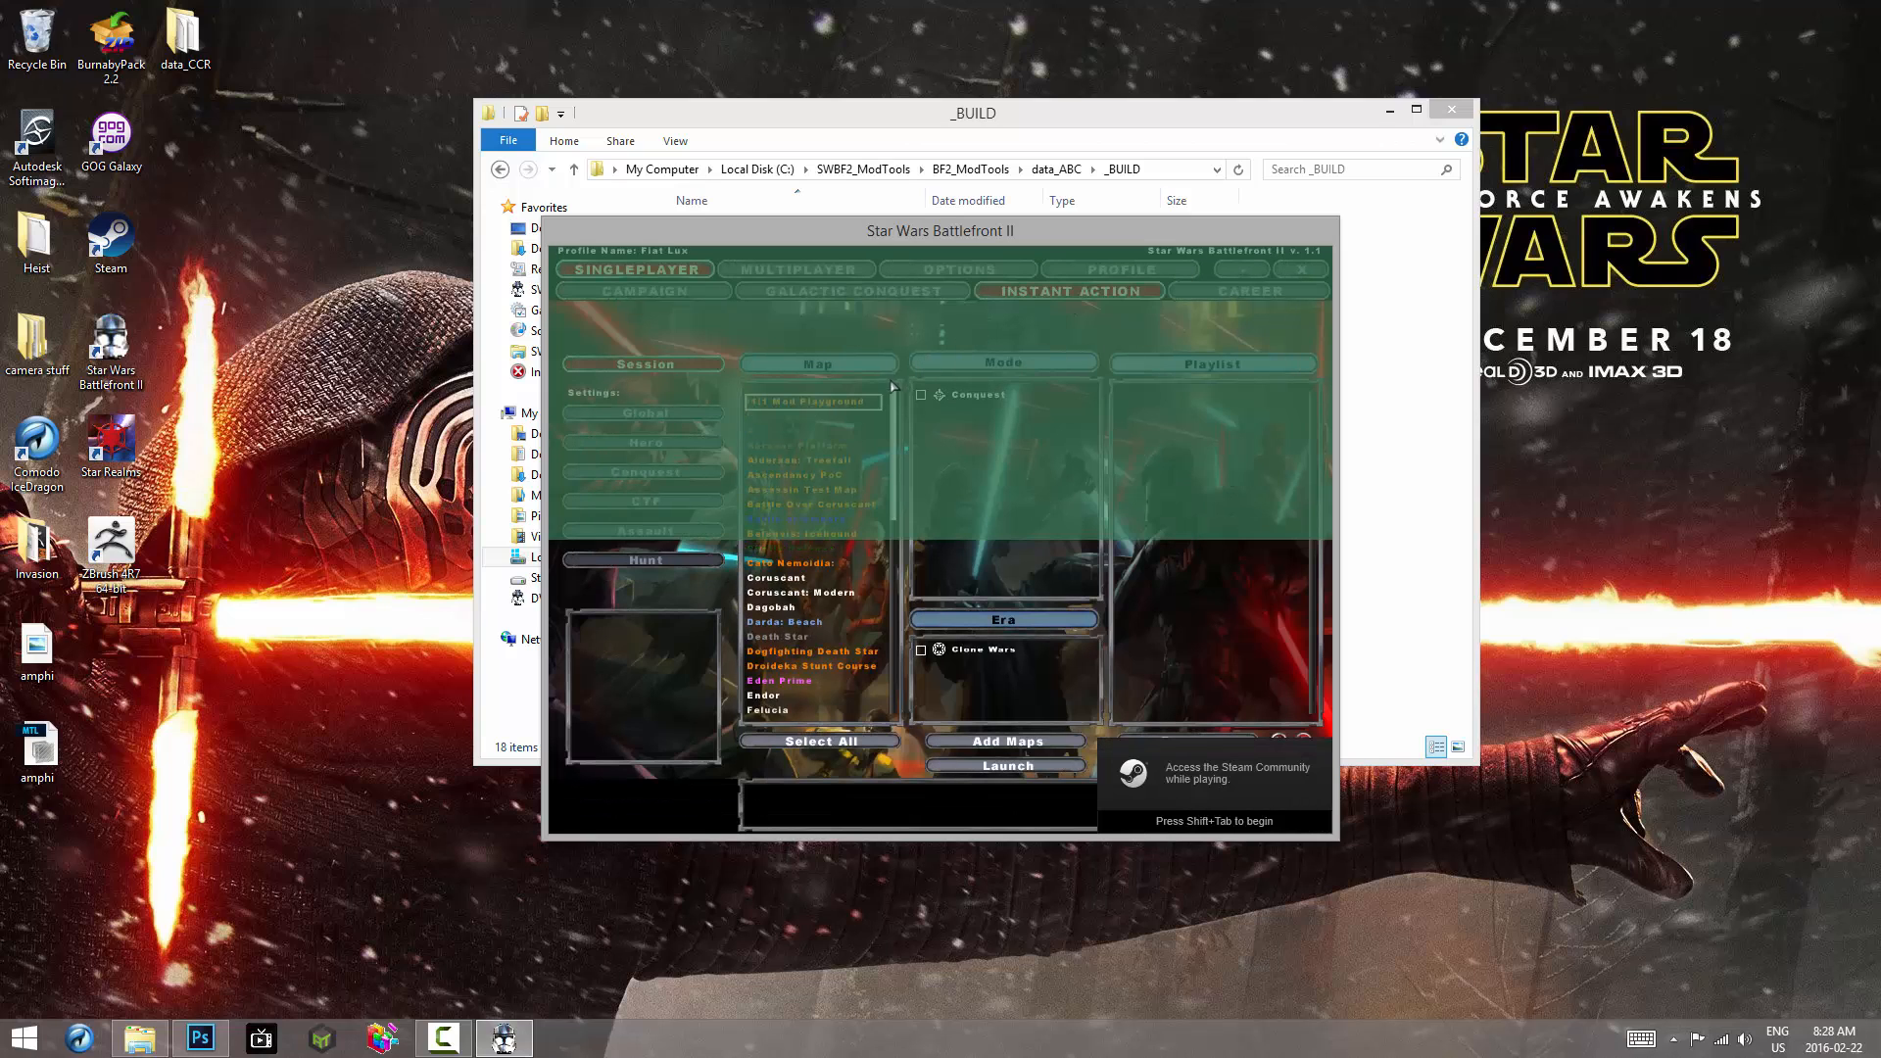
Step: Set up the mod map for Instant Action in Conquest mode and the Clone Wars era, add it to the playlist and launch it
click(950, 395)
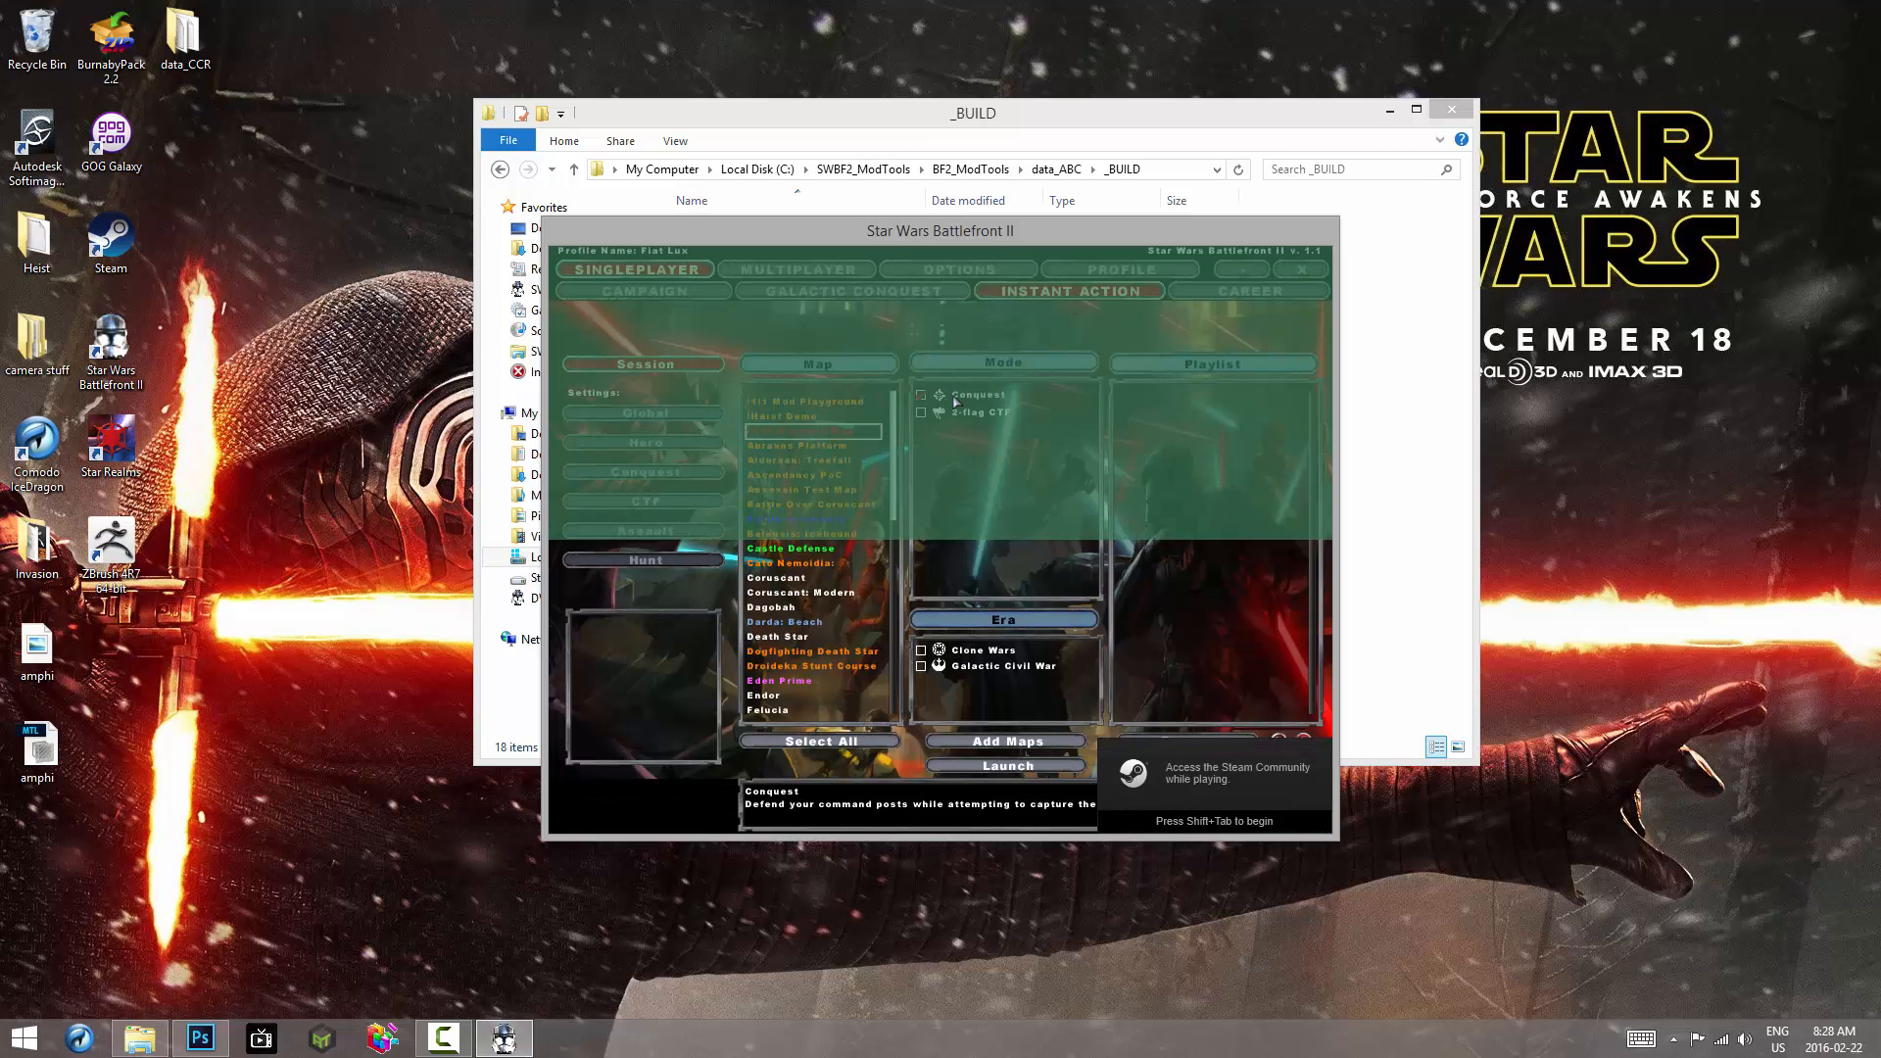
click(955, 651)
click(1006, 742)
click(1021, 763)
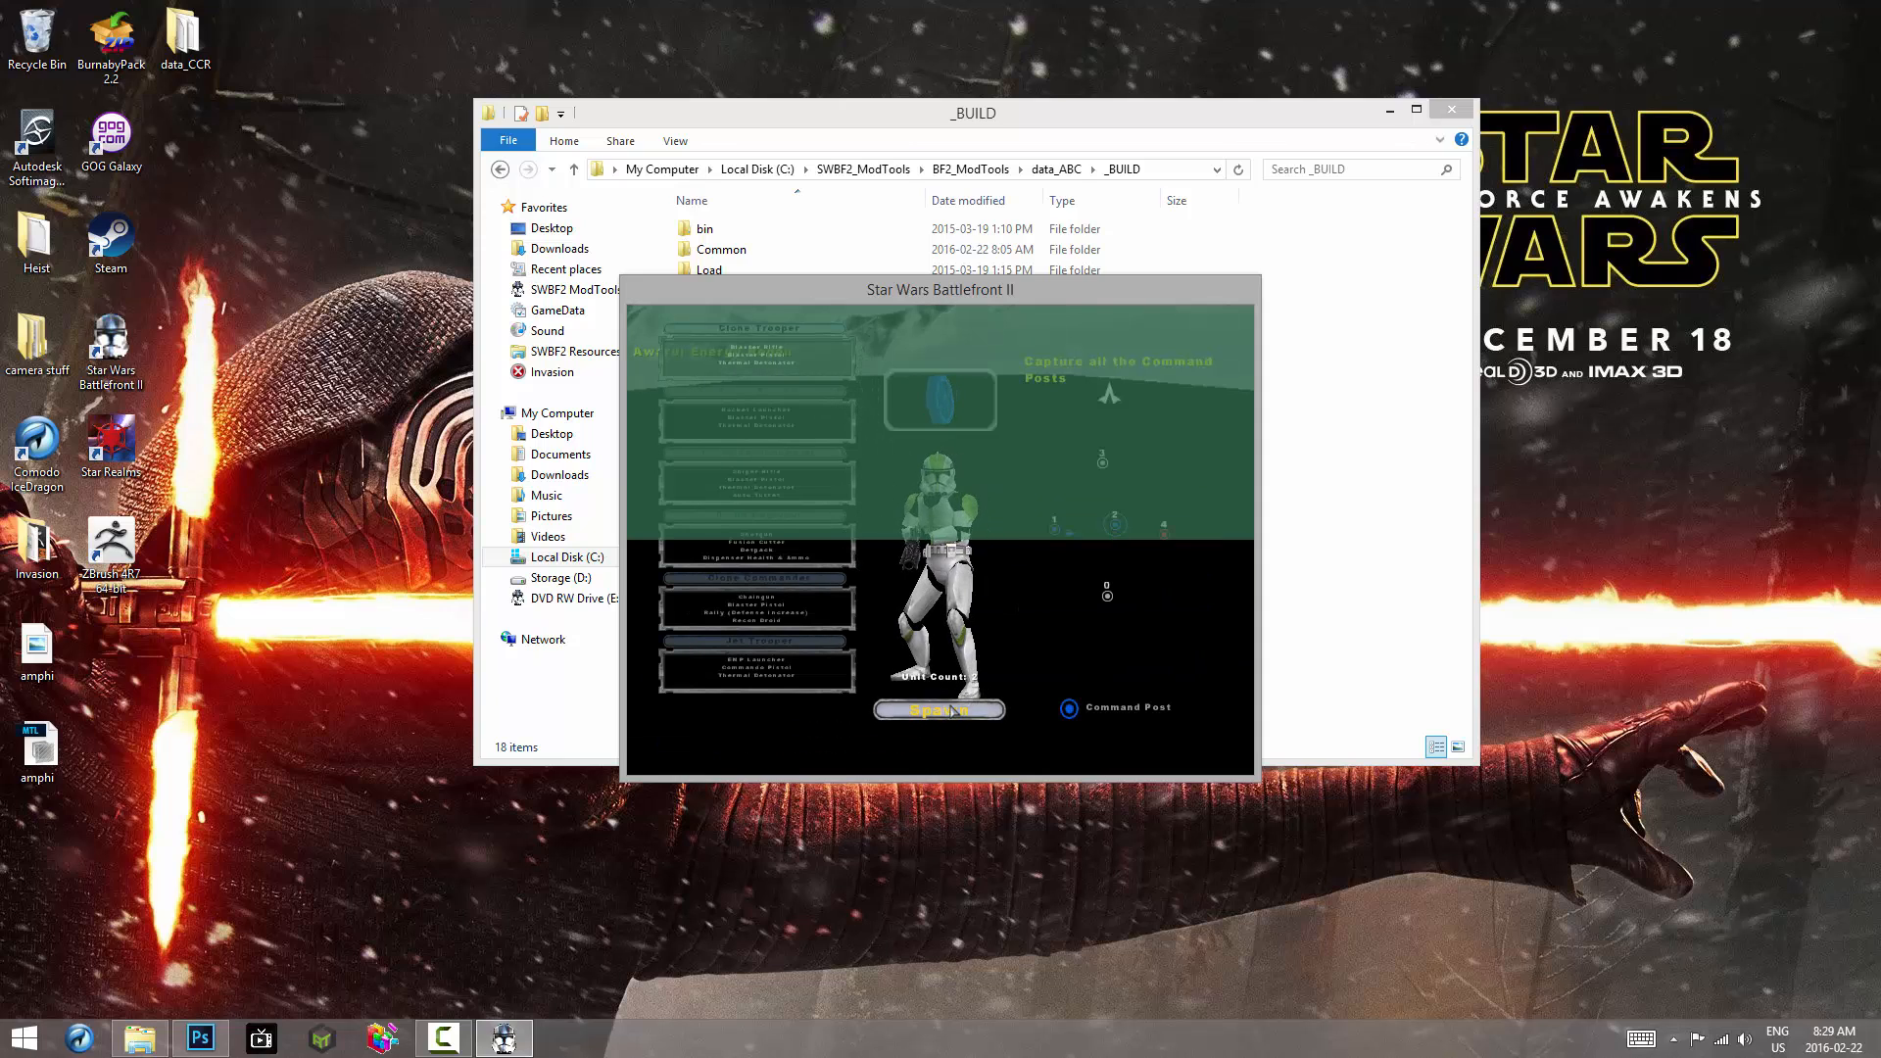
Step: Spawn as the clone trooper, inspect the recoloured armour while moving around the map, and switch to Free Camera
click(952, 713)
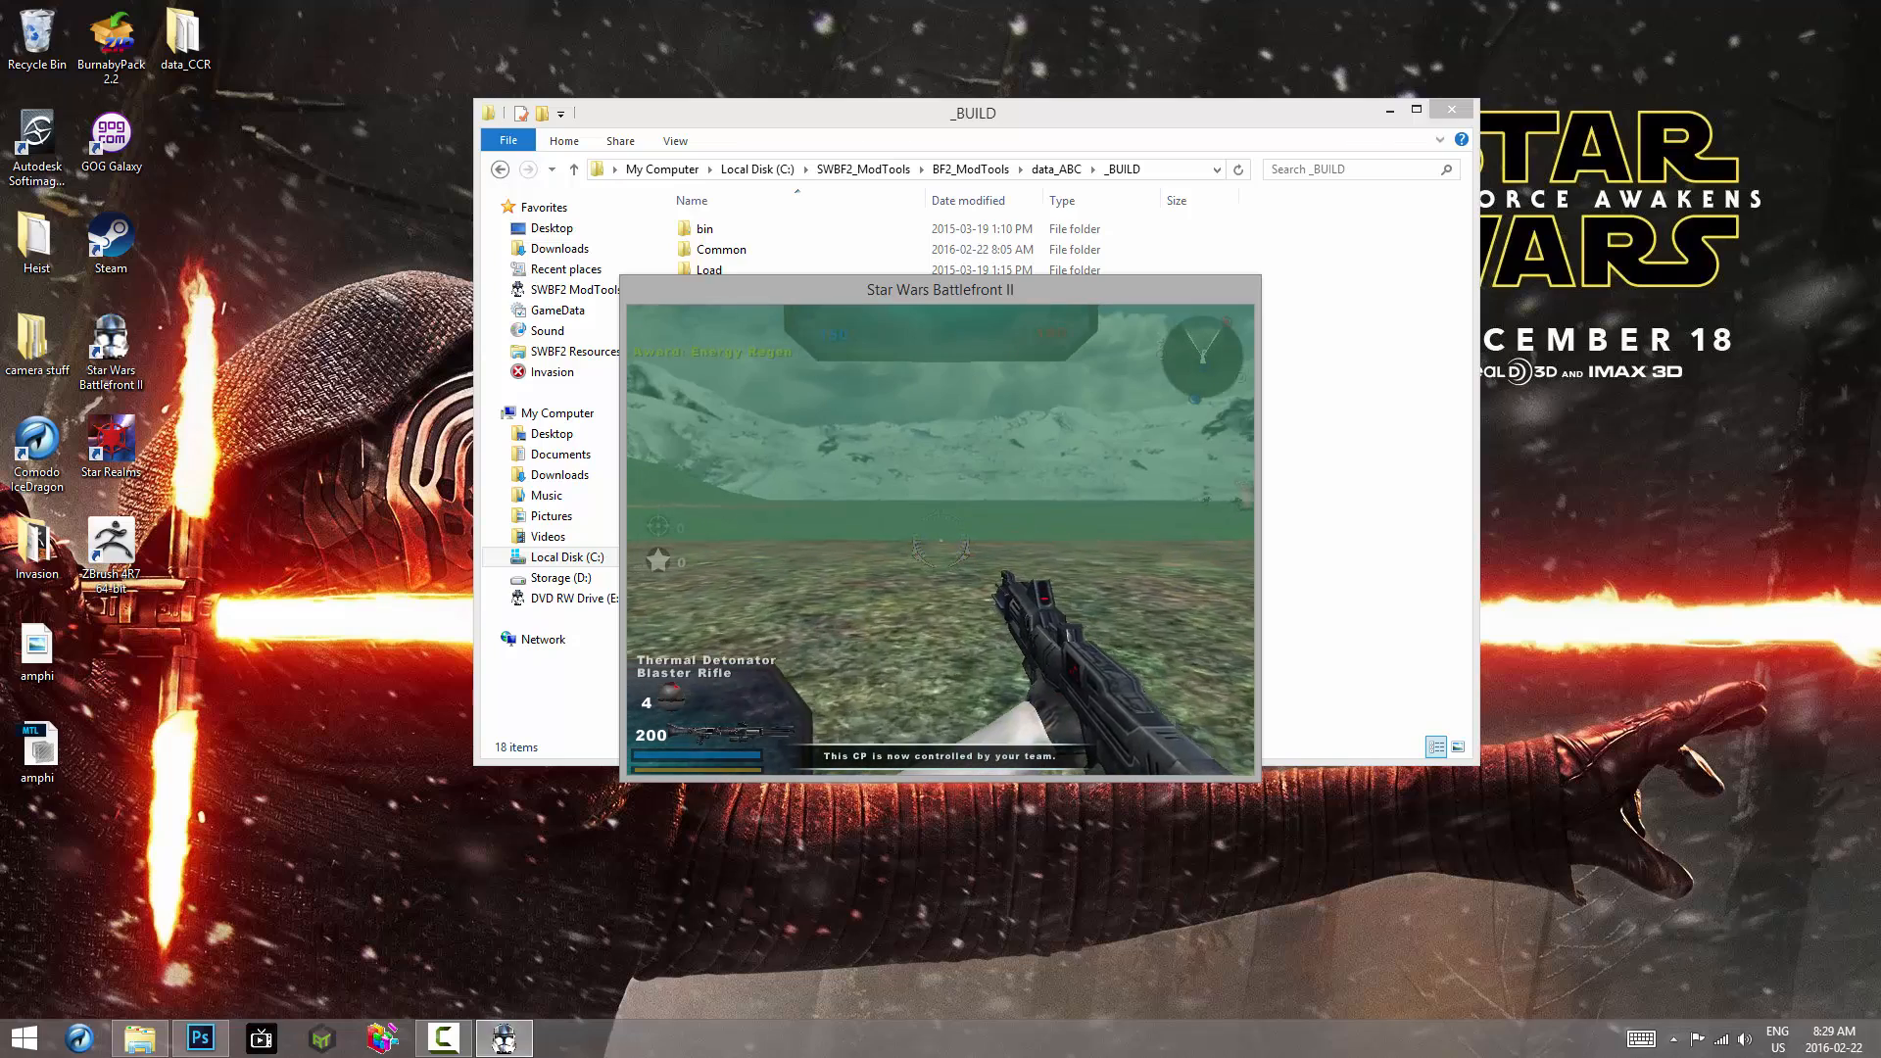
key(w)
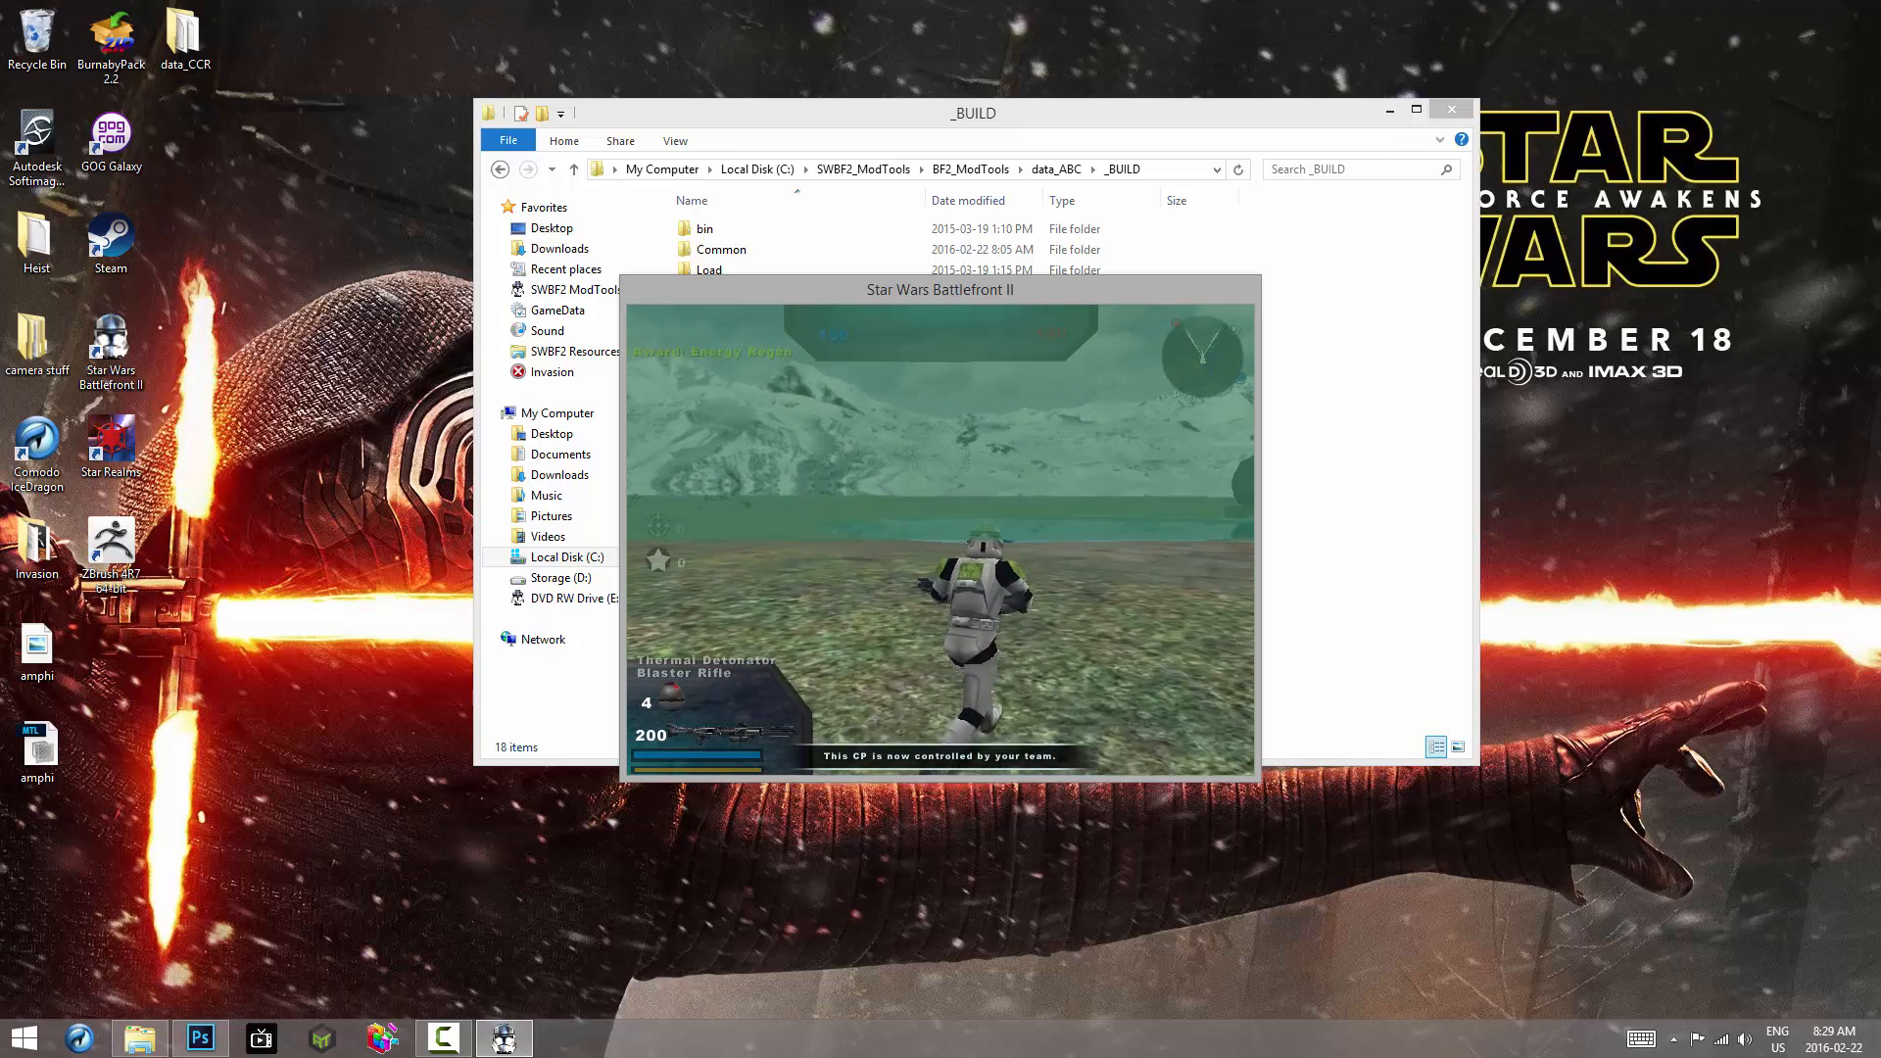
key(a)
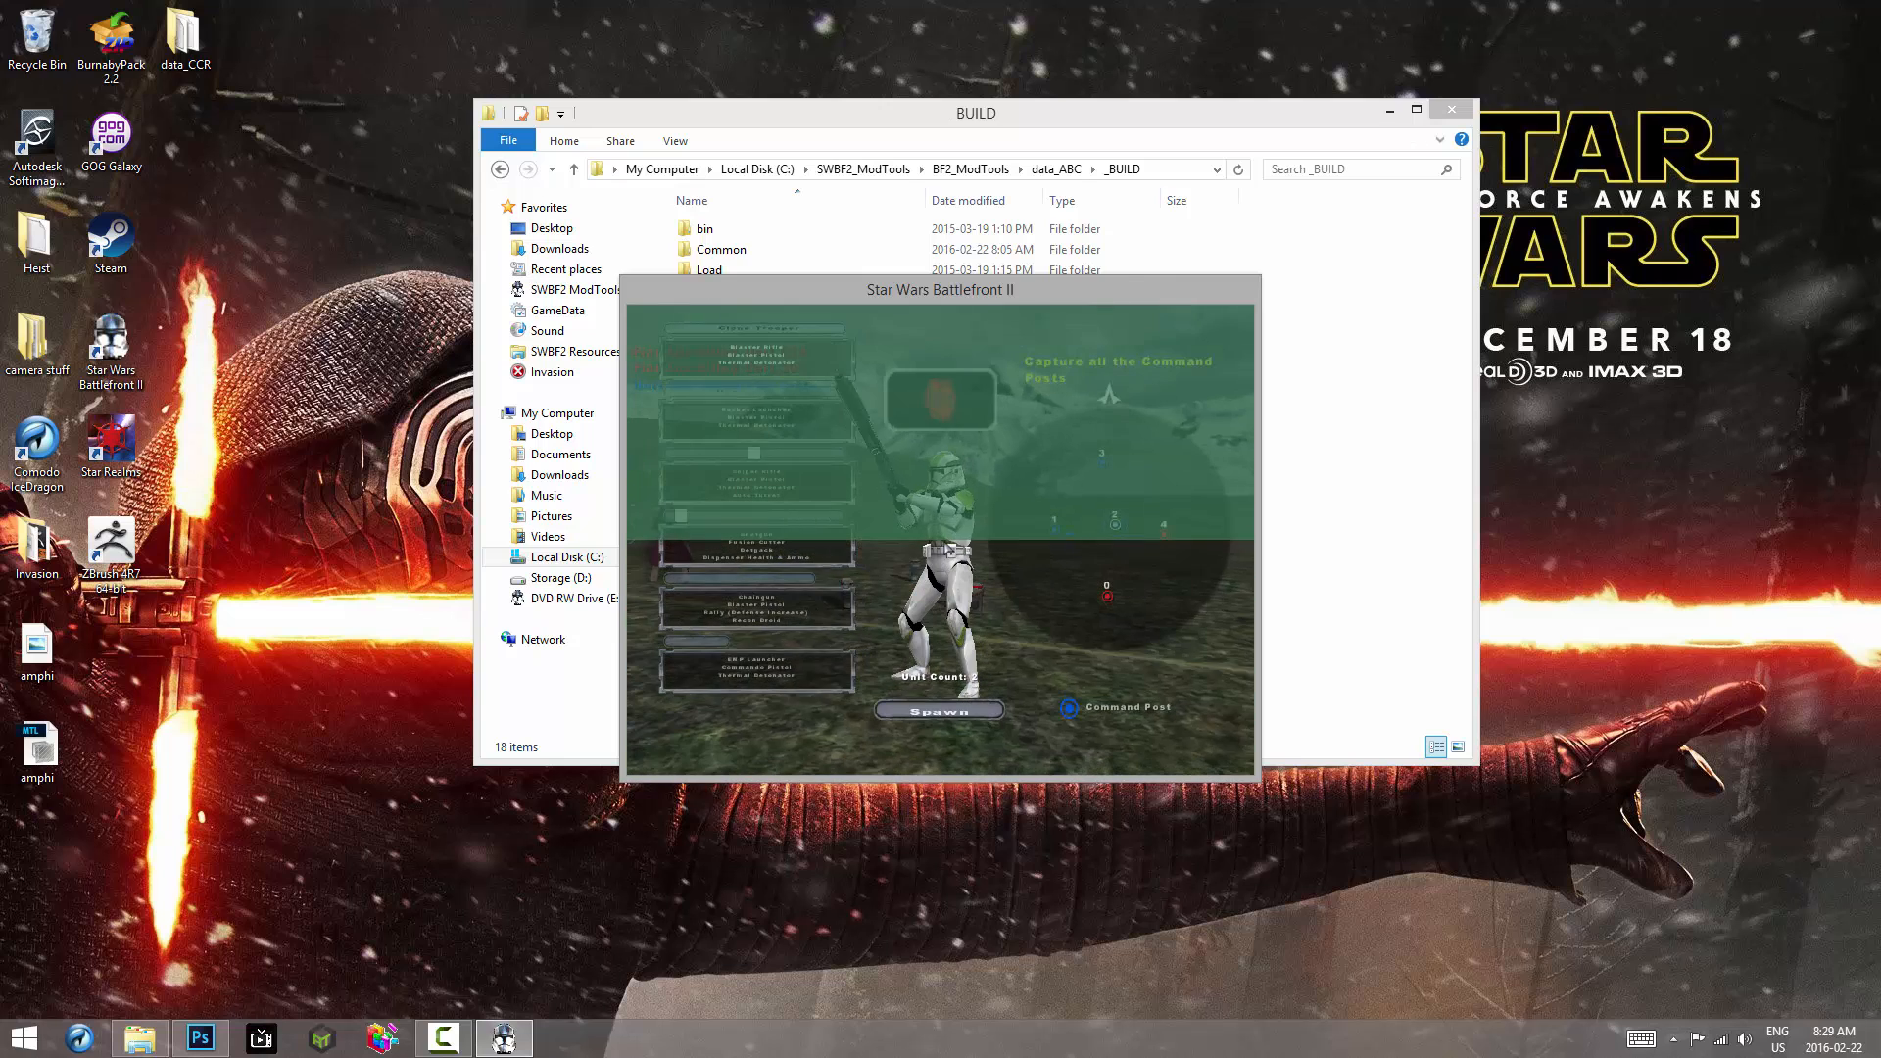
key(Escape)
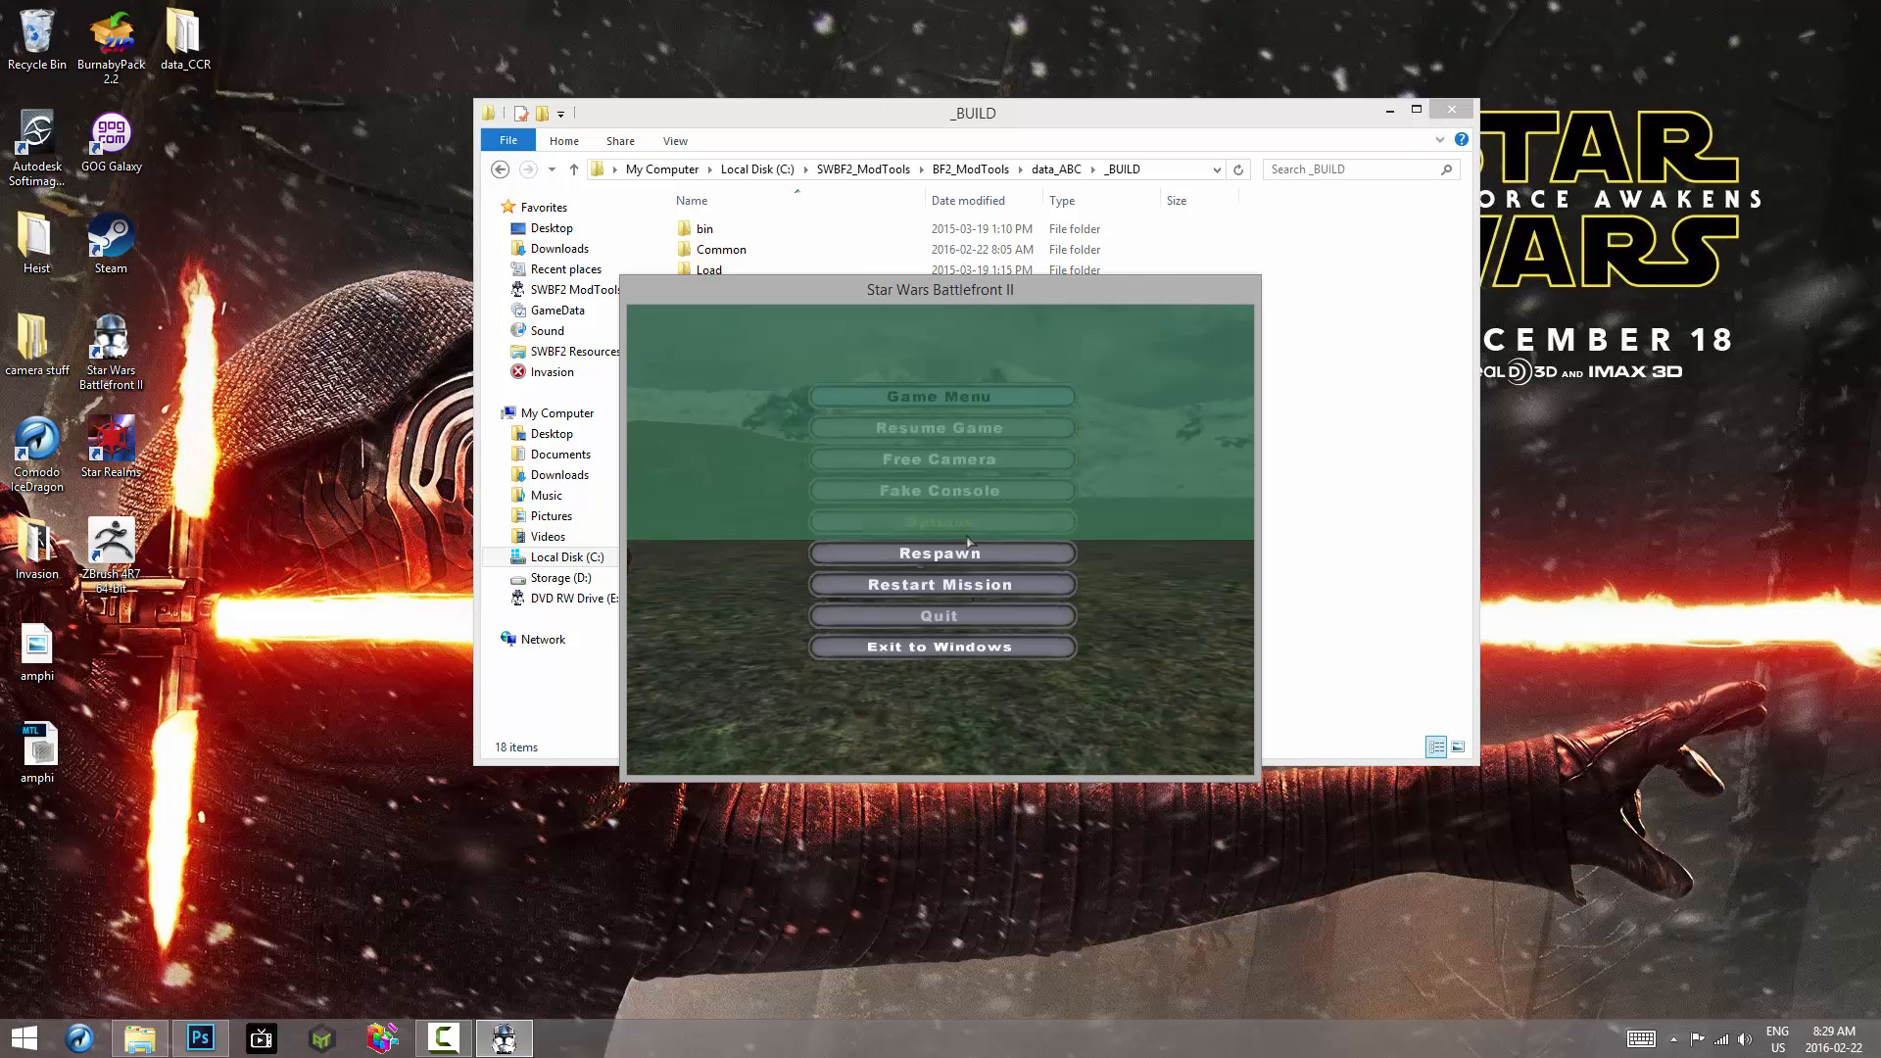
click(983, 472)
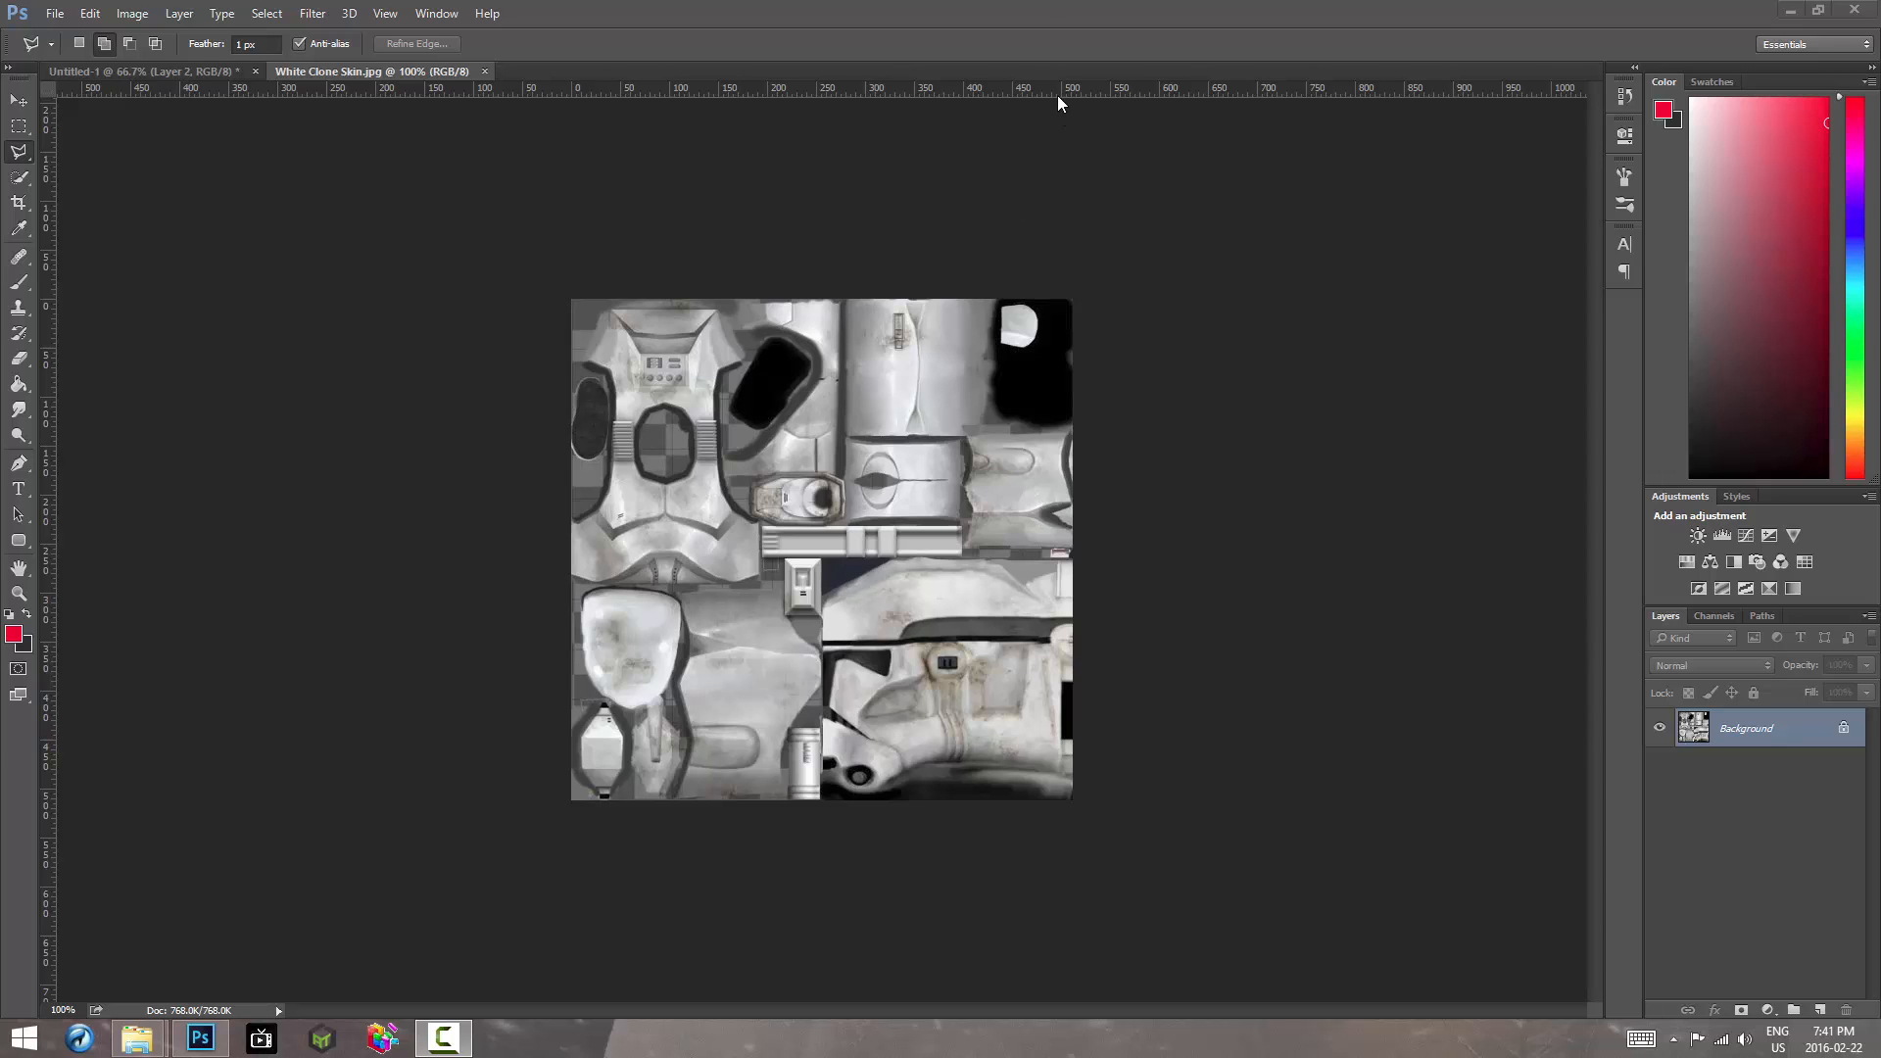
Step: Outline the white helmet area around the dark visor of White Clone Skin.jpg with the Polygonal Lasso tool
scroll(1205, 485, up, 1)
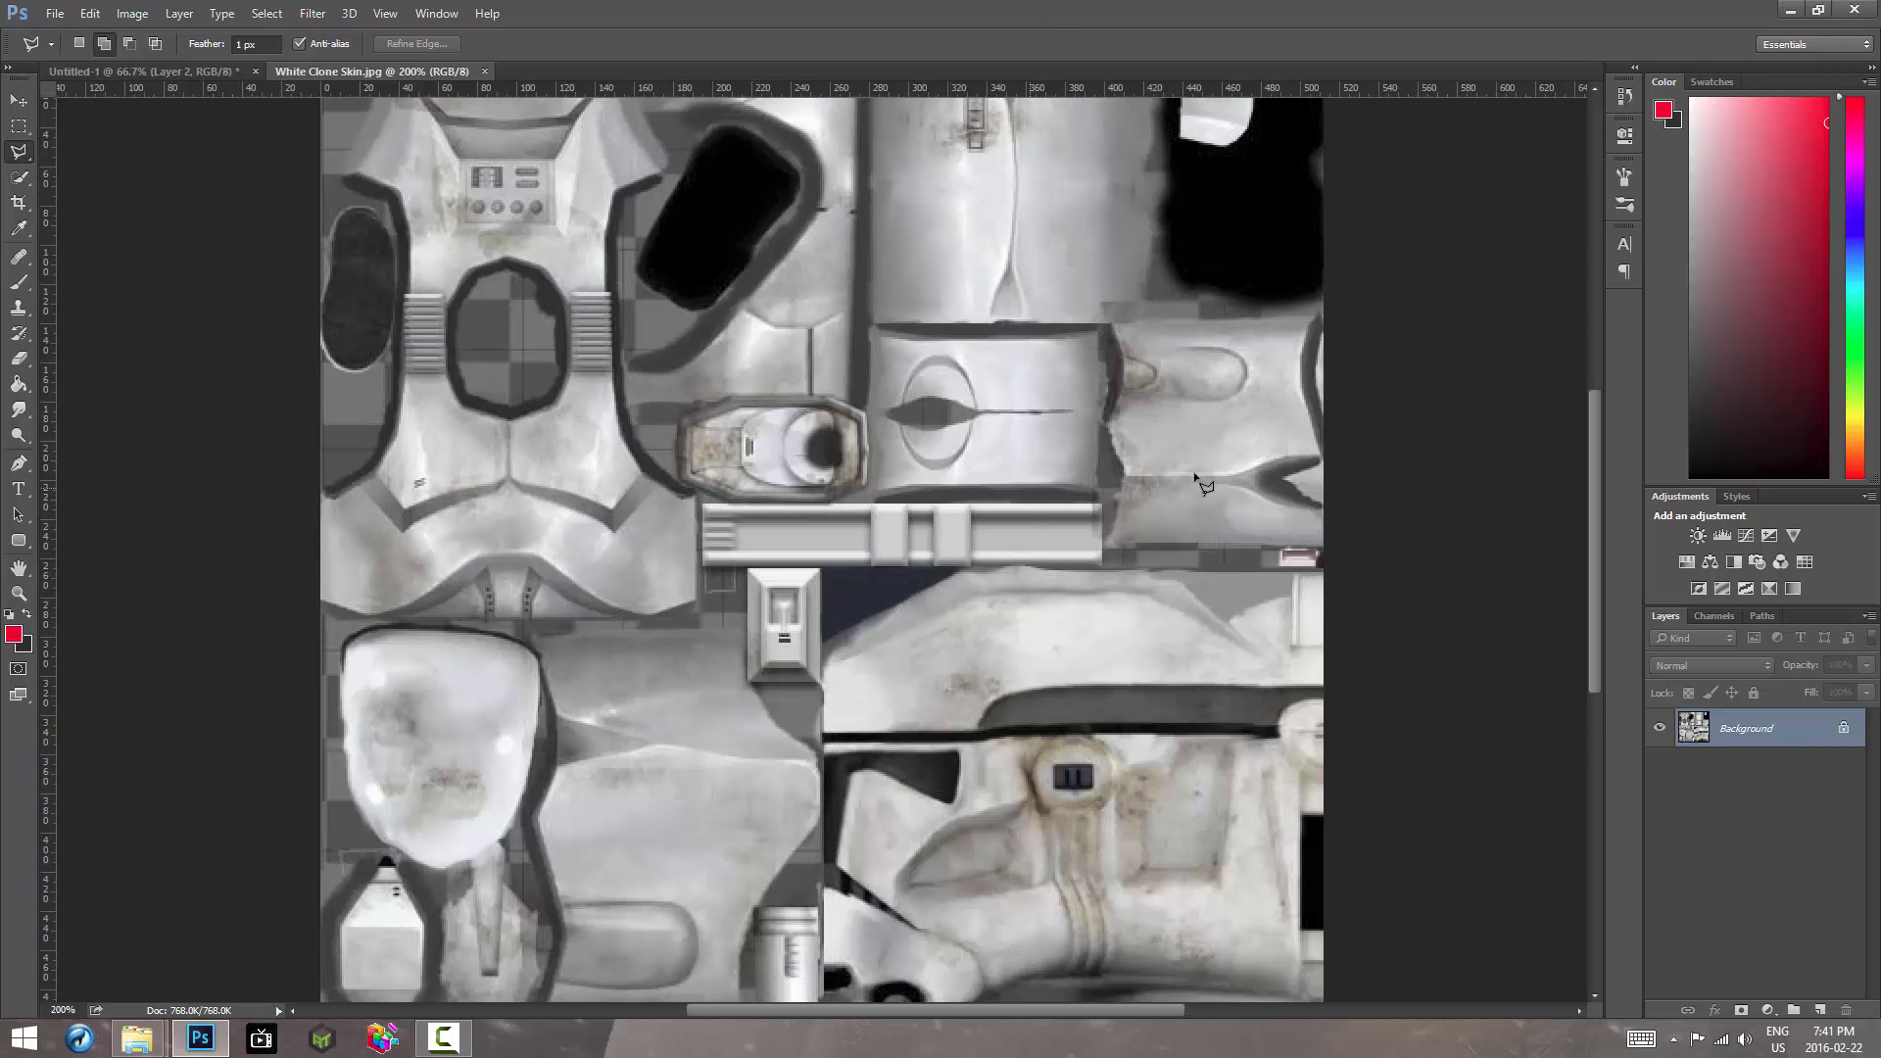
mouse_move(1595, 527)
mouse_down()
mouse_move(1594, 574)
mouse_move(1596, 558)
mouse_up()
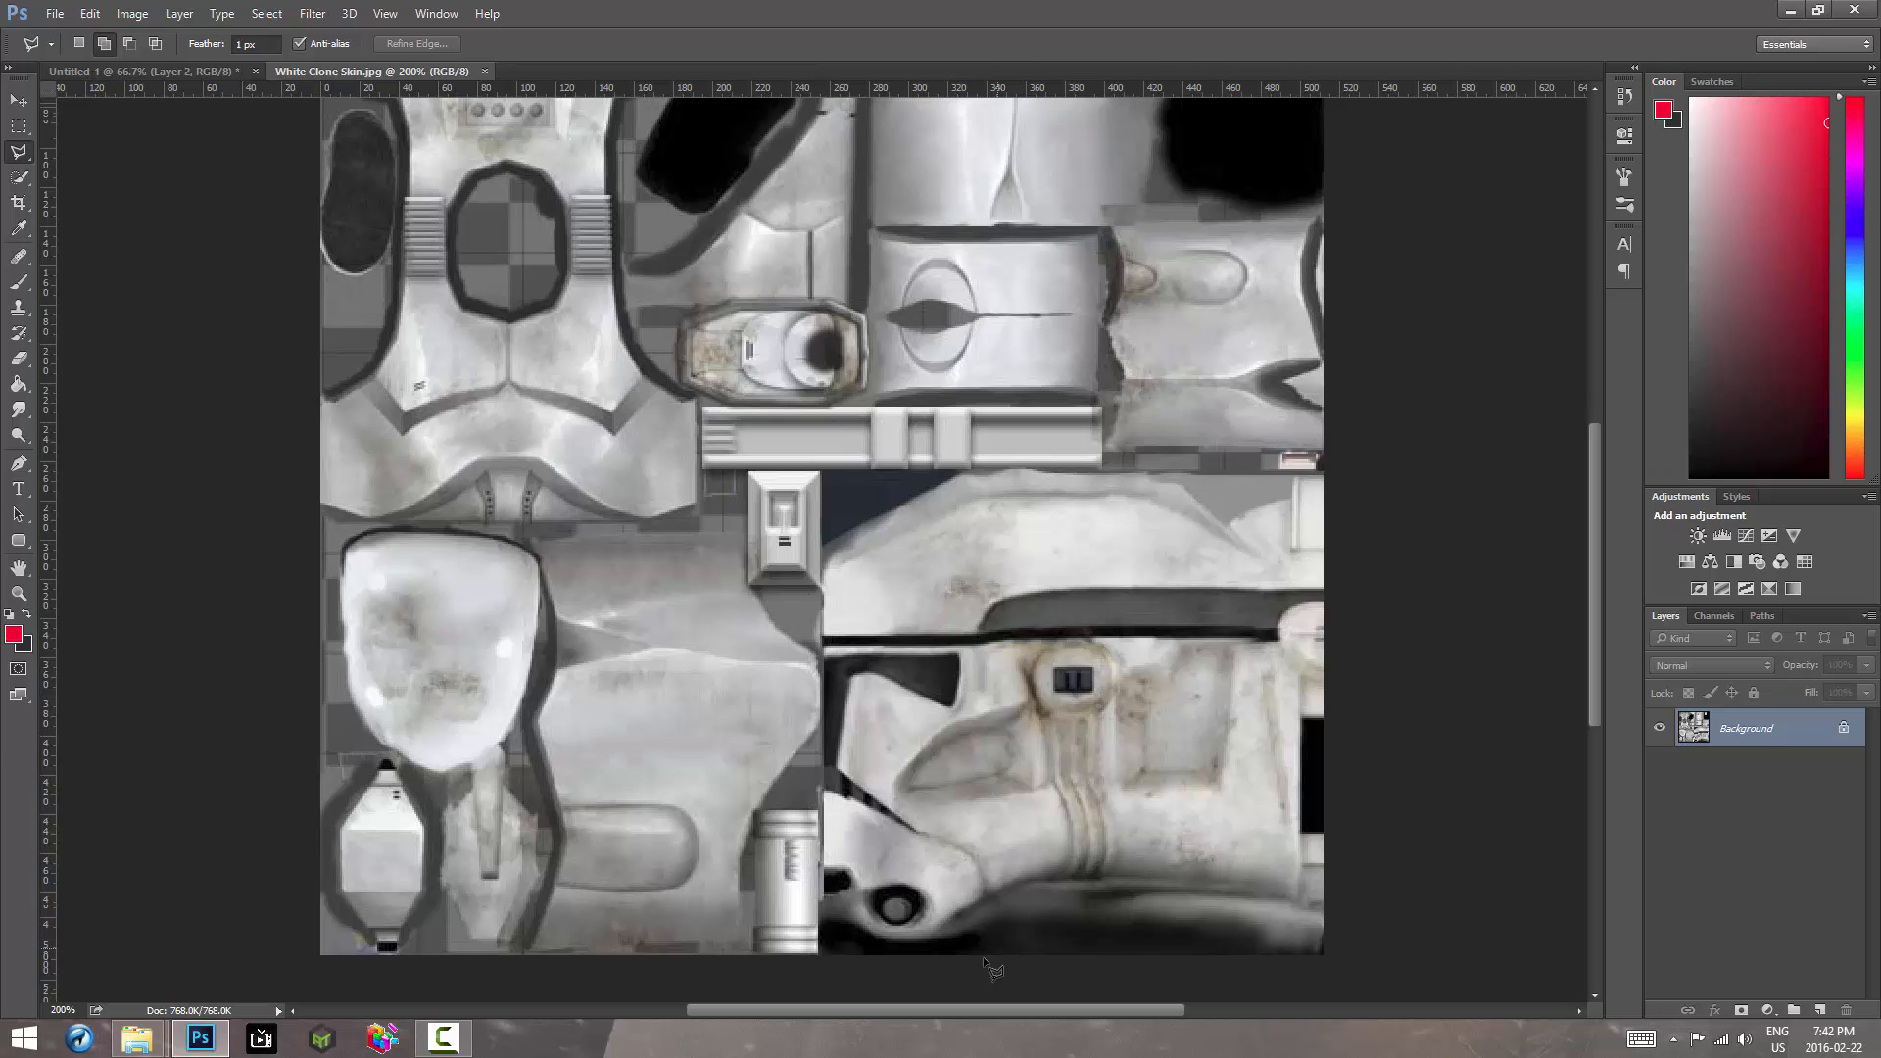
mouse_move(978, 1015)
mouse_down()
mouse_move(921, 1008)
mouse_move(998, 998)
mouse_move(979, 998)
mouse_up()
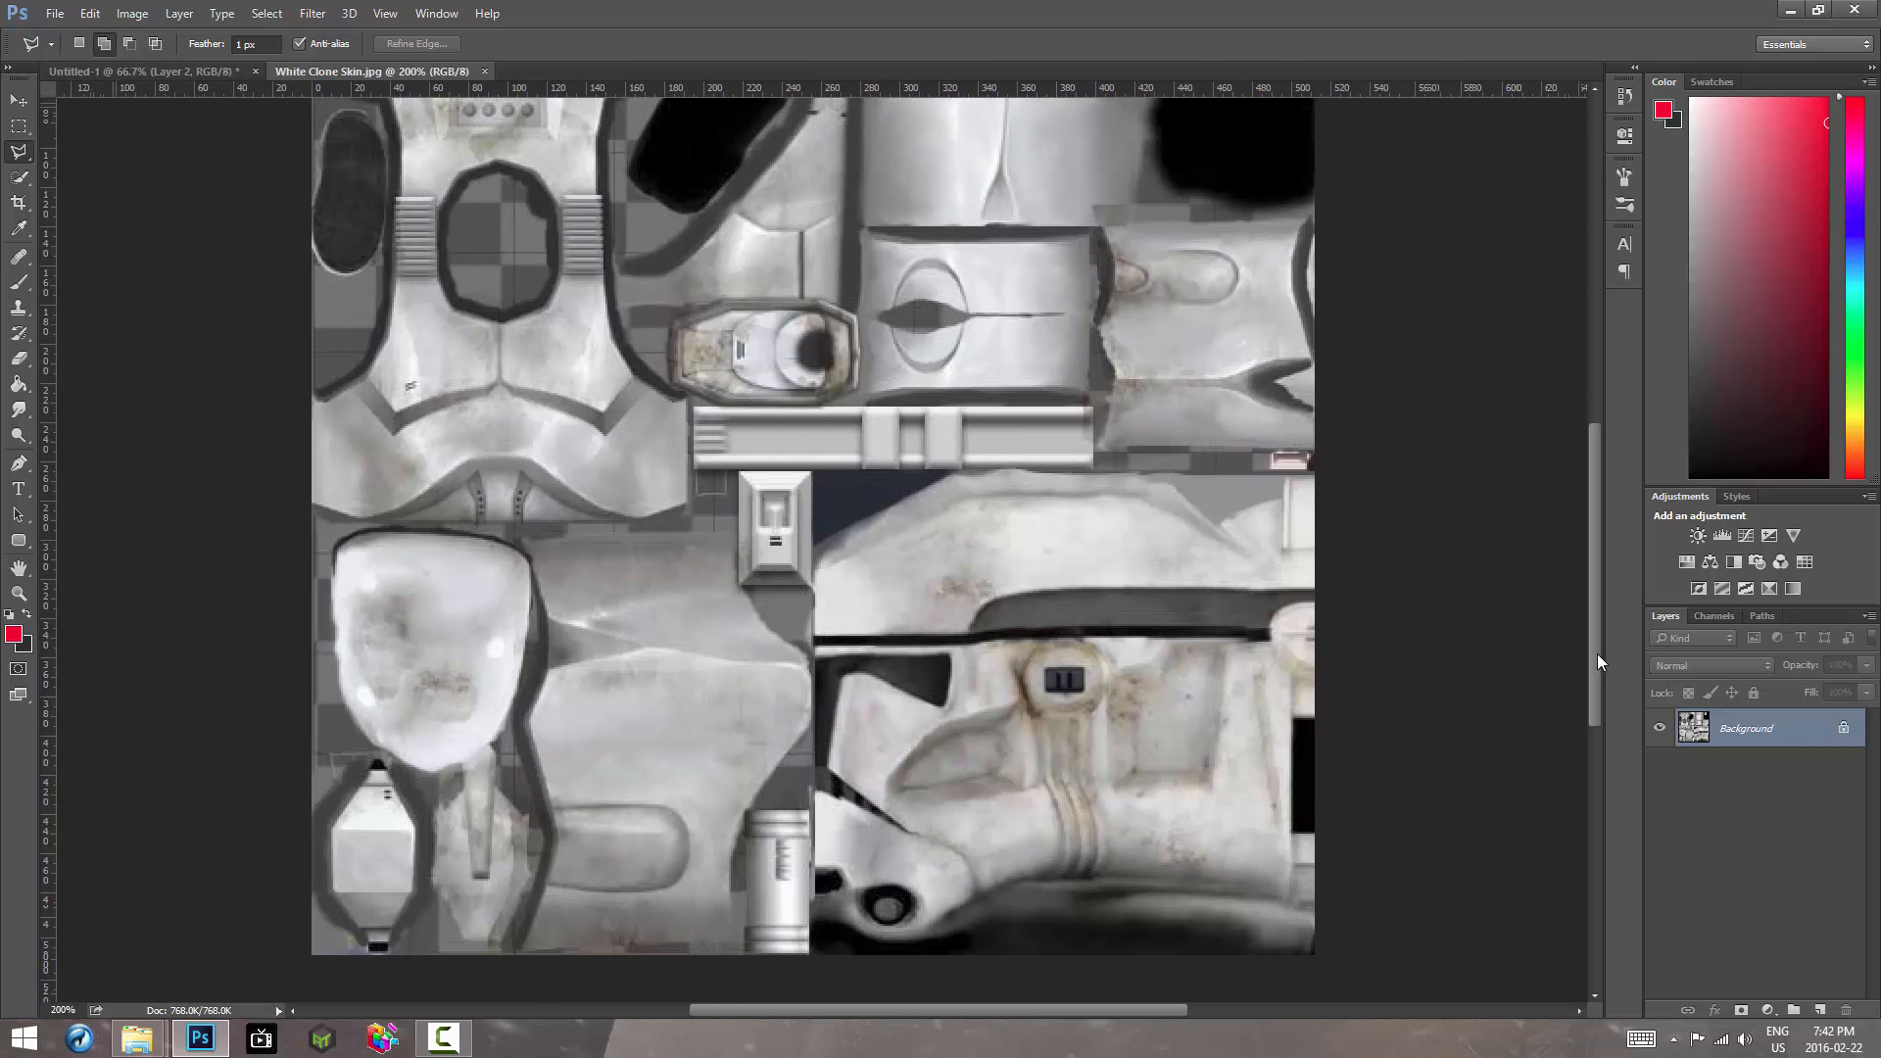
mouse_move(1598, 655)
mouse_down()
mouse_move(1607, 578)
mouse_move(1591, 653)
mouse_up()
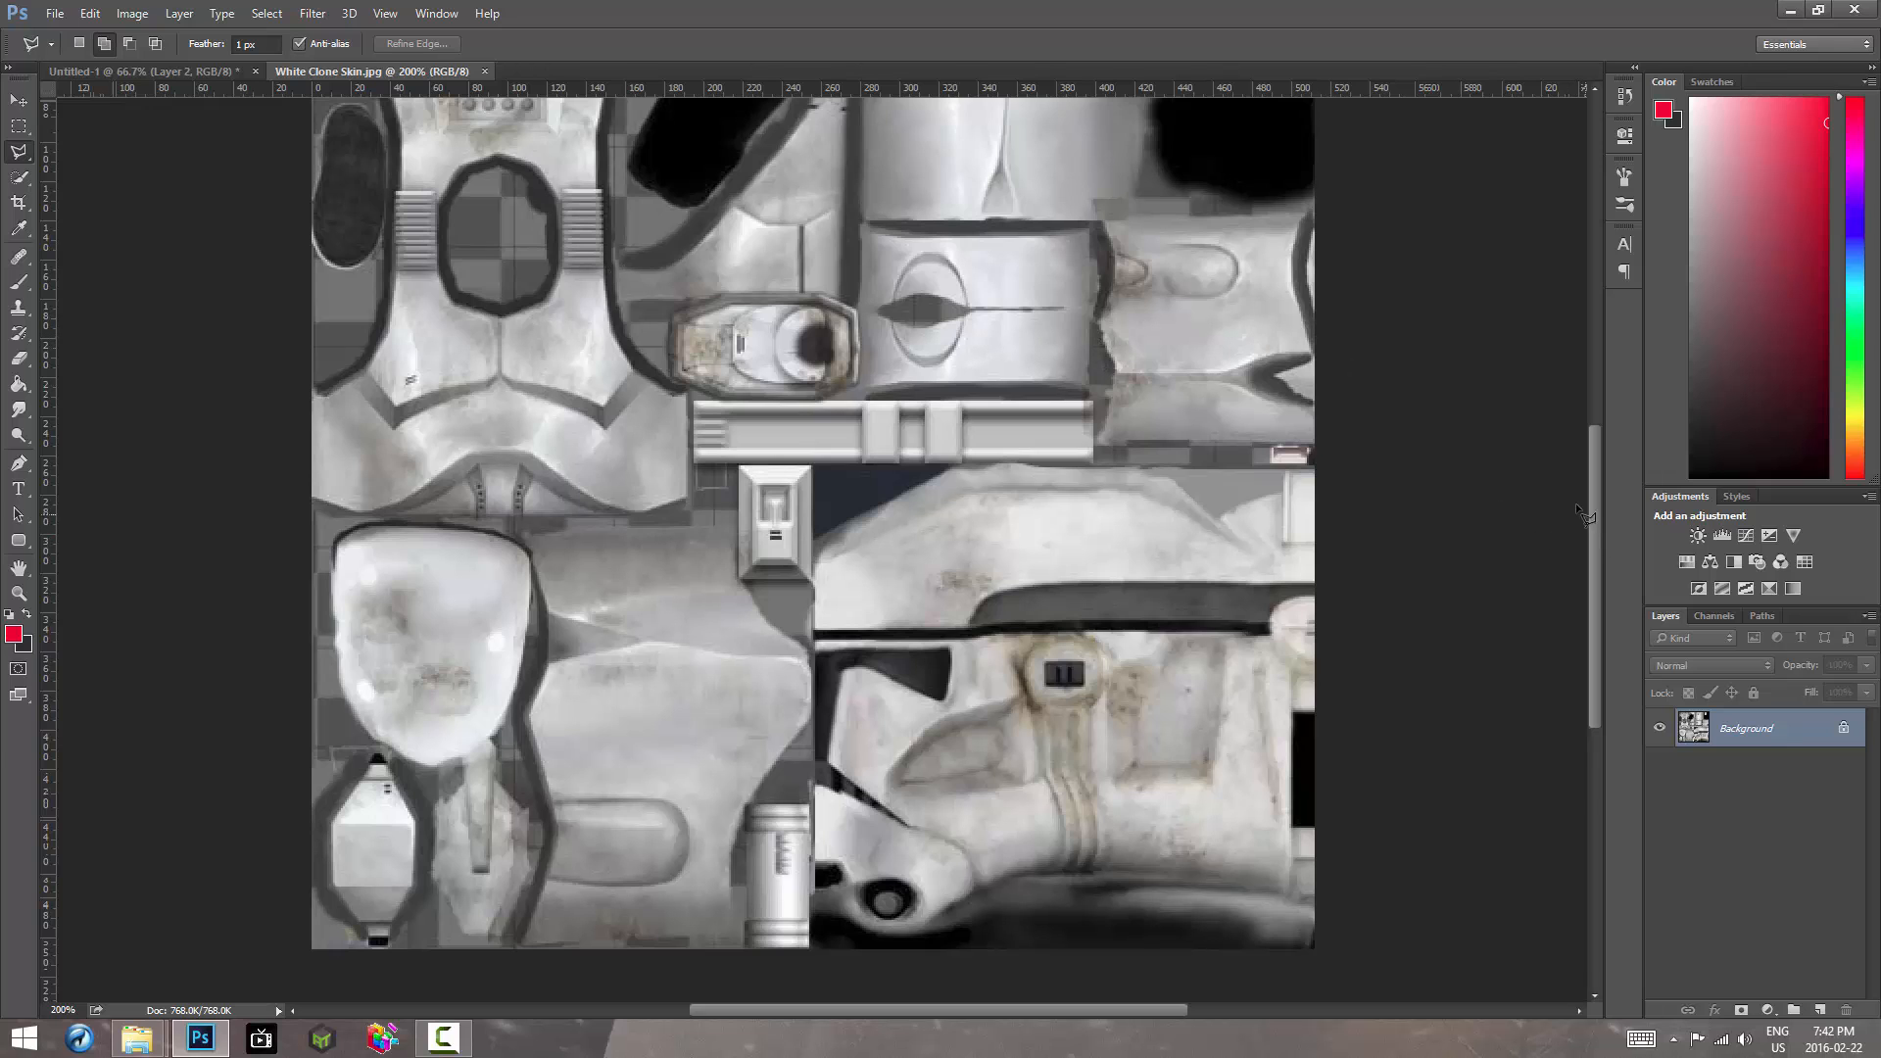
mouse_move(1596, 503)
mouse_down()
mouse_move(1605, 419)
mouse_move(1614, 482)
mouse_move(1611, 497)
mouse_move(1599, 427)
mouse_move(1595, 508)
mouse_move(1603, 470)
mouse_up()
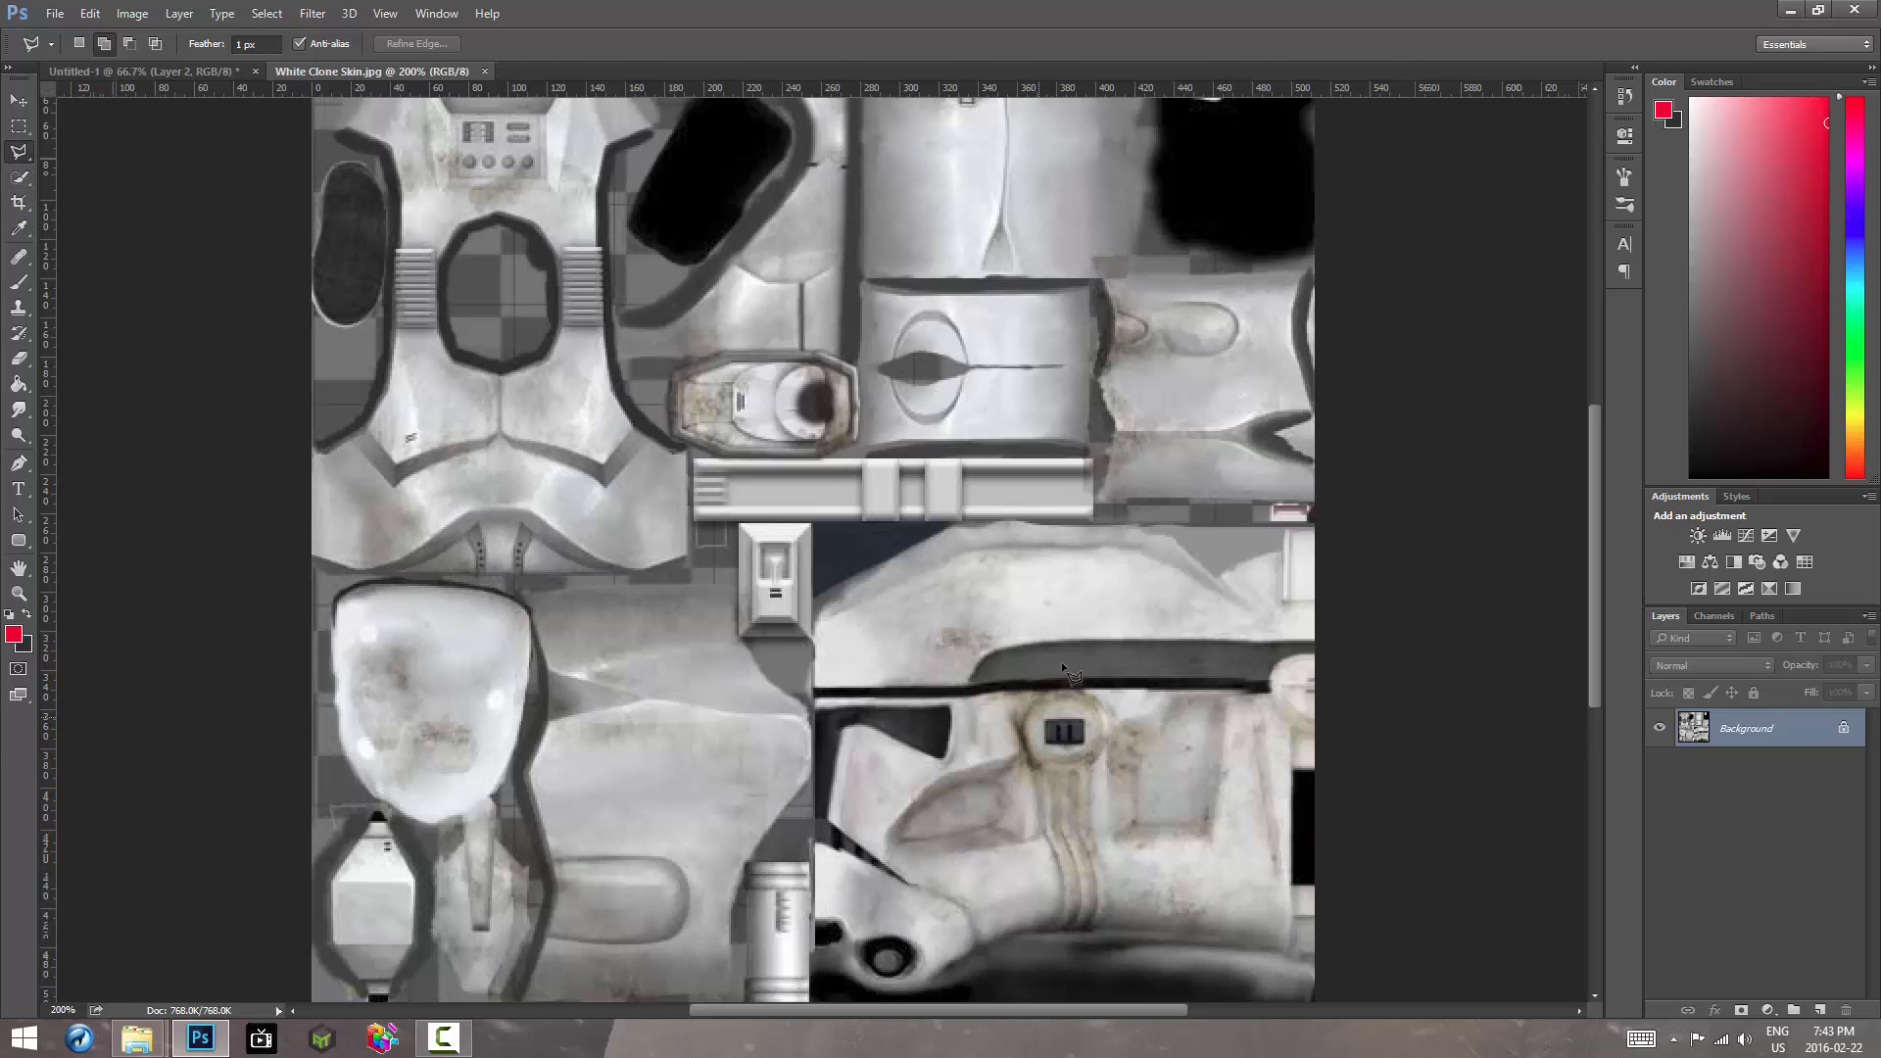
right_click(24, 160)
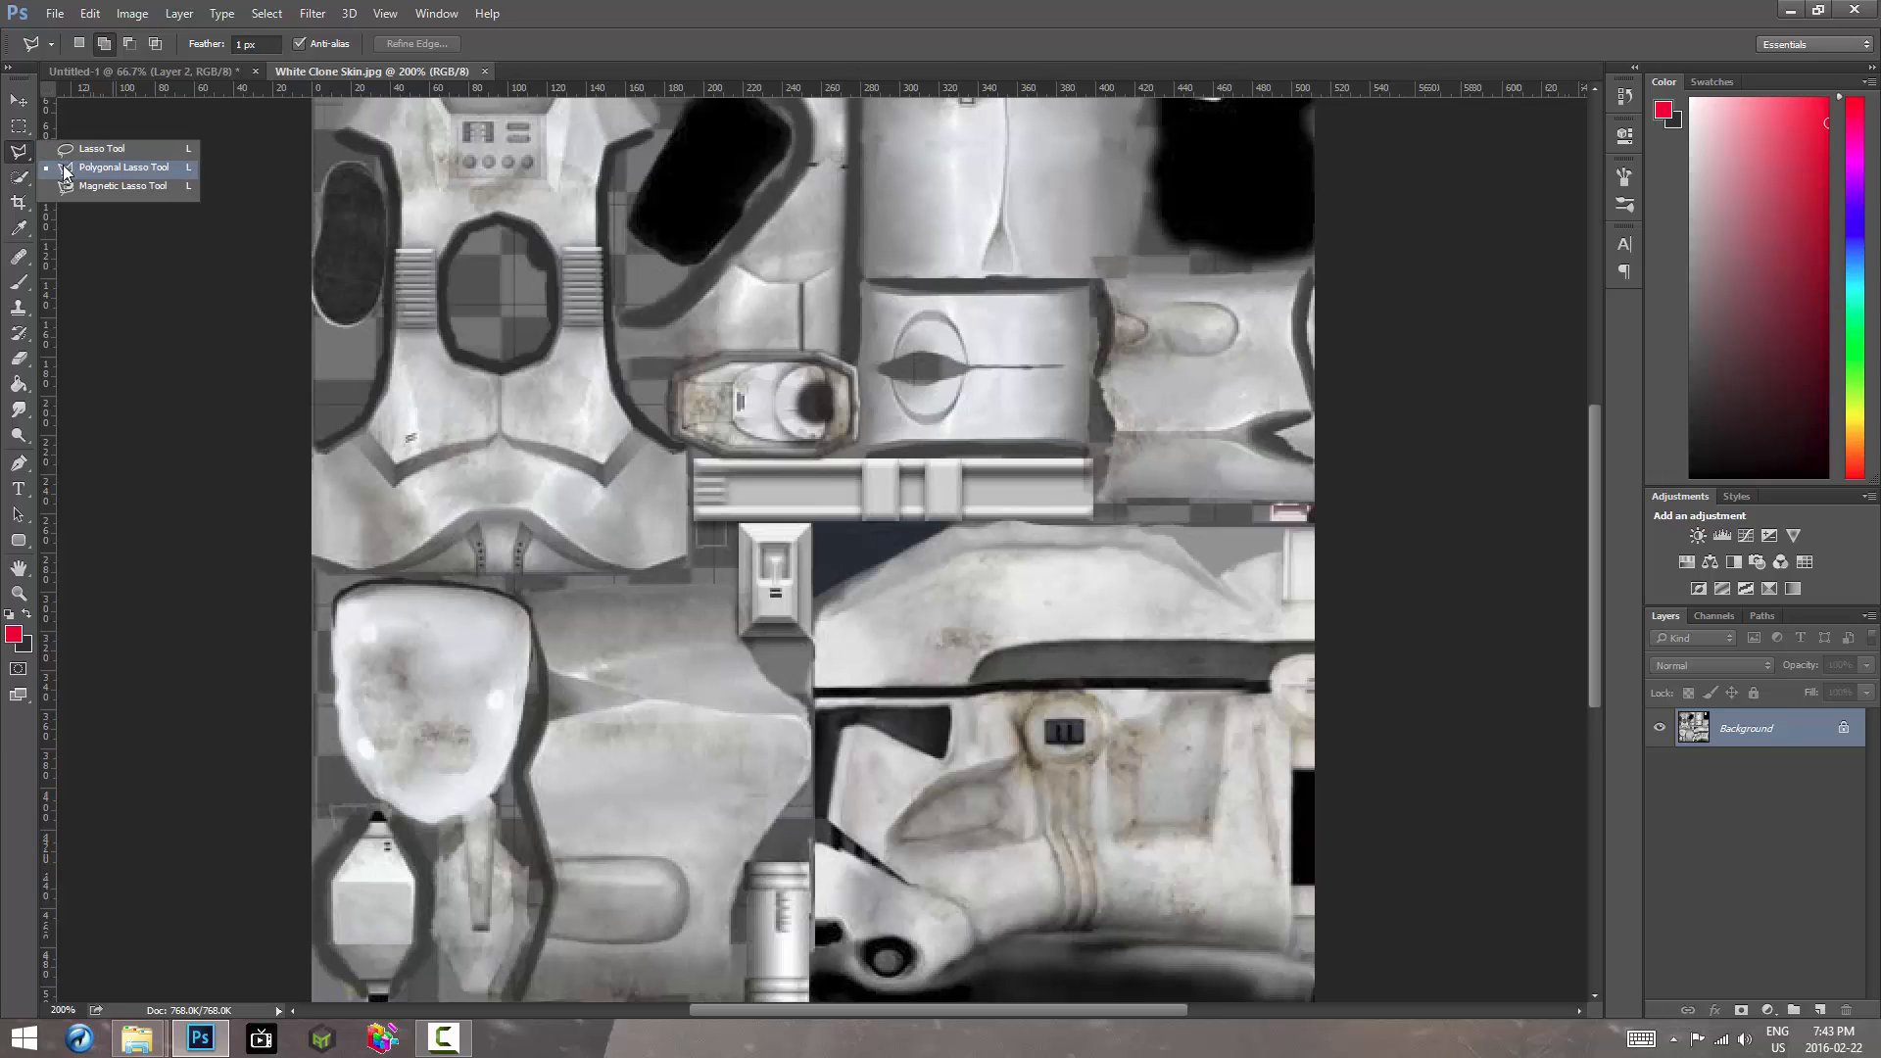
click(71, 169)
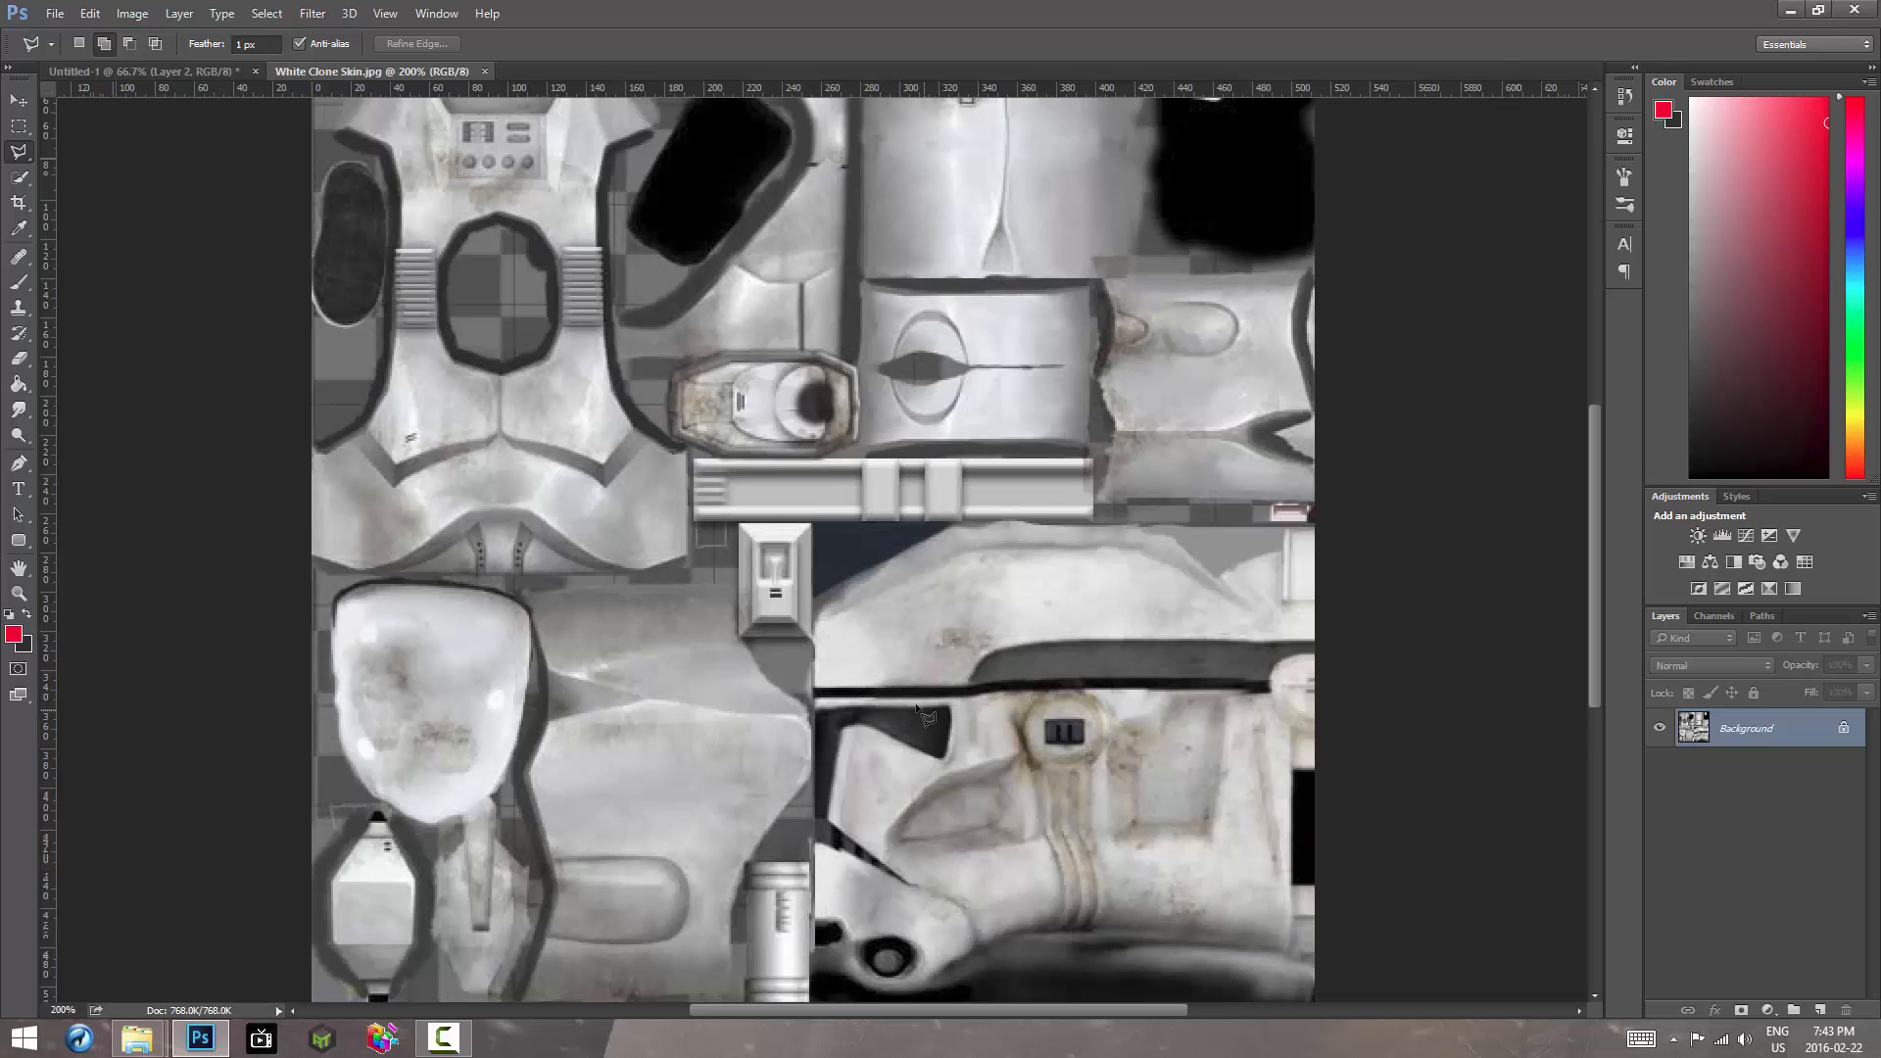
click(815, 697)
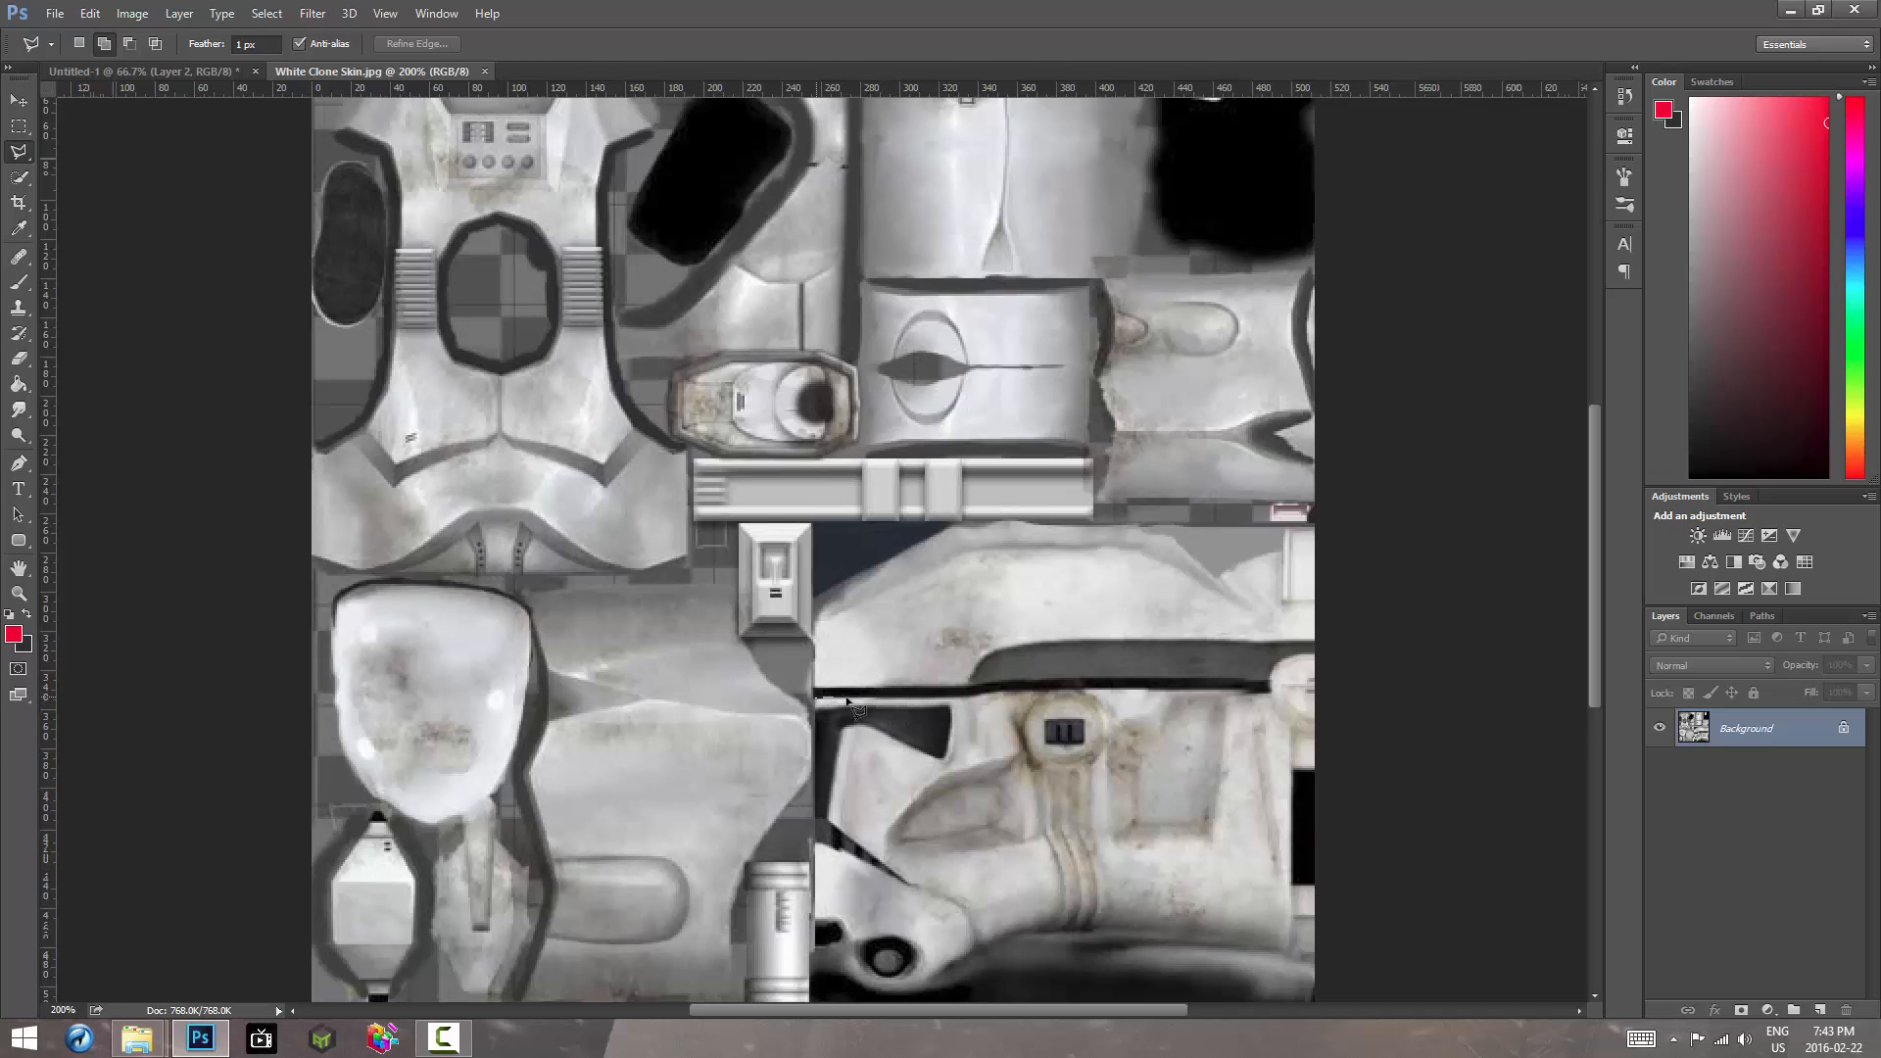
click(987, 693)
click(1006, 706)
click(1018, 757)
click(889, 828)
click(834, 786)
click(842, 731)
click(944, 755)
click(819, 701)
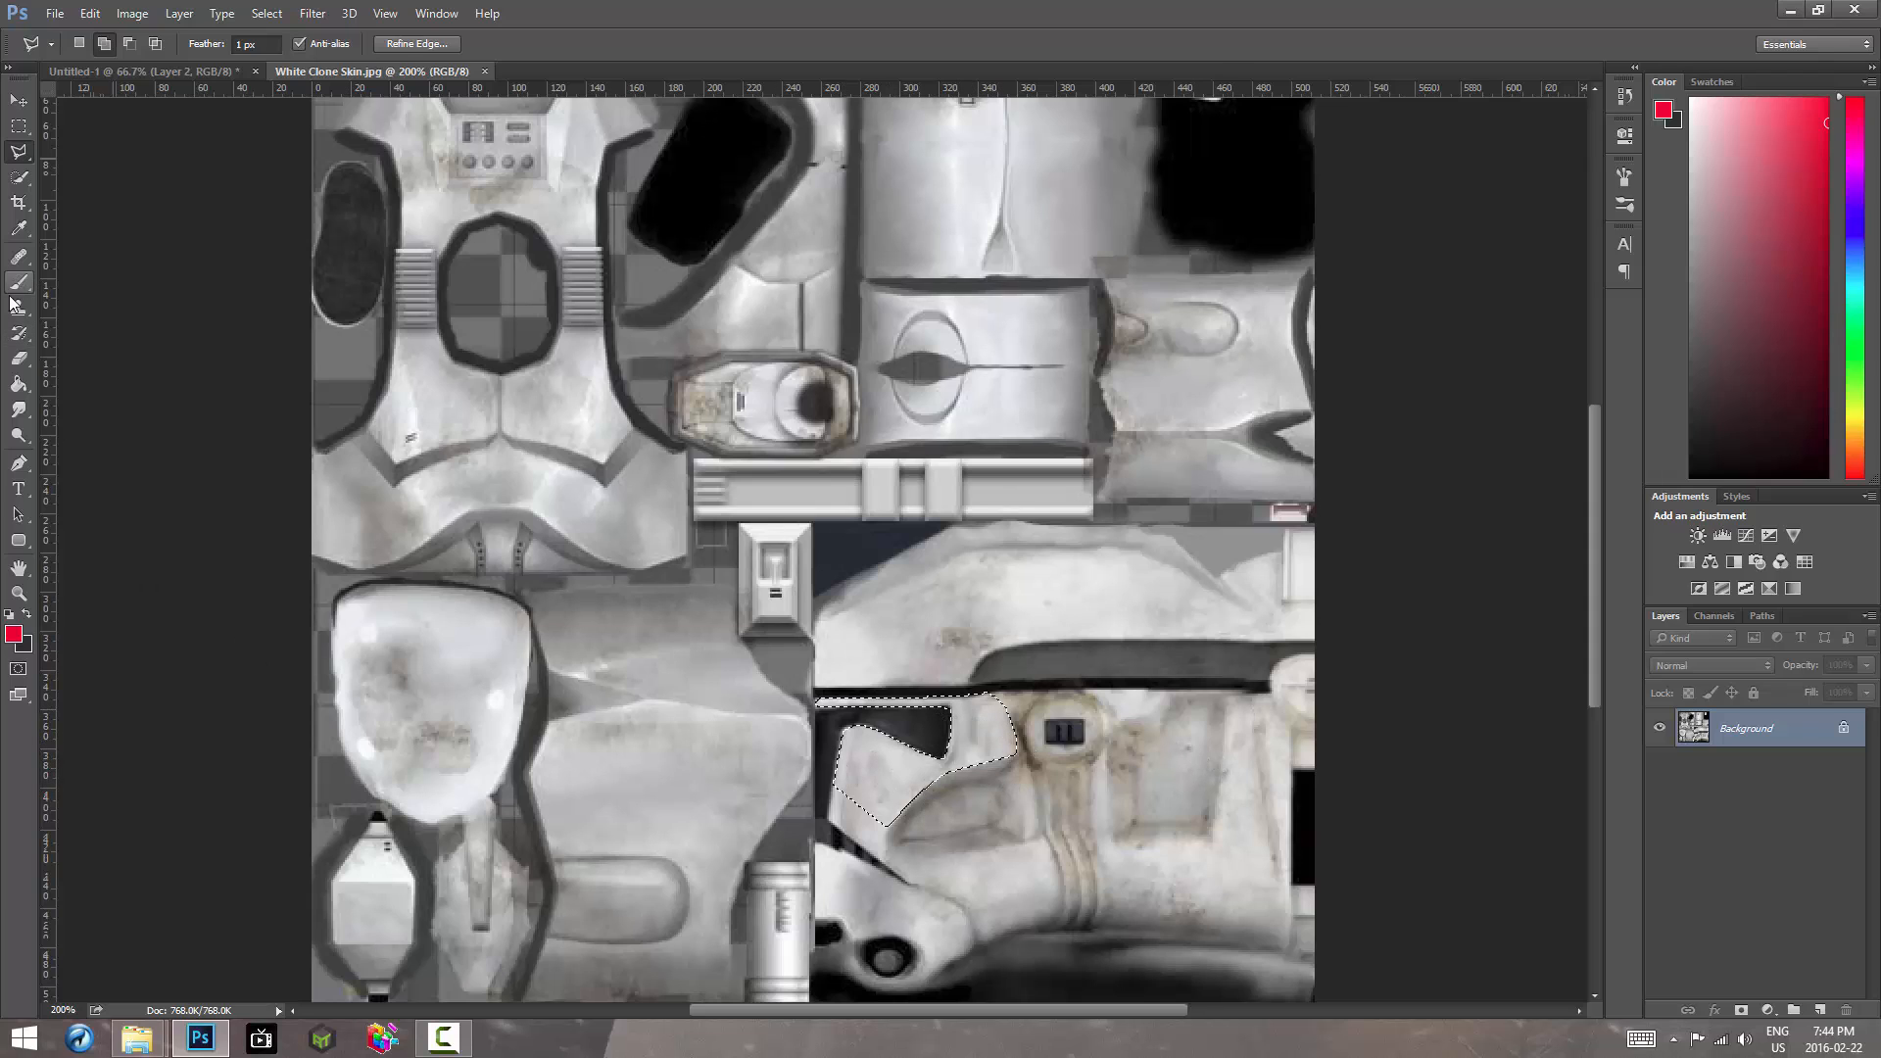
Step: Add a new layer, fill the selected helmet area around the visor with red on it, and clear the selection
click(20, 385)
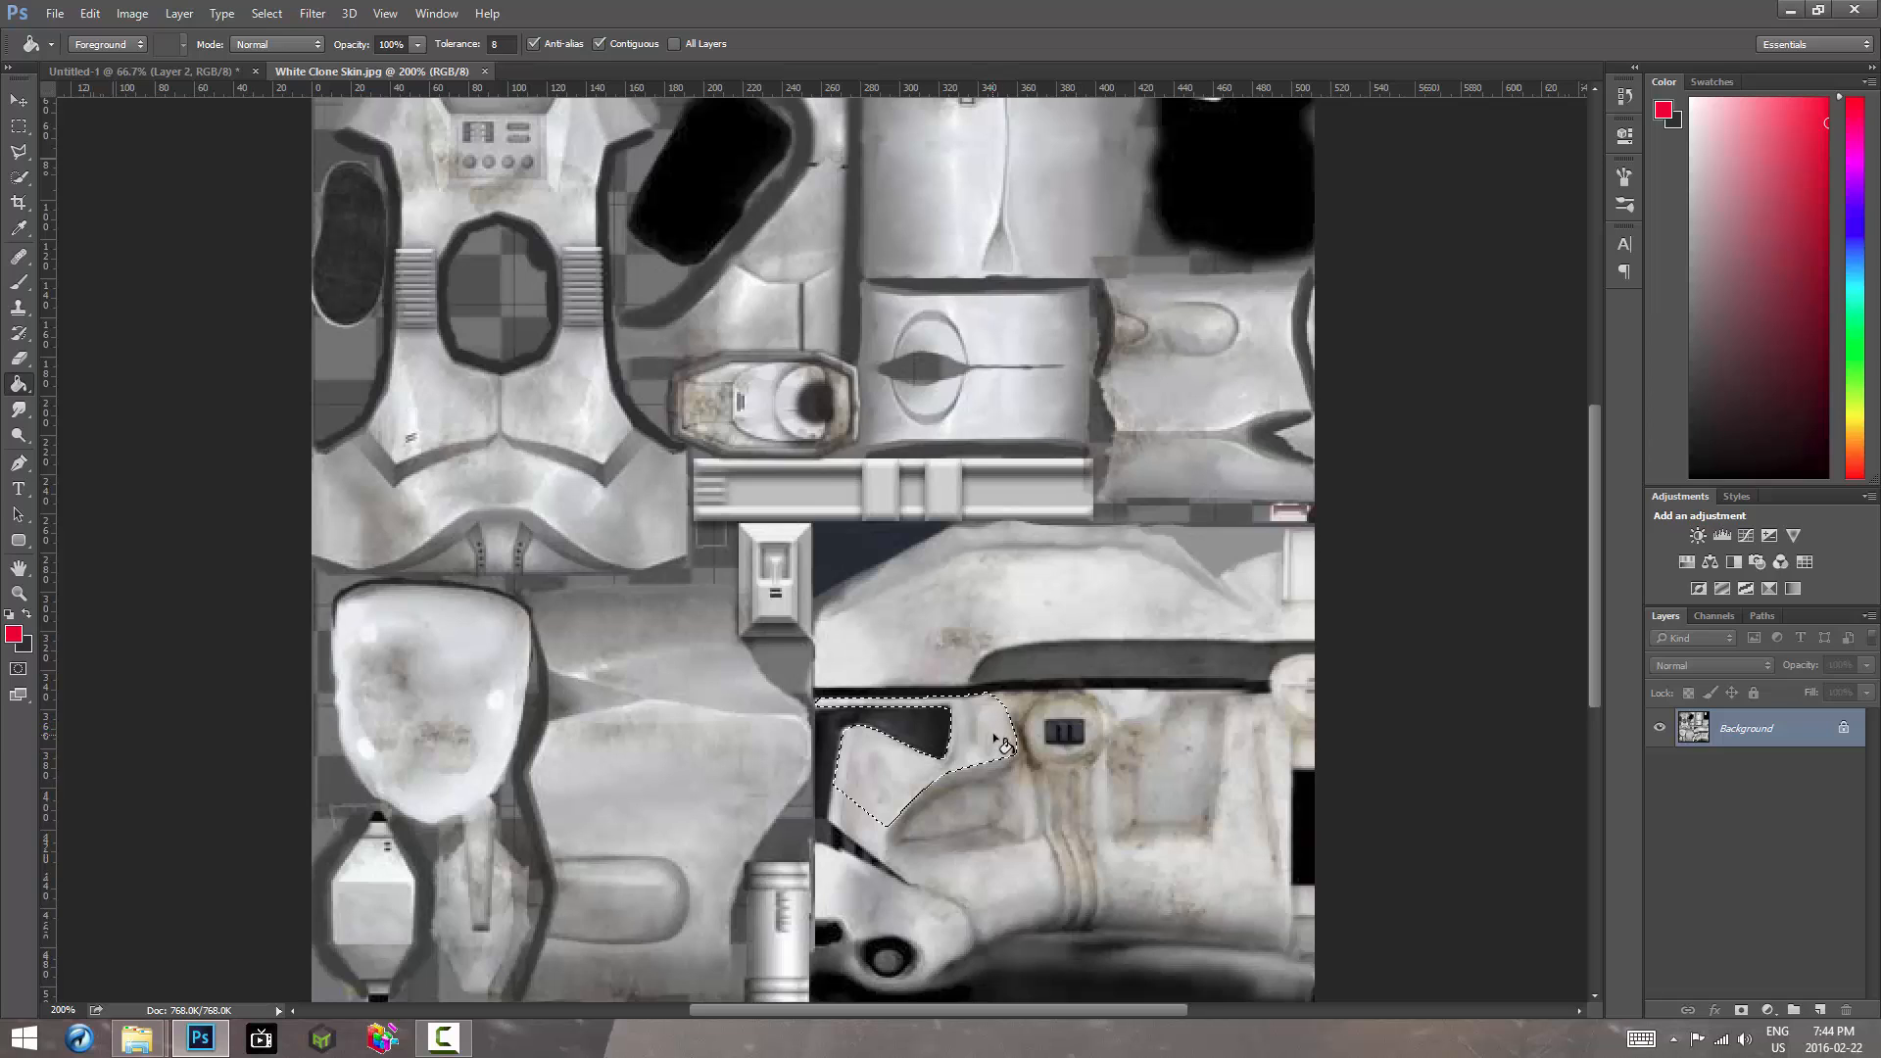
key(ctrl+z)
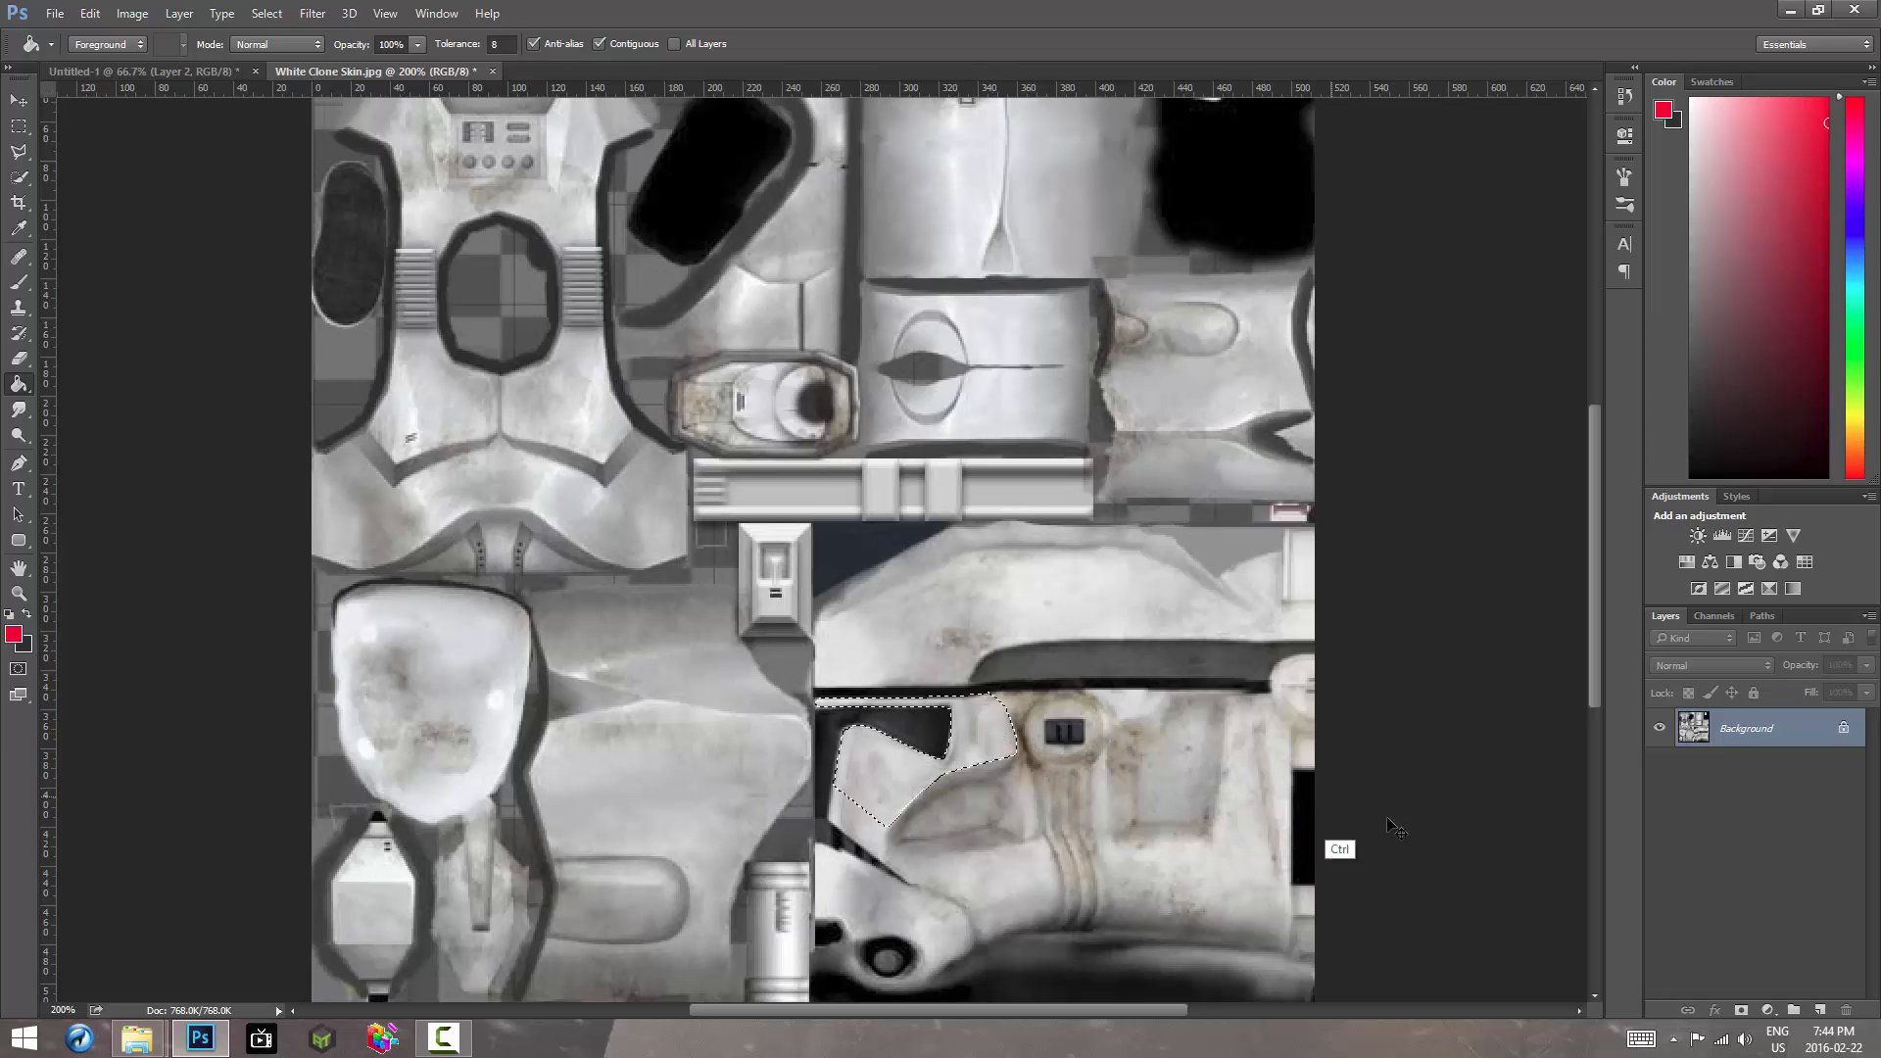
click(1820, 1011)
click(999, 745)
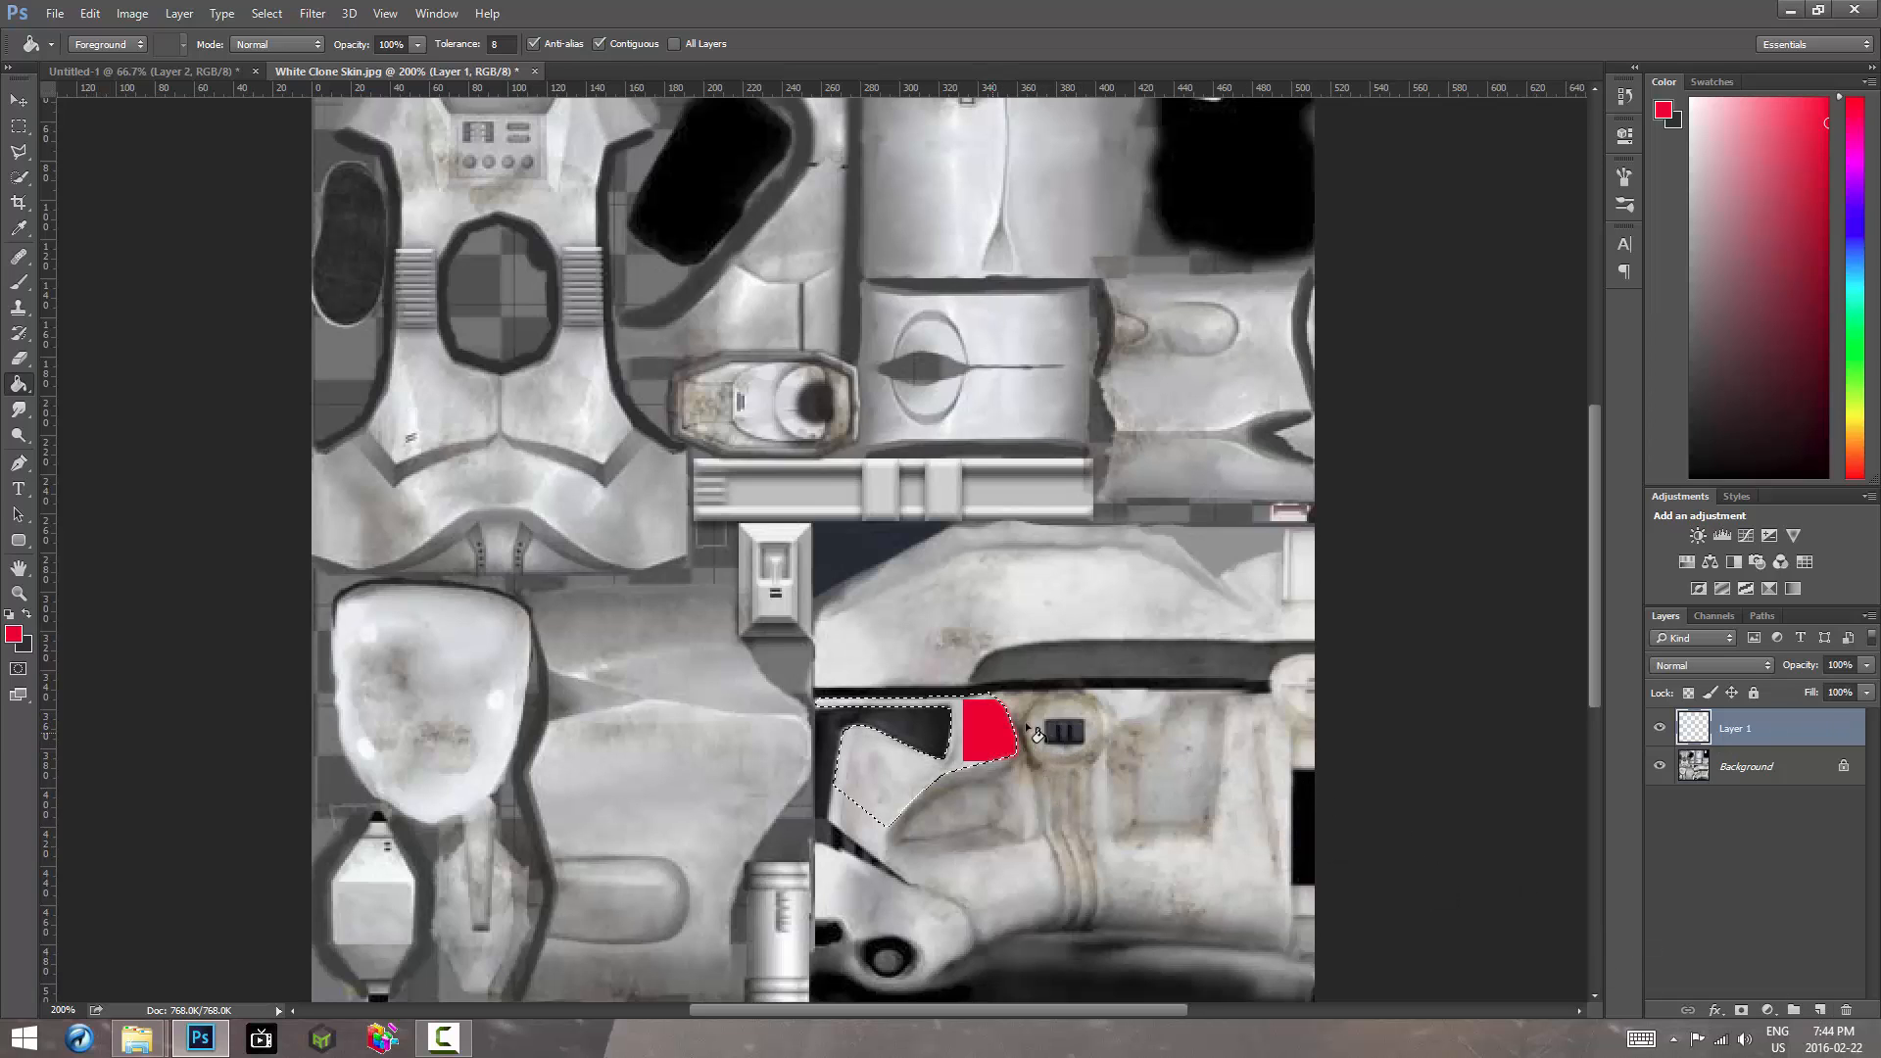
key(ctrl+d)
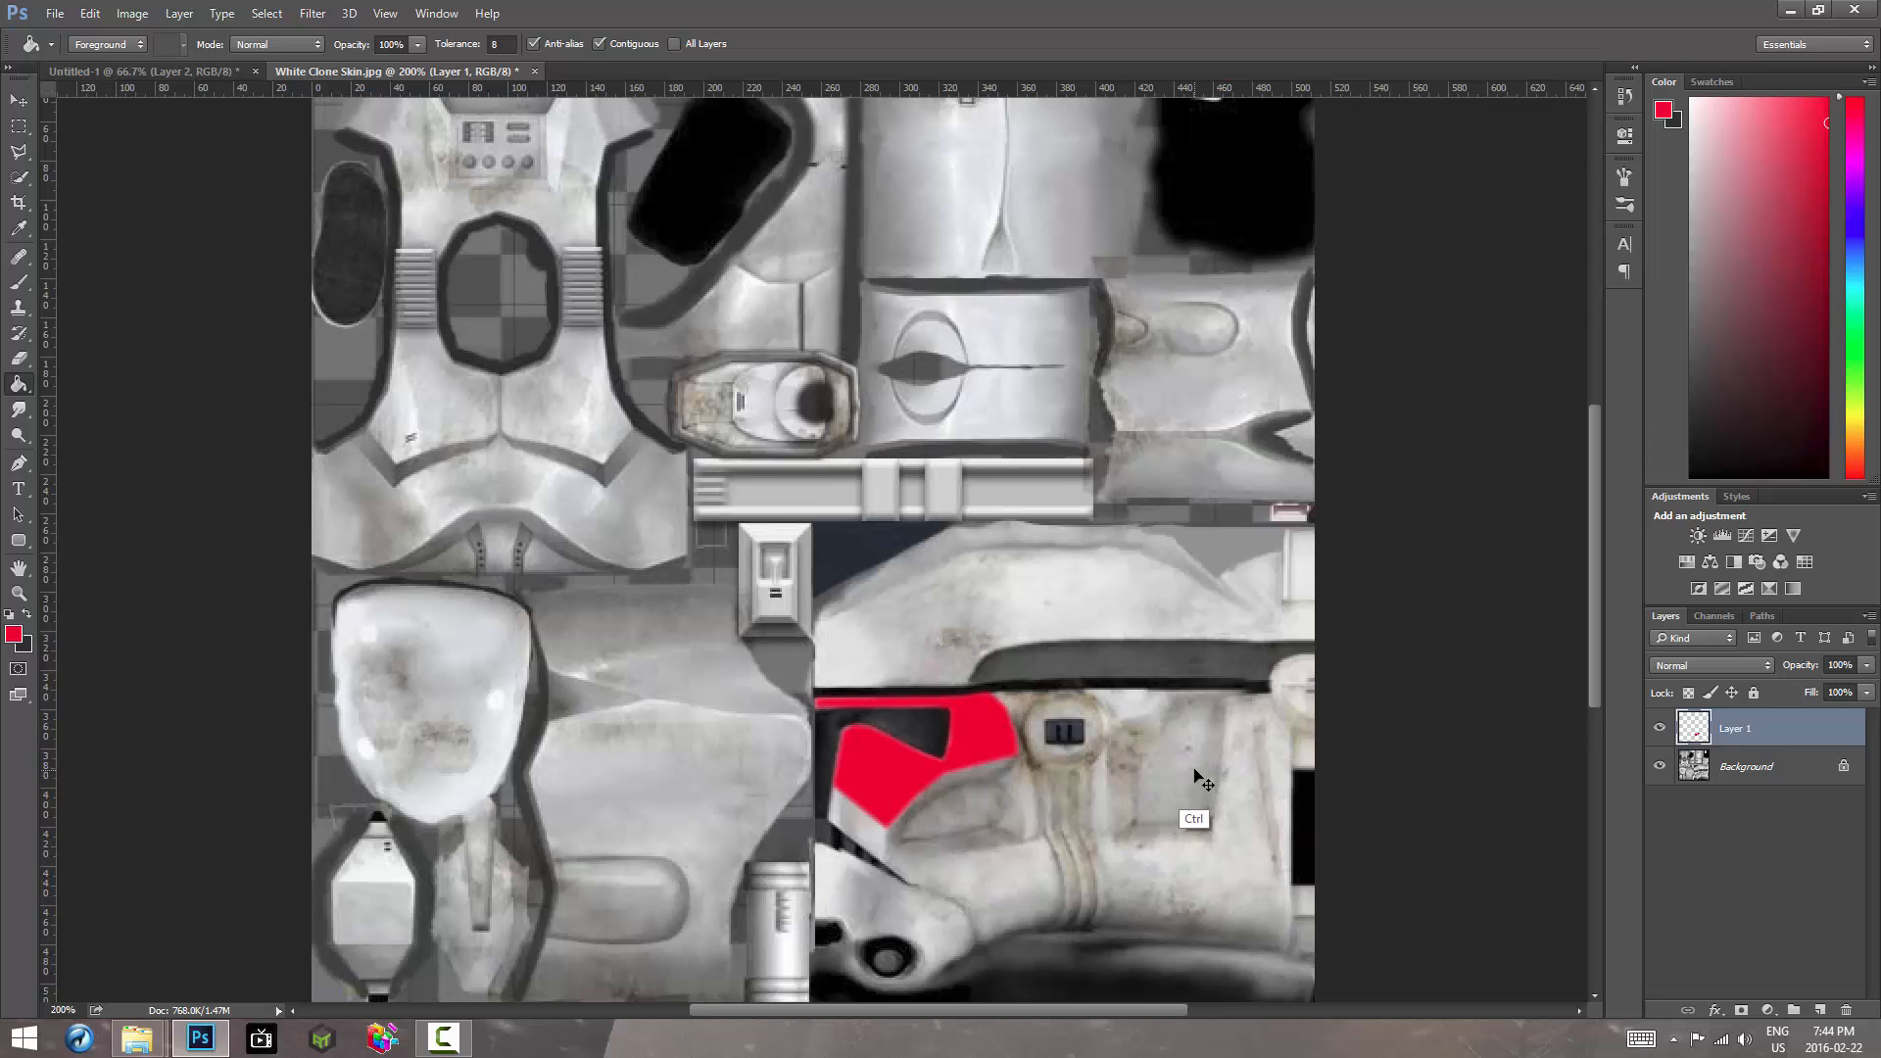
key(ctrl+alt+z)
key(ctrl+alt+z)
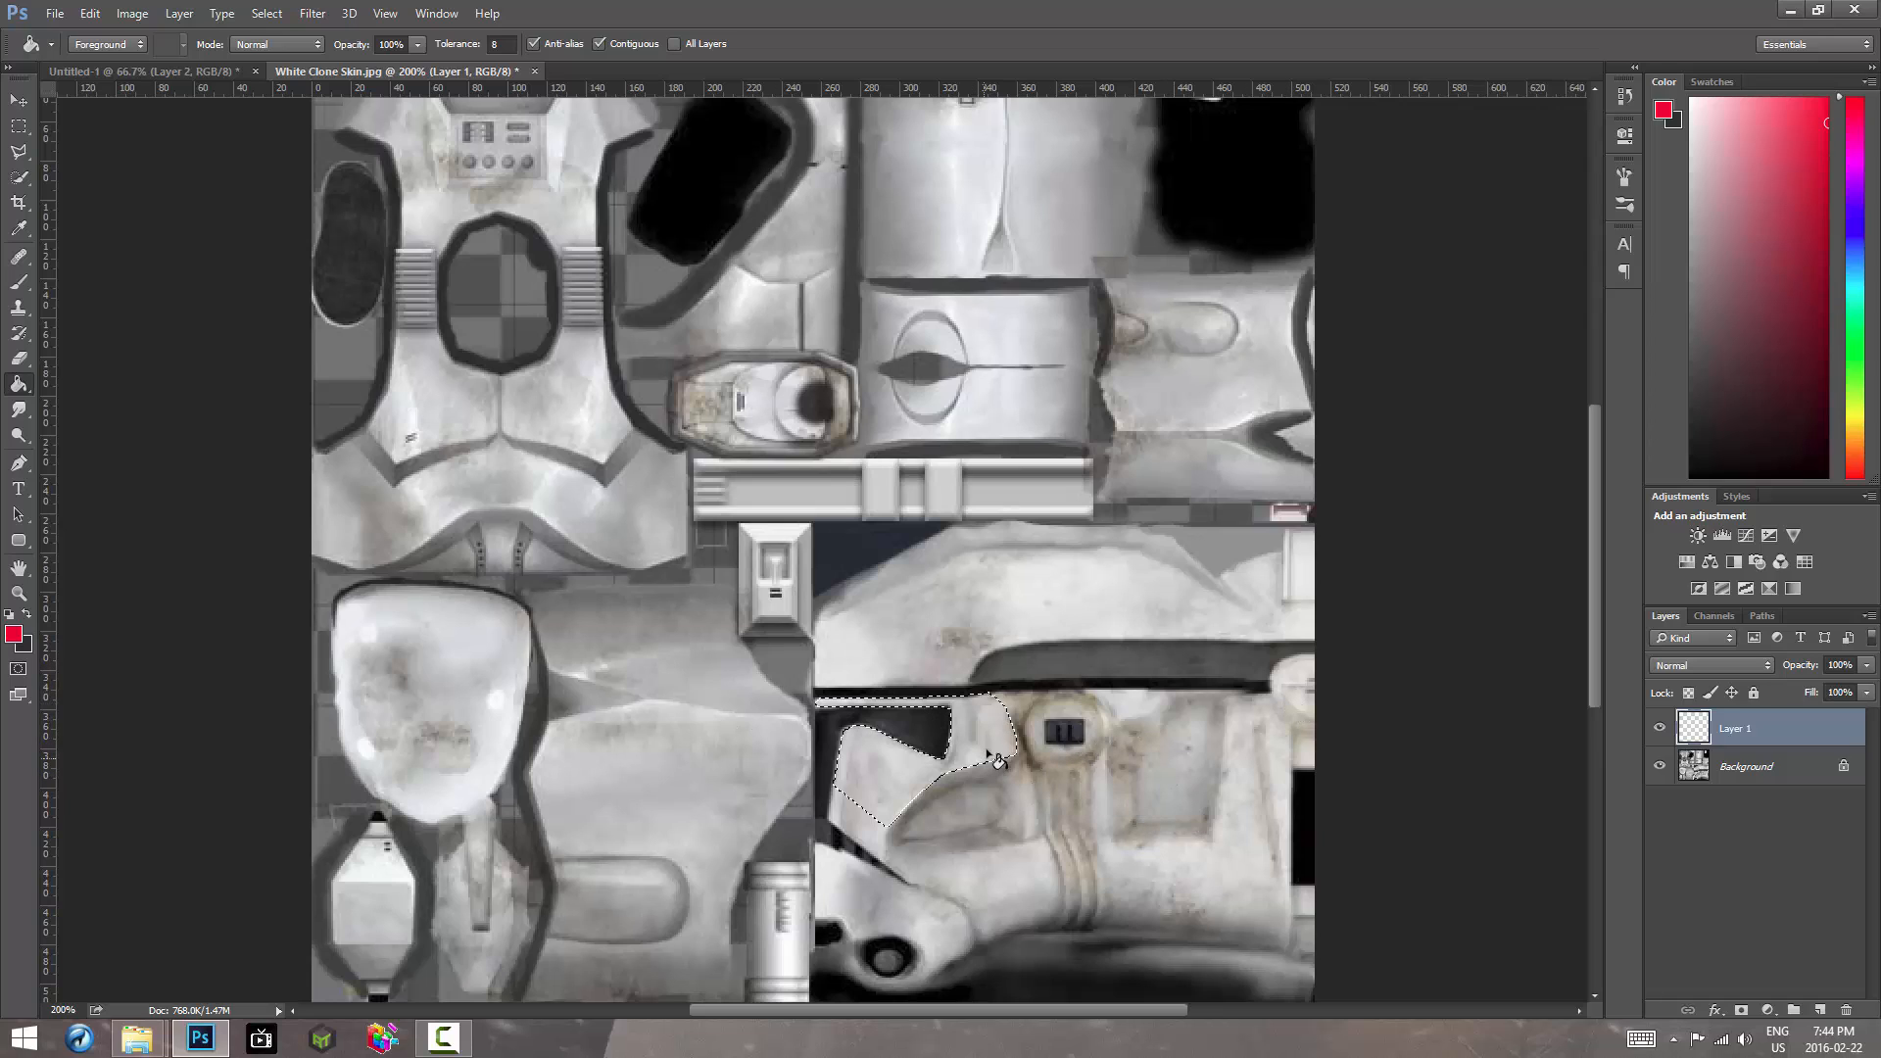
click(884, 789)
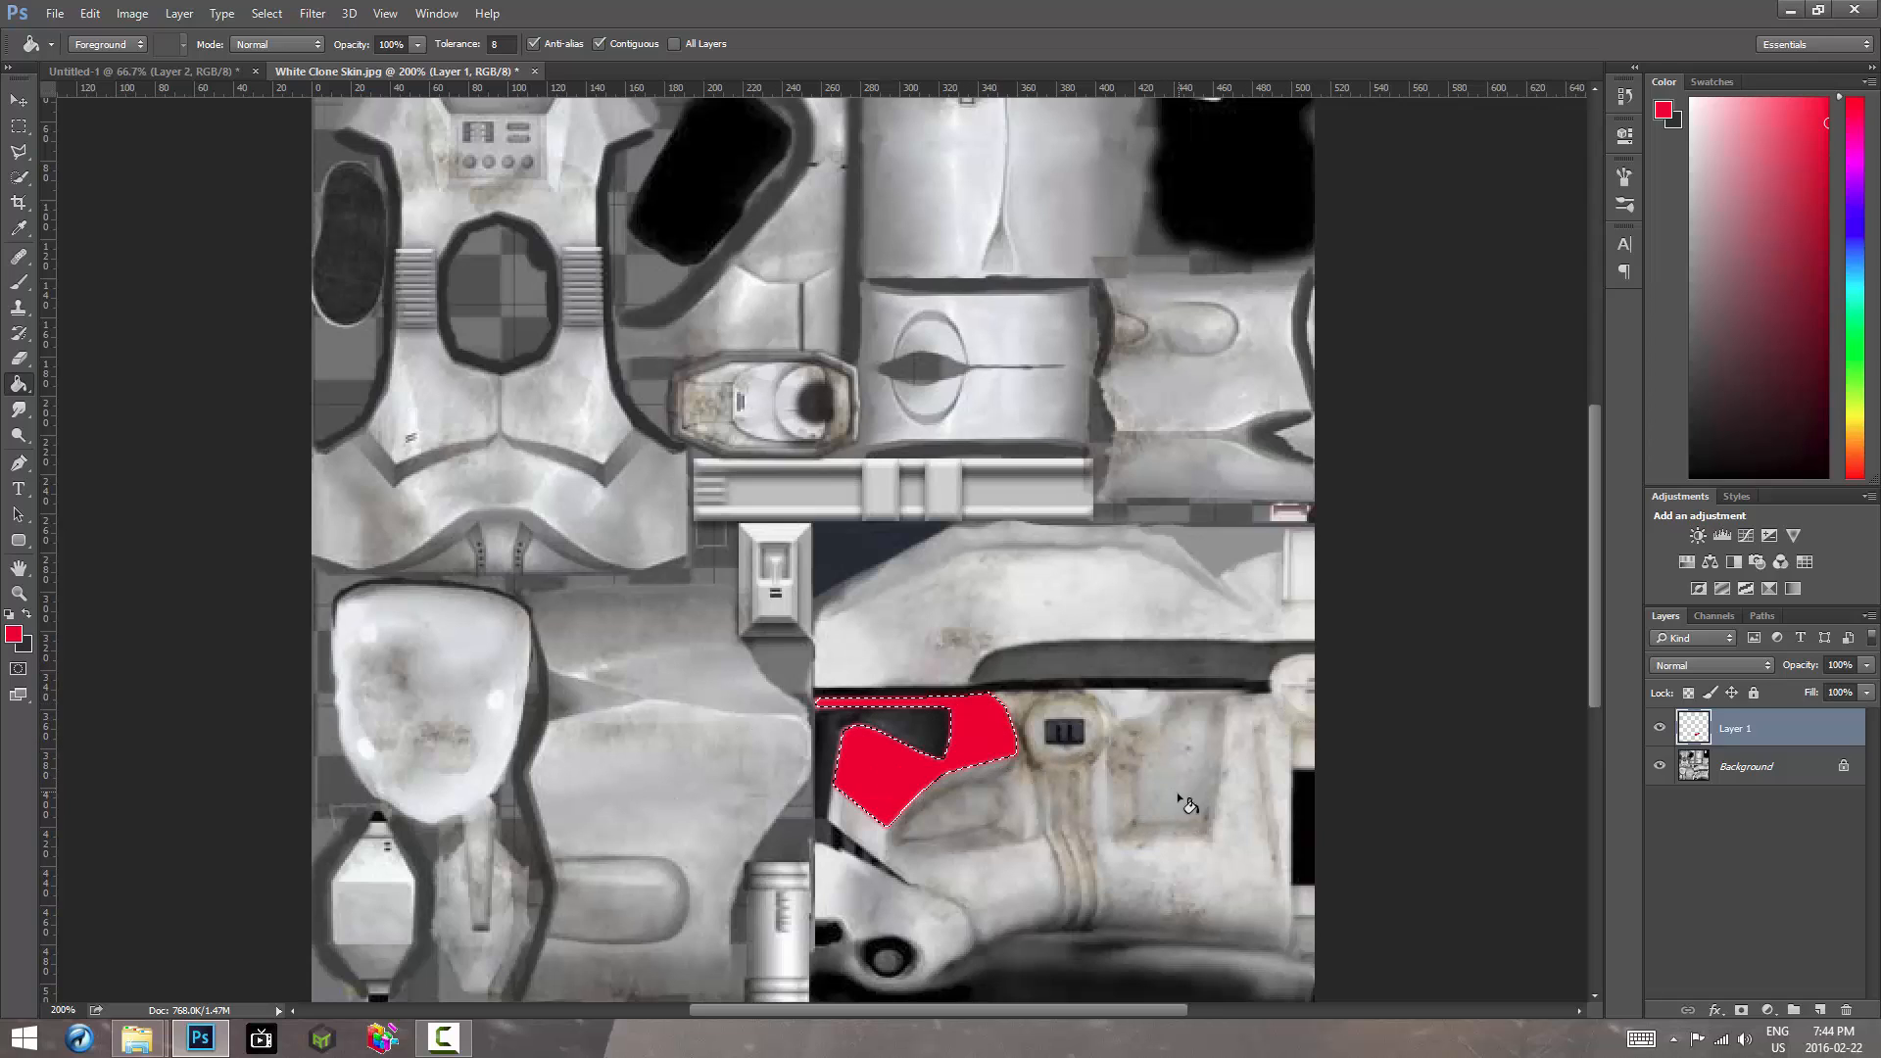
key(ctrl+d)
Step: Try the Overlay and Soft Light blend modes on Layer 1 with the red helmet fill
click(1768, 1011)
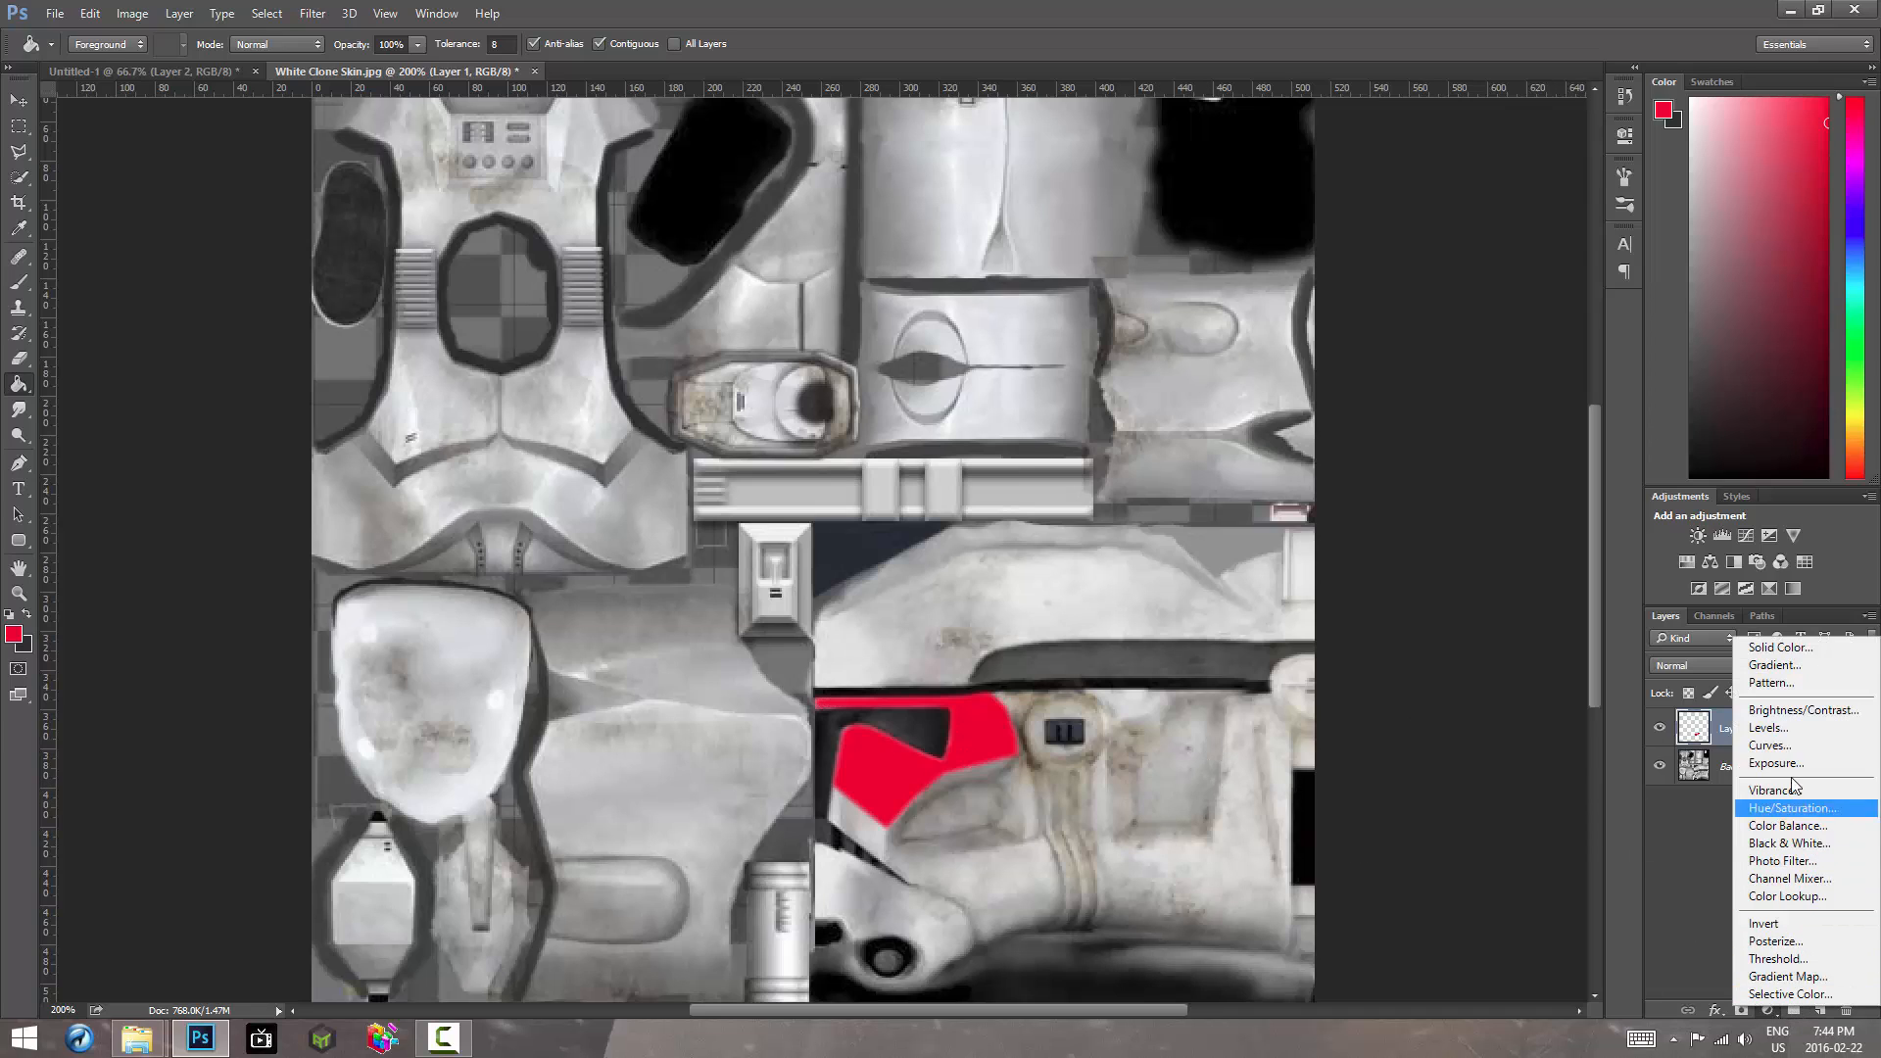
click(1697, 850)
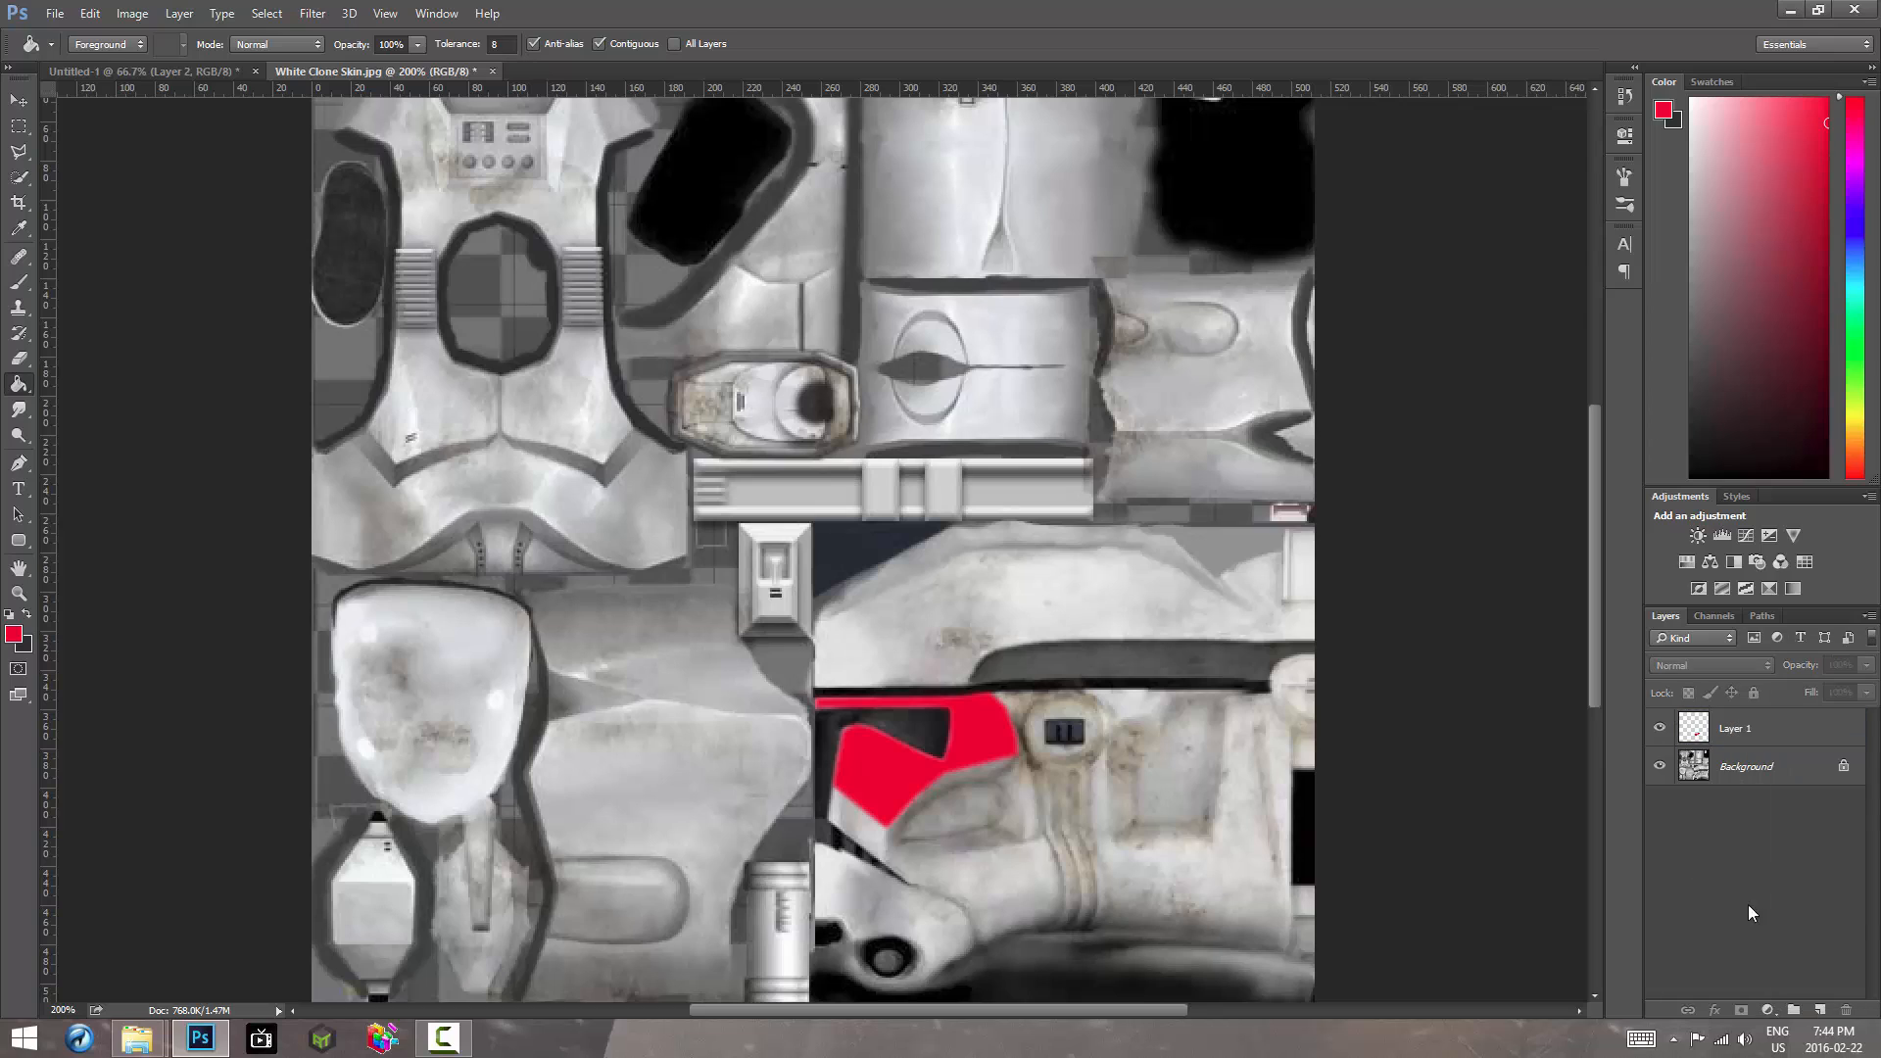
click(1752, 733)
click(1751, 666)
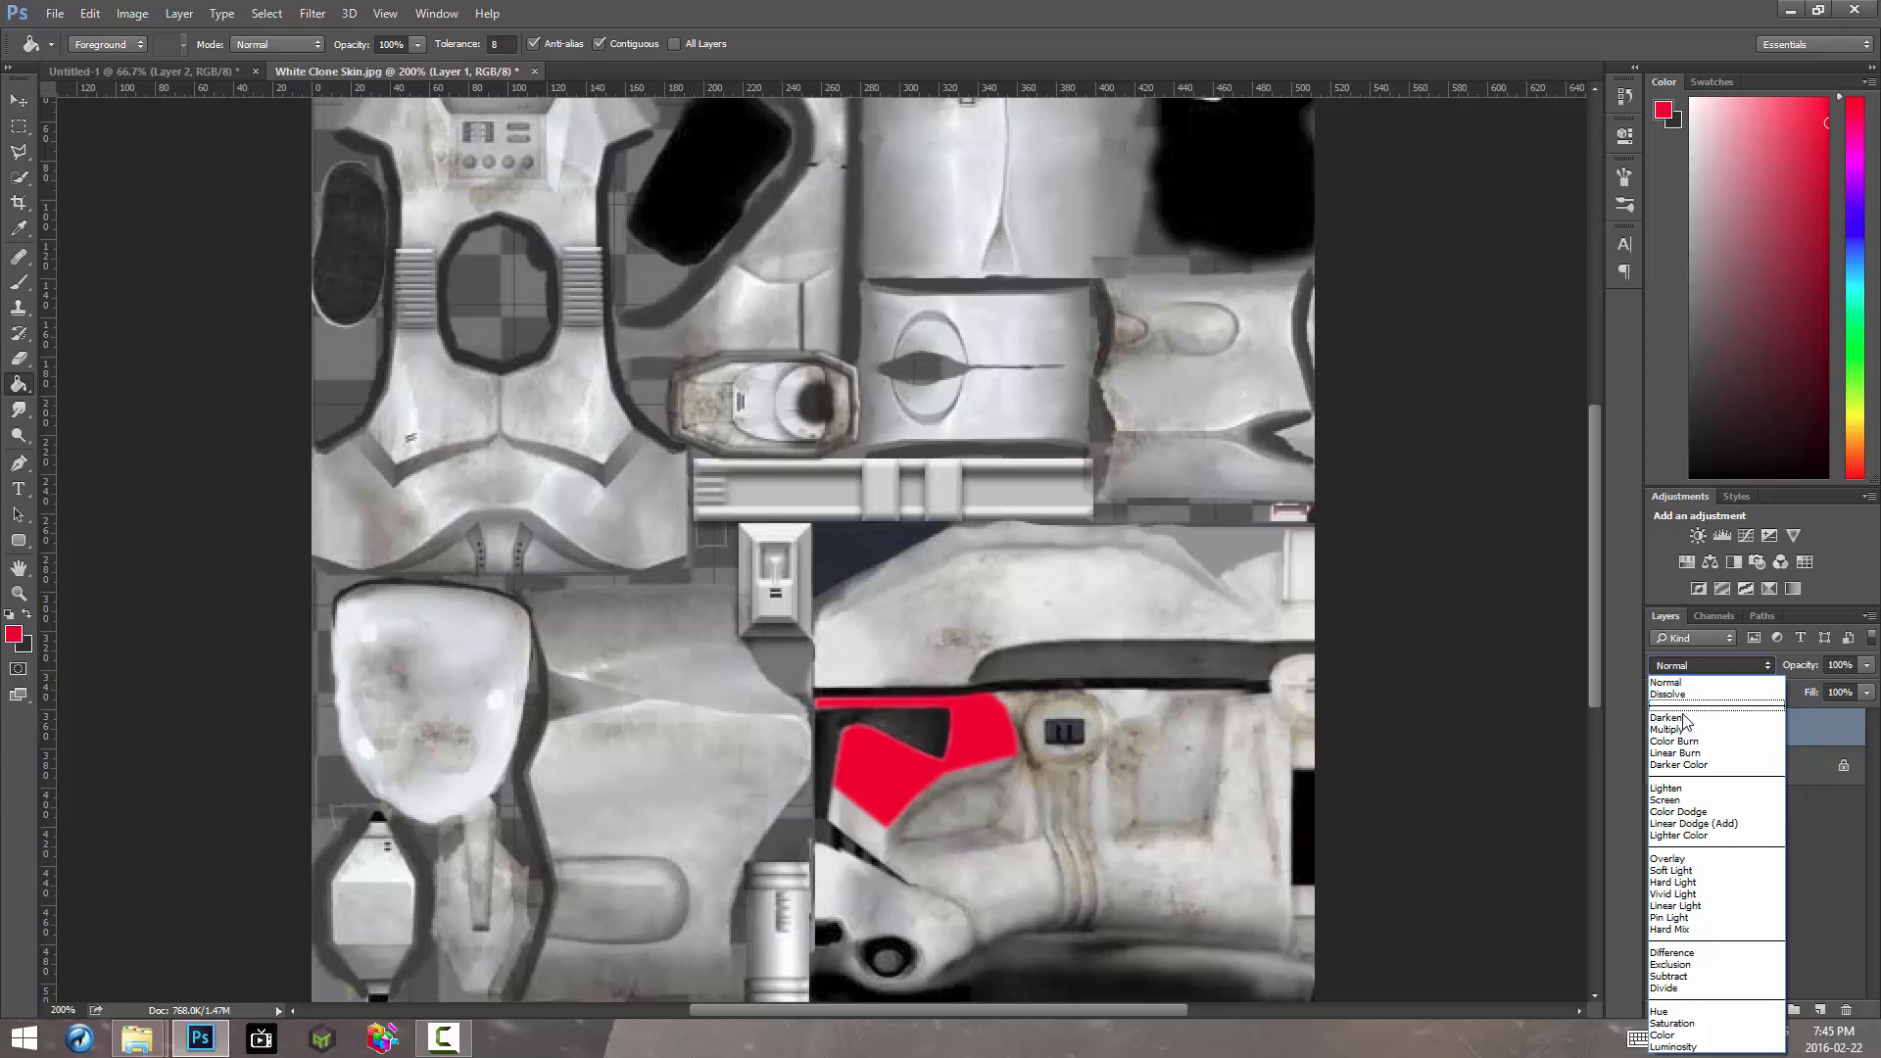
click(1685, 860)
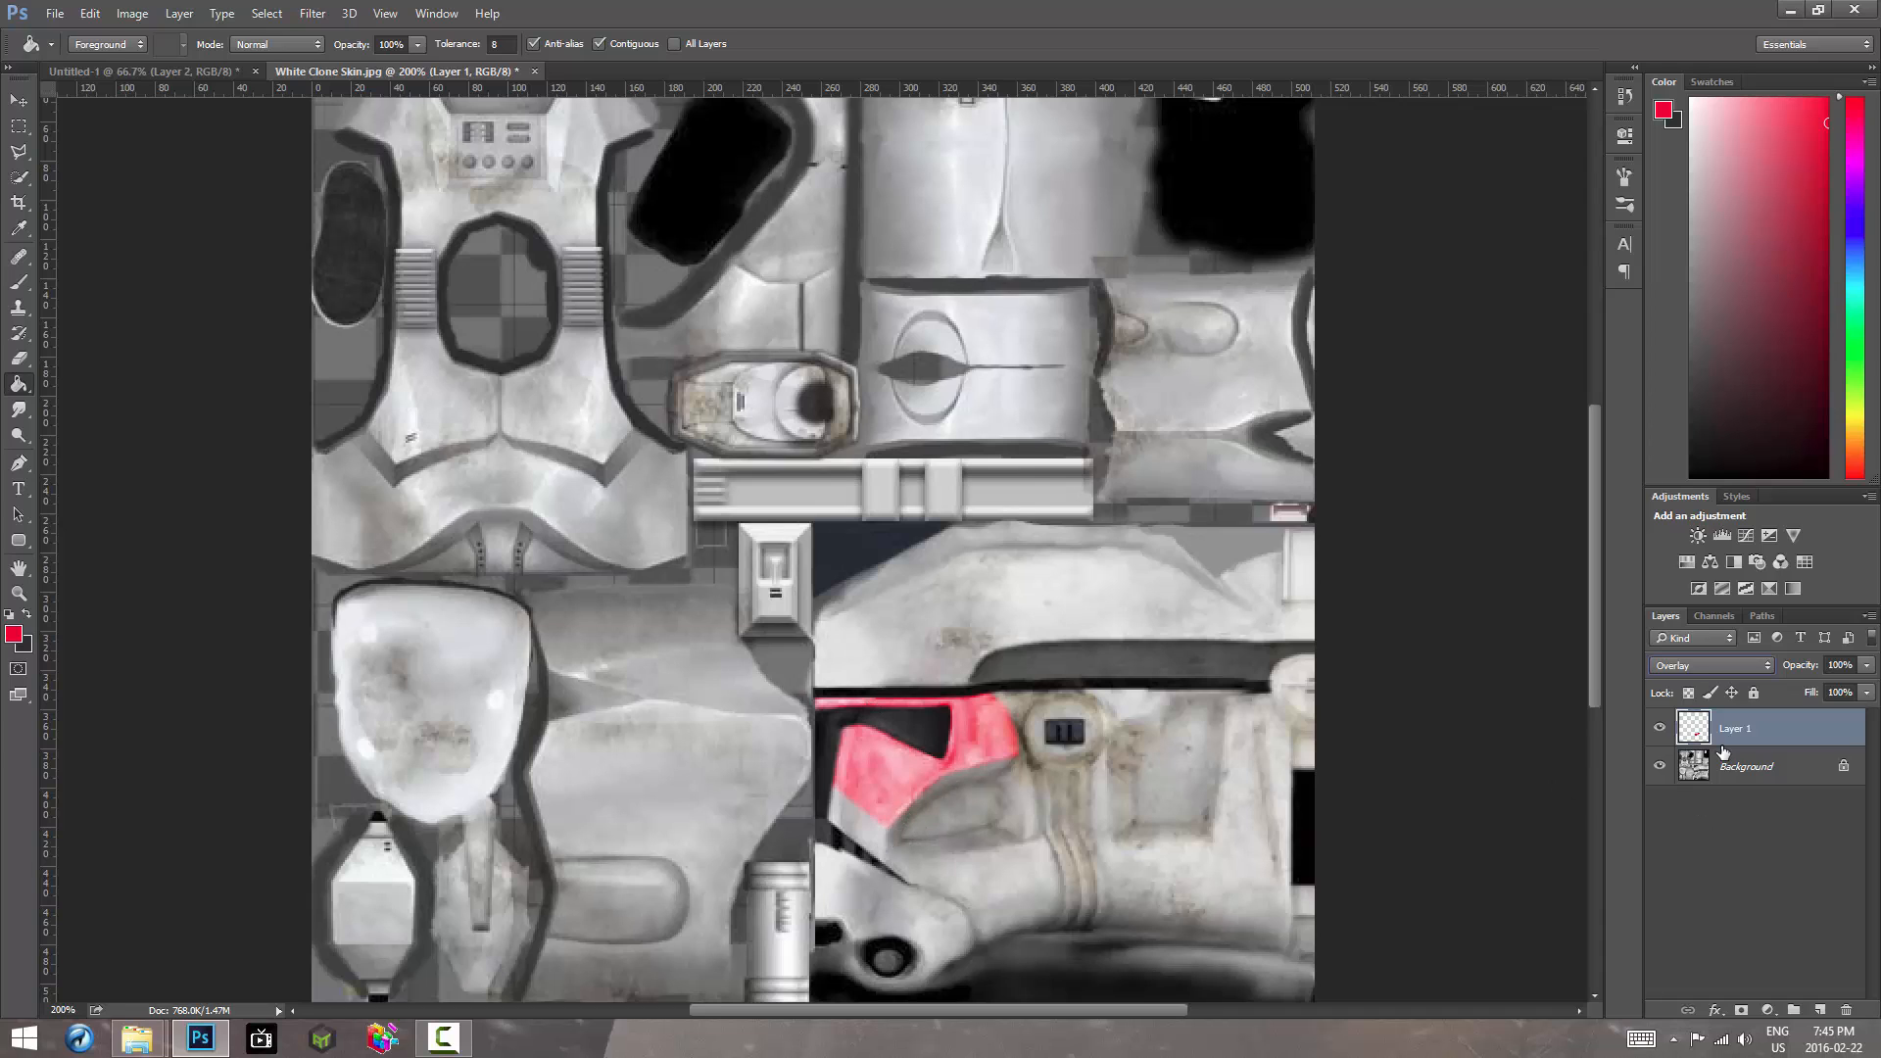
click(1713, 667)
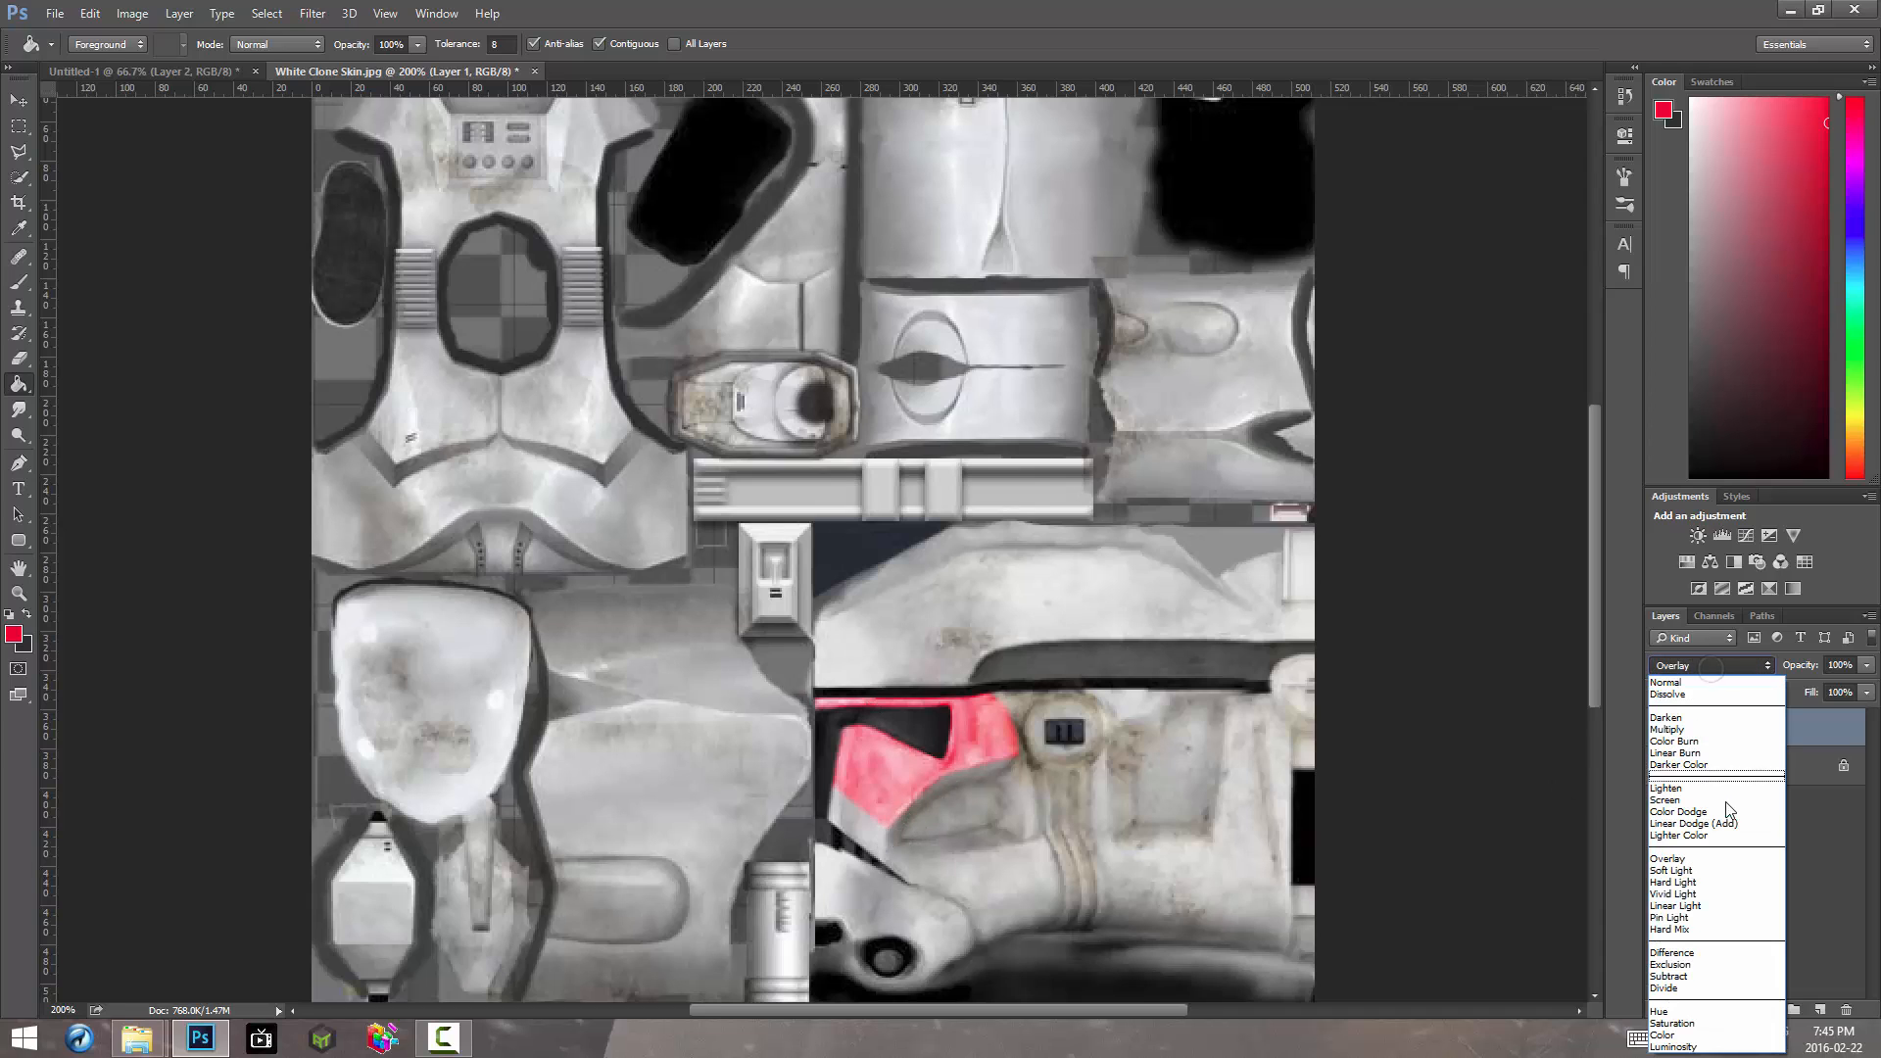
click(1701, 869)
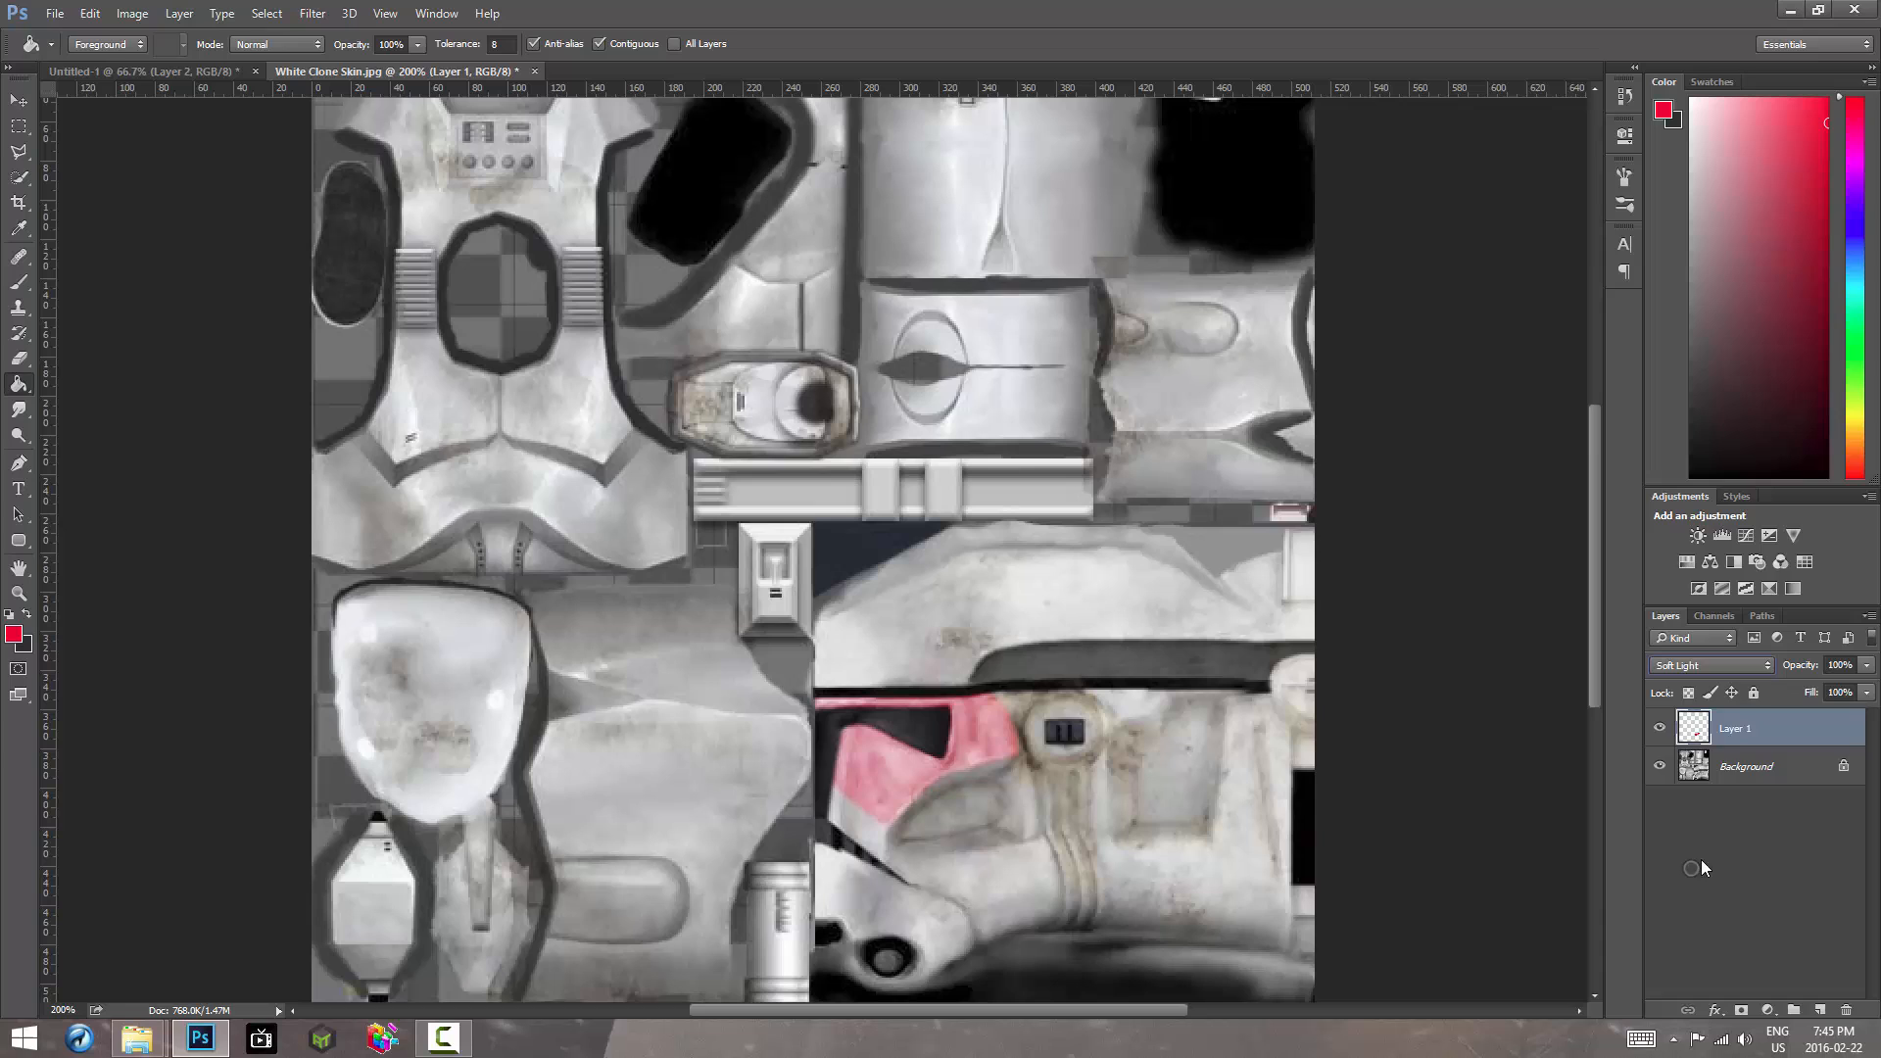
Step: Try the Multiply and Color Burn blend modes on the red helmet layer
click(1739, 666)
click(1700, 731)
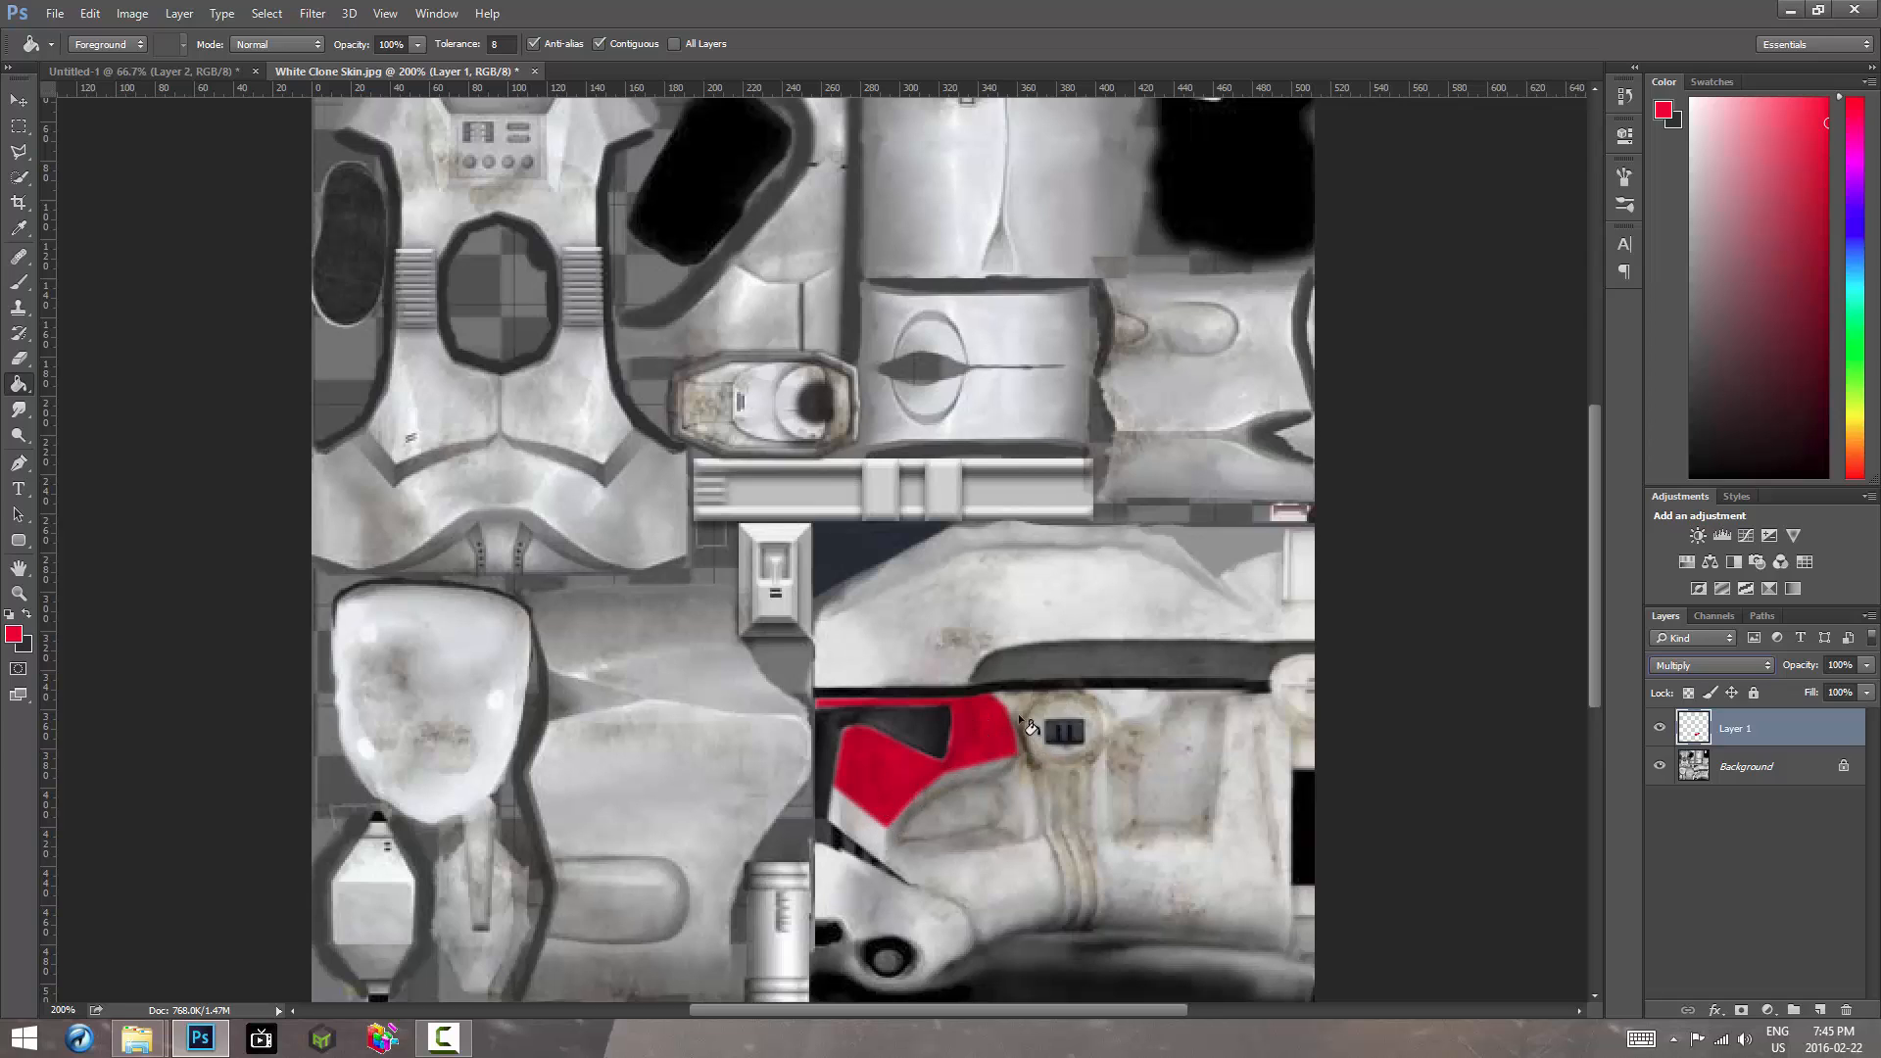
click(1708, 666)
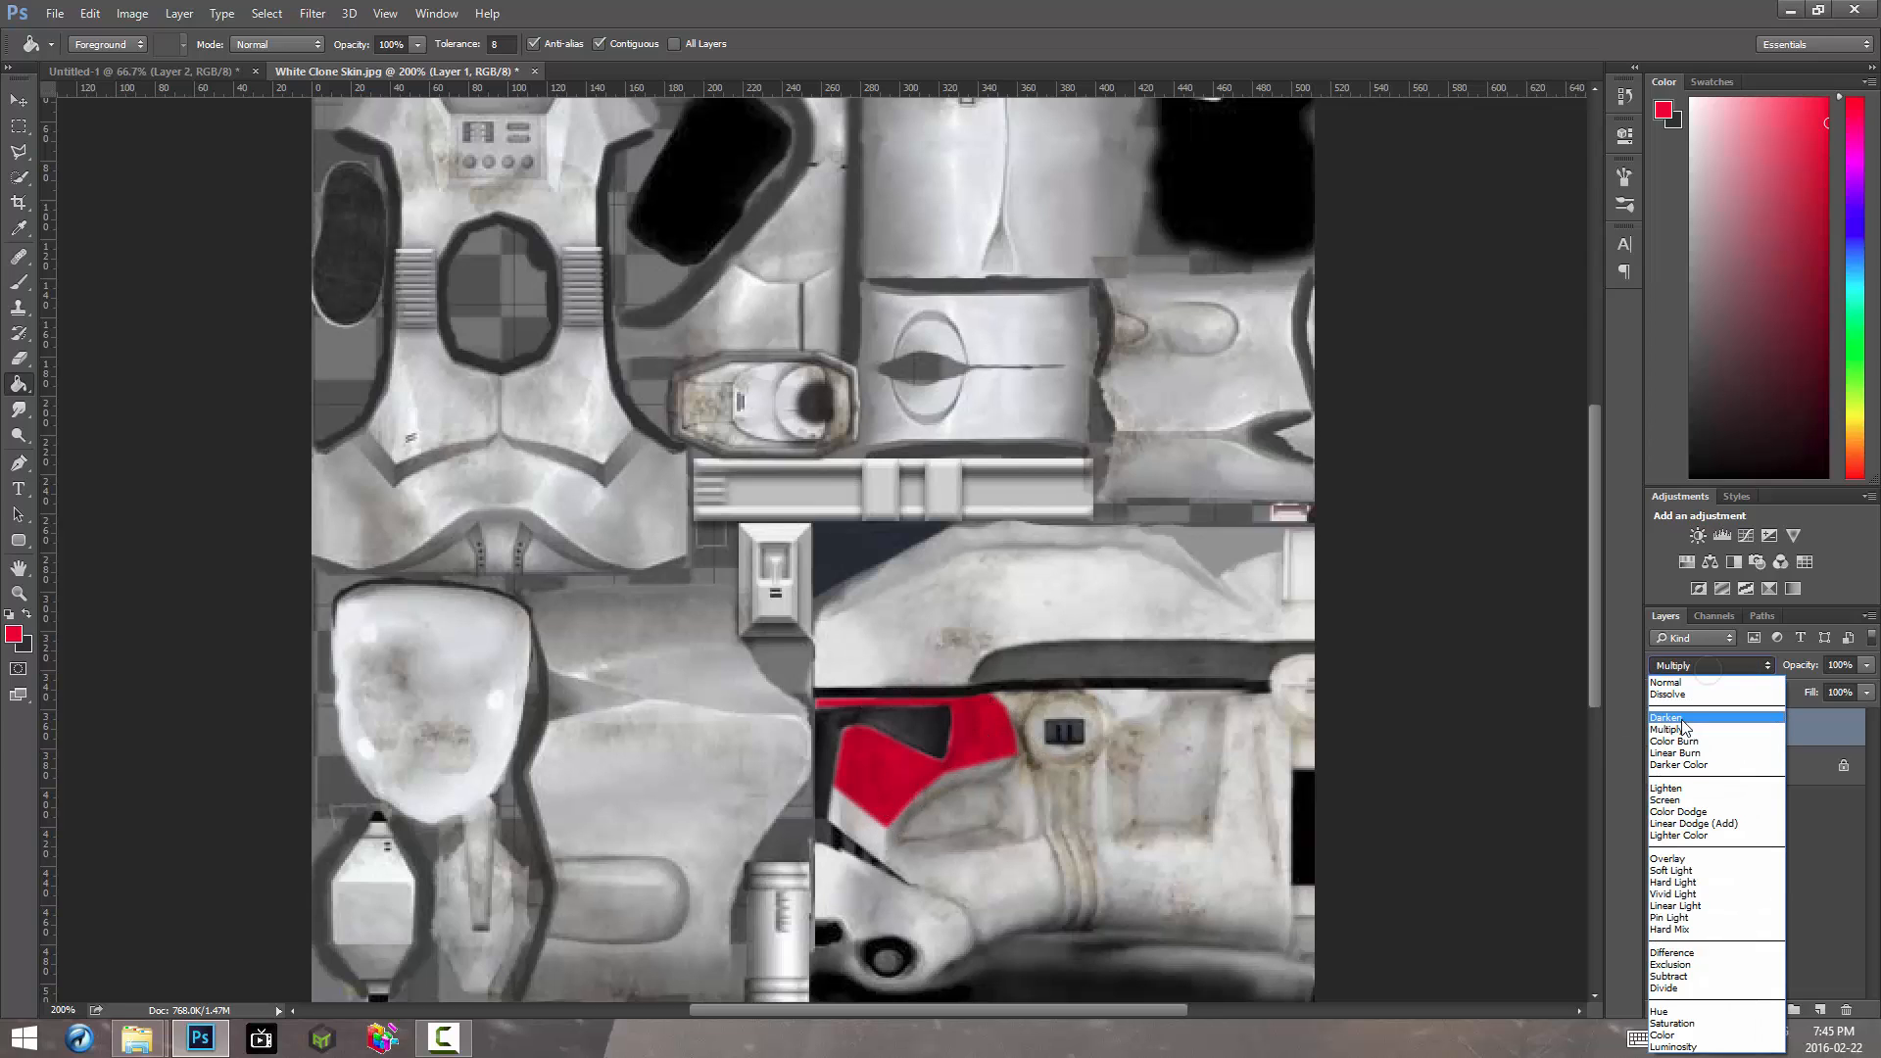
click(1697, 742)
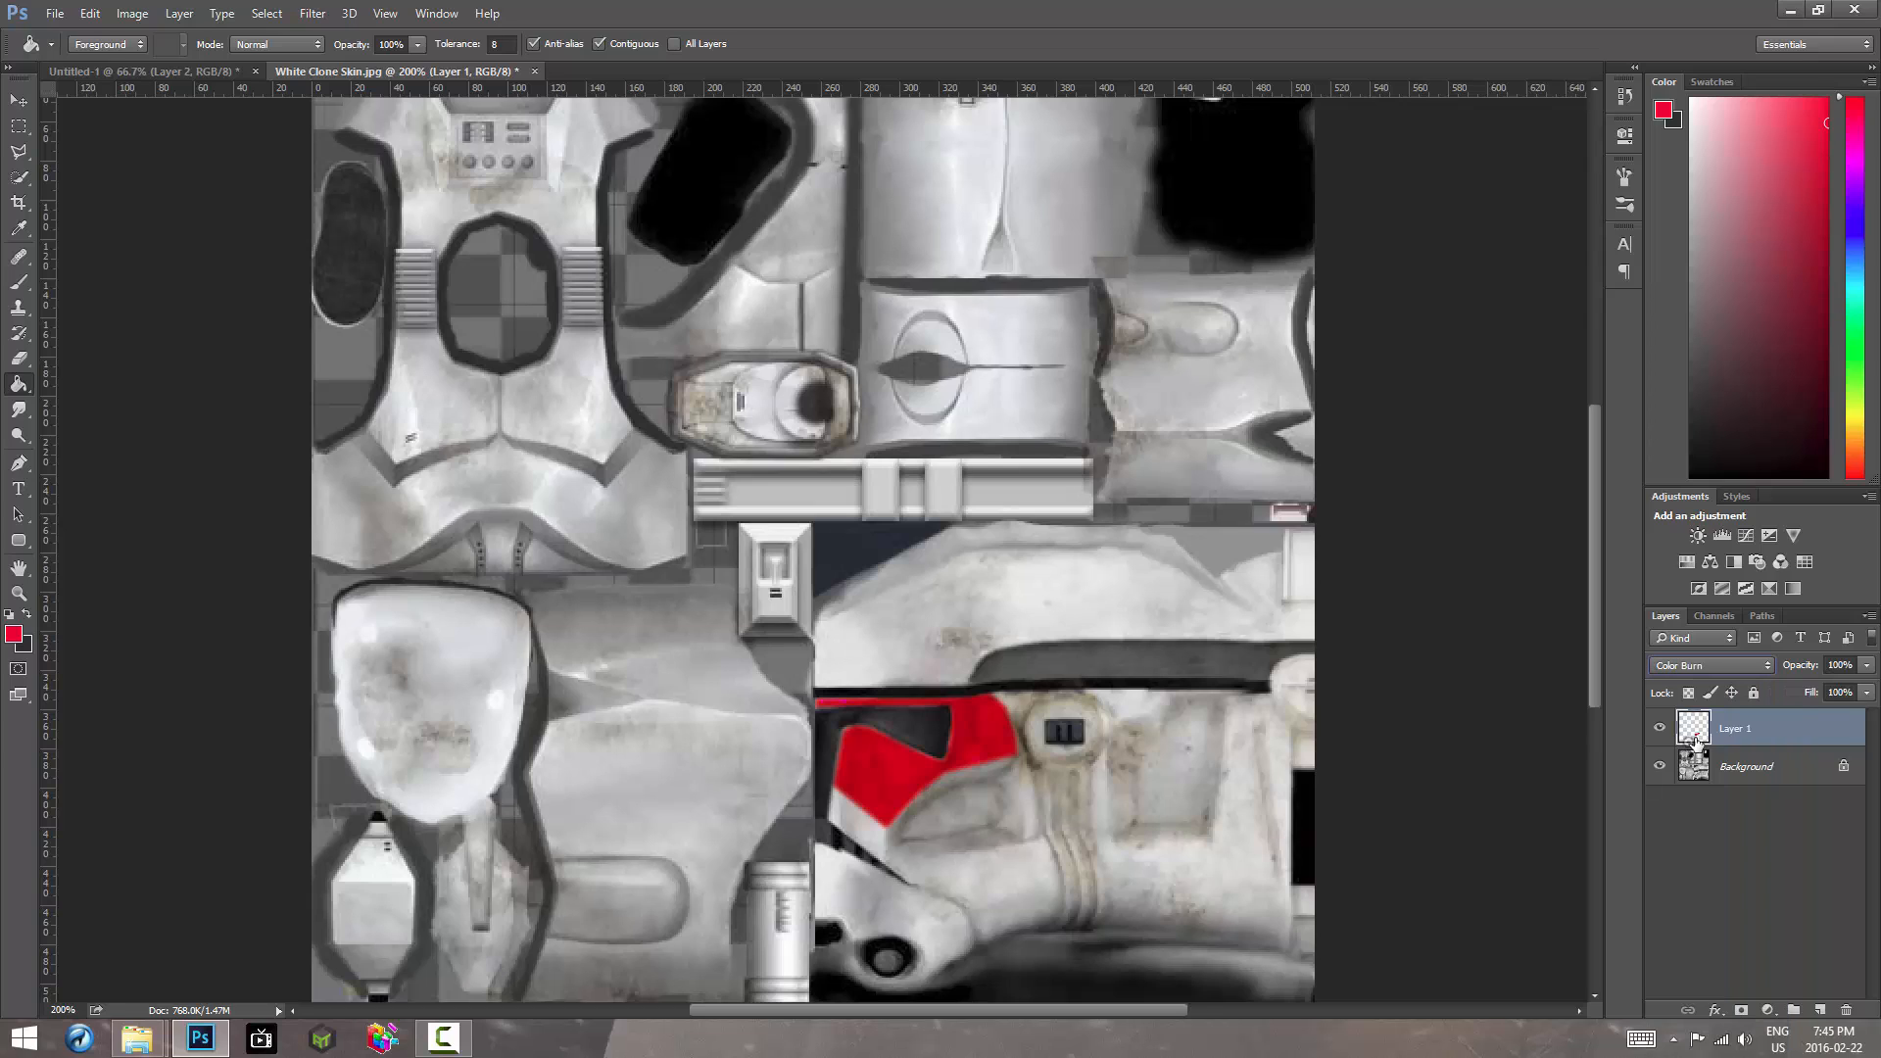
click(1713, 666)
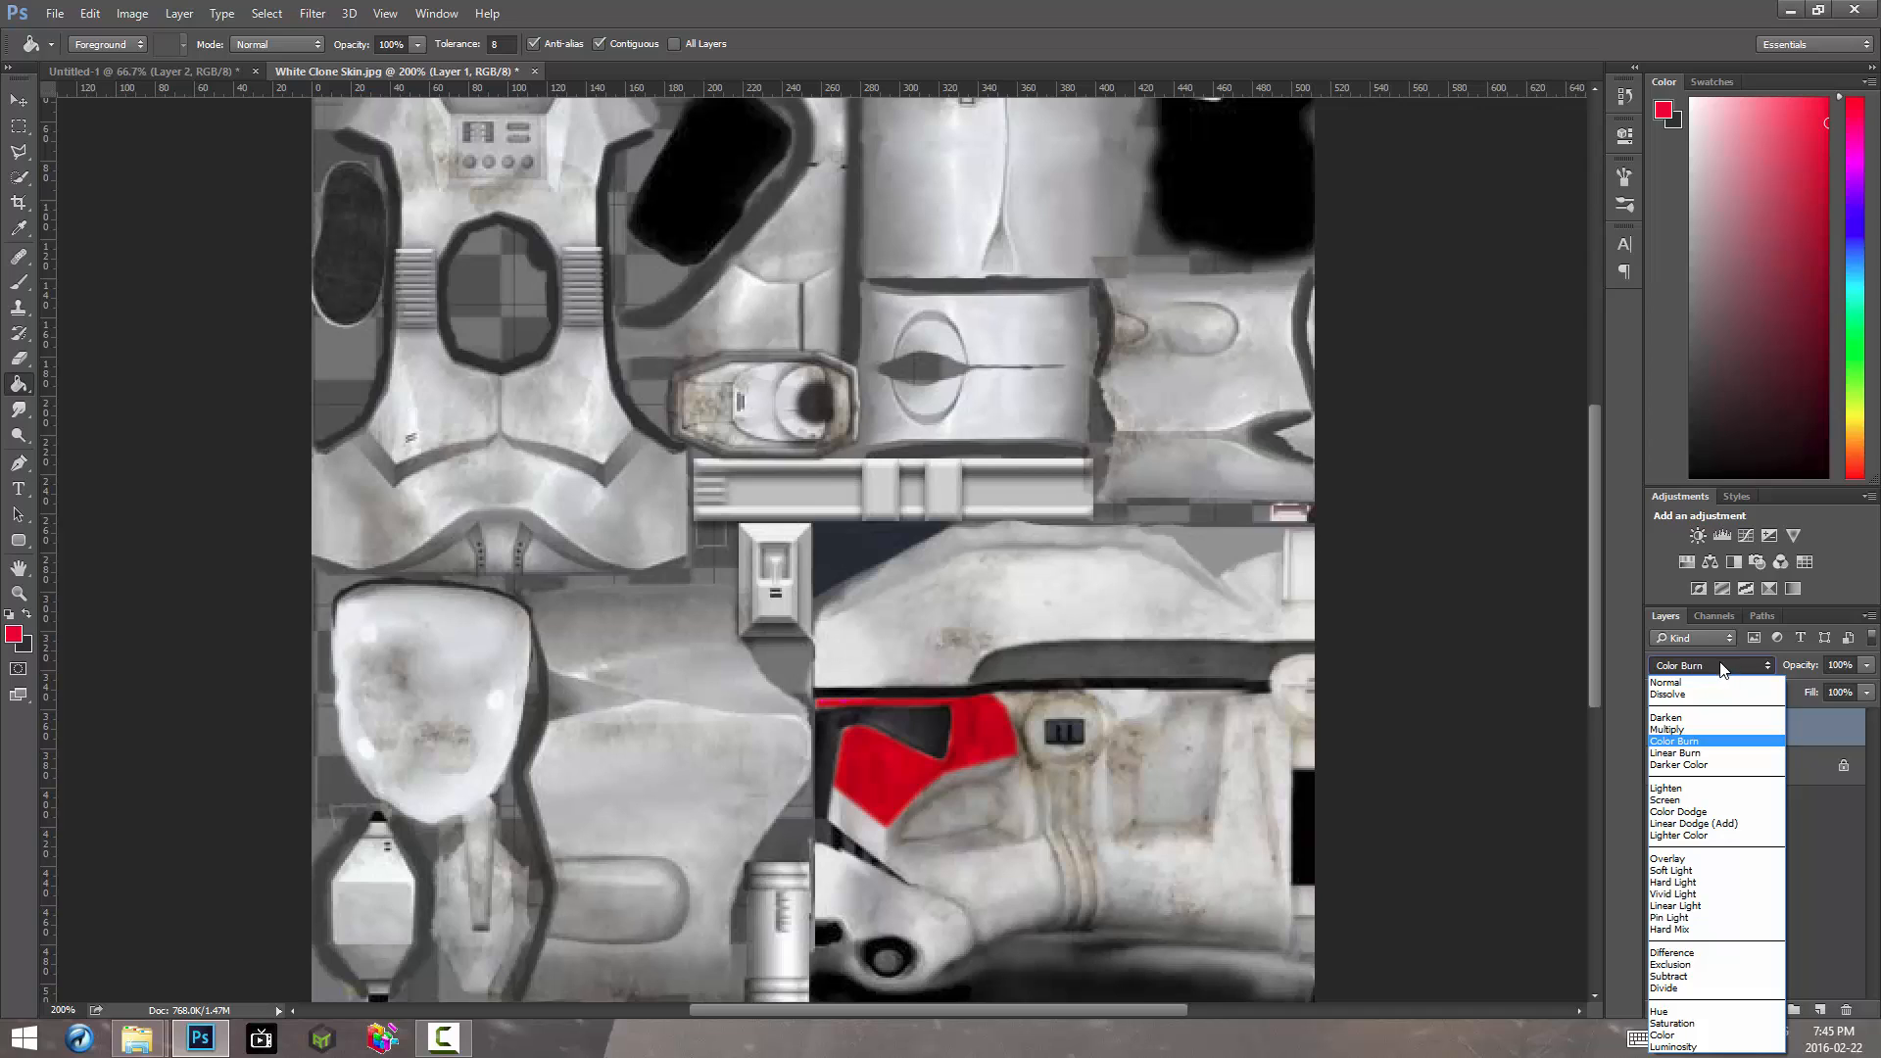
click(1726, 670)
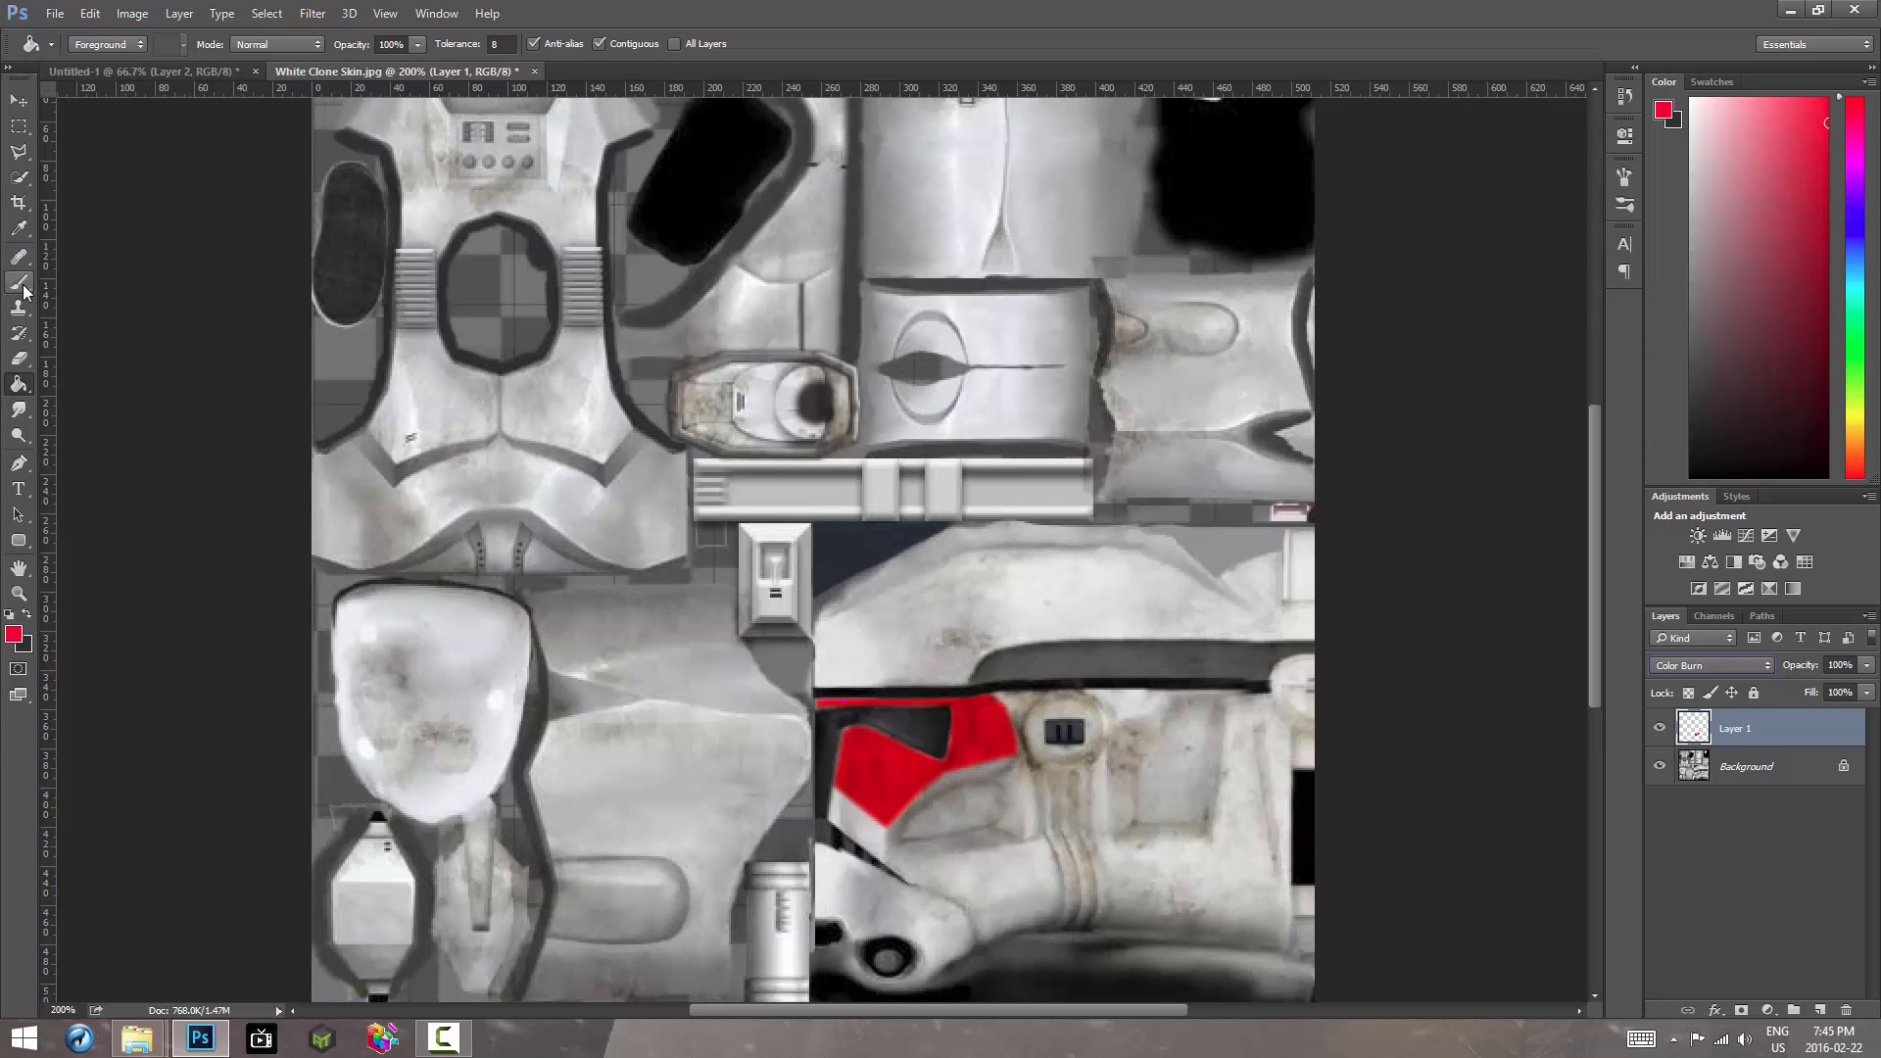
Step: Outline a tall diamond shape across the middle of the rounded white armour plate with the Polygonal Lasso tool
click(18, 151)
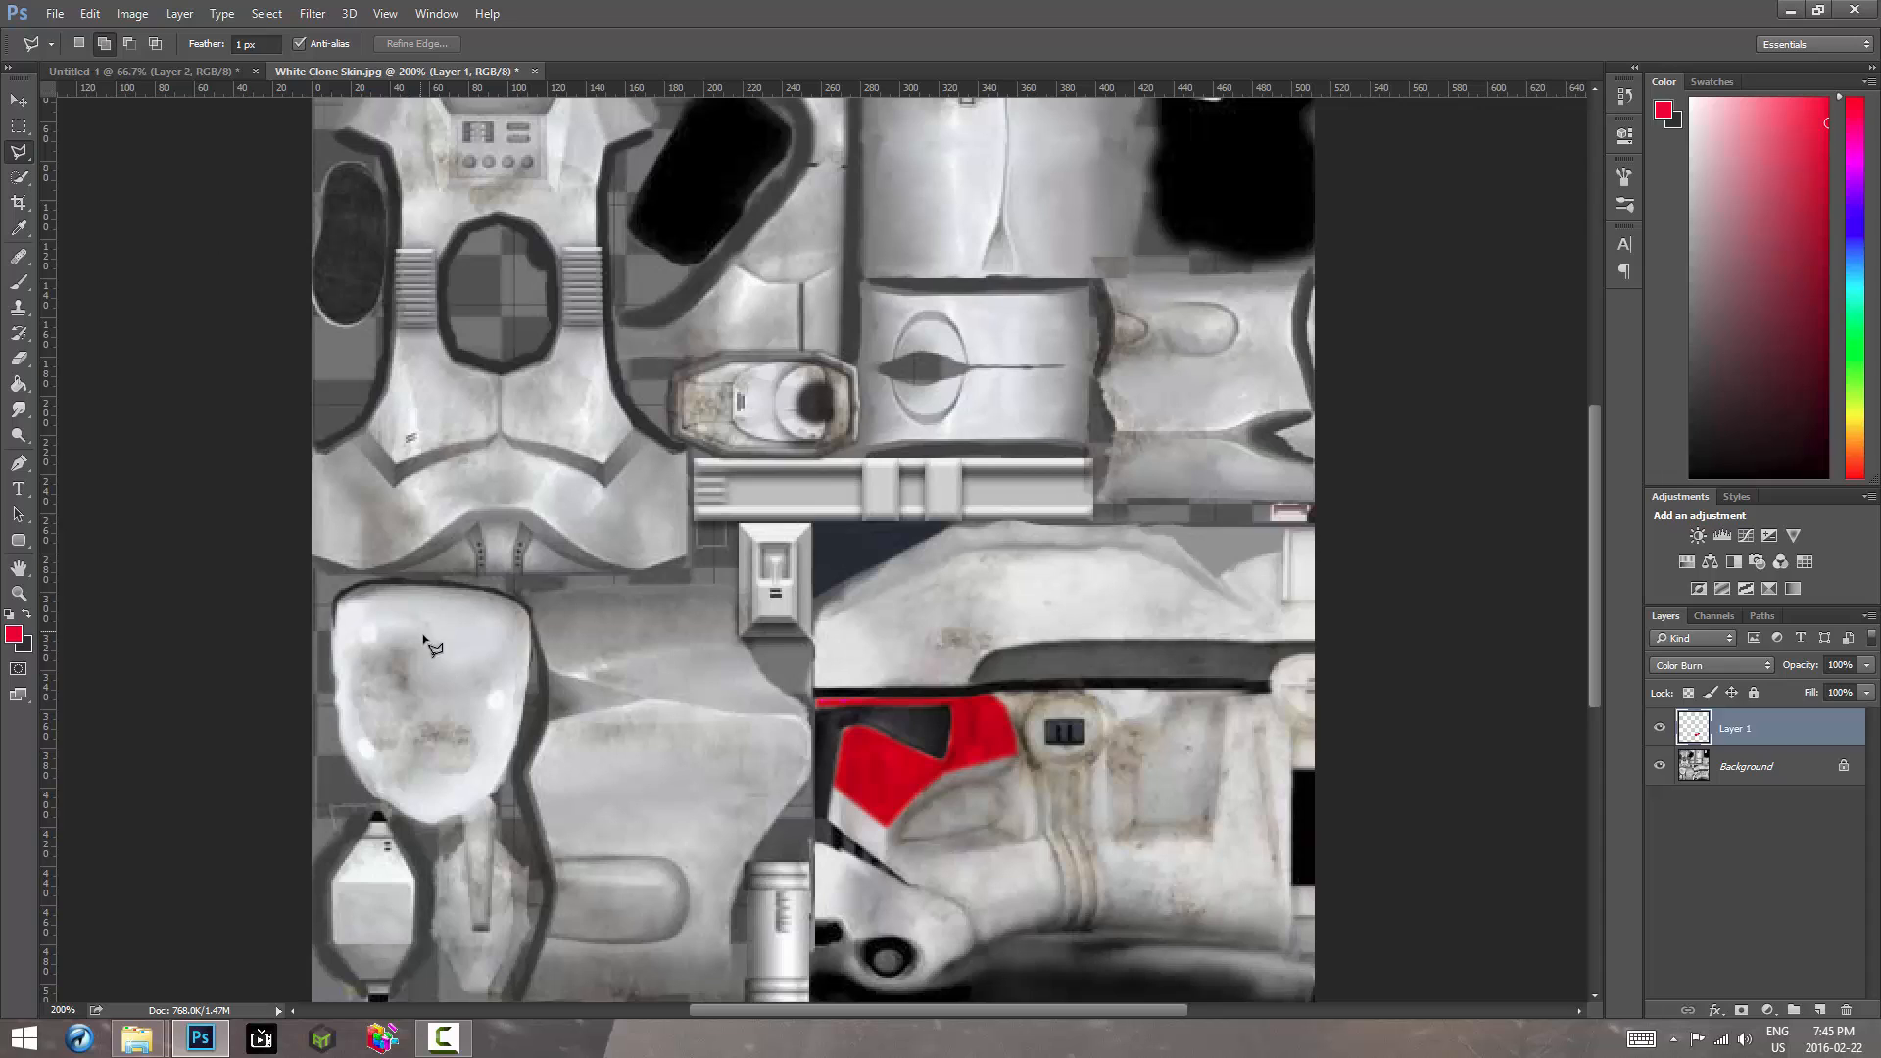
click(409, 586)
click(367, 692)
click(405, 817)
click(431, 823)
click(461, 815)
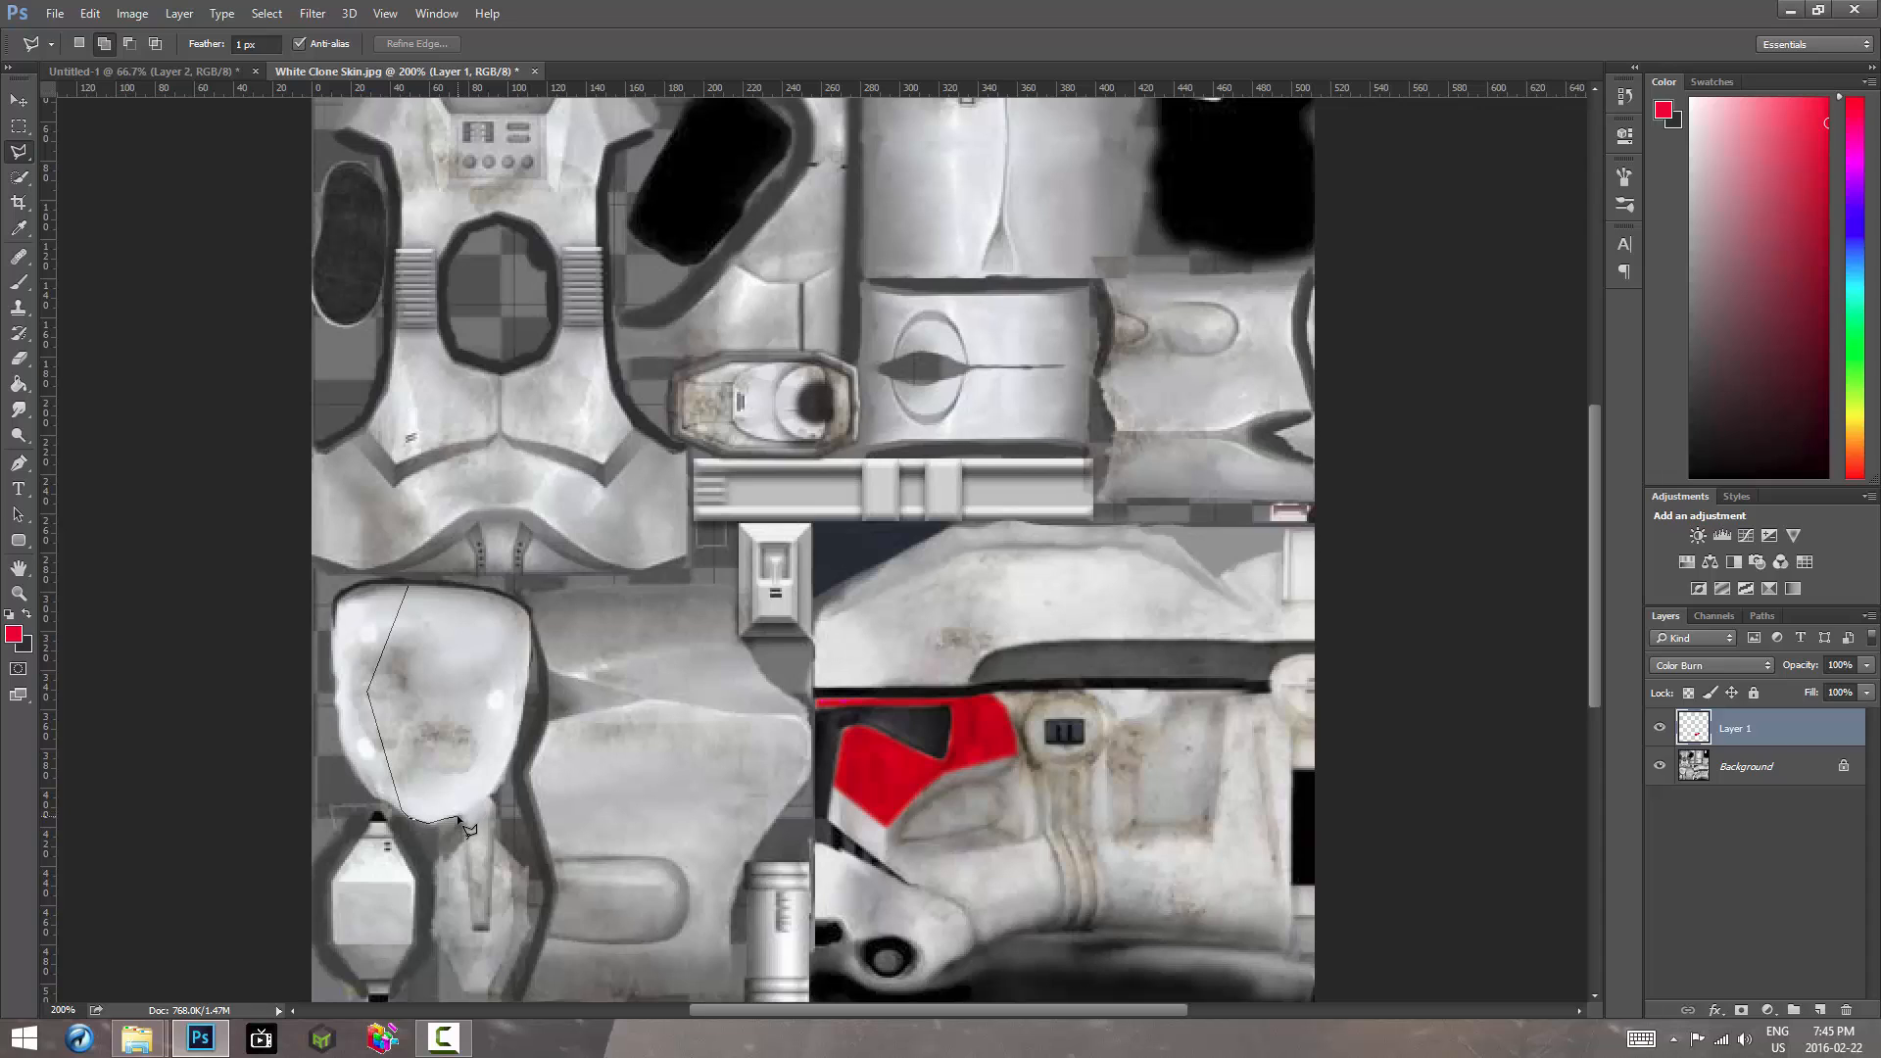
click(481, 701)
click(415, 586)
Step: Fill the diamond selection with red, clear the selection and set Layer 1's blend mode to Linear Burn
key(g)
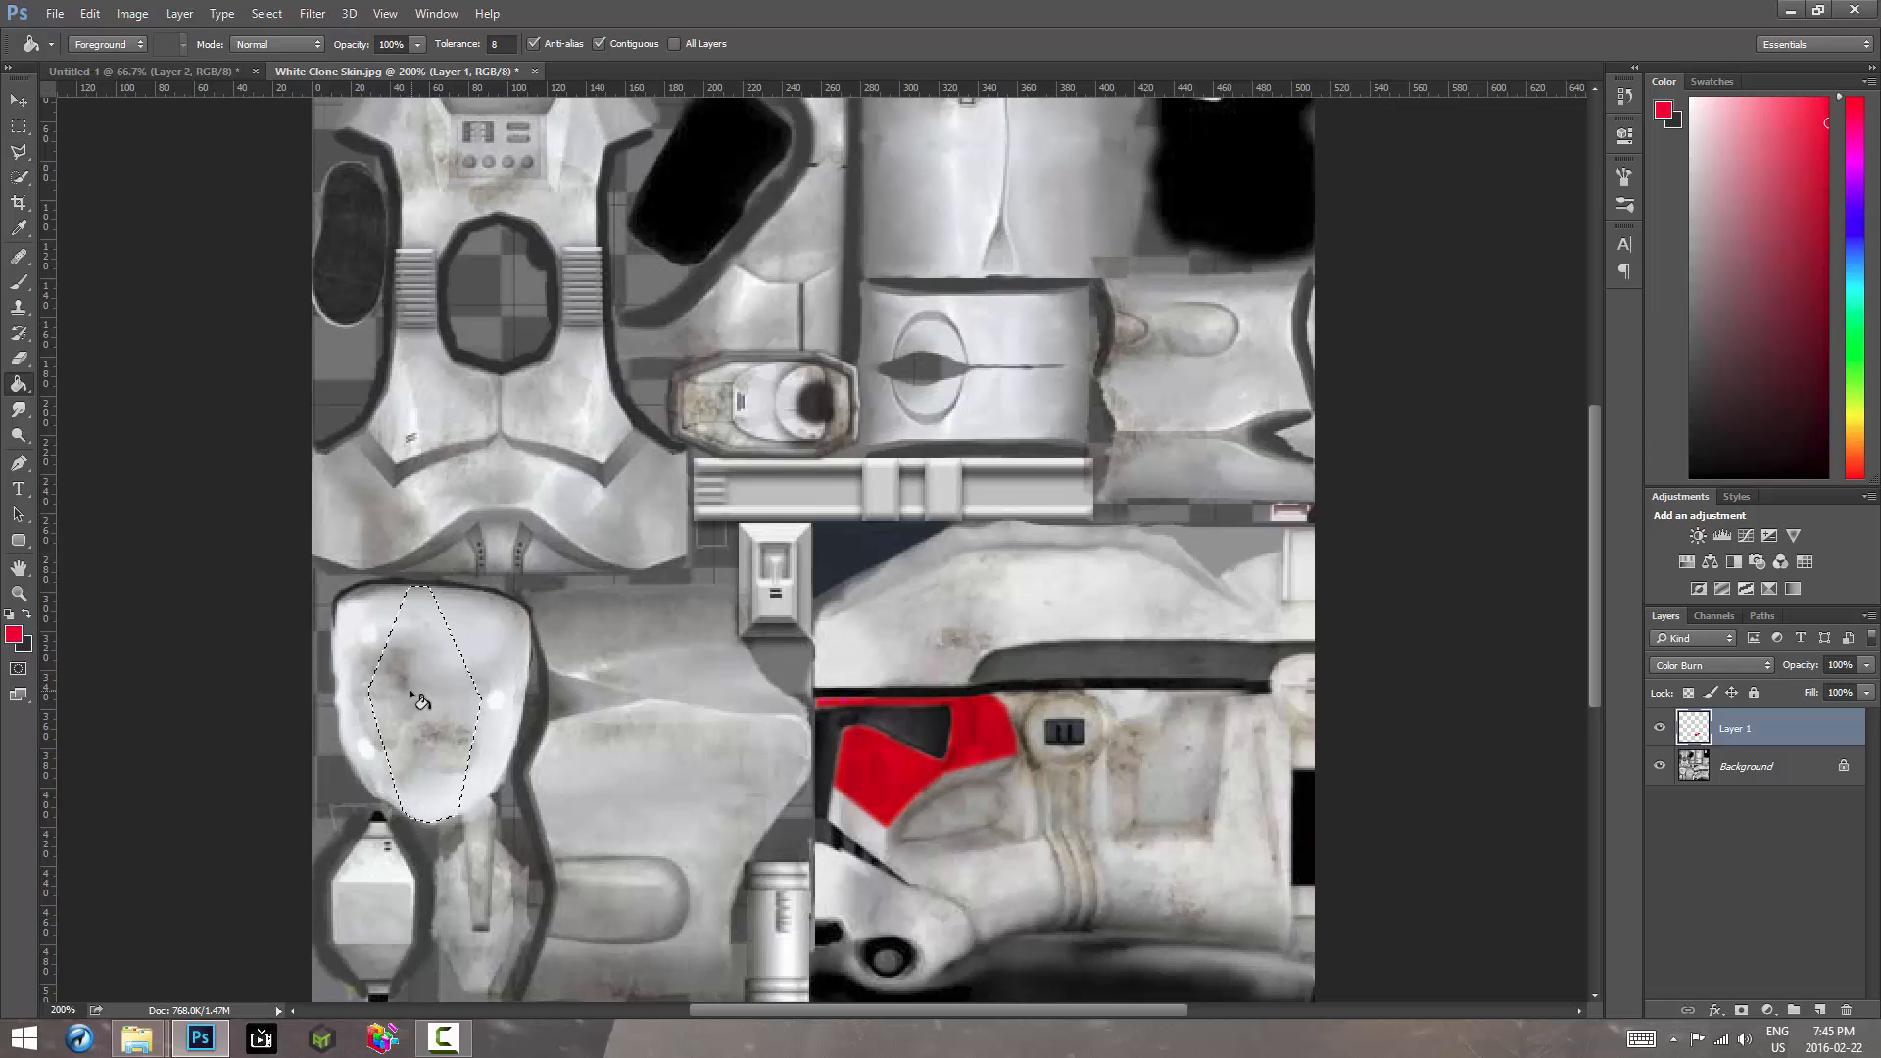
click(409, 688)
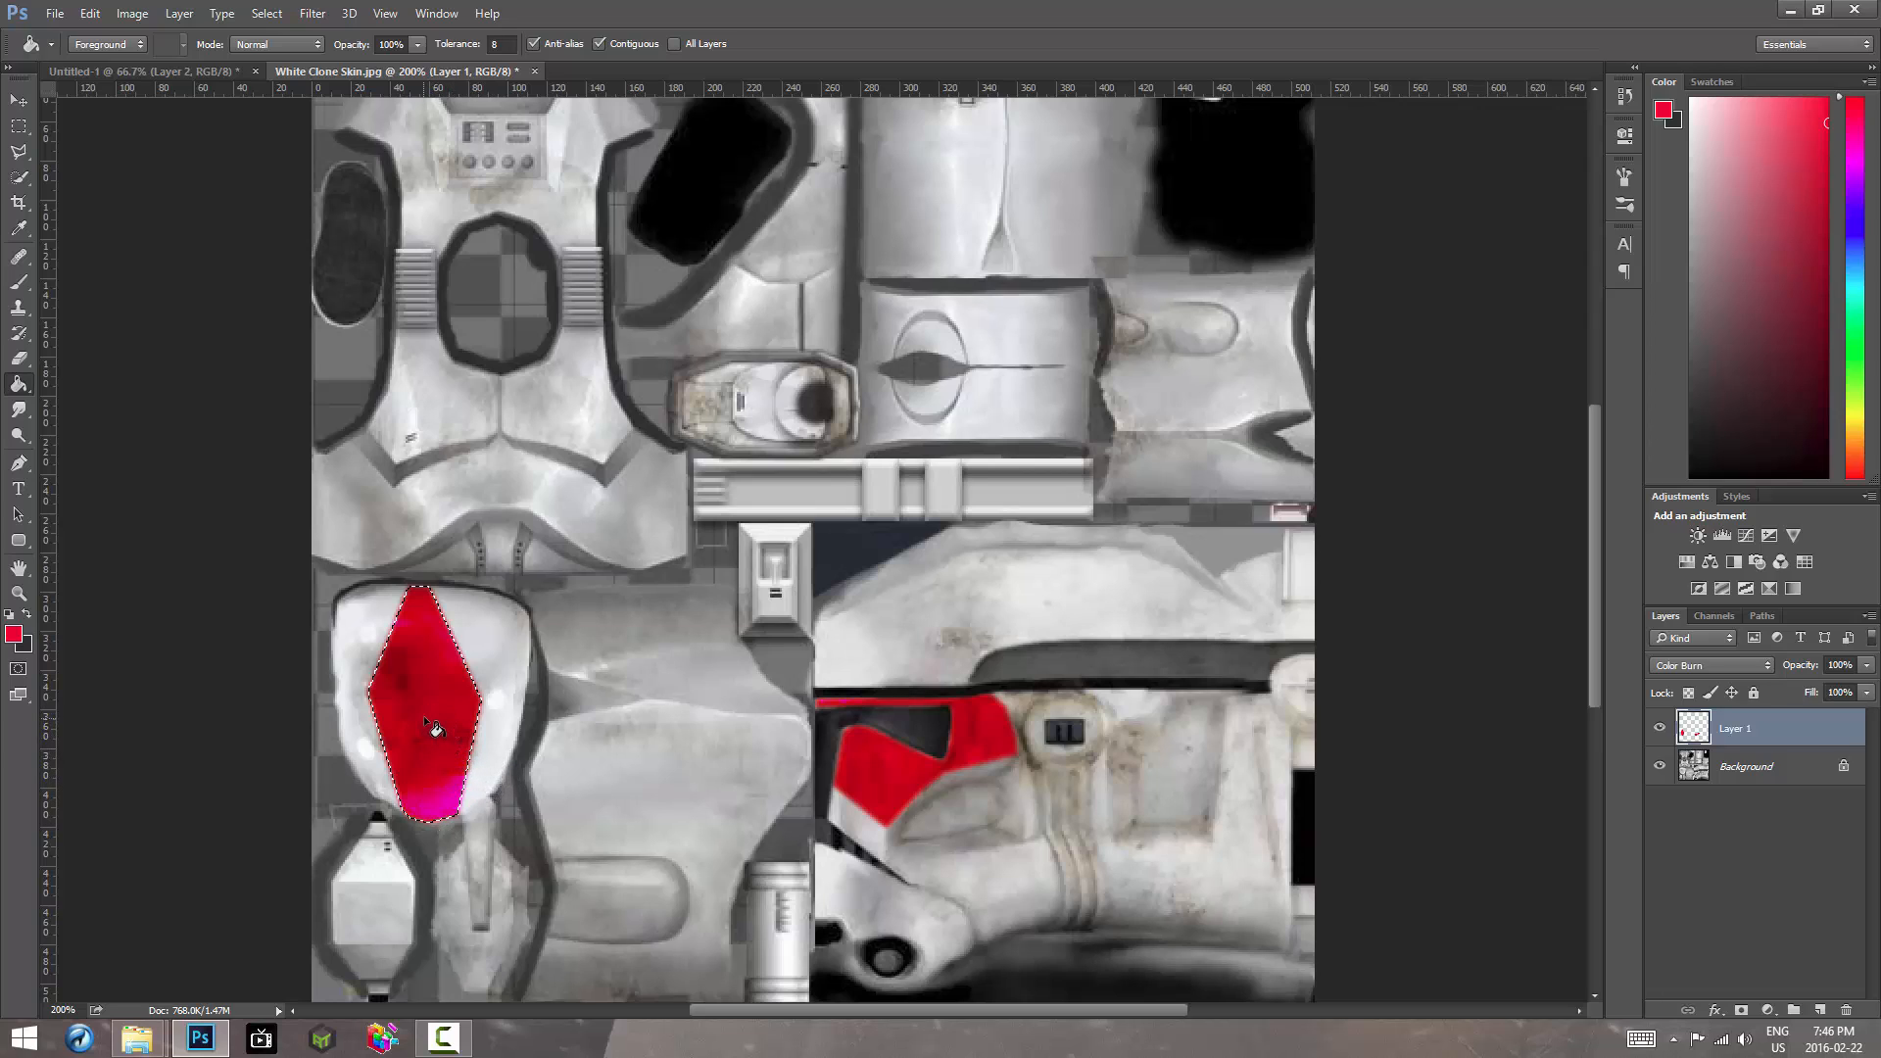
key(ctrl+d)
click(1748, 666)
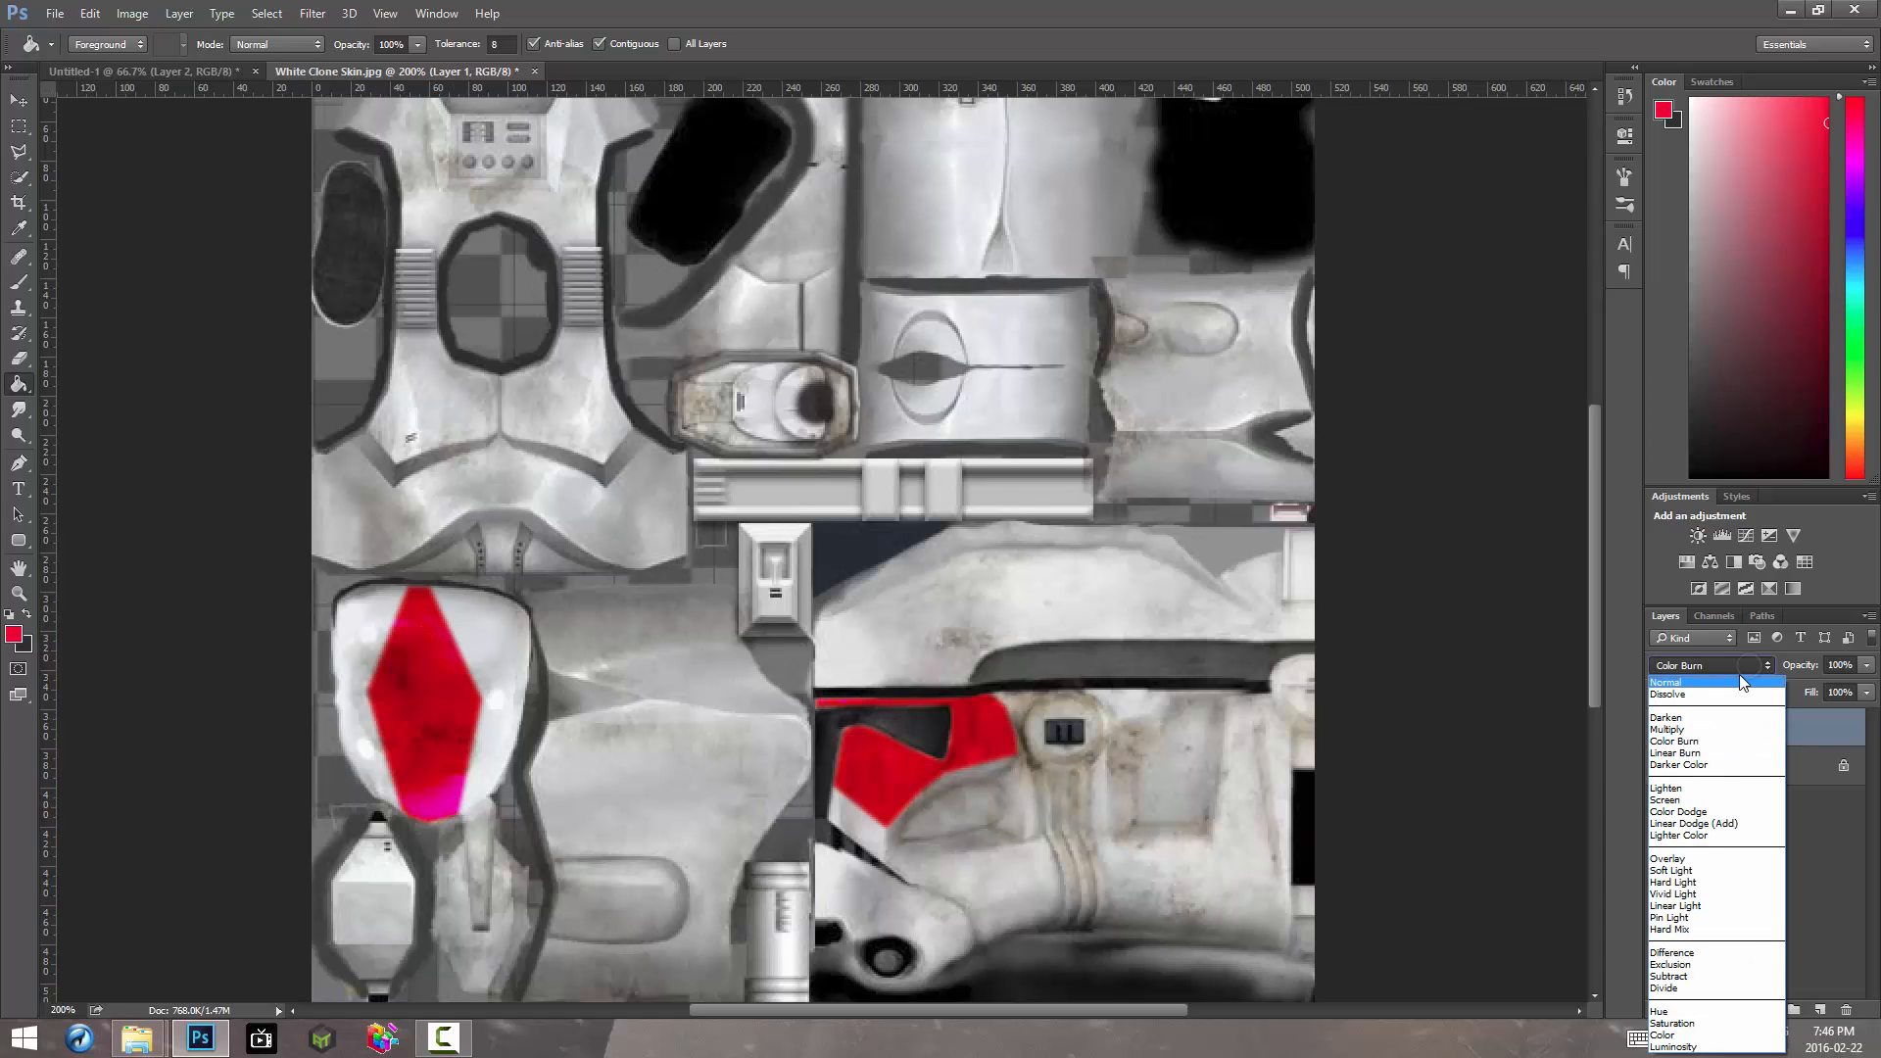
click(1701, 756)
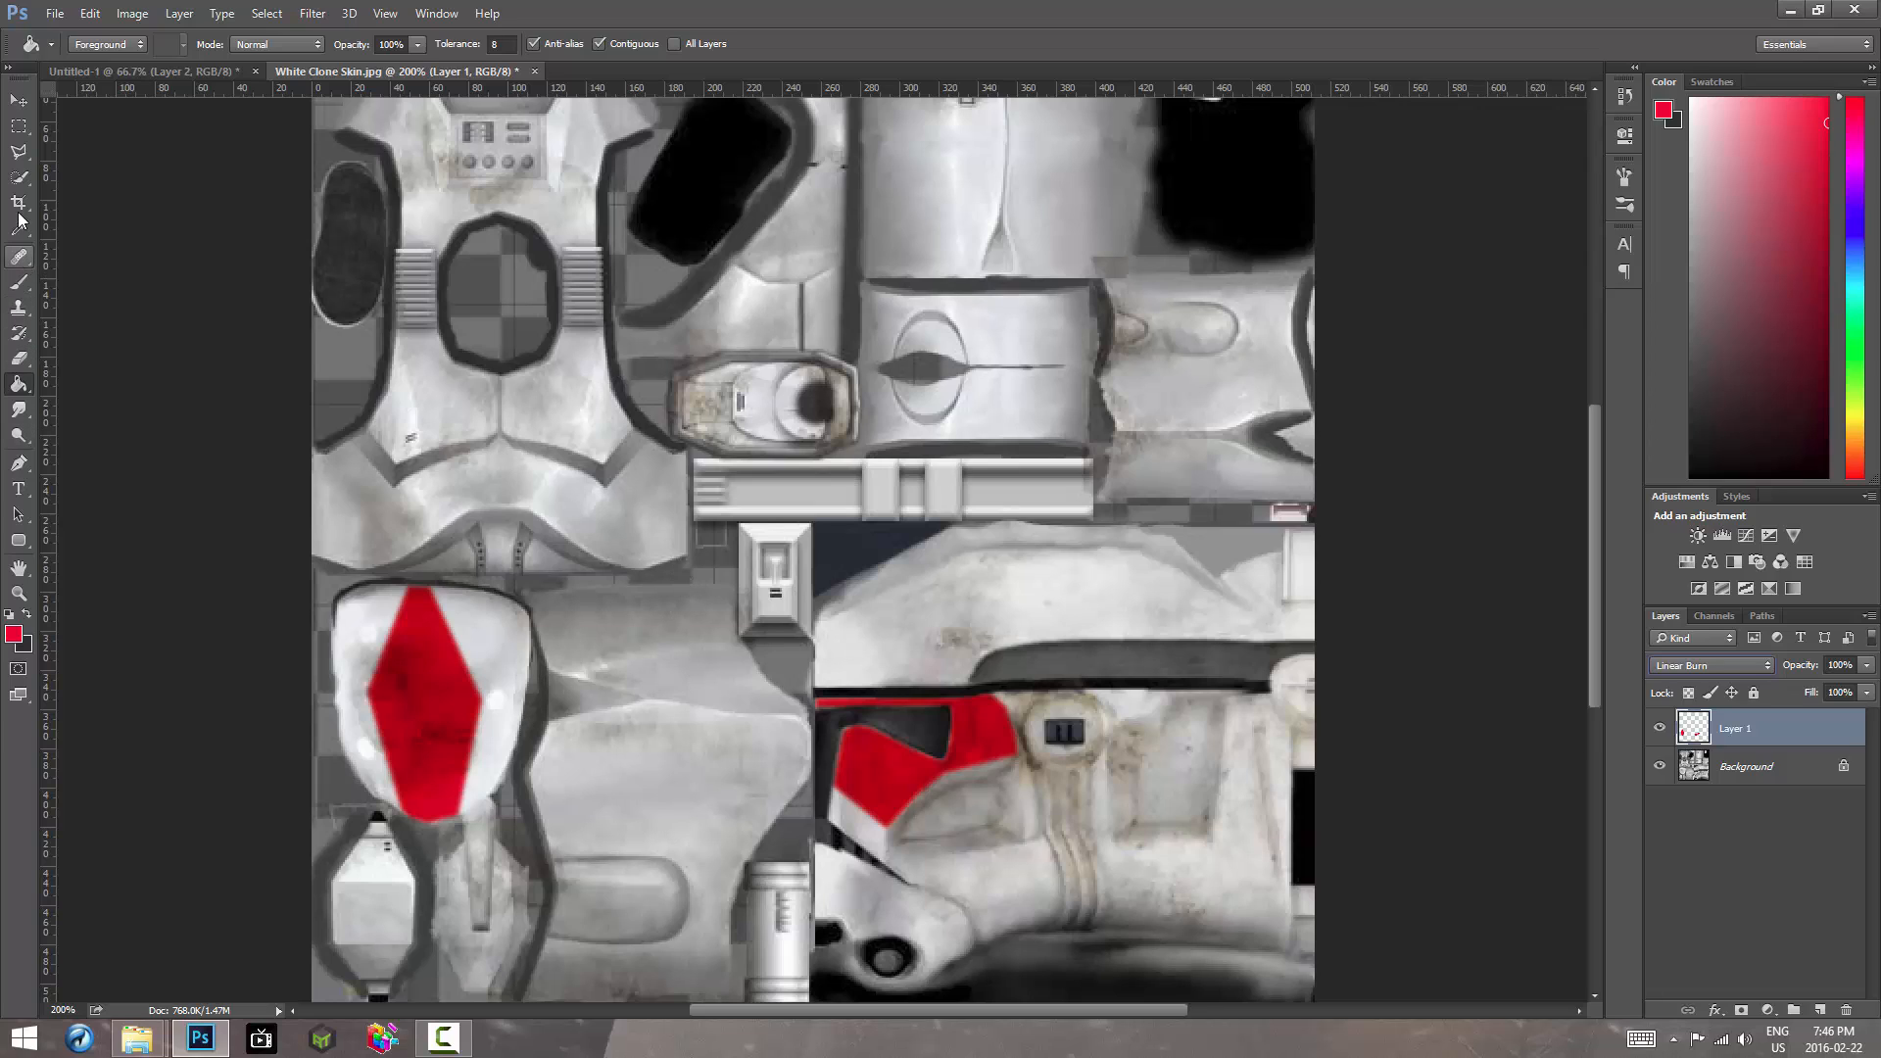
Step: Outline the right half of the chest plate below the oval opening with the Polygonal Lasso and fill it with red
click(18, 152)
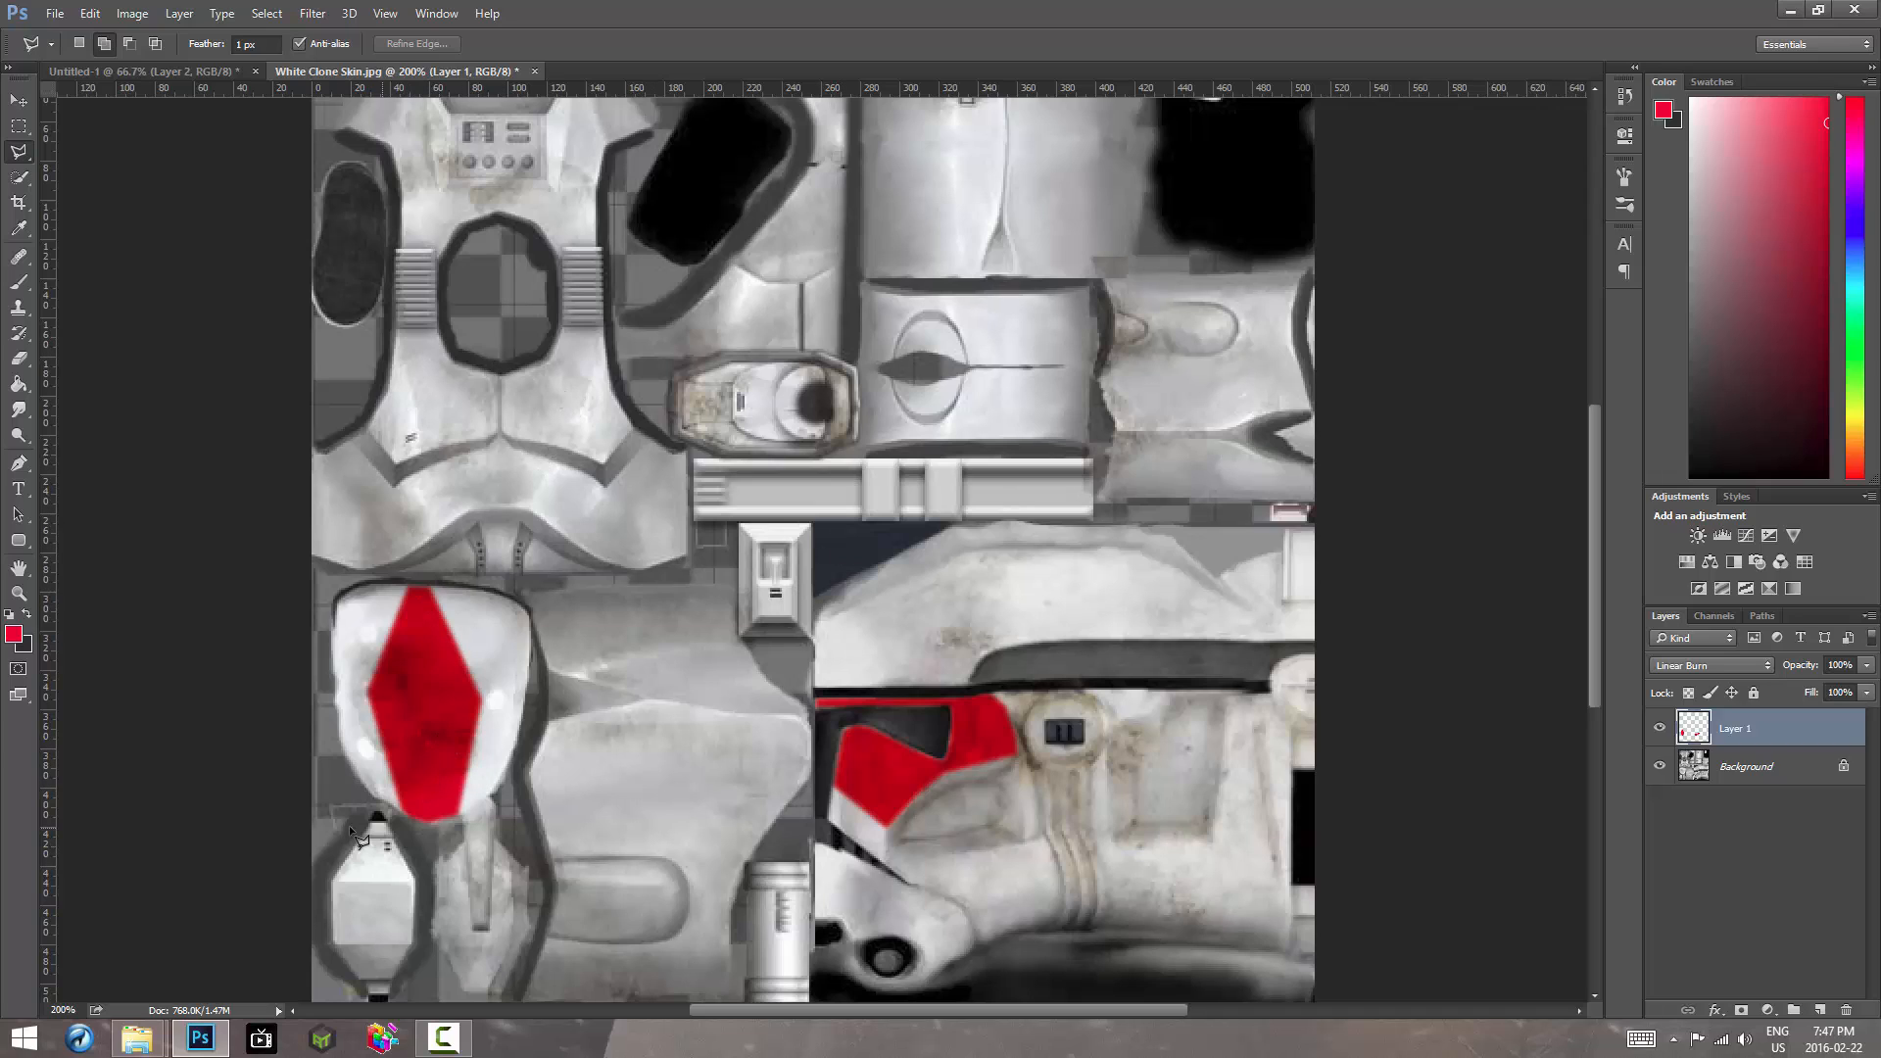
click(501, 373)
click(502, 431)
click(588, 460)
click(602, 329)
click(561, 329)
click(503, 374)
click(19, 383)
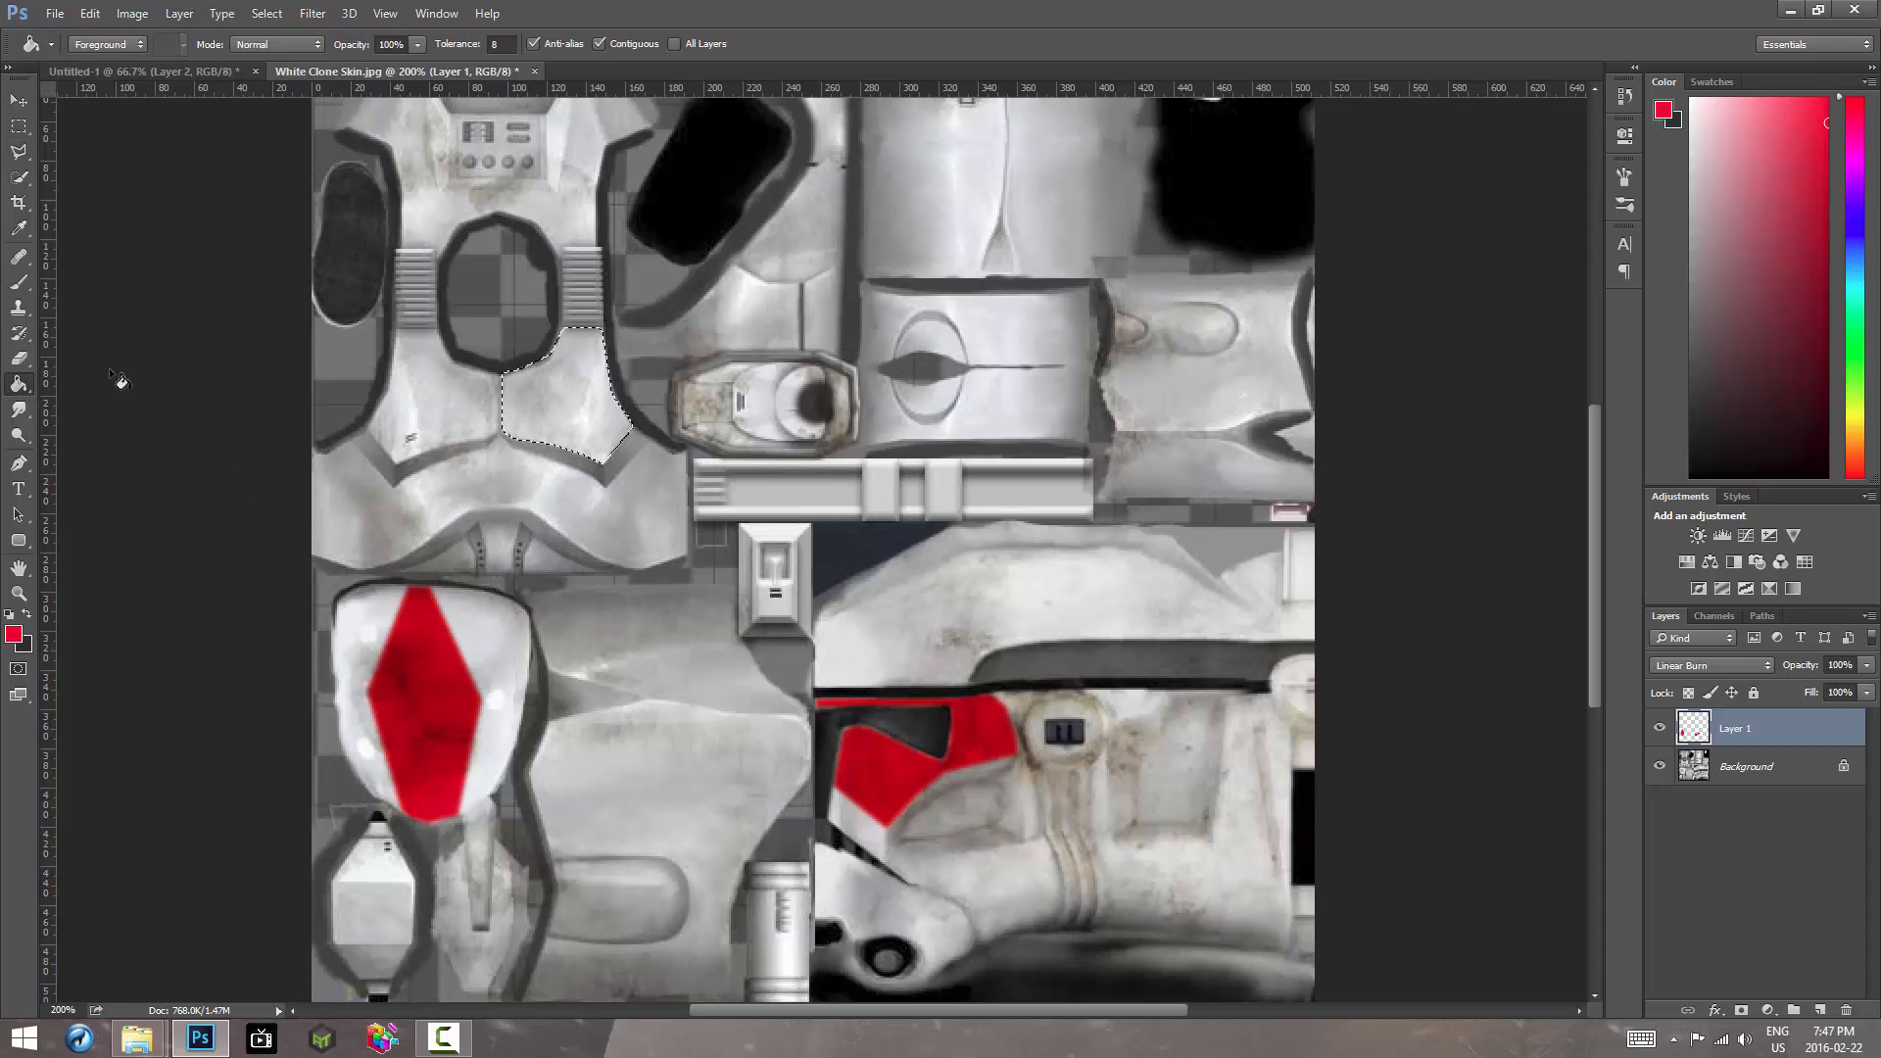
click(594, 416)
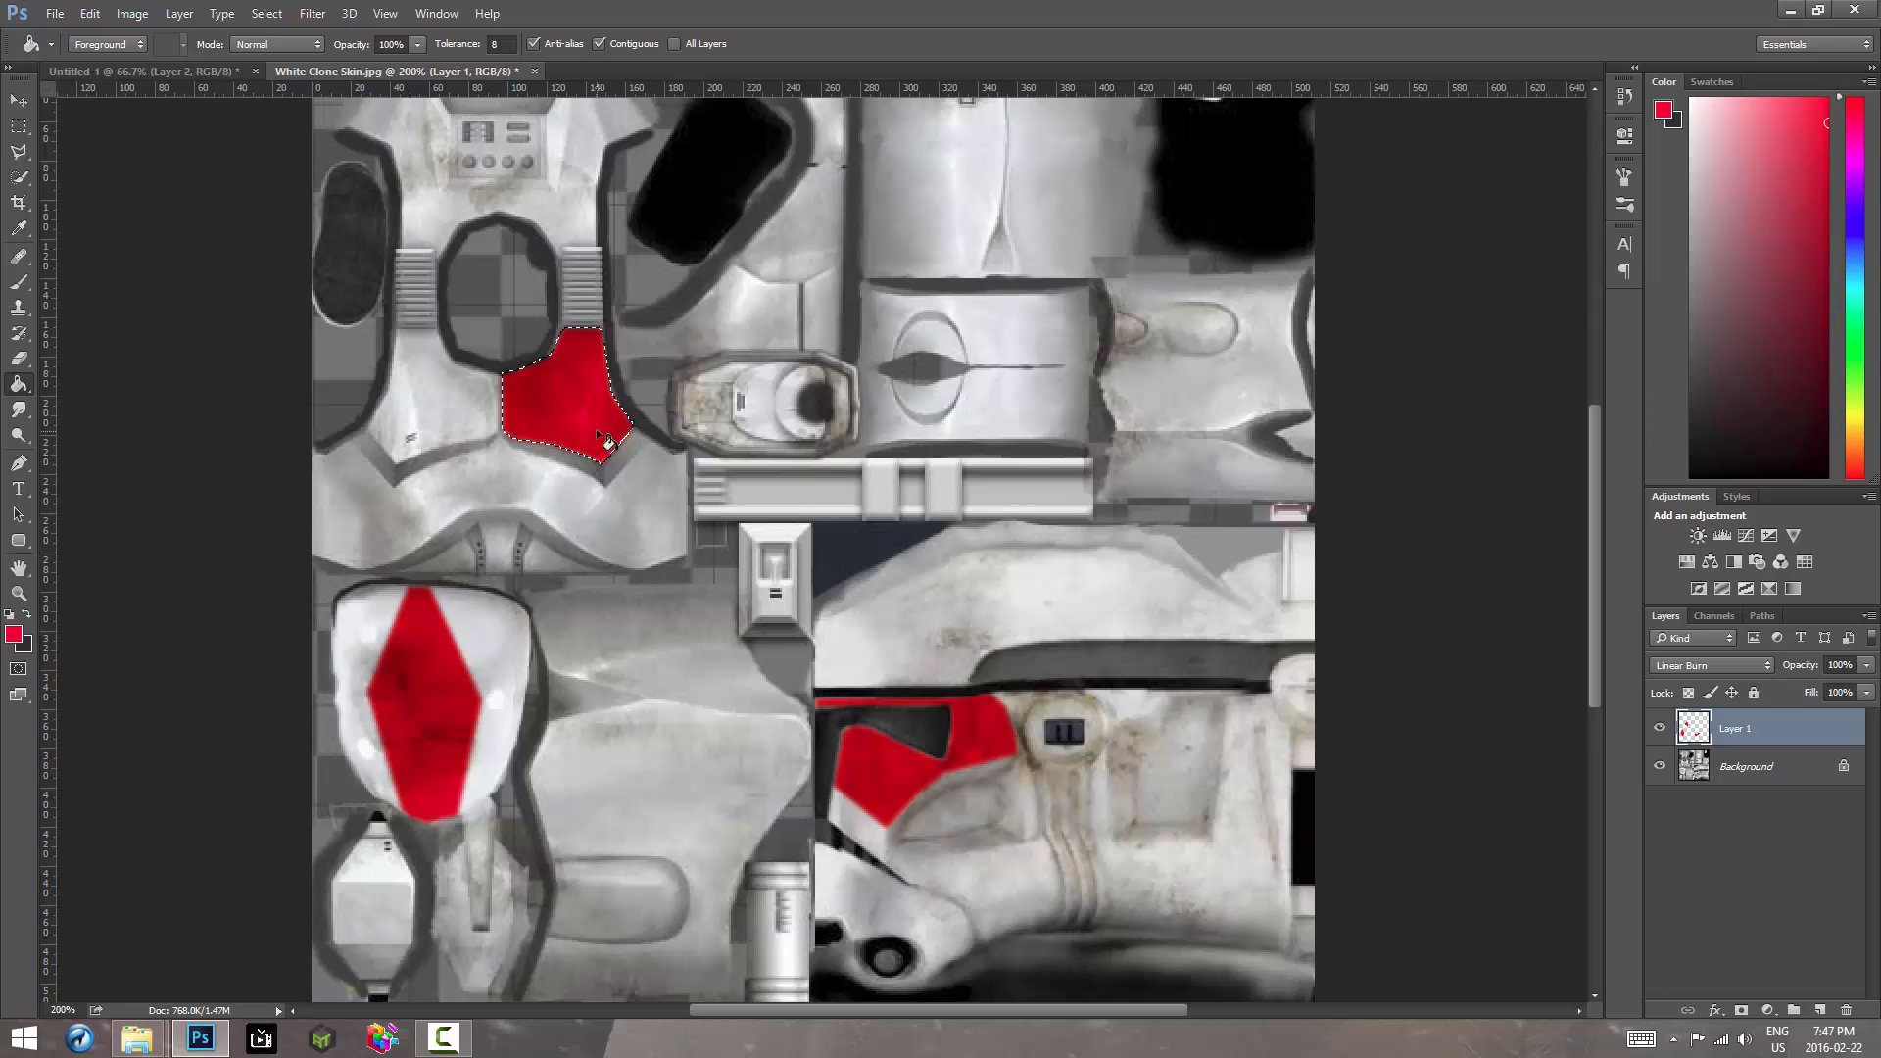
Step: Clear the selection and outline a U-shaped band around the chest control panel with the Polygonal Lasso tool
key(ctrl+d)
key(l)
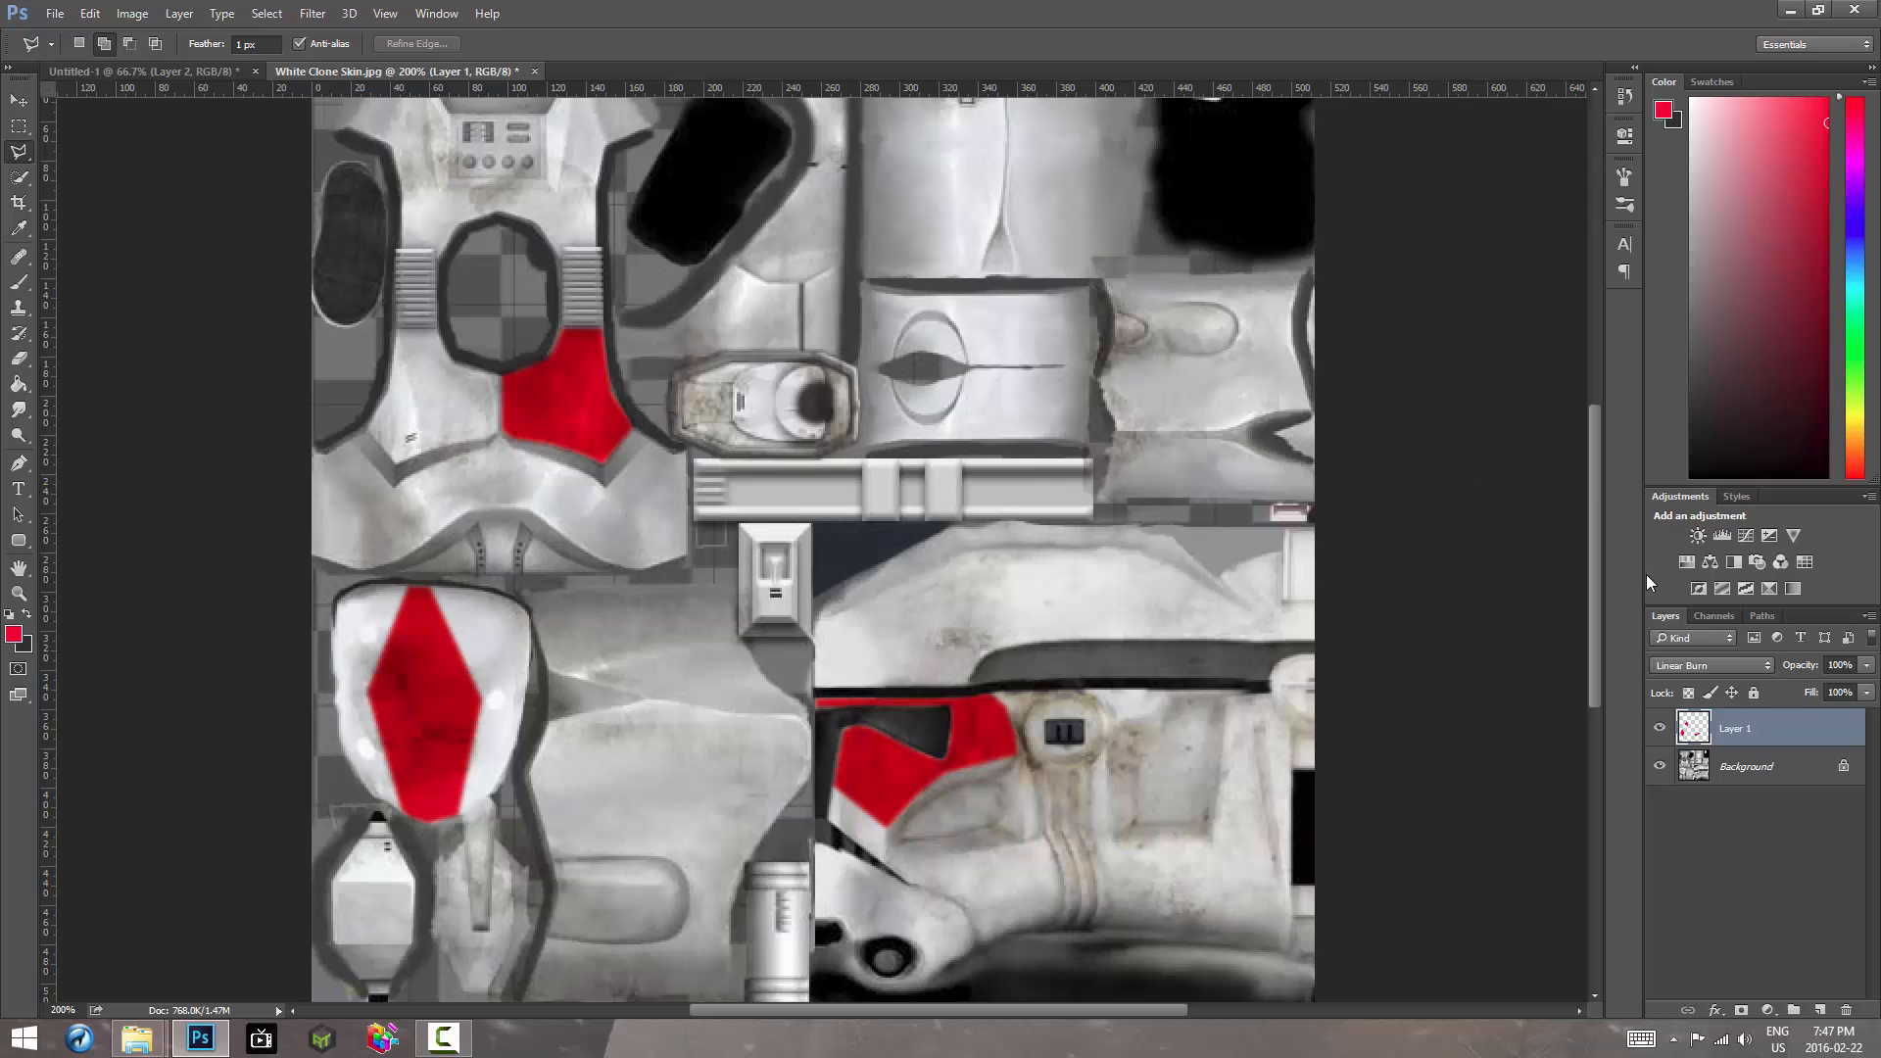
drag(1595, 592, 1599, 521)
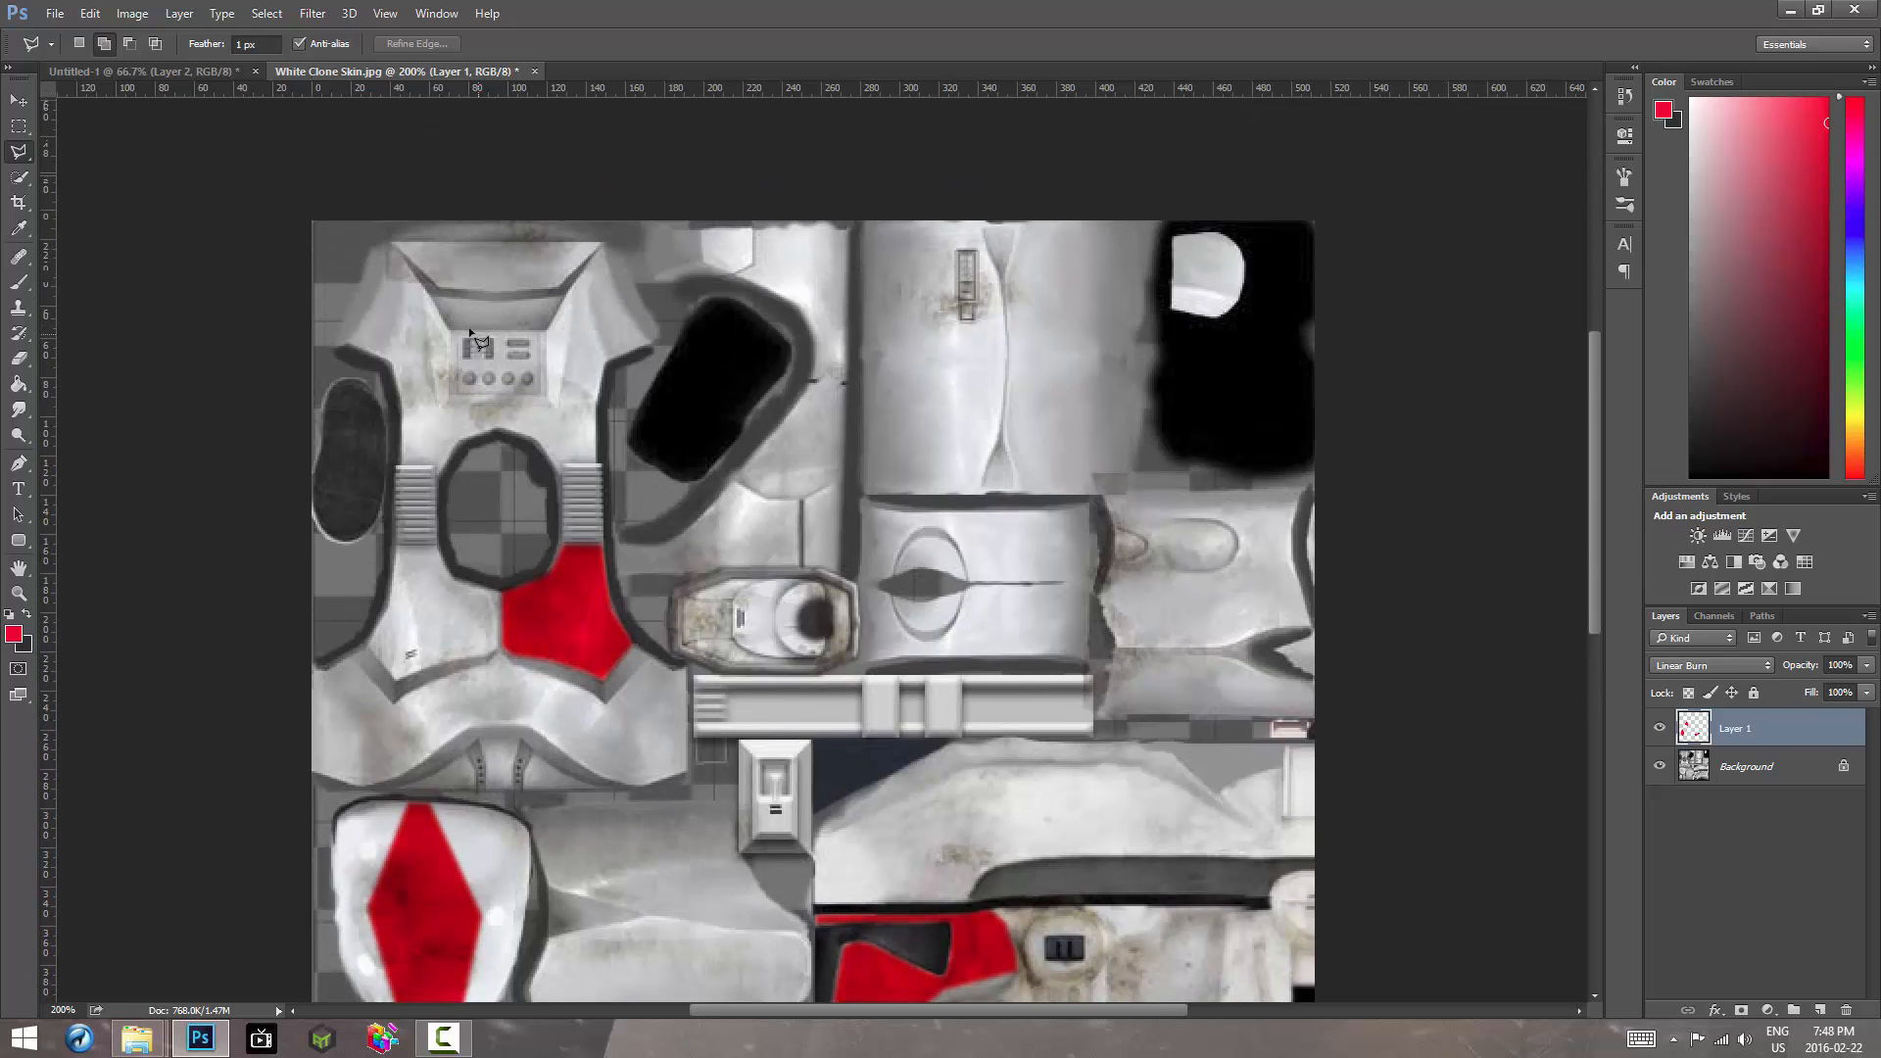
click(424, 289)
click(437, 406)
click(561, 405)
click(573, 285)
click(547, 330)
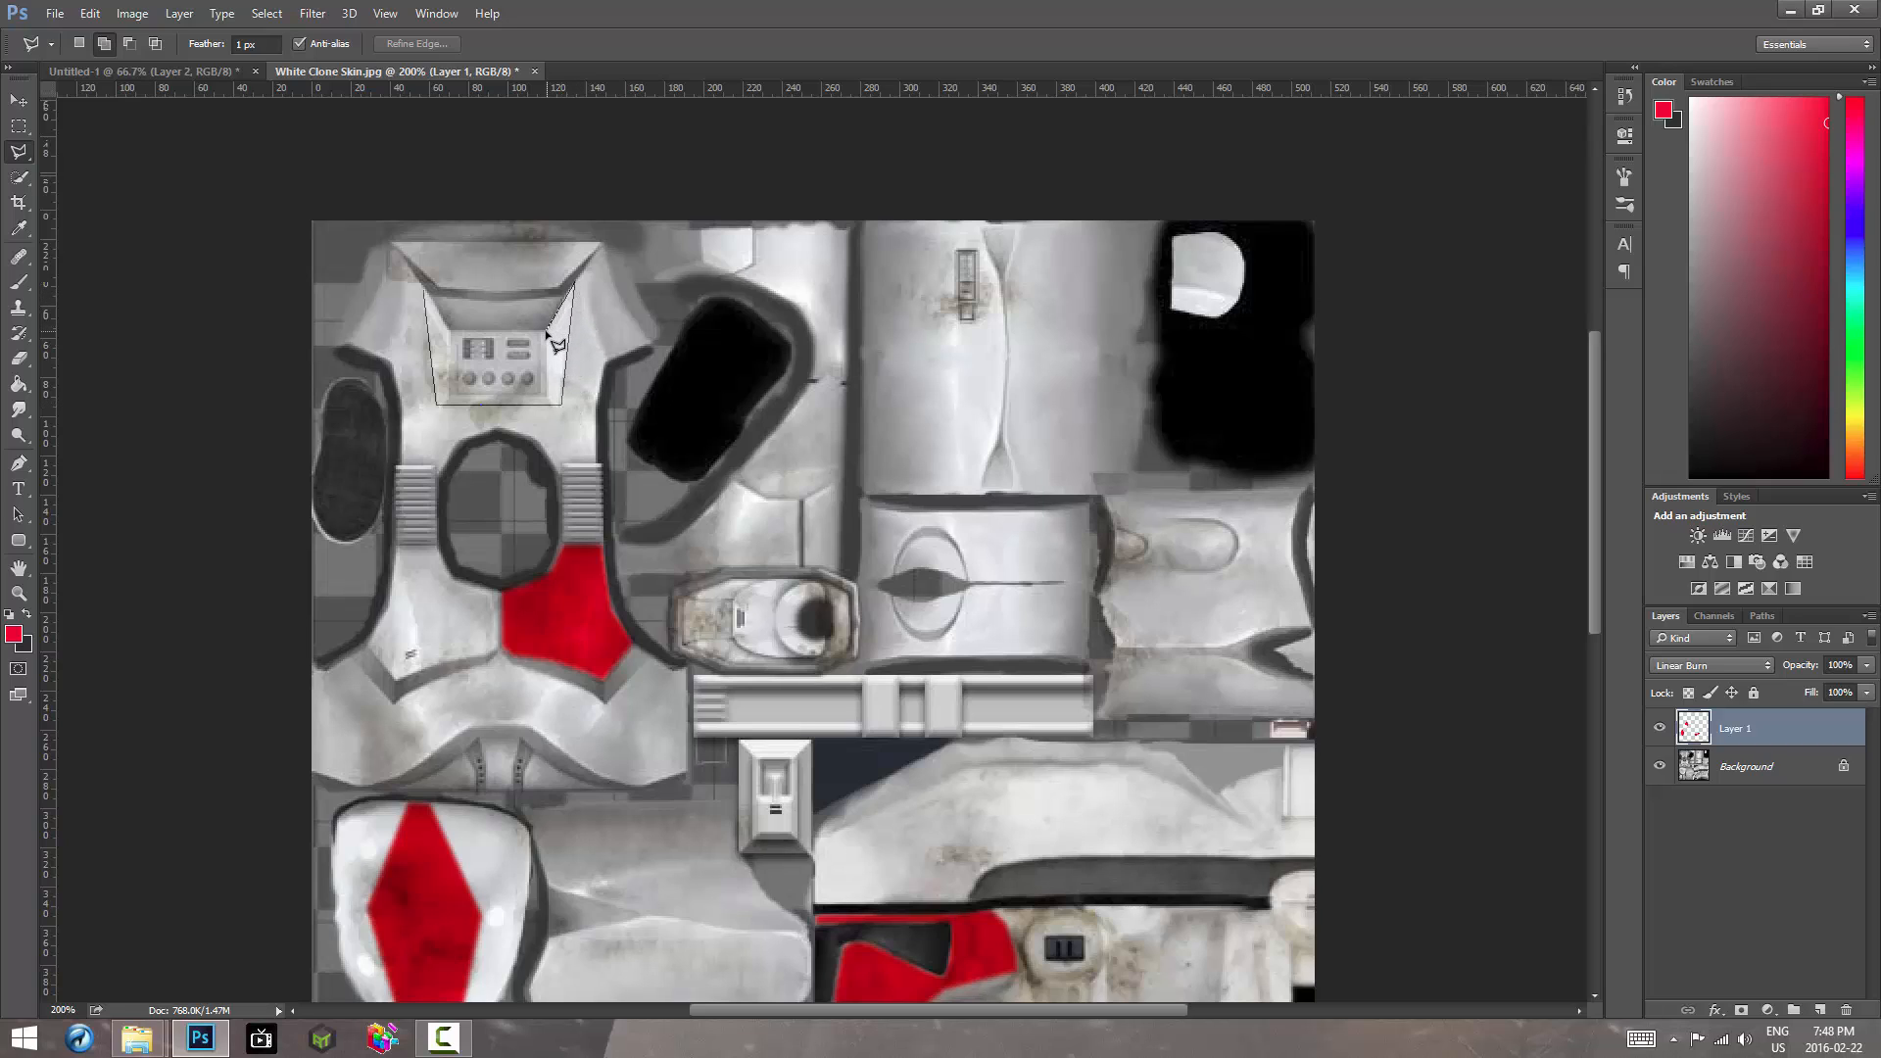
click(556, 403)
click(445, 396)
click(425, 291)
Step: Fill the band around the chest control panel with red and clear the selection
key(g)
click(446, 347)
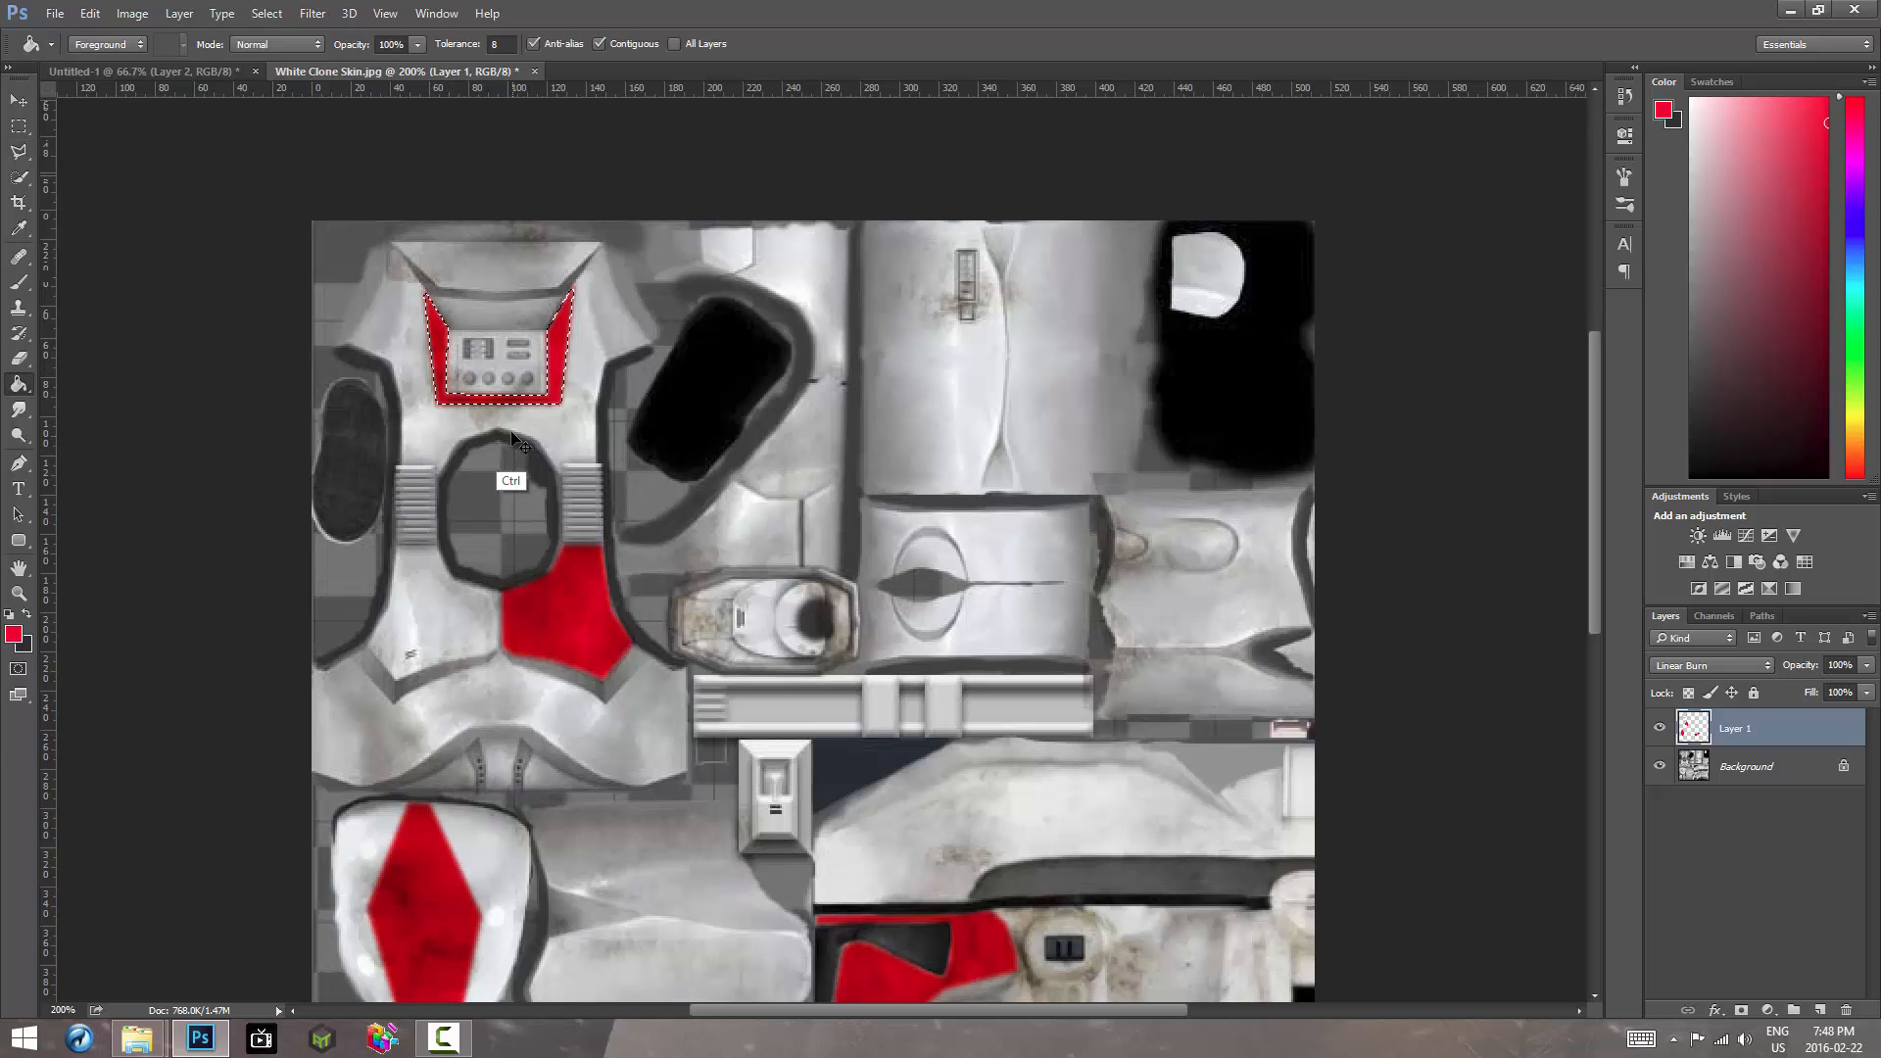
key(ctrl+d)
Step: Try erasing small chips out of the red diamond and the red helmet markings with a 4 px Eraser
drag(881, 775, 988, 496)
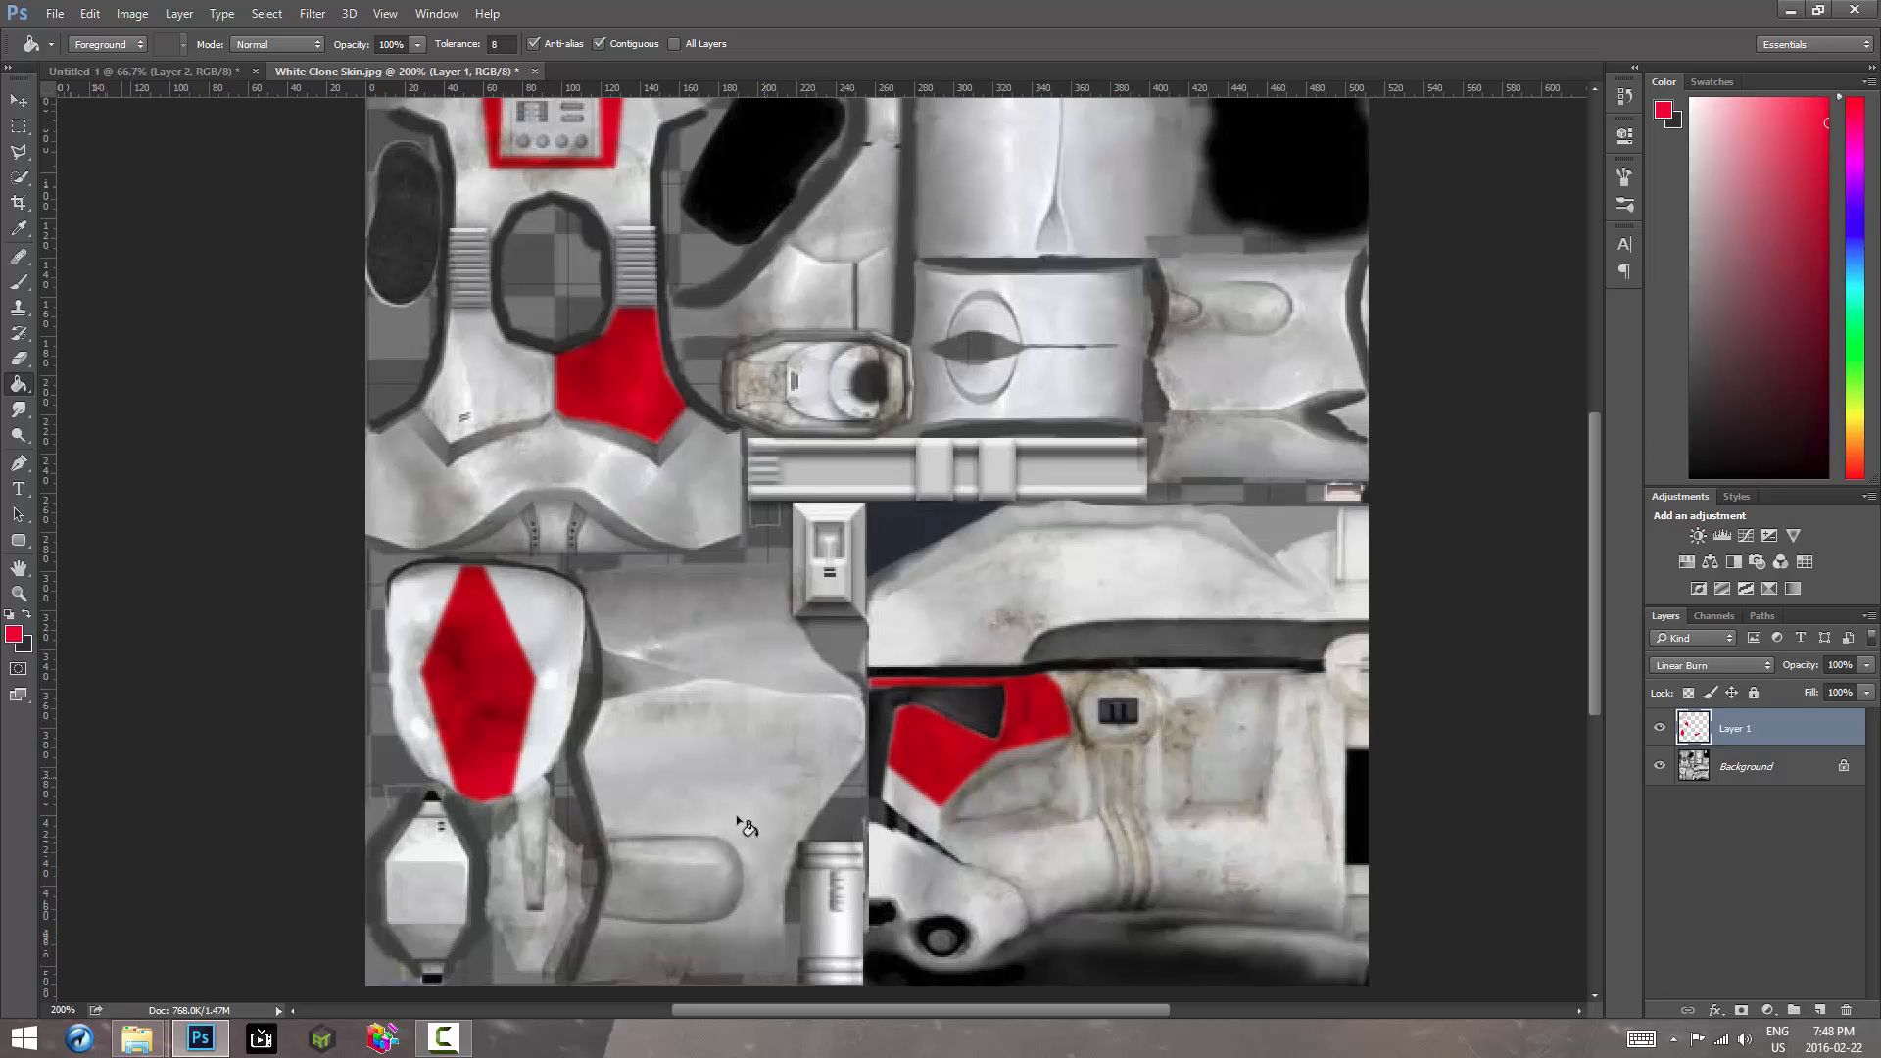
key(e)
click(98, 45)
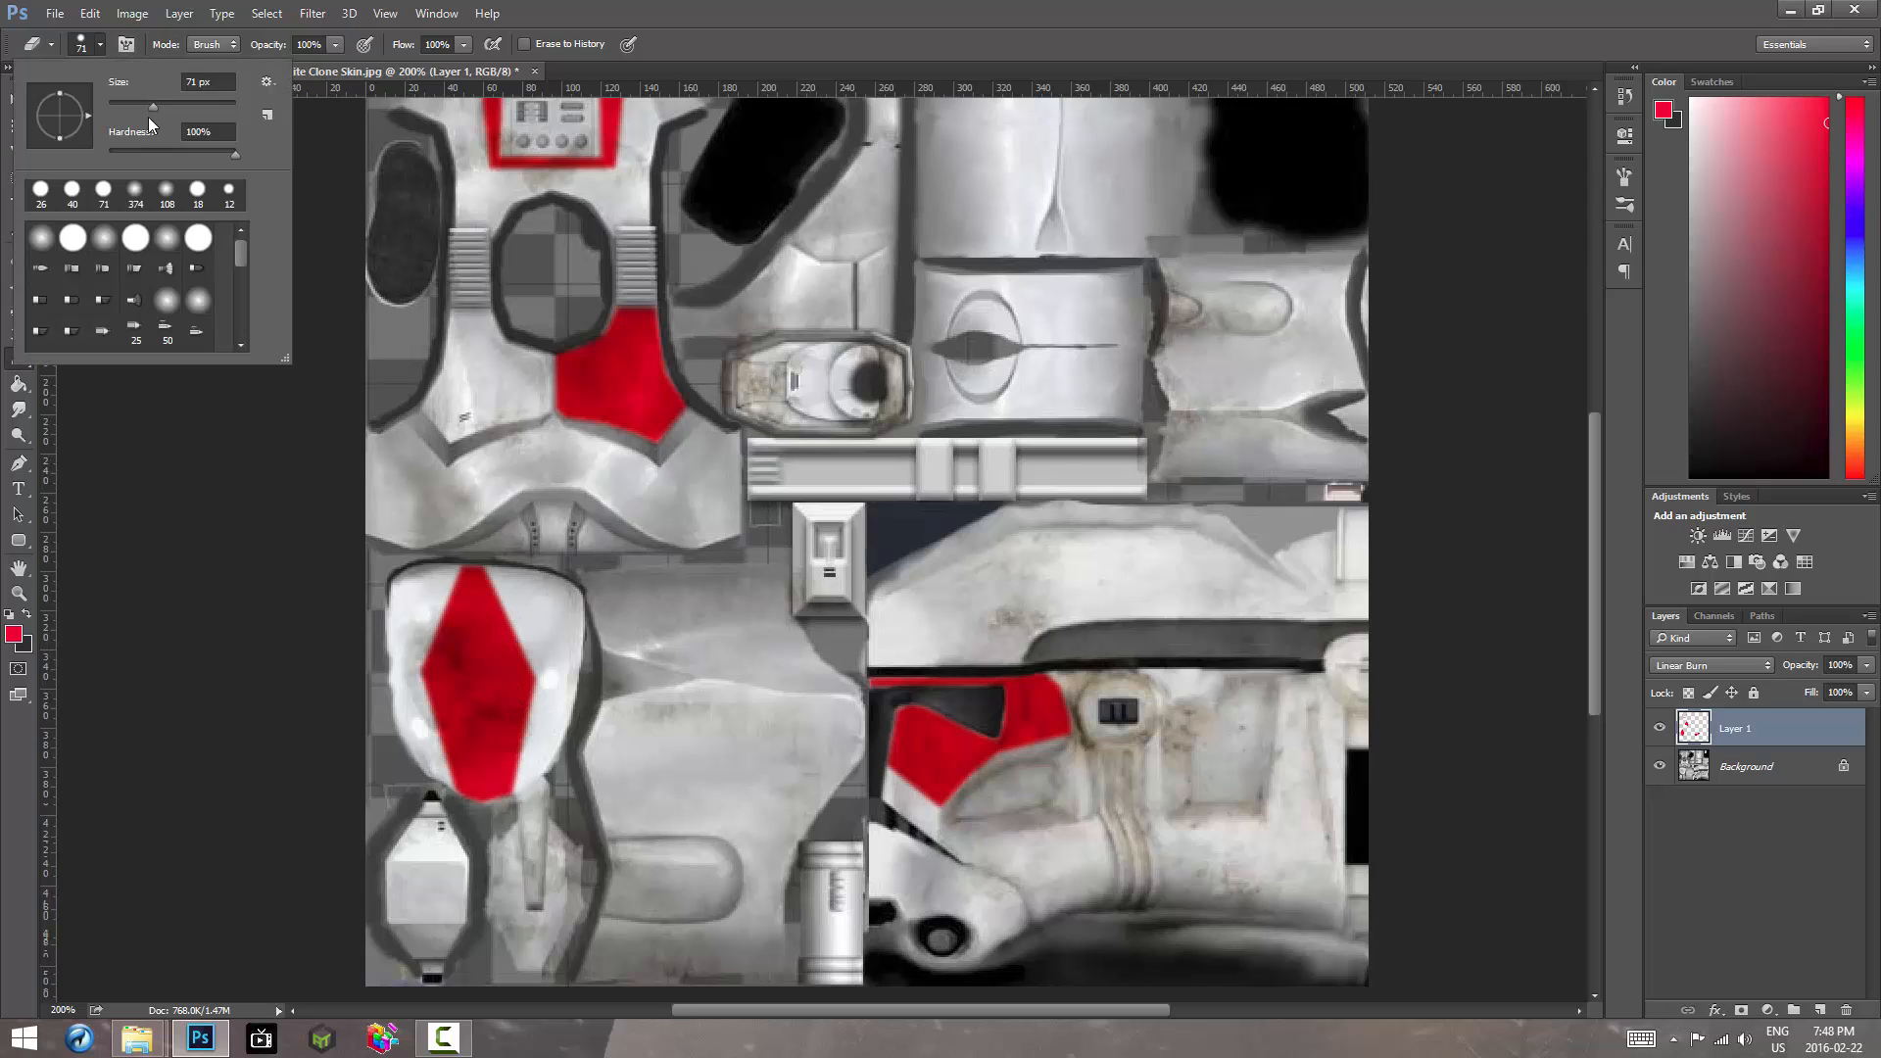
drag(193, 112, 114, 119)
click(99, 44)
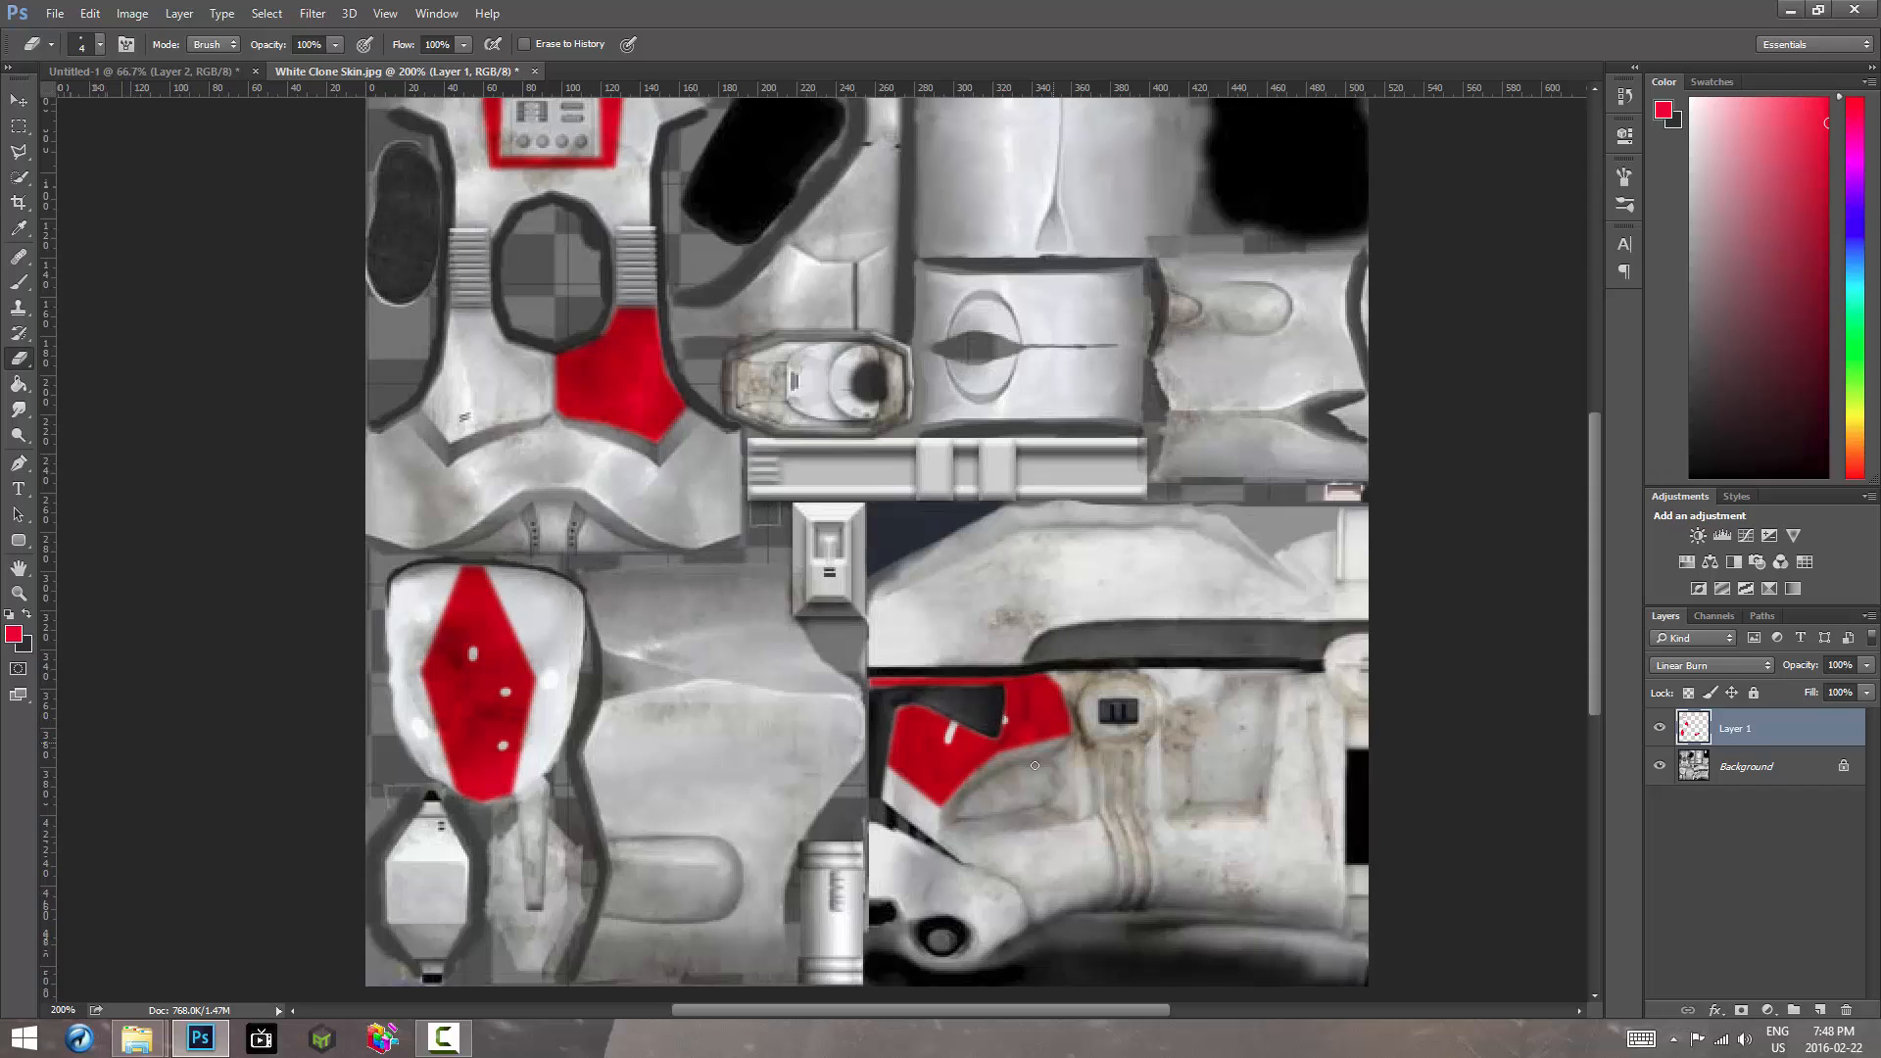
Step: Undo the eraser marks on the red diamond and helmet markings
key(ctrl+alt+z)
key(ctrl+alt+z)
key(ctrl+alt+z)
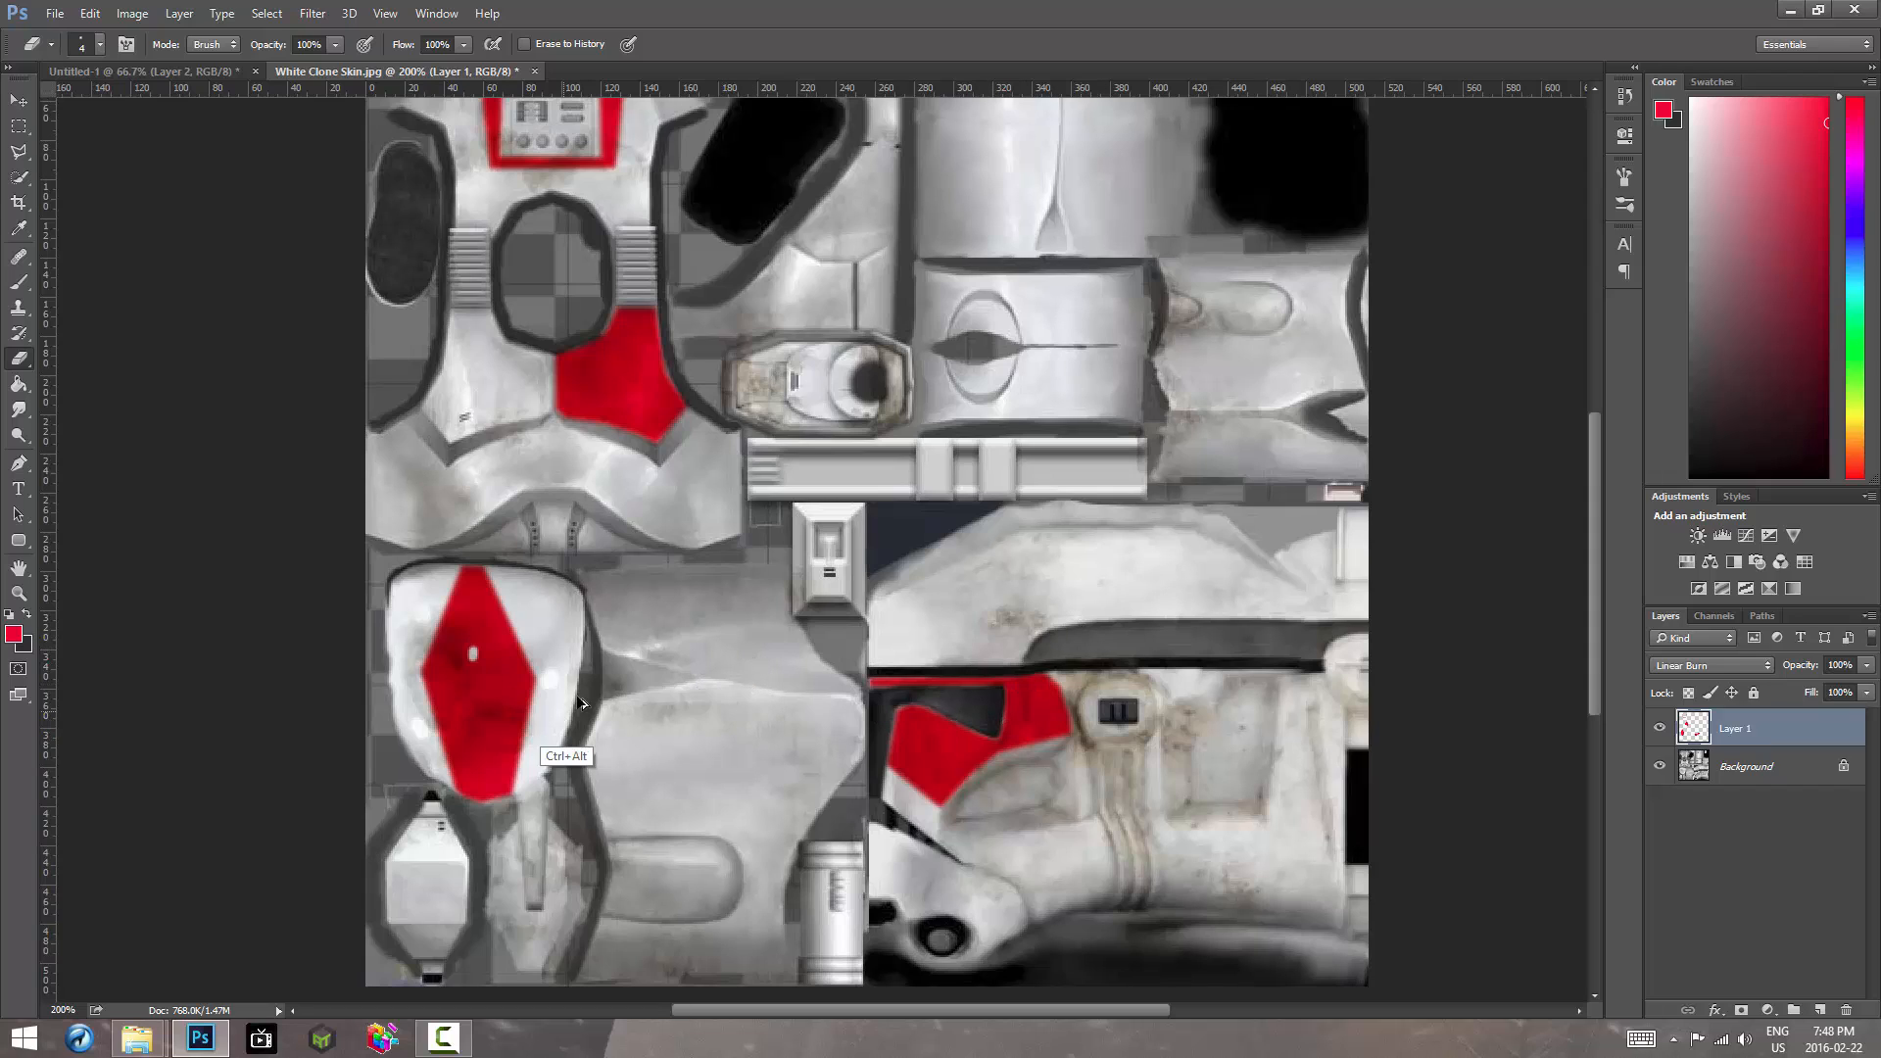
key(ctrl+alt+z)
Step: Outline small irregular chip shapes along the edges and inside of the red diamond with the Polygonal Lasso tool
click(18, 151)
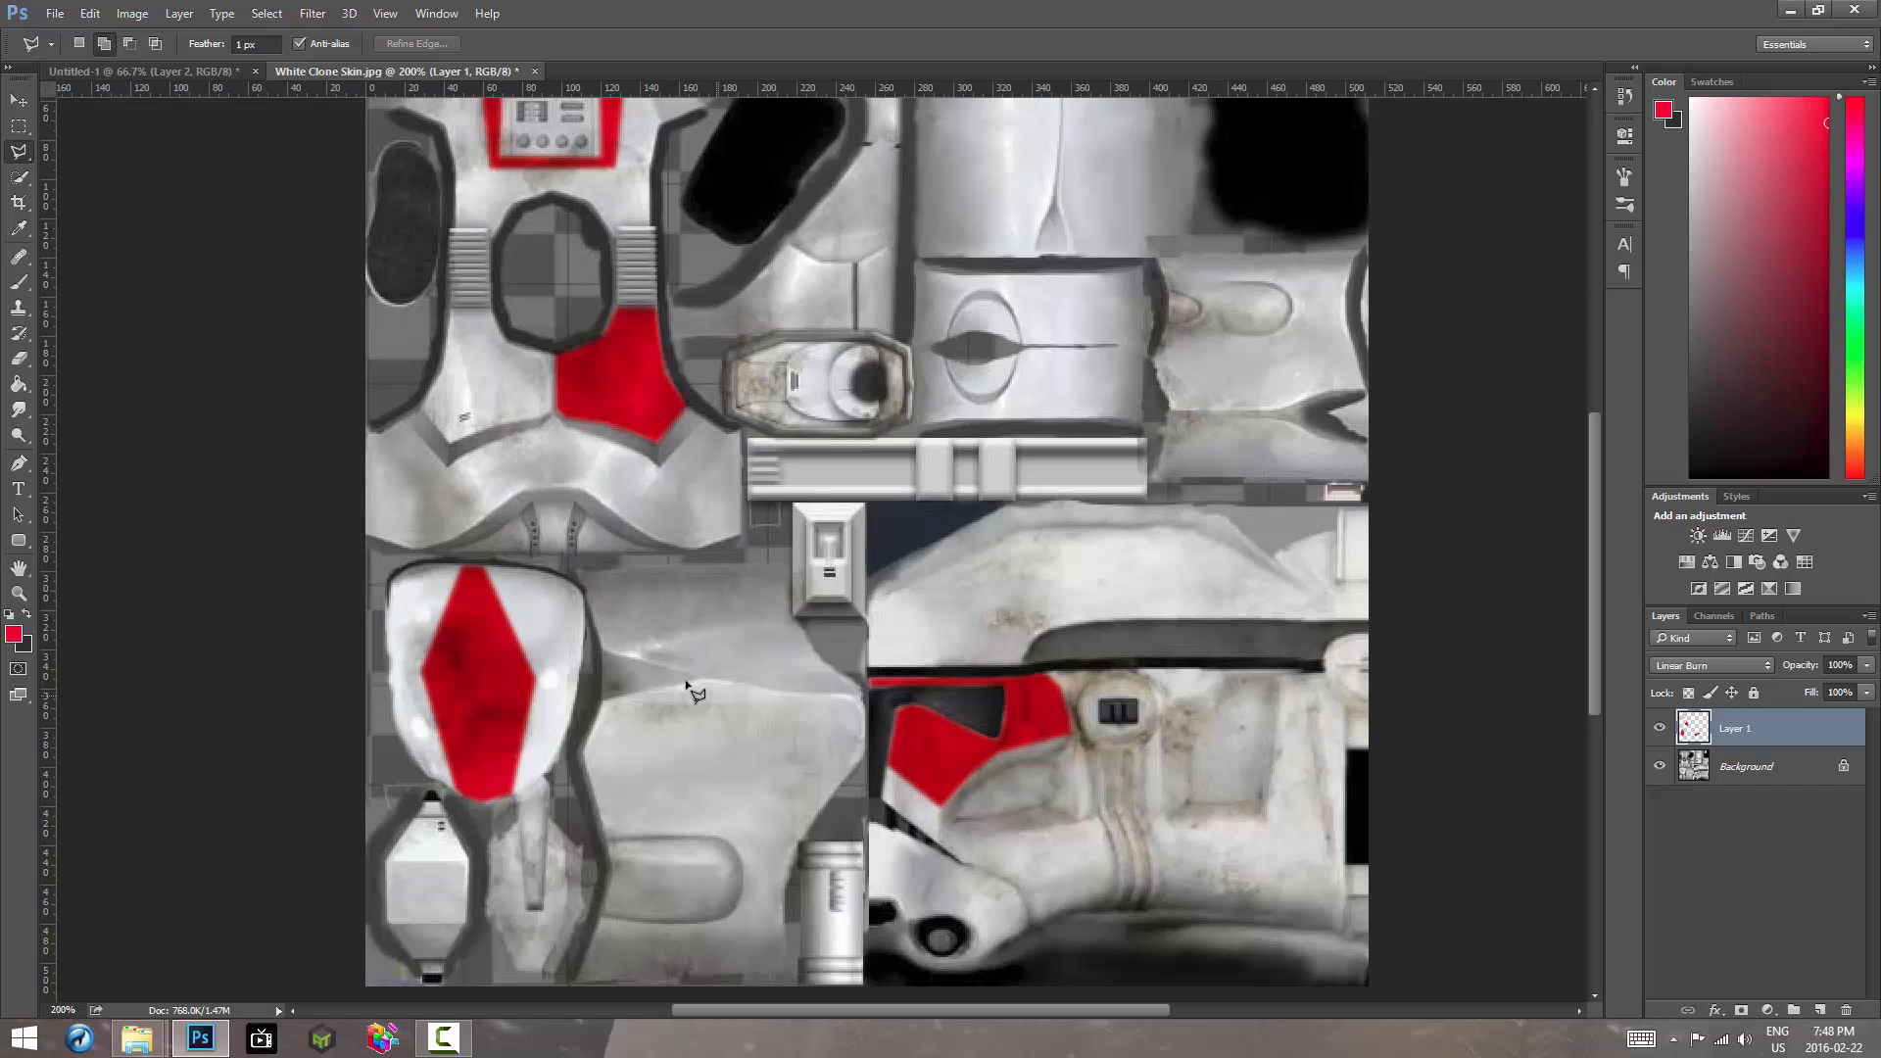
click(448, 599)
click(507, 627)
click(520, 627)
click(521, 658)
click(531, 665)
click(532, 637)
click(528, 611)
click(513, 593)
click(496, 582)
Step: Add jagged chip shapes along the lower edges of the red helmet markings to the selection
click(928, 802)
click(915, 792)
click(1035, 731)
click(1064, 731)
click(1063, 742)
click(1053, 751)
click(1025, 751)
Step: Add small chips on the inner edge of the red chest patch and the lower corner of the control panel band to the selection
click(554, 383)
double_click(562, 420)
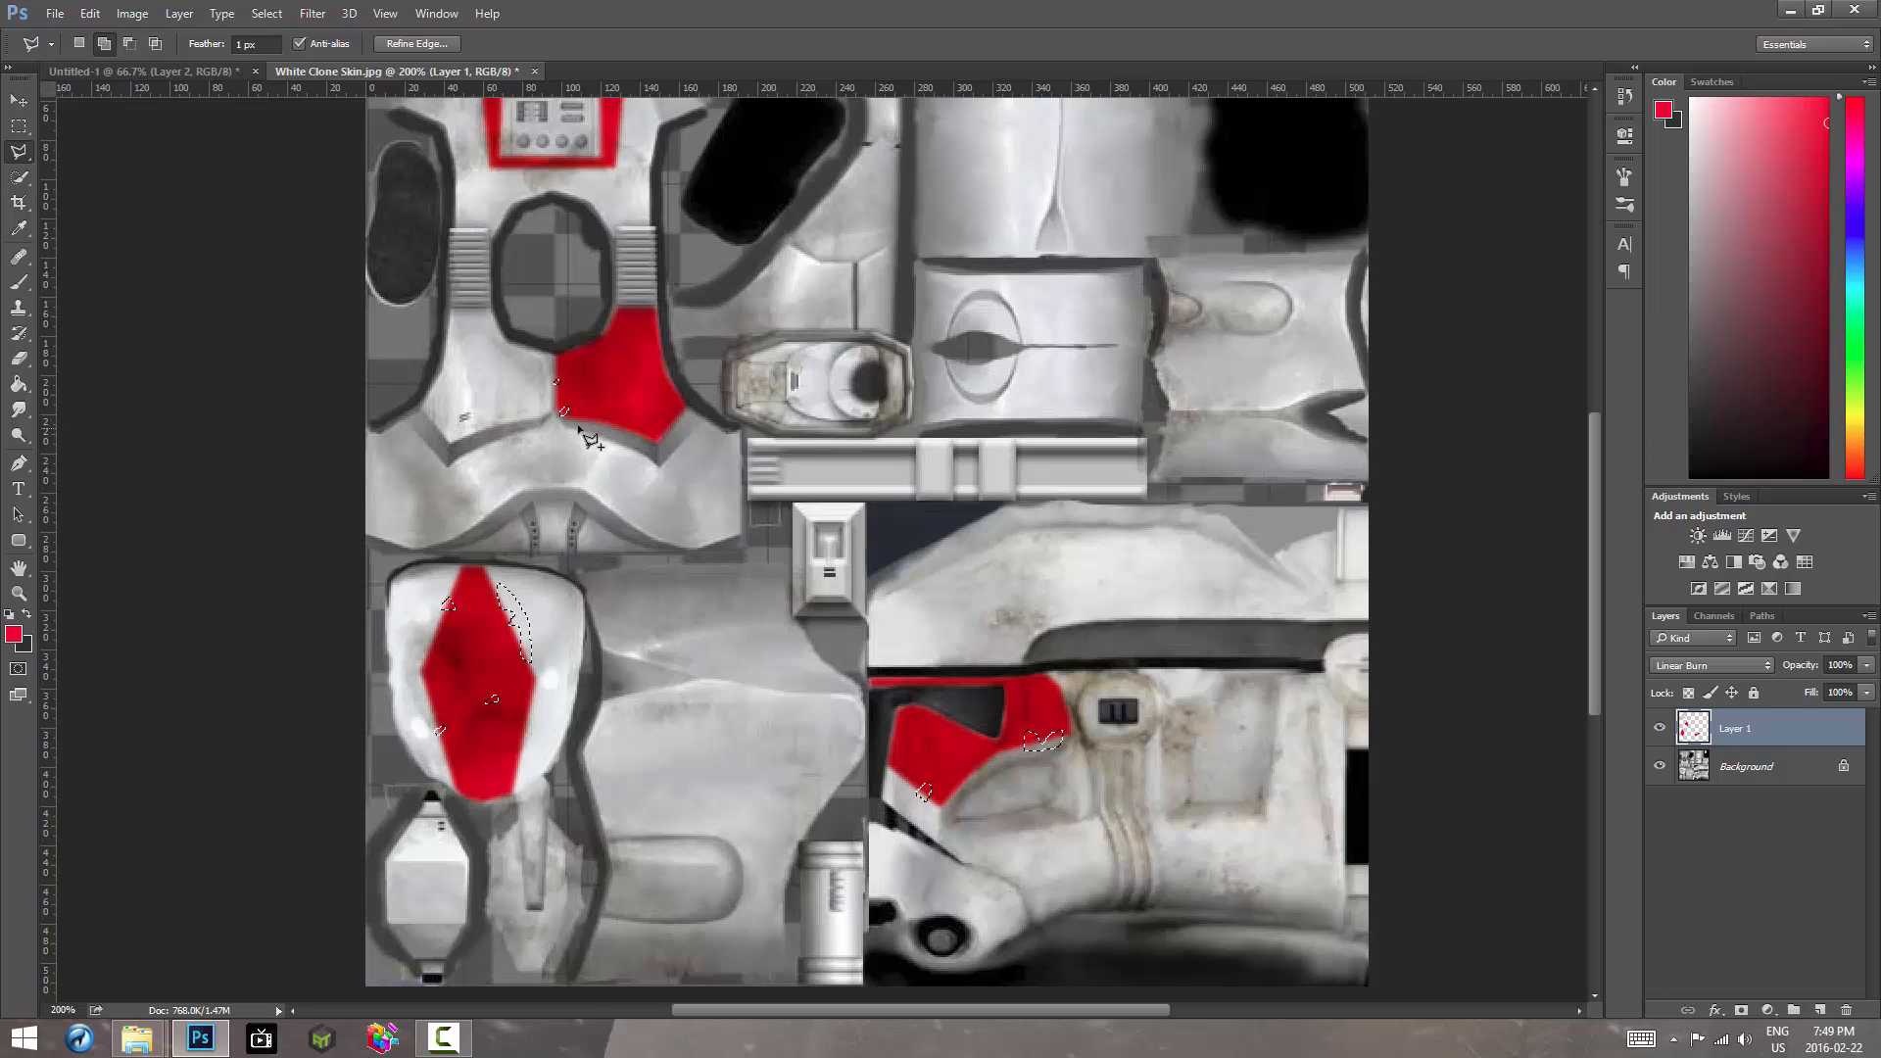
click(589, 163)
click(596, 178)
double_click(607, 171)
Step: Erase the red inside the selected chips with a 51 px Eraser and clear the selection
key(e)
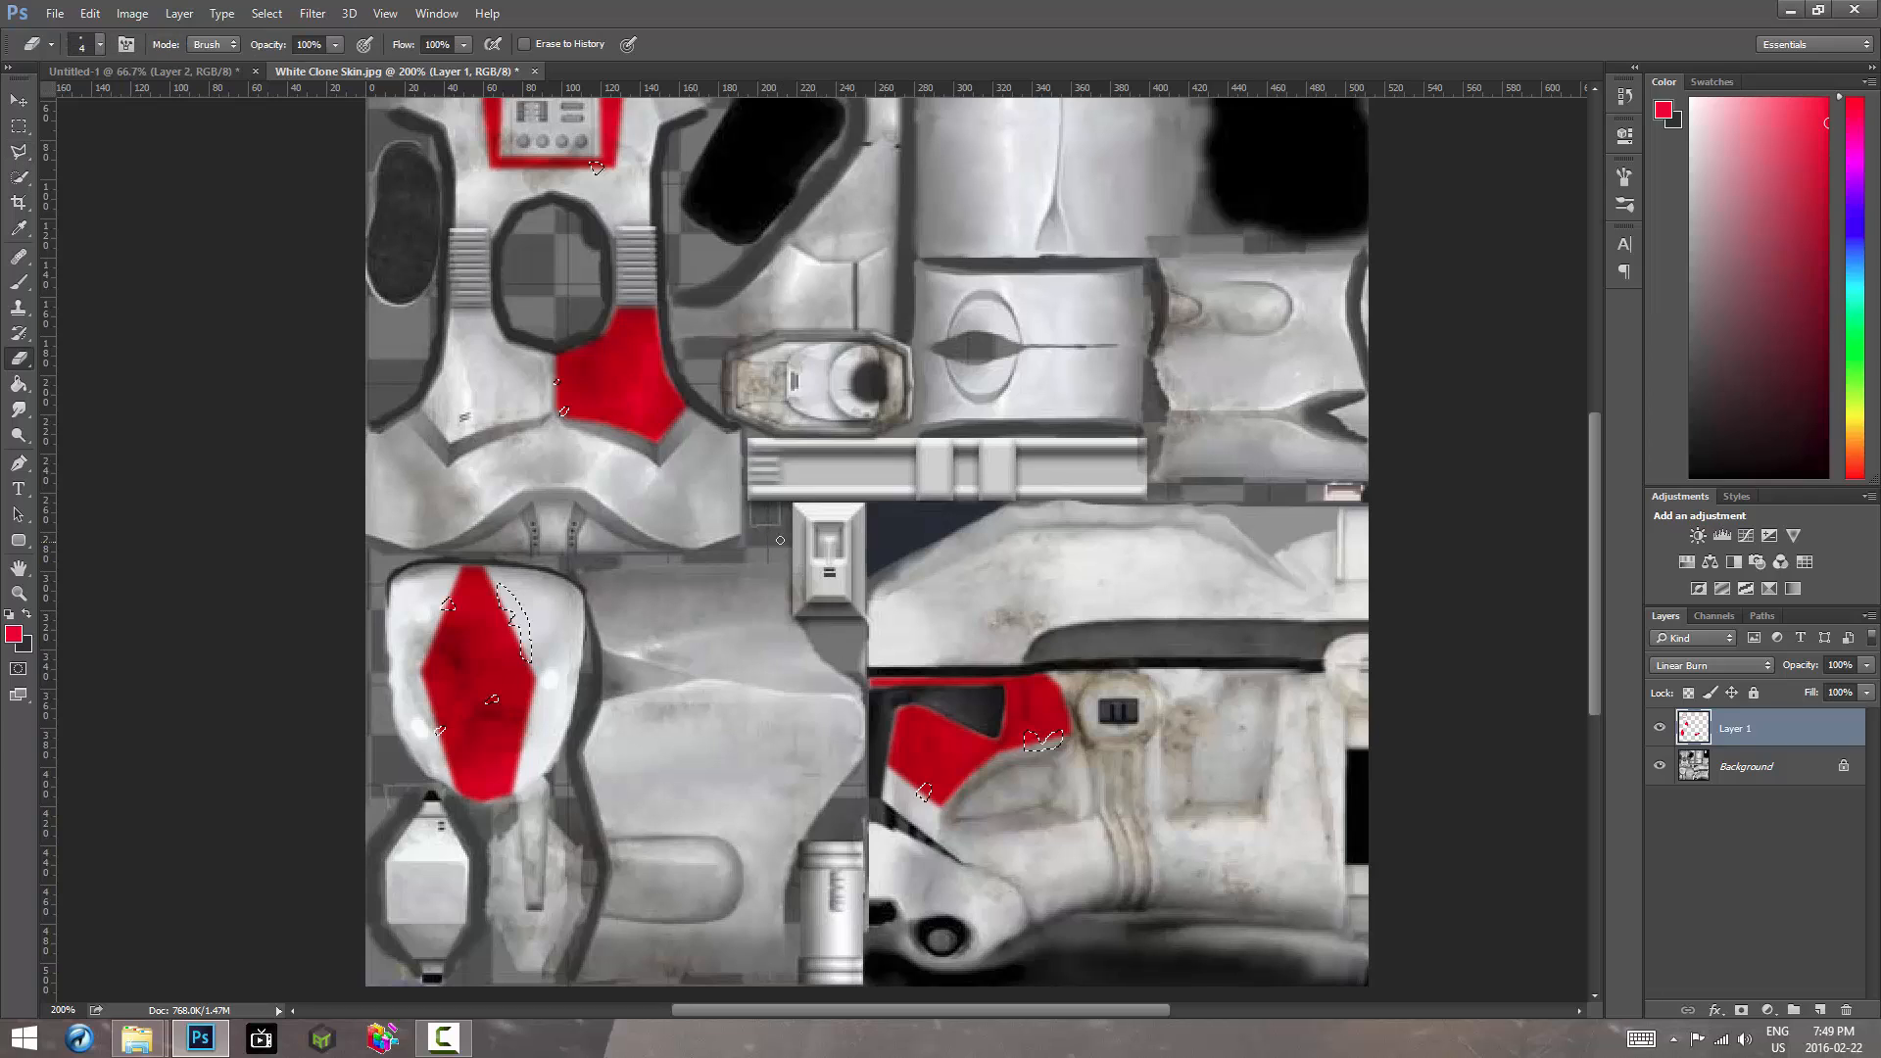
click(100, 45)
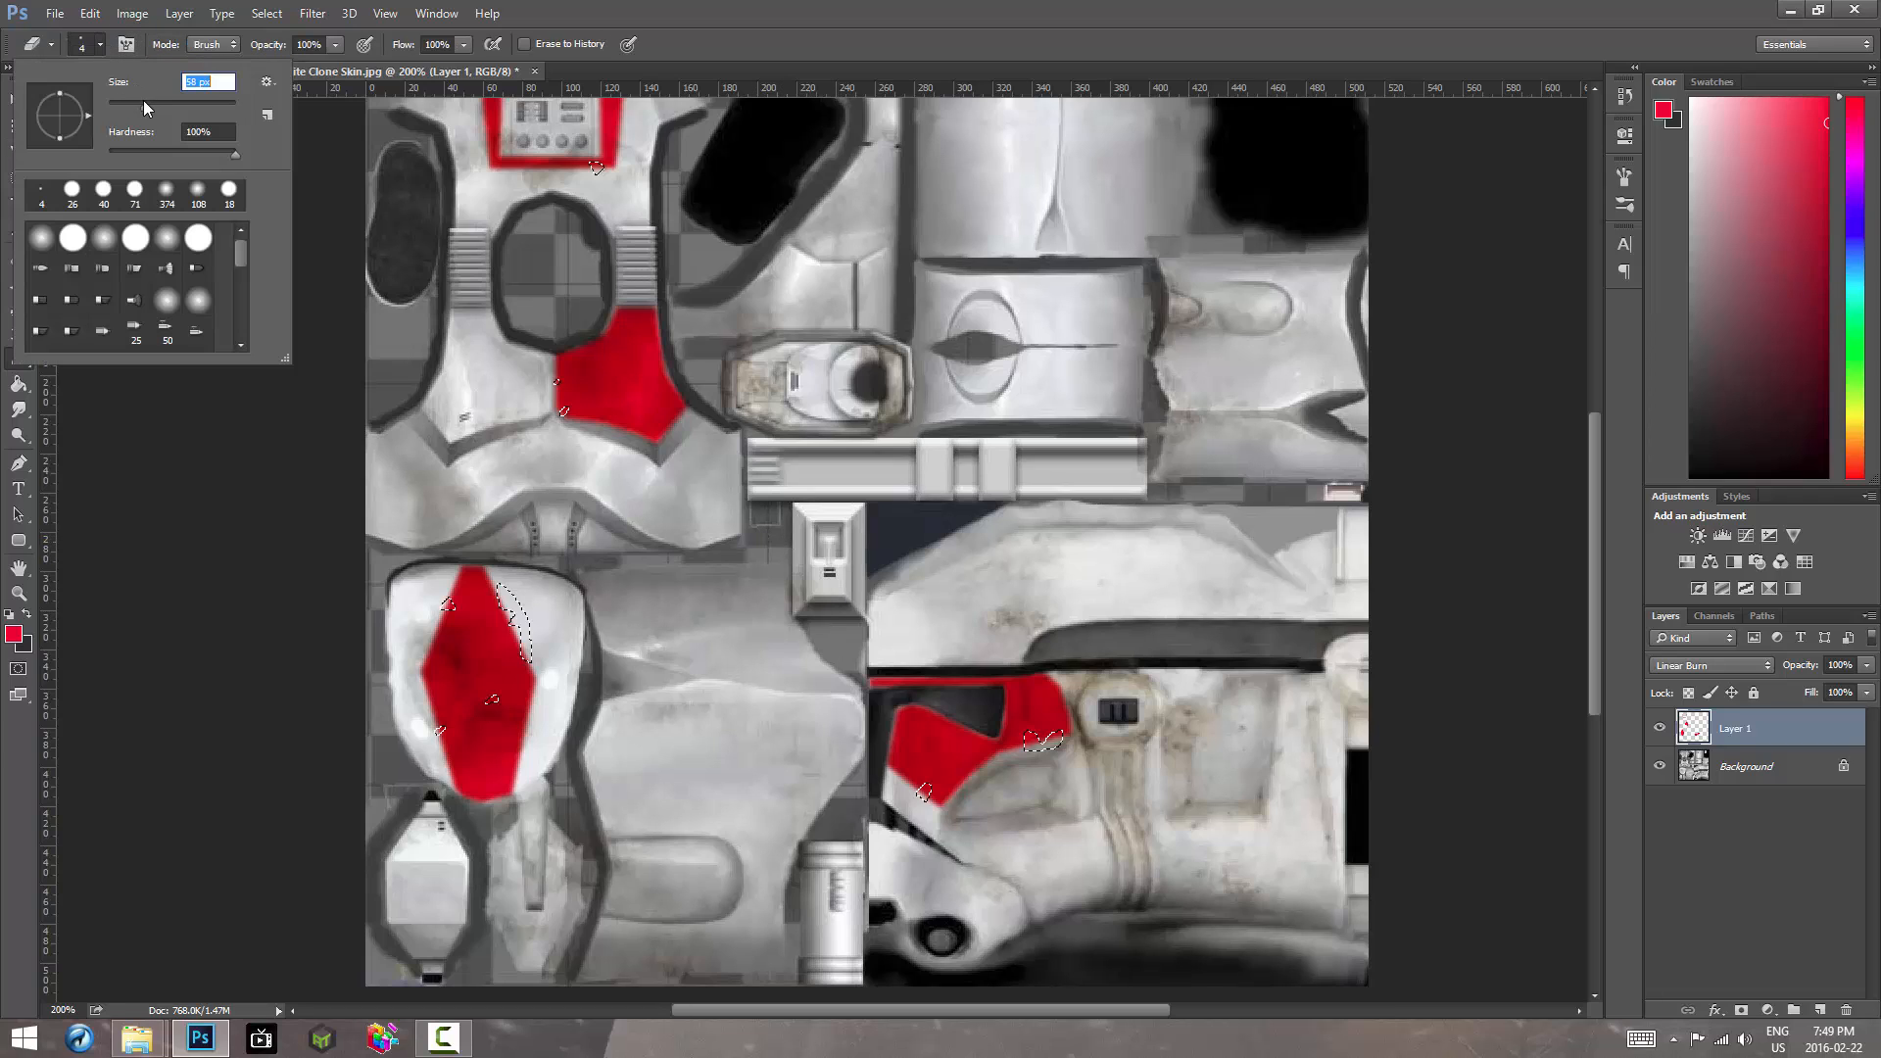
click(102, 49)
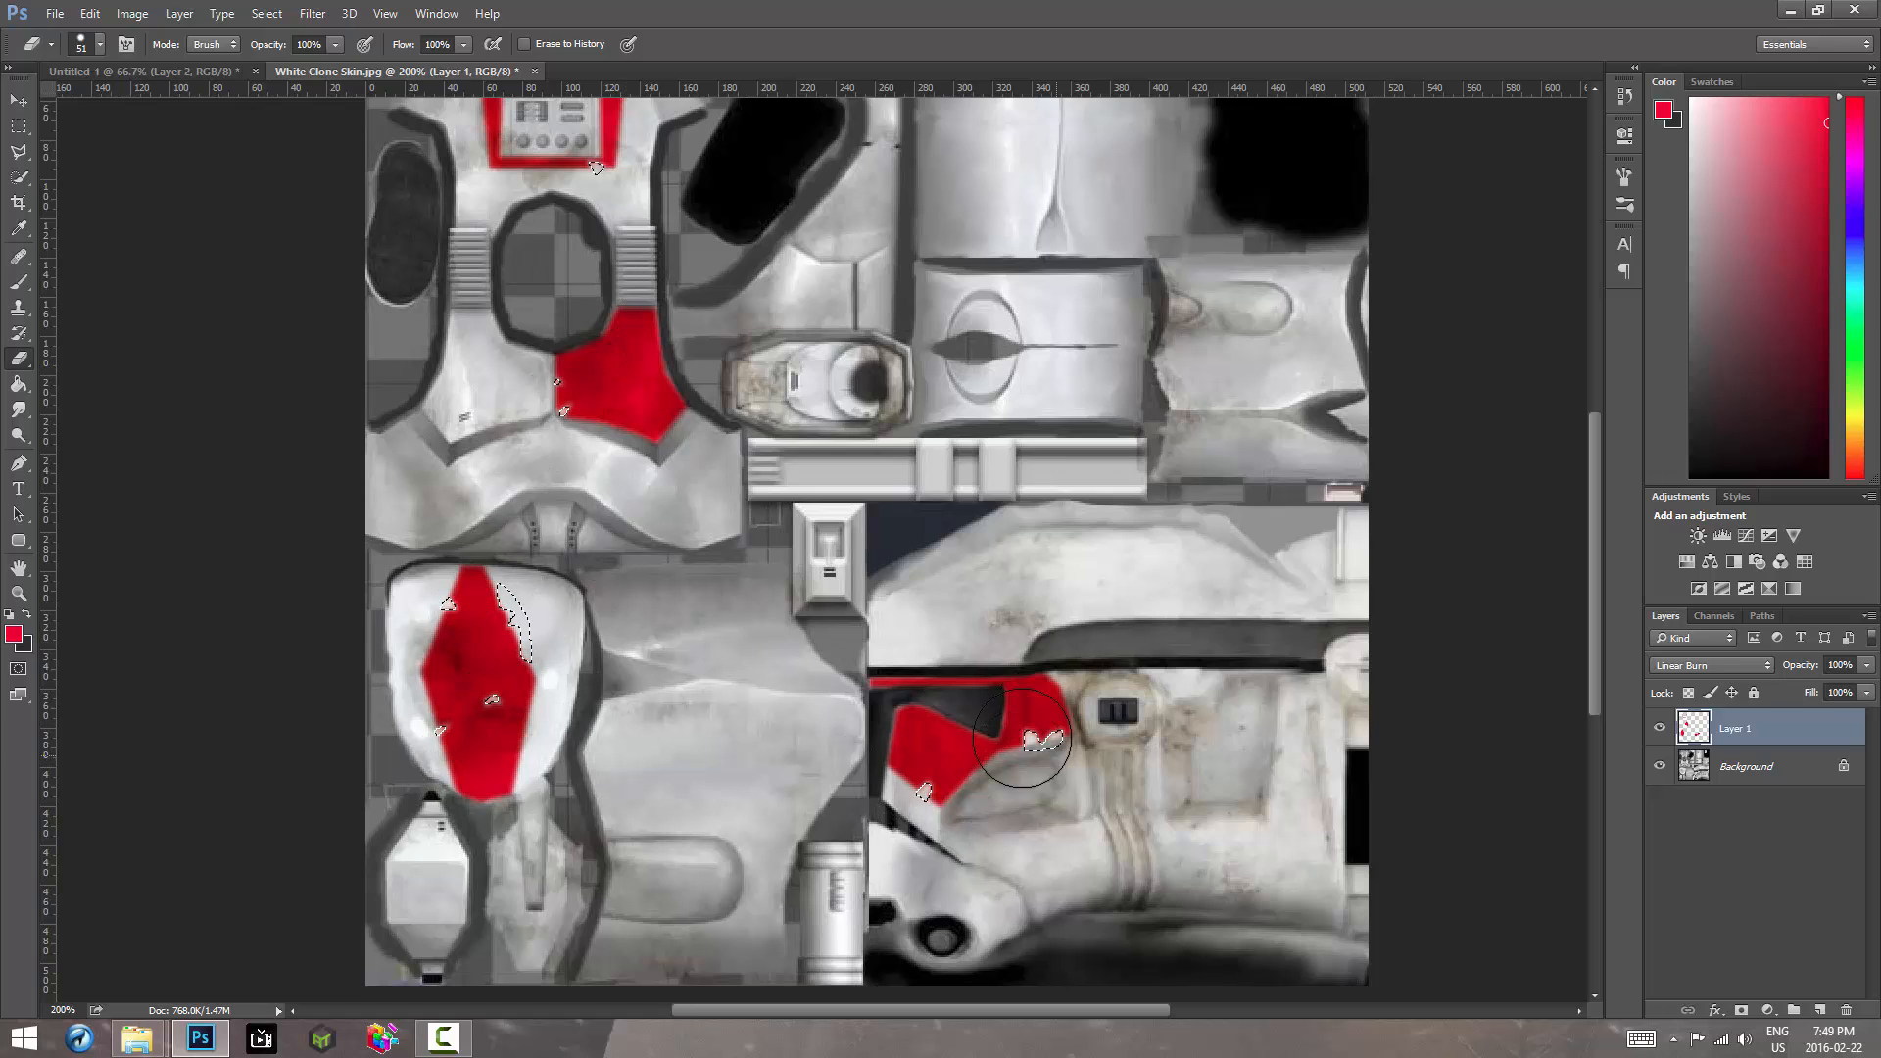
key(ctrl+d)
Step: Outline the small rounded white patch within the black area with the Polygonal Lasso tool and fill it with red
drag(870, 511, 811, 791)
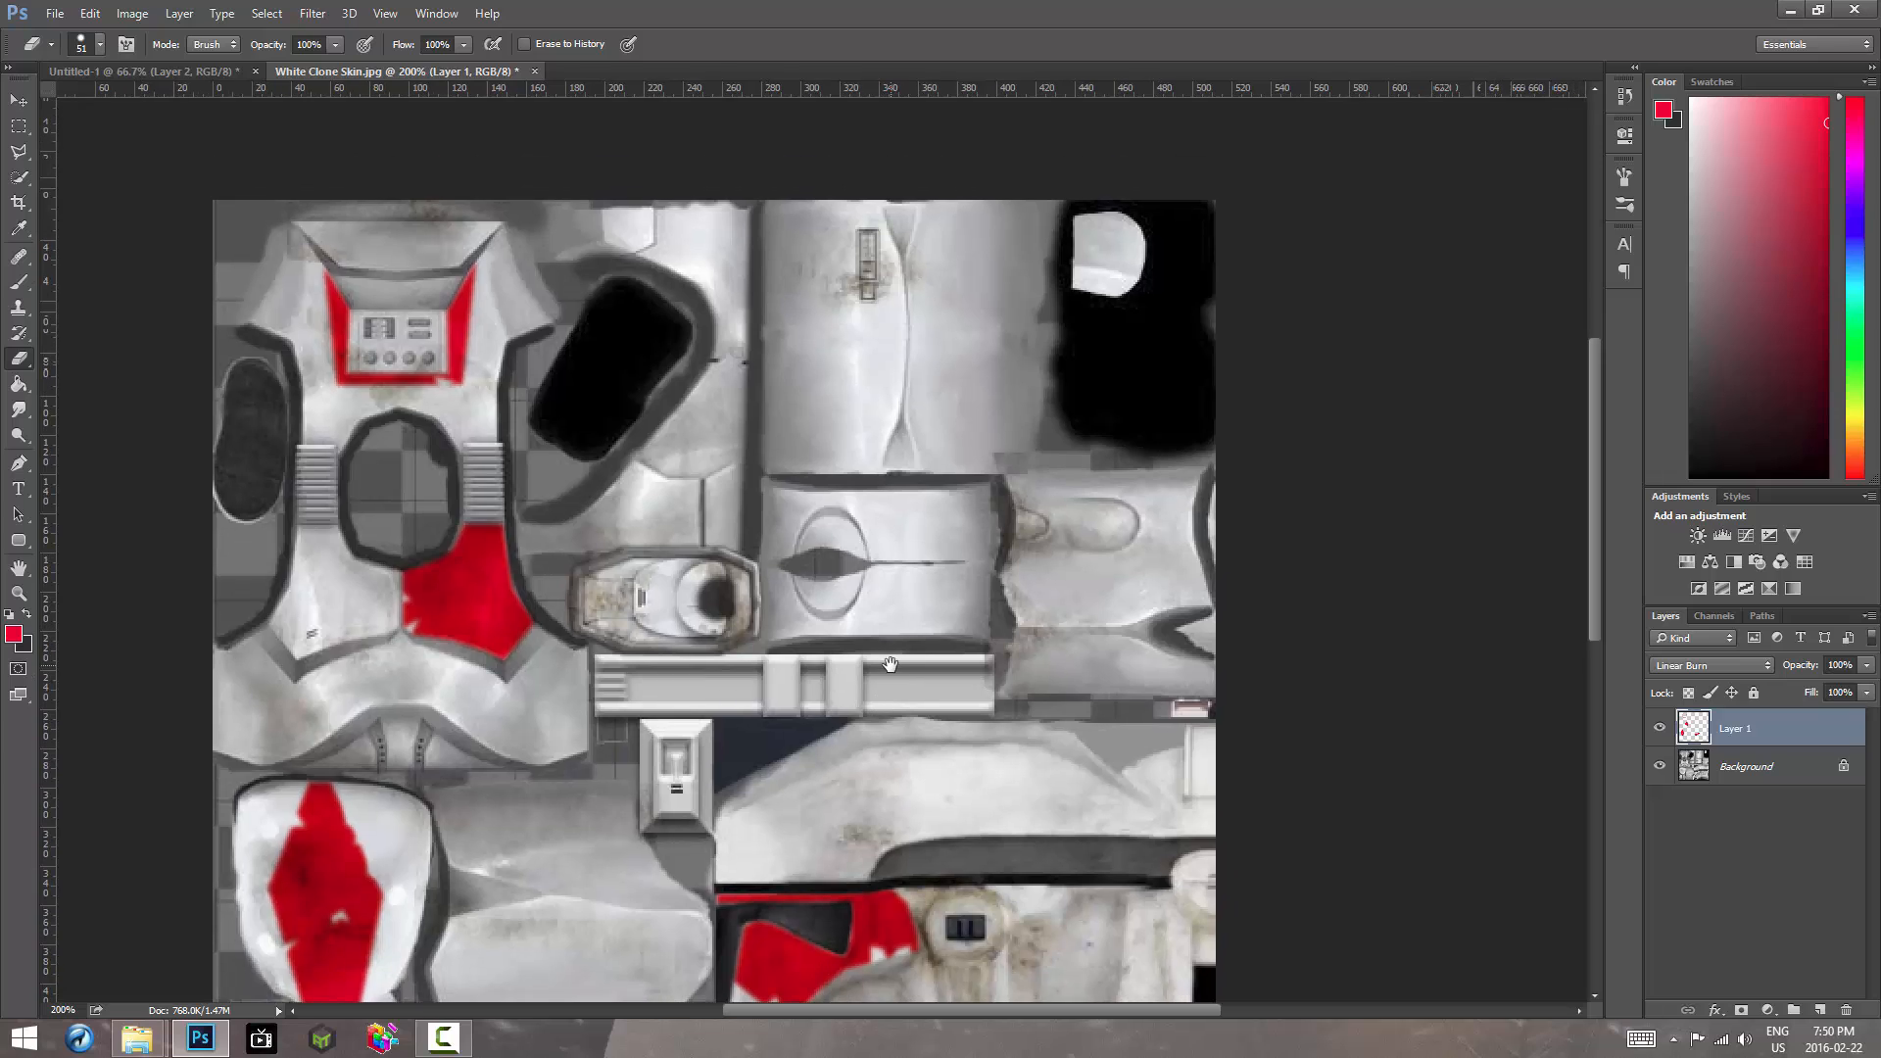
drag(890, 663, 841, 717)
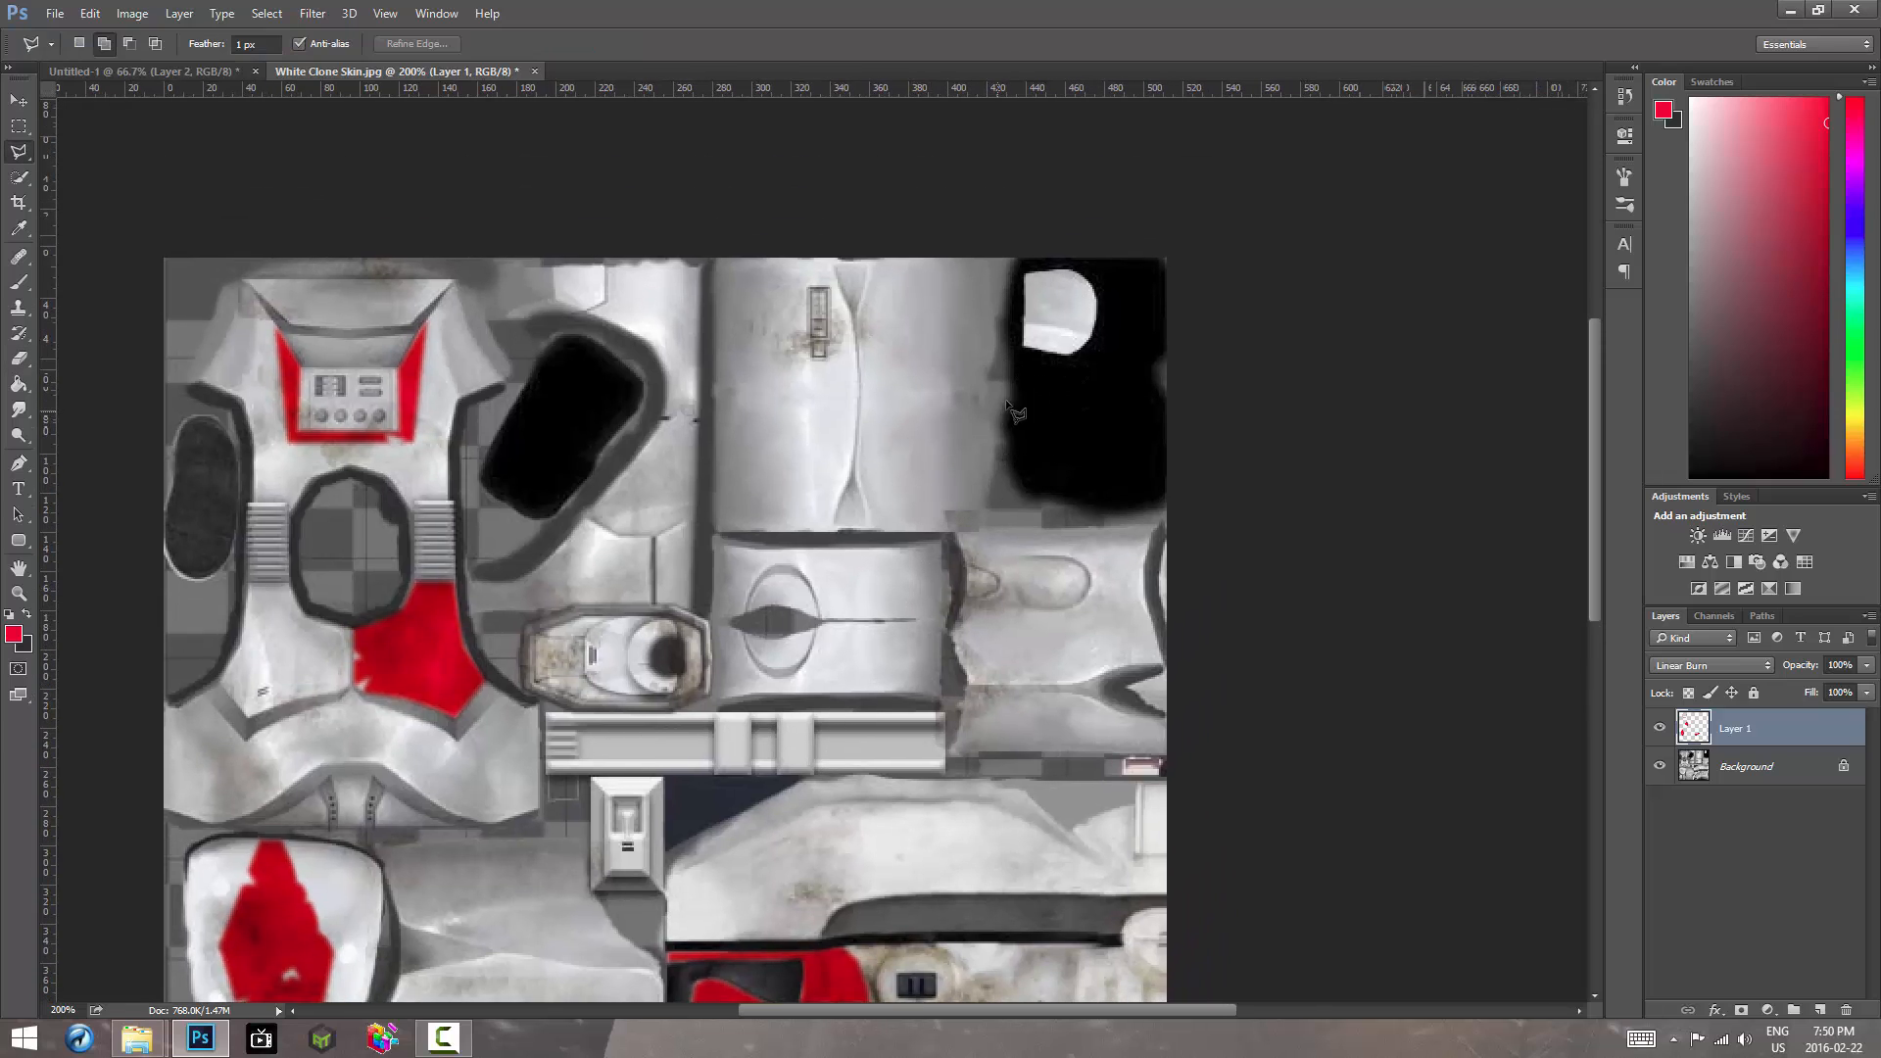
key(l)
click(1025, 348)
click(1026, 276)
click(1085, 278)
click(1070, 353)
click(1024, 347)
key(g)
click(1072, 323)
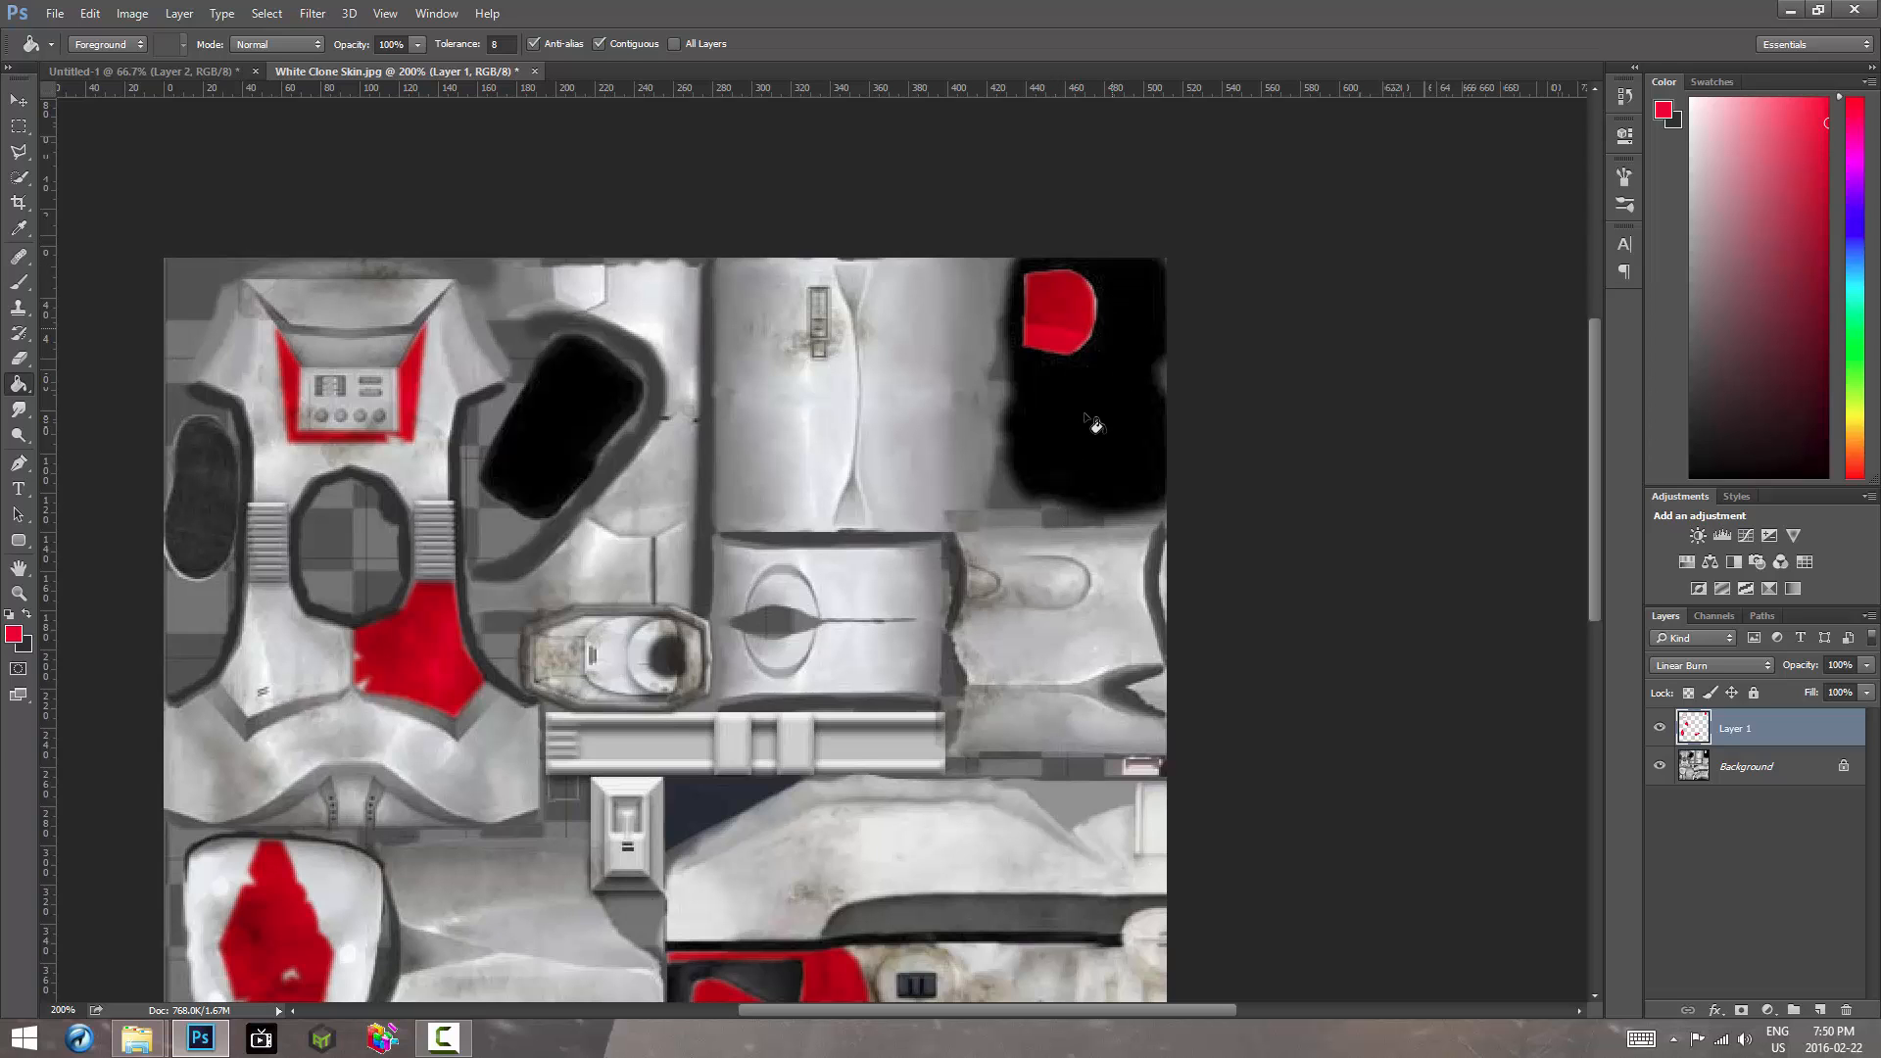
drag(699, 713, 884, 467)
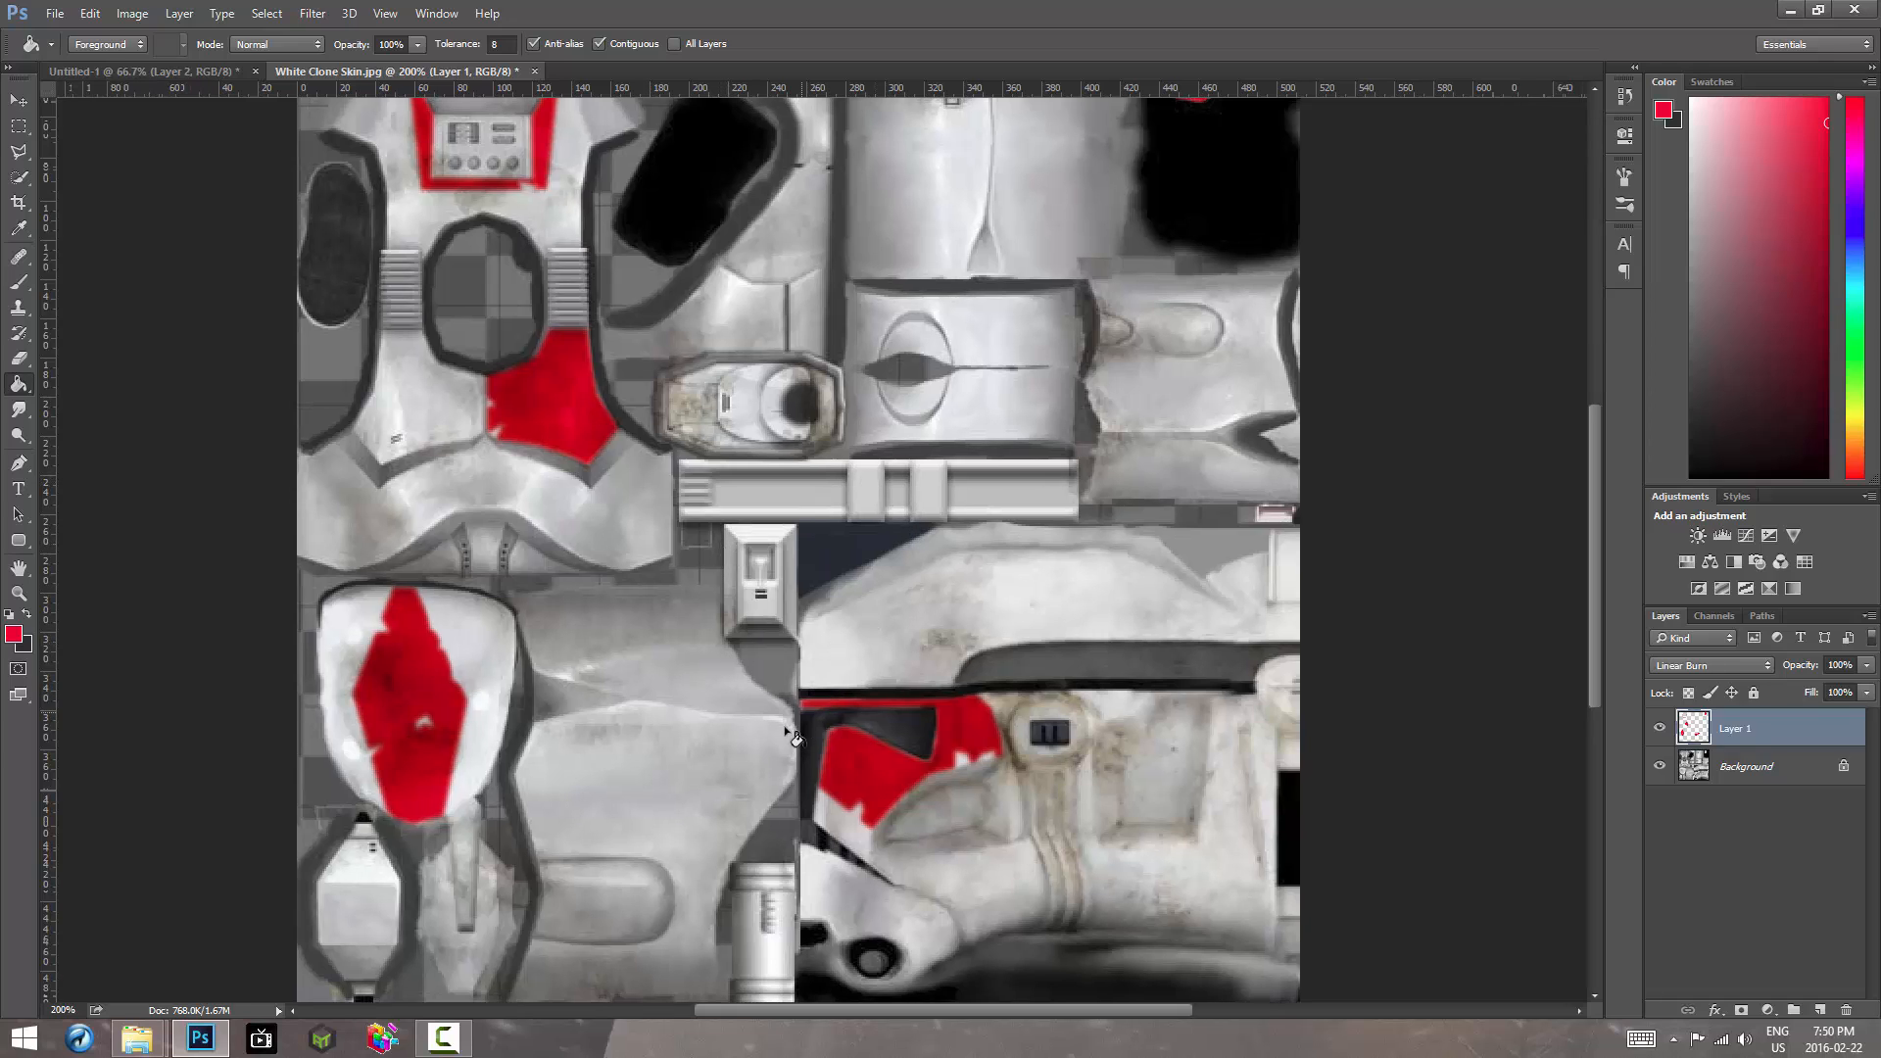
drag(941, 628, 837, 601)
drag(575, 556, 608, 672)
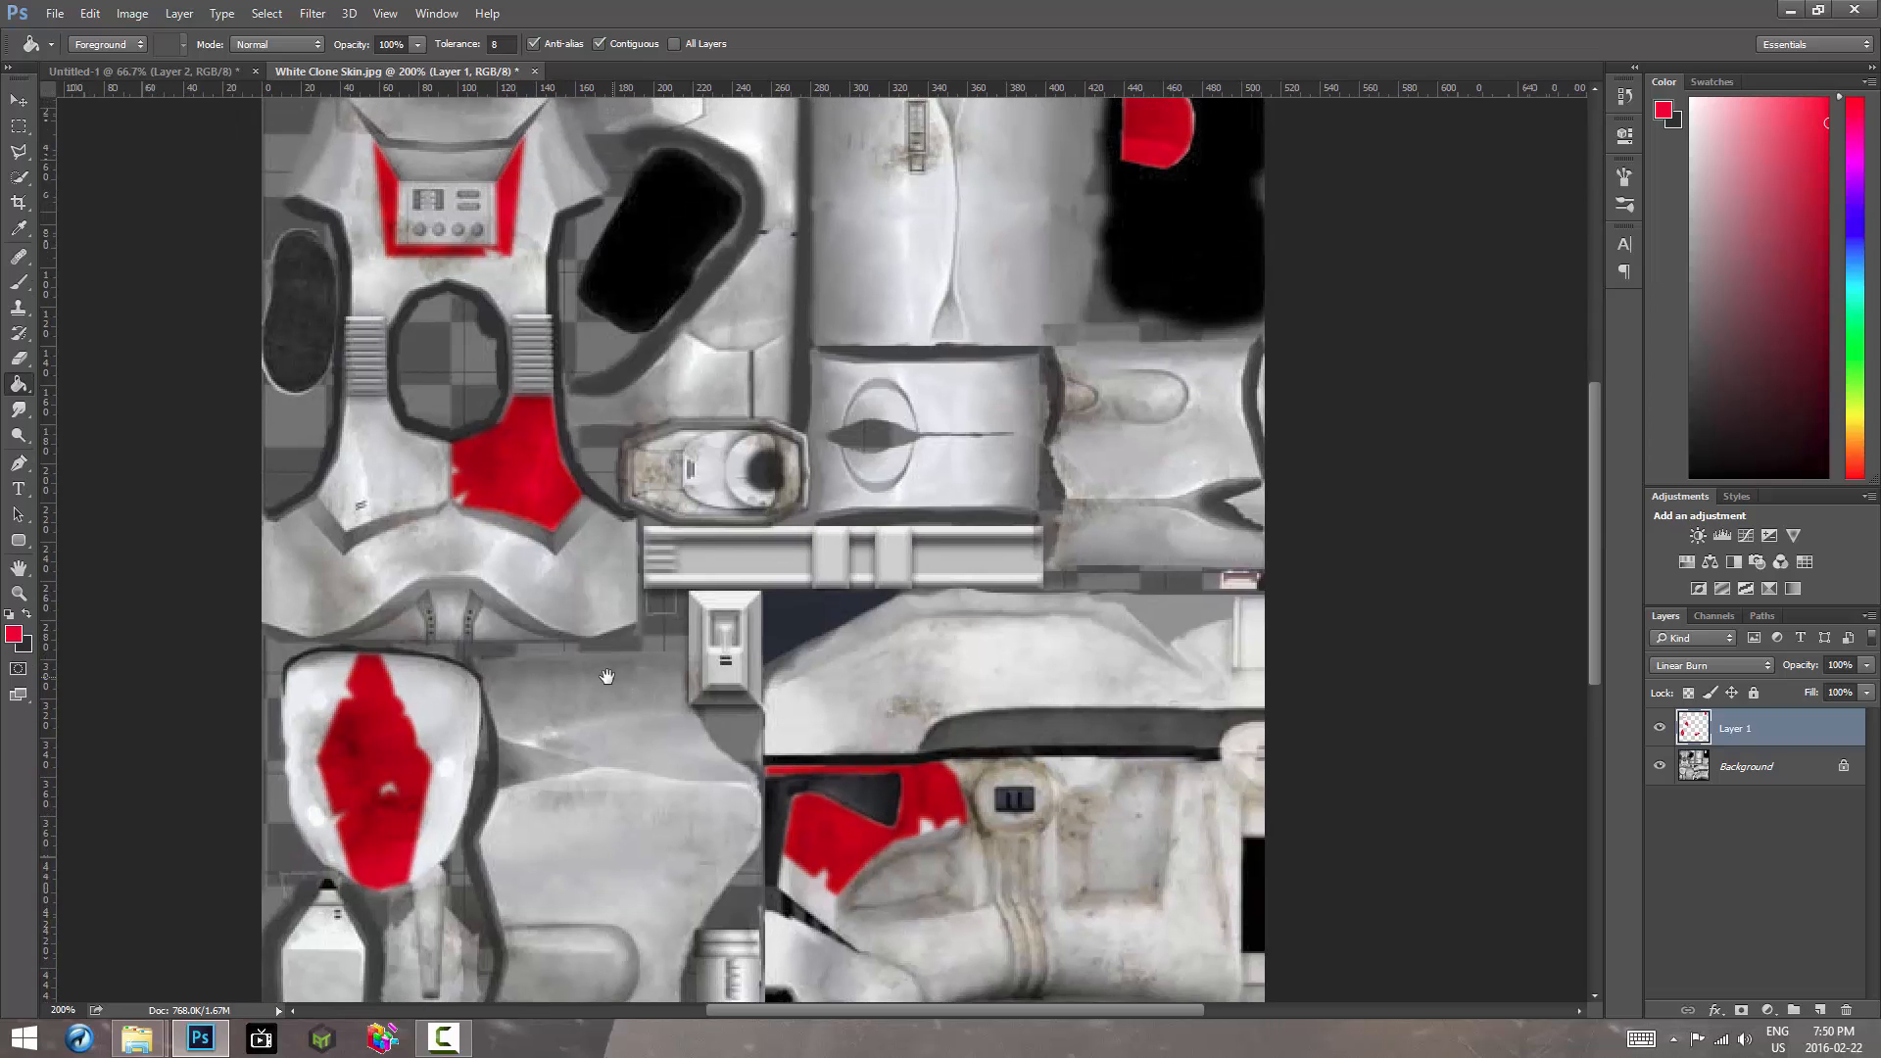
drag(1040, 526, 847, 556)
drag(843, 625, 958, 487)
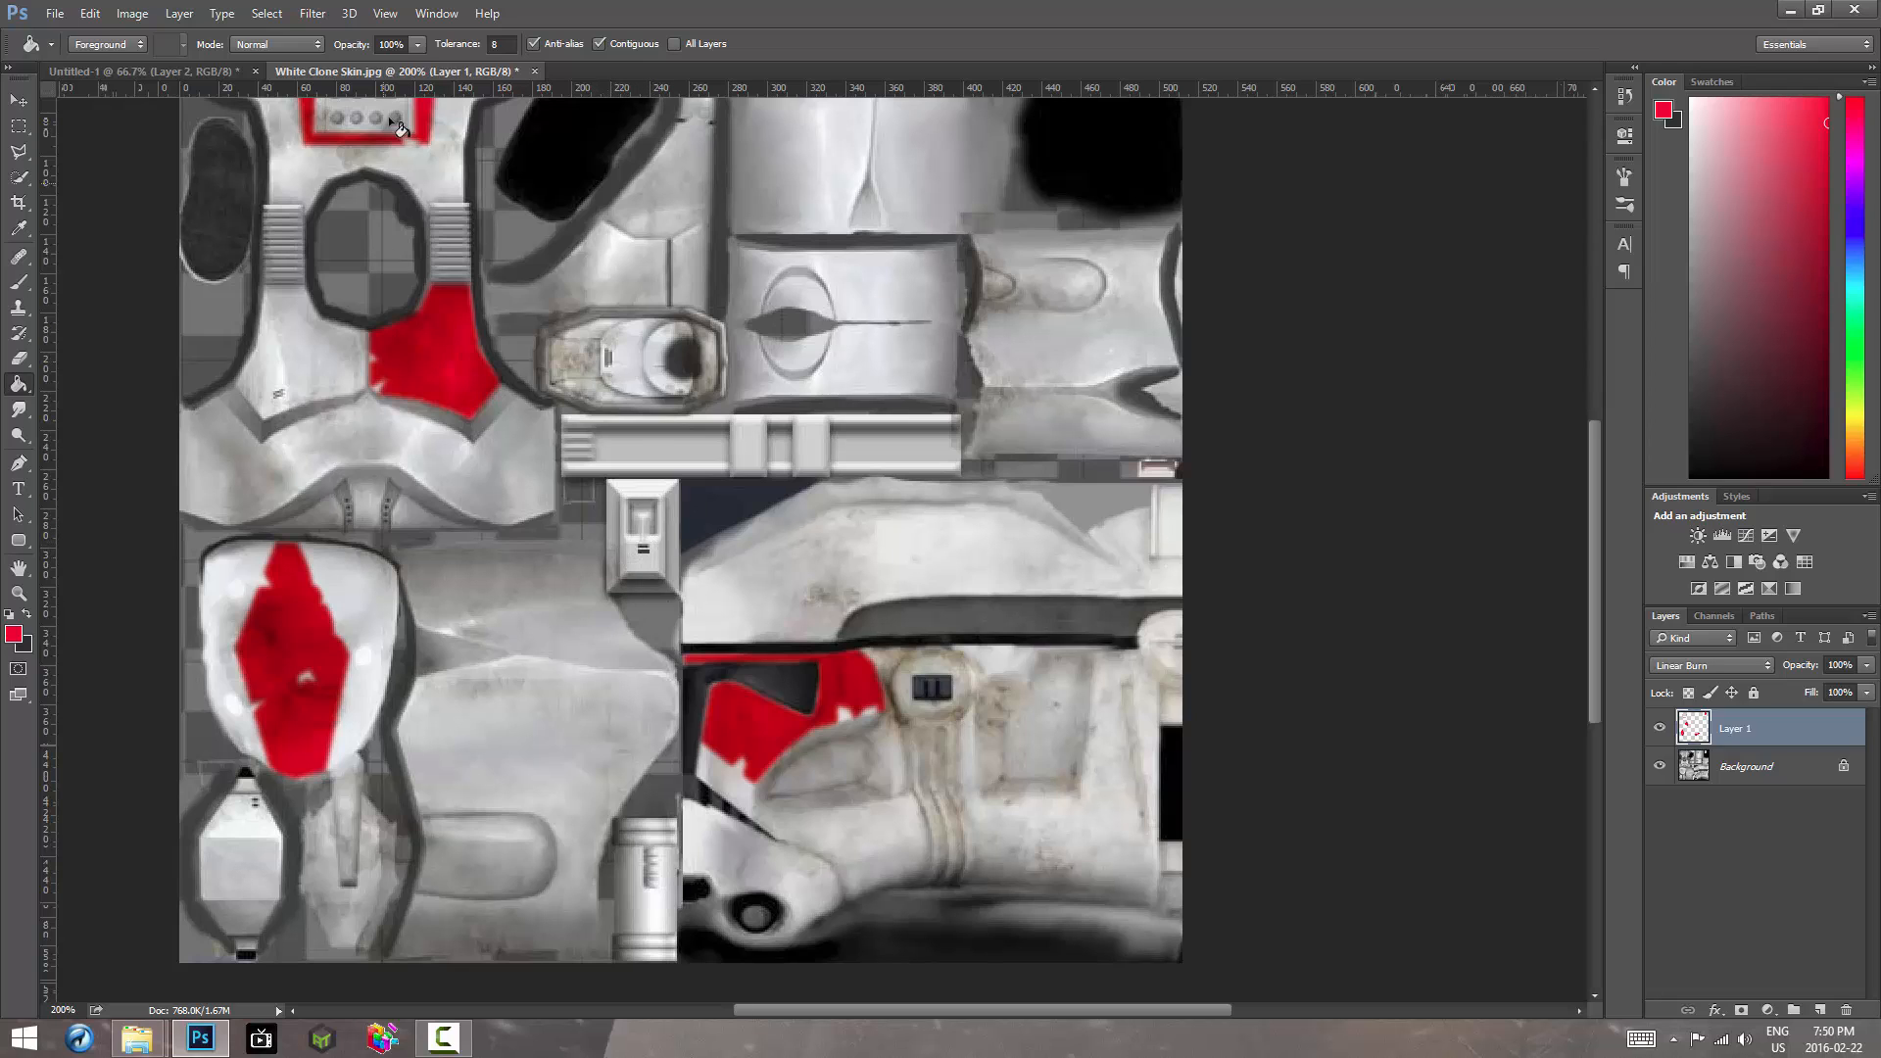
Step: Start saving the skin under a new name and browse to the data_ABC\Sides\rep\msh folder of BF2_ModTools
key(ctrl+shift+s)
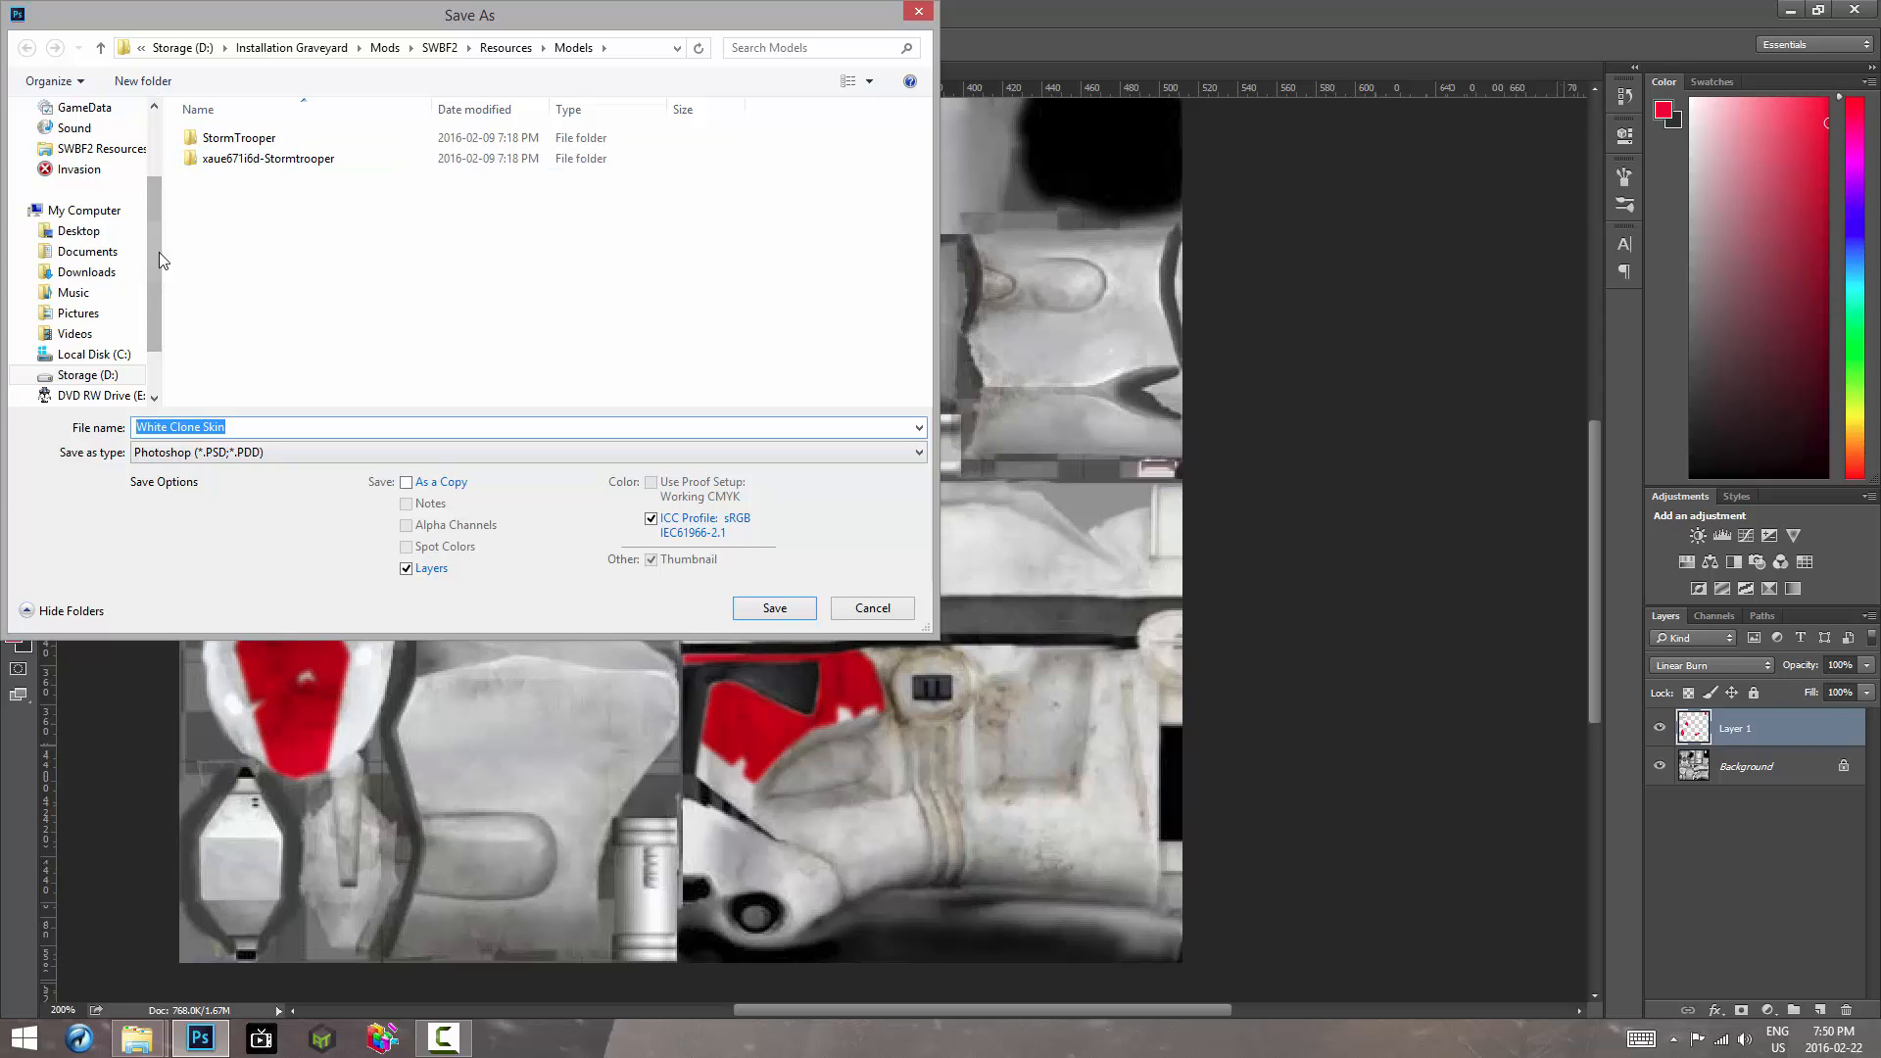
drag(155, 253, 151, 191)
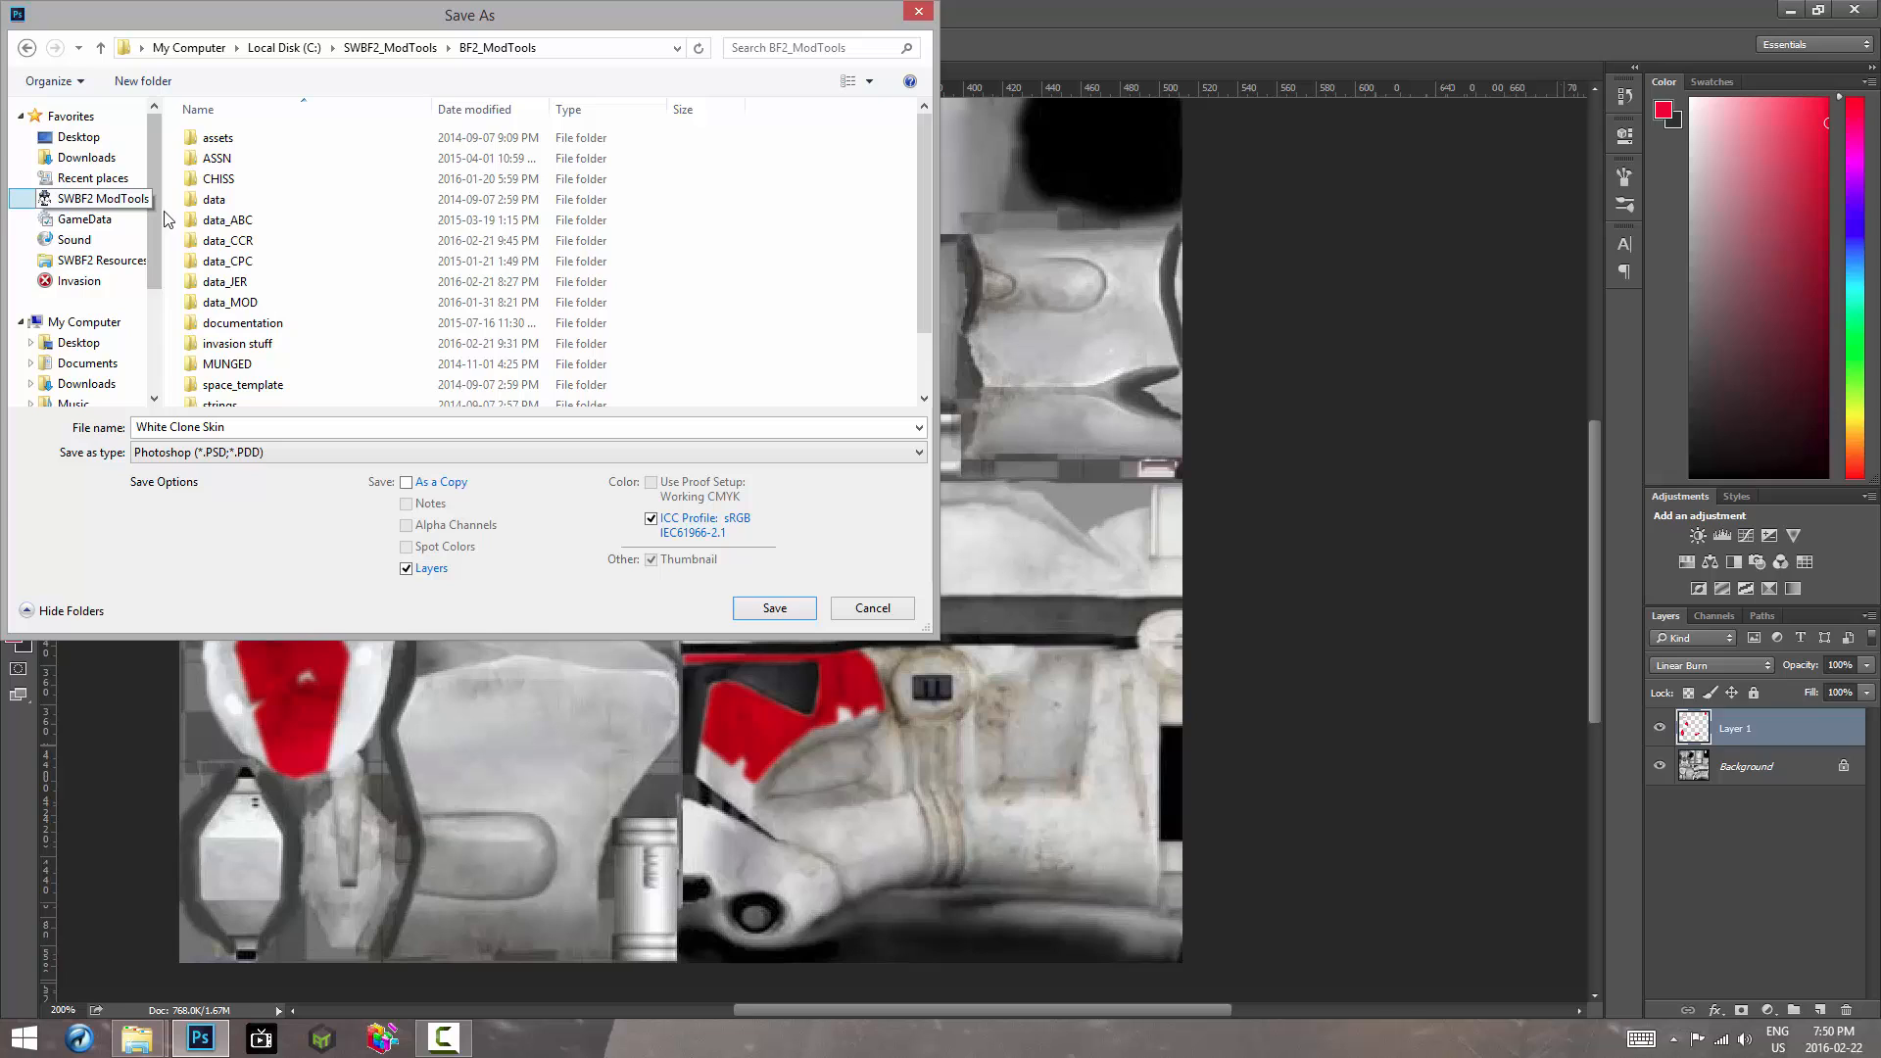
double_click(225, 220)
click(226, 283)
double_click(227, 284)
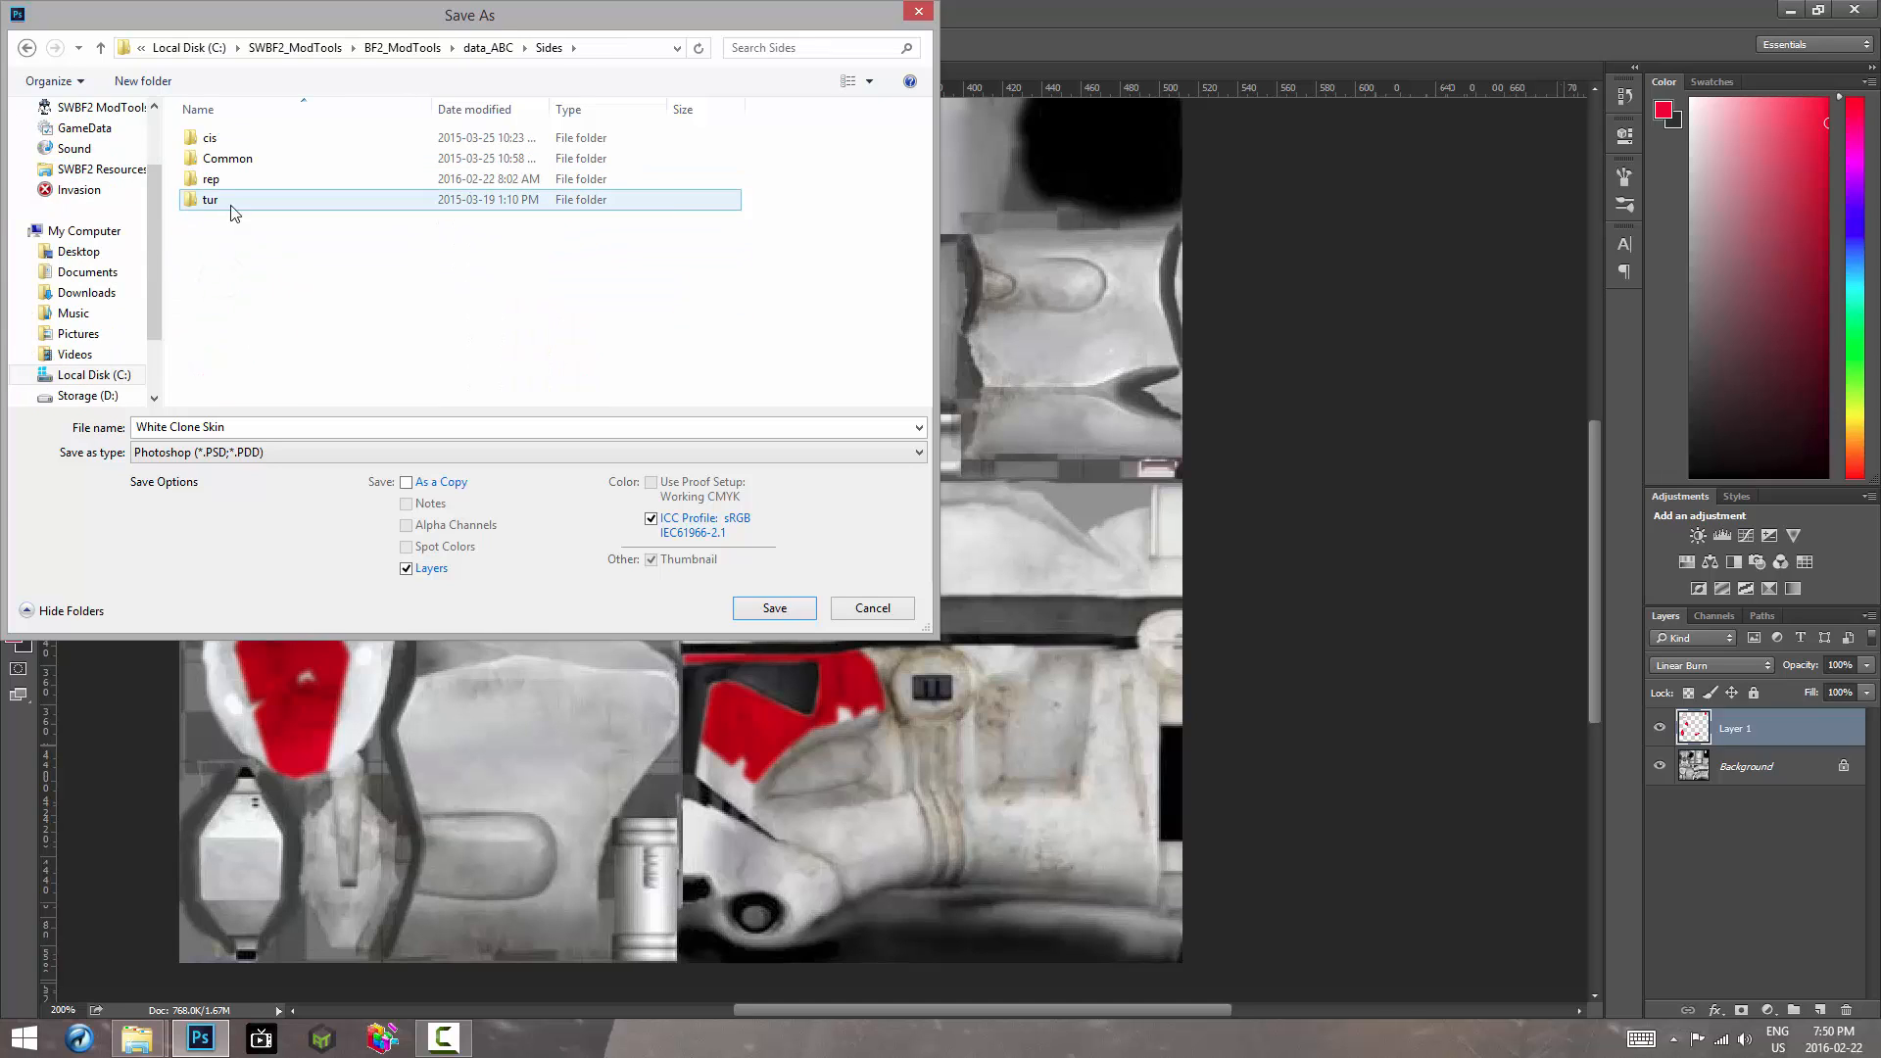
double_click(220, 191)
double_click(215, 159)
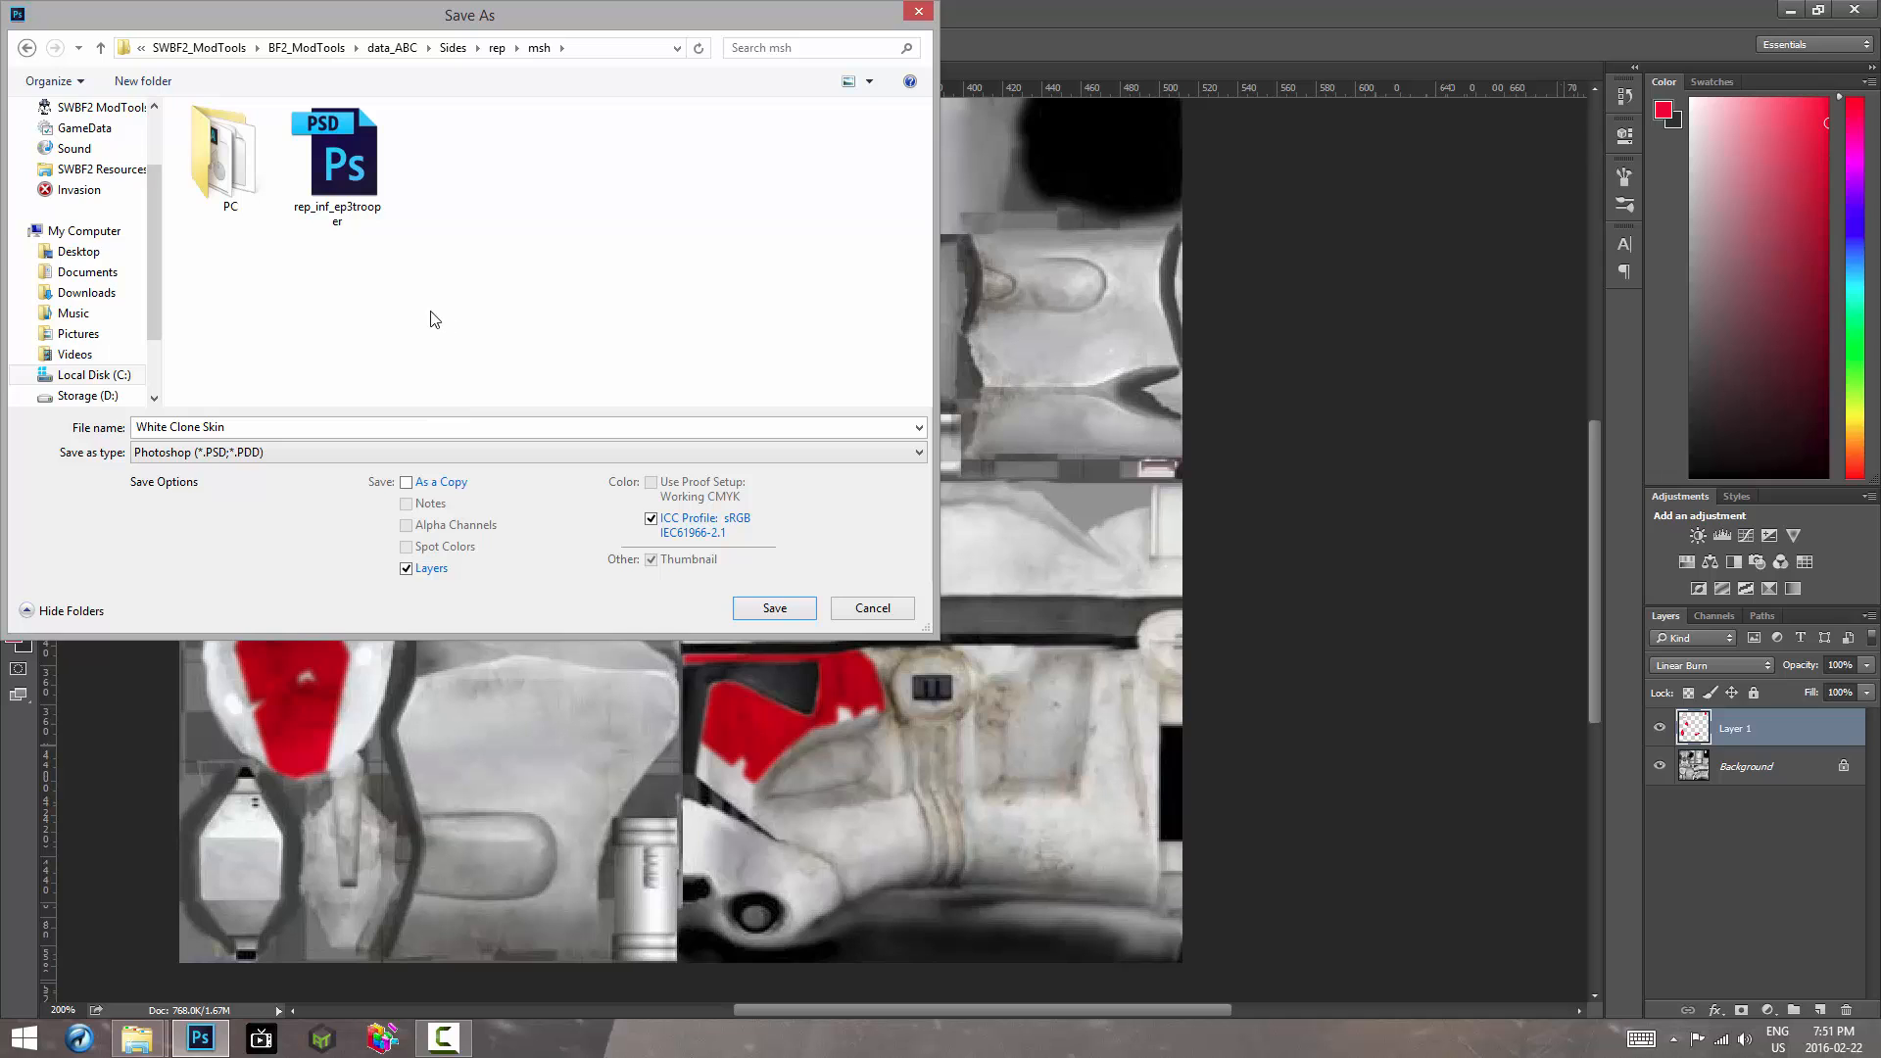
Step: Save the layered skin as rep_inf_ep3trooper in Photoshop format, replacing the existing file
click(338, 169)
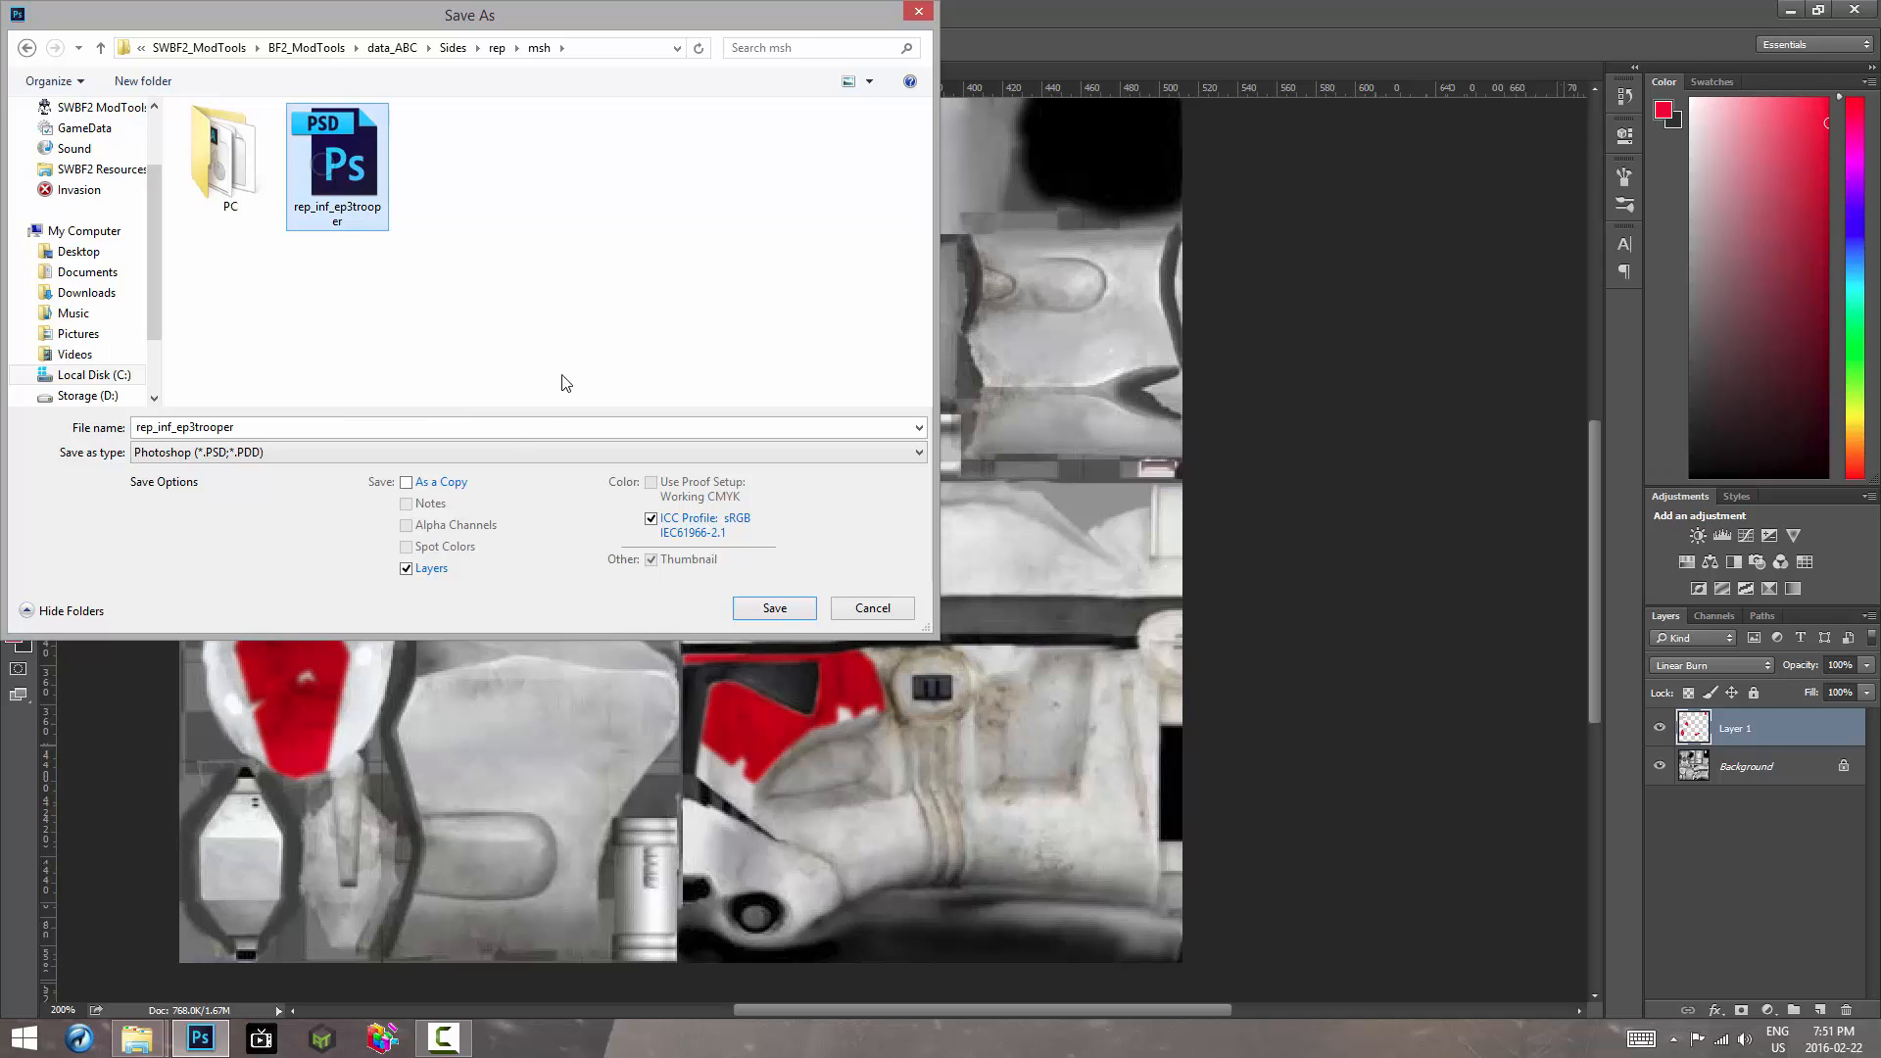
click(792, 609)
click(988, 520)
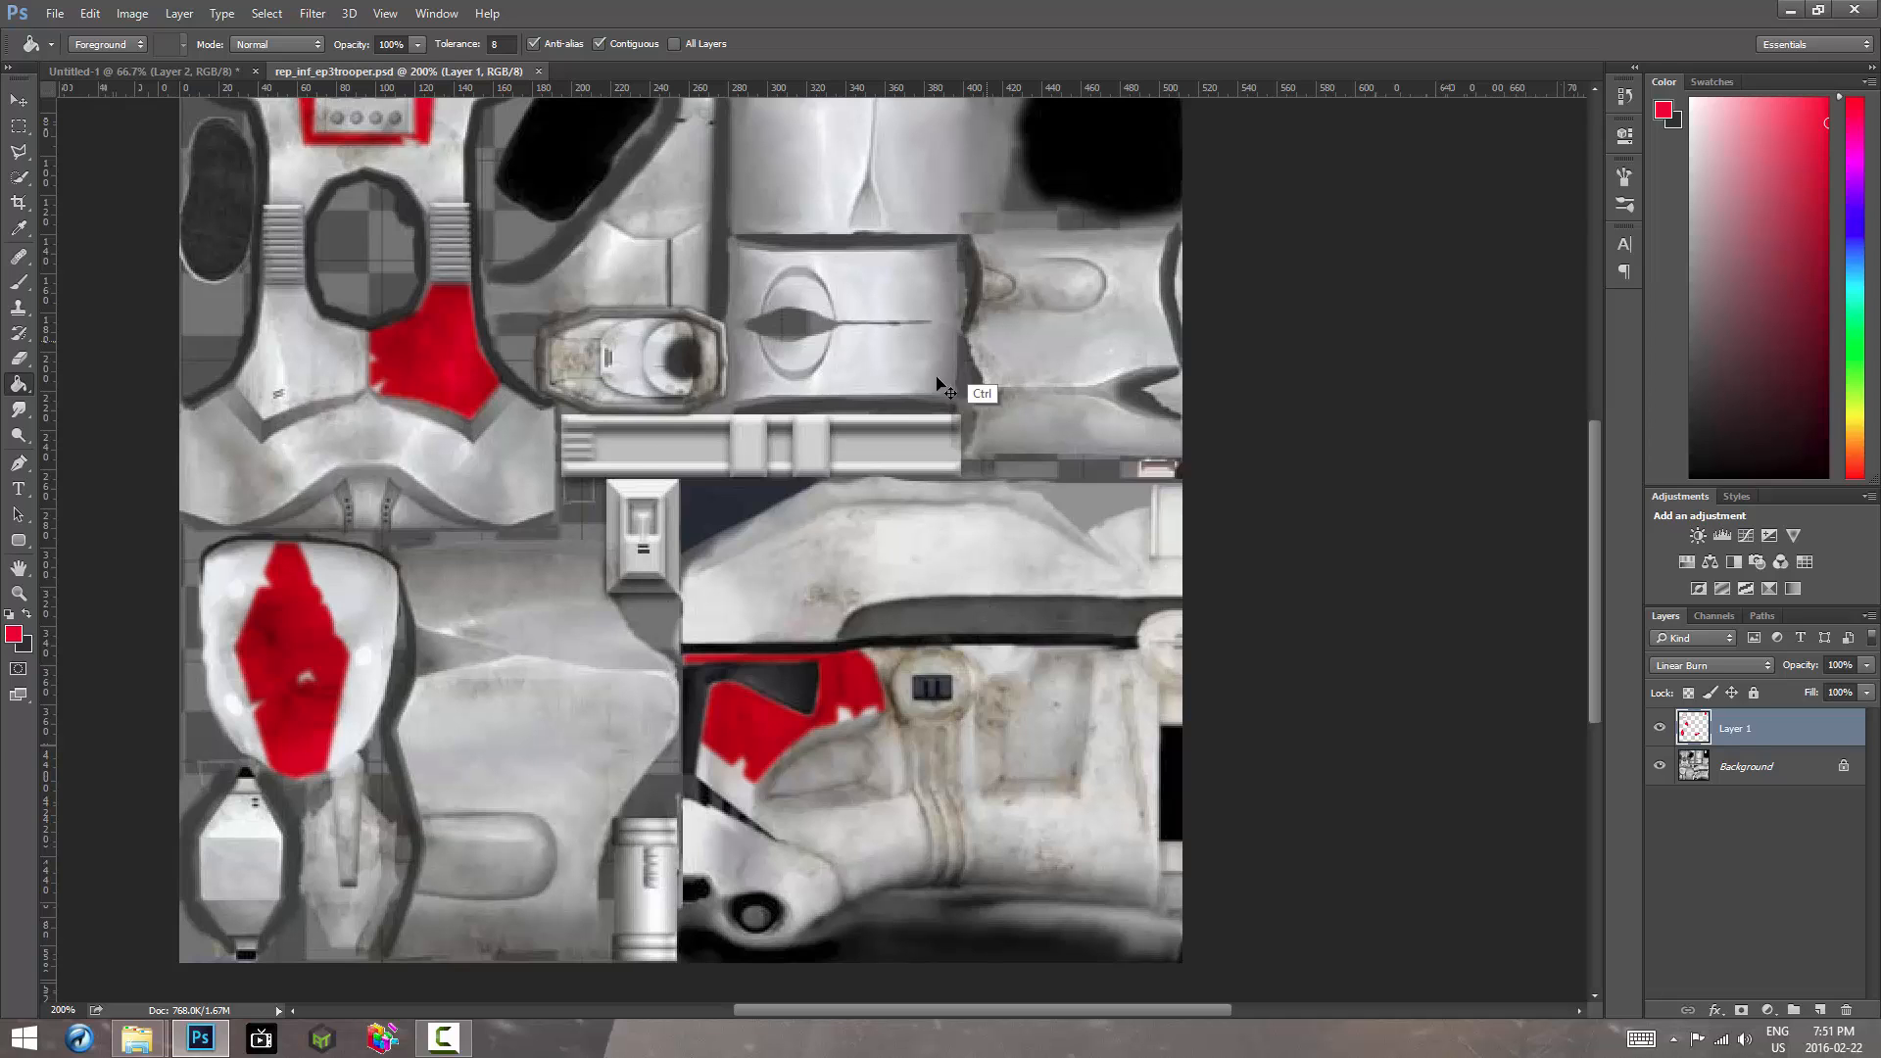
Step: Save a Targa copy as rep_inf_ep3trooper in the msh folder at 24 bits/pixel, replacing the existing file
key(ctrl+shift+s)
click(286, 453)
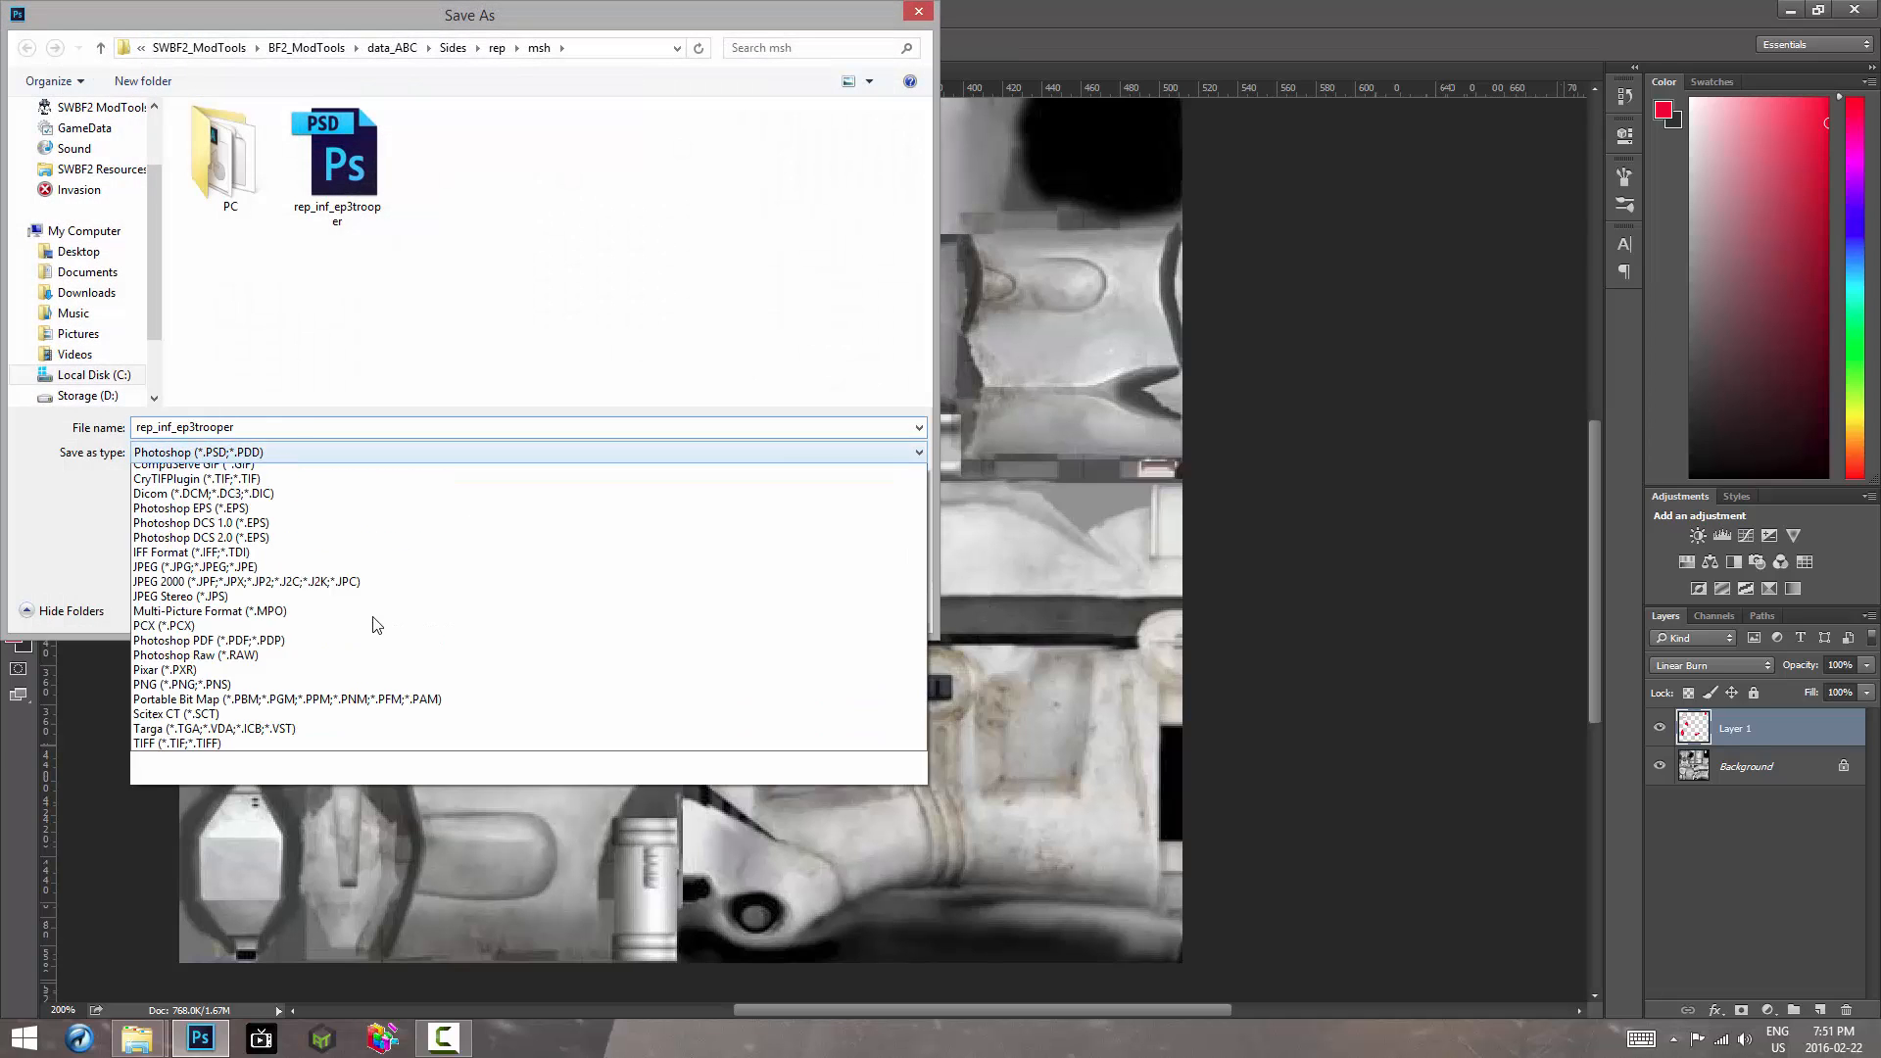
click(308, 778)
click(251, 454)
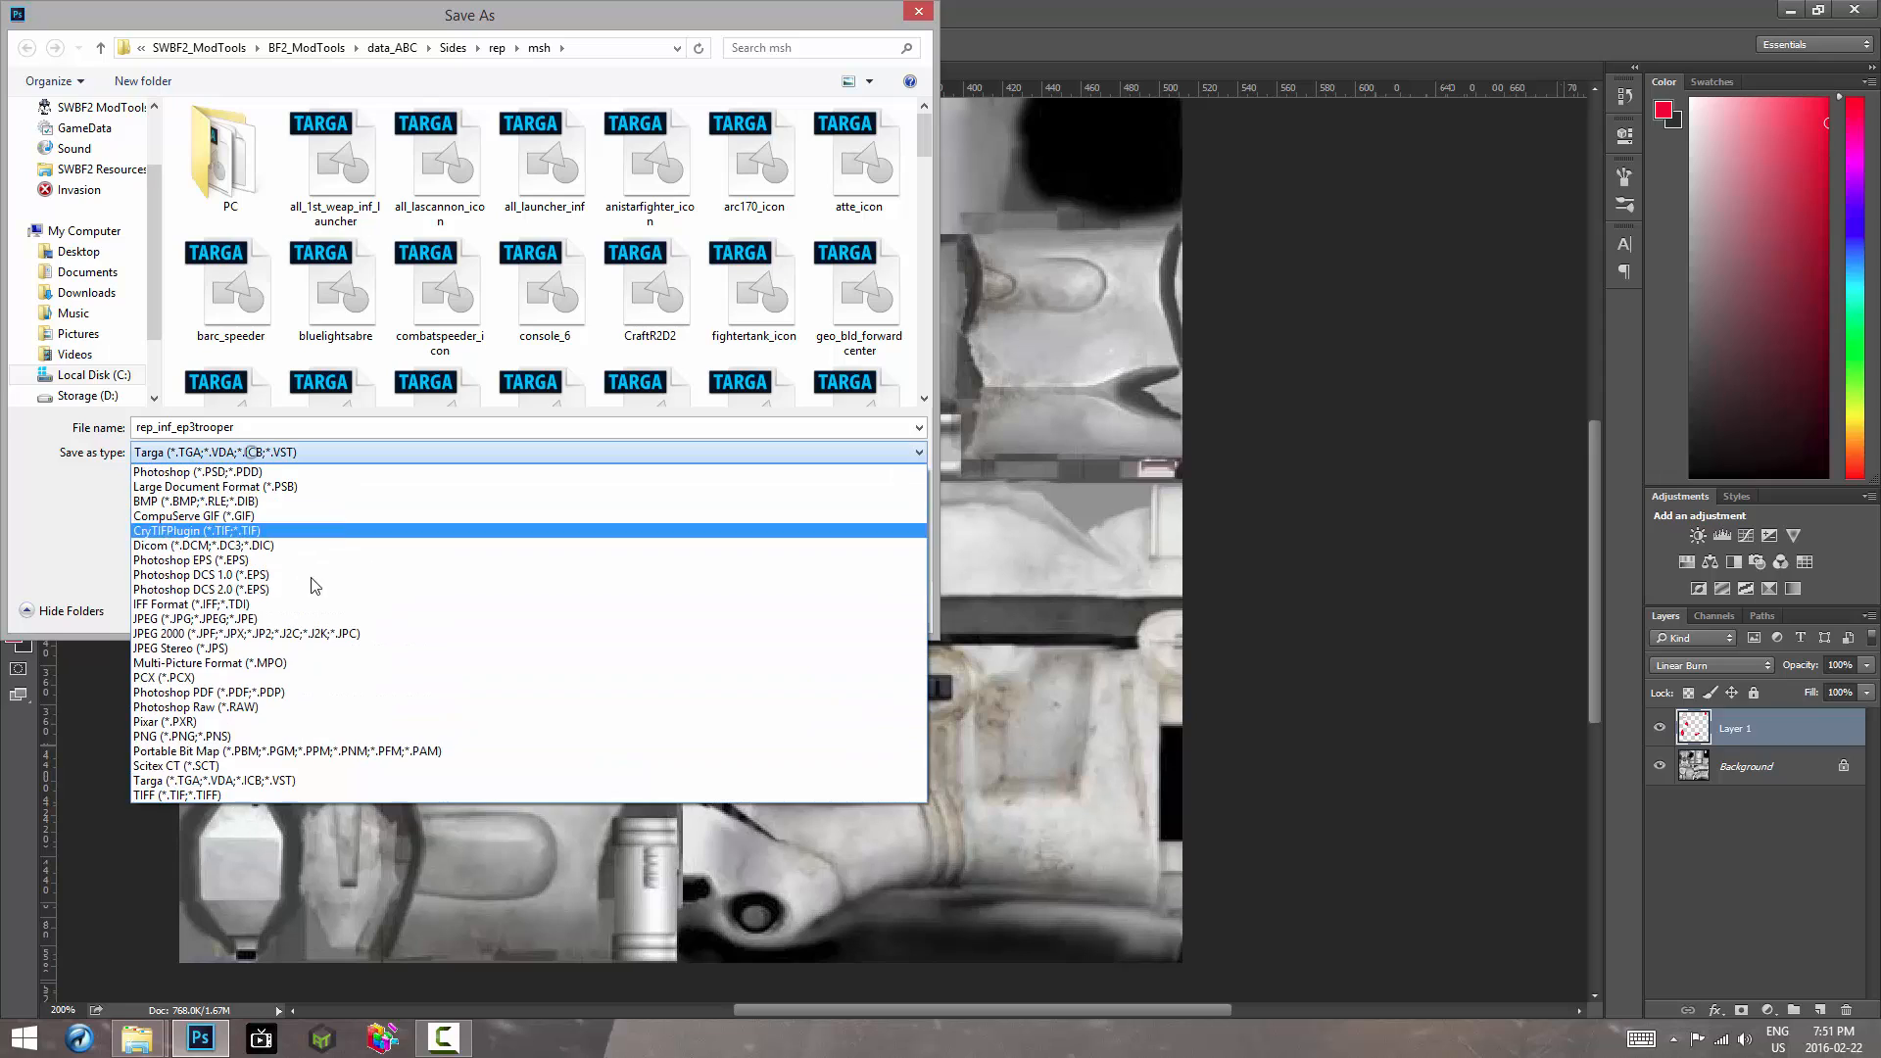
click(308, 778)
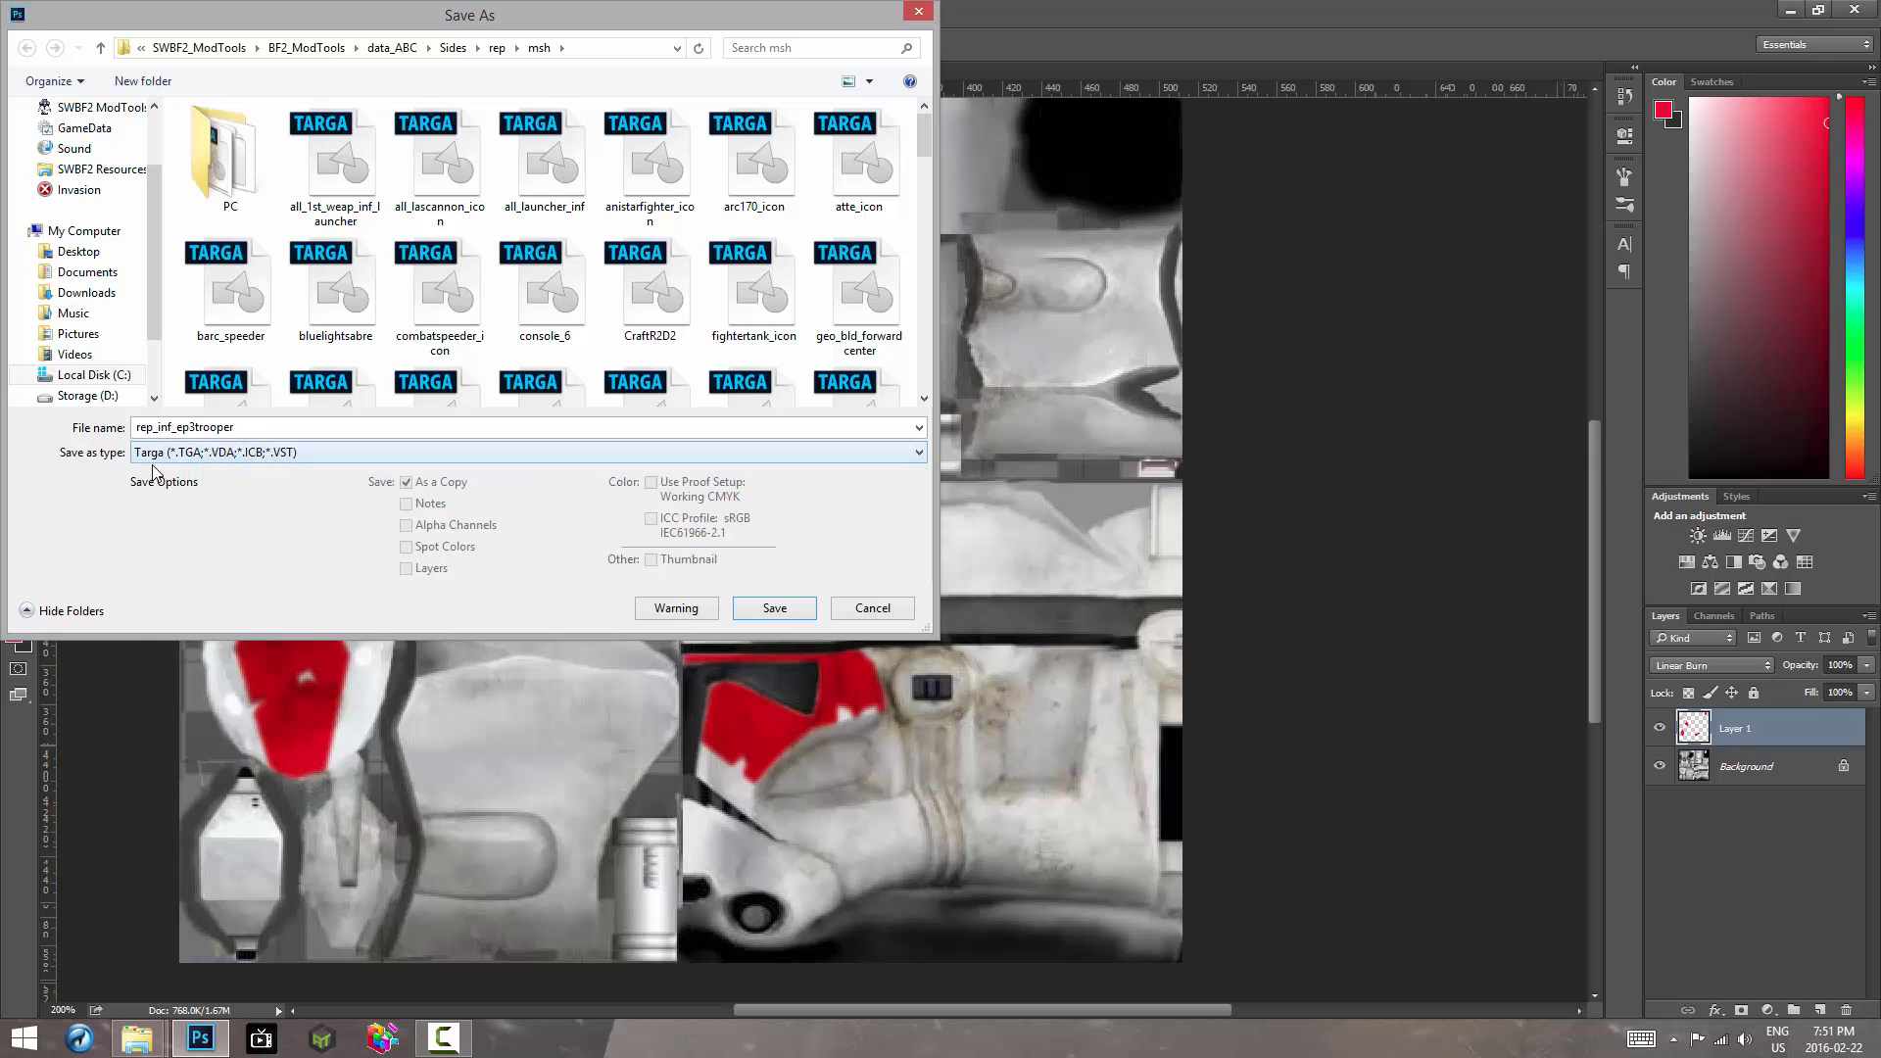
click(787, 609)
click(989, 520)
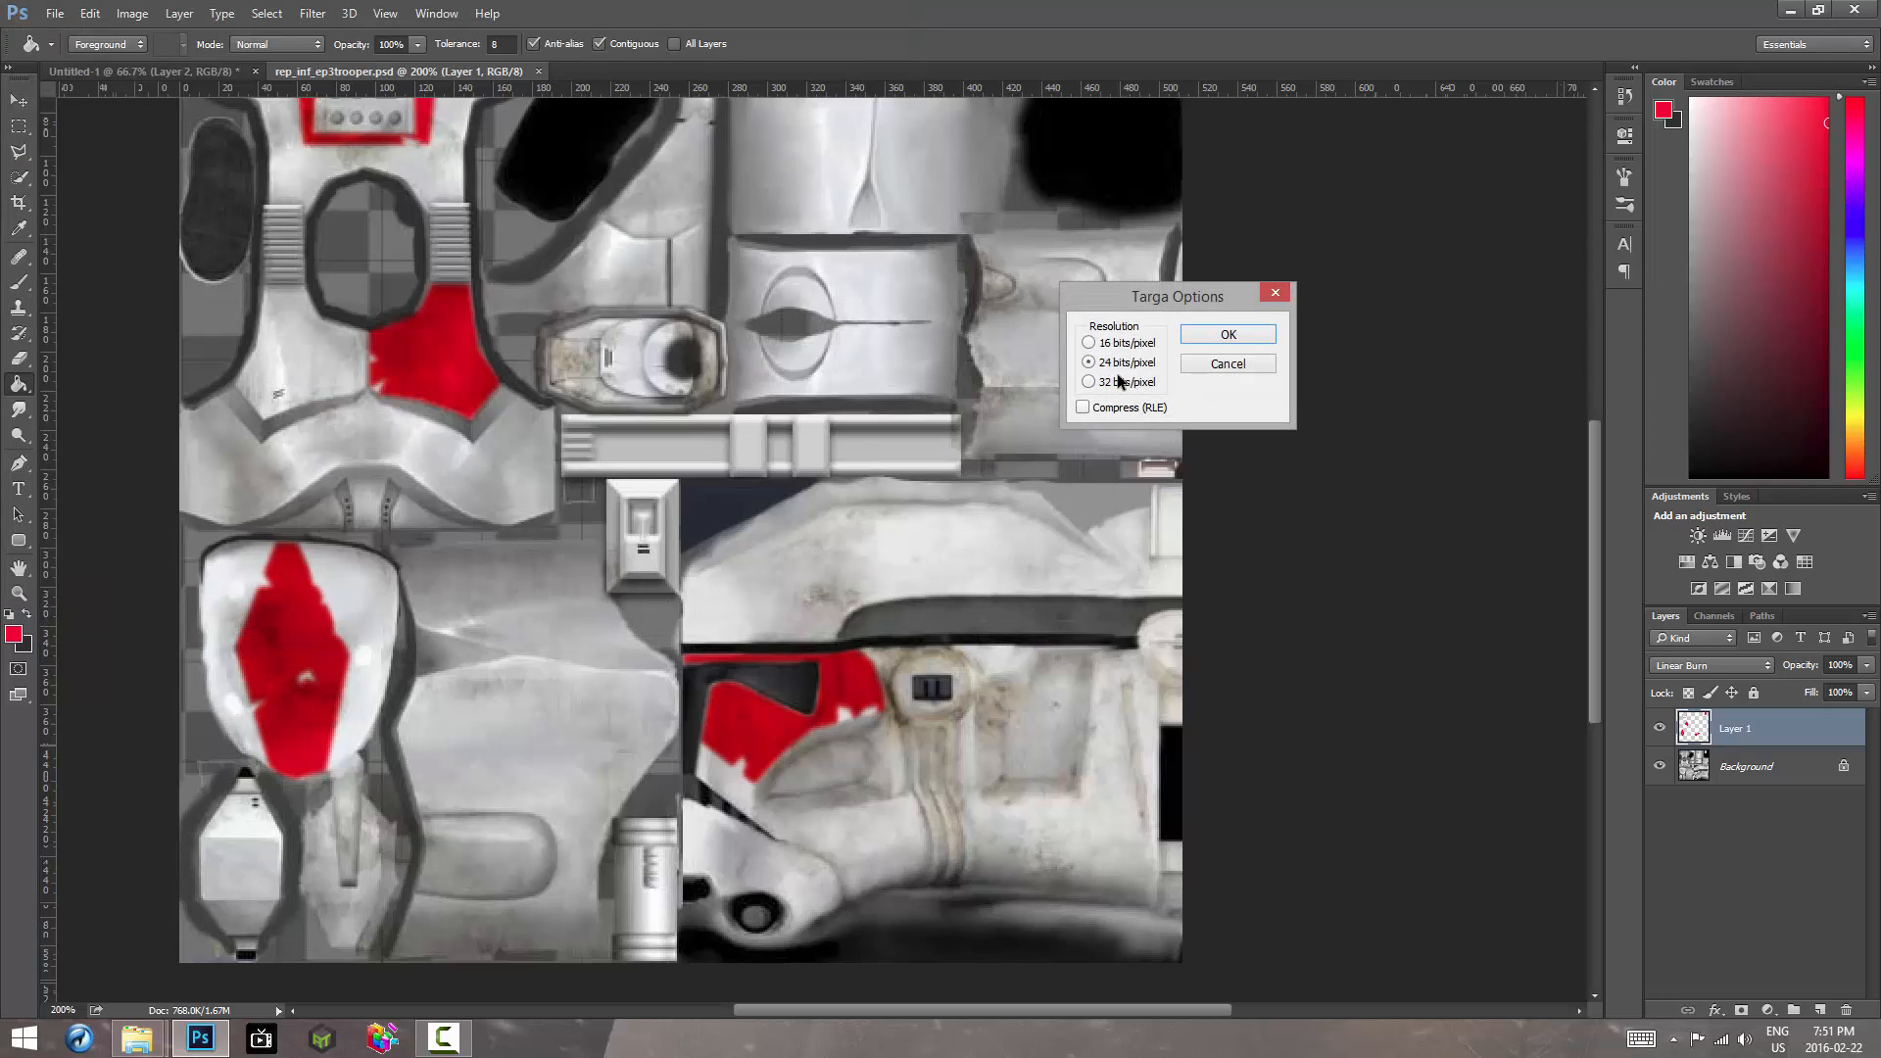
click(1237, 337)
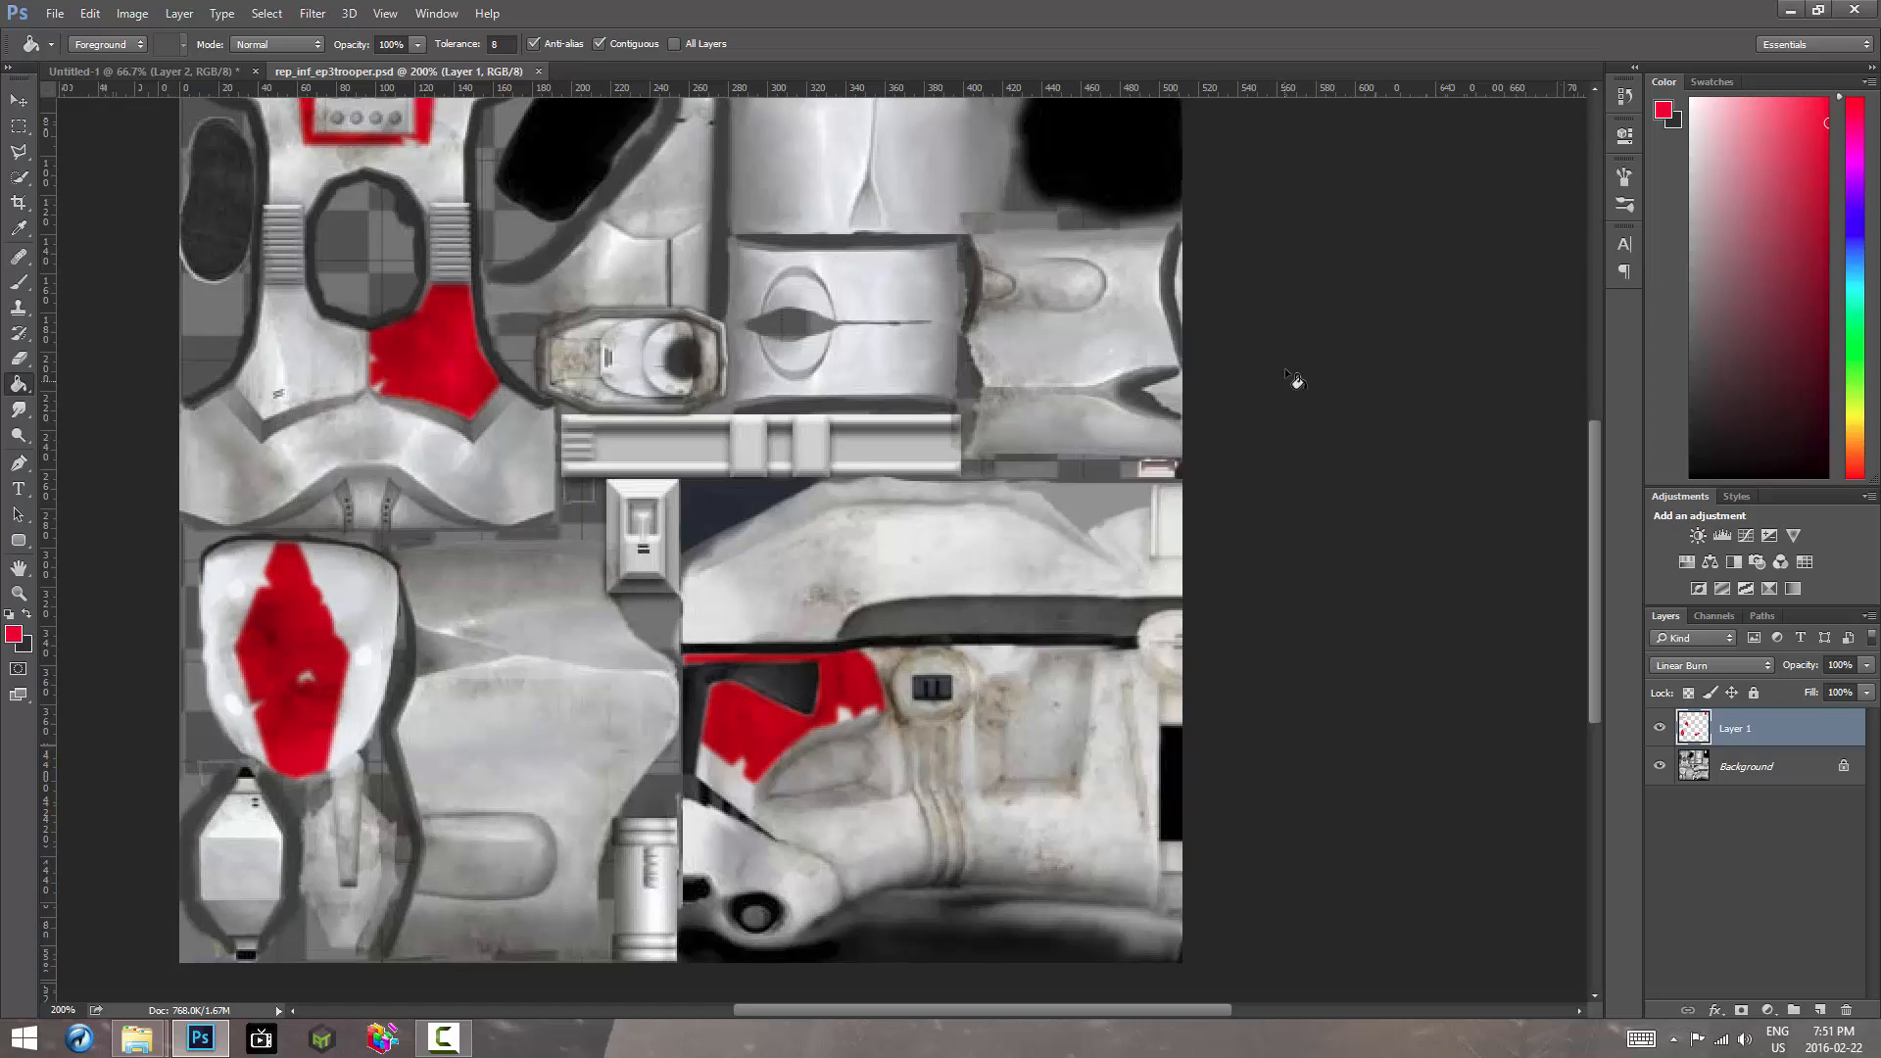
Step: Close the trooper skin document, switch to the data_ABC _BUILD folder and launch Modtools VisualMunge
click(538, 72)
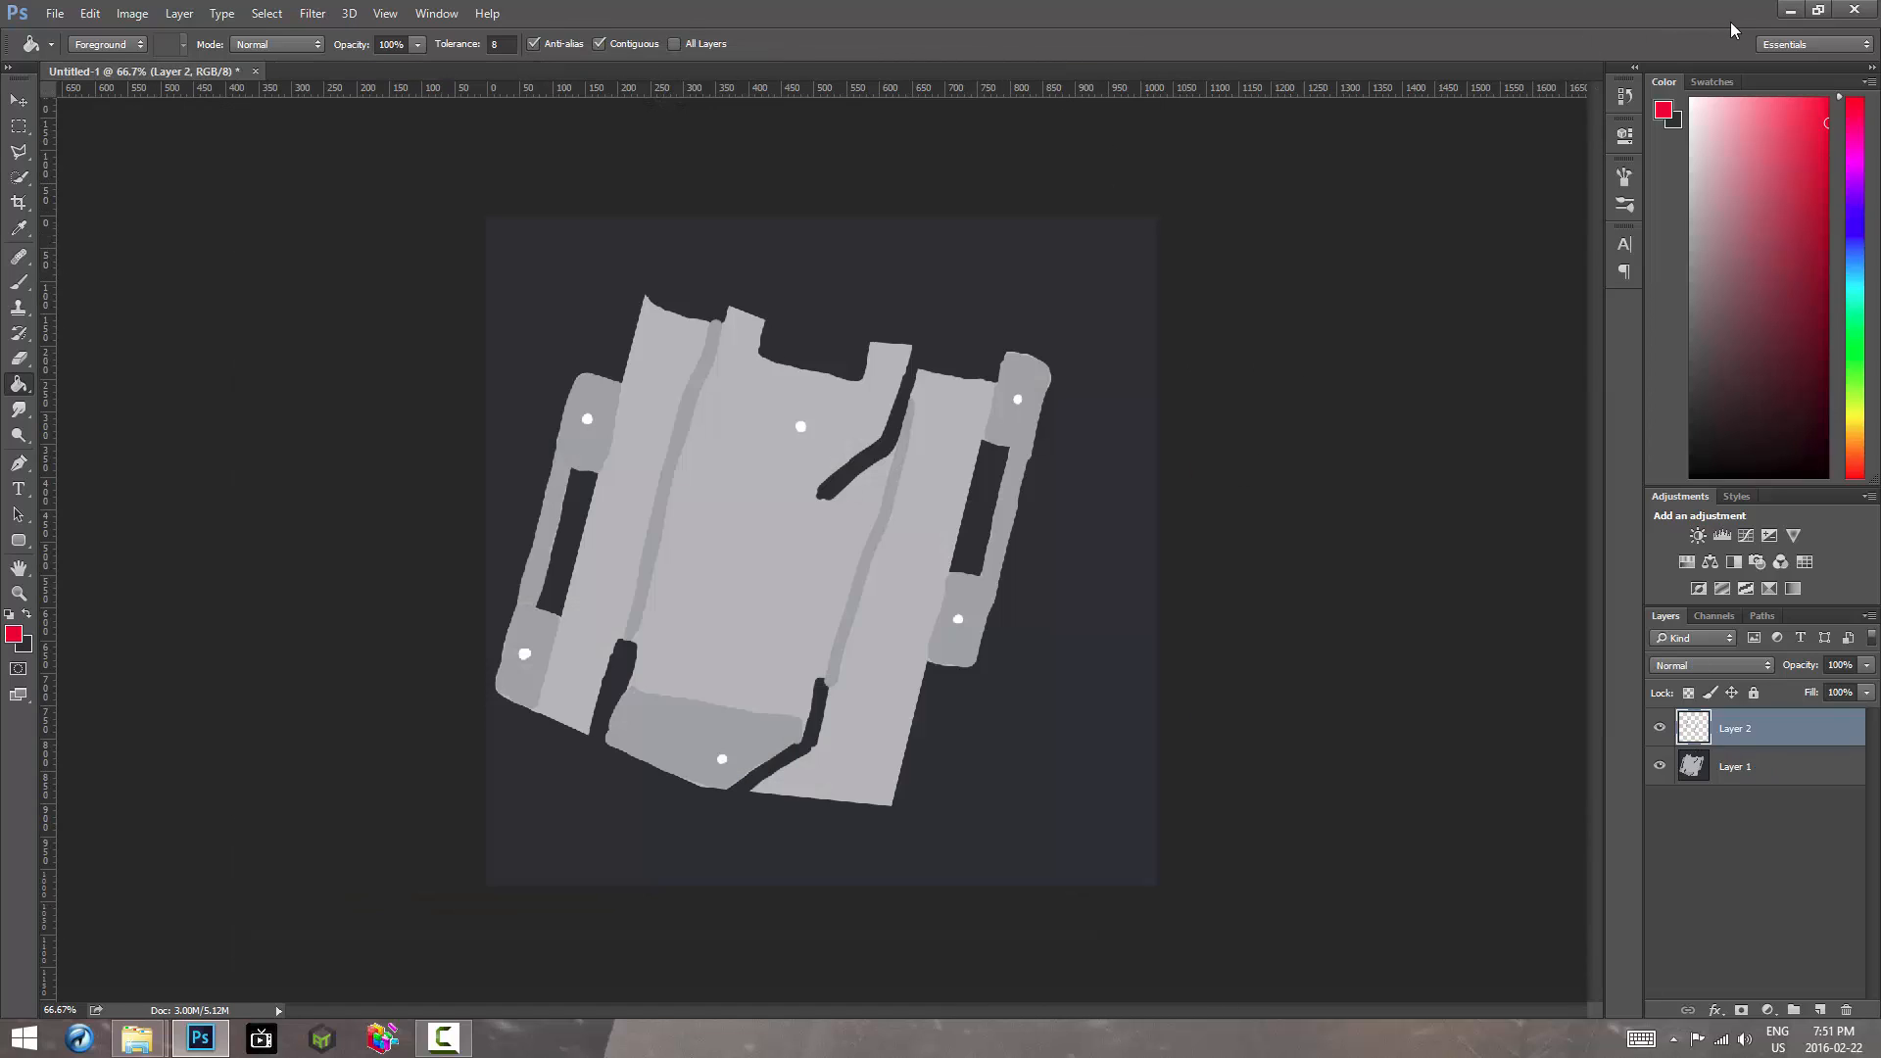
click(1788, 12)
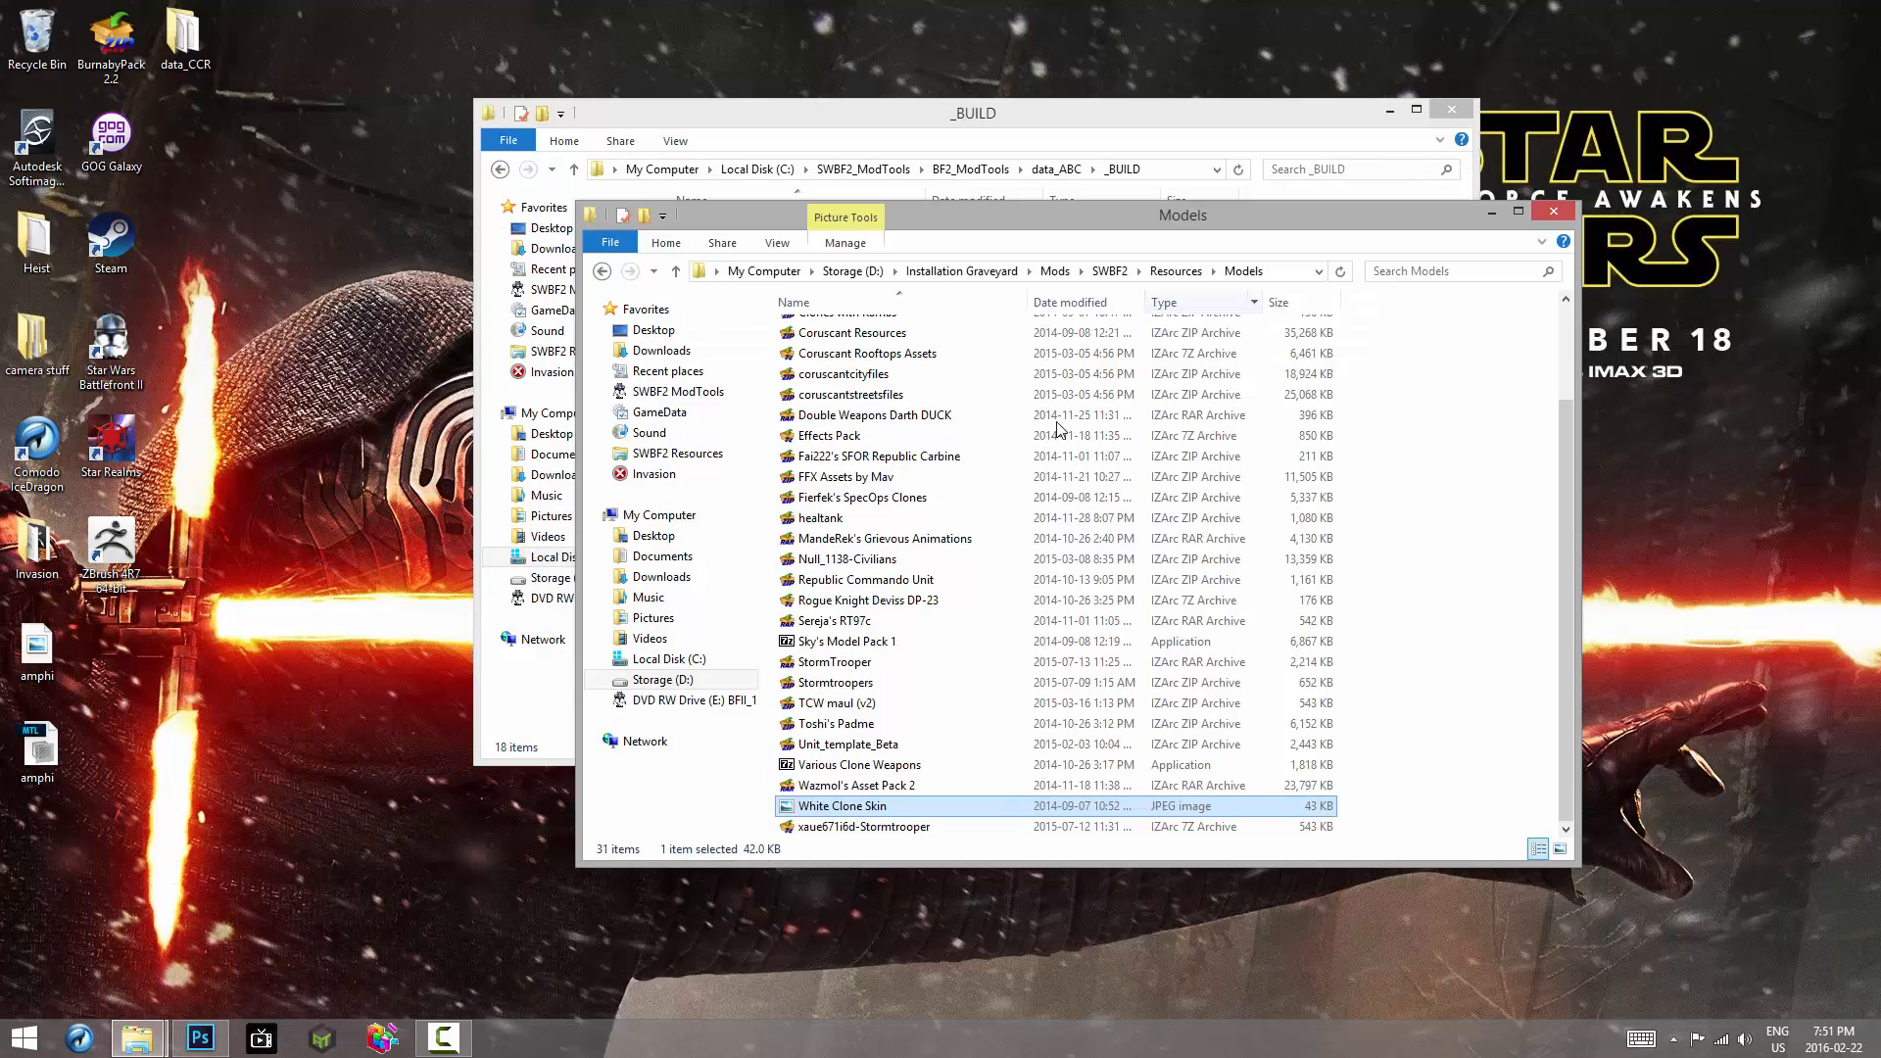
click(1493, 213)
drag(1096, 114, 1078, 161)
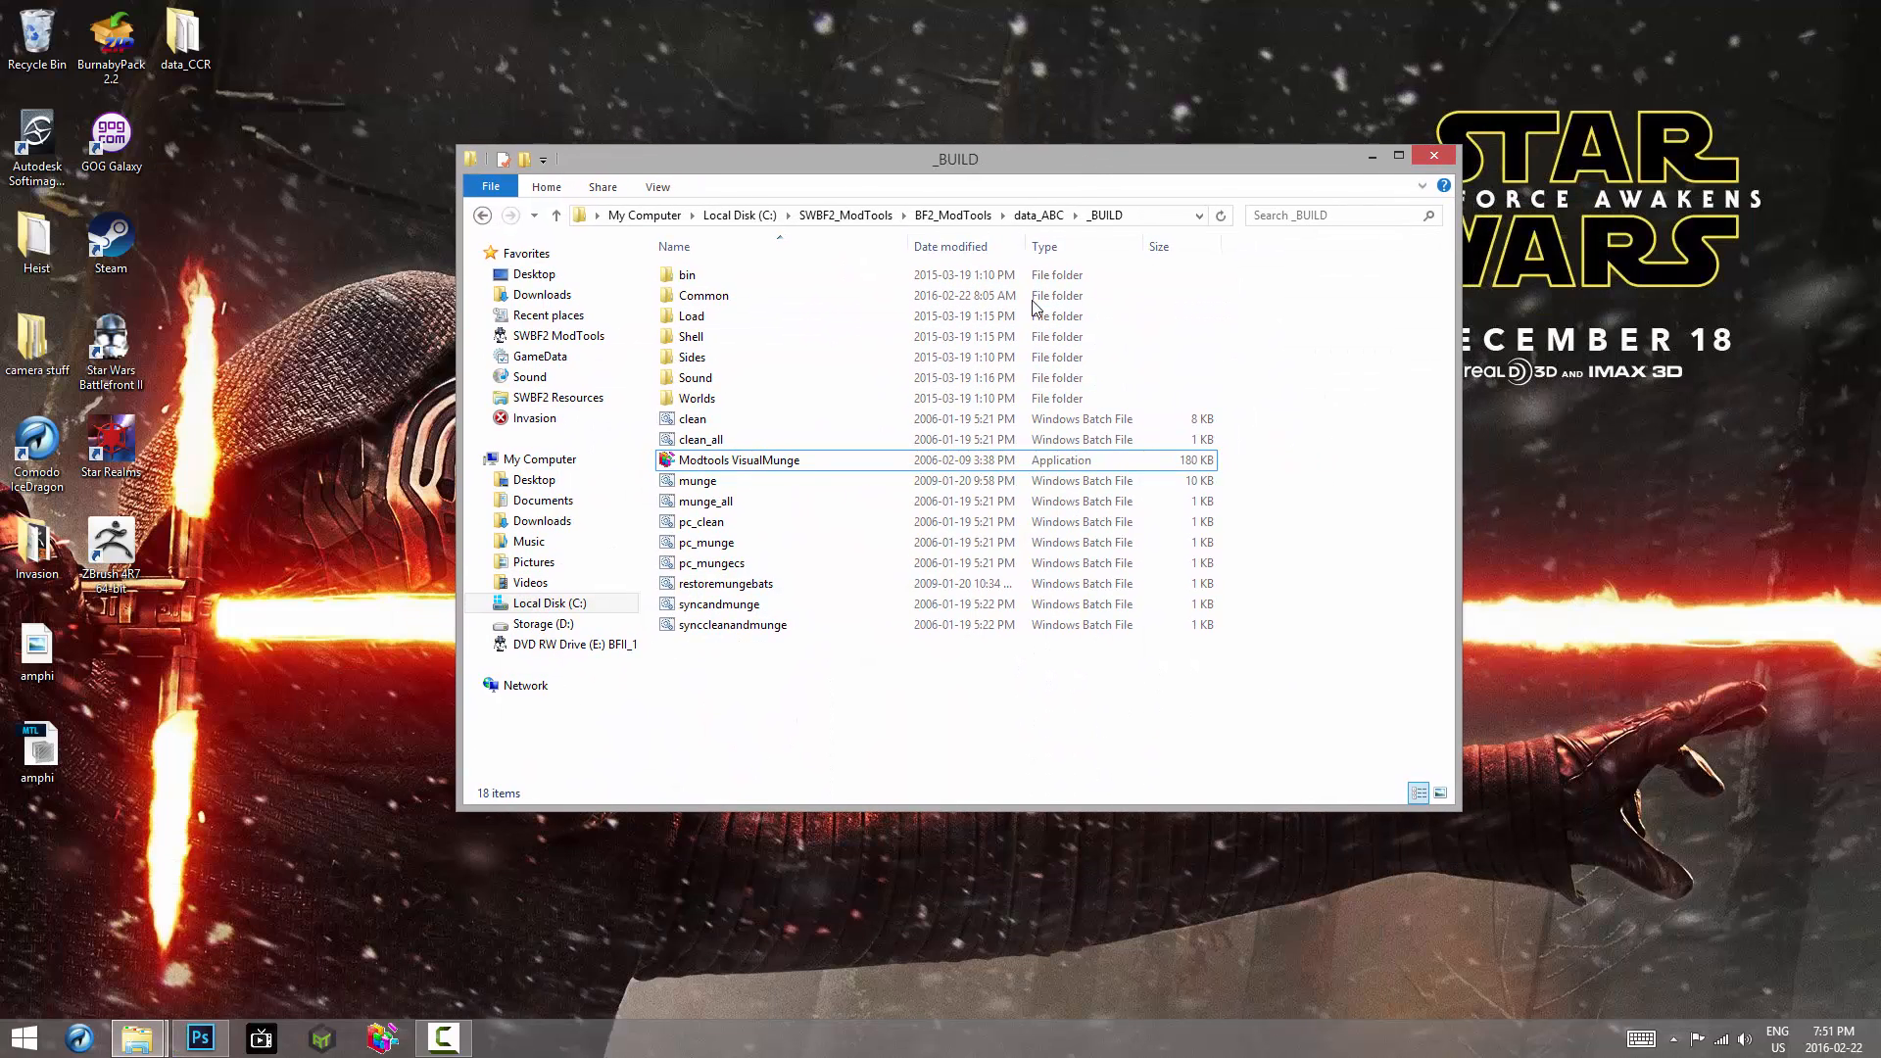
click(701, 469)
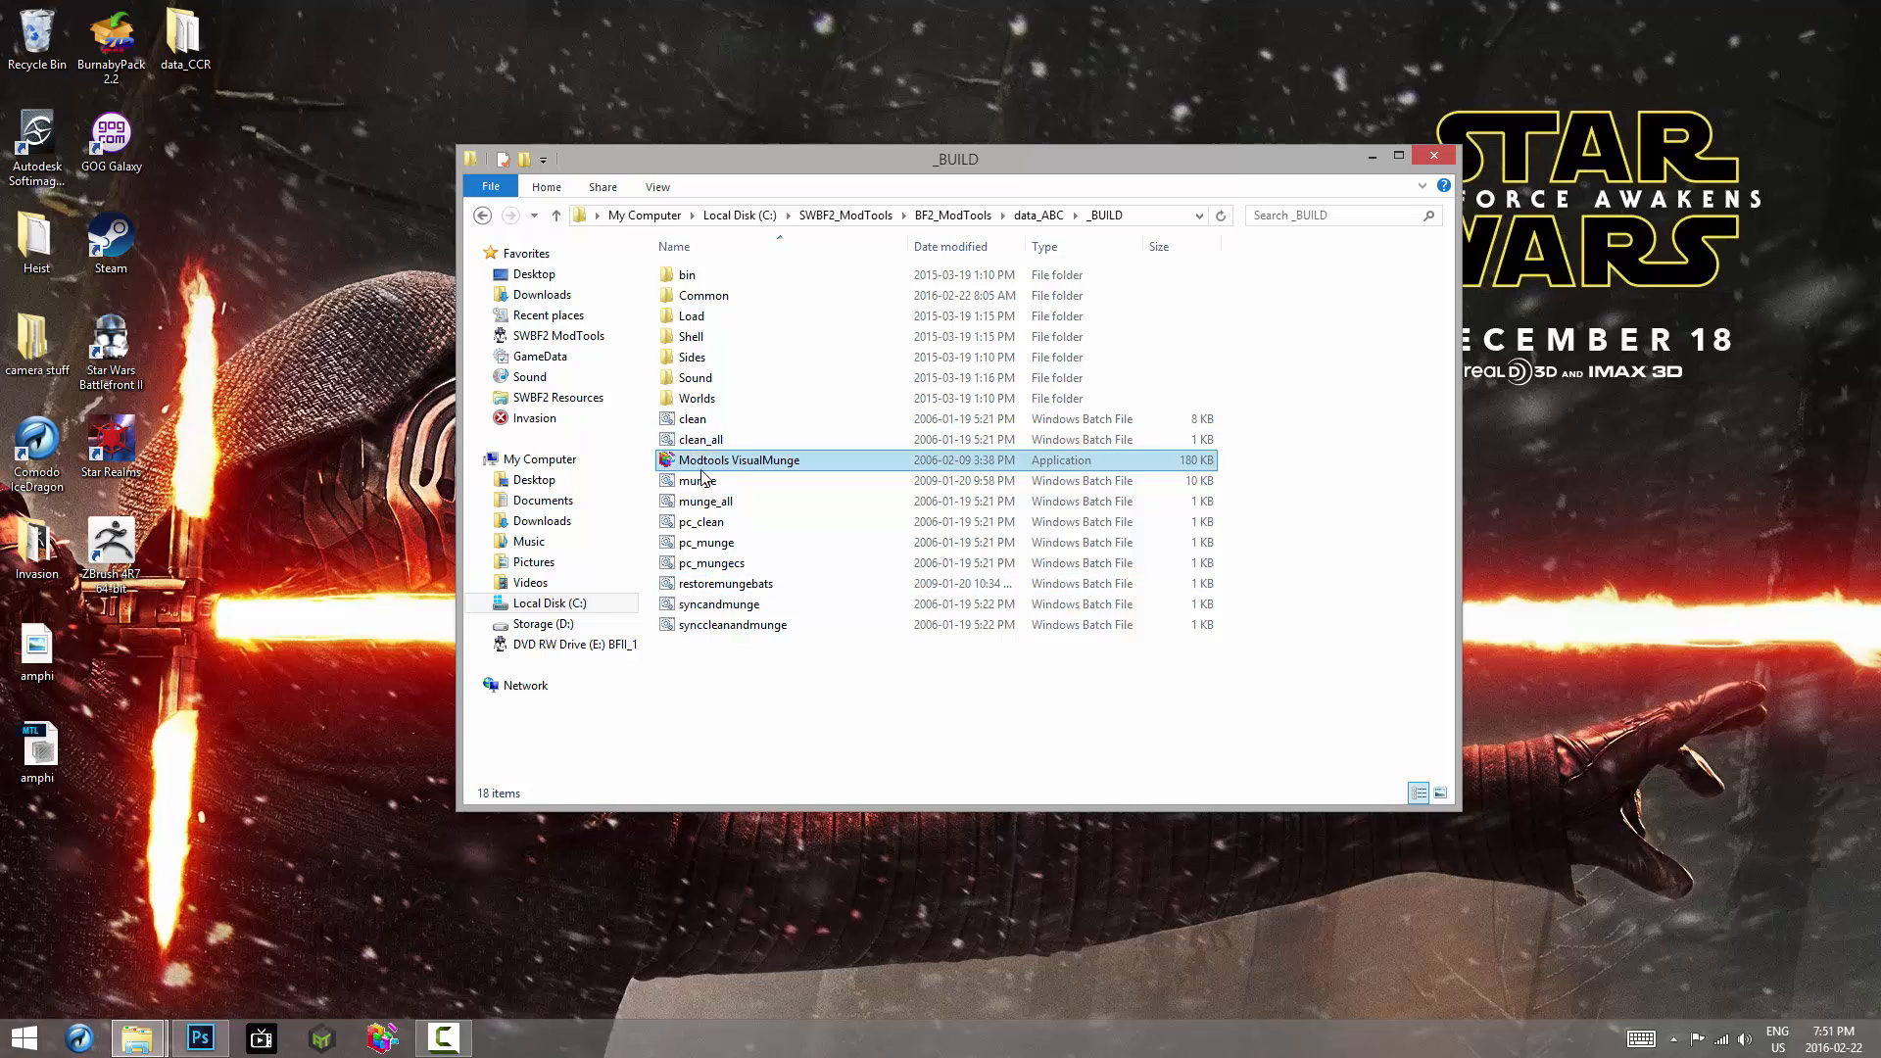
double_click(720, 462)
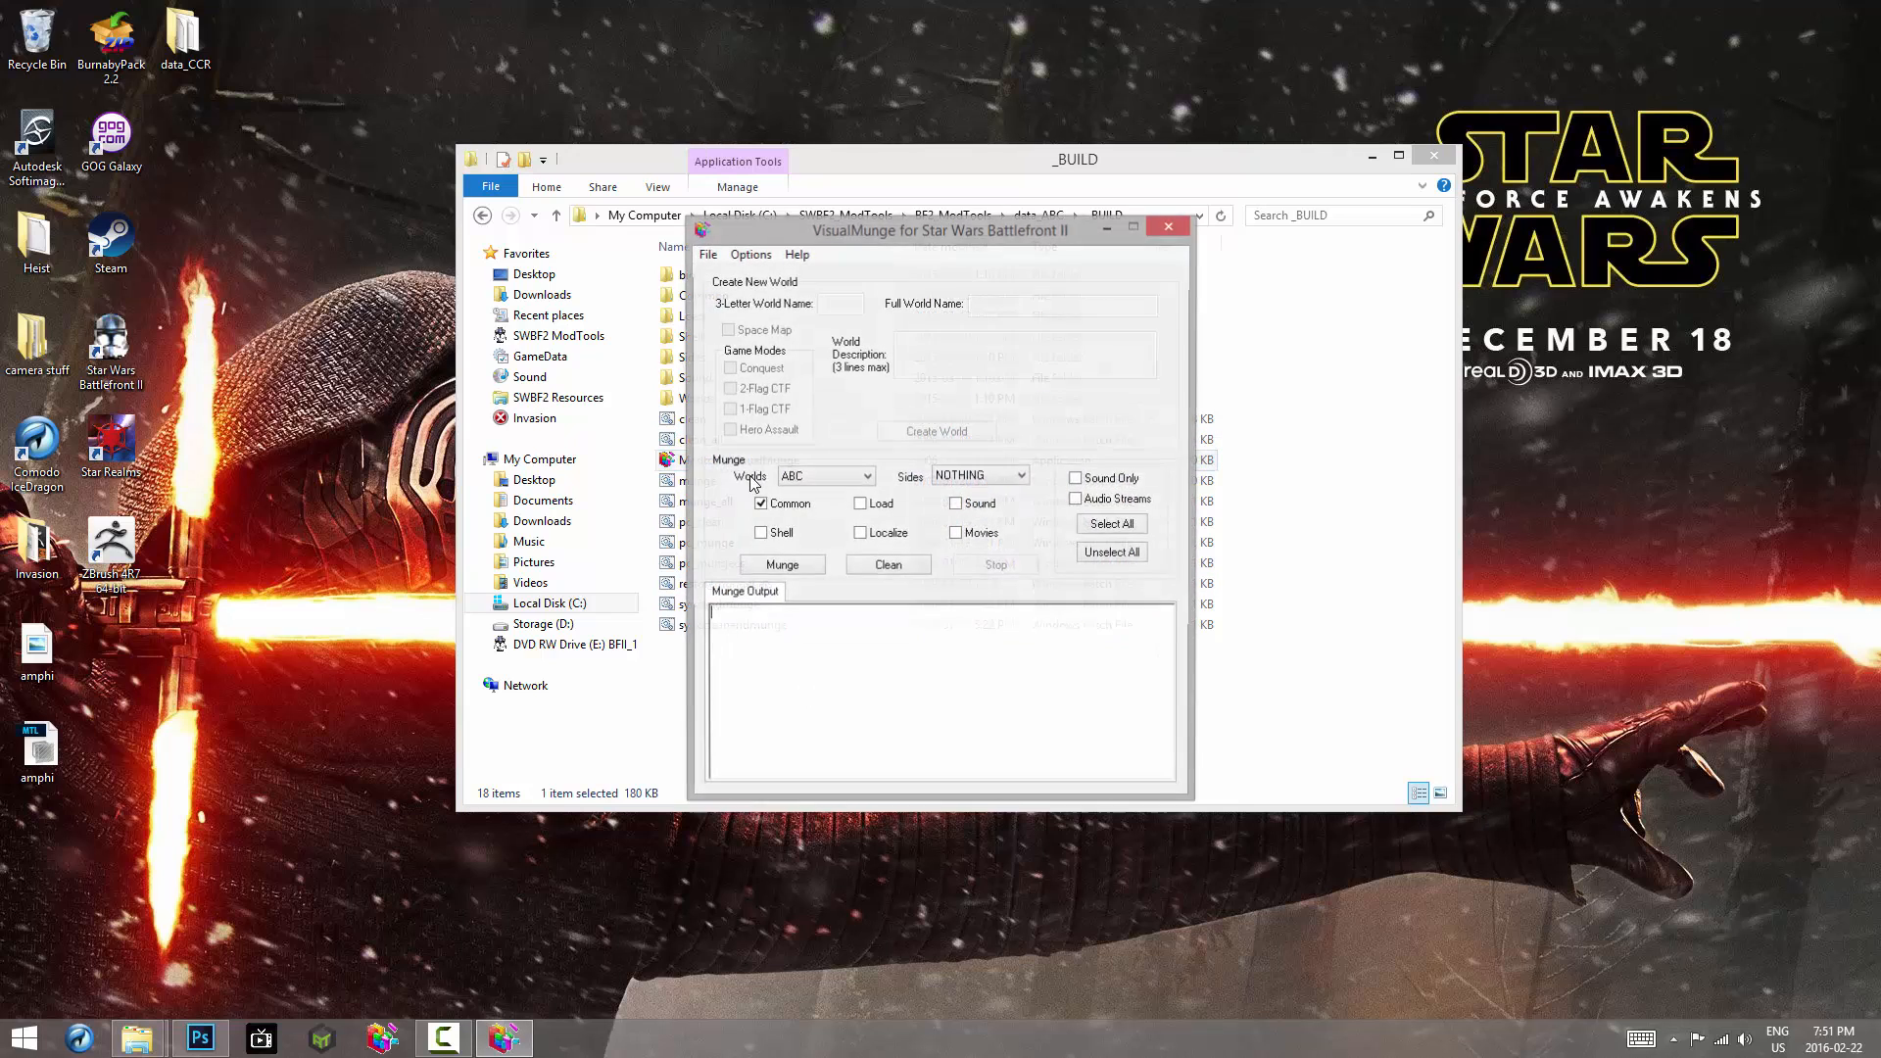
Step: Munge the ABC world with Common turned off and rep as the only side, and close VisualMunge once it finishes
click(793, 511)
click(978, 480)
click(970, 544)
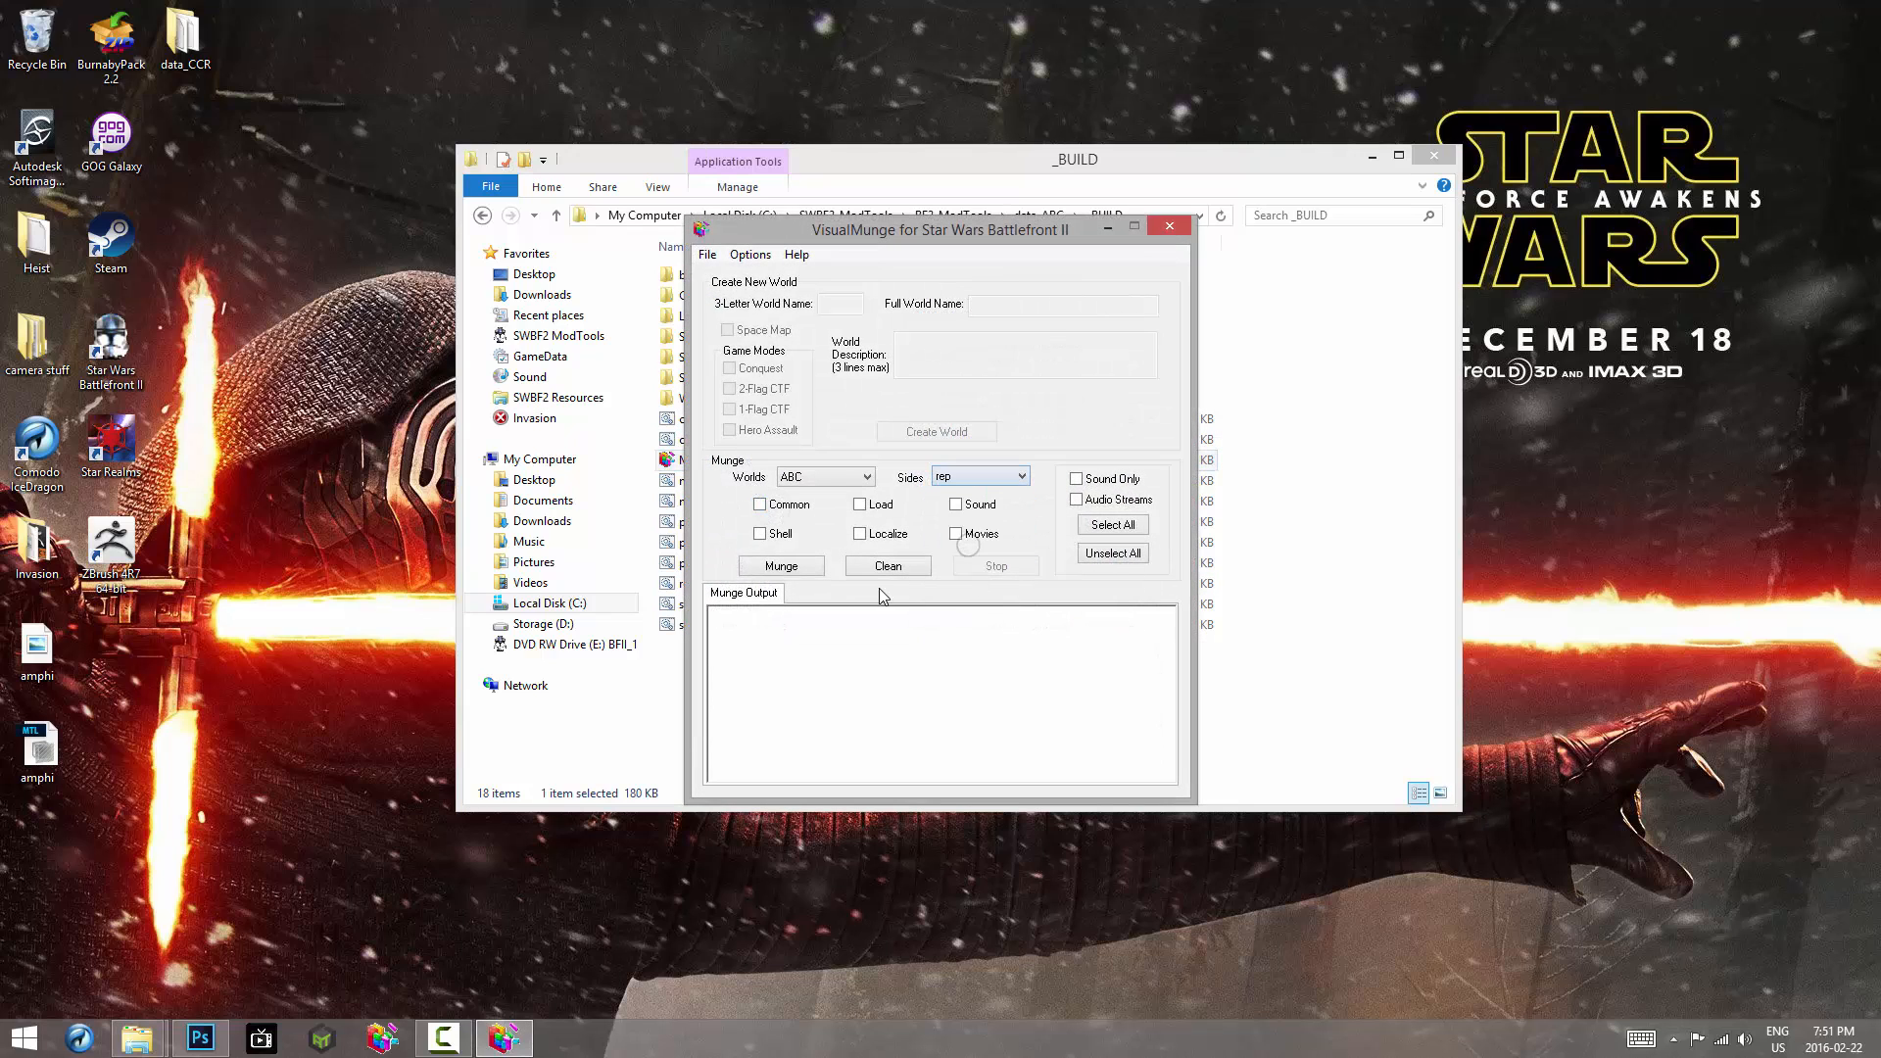
click(810, 562)
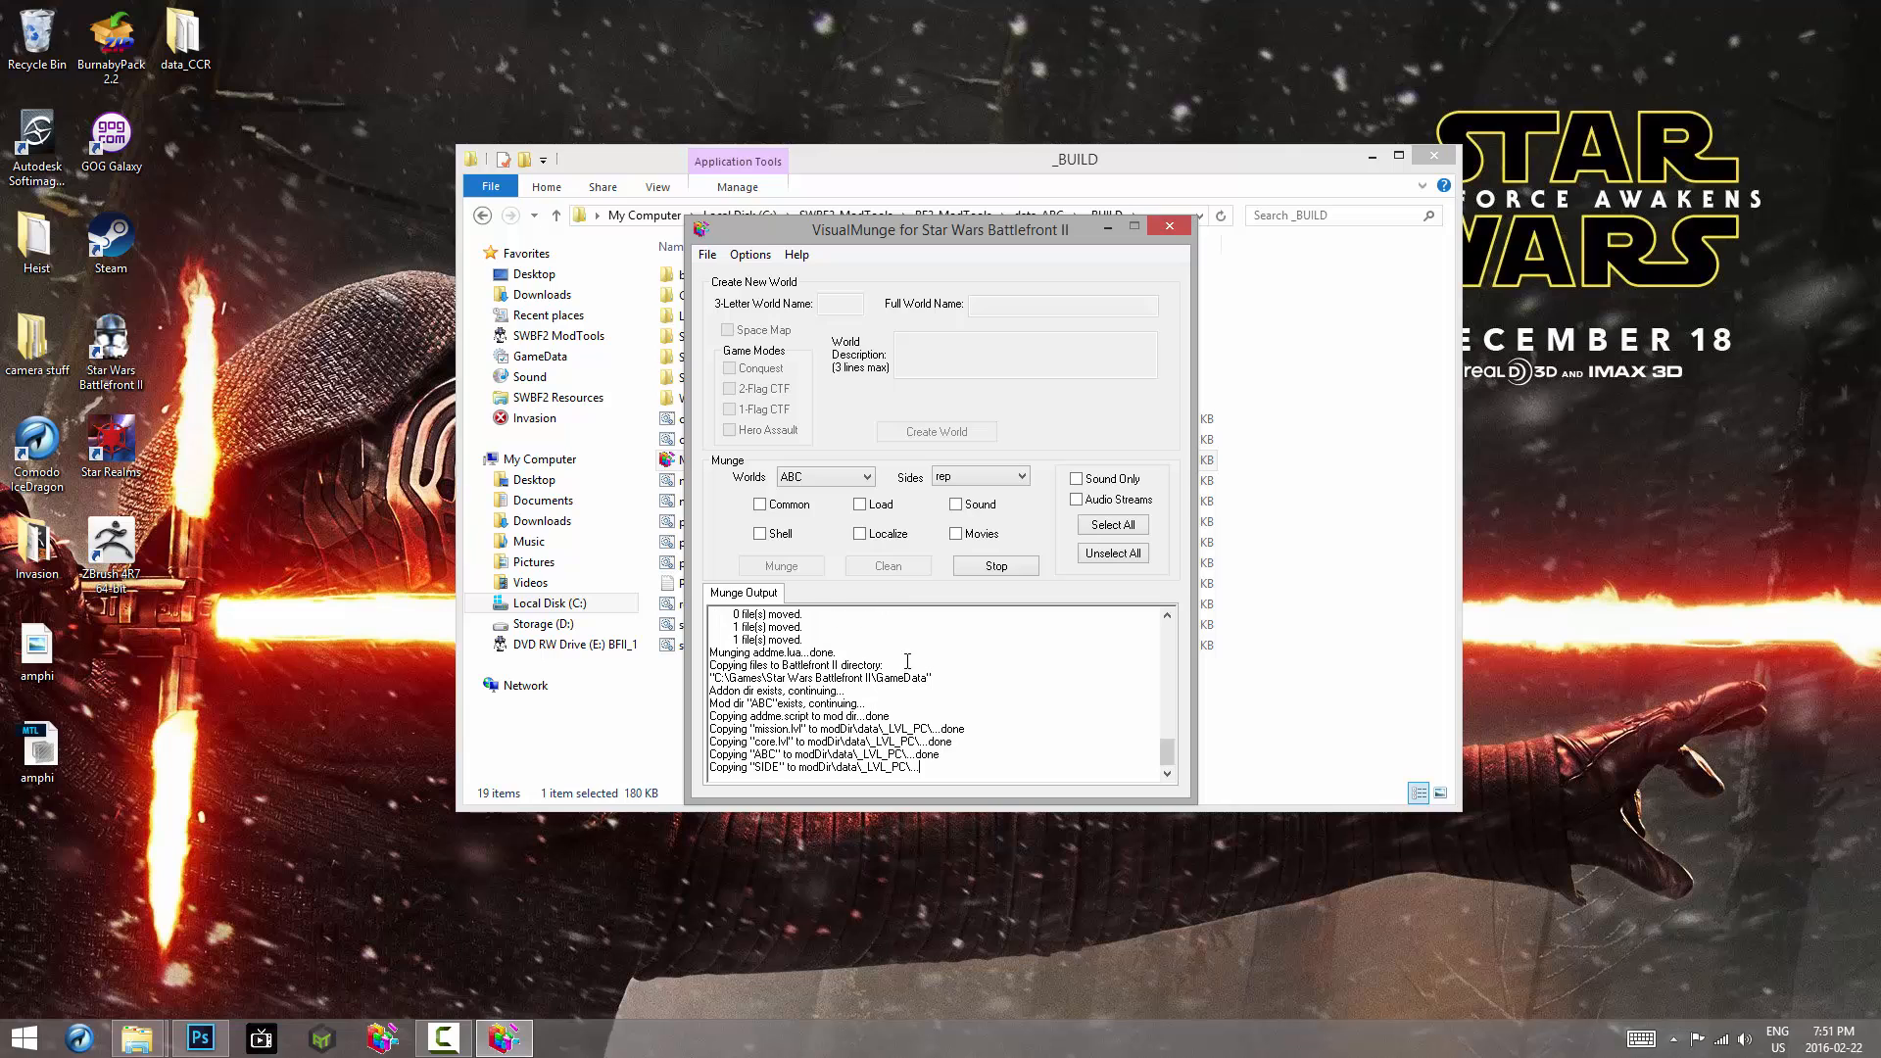
click(985, 586)
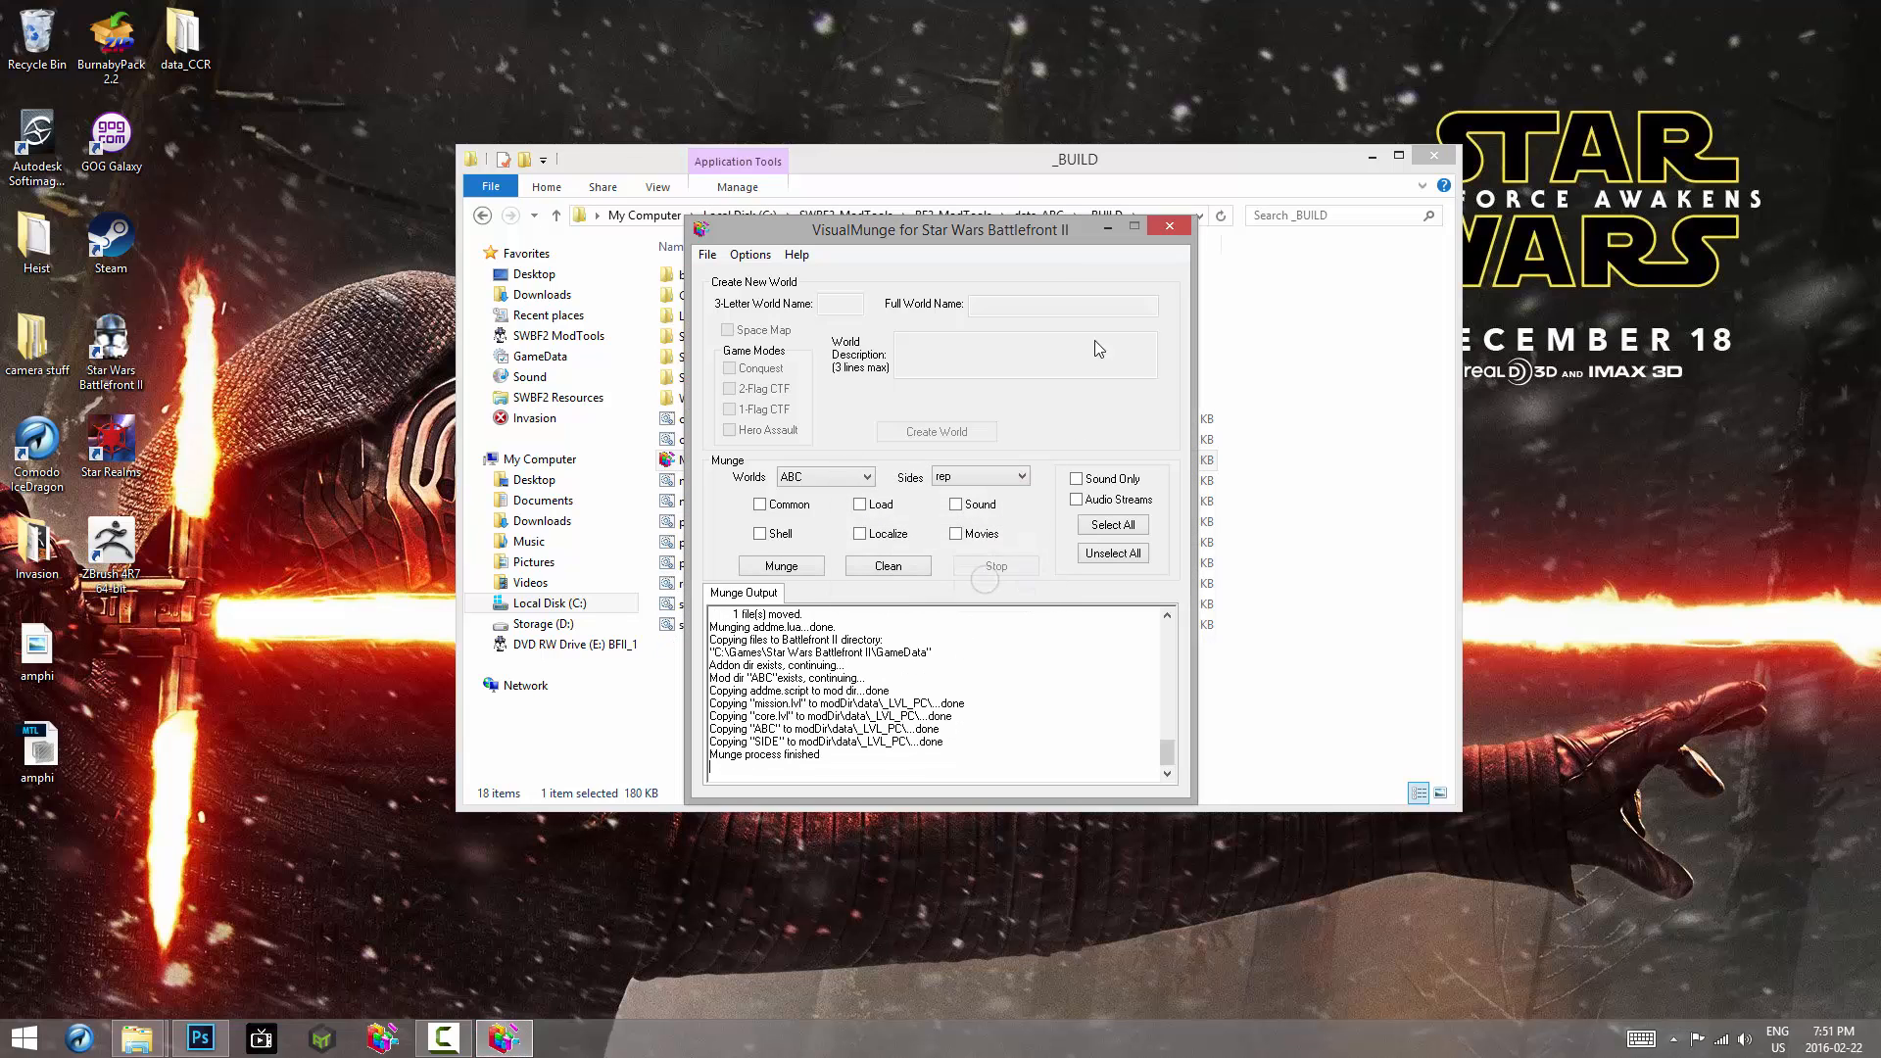
click(1170, 226)
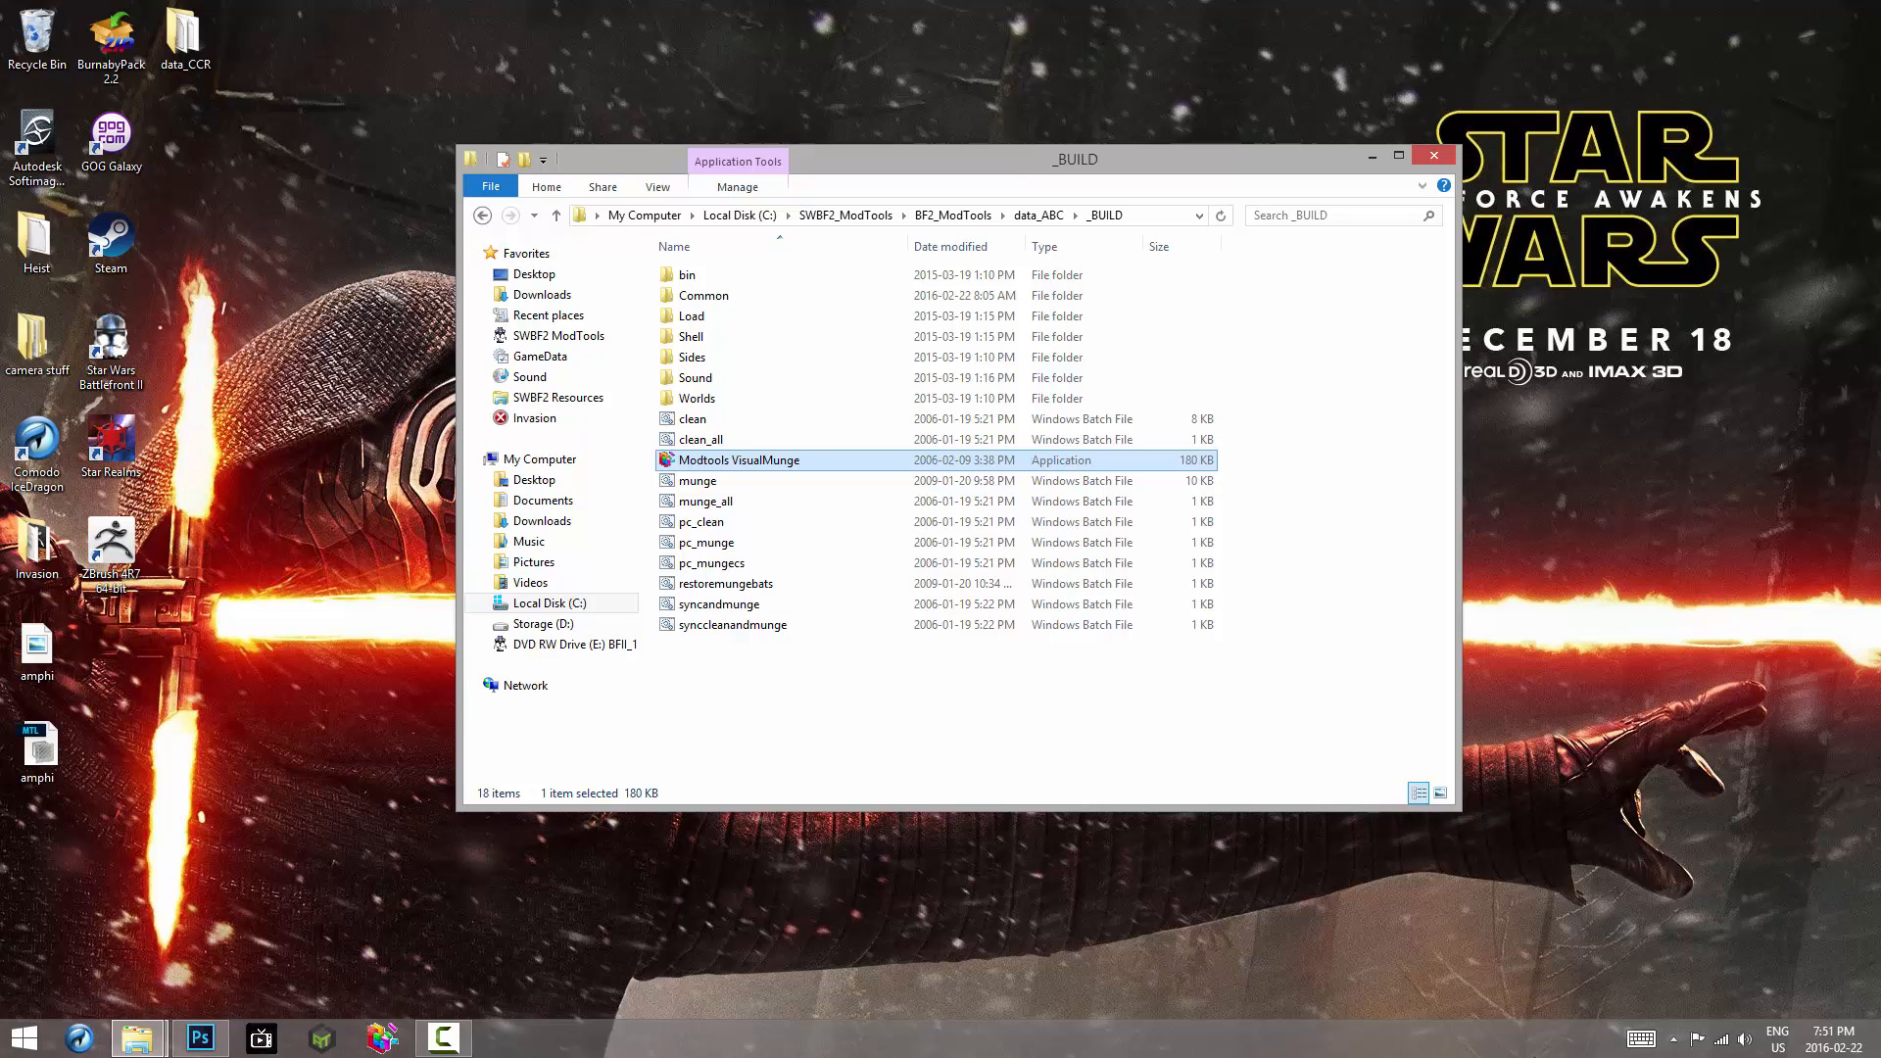
Step: Launch Star Wars Battlefront II through Steam's SWBF2 Modtools entry
click(1674, 1039)
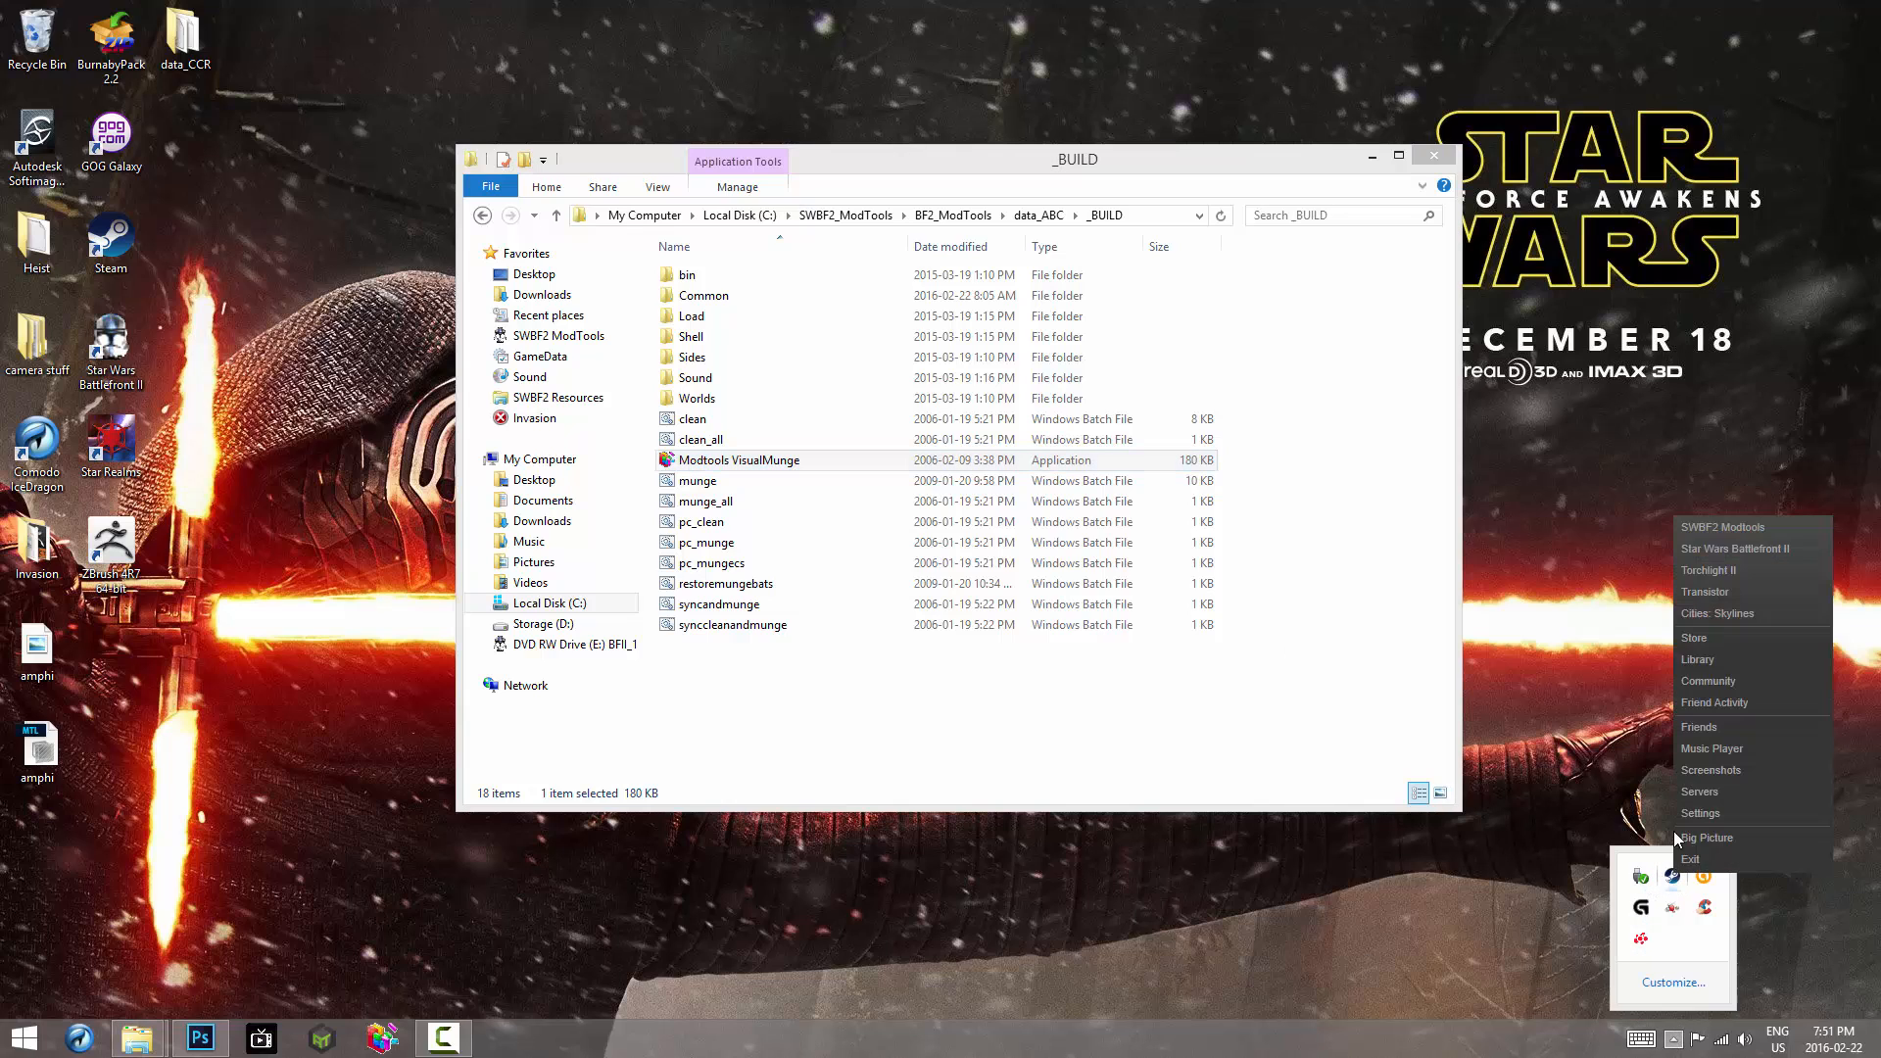
right_click(1672, 876)
click(1739, 532)
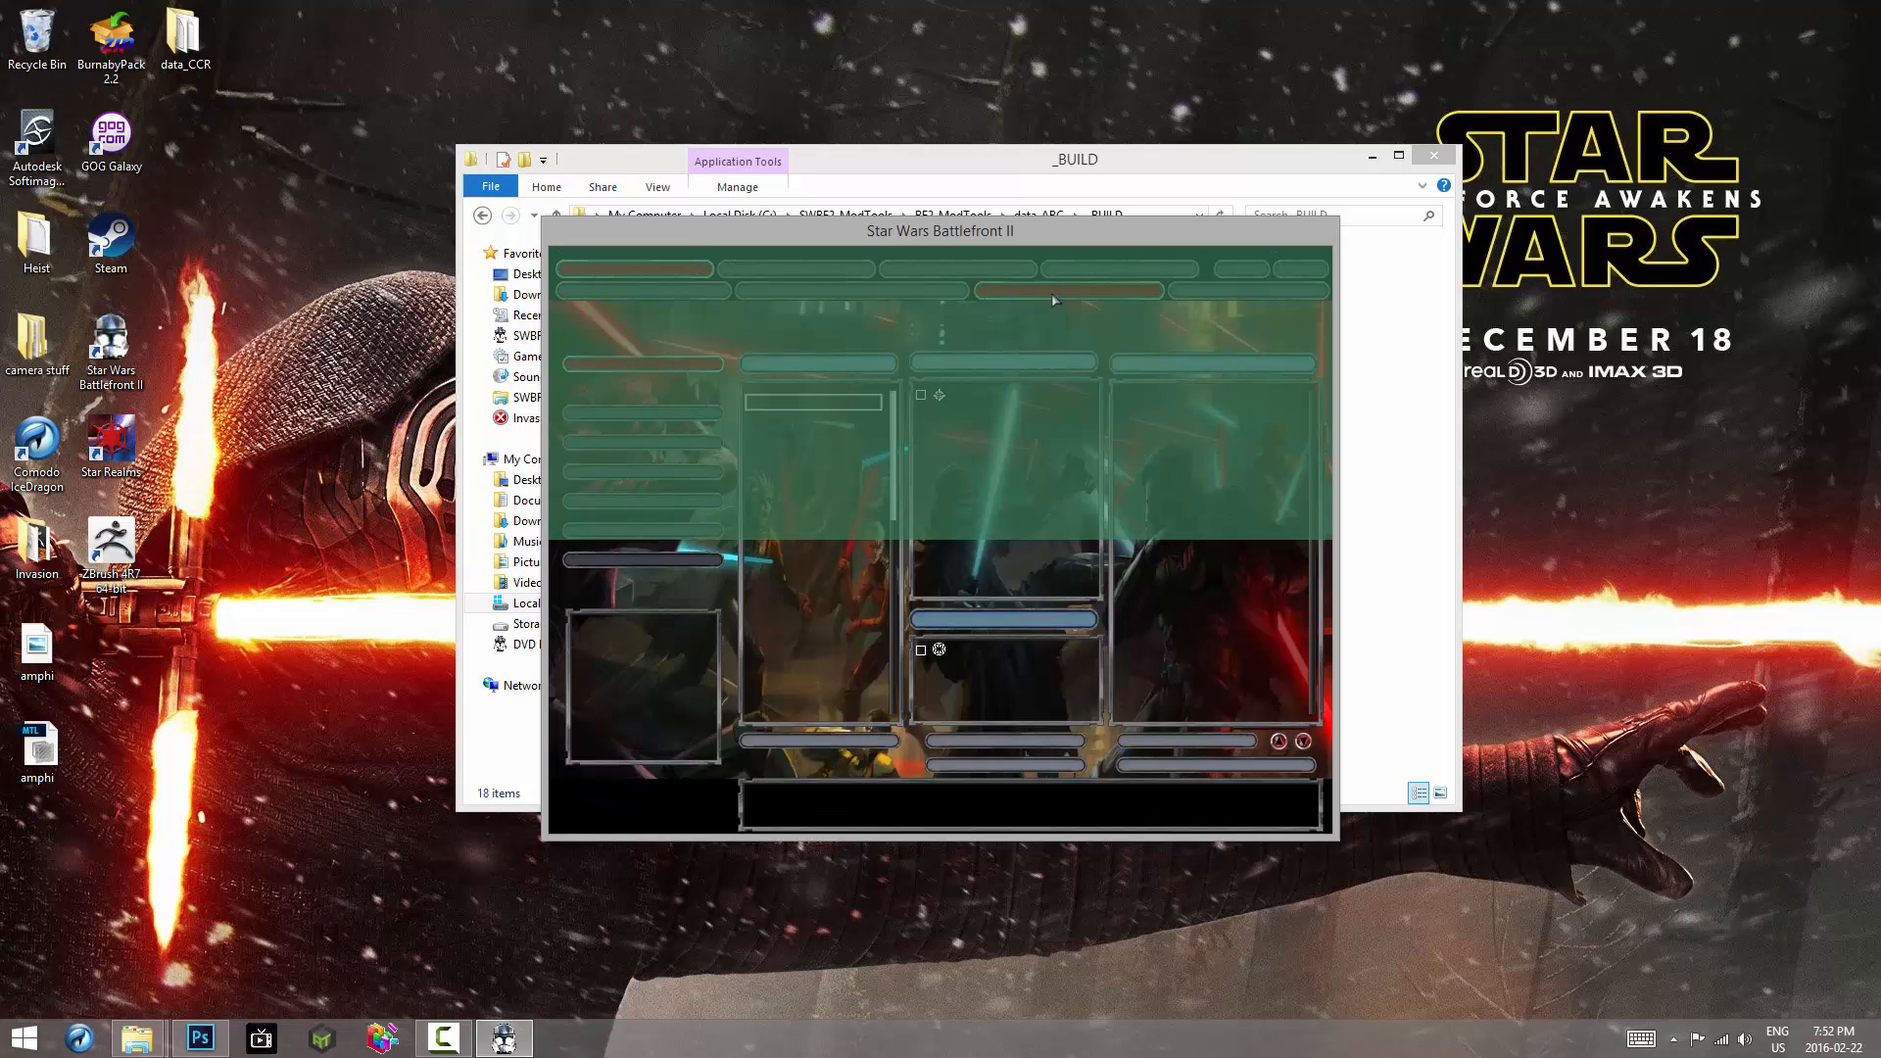
Step: Add 1111 Example Map to the Instant Action playlist with Conquest mode and the Clone Wars era, and launch the match
click(844, 431)
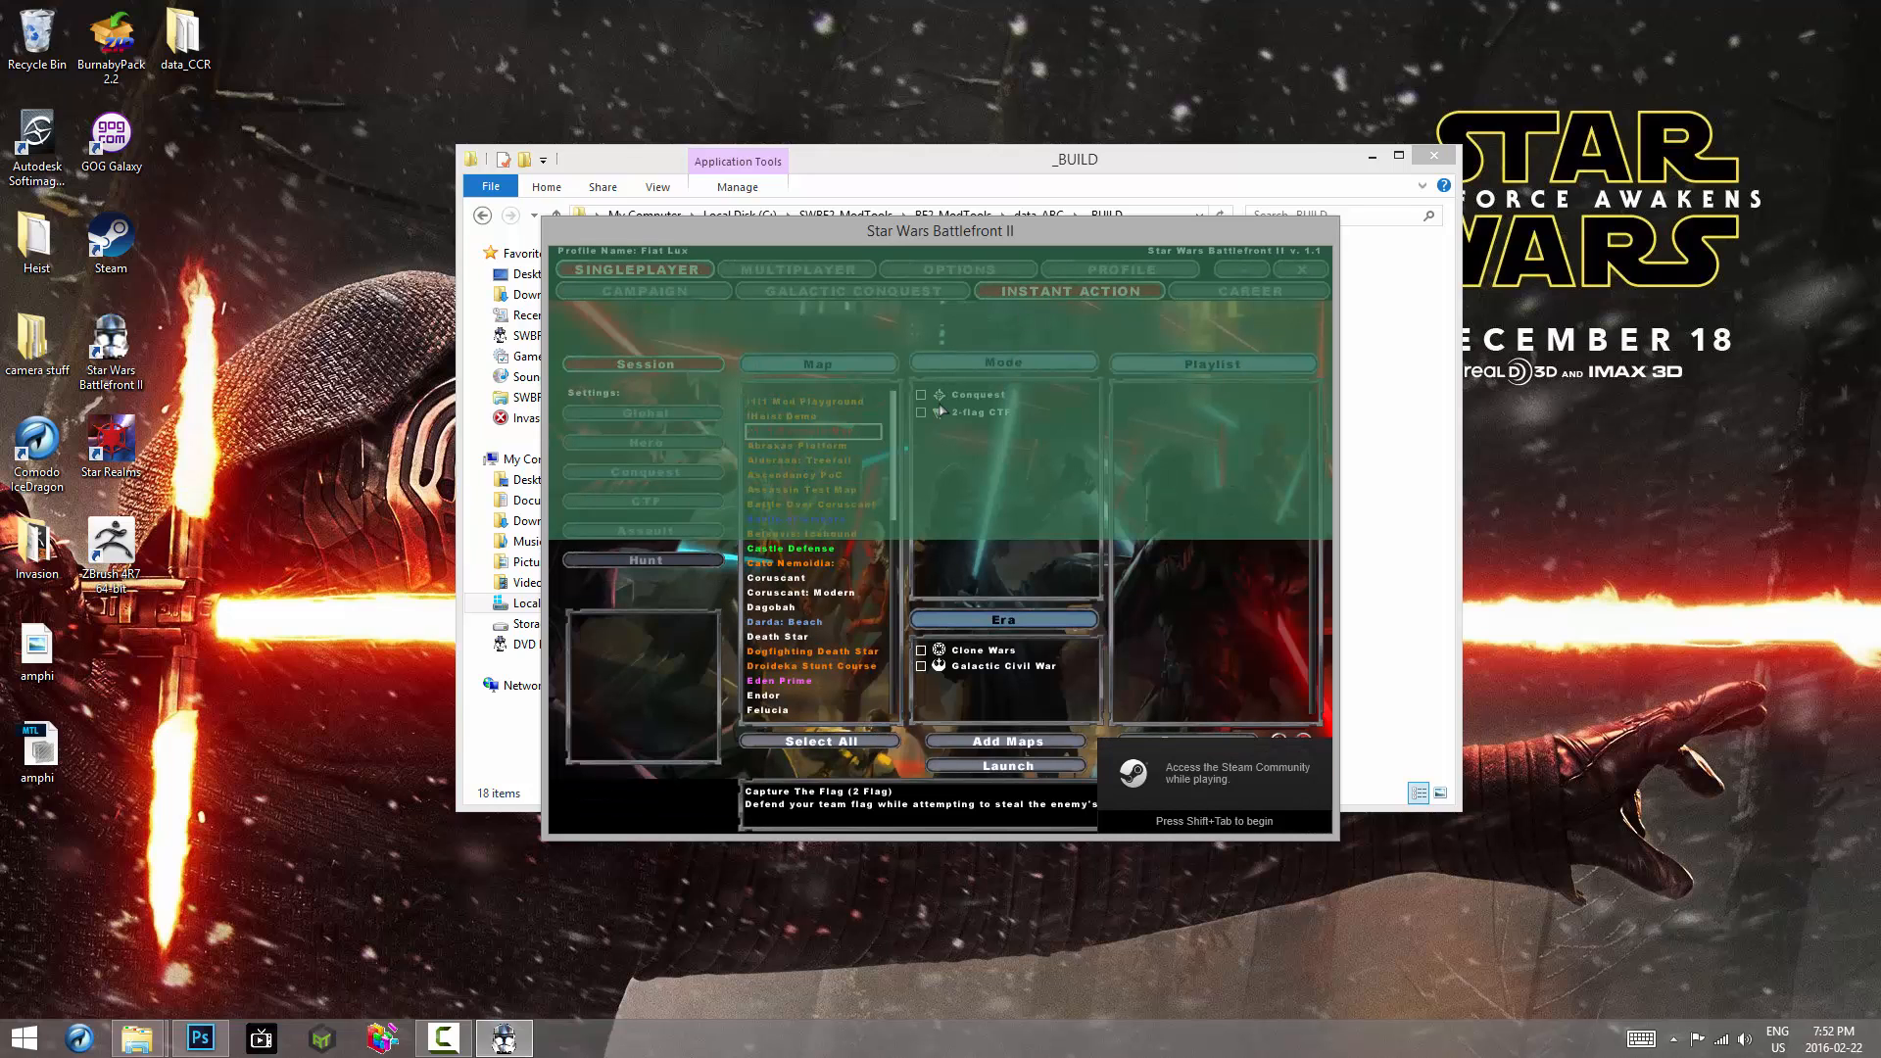
click(938, 650)
click(1007, 742)
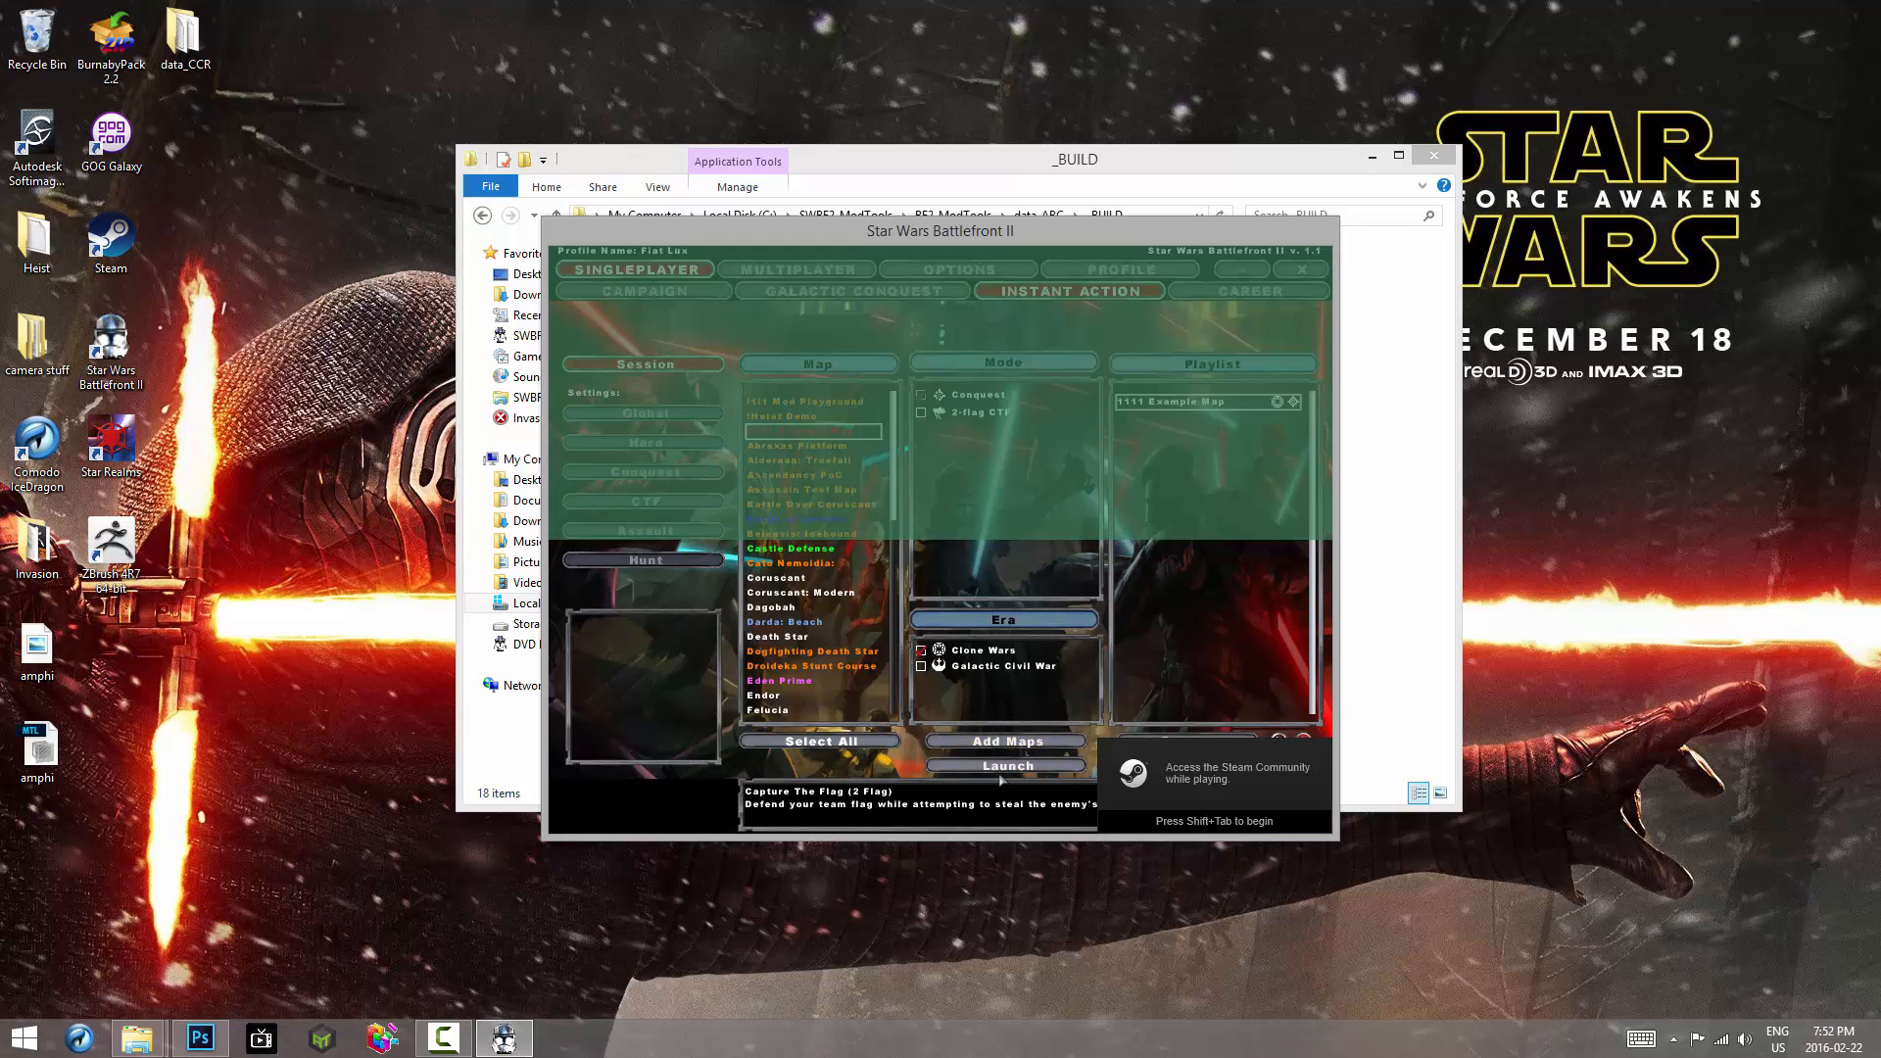
click(1007, 765)
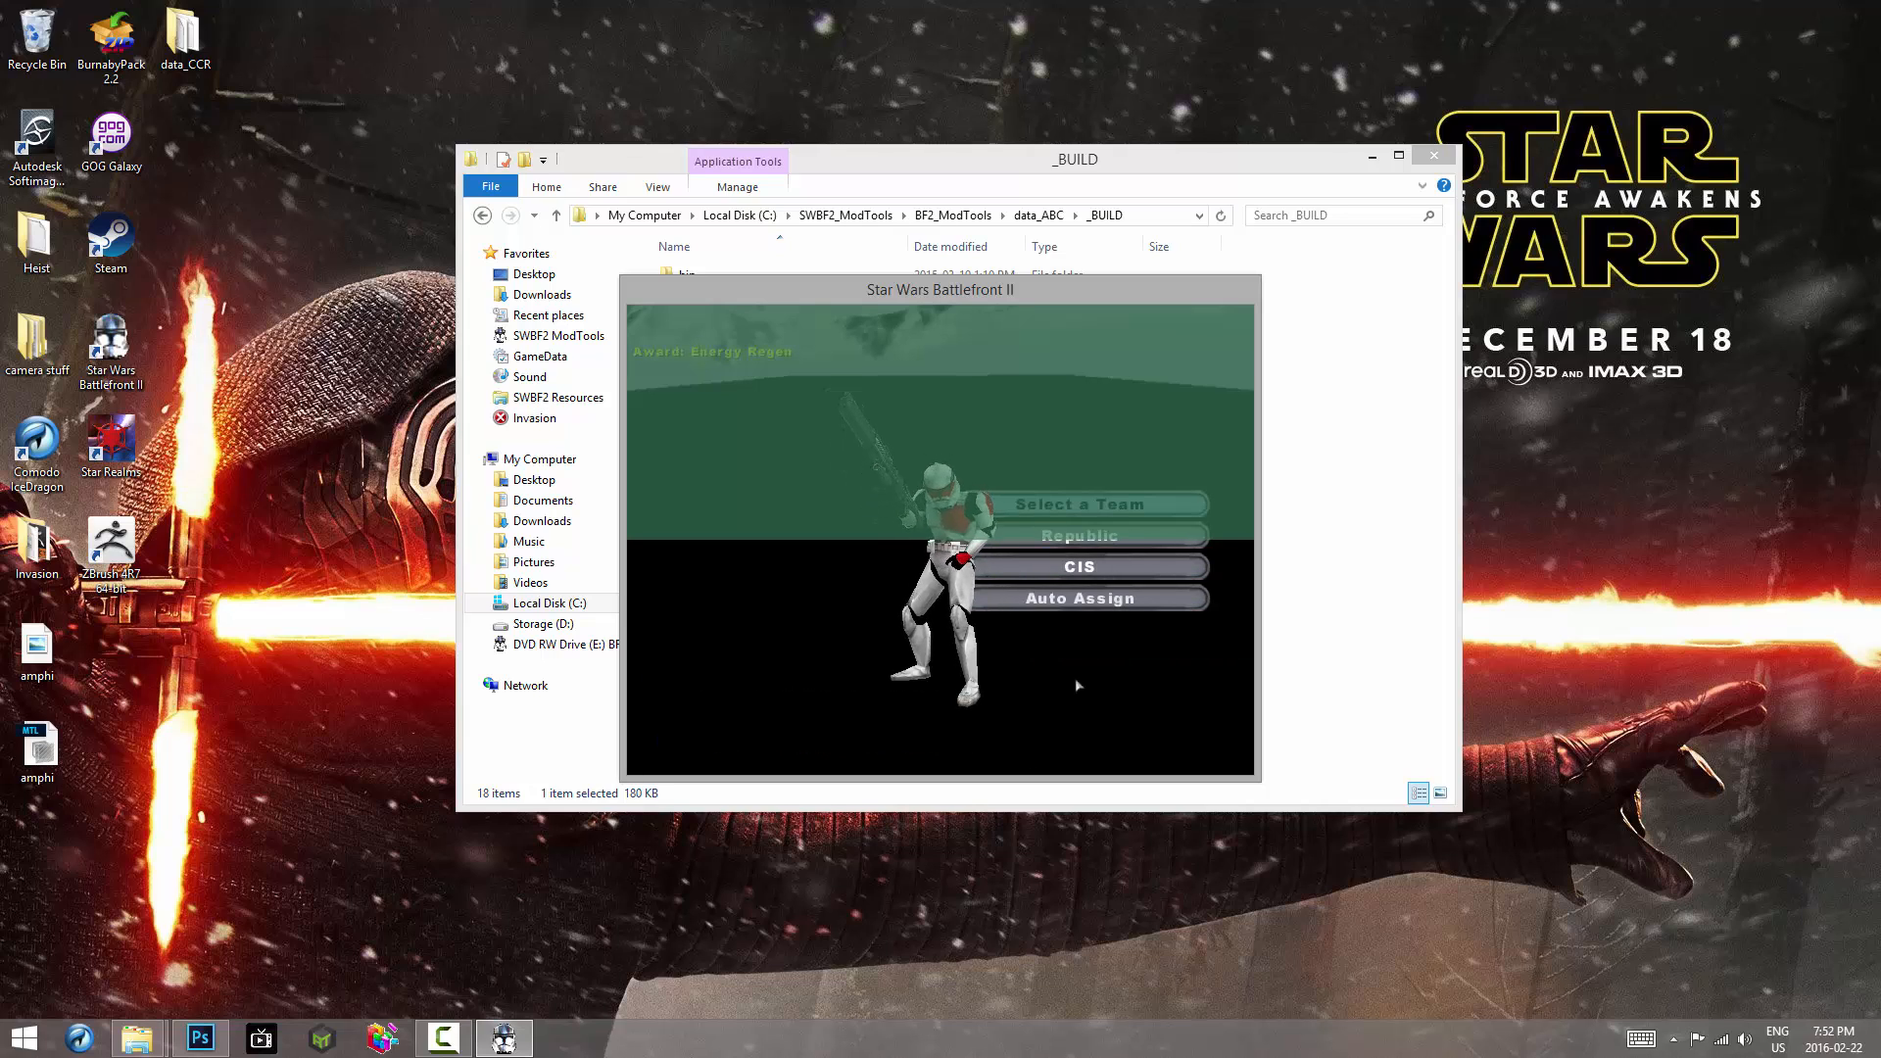
Step: Spawn as a Republic trooper and run around in third-person view to inspect the painted skin
click(1120, 534)
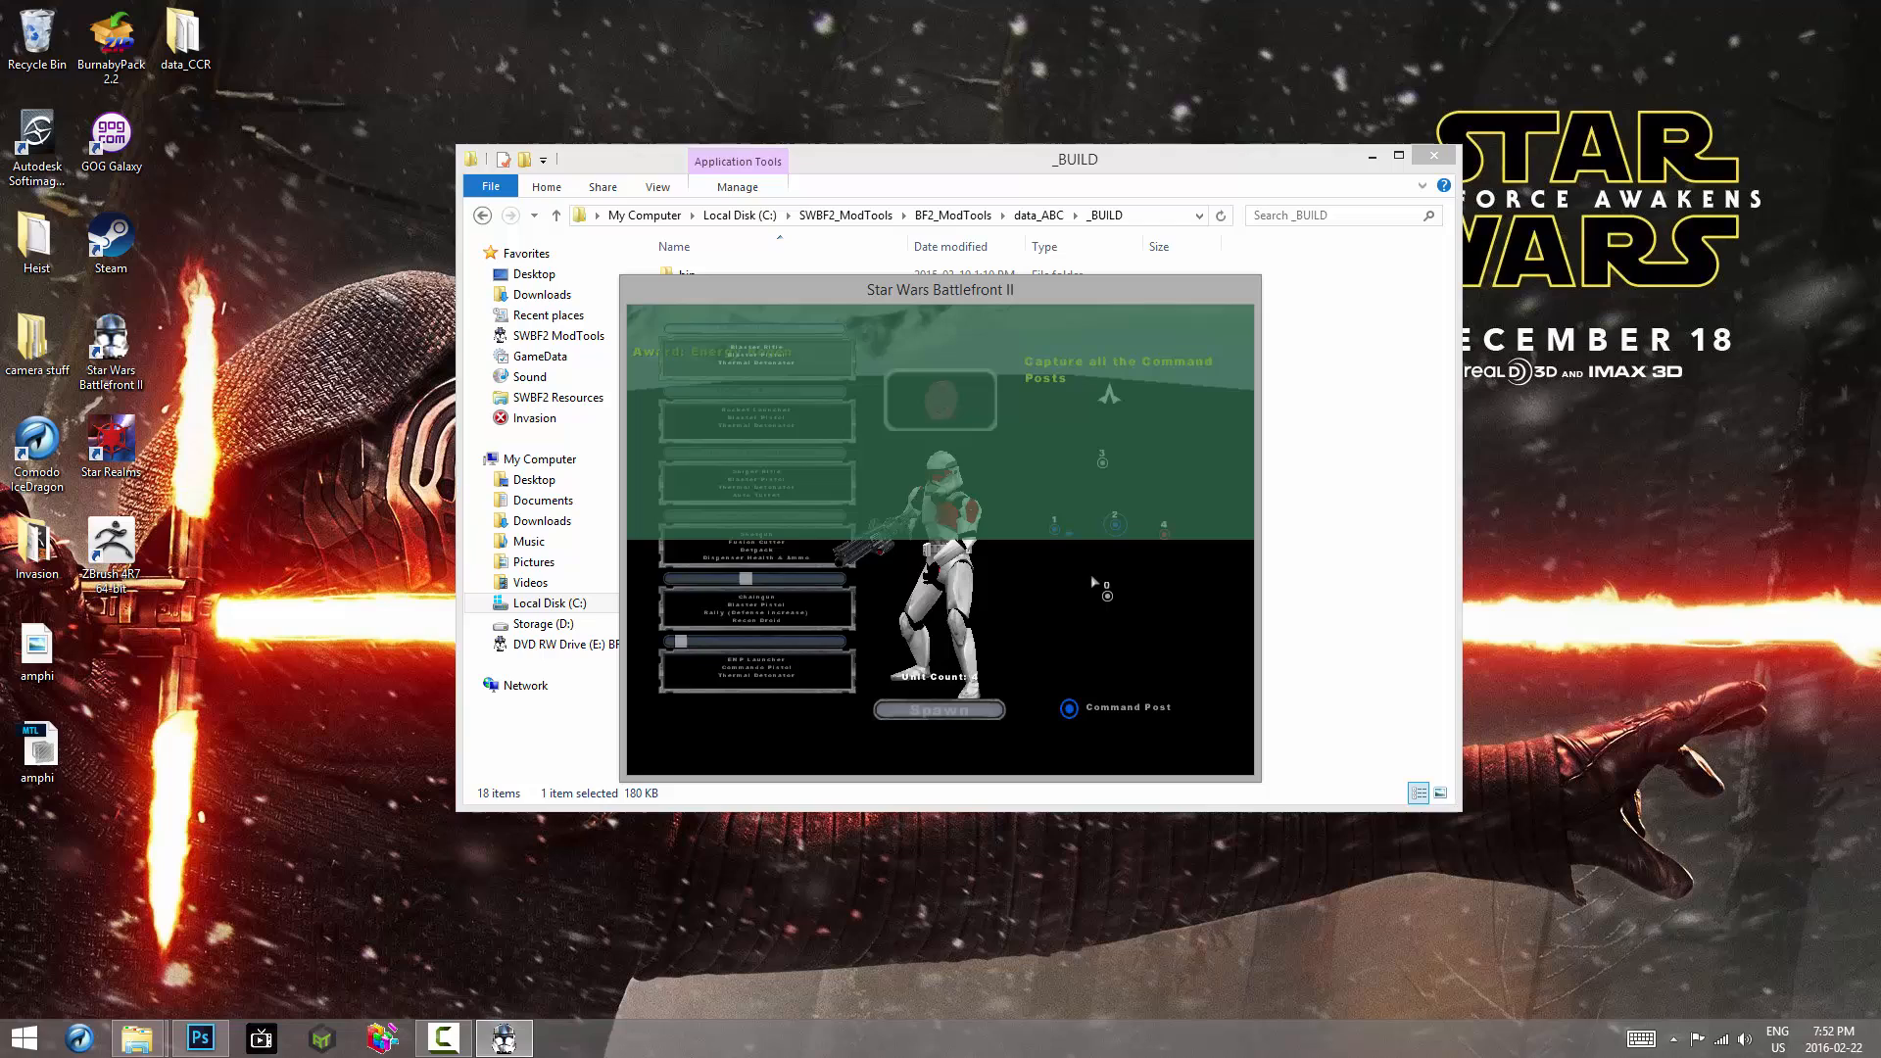
click(964, 706)
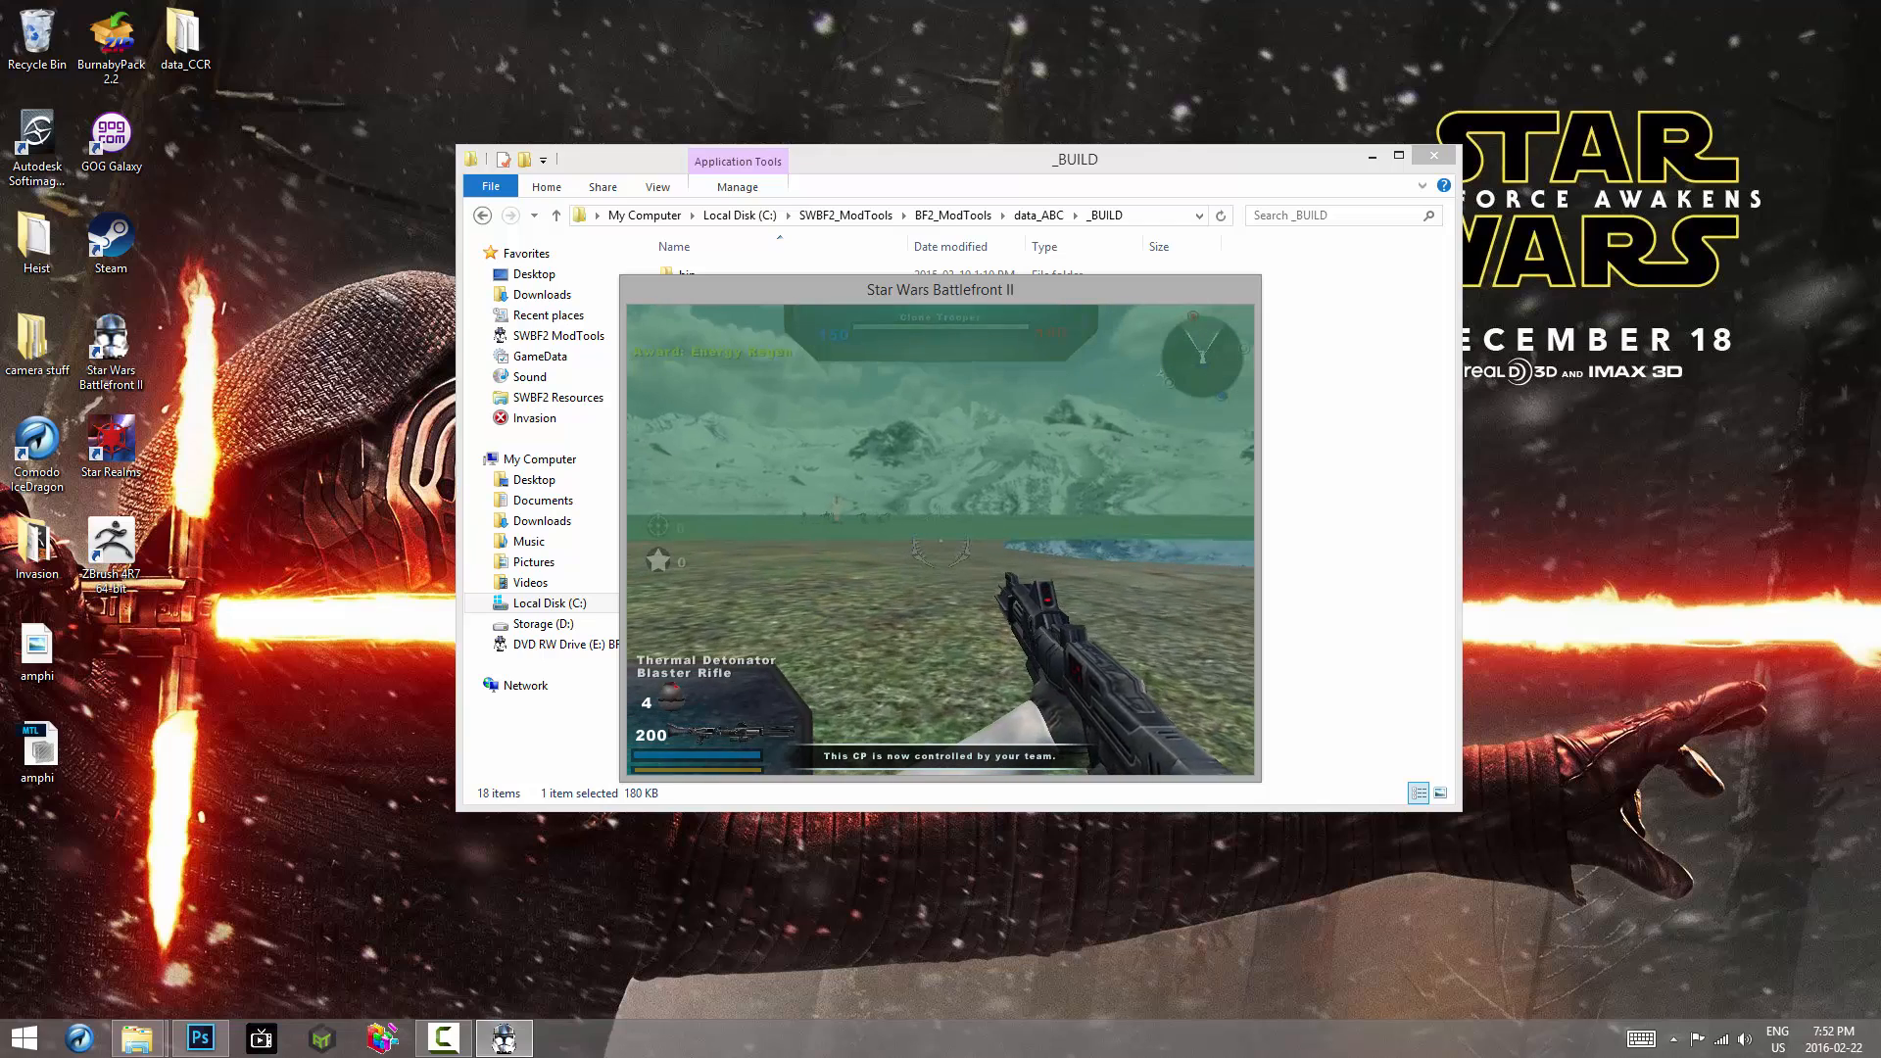
key(v)
key(shift+w)
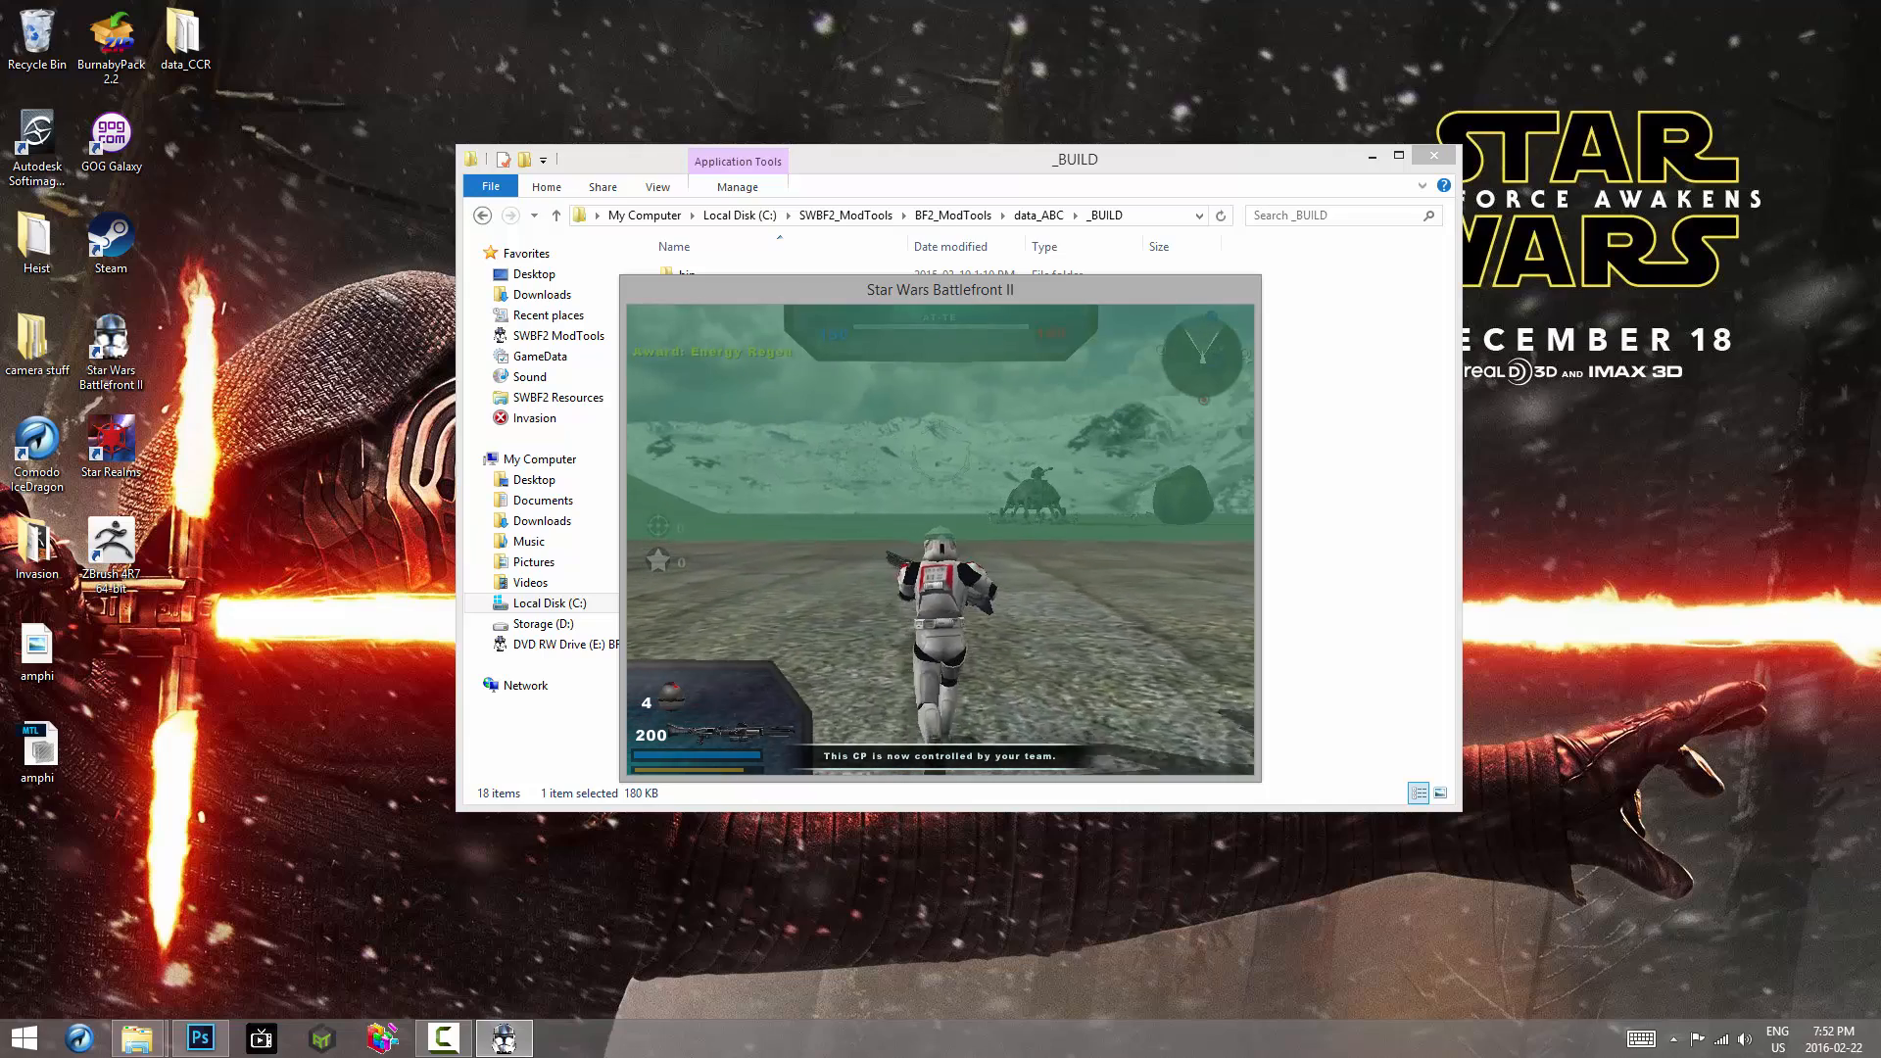
key(shift+w)
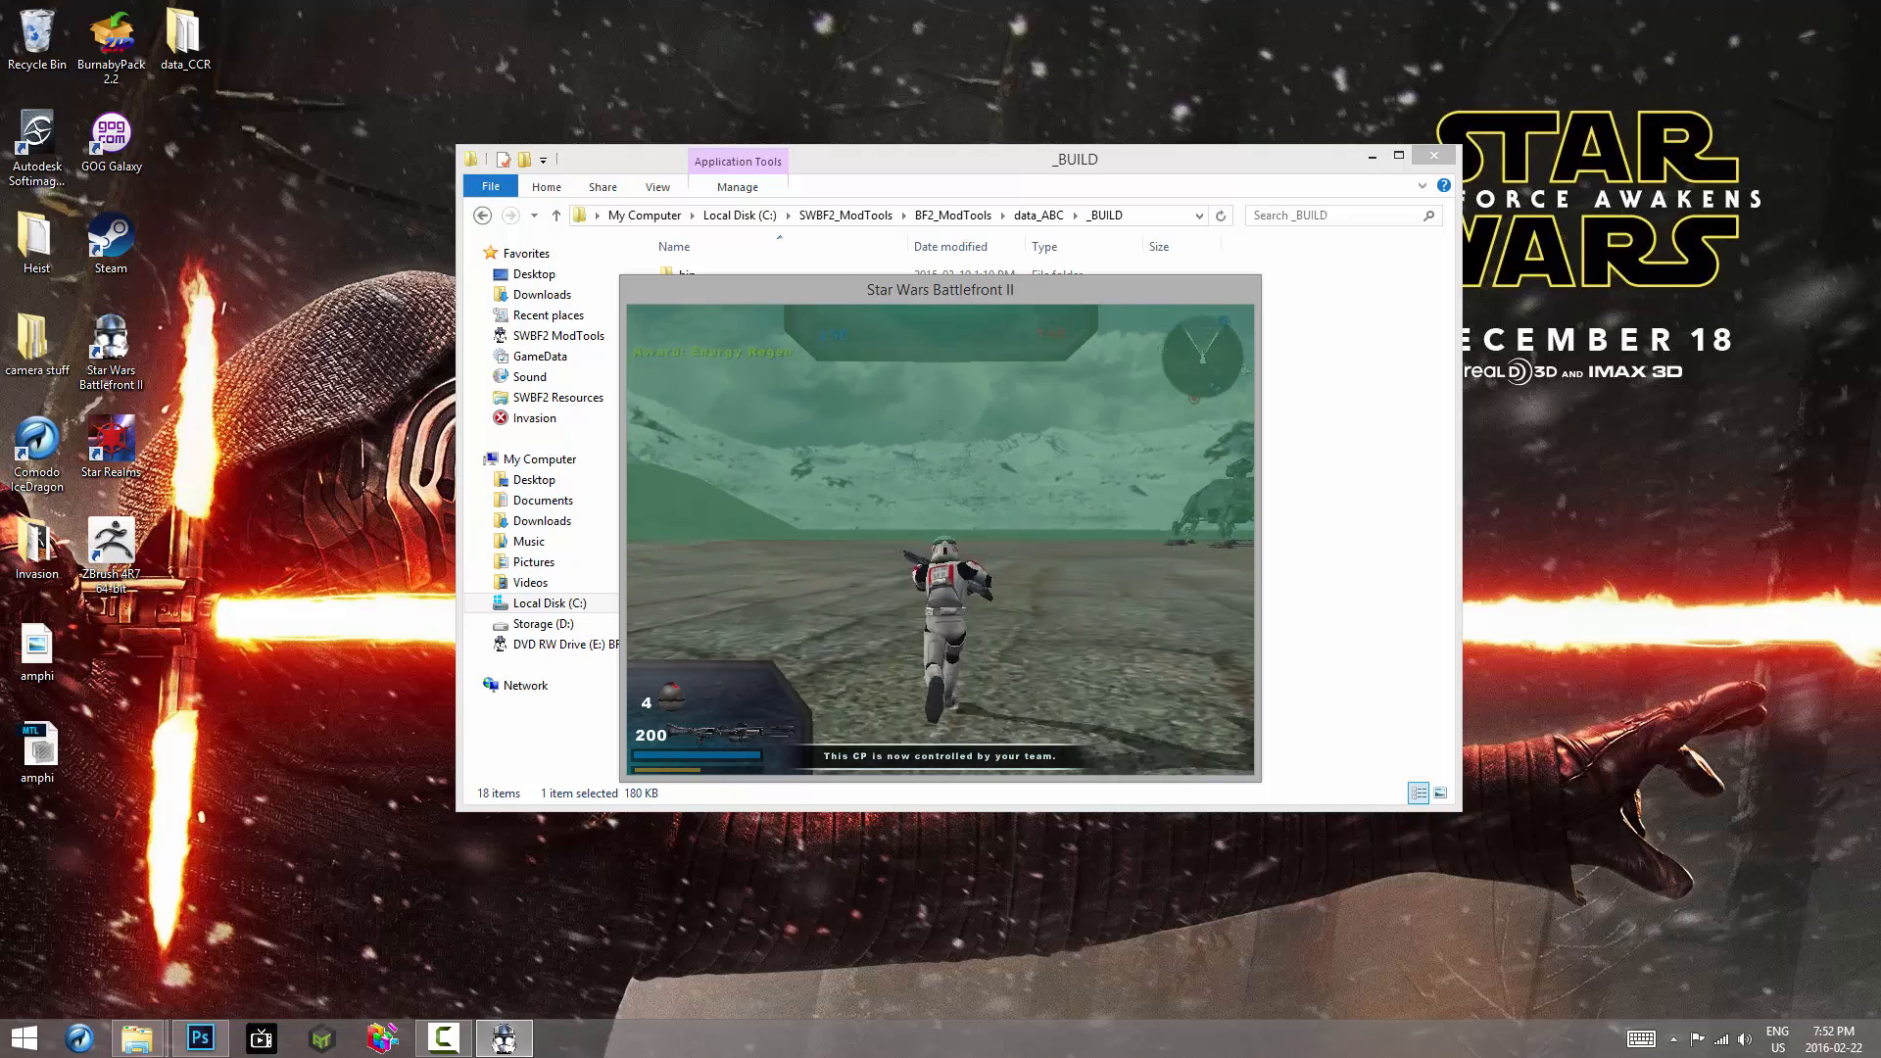
key(c)
key(w)
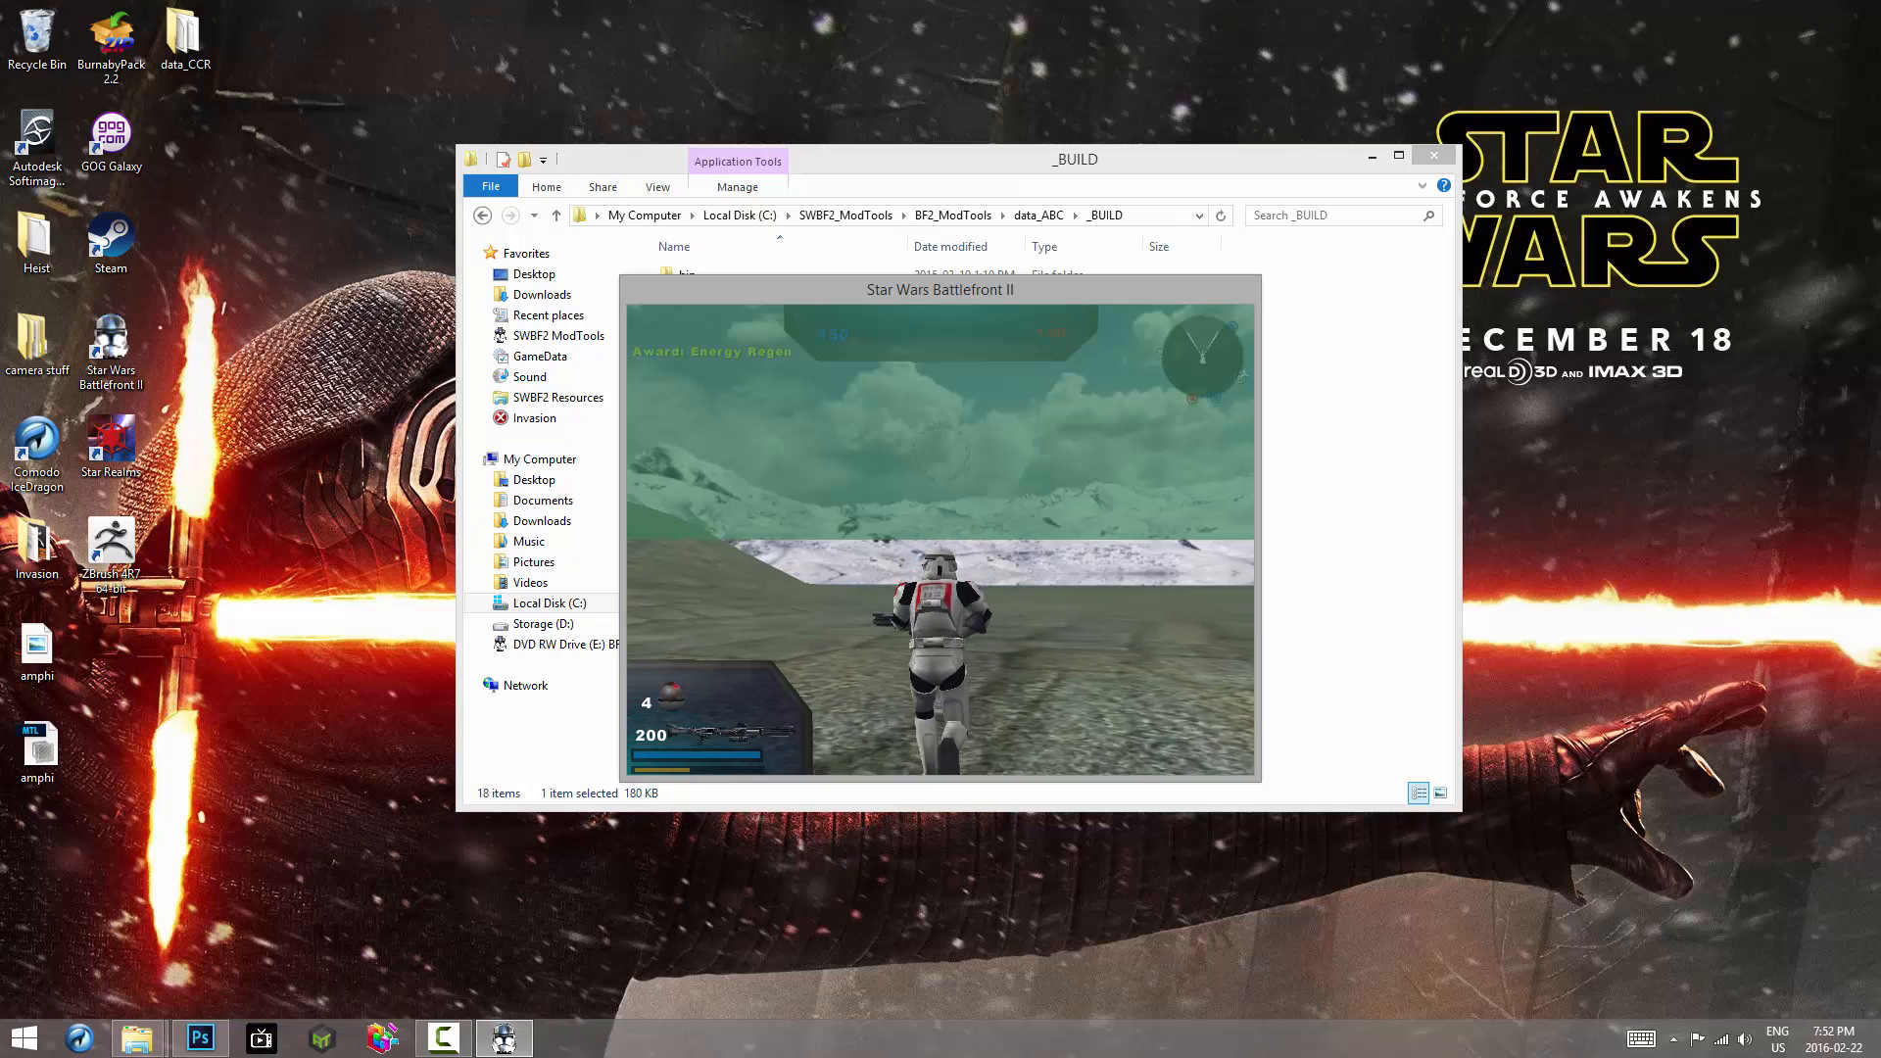
Step: Exit the match to Windows and return to the _BUILD folder
key(Escape)
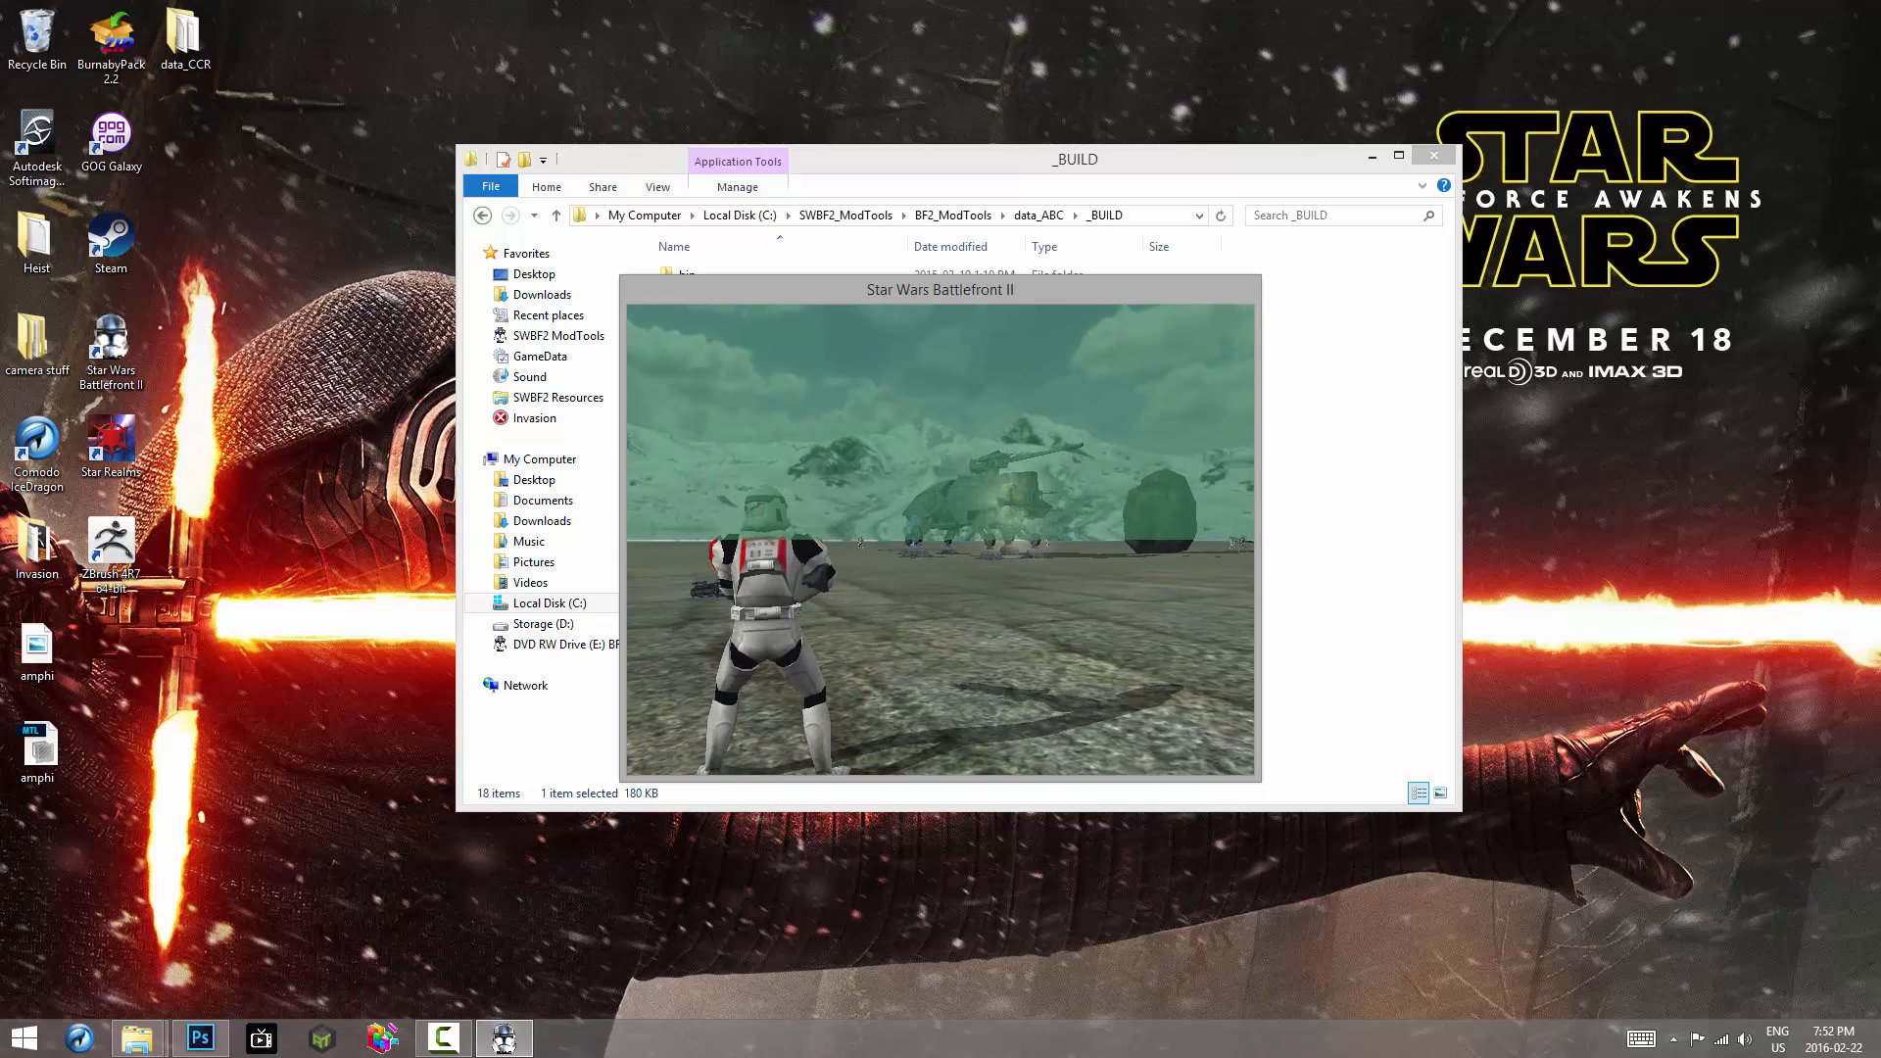
key(Escape)
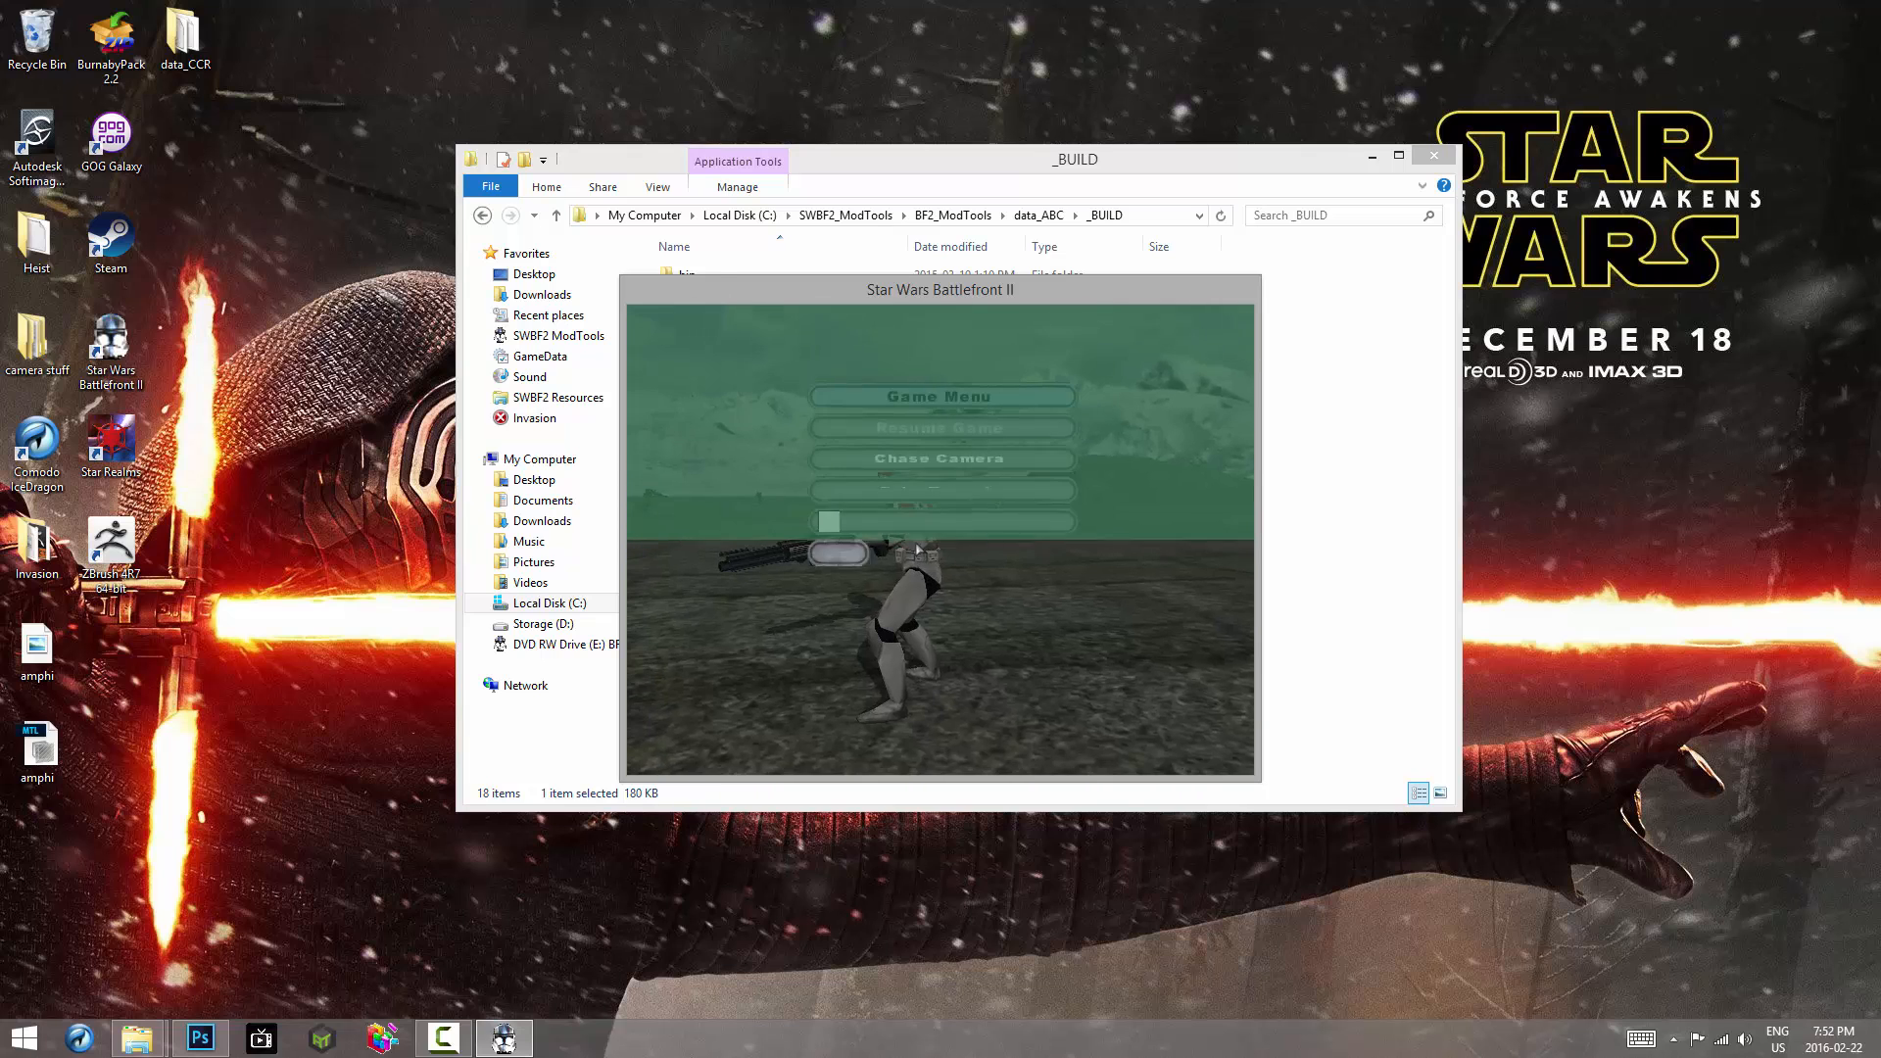
click(997, 663)
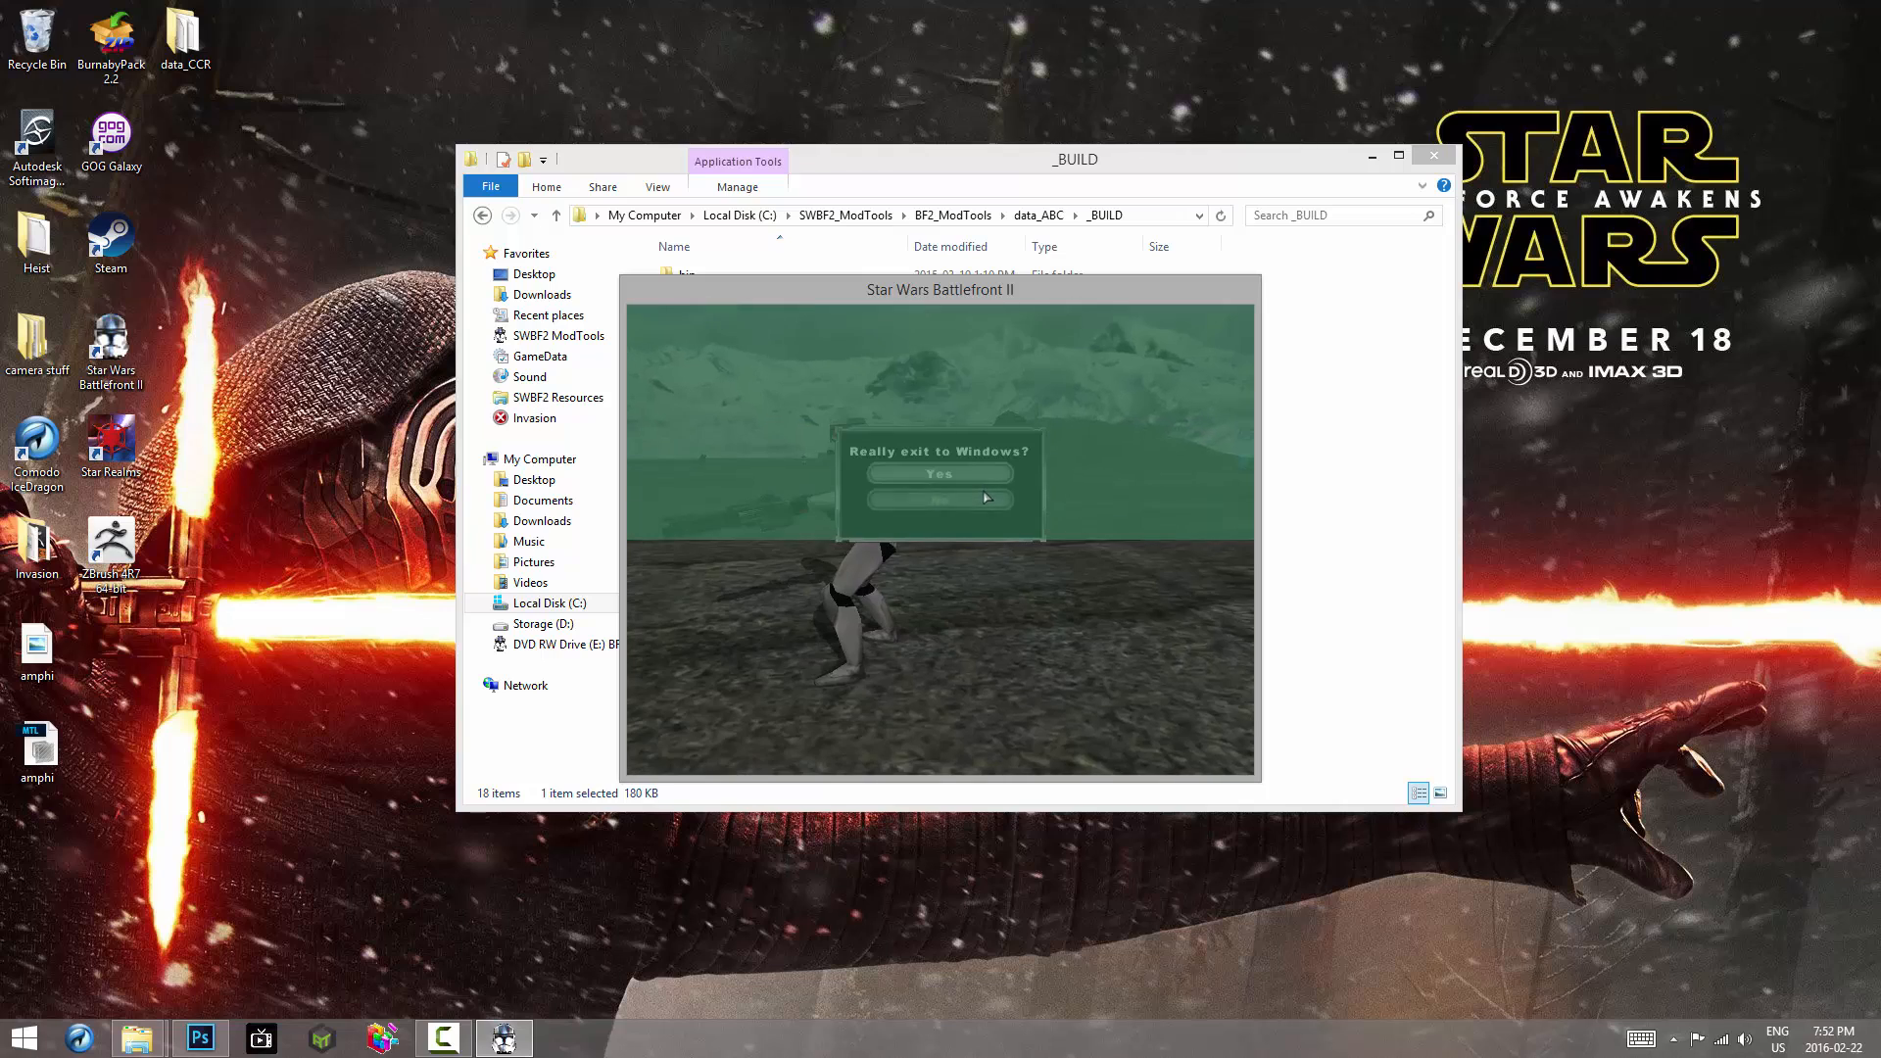
click(939, 475)
drag(848, 657, 770, 730)
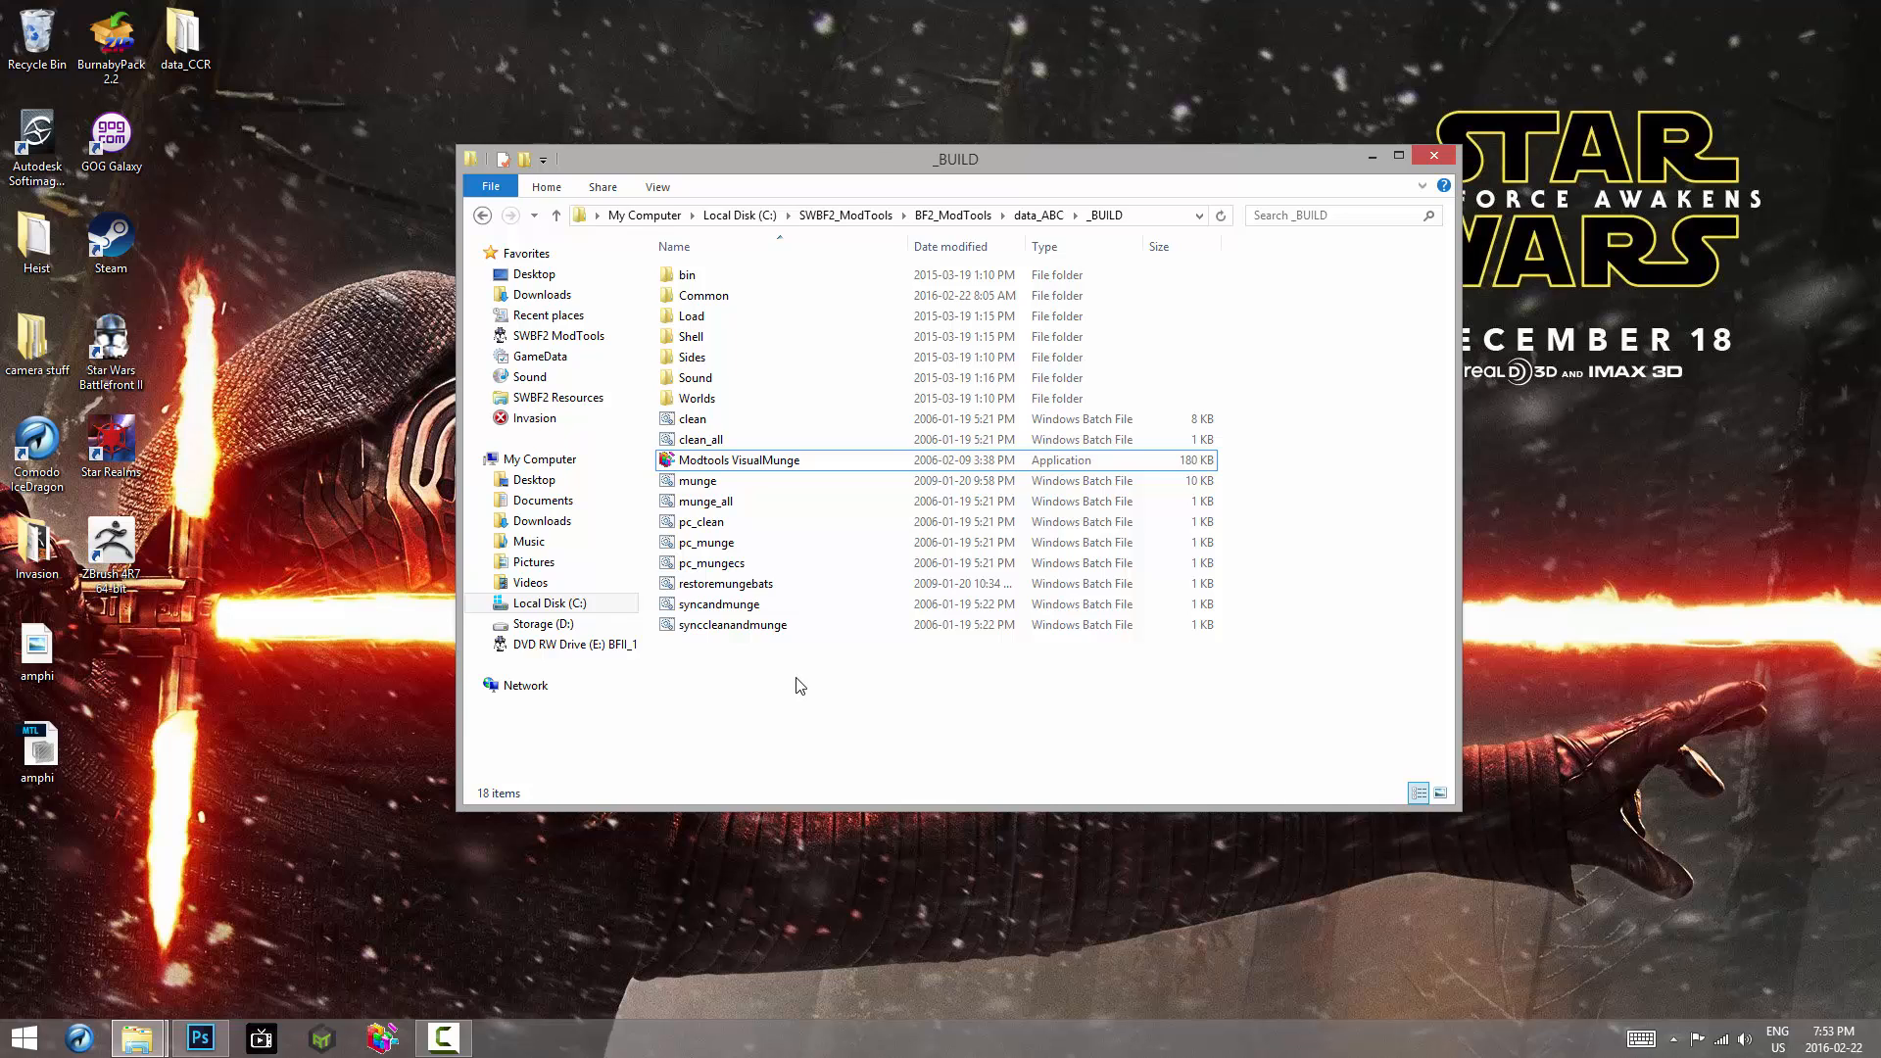